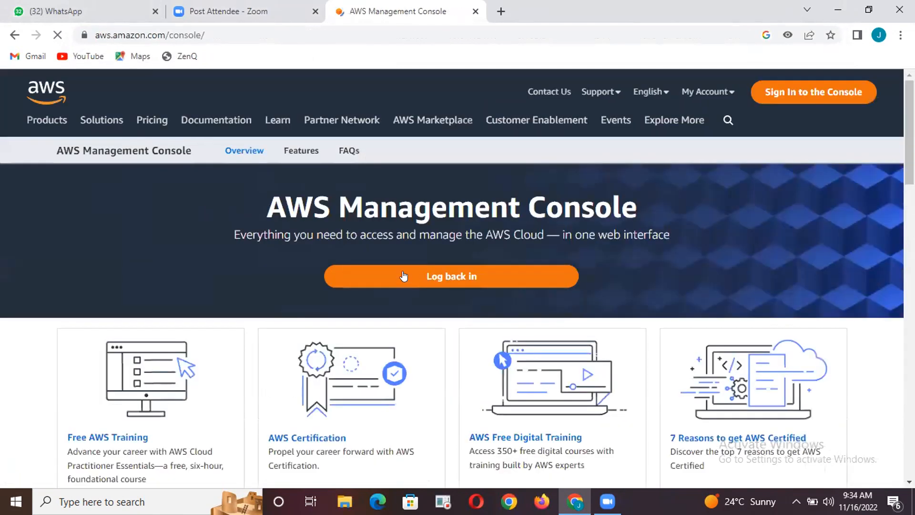
Open the sign-in page for the AWS Management Console
click(404, 276)
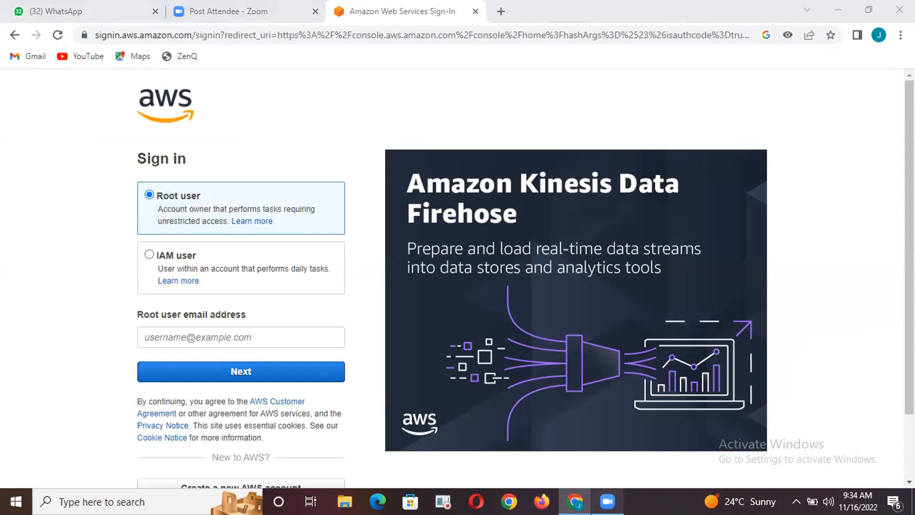
click(244, 17)
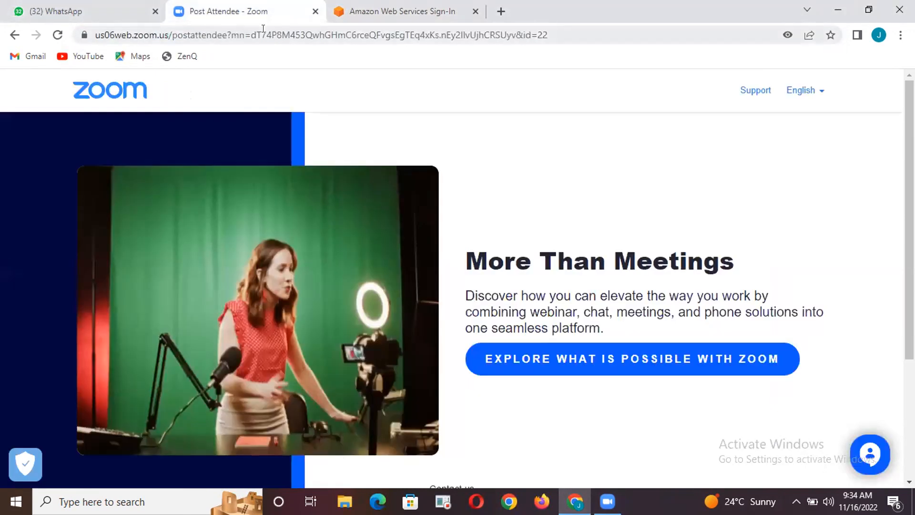
click(606, 502)
click(391, 65)
key(ctrl+Tab)
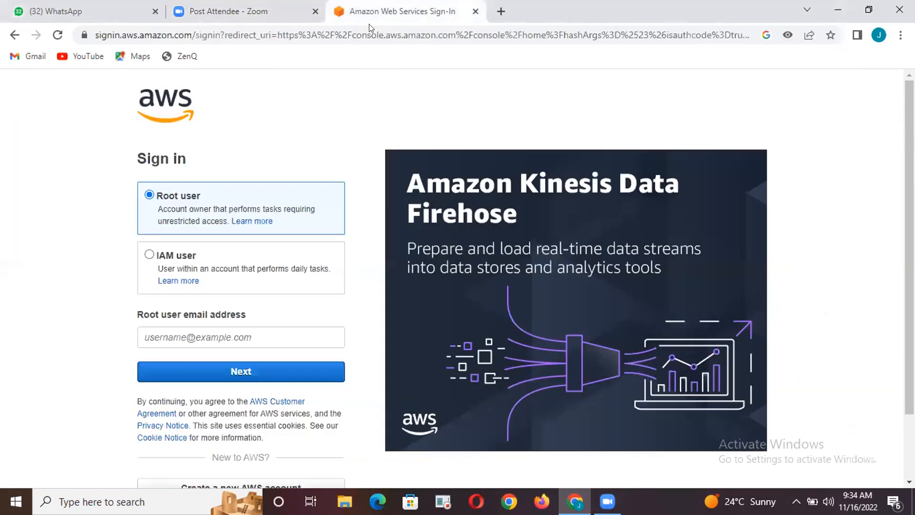
Enter the root user's saved e-mail address and continue to the password page
click(187, 331)
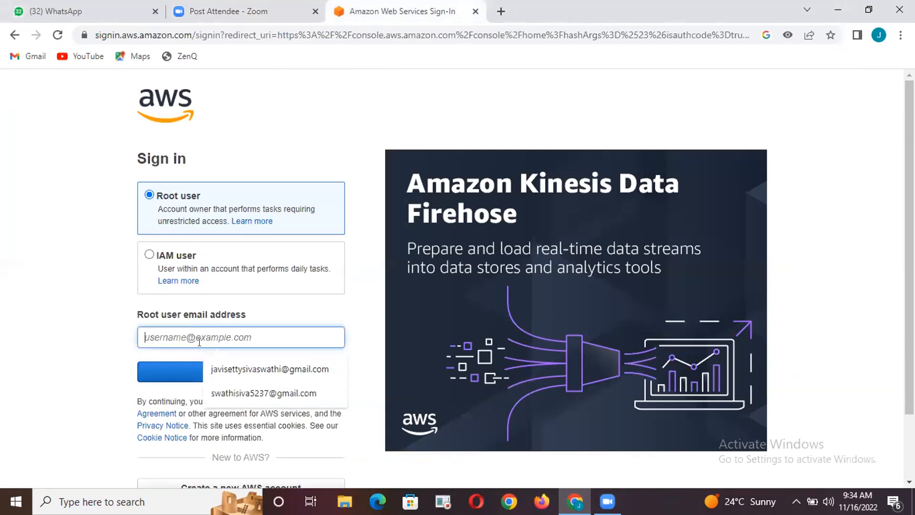
click(221, 371)
click(220, 371)
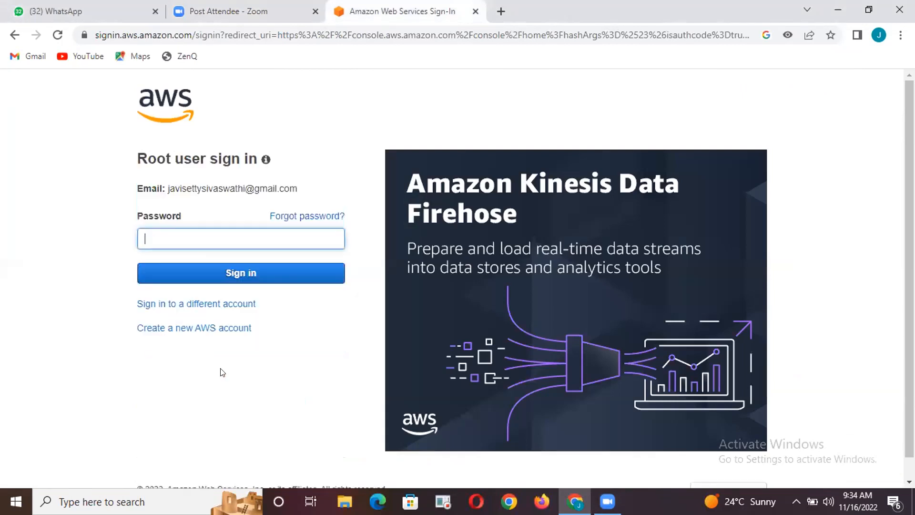
Enter the root account password and sign in to the AWS console
text(••)
key(BackSpace)
text(••••••••••••••)
key(Return)
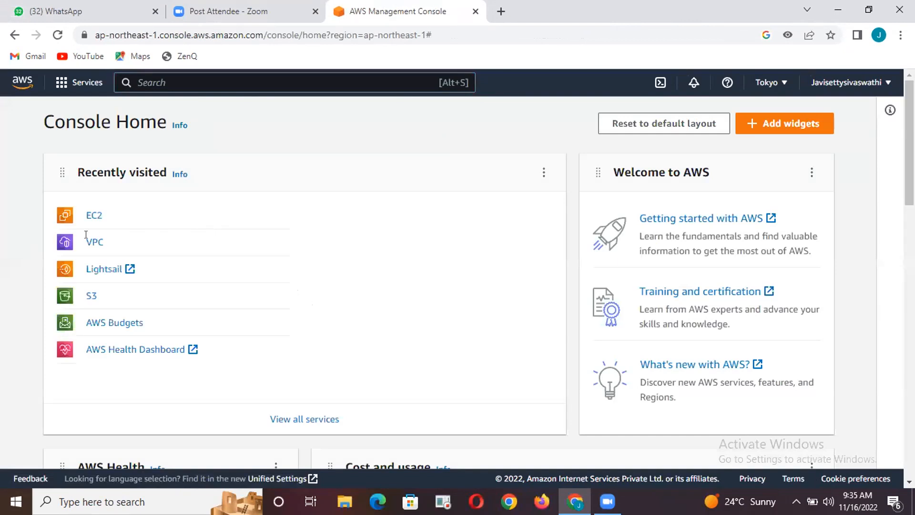
drag(207, 233, 86, 209)
click(483, 61)
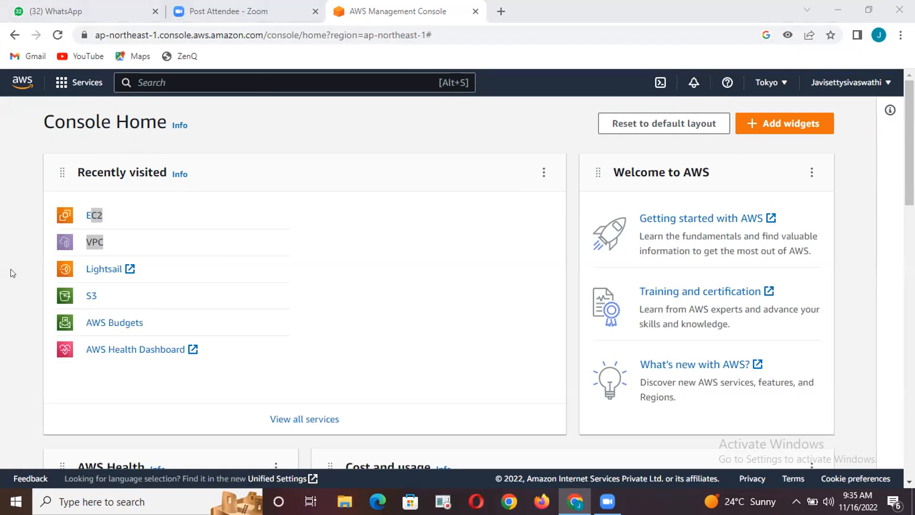
Open the SSH client connection instructions for the running EC2 instance in the Tokyo region
click(84, 213)
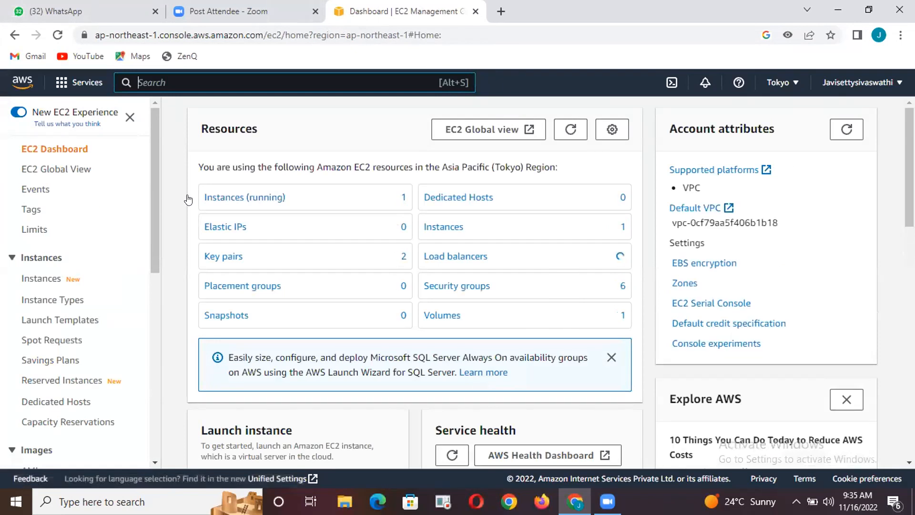
click(224, 197)
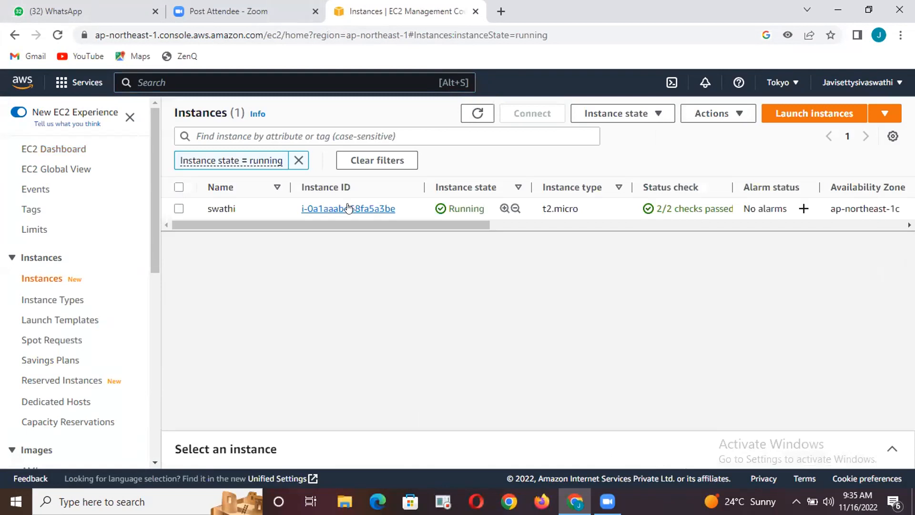
click(342, 200)
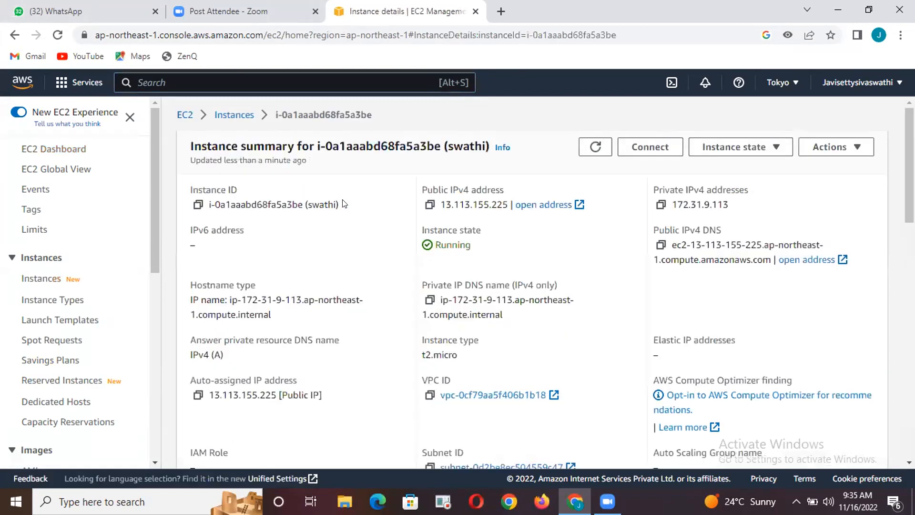
click(646, 146)
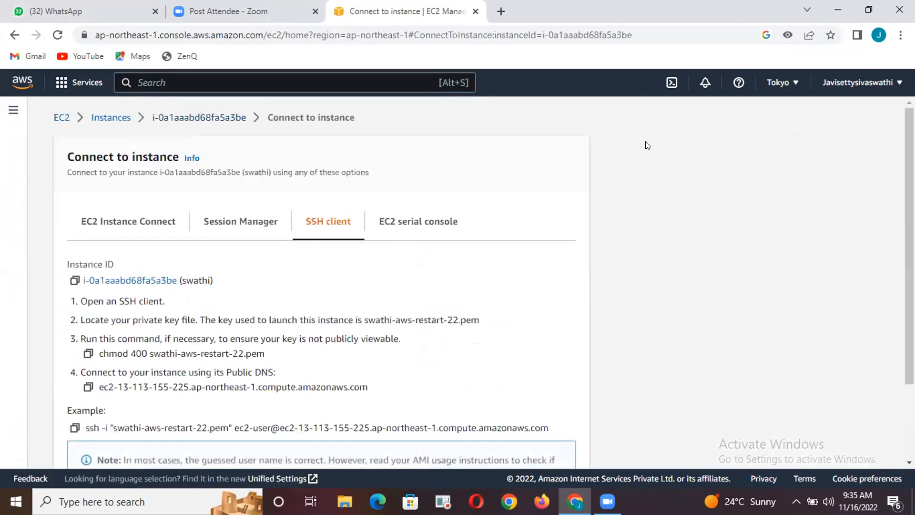
scroll(318, 320, down, 1)
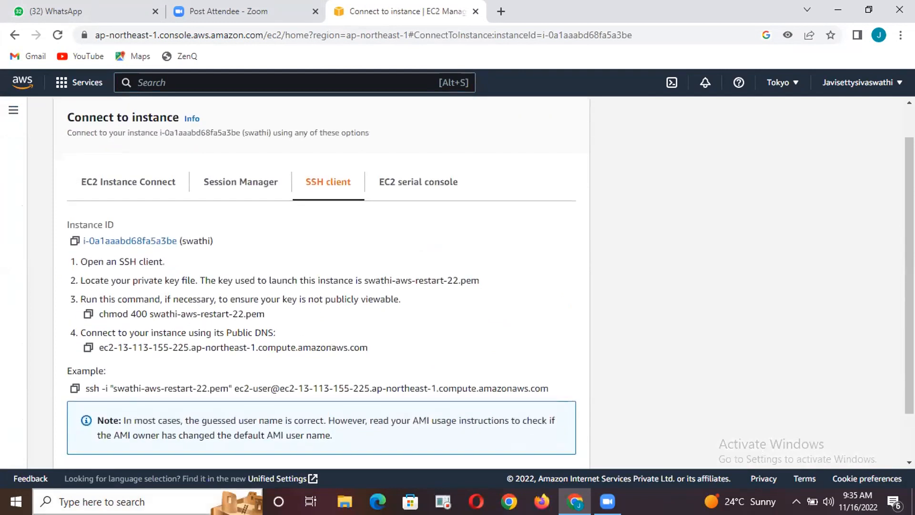
Search Windows for putty and launch the PuTTY app
click(106, 496)
text(p)
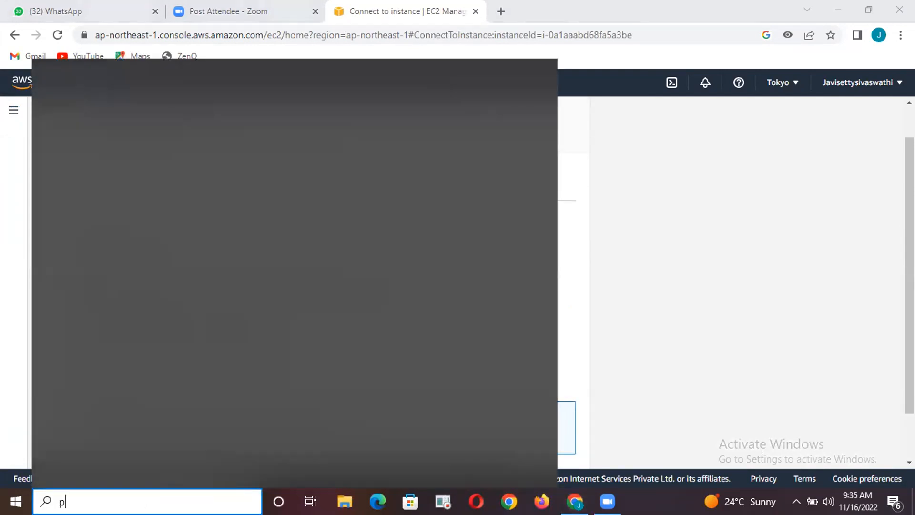
text(utty)
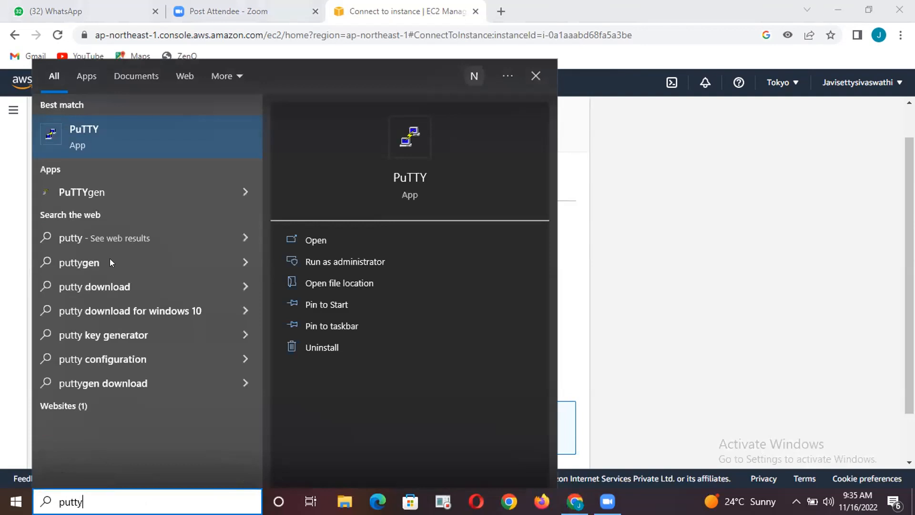
click(177, 126)
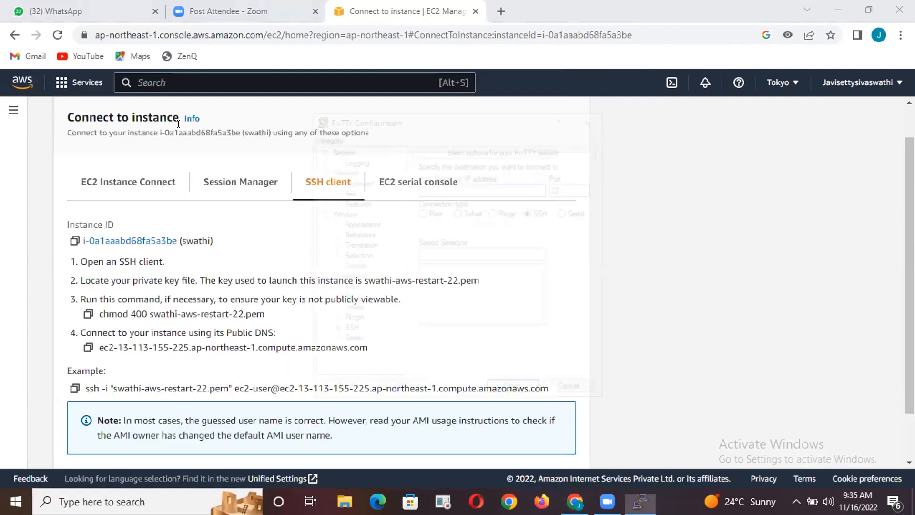
Copy the instance's public DNS from the AWS page and enter it as the PuTTY session's host name
click(86, 349)
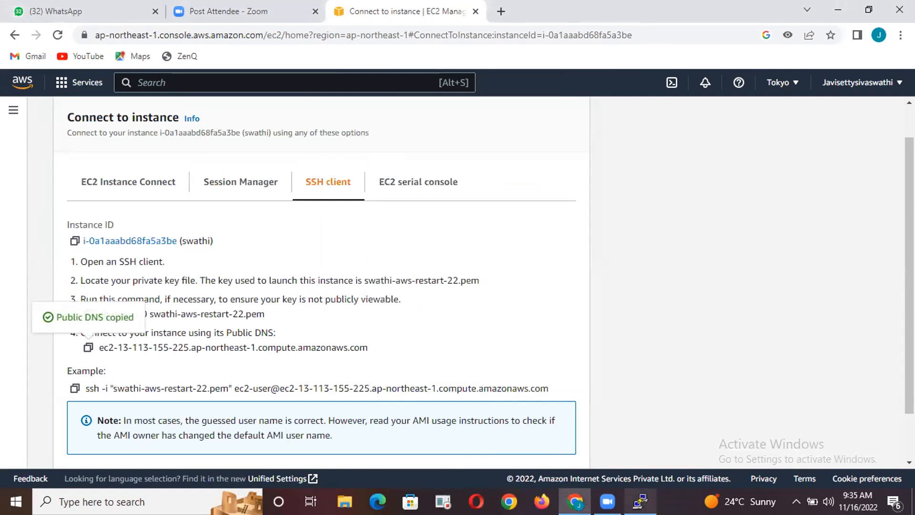
click(640, 501)
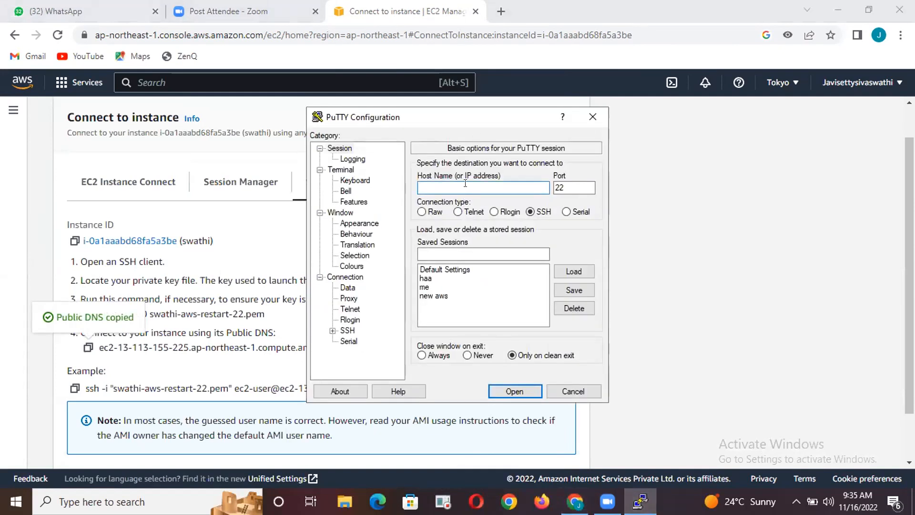
key(ctrl+v)
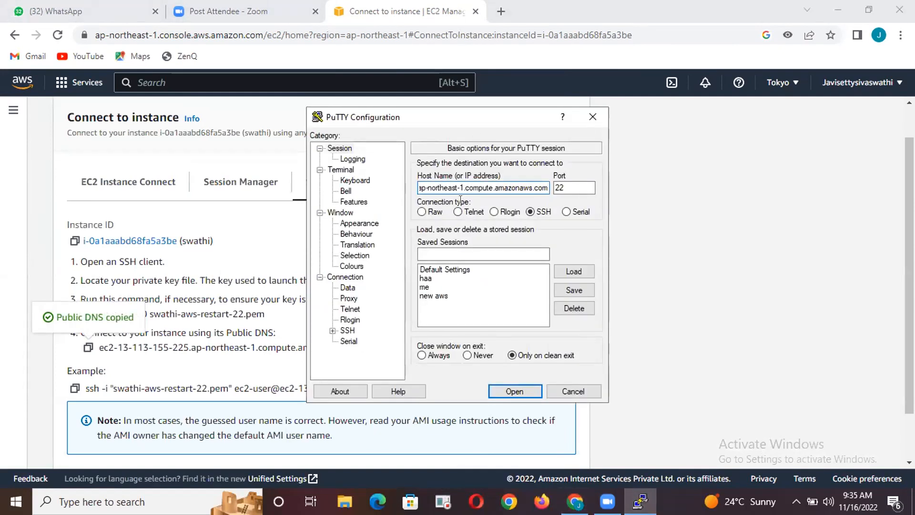
drag(460, 189, 410, 188)
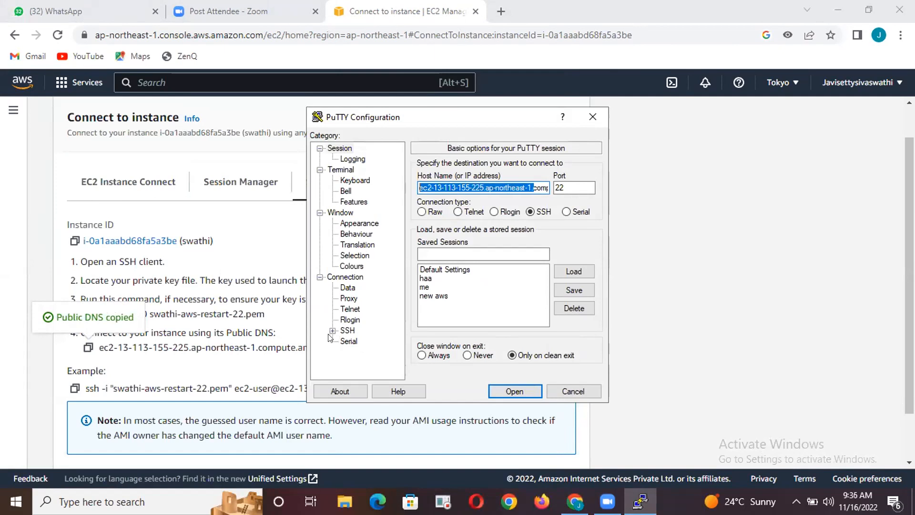
Set the SSH authentication private key to the PPK file ending in aws-restart-22 in the Desktop aws folder
click(332, 330)
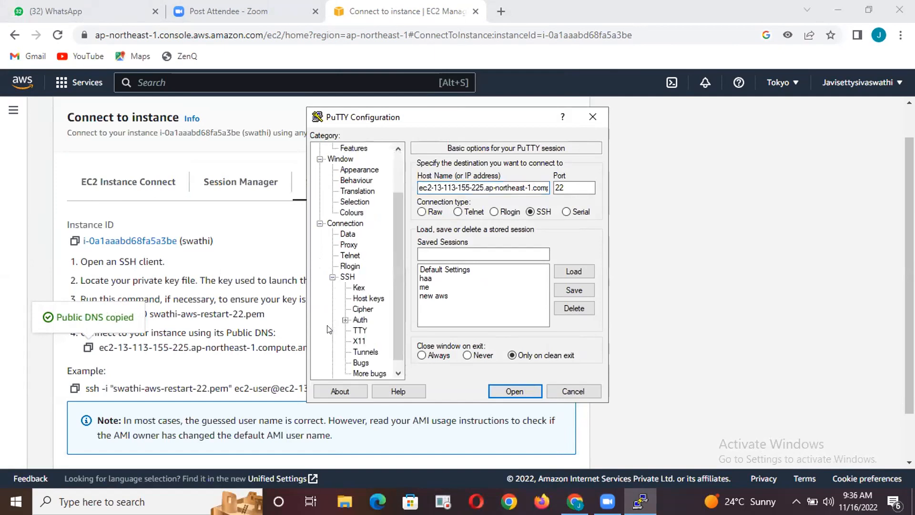
click(360, 319)
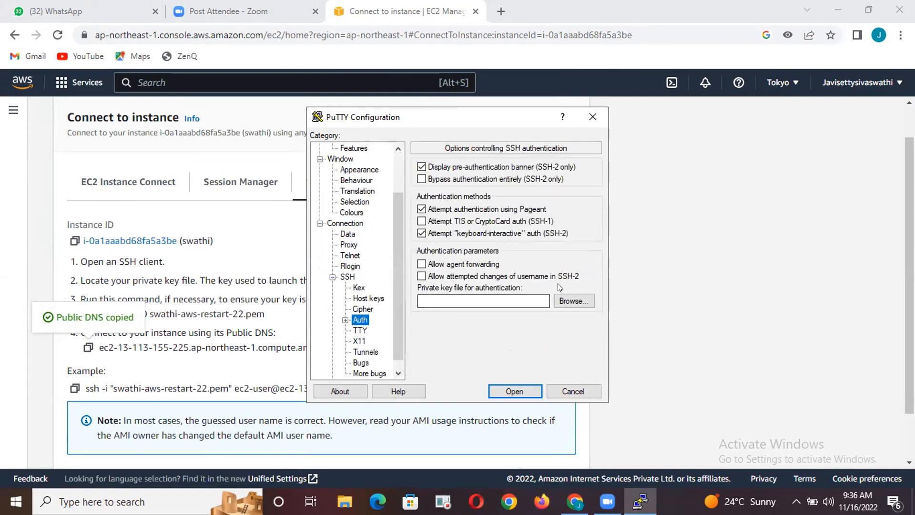
click(568, 299)
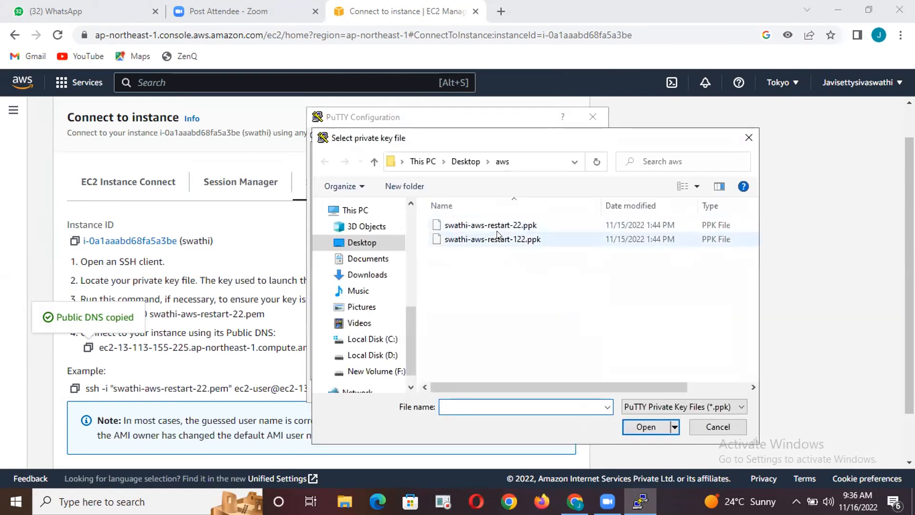
click(497, 224)
click(641, 425)
Try to open the SSH session with the login name ec2-user, and close the PuTTY terminal
click(505, 388)
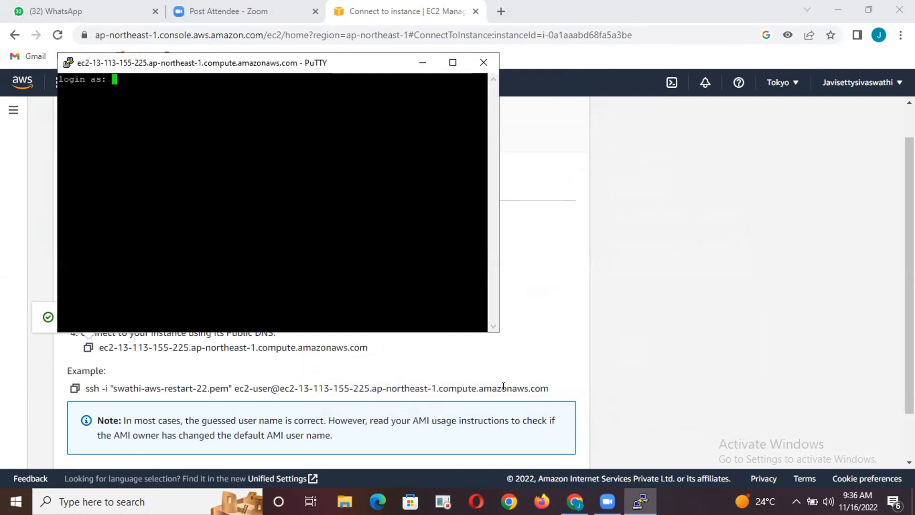
text(ec2-user)
key(Return)
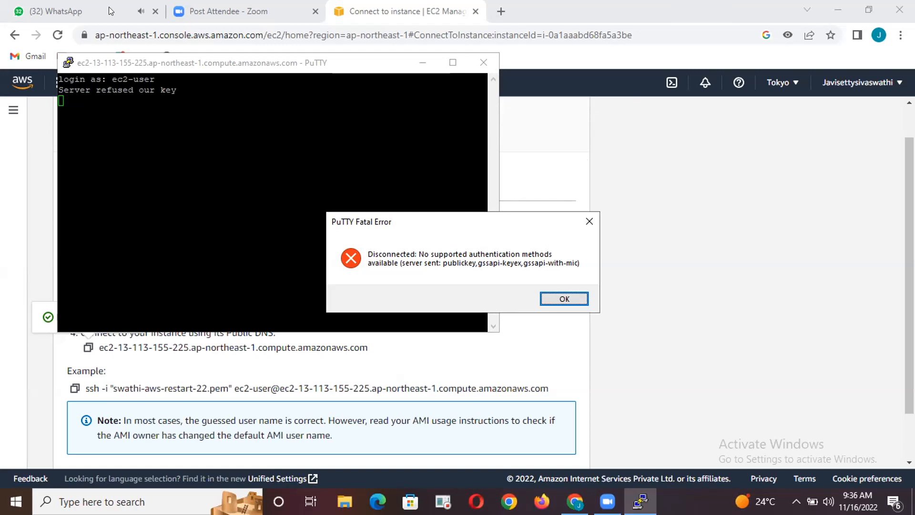
click(284, 110)
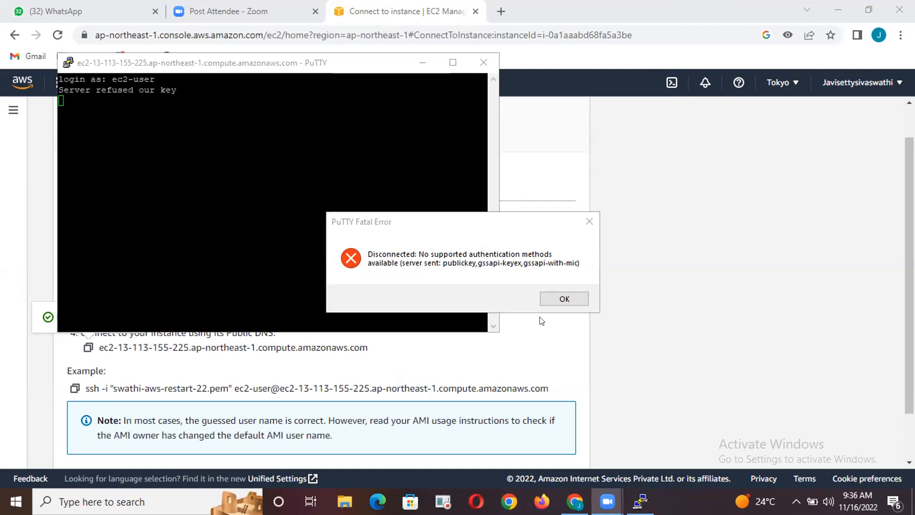
click(561, 296)
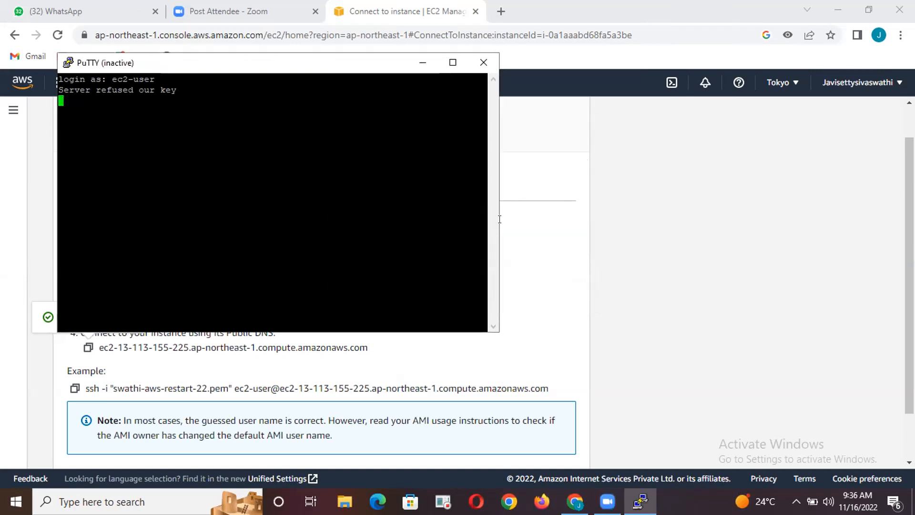
click(483, 61)
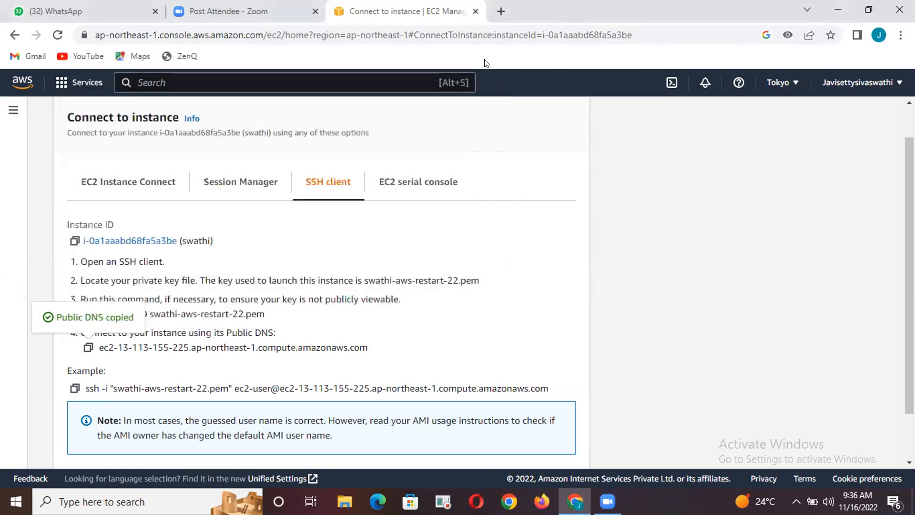
Switch to File Explorer and open the aws folder on the Desktop
click(344, 502)
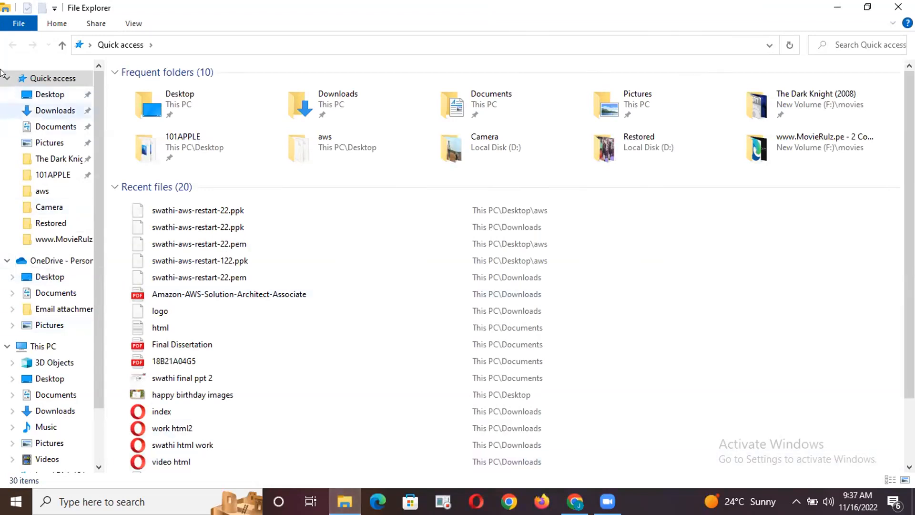
click(46, 94)
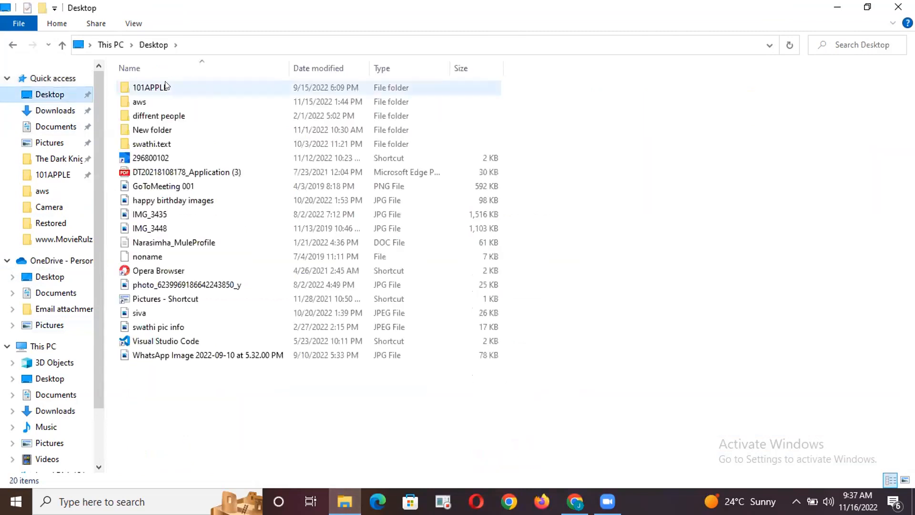
double_click(144, 101)
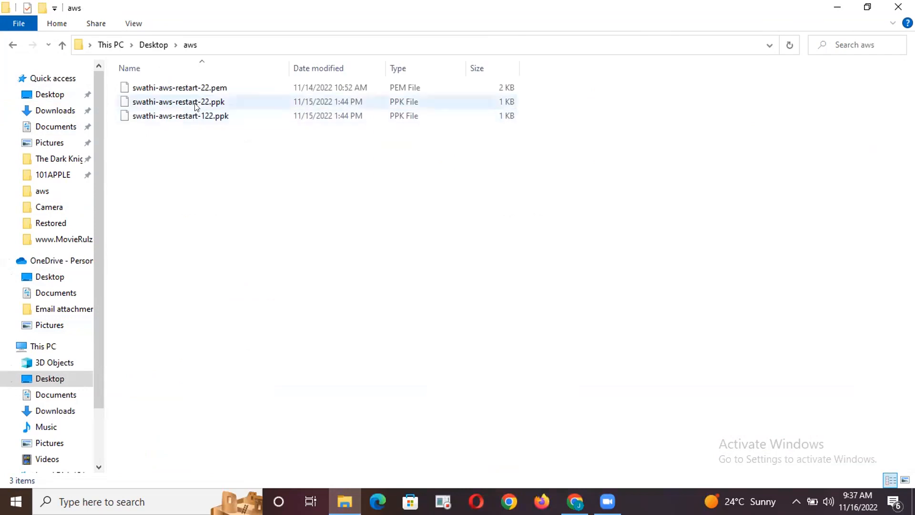
Delete the PPK key file ending in aws-restart-22 from the aws folder
click(198, 89)
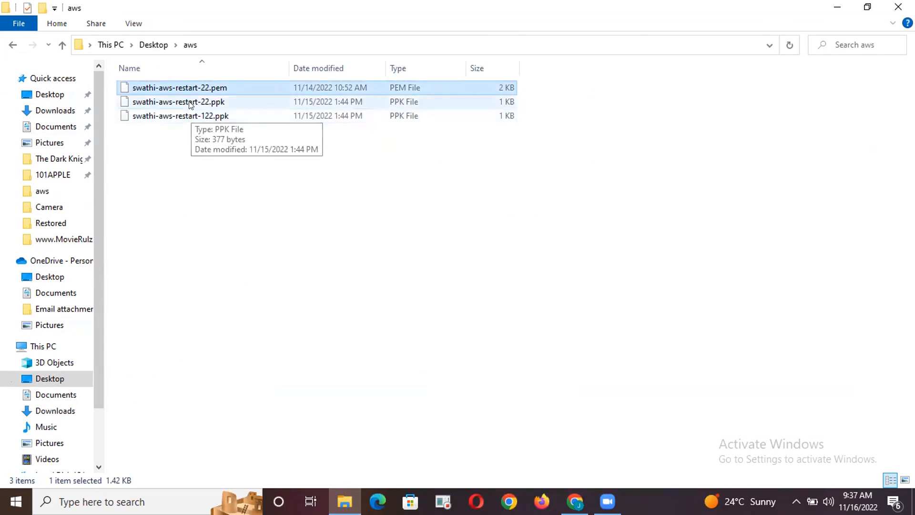
click(191, 104)
click(196, 89)
click(199, 103)
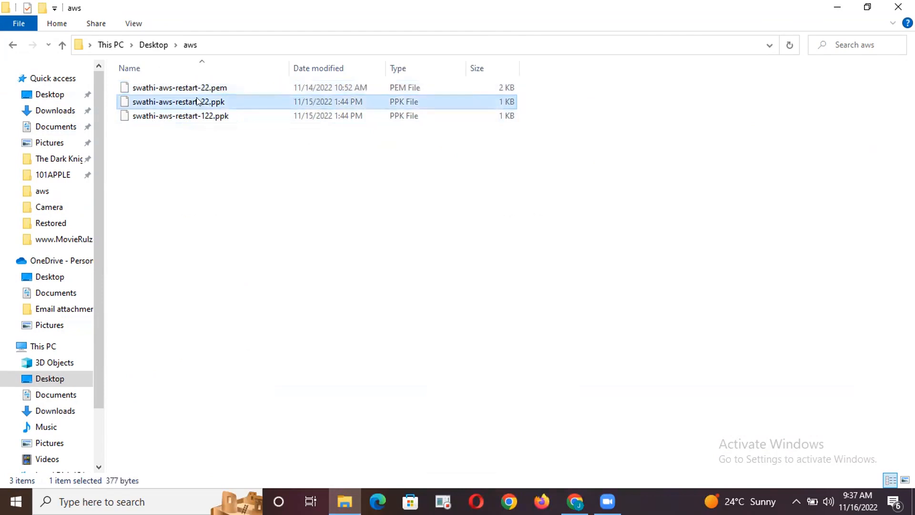
key(Delete)
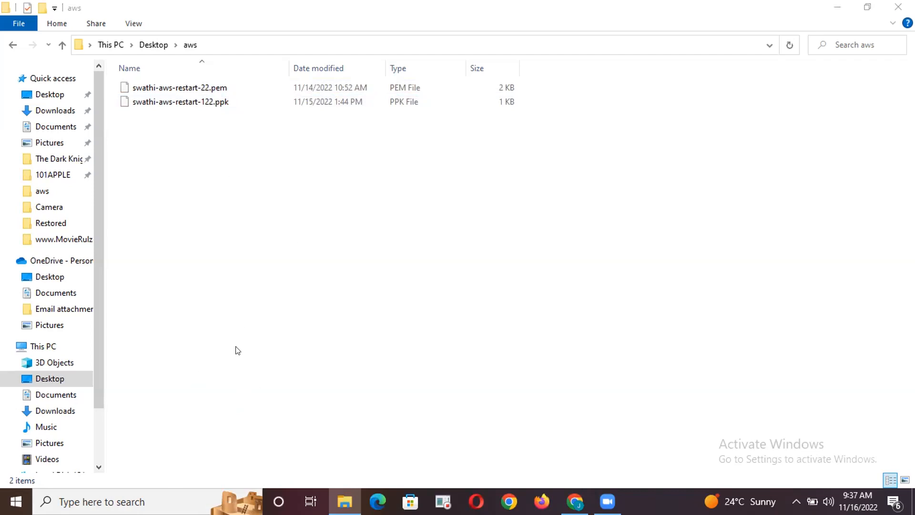
click(111, 496)
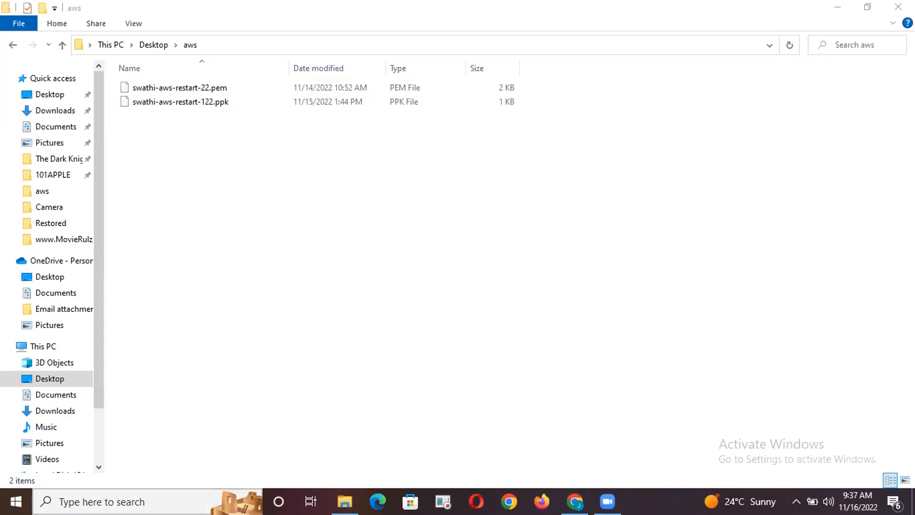
click(710, 216)
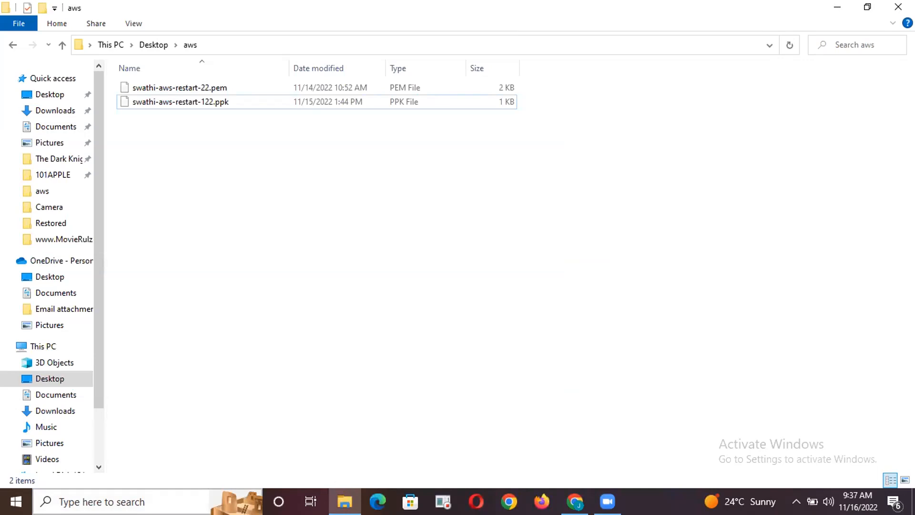
click(257, 500)
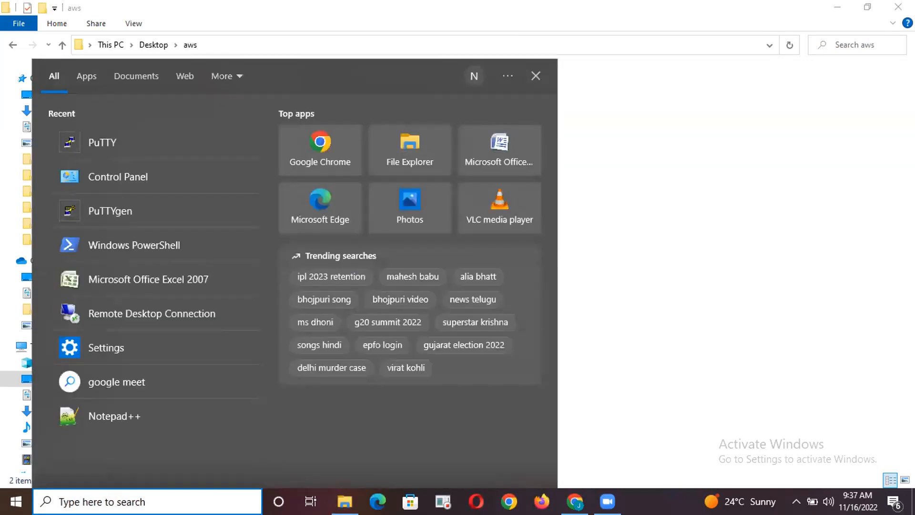
click(134, 206)
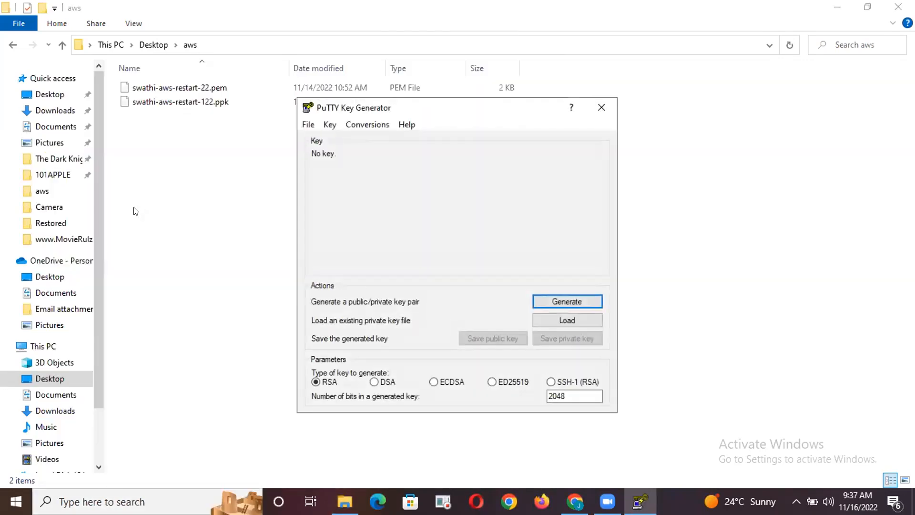
click(562, 301)
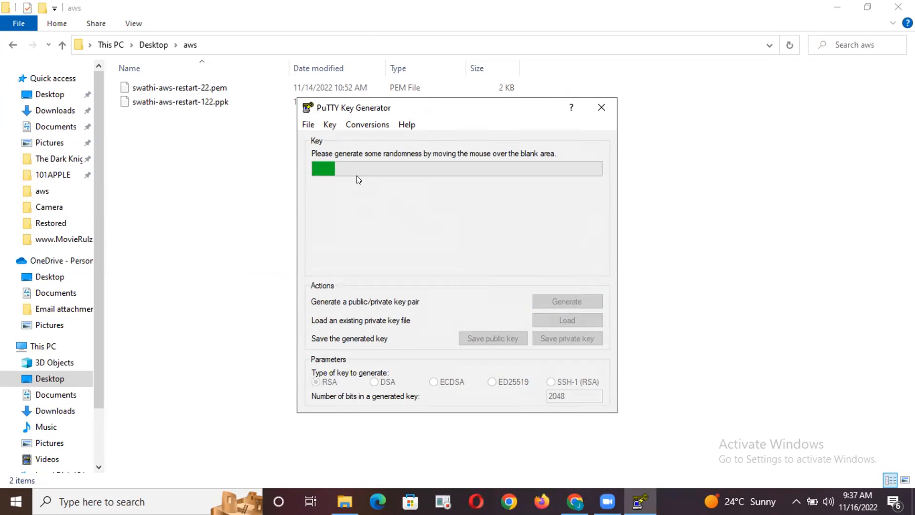
click(599, 107)
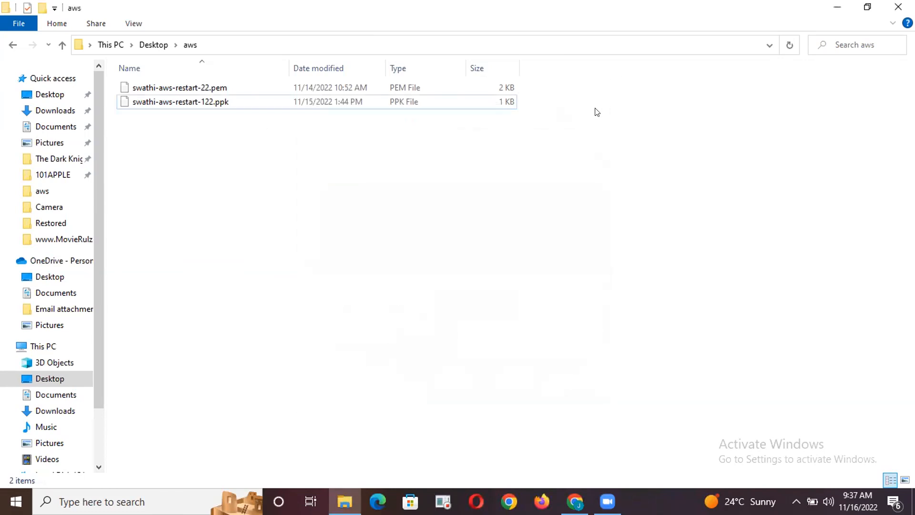
Open PuTTYgen and try to load the PEM key file ending in aws-restart-22 from the Desktop aws folder
click(126, 501)
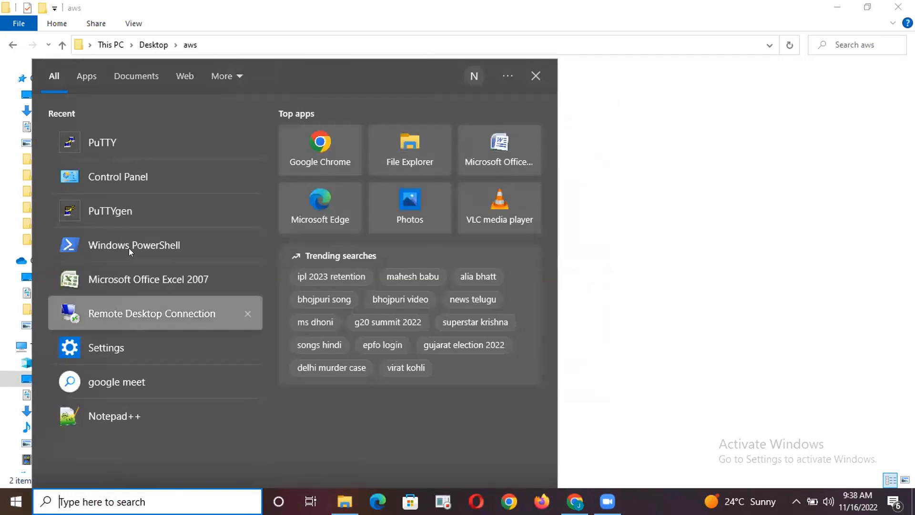
click(110, 214)
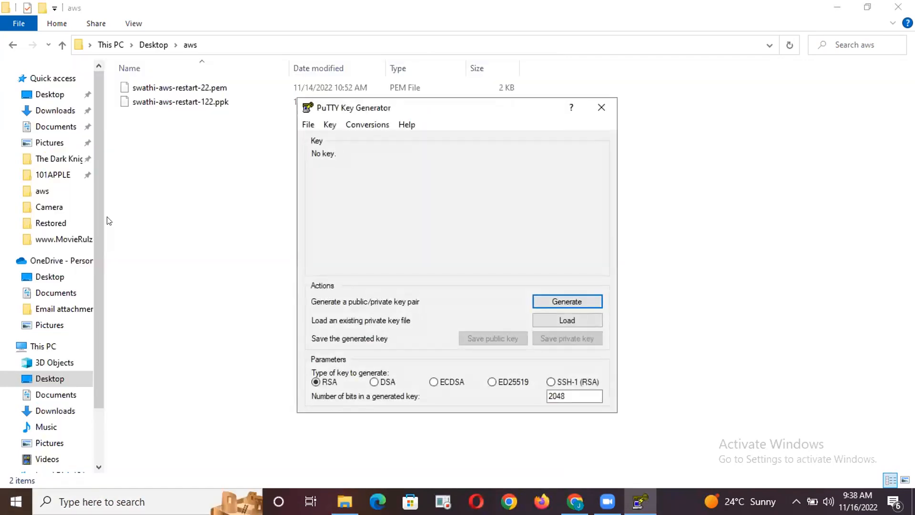
click(567, 322)
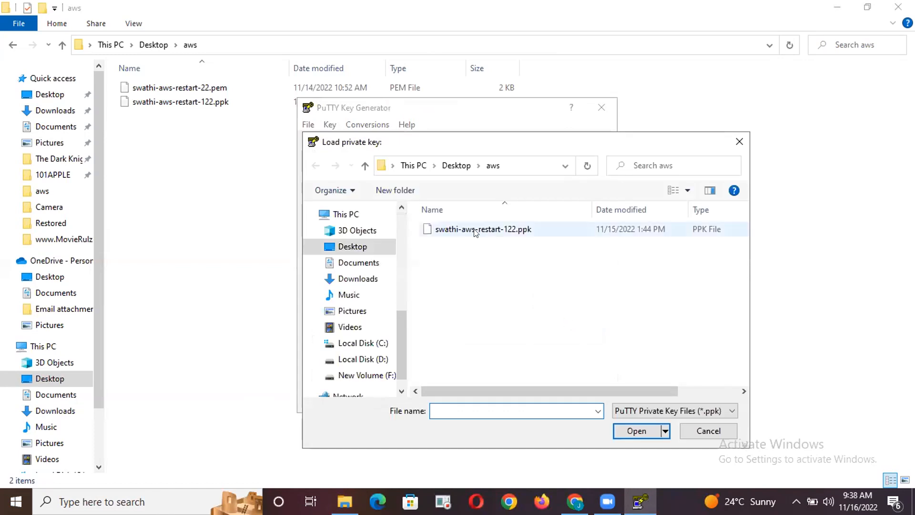
click(636, 410)
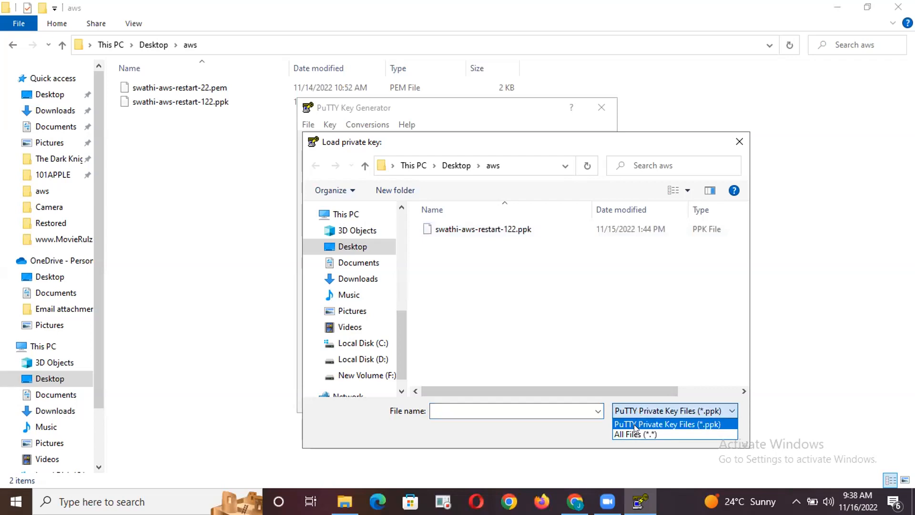
click(632, 432)
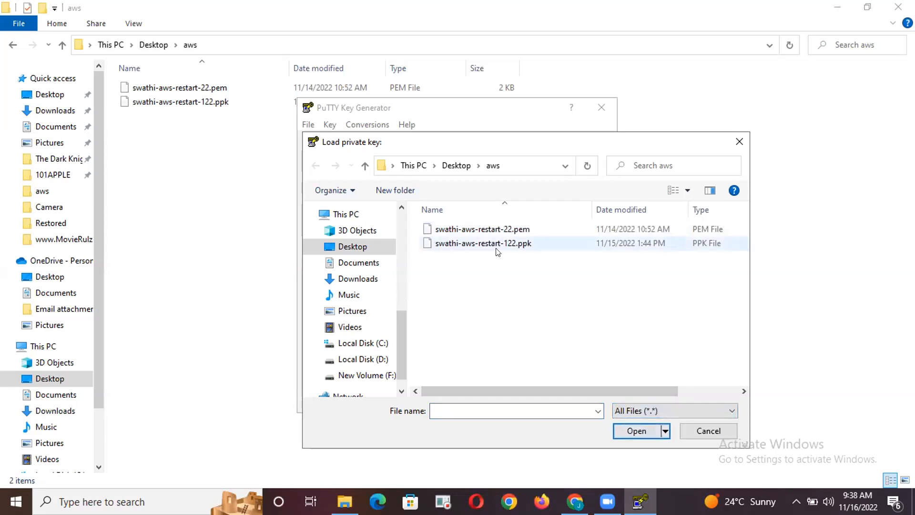
click(489, 230)
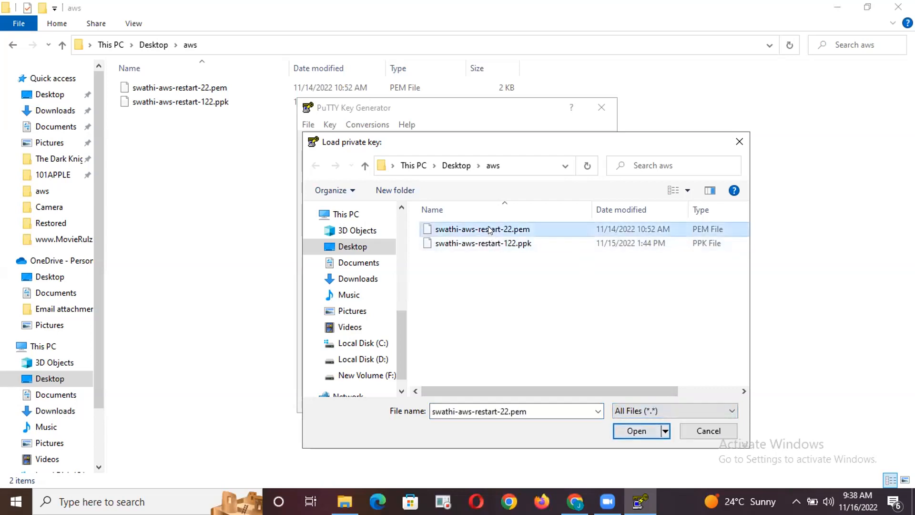
click(632, 430)
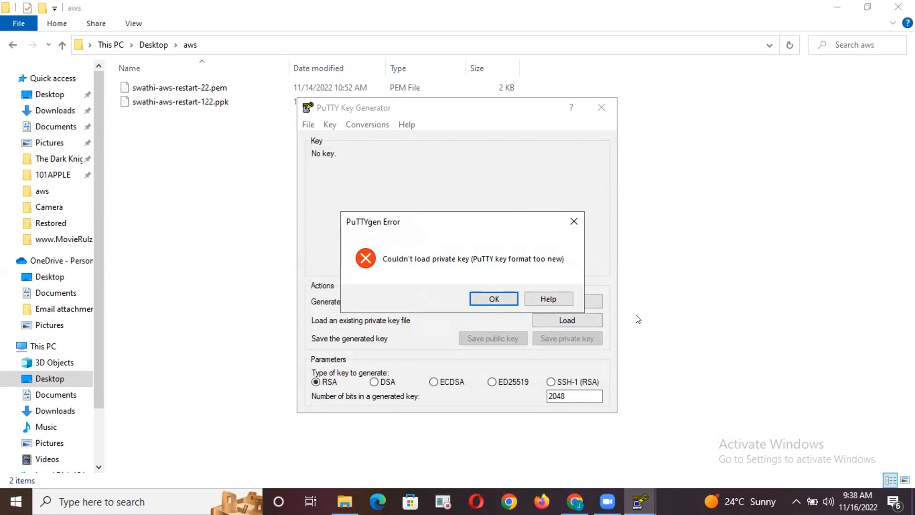
click(574, 222)
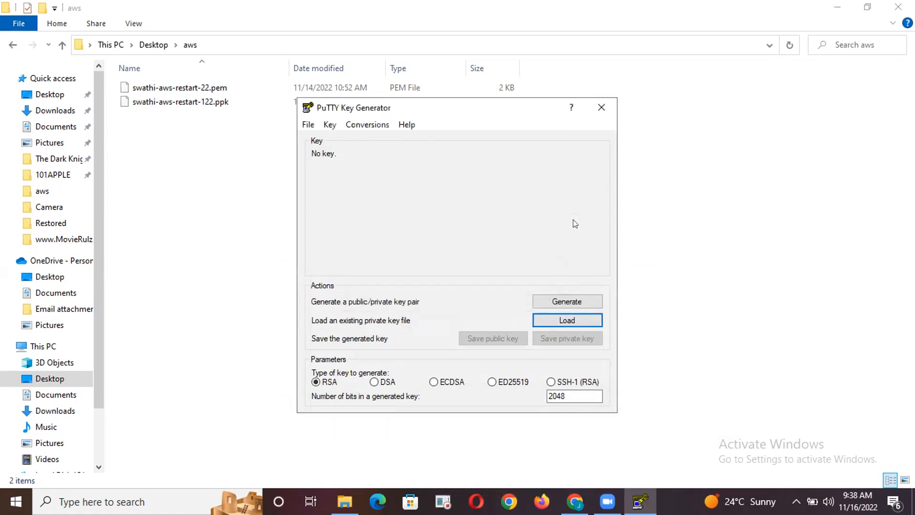
Retry loading the aws folder's PEM key file with all file types listed, and close PuTTYgen
click(559, 322)
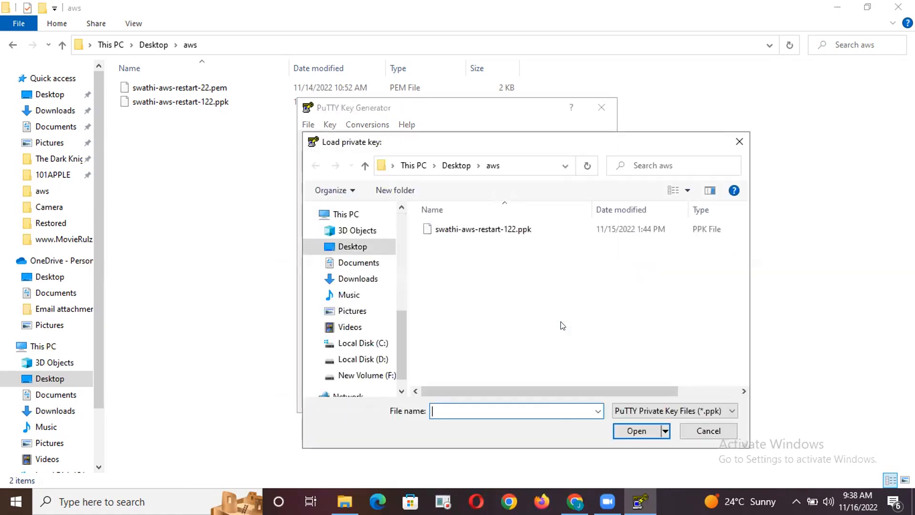
click(644, 411)
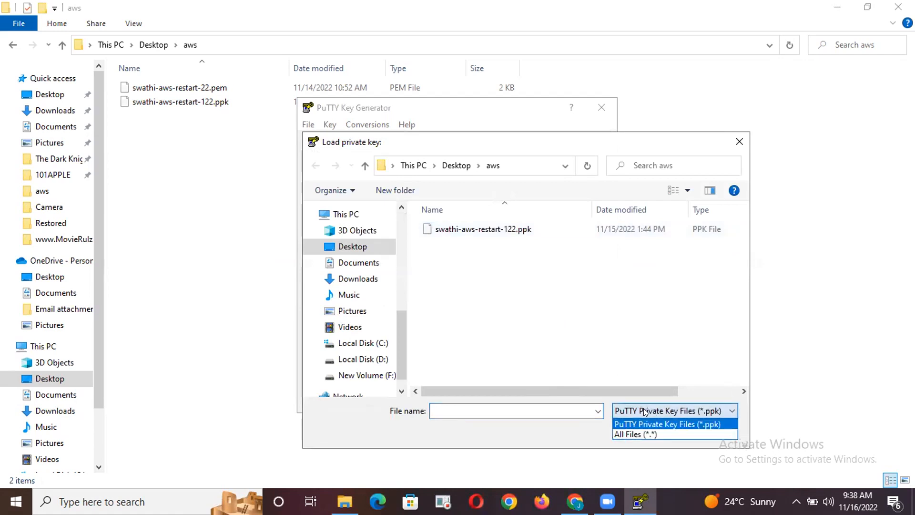
click(636, 433)
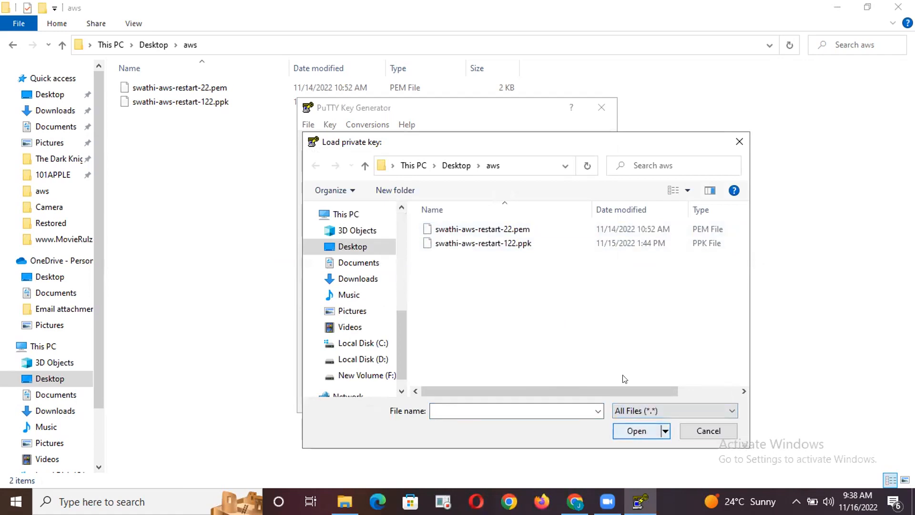
click(488, 229)
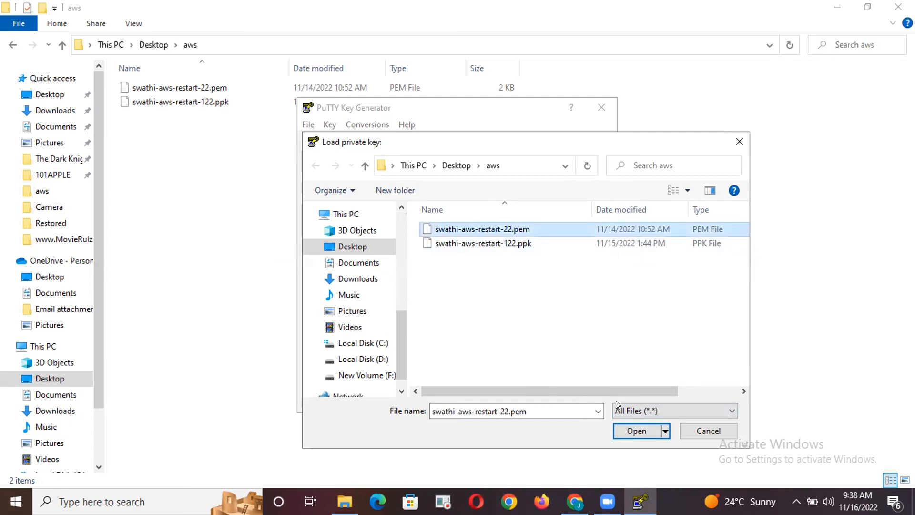
click(628, 425)
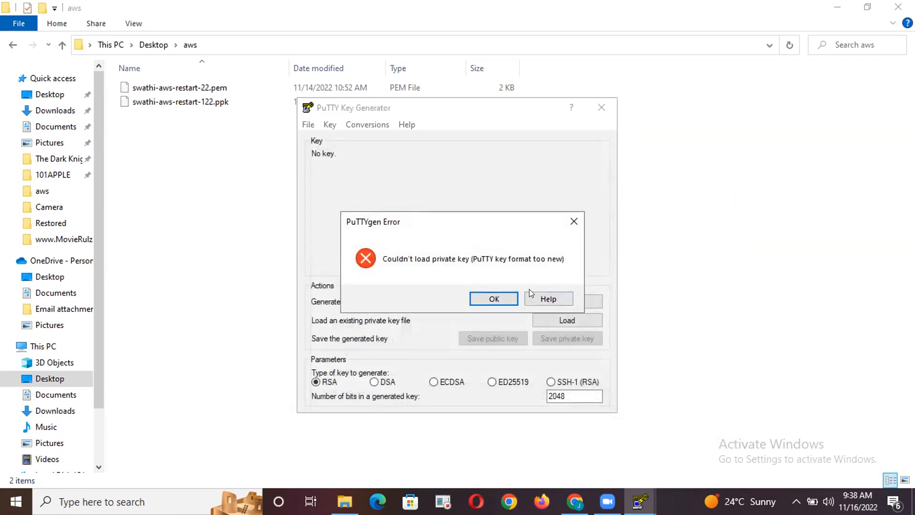
click(573, 221)
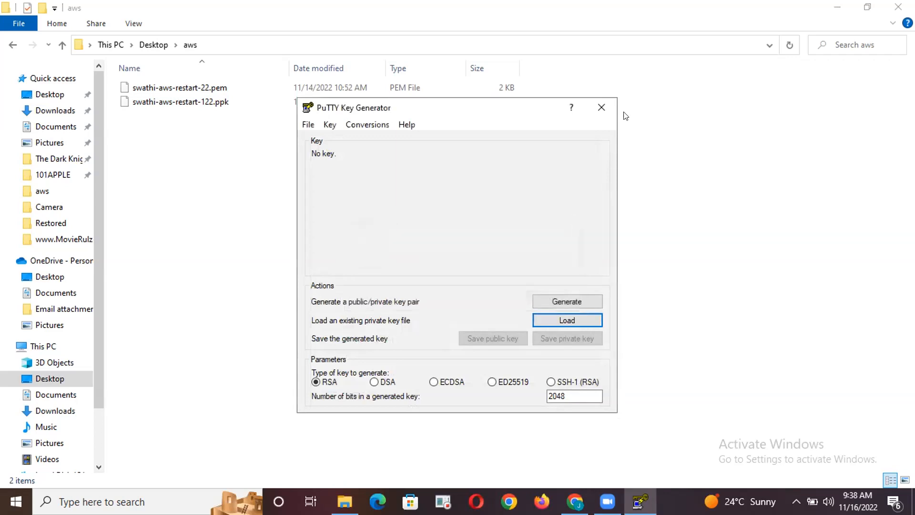
click(600, 107)
Open the Downloads folder in File Explorer and try to launch the puttygen program stored there
click(166, 98)
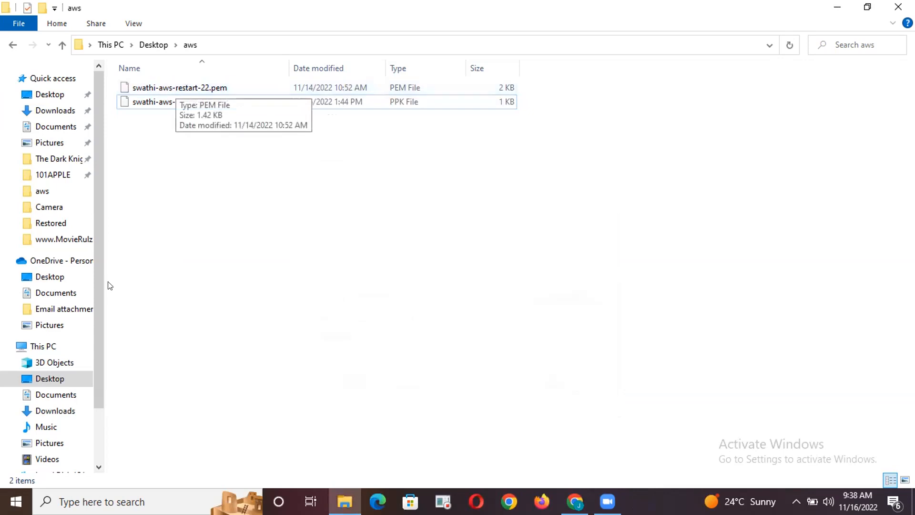
click(48, 407)
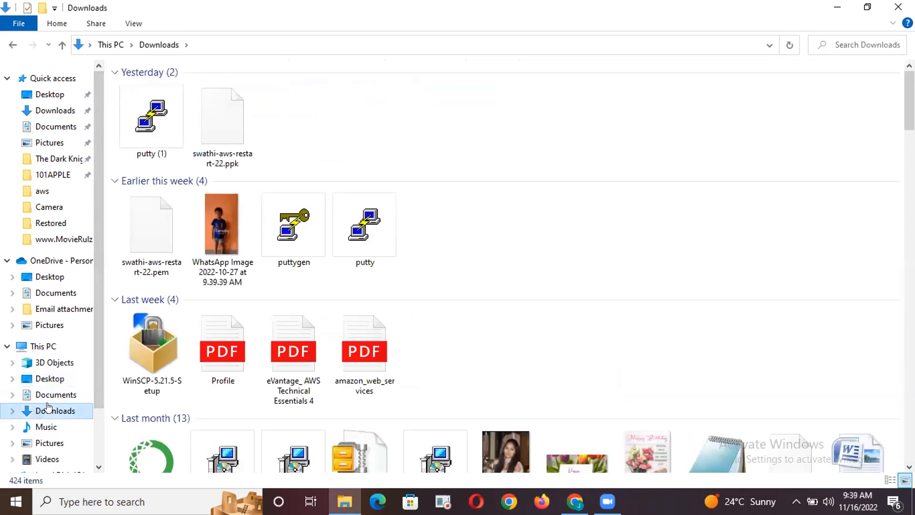
click(151, 231)
click(294, 229)
double_click(293, 227)
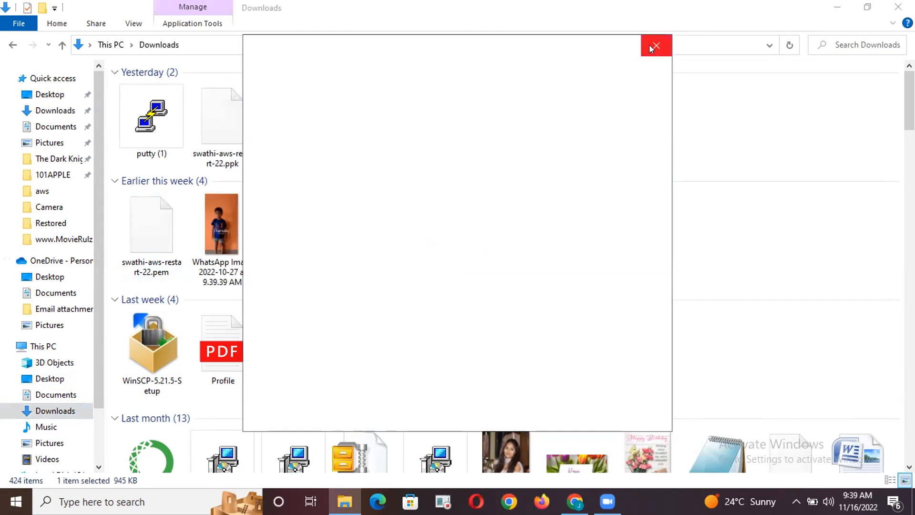
click(656, 45)
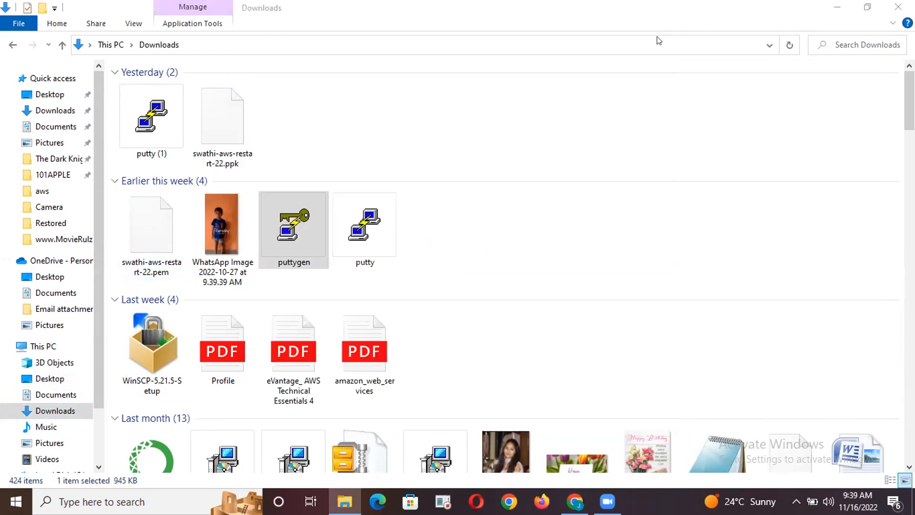
Reopen PuTTYgen and load the PEM key file ending in aws-restart-22 from the Downloads folder, listing all file types
click(100, 501)
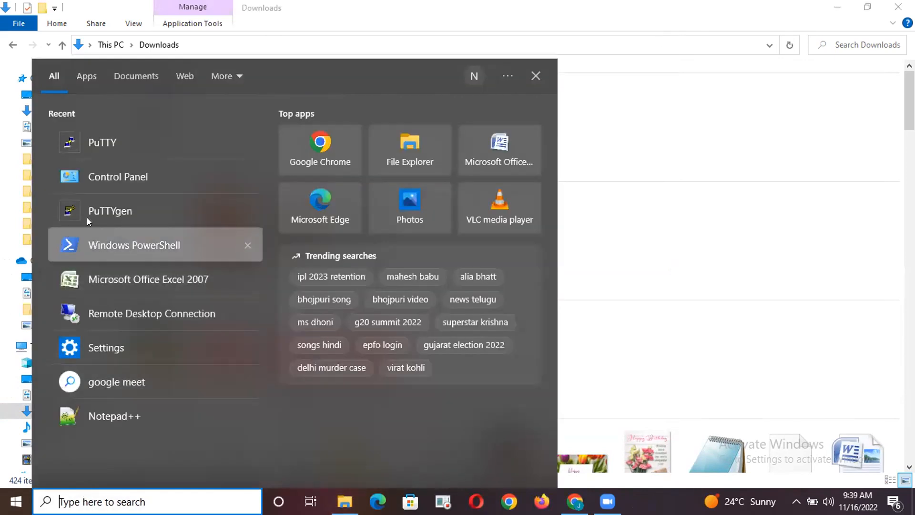
click(99, 204)
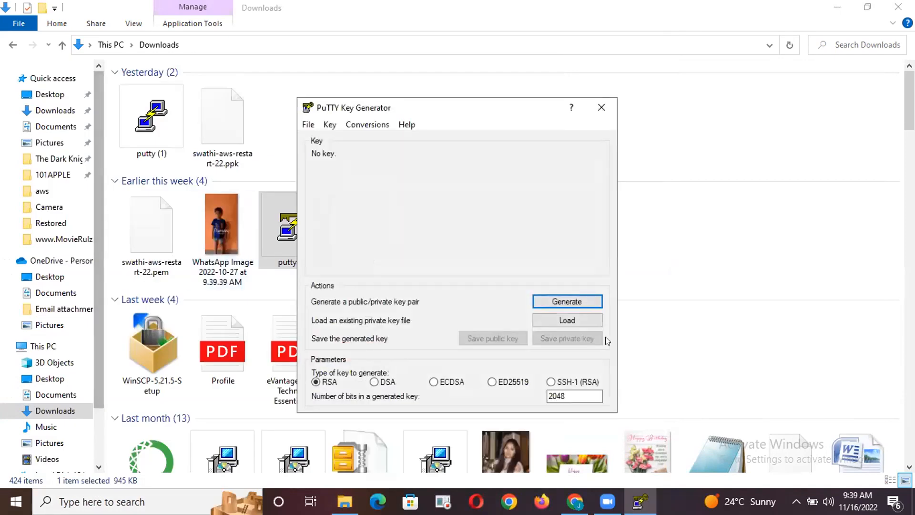
click(562, 318)
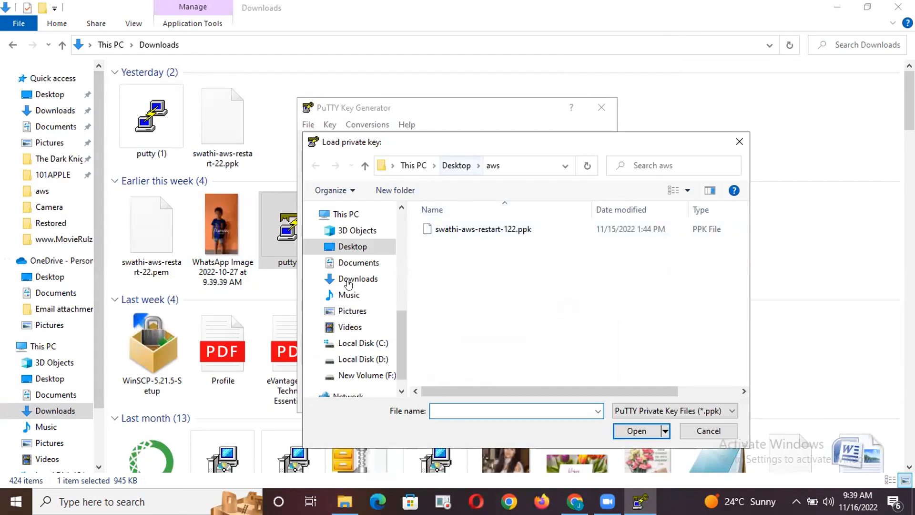
click(353, 262)
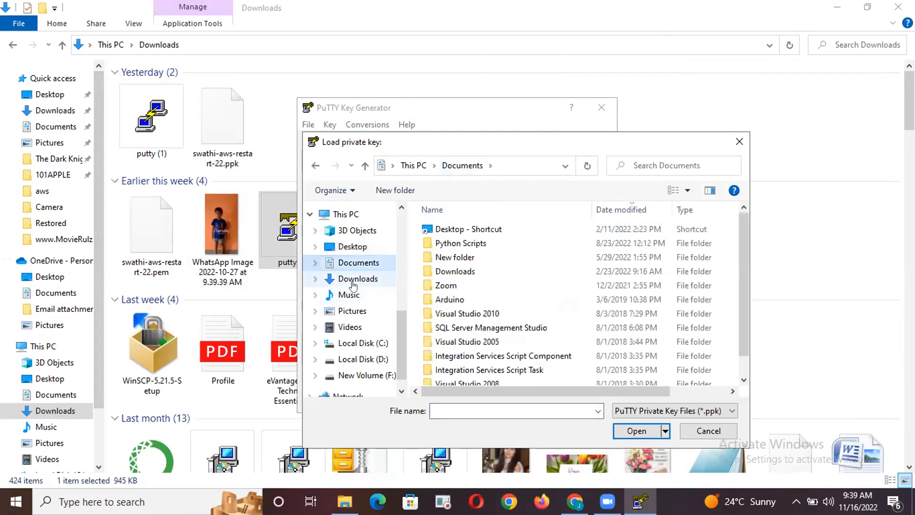
click(356, 281)
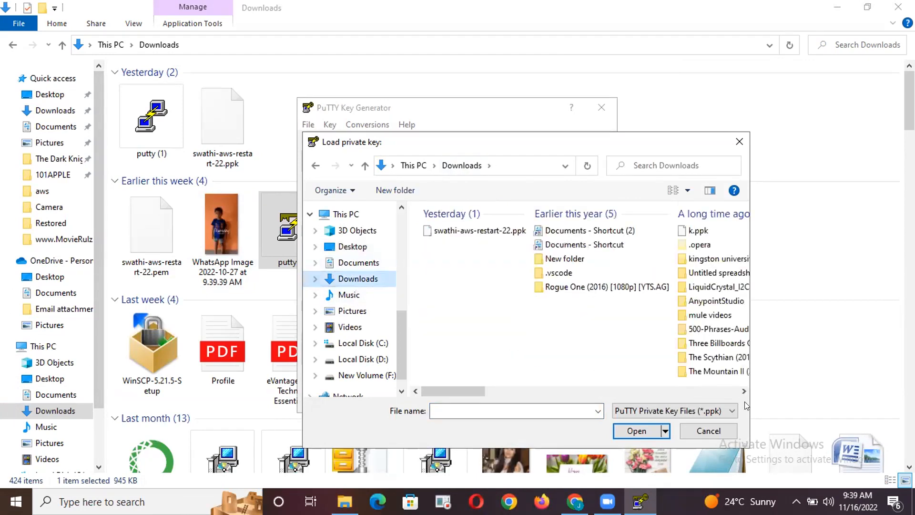
click(649, 412)
click(642, 434)
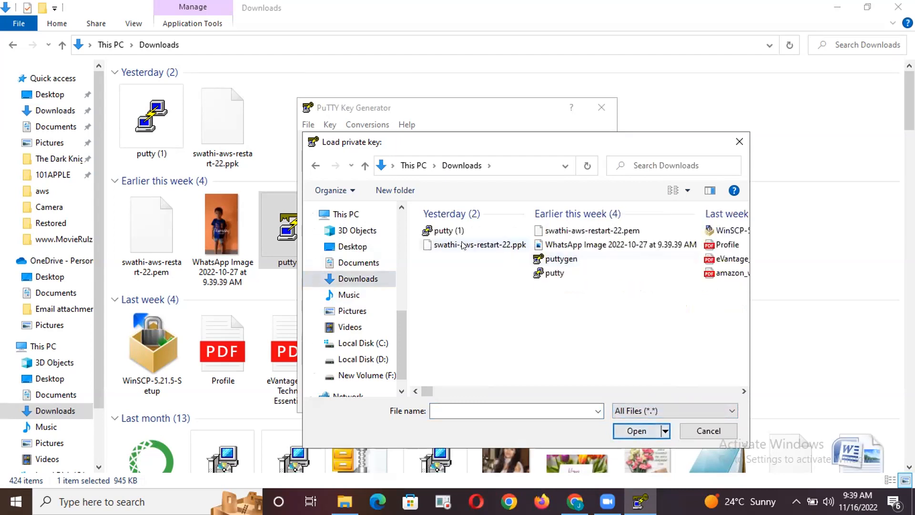
click(560, 232)
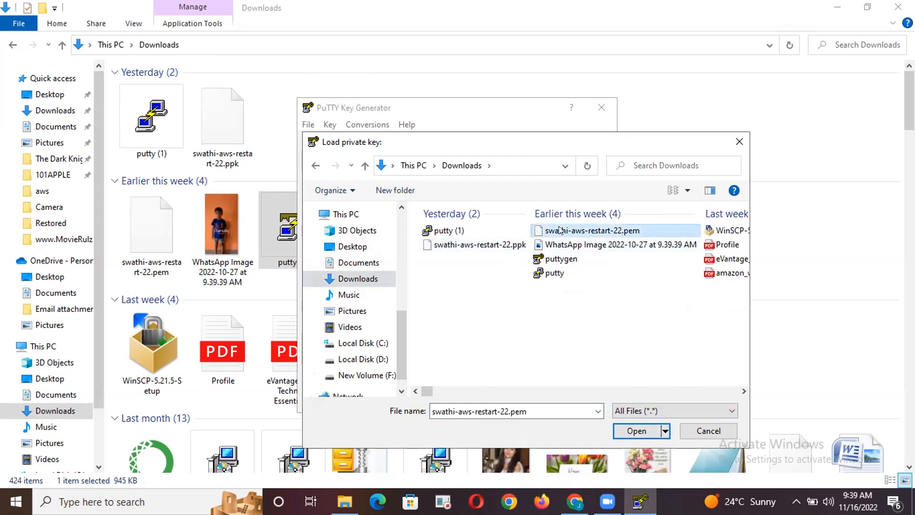
click(636, 430)
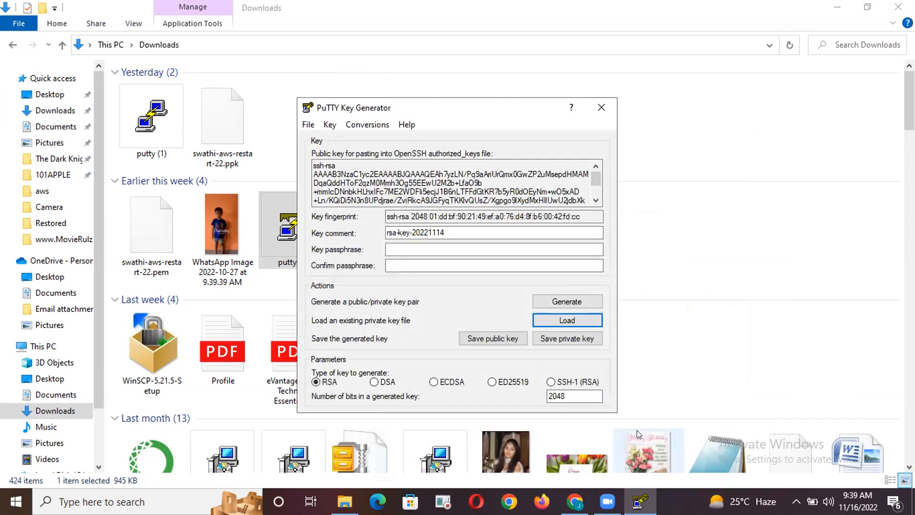
Save the private key without a passphrase to the Desktop aws folder, under a file name ending in aws-restart-22-ppk, and close PuTTYgen
click(552, 337)
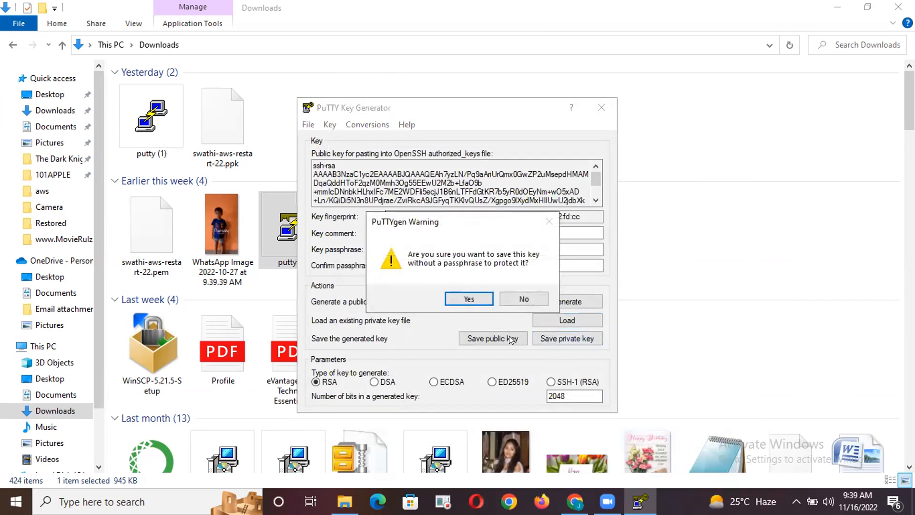
click(467, 296)
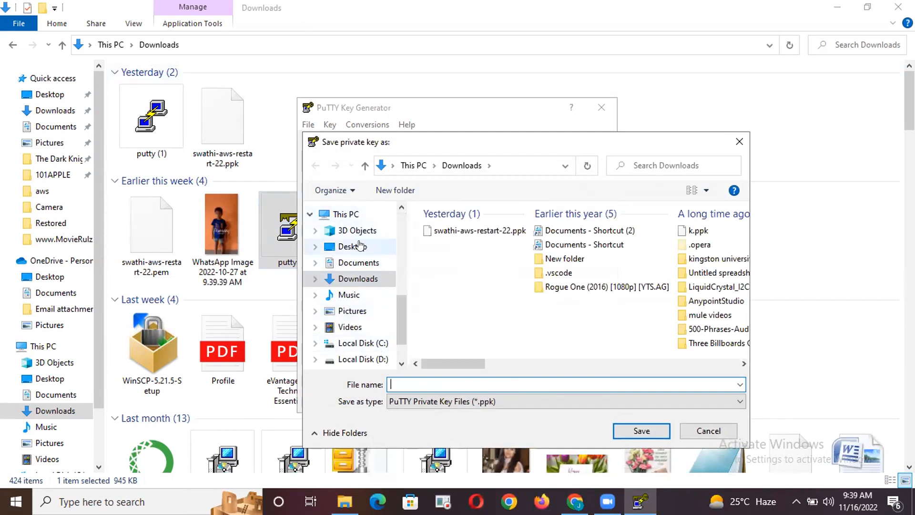
click(356, 248)
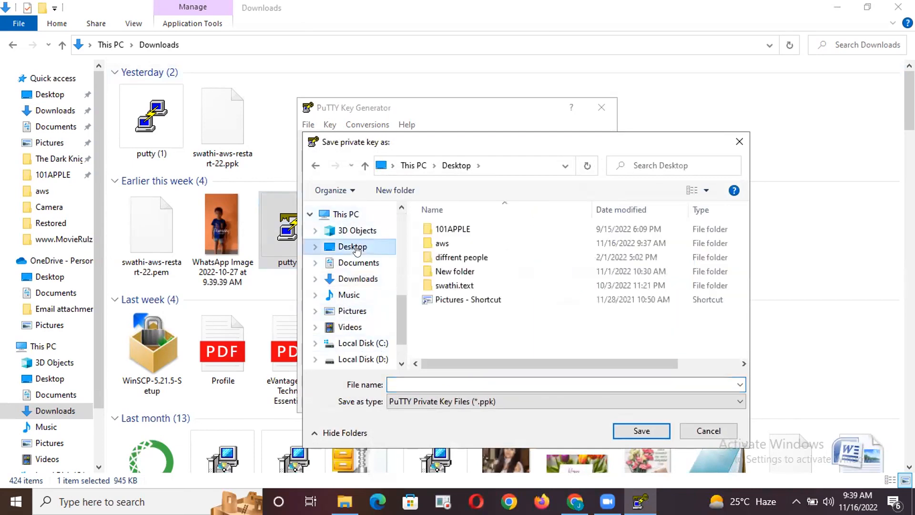
double_click(442, 243)
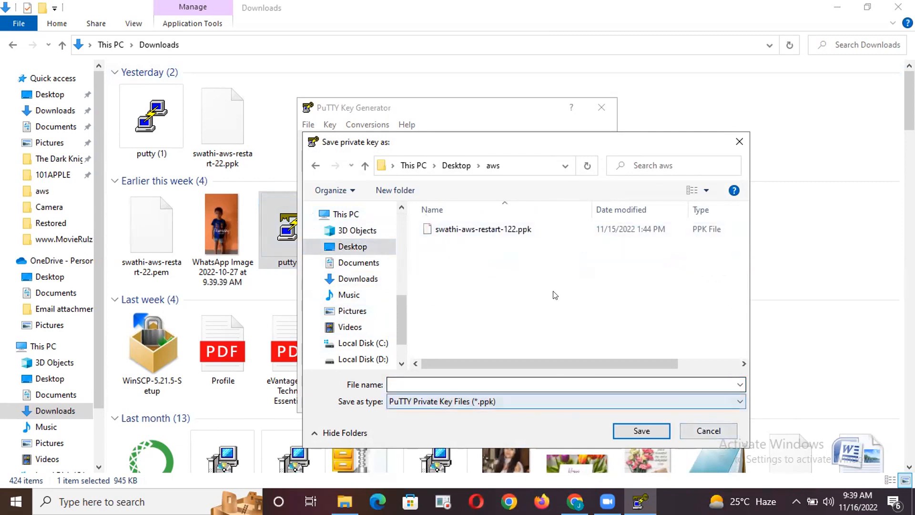
click(475, 231)
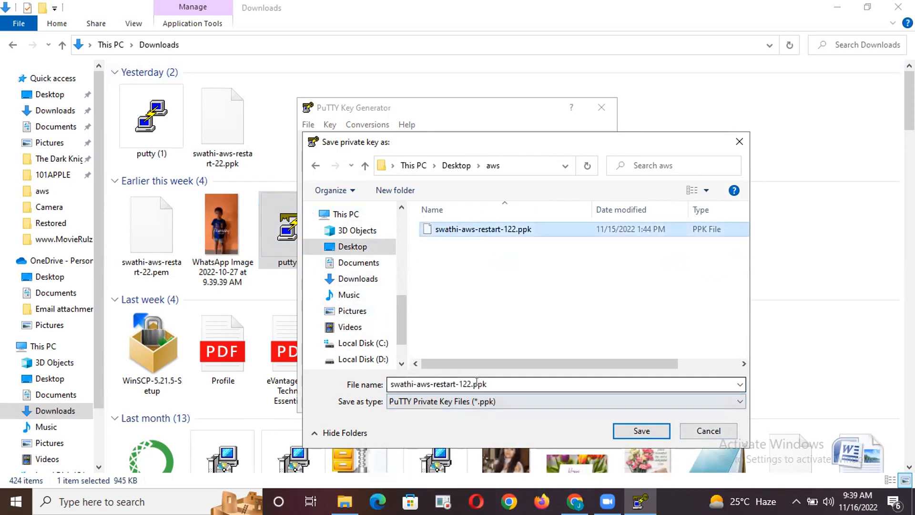
double_click(457, 383)
click(460, 383)
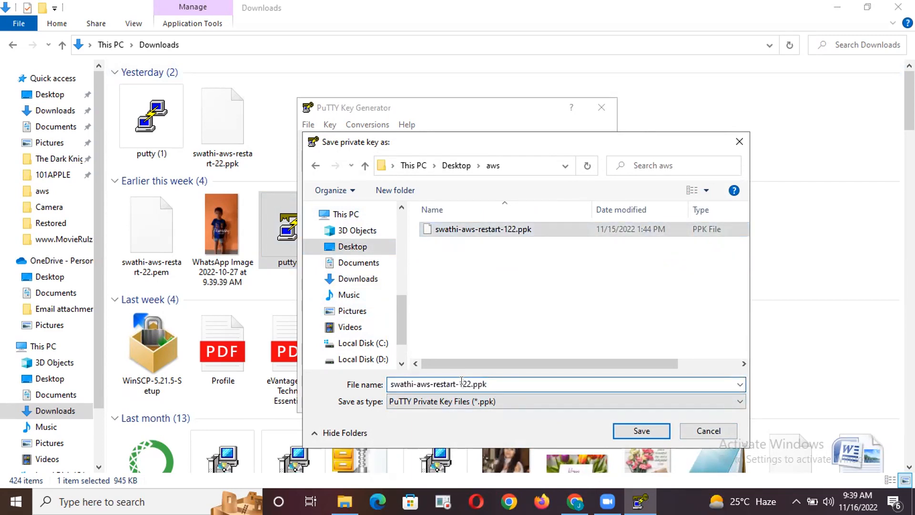
key(BackSpace)
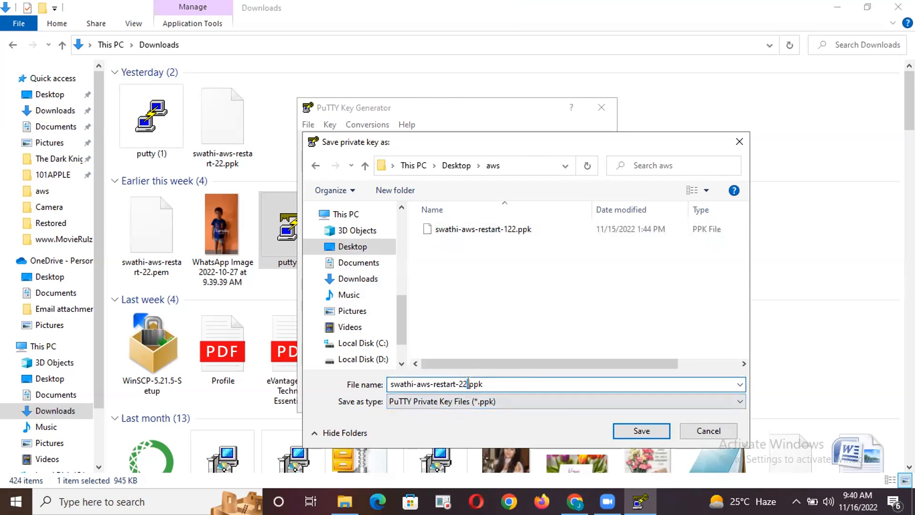
text(-)
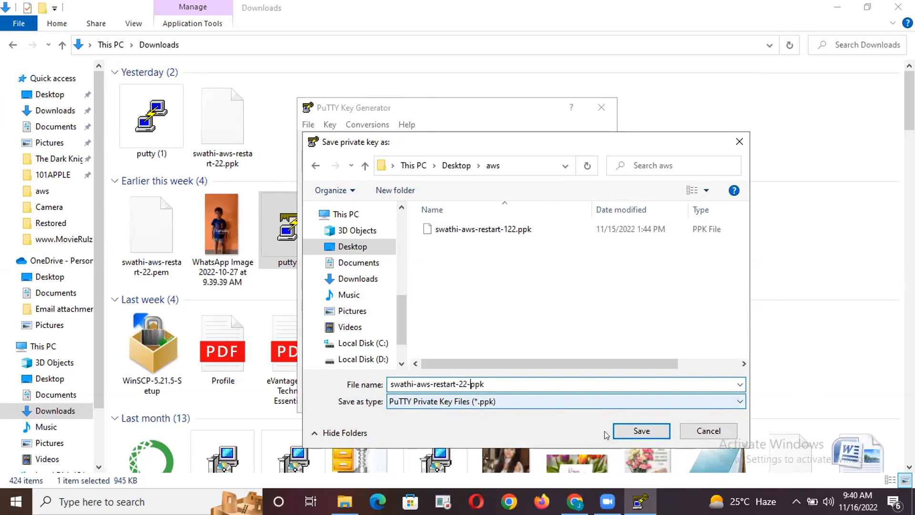
click(634, 431)
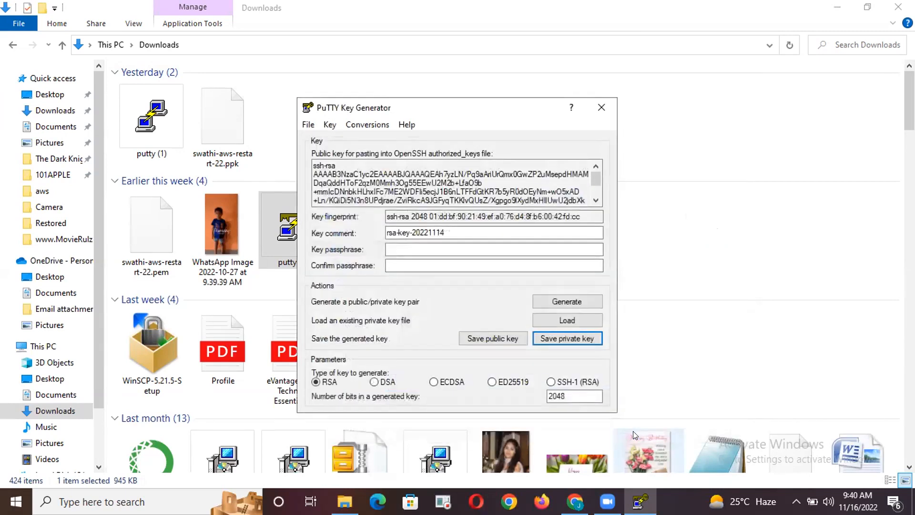
click(597, 112)
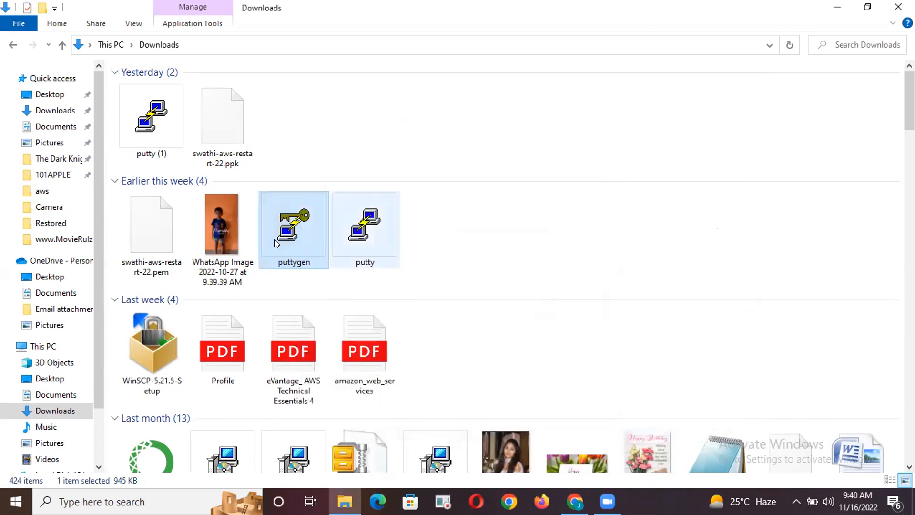
Copy the PEM key file ending in aws-restart-22 from Downloads into the Desktop aws folder, replacing the existing copy
double_click(148, 245)
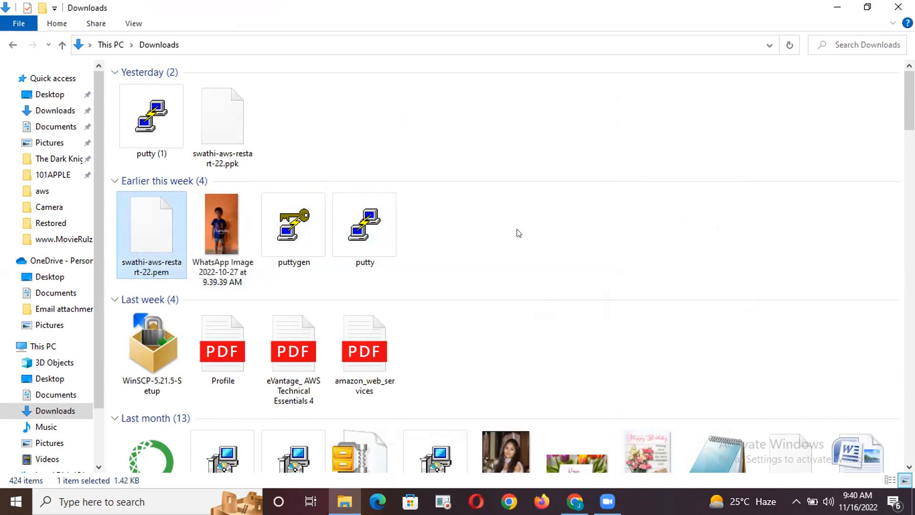
right_click(147, 224)
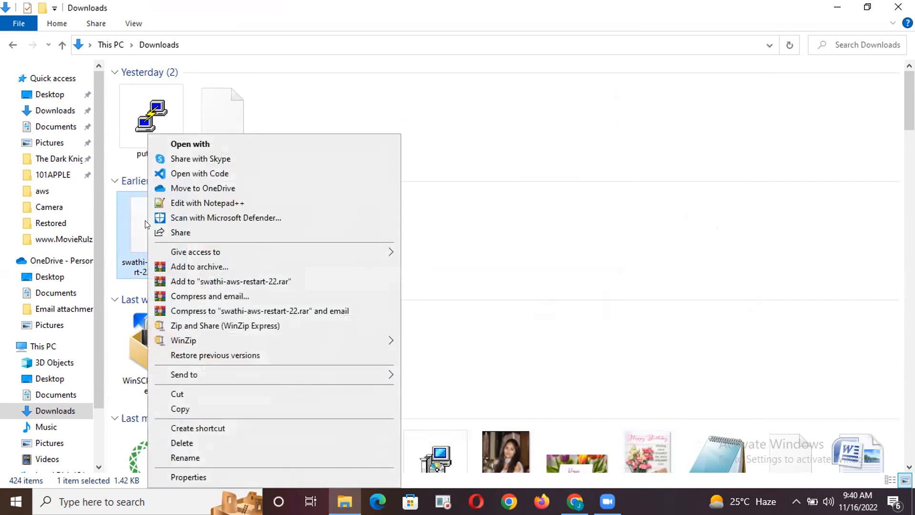
click(175, 408)
click(48, 94)
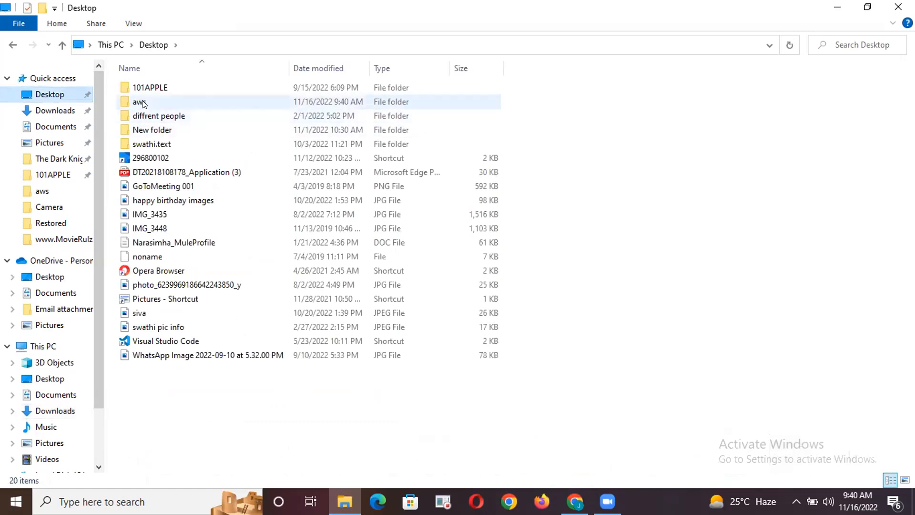
double_click(143, 103)
right_click(240, 212)
click(283, 305)
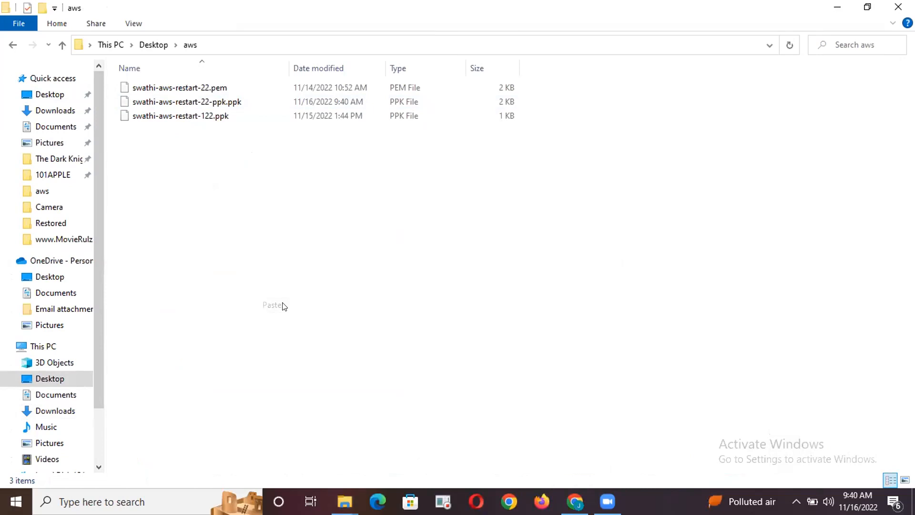
click(175, 155)
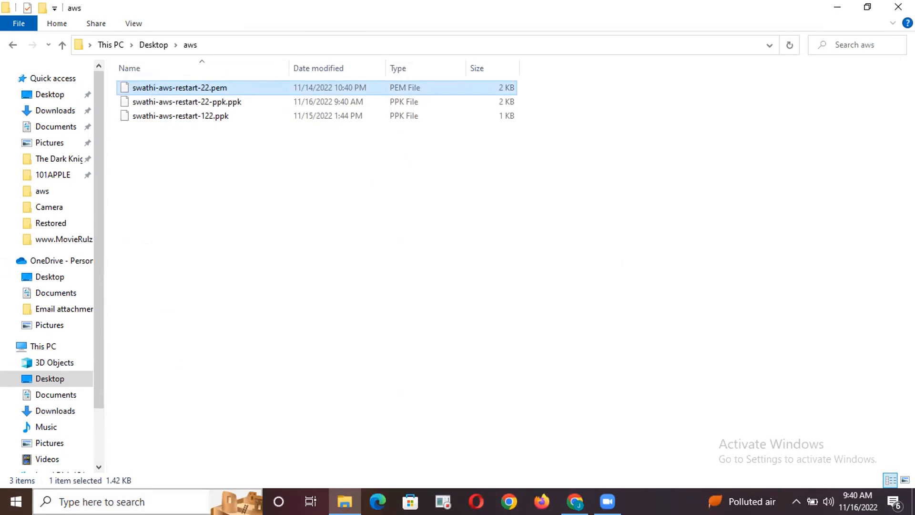
Reopen PuTTYgen, load the PEM key file from the Desktop aws folder with all file types listed, and close PuTTYgen without saving
click(119, 502)
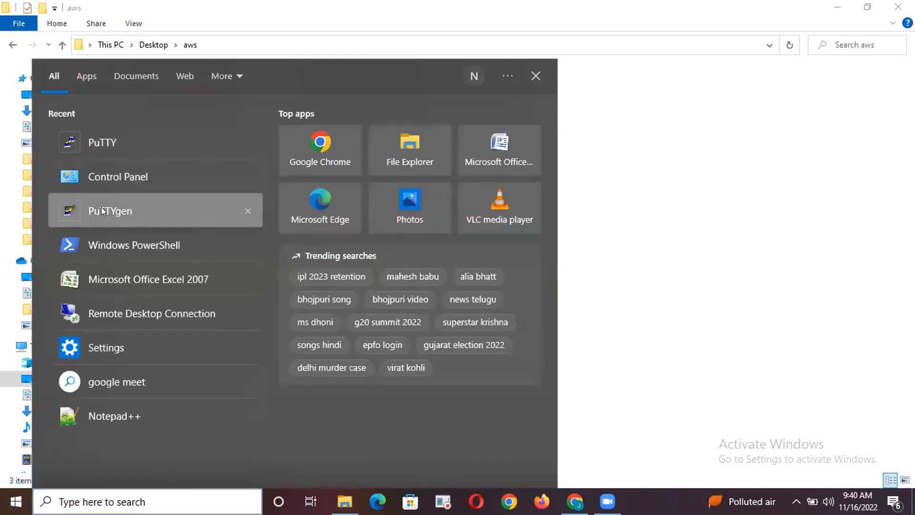
click(219, 211)
click(567, 319)
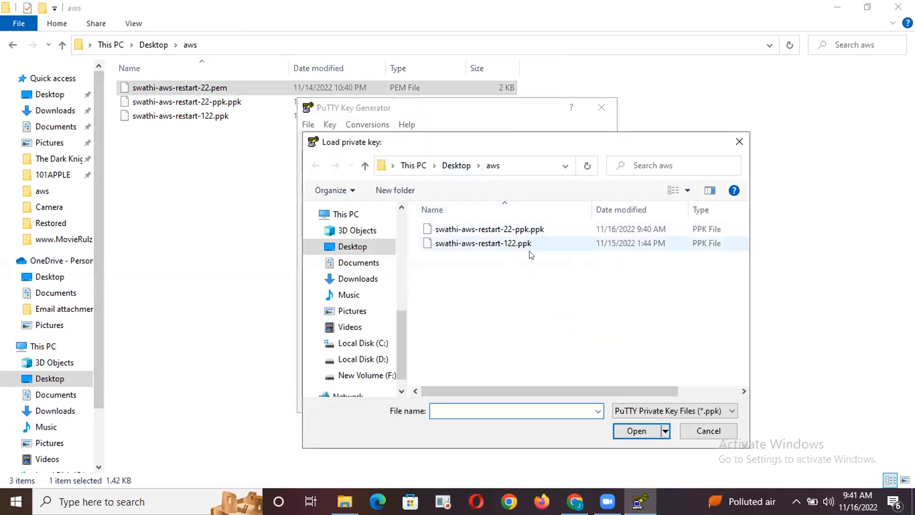
click(668, 404)
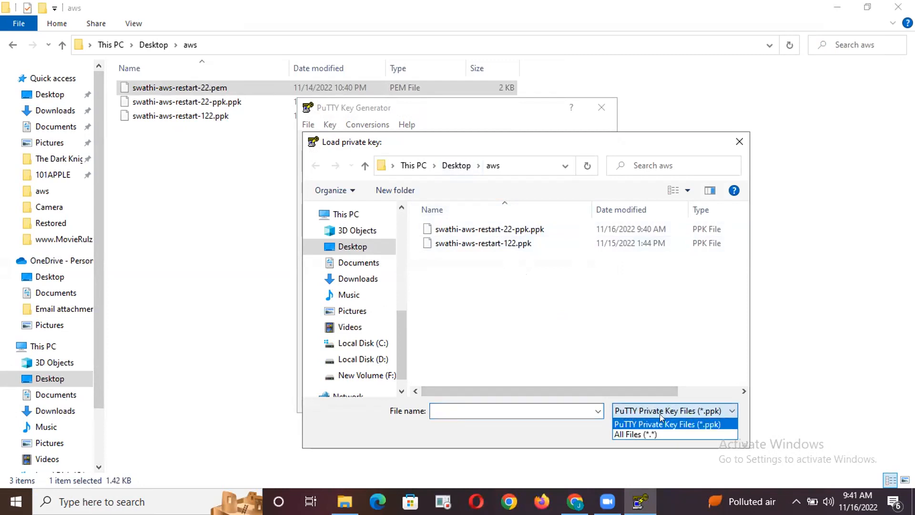
click(655, 430)
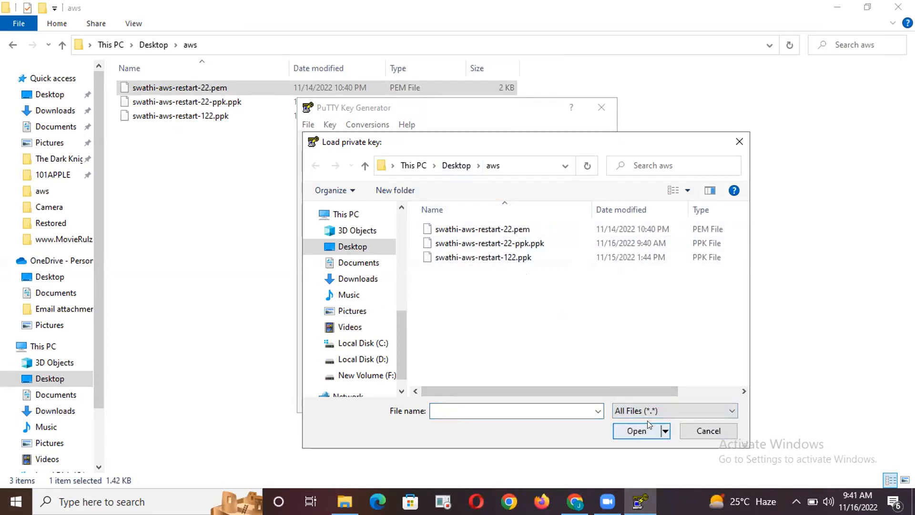
click(508, 229)
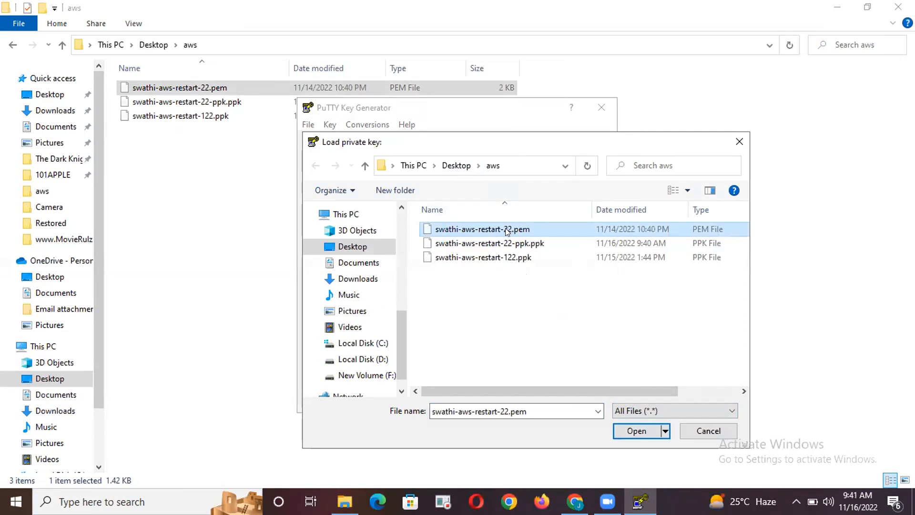
click(635, 431)
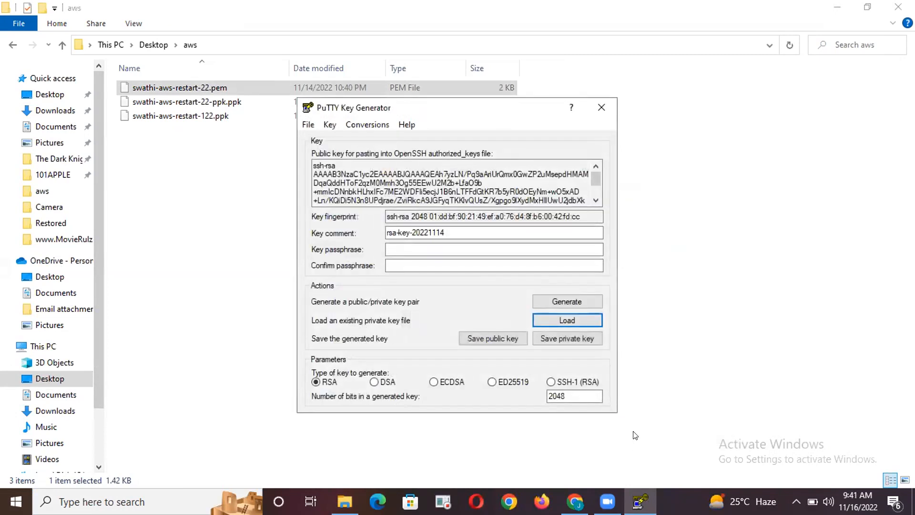
click(600, 107)
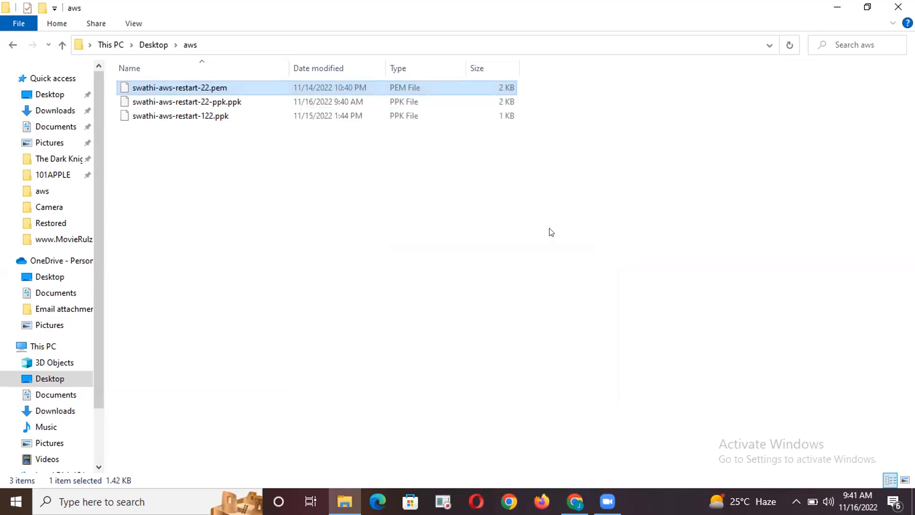
Open PuTTY and set the host name to the instance's copied public DNS, ec2-13-113-155-225.ap-northeast-1.compute.amazonaws.com
mouse_move(621, 491)
click(178, 500)
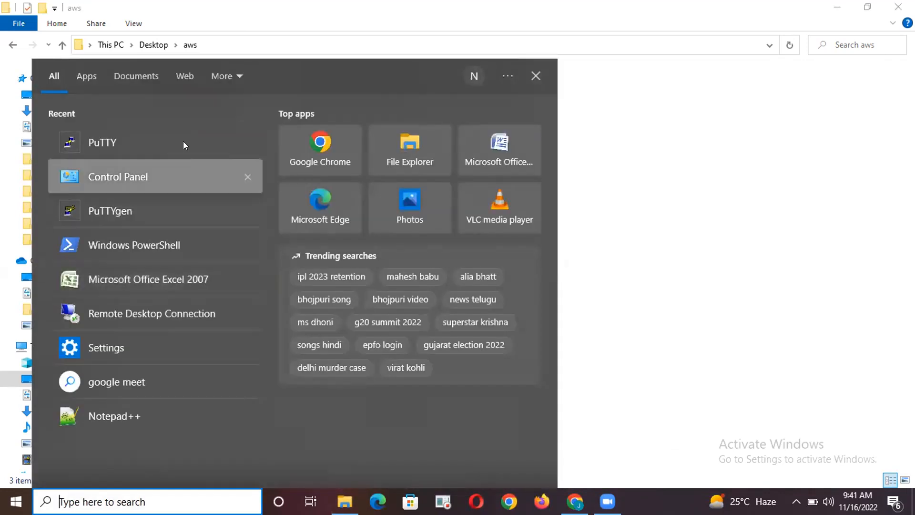
click(185, 139)
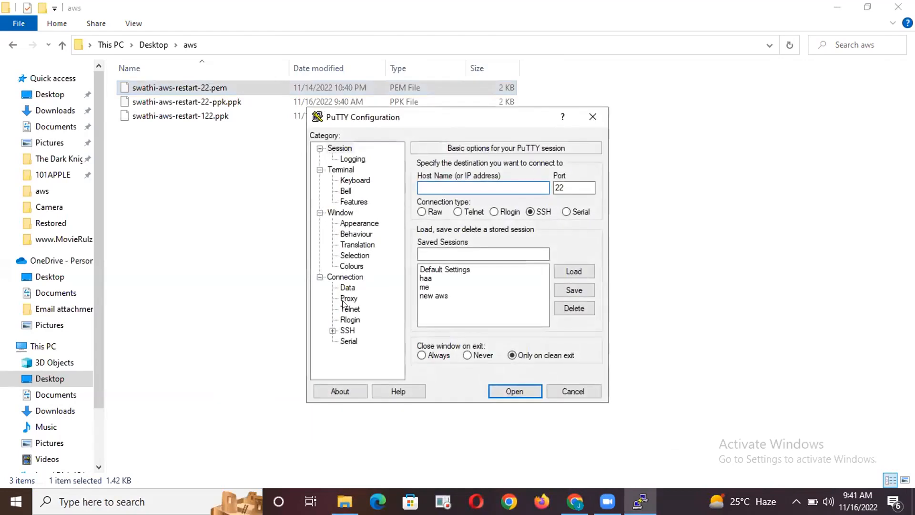
click(575, 502)
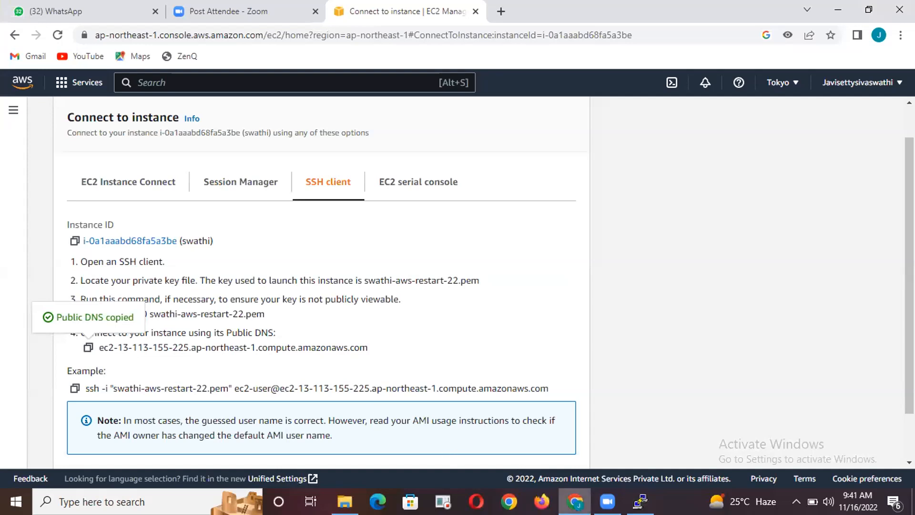
click(640, 501)
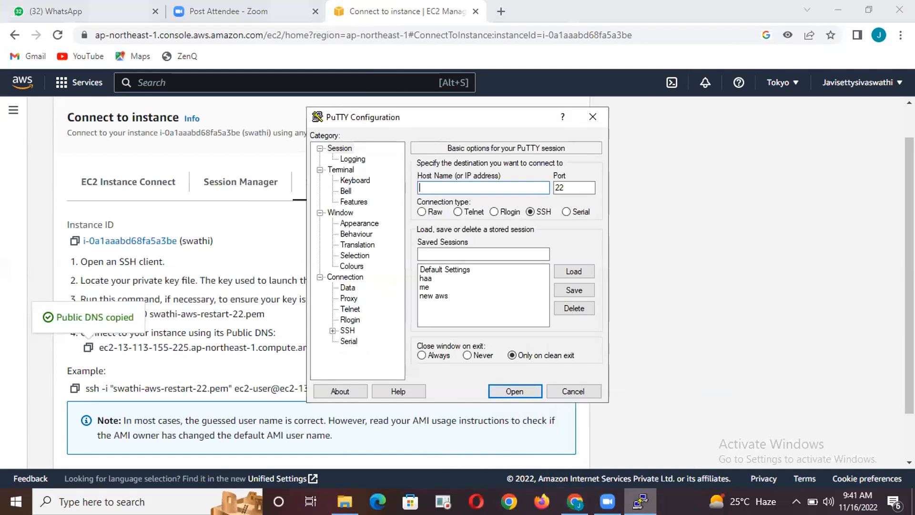
key(ctrl+v)
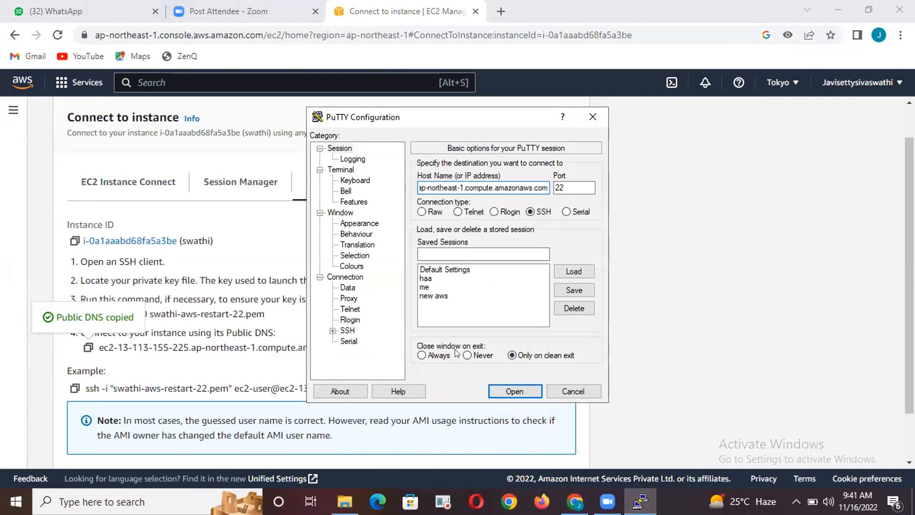
In the SSH authentication settings, choose the key file ending in aws-restart-22-ppk.ppk from the Desktop aws folder as the private key
click(346, 330)
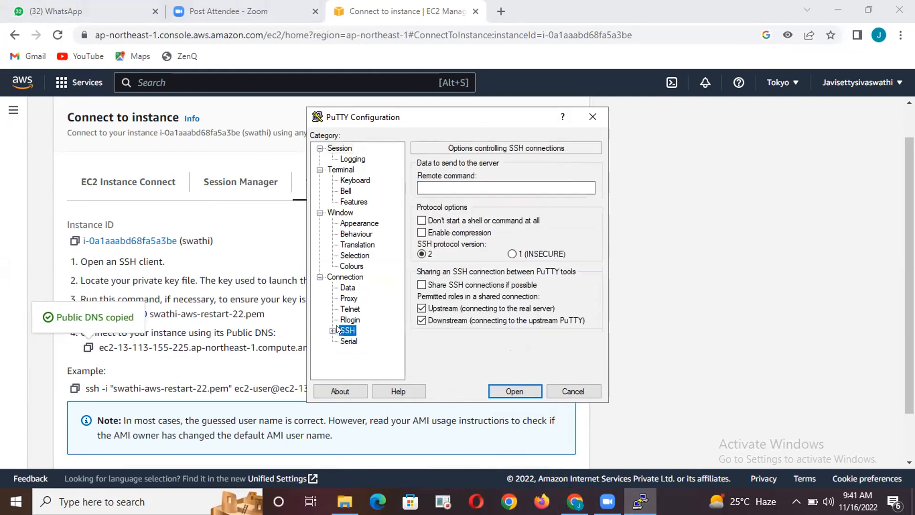
click(330, 329)
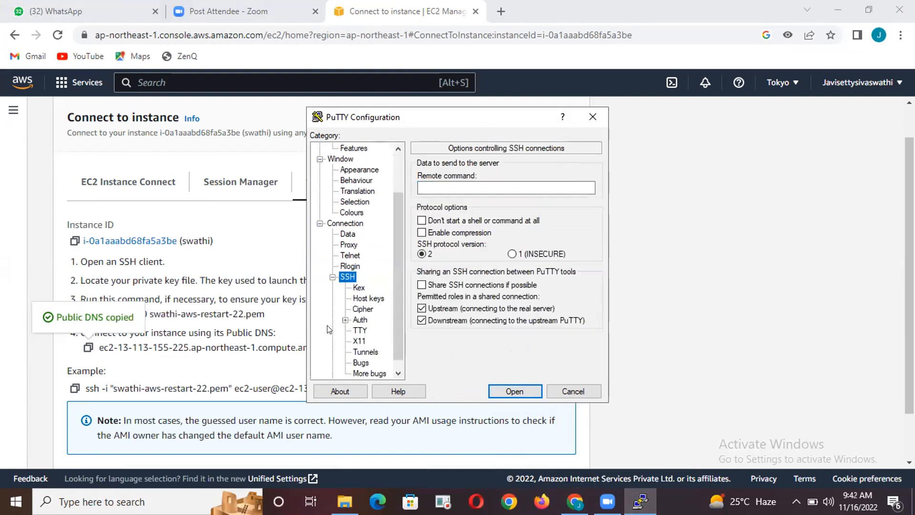
click(355, 318)
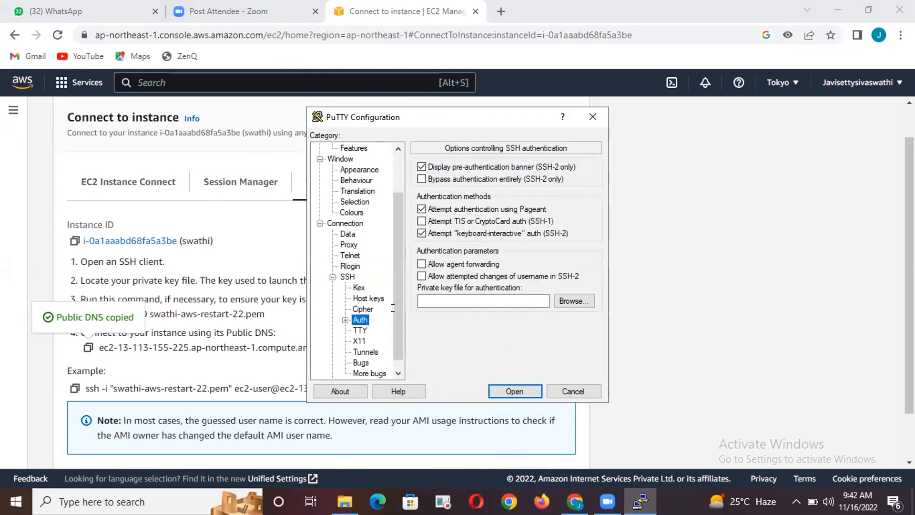
click(571, 299)
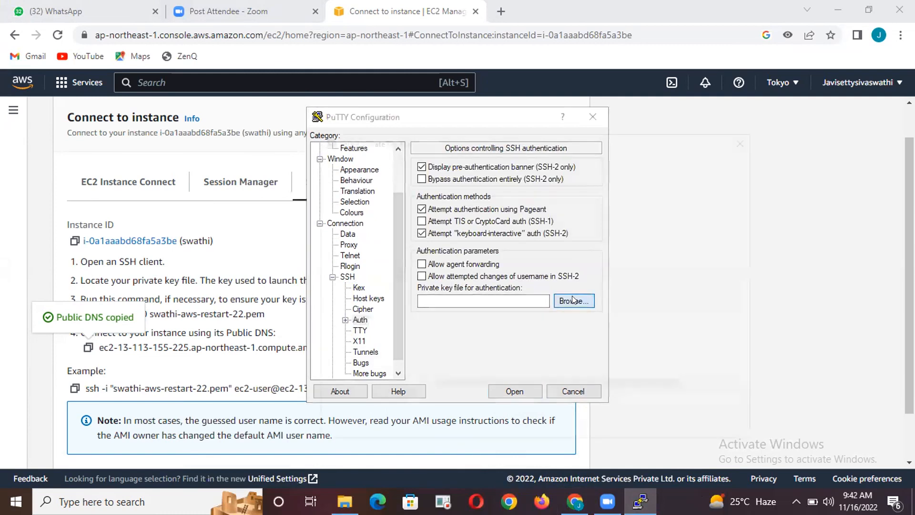
click(531, 229)
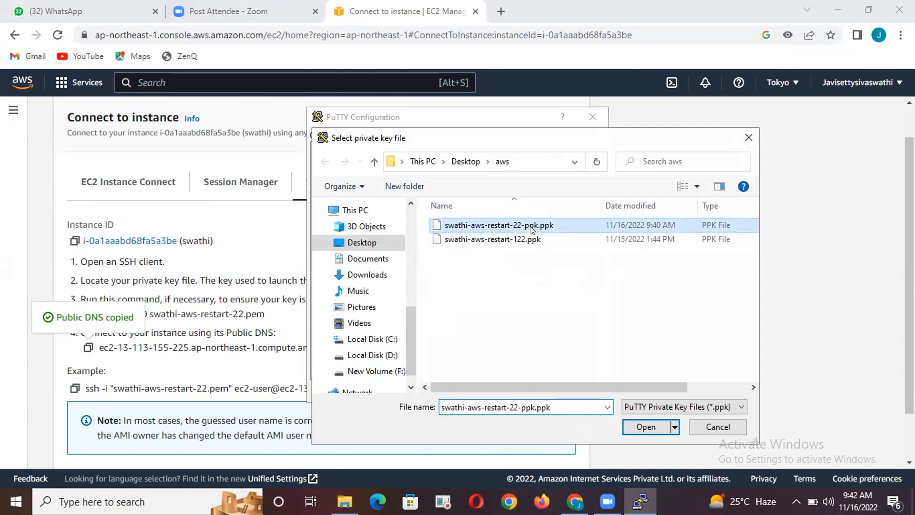
click(646, 428)
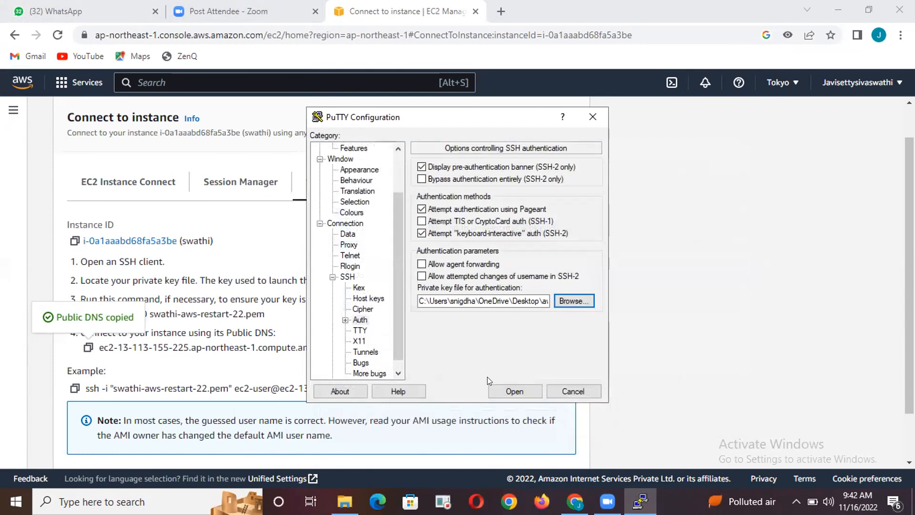
Open the SSH session to the instance and try to log in as ec2-user
click(514, 390)
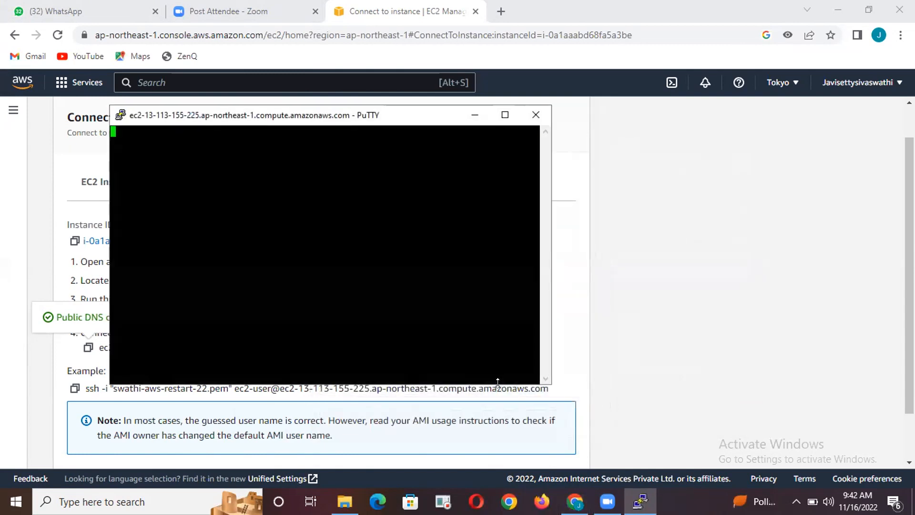
text(ec2-user)
key(Return)
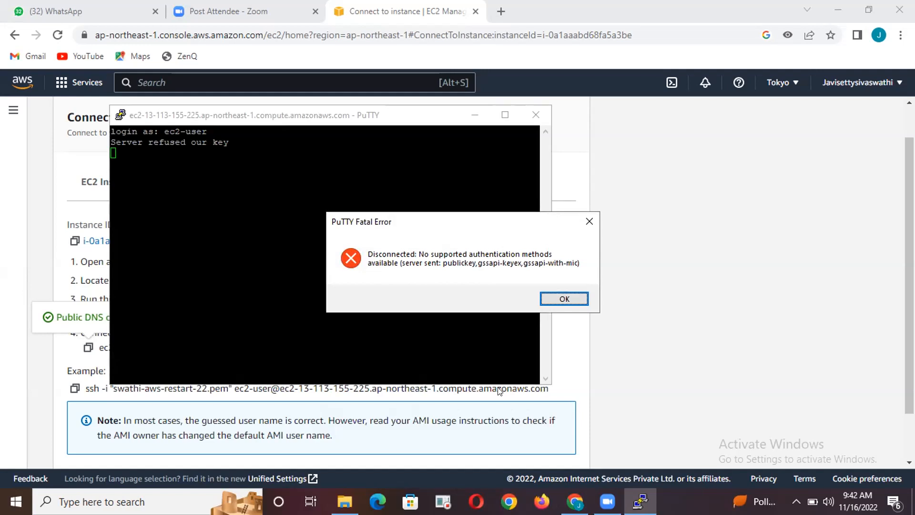
Dismiss the PuTTY error, close the inactive session window, and open WinSCP from the desktop without logging in to a site
click(561, 297)
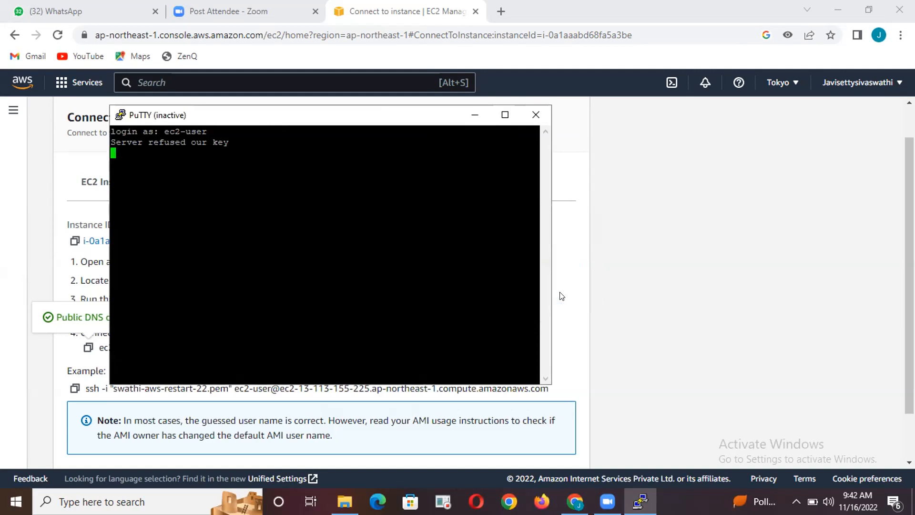
click(536, 116)
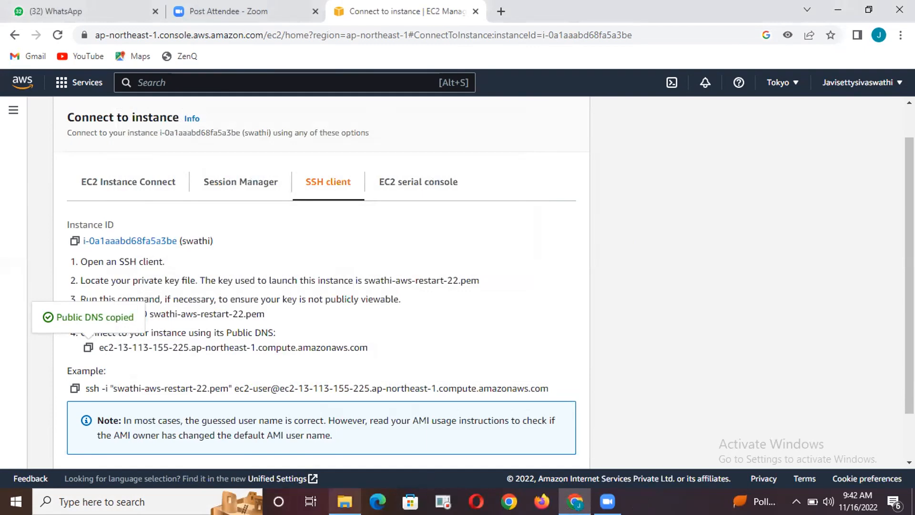
key(super+d)
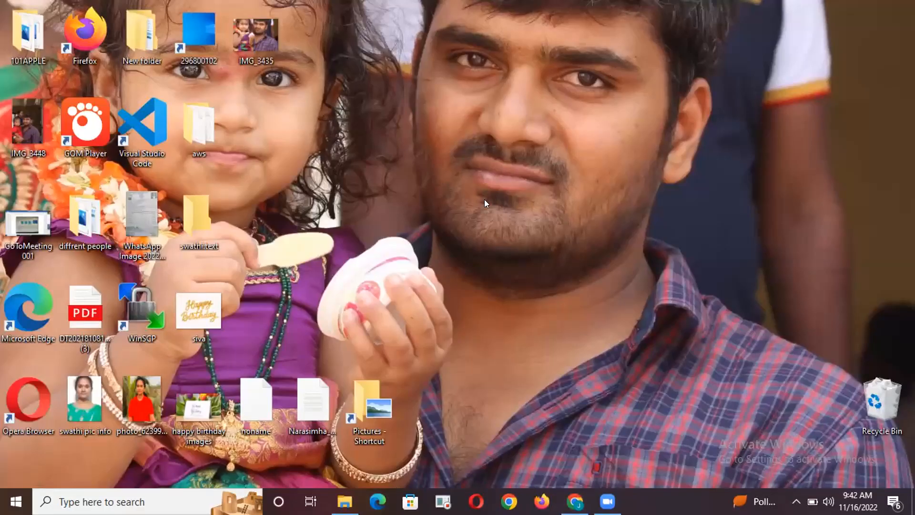
double_click(142, 310)
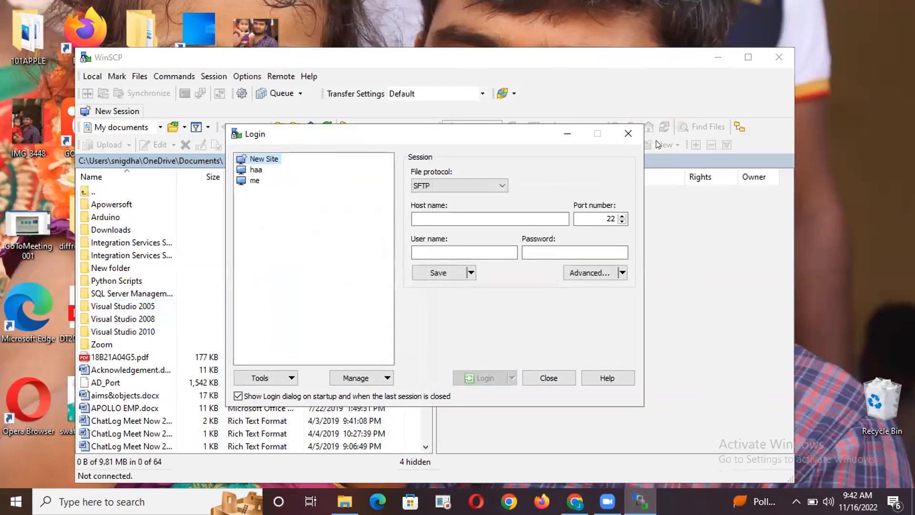
click(624, 132)
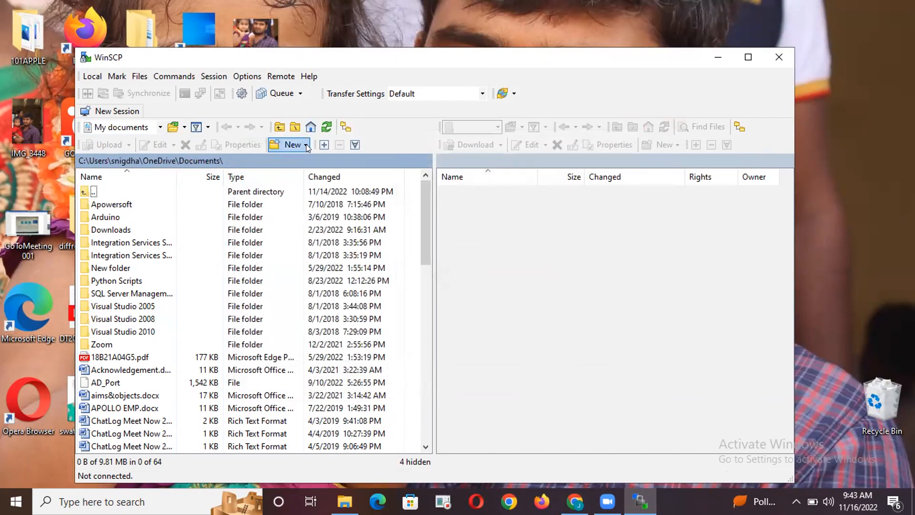
Look through the local user profile folder and its Documents folder for the AWS key files
click(276, 125)
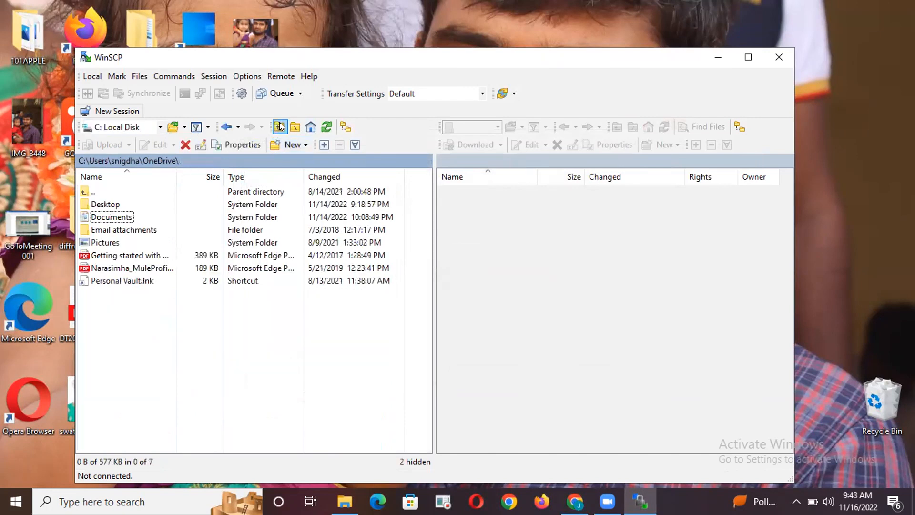
click(277, 125)
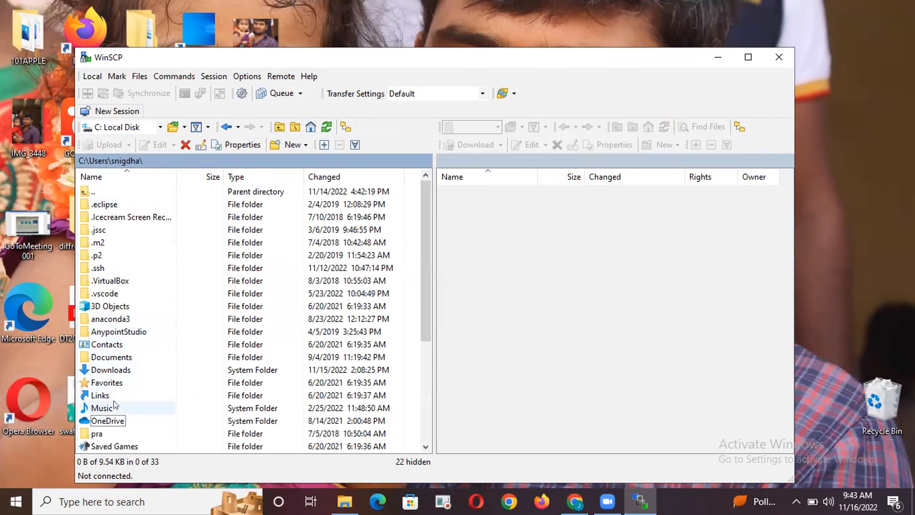
scroll(159, 338, down, 1)
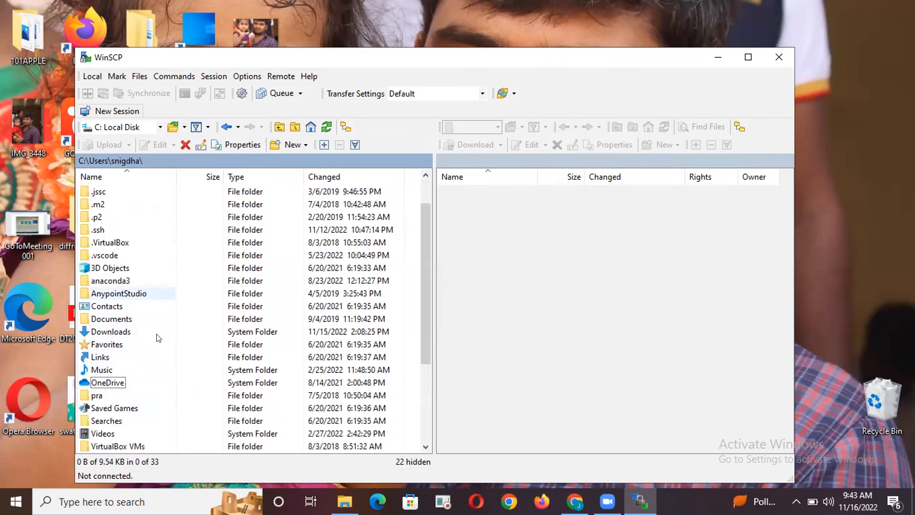
double_click(104, 318)
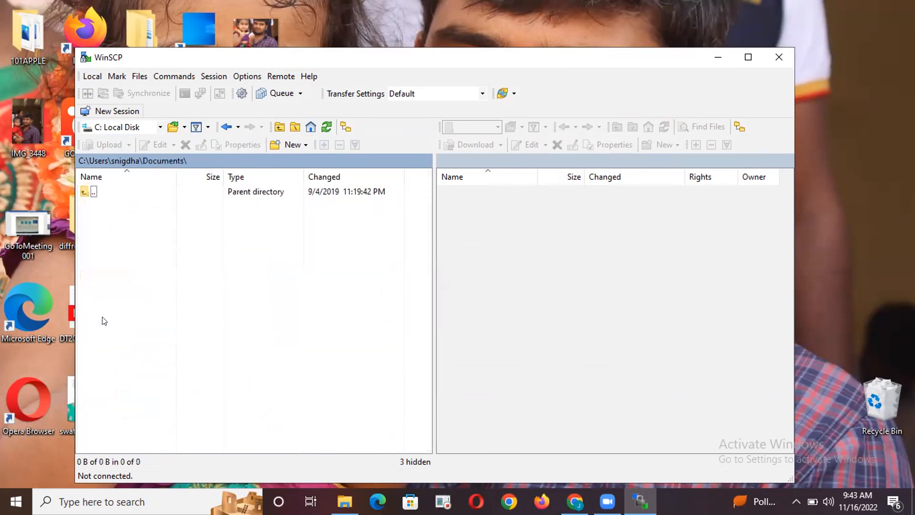
click(280, 127)
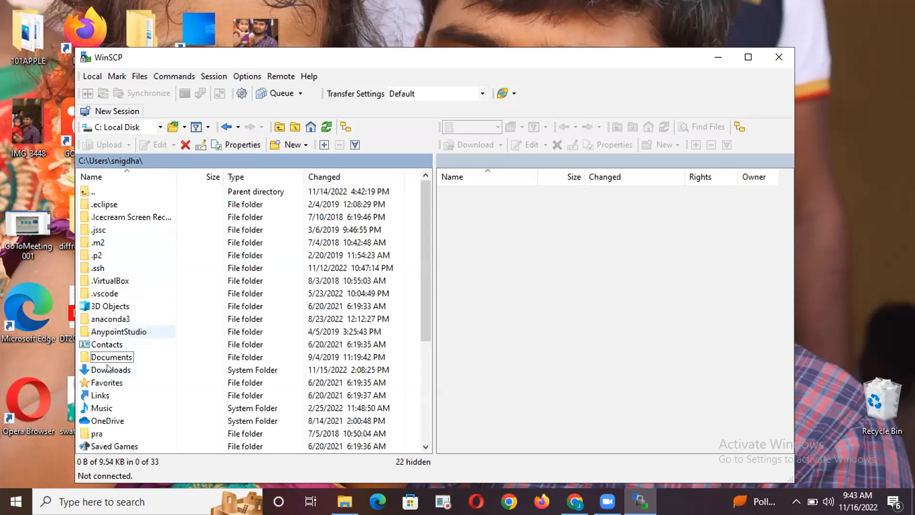
scroll(110, 376, down, 4)
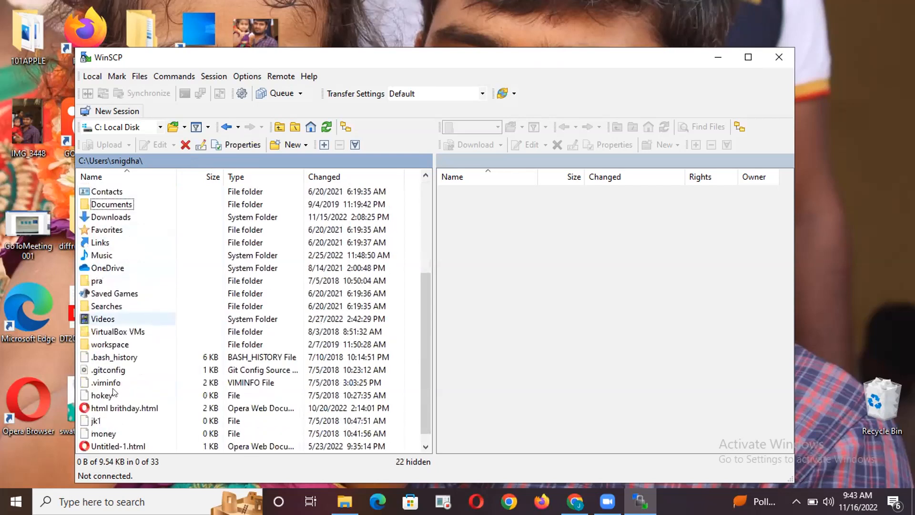
scroll(118, 396, up, 4)
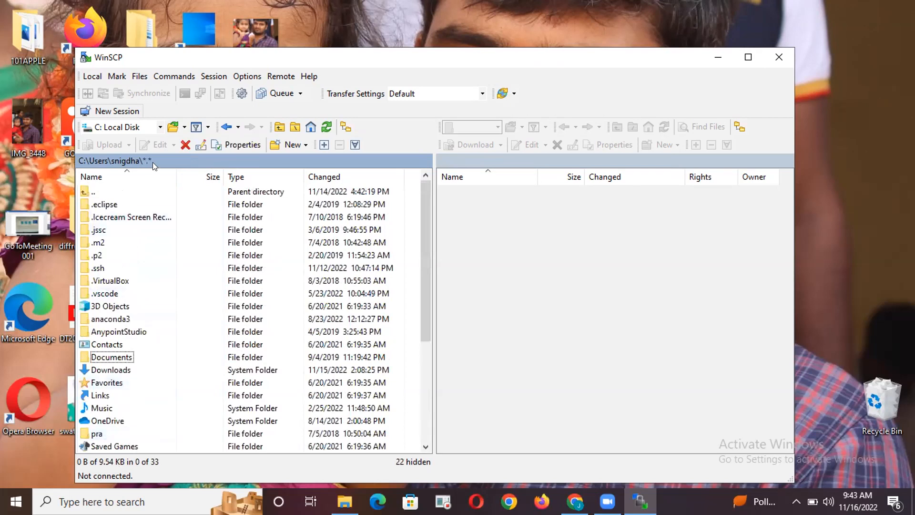
click(120, 396)
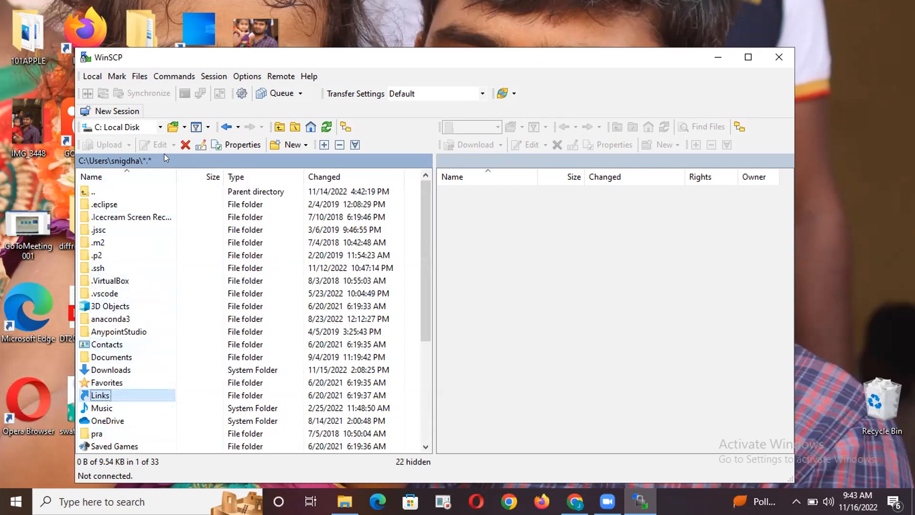
Switch the local file listing to the Desktop, open the aws folder, and widen the Name column to show full file names
click(156, 129)
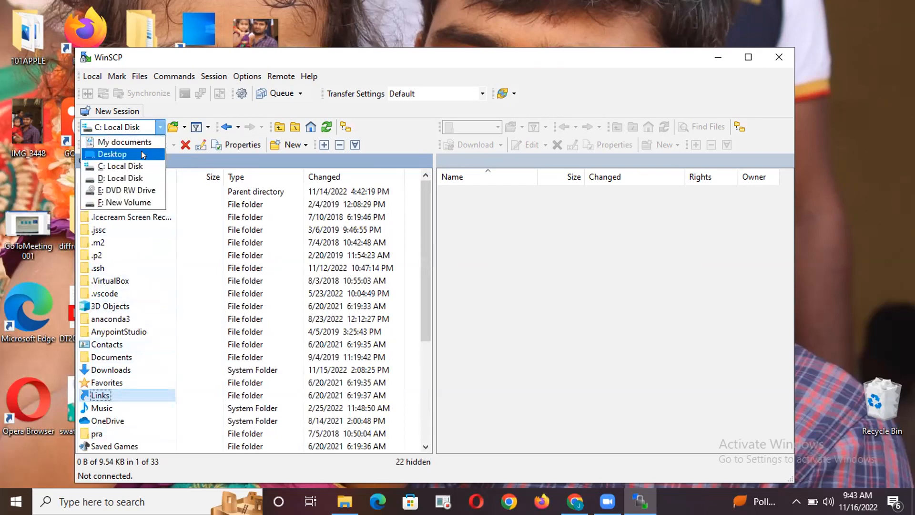
click(118, 153)
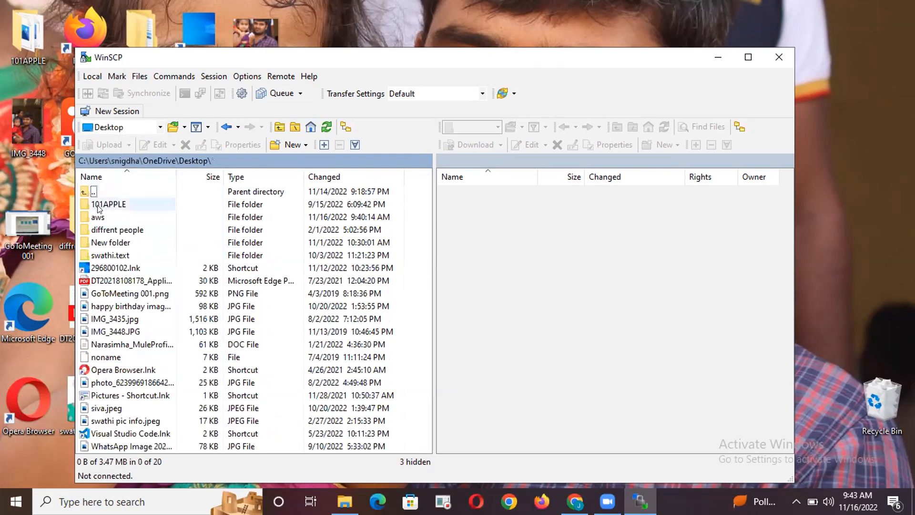
double_click(100, 217)
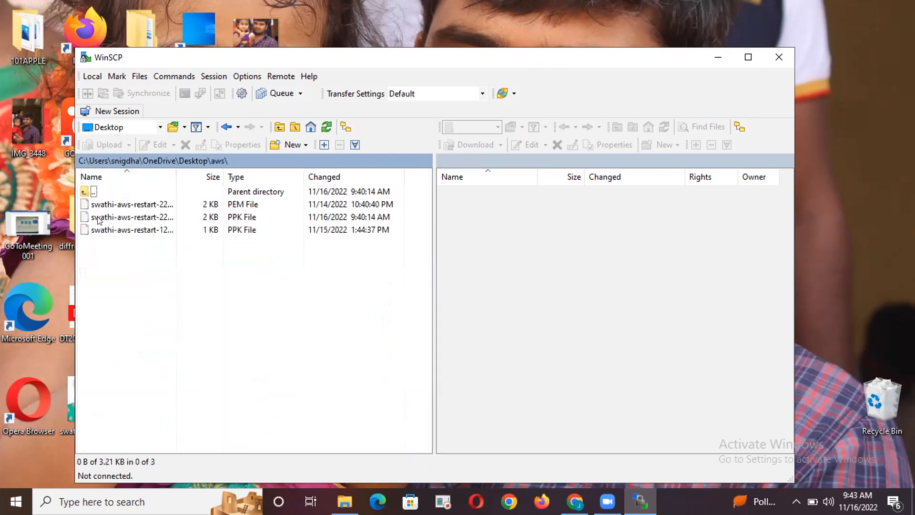
drag(177, 176, 236, 177)
Examine the security, details and previous versions properties of the key file ending in aws-restart-22-ppk.ppk, and close WinSCP
click(168, 219)
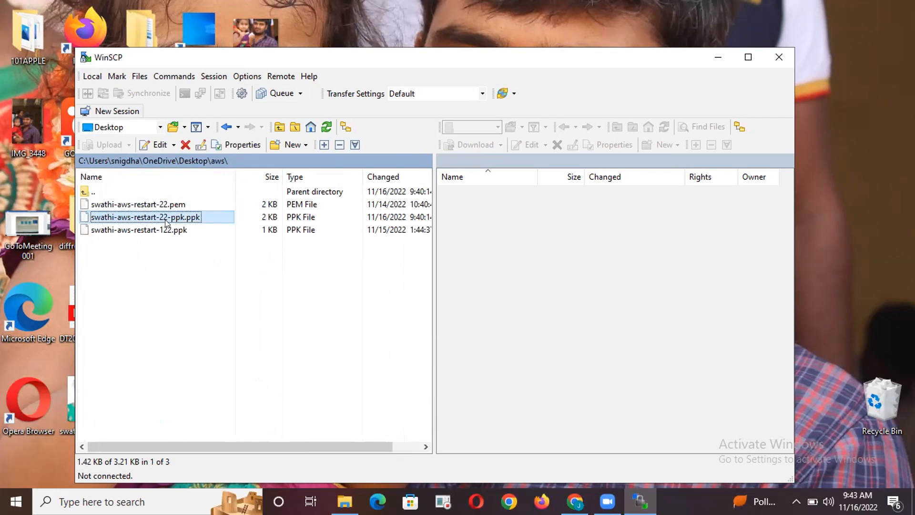
right_click(167, 223)
click(199, 358)
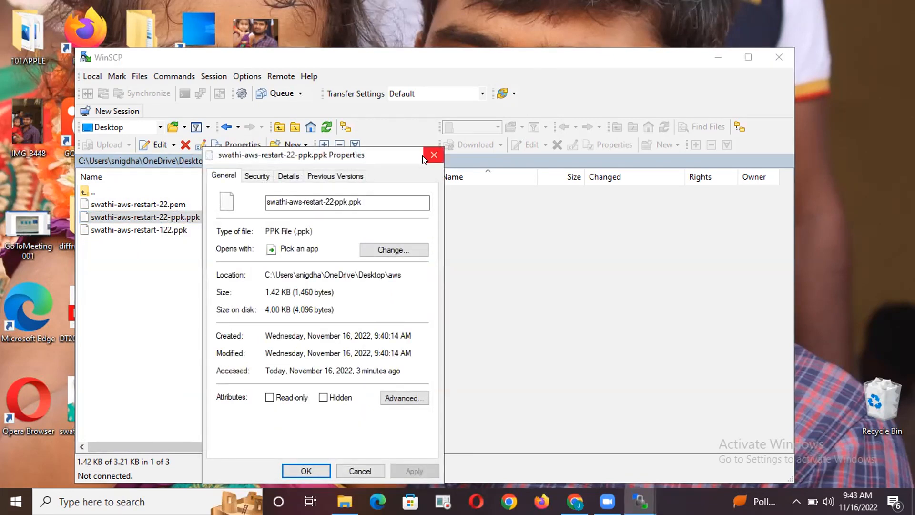
click(260, 176)
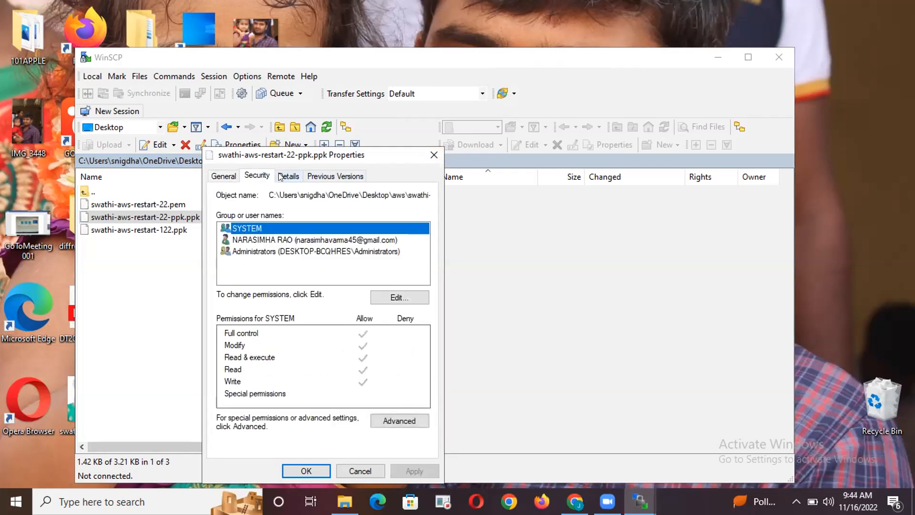
click(285, 177)
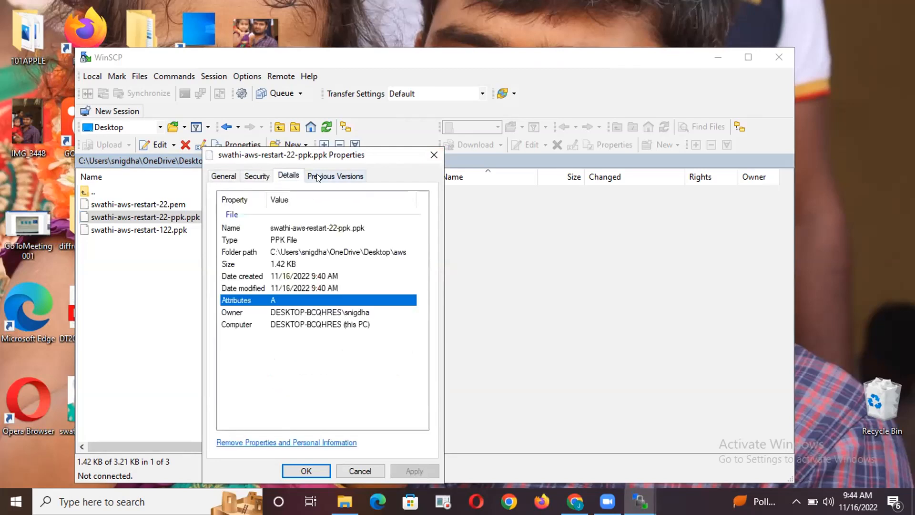
click(433, 154)
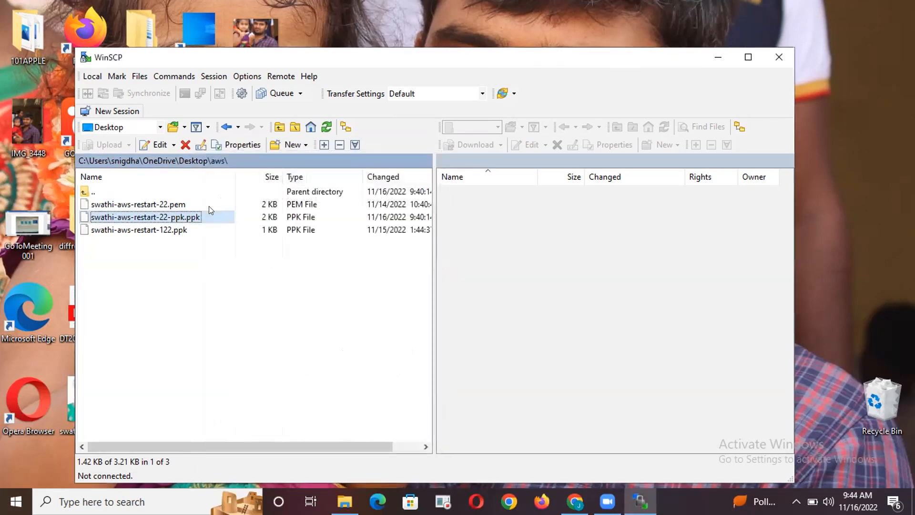
click(771, 59)
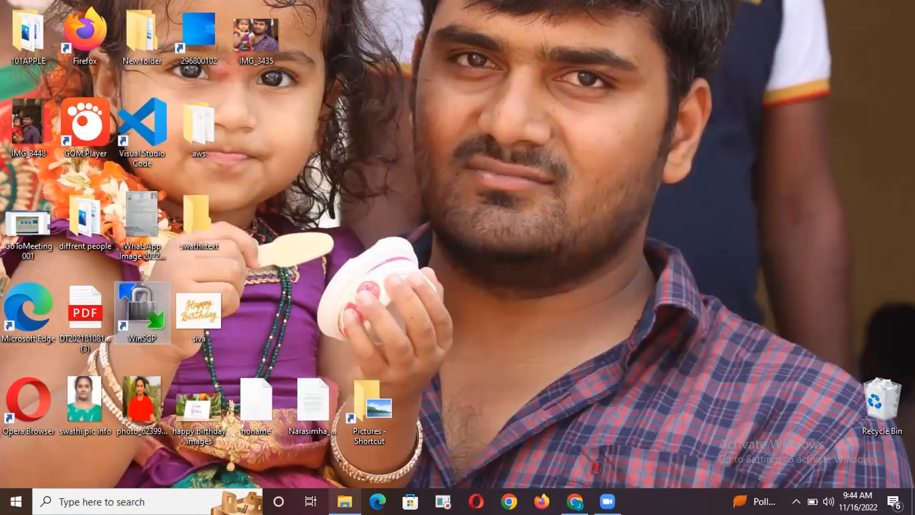
In File Explorer, check the PPK key file ending in aws-restart-22-ppk.ppk for the permissions of the user account and Administrators
click(344, 501)
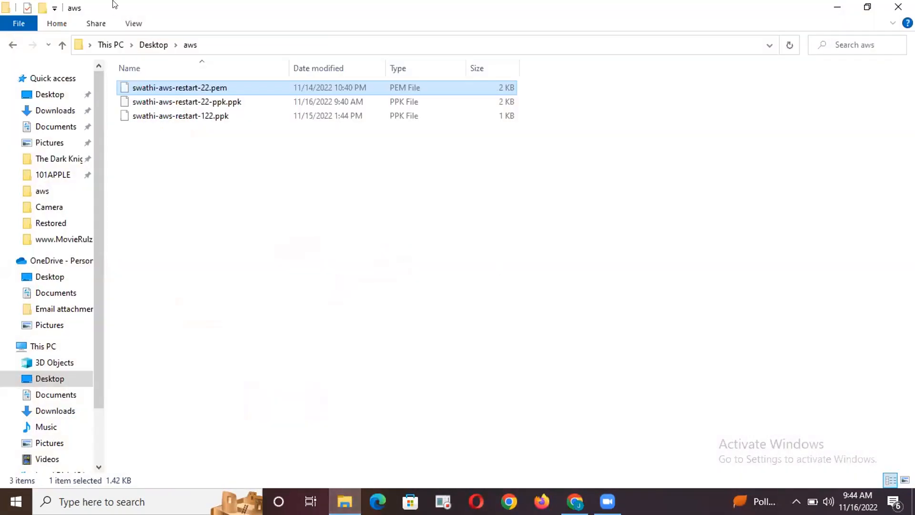
click(175, 102)
right_click(175, 102)
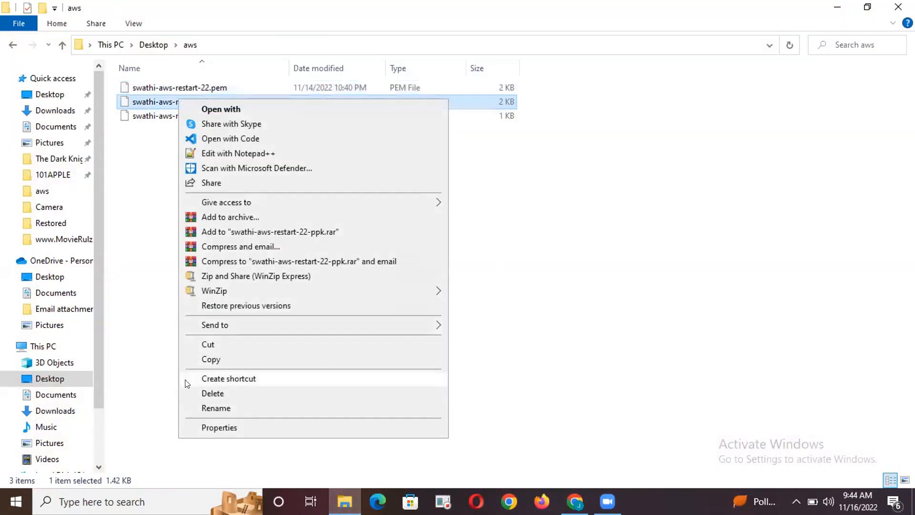
click(219, 427)
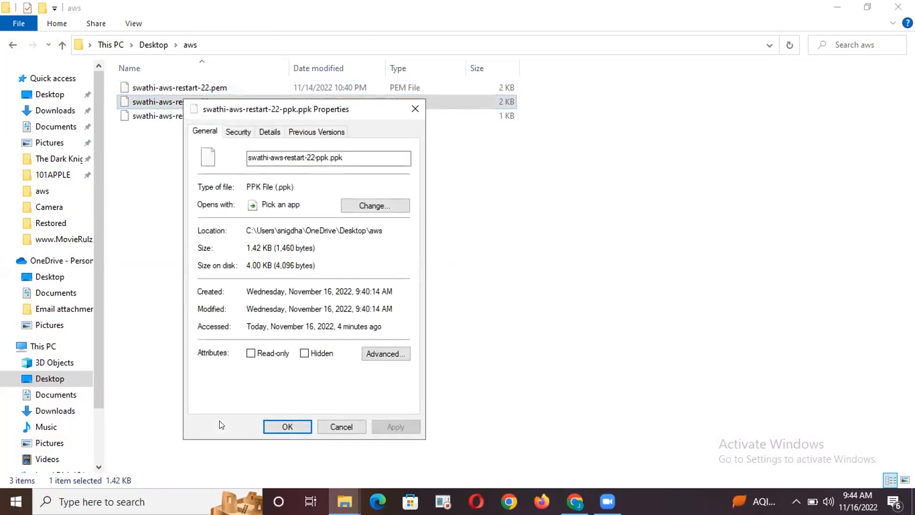
click(228, 132)
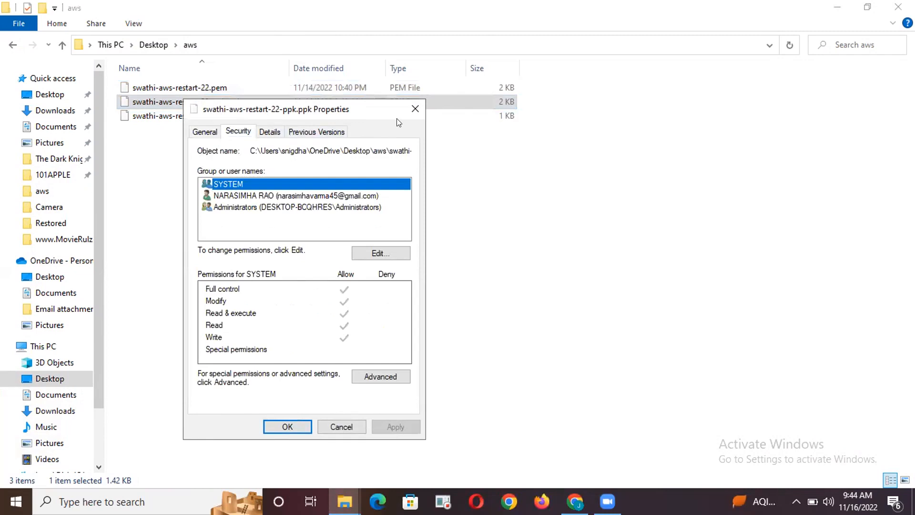
click(230, 196)
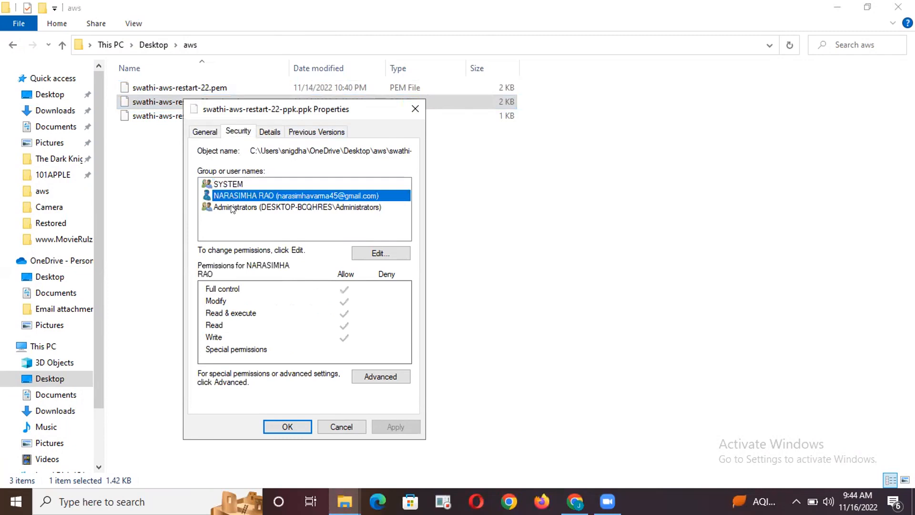
click(233, 208)
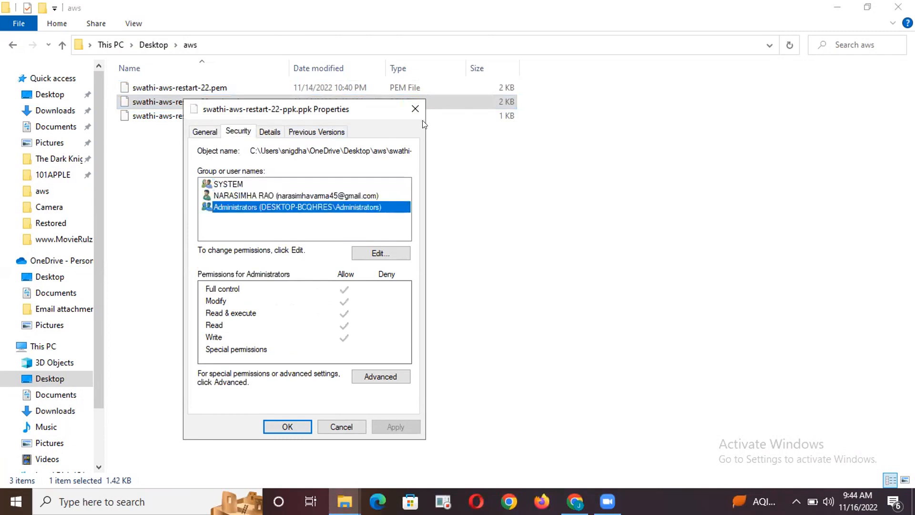
click(414, 109)
Examine the security permissions and file details of the PEM key file ending in aws-restart-22.pem
right_click(196, 87)
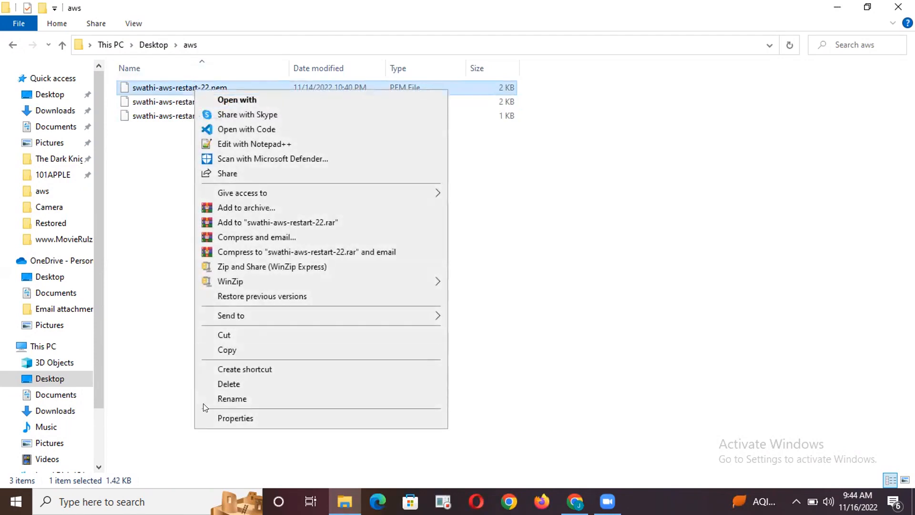
click(219, 418)
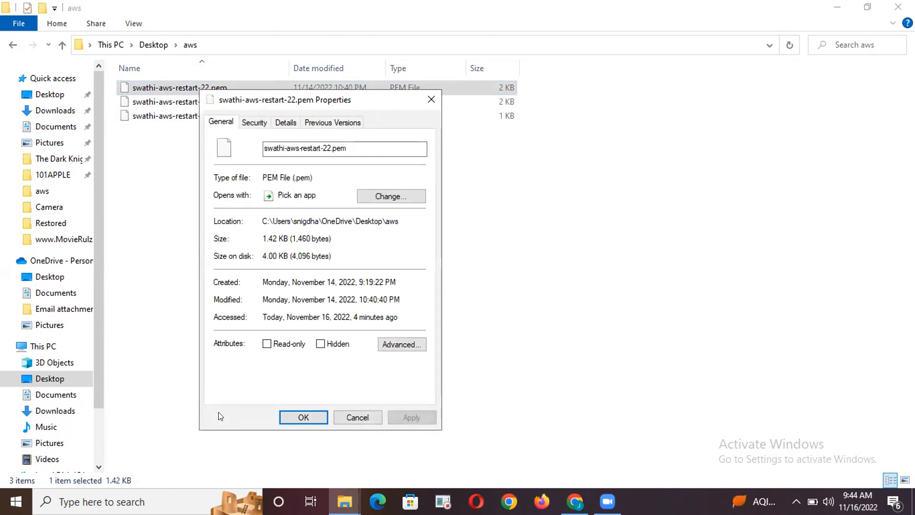
click(270, 123)
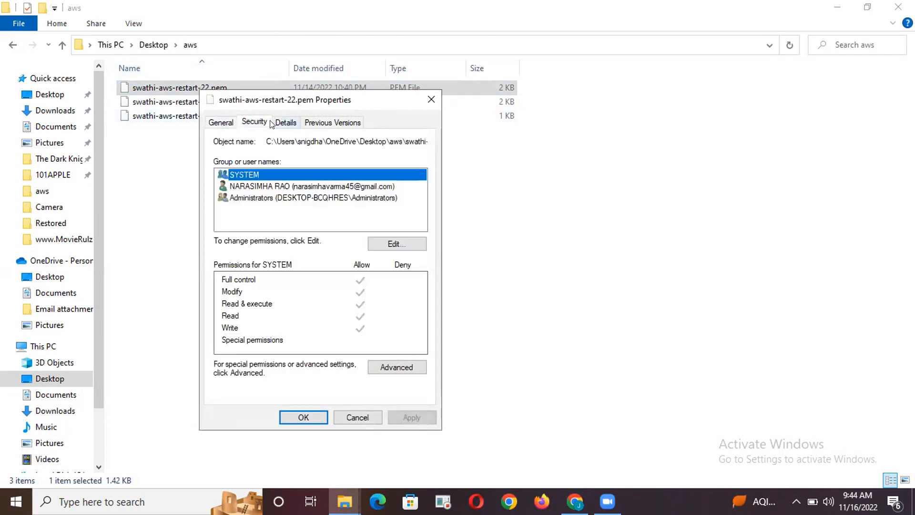
click(285, 123)
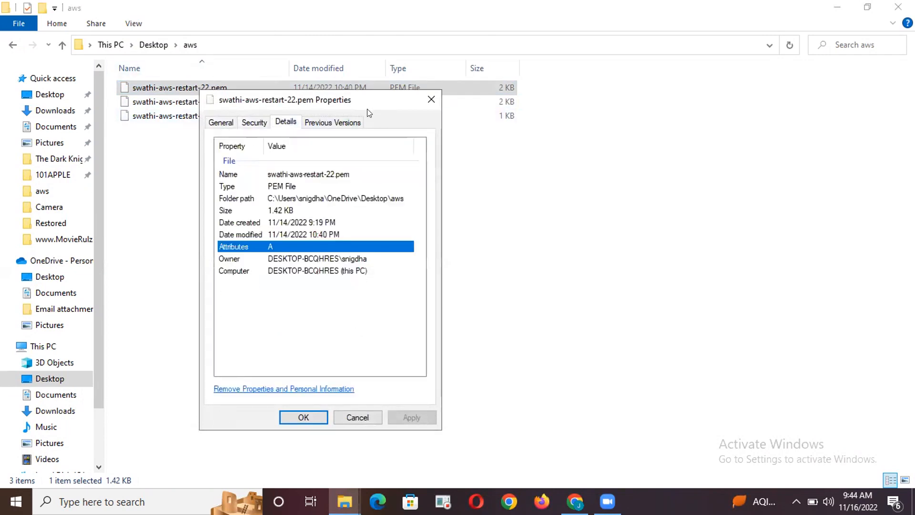
click(431, 100)
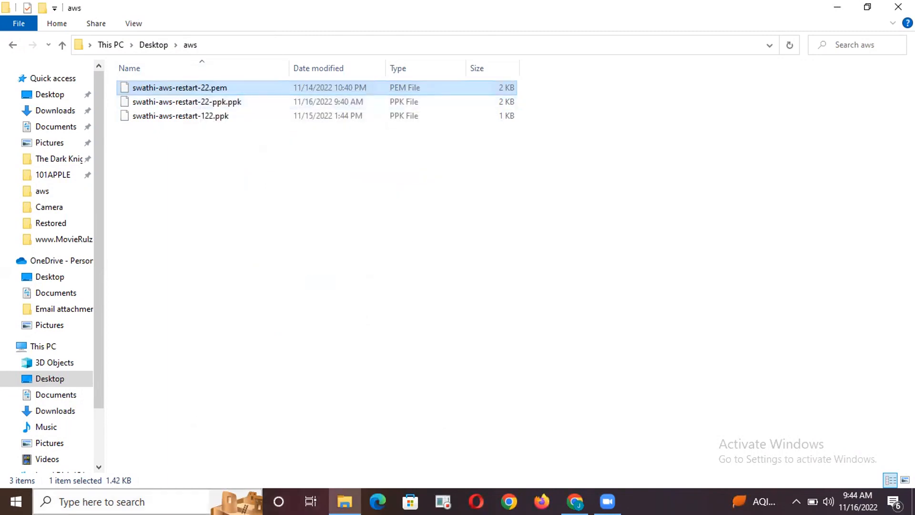
click(135, 499)
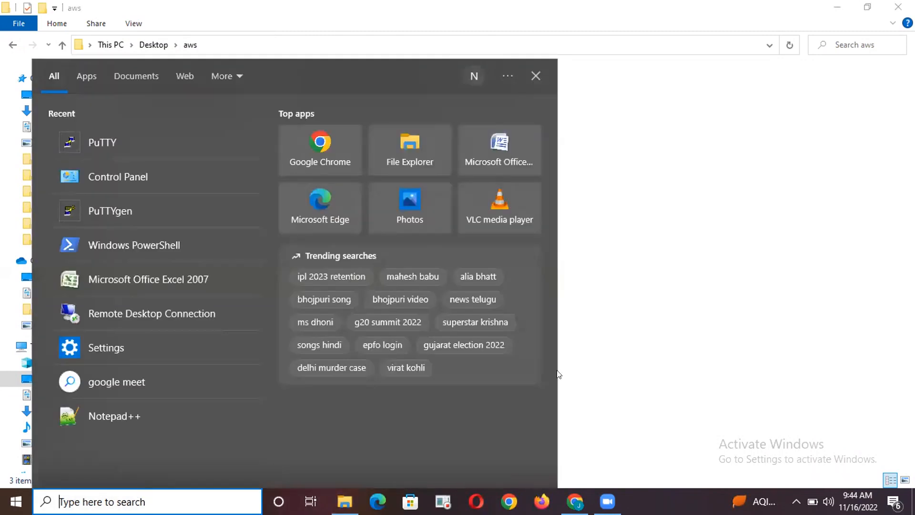
click(646, 229)
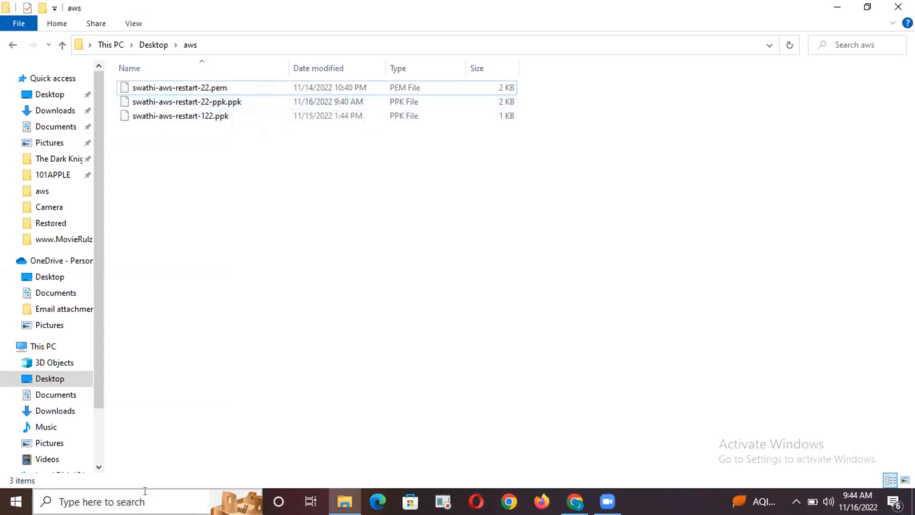
Load the key file ending in aws-restart-22-ppk.ppk into PuTTYgen, examine its public key text, and close PuTTYgen
click(129, 502)
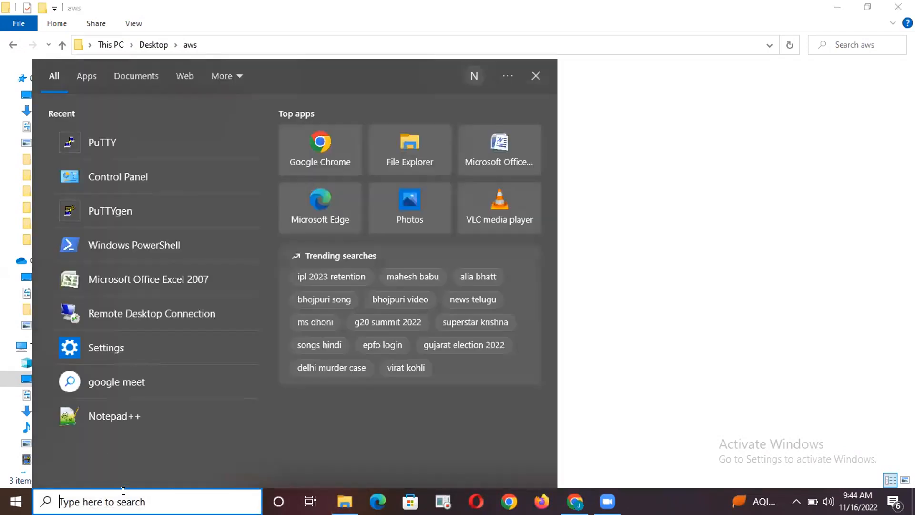
click(113, 212)
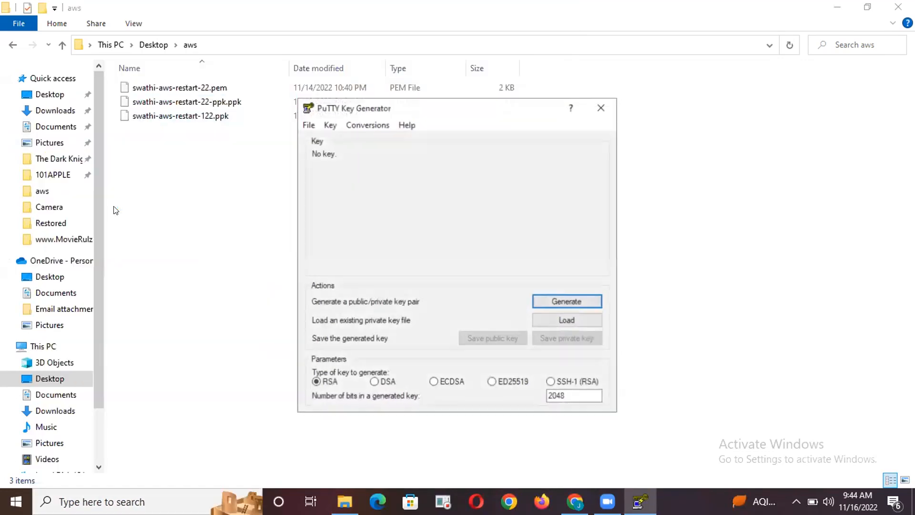
click(555, 320)
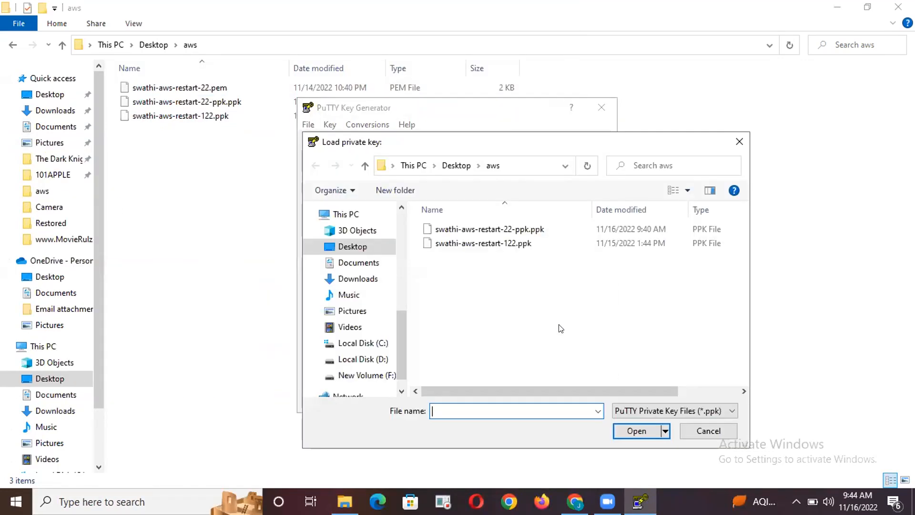
click(528, 230)
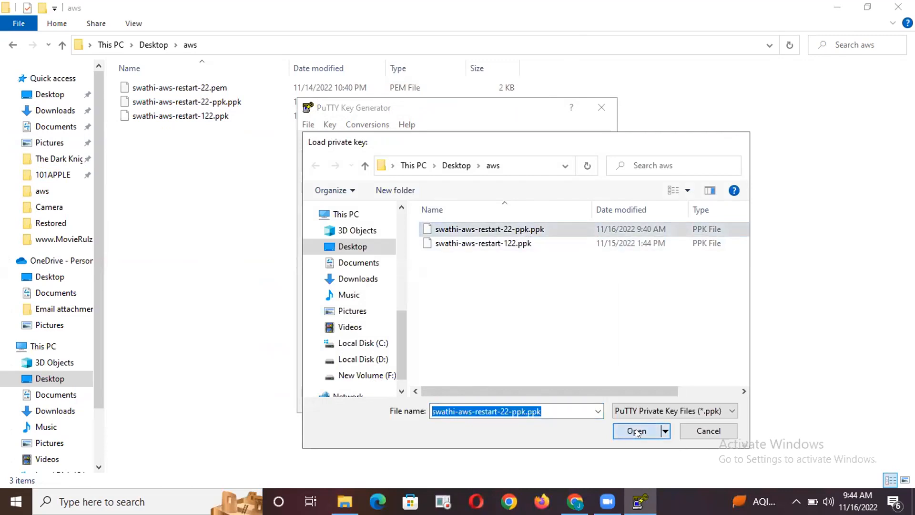
click(637, 431)
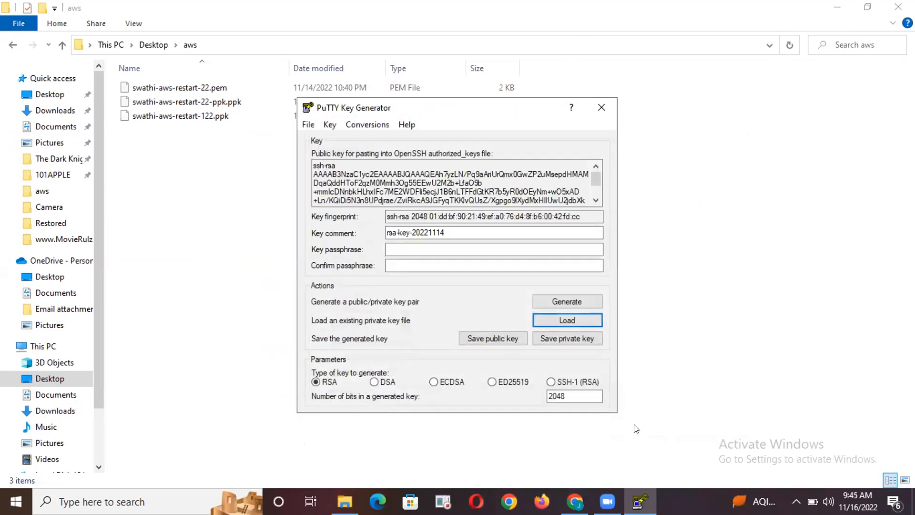
scroll(382, 173, down, 1)
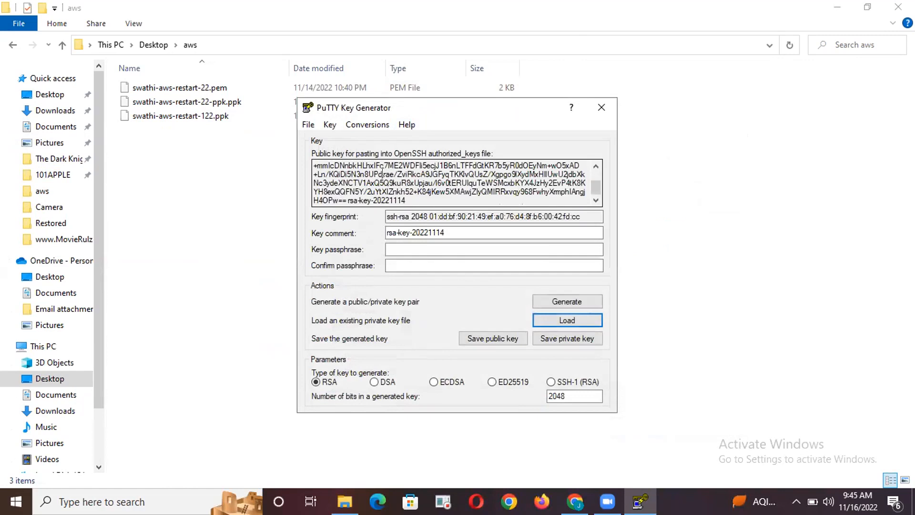
click(600, 107)
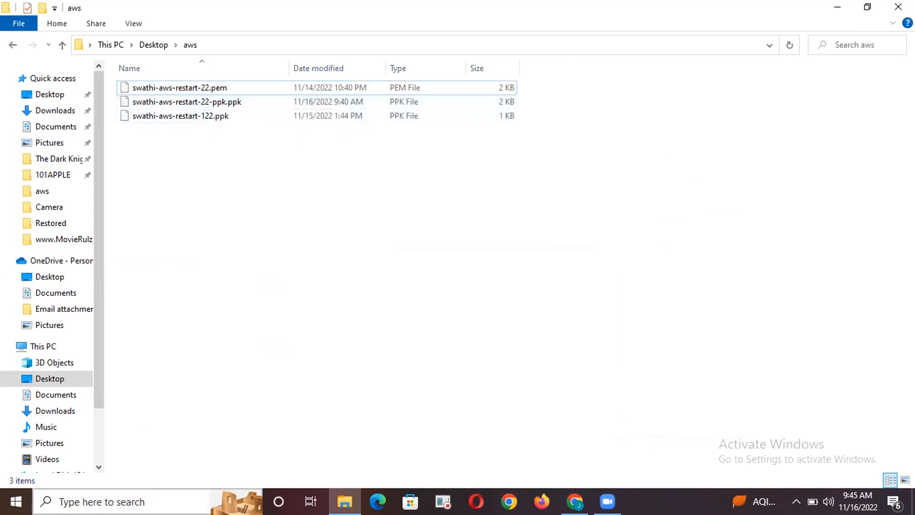
Reopen PuTTYgen, show all file types, load the key file ending in aws-restart-22.pem to compare its public key, and close PuTTYgen
click(86, 502)
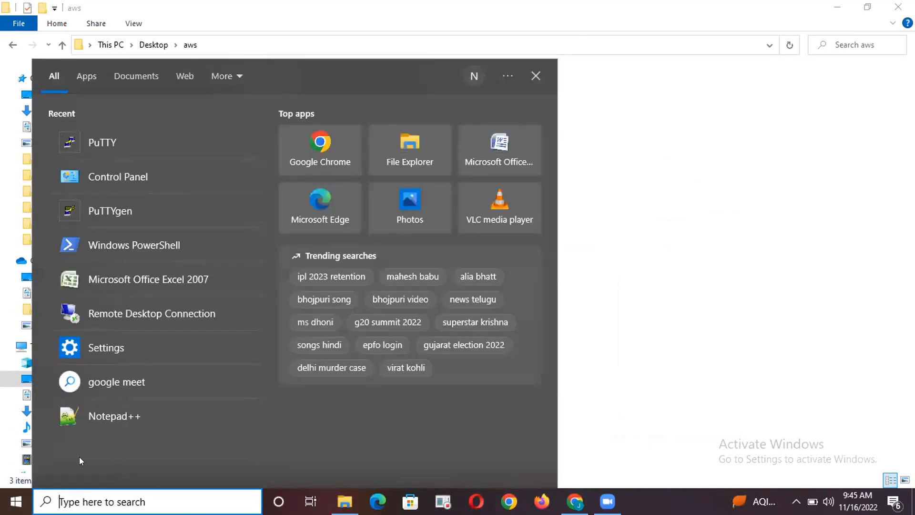
click(93, 212)
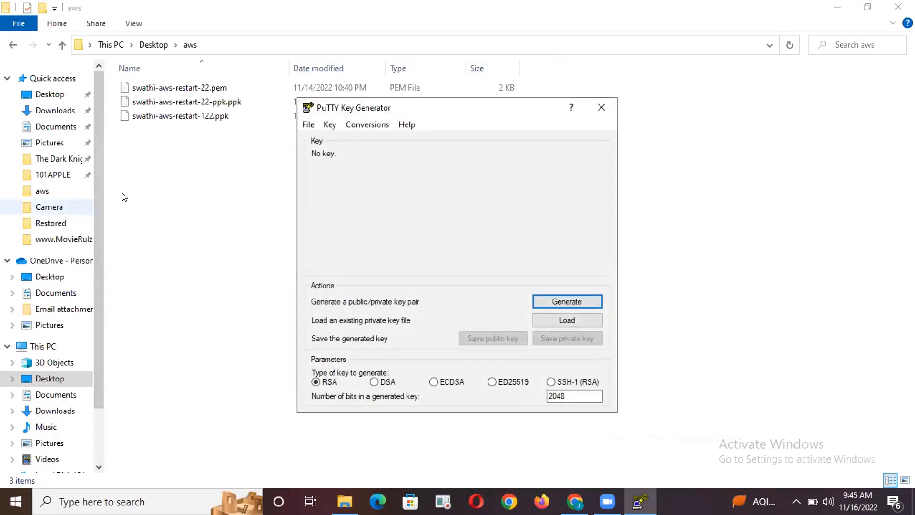
click(567, 319)
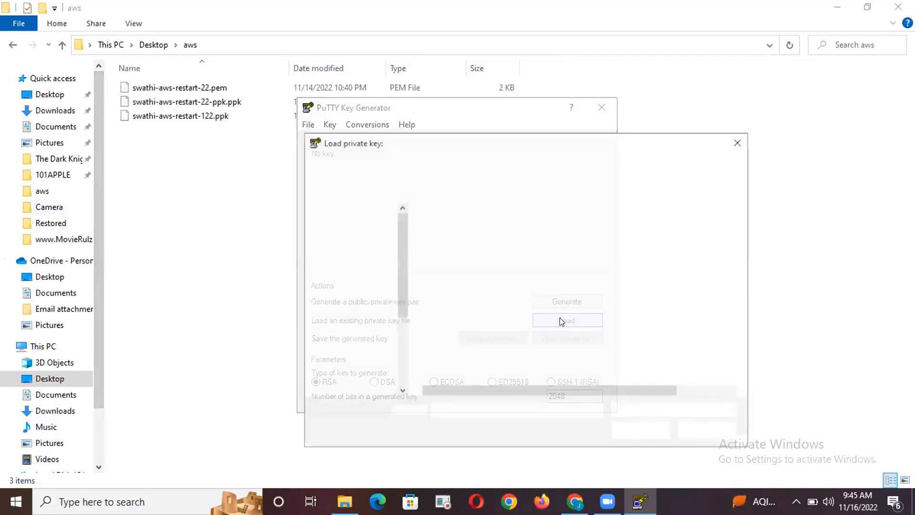
click(650, 411)
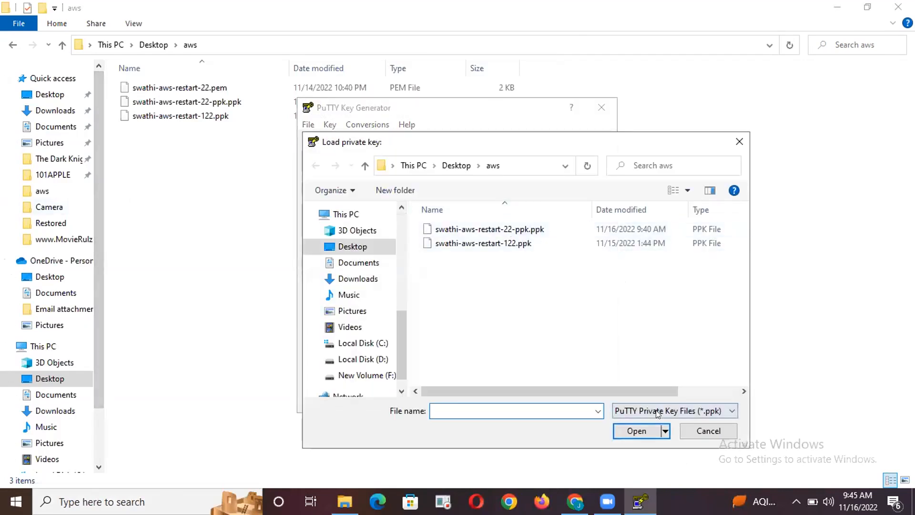
click(635, 434)
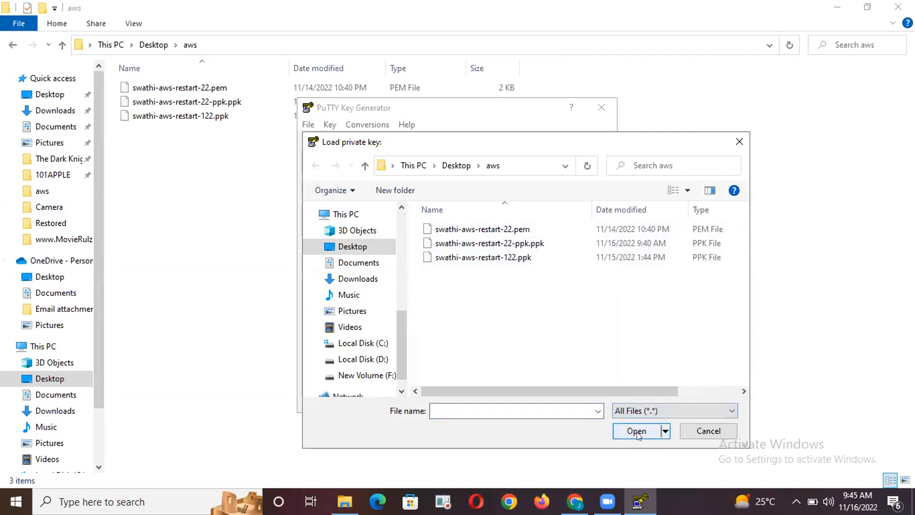
click(495, 230)
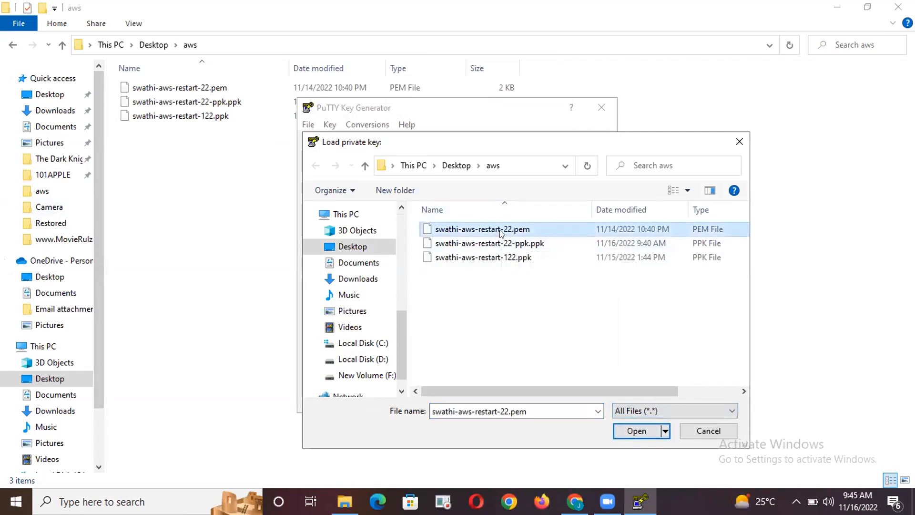
click(627, 431)
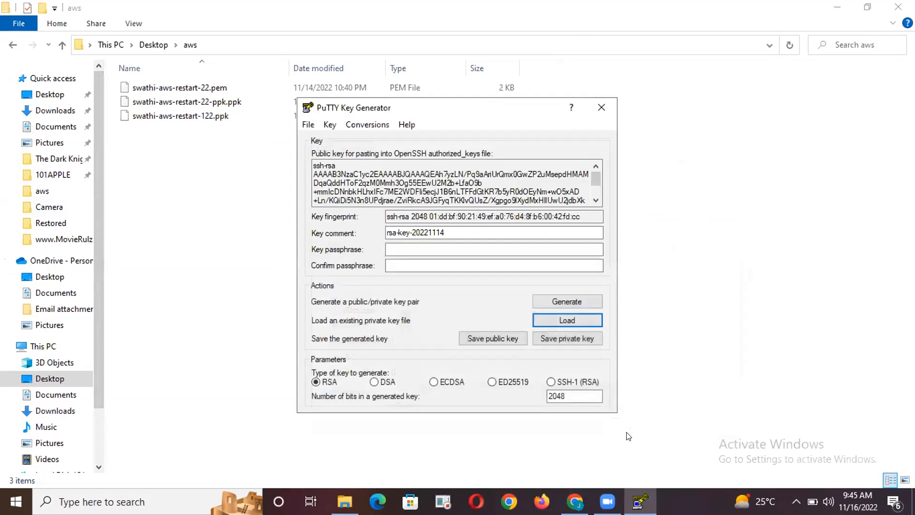
click(602, 108)
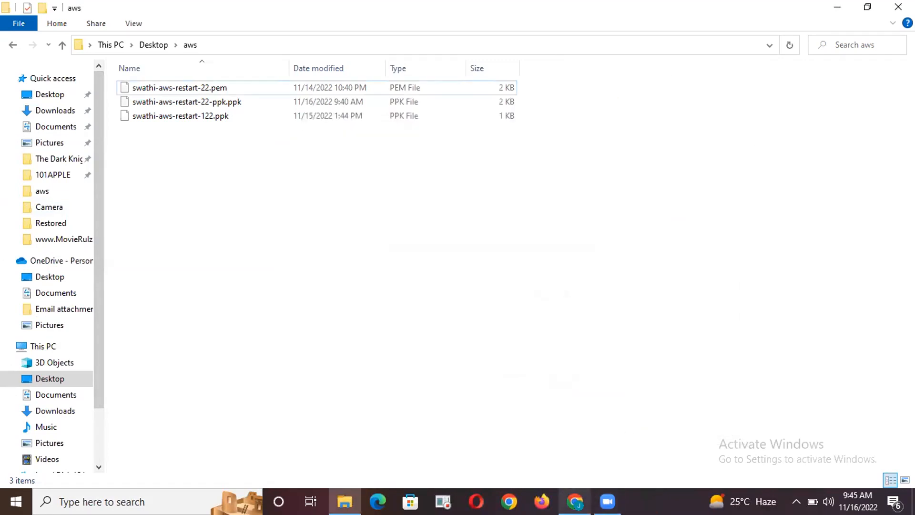
Switch to the AWS console in Chrome and review the instance summary of the EC2 instance being connected to
click(575, 501)
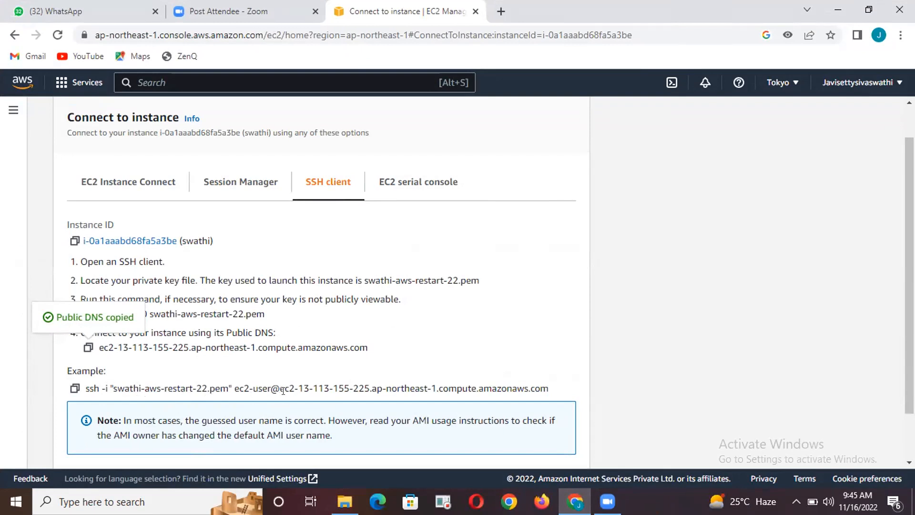
scroll(346, 375, up, 1)
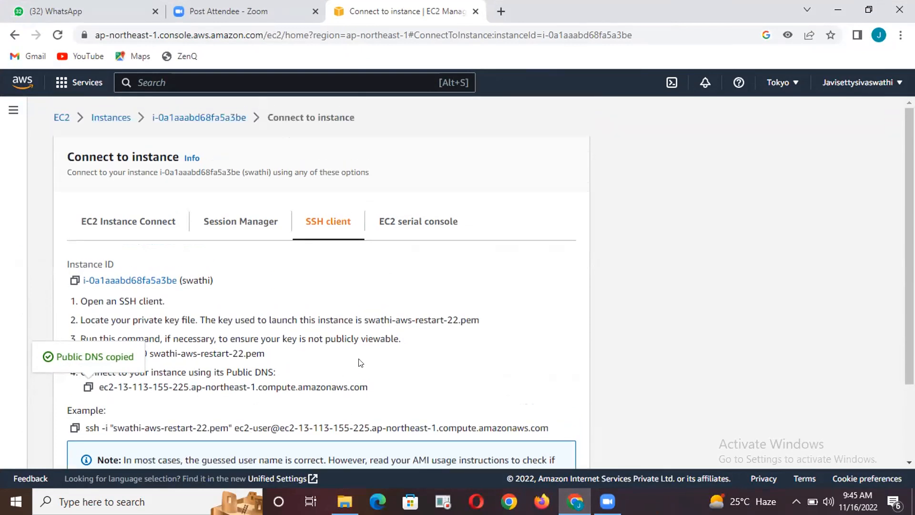
click(190, 117)
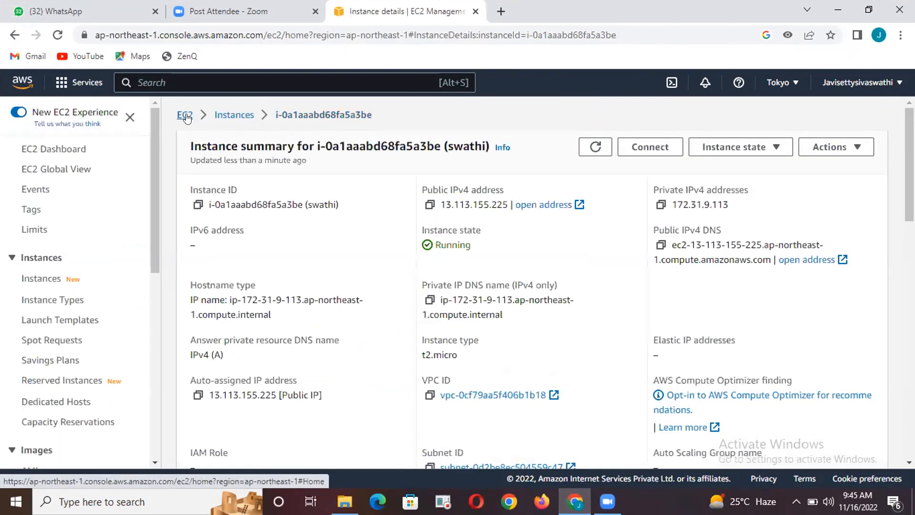
scroll(474, 350, down, 3)
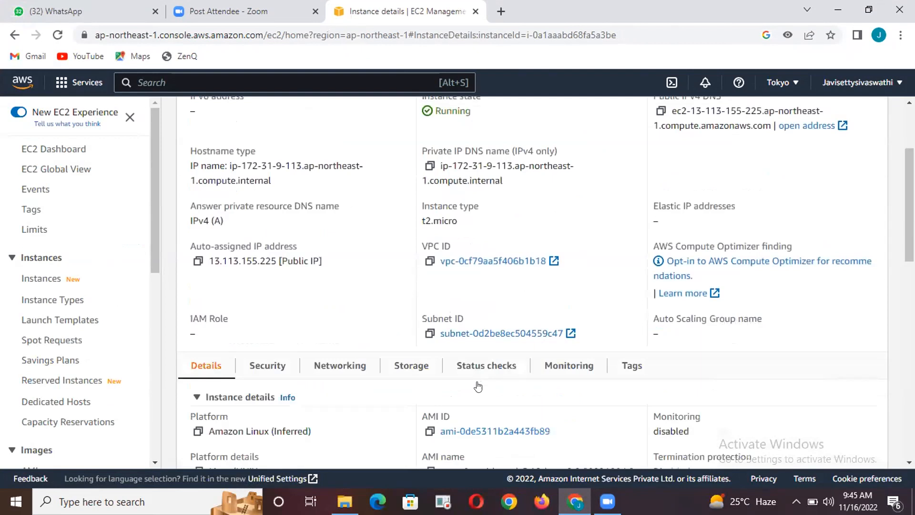
Open the instance's VPC and list the security groups in the VPC console
click(486, 261)
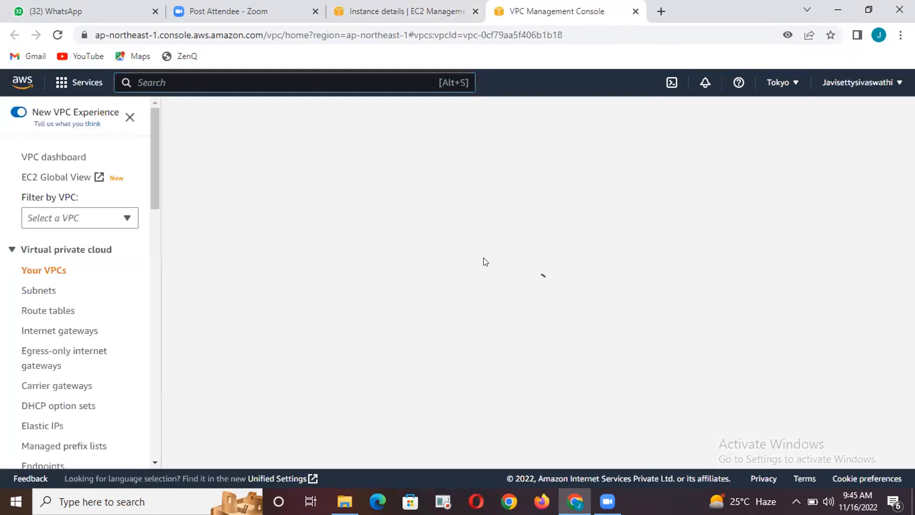
scroll(61, 362, down, 3)
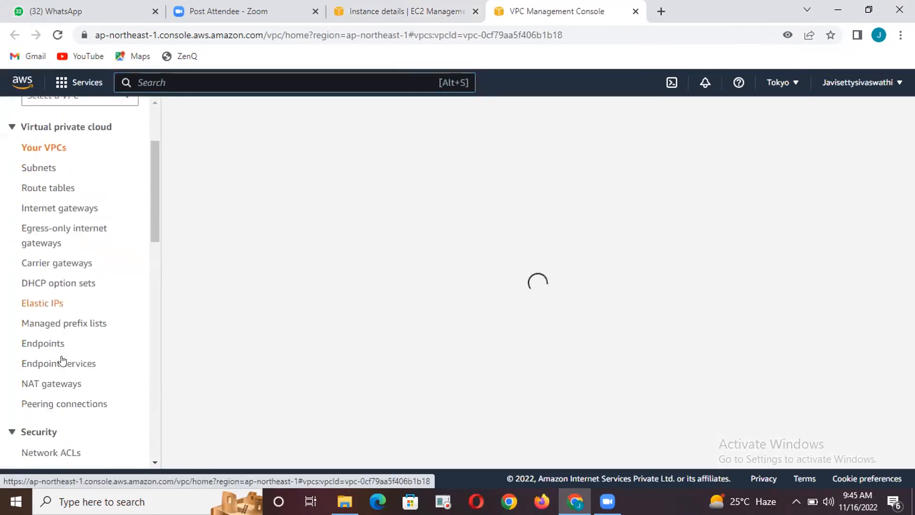
scroll(81, 401, down, 3)
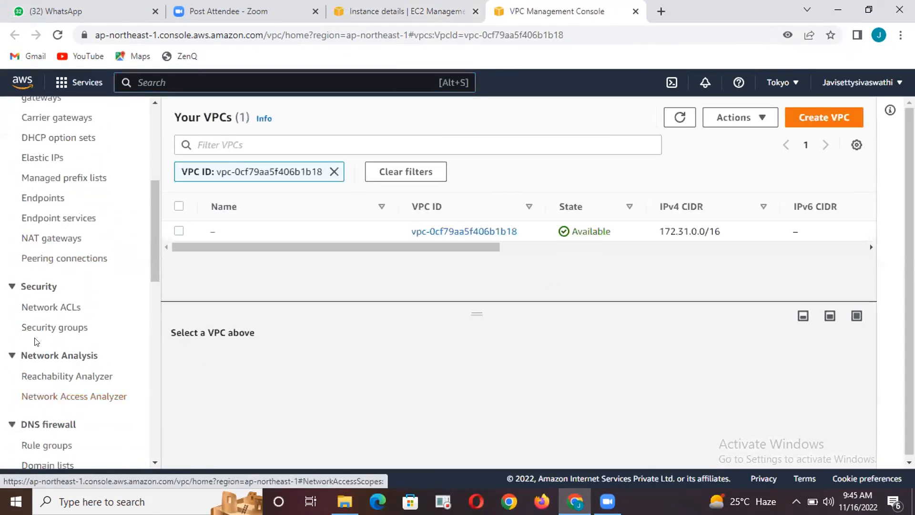
click(57, 328)
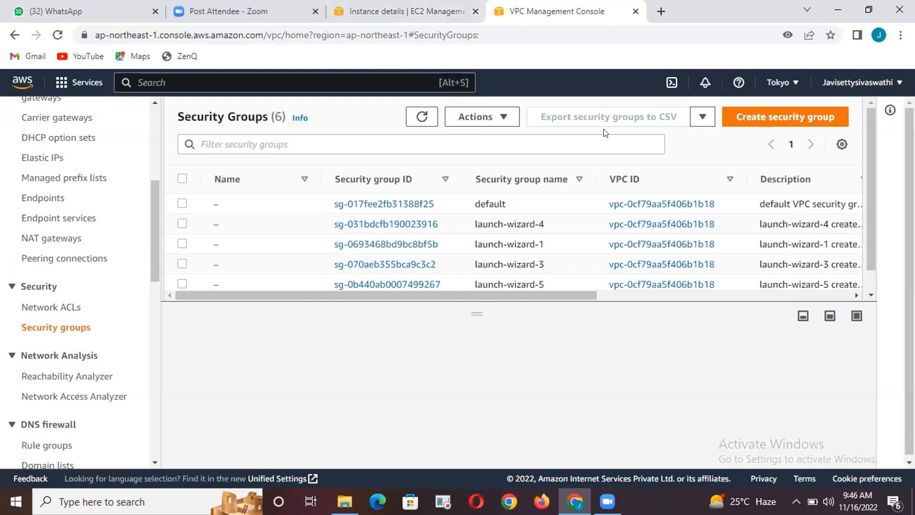
Return to the EC2 instance details, expand its security details, and open the attached launch-wizard-5 security group
click(381, 8)
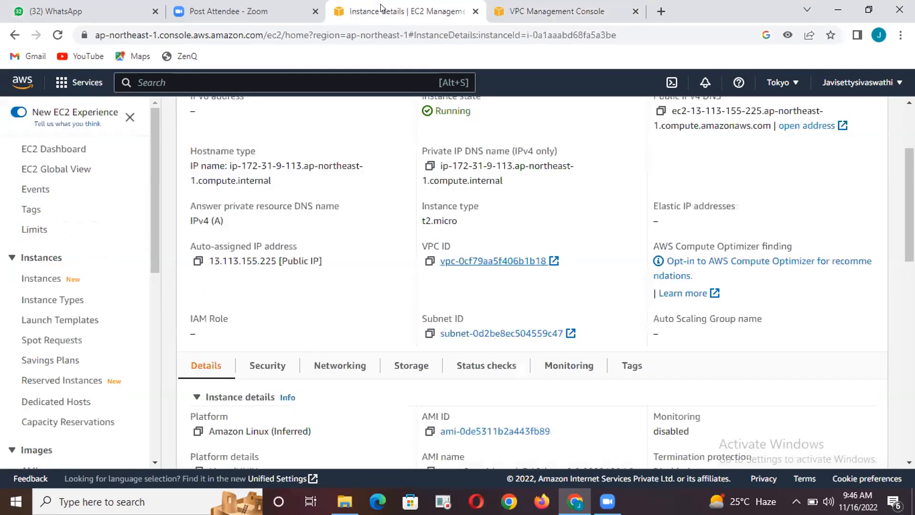
scroll(457, 308, down, 3)
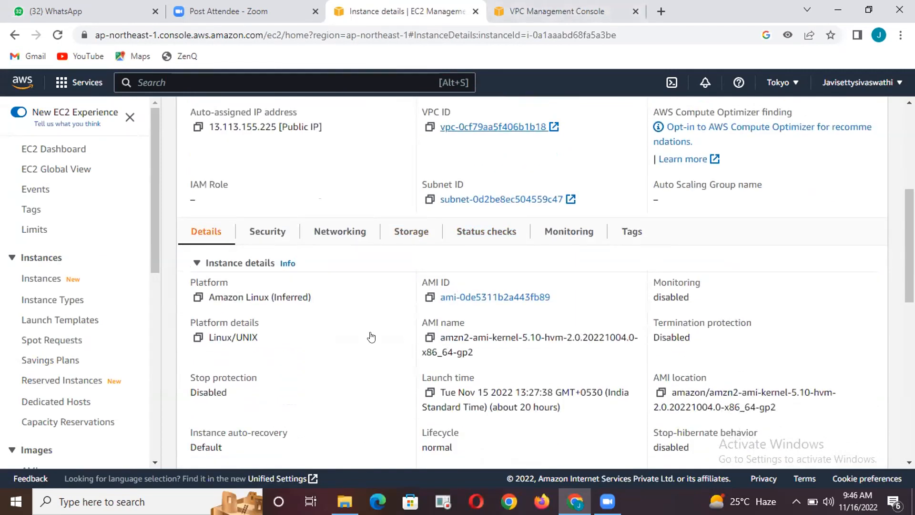
click(266, 231)
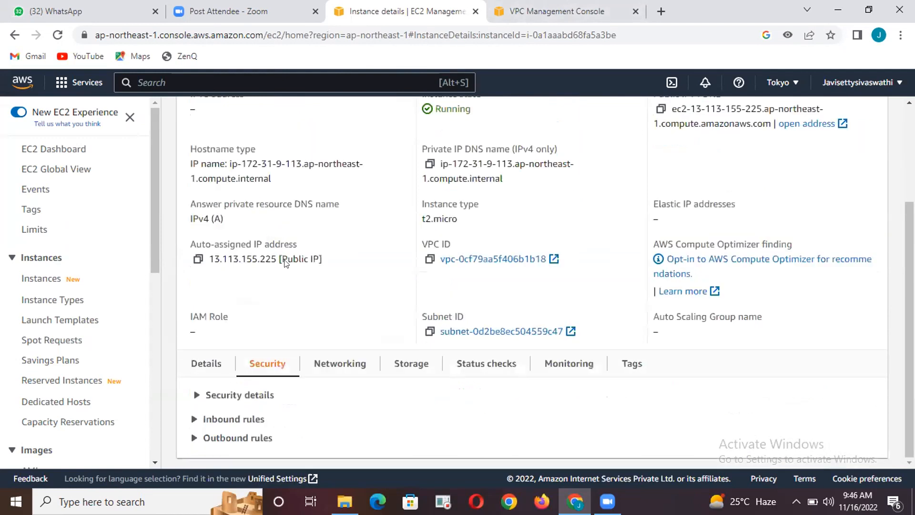
click(246, 395)
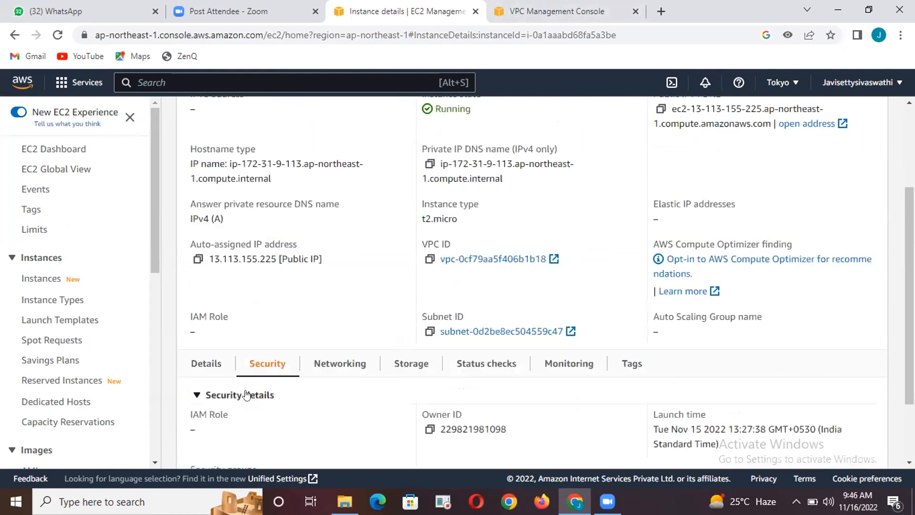
scroll(245, 394, down, 2)
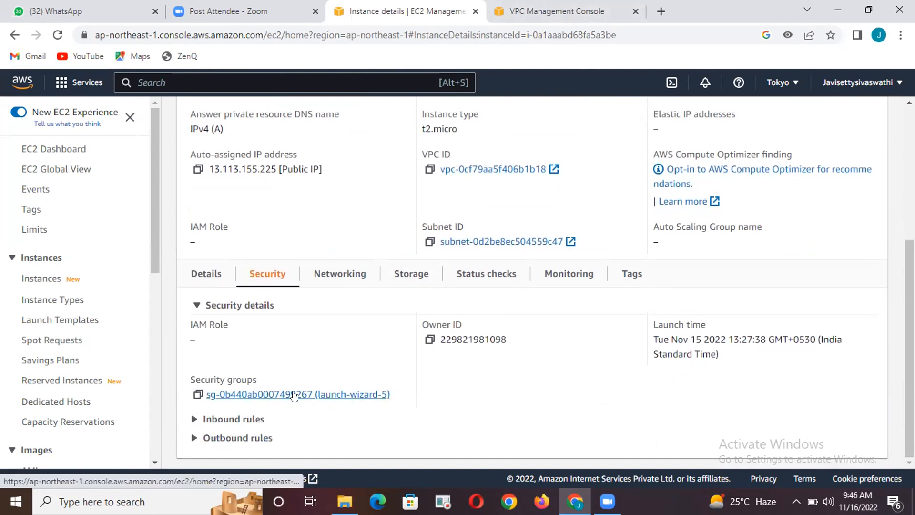
click(240, 395)
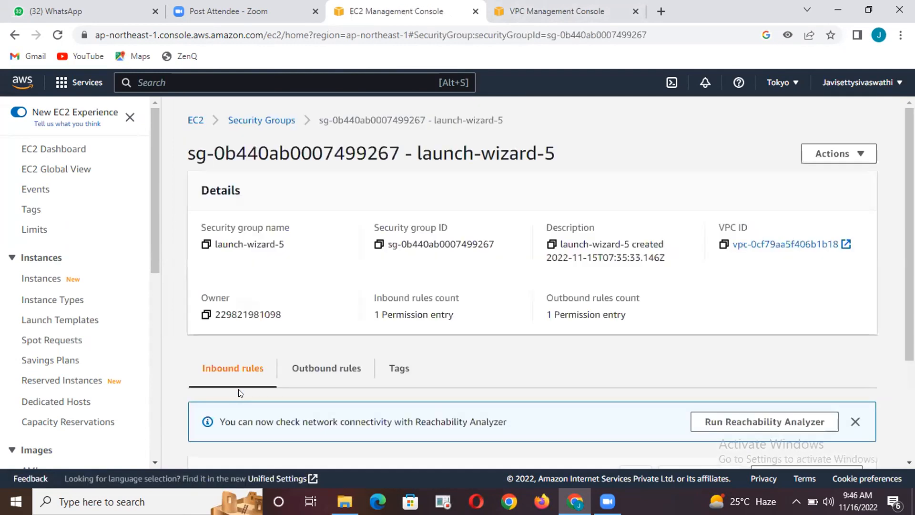
Examine the inbound SSH rule of launch-wizard-5, including its port range and source, and leave the rule editor without saving
scroll(494, 315, down, 3)
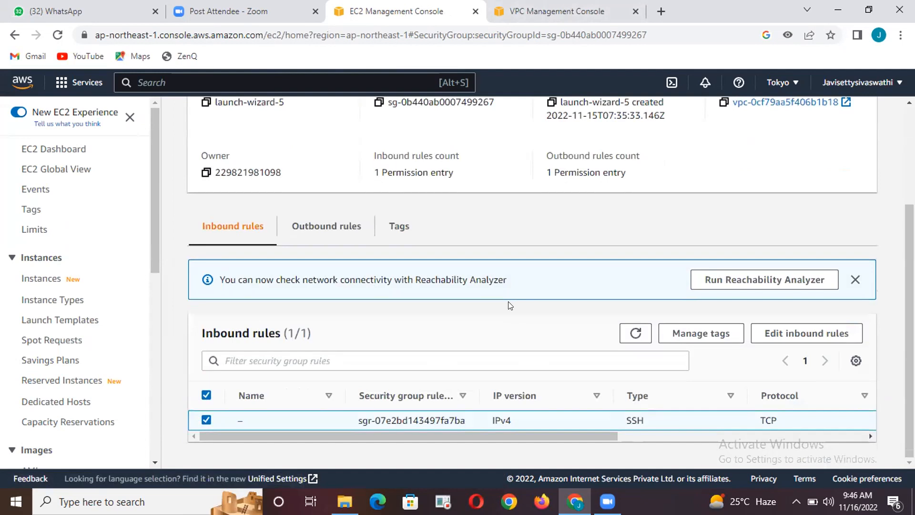
drag(499, 433, 708, 443)
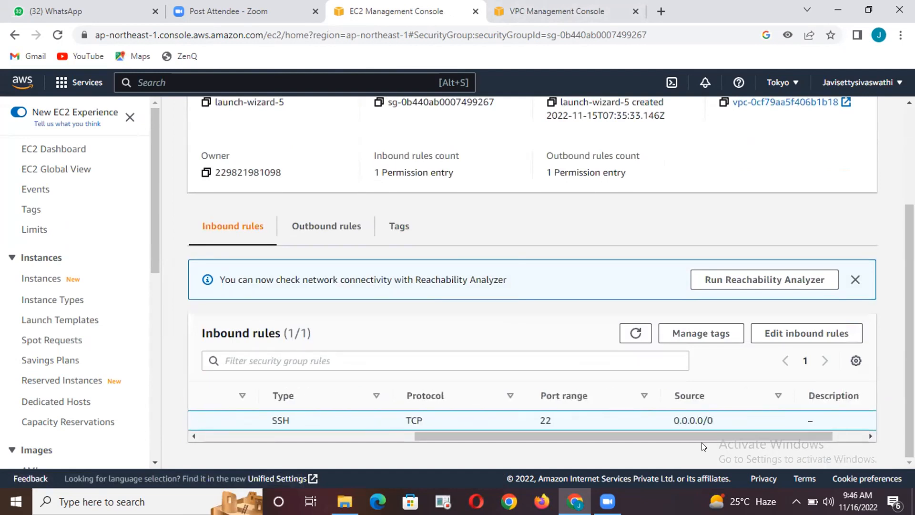
click(786, 333)
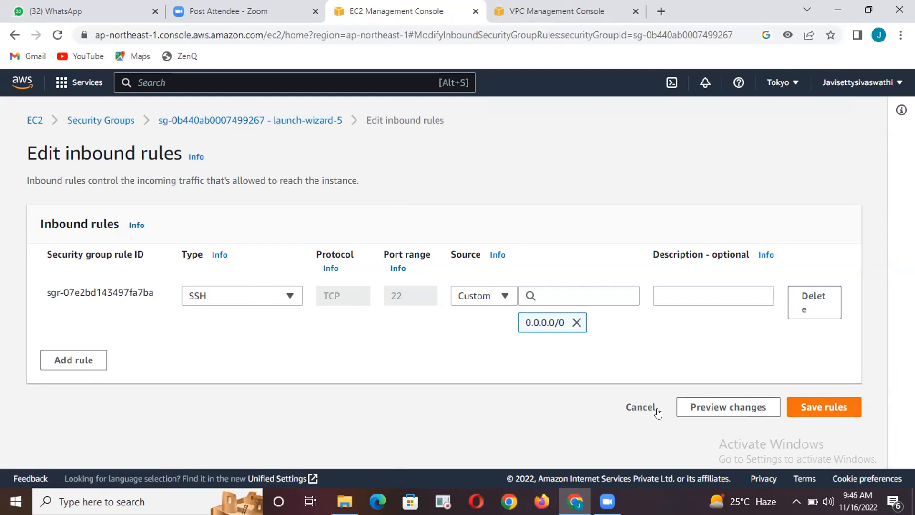
click(640, 407)
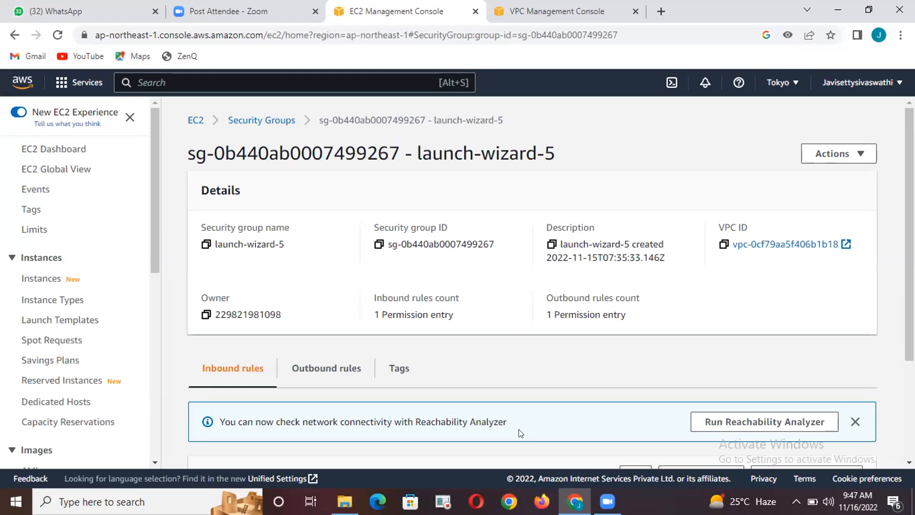
scroll(448, 275, down, 3)
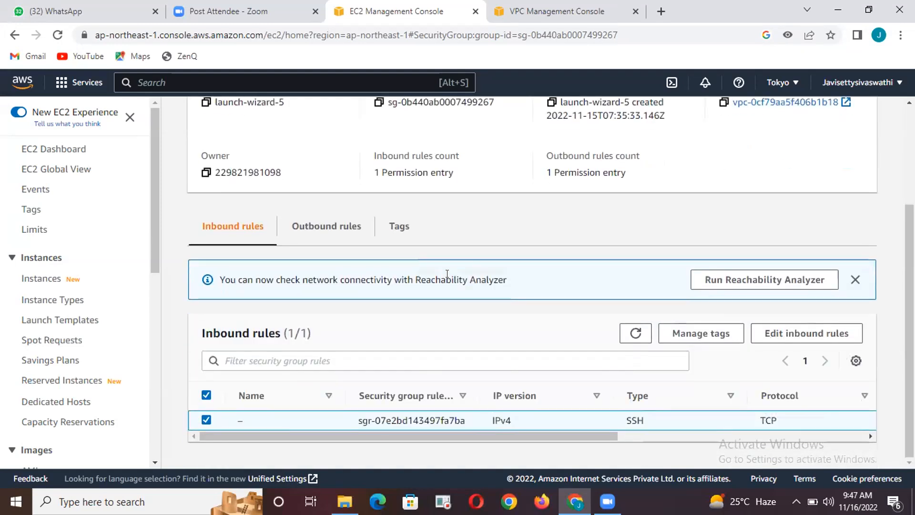
scroll(447, 275, up, 3)
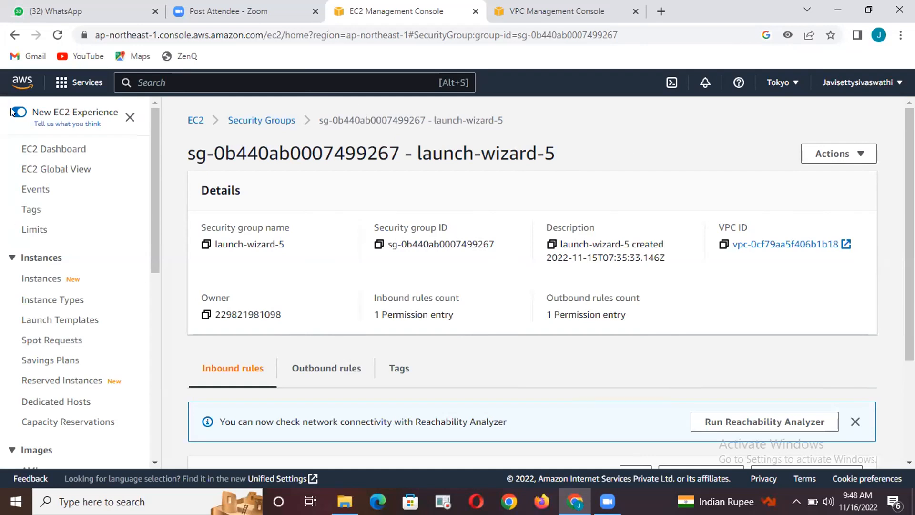
Leave the launch-wizard-5 security group pages and open the S3 service's bucket list
click(14, 37)
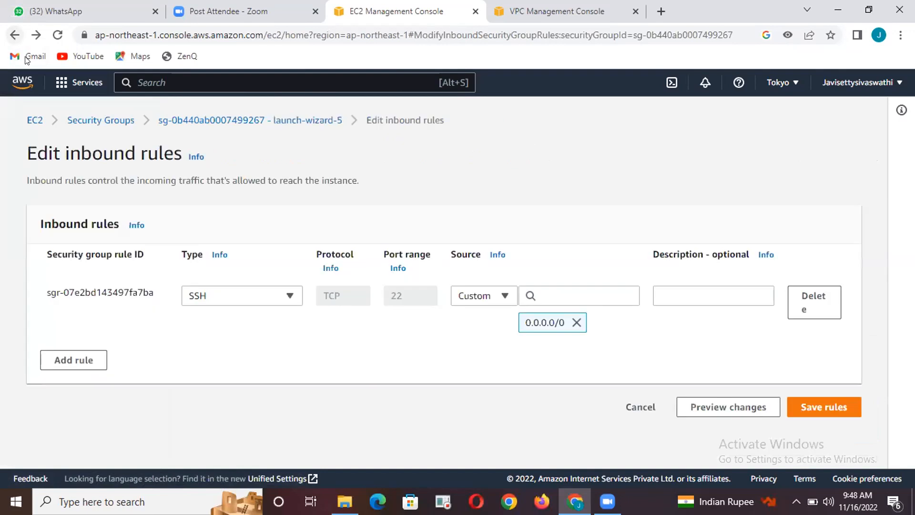
click(9, 36)
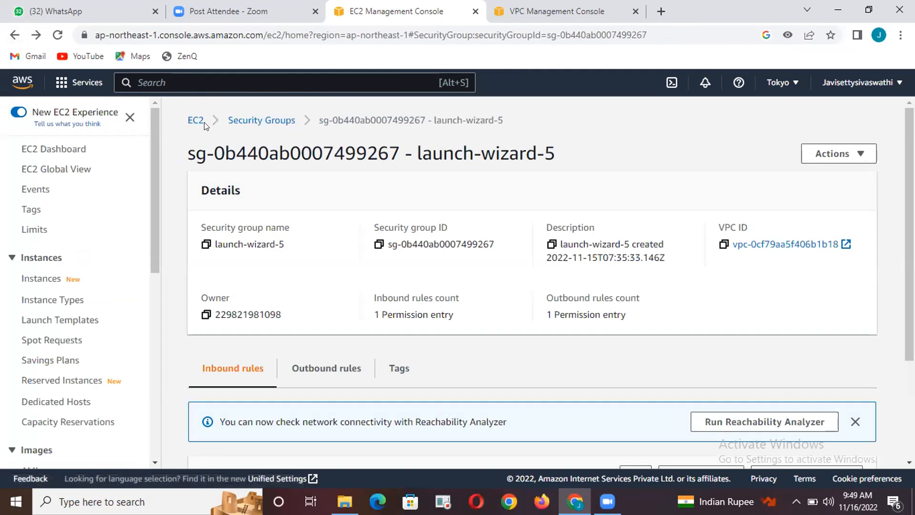
click(84, 81)
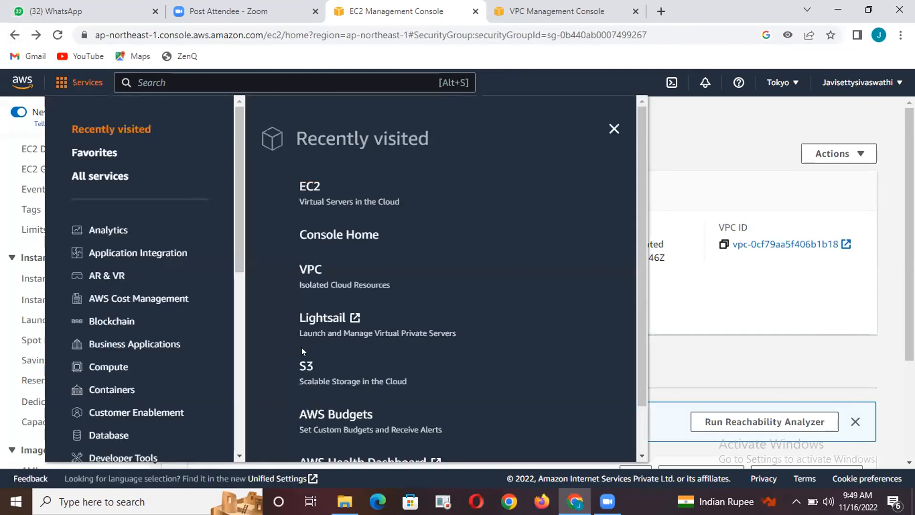
click(289, 366)
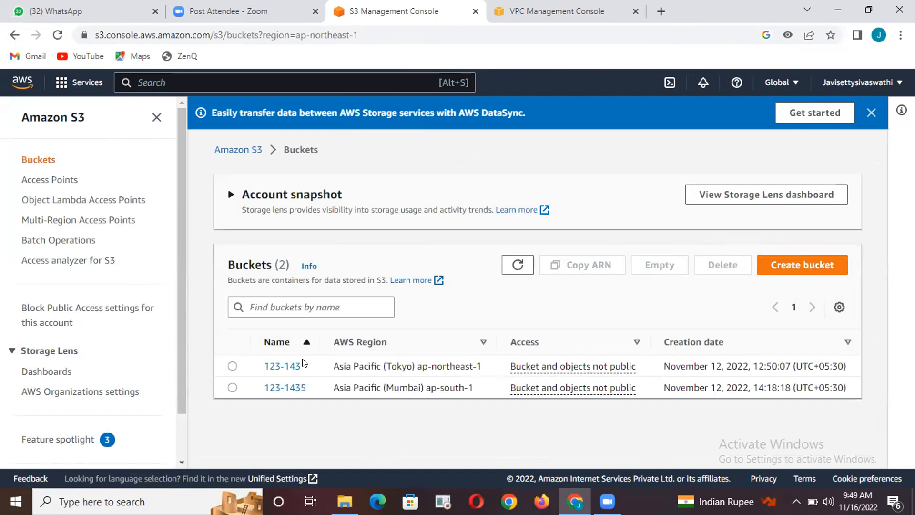
Empty the S3 bucket 123-143, confirming with the text "permanently delete", and return to the bucket list
click(232, 365)
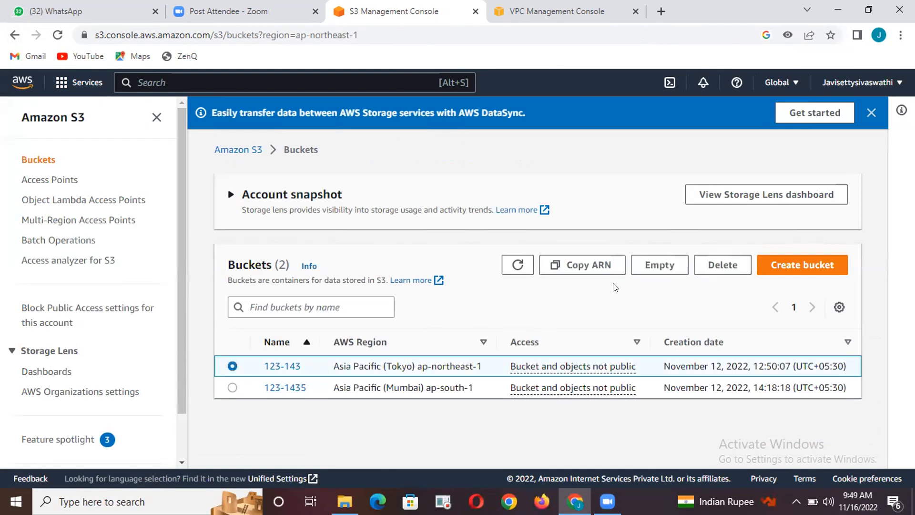
click(651, 265)
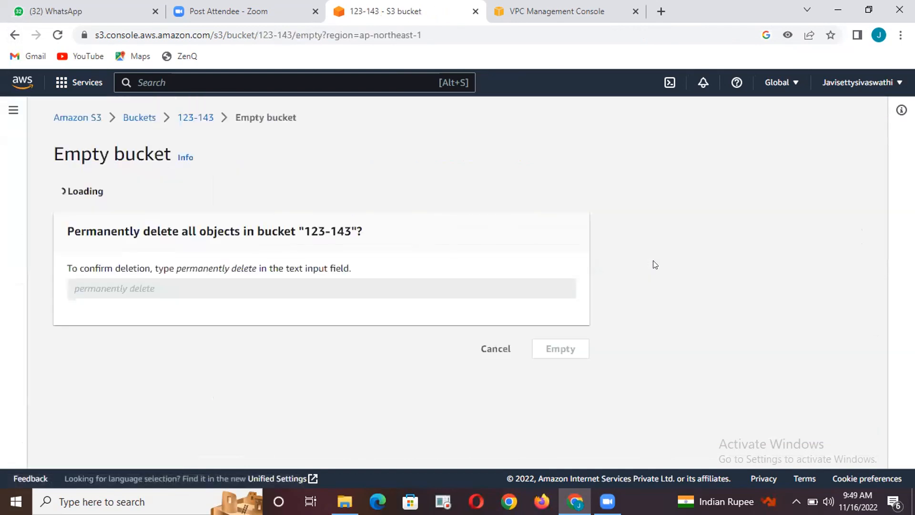
scroll(443, 350, down, 1)
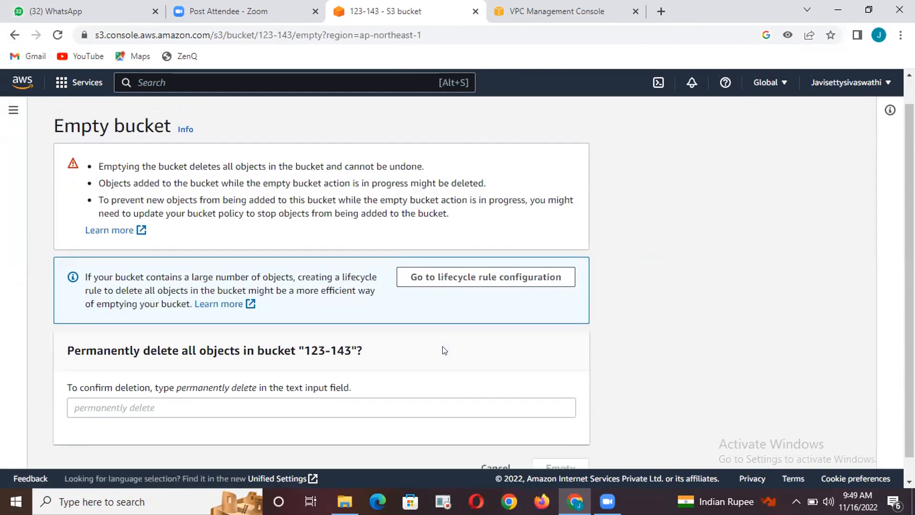
click(415, 380)
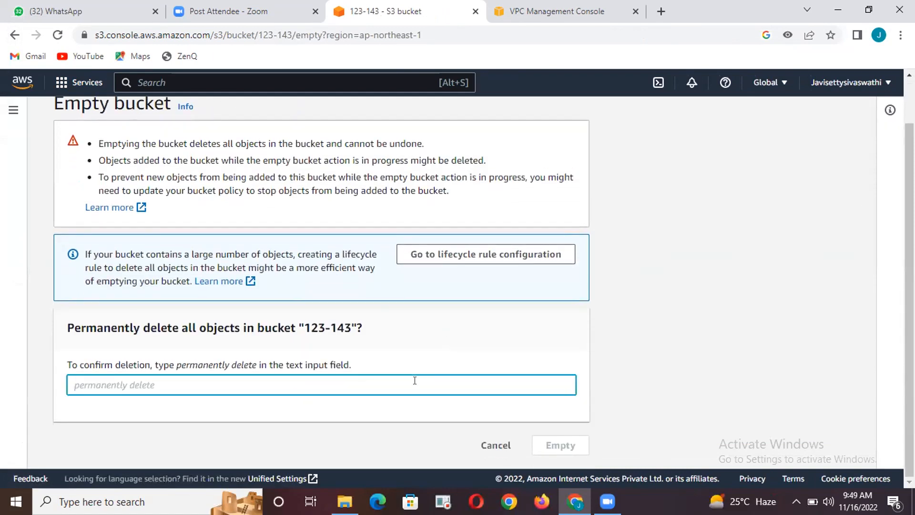
text(permently delete)
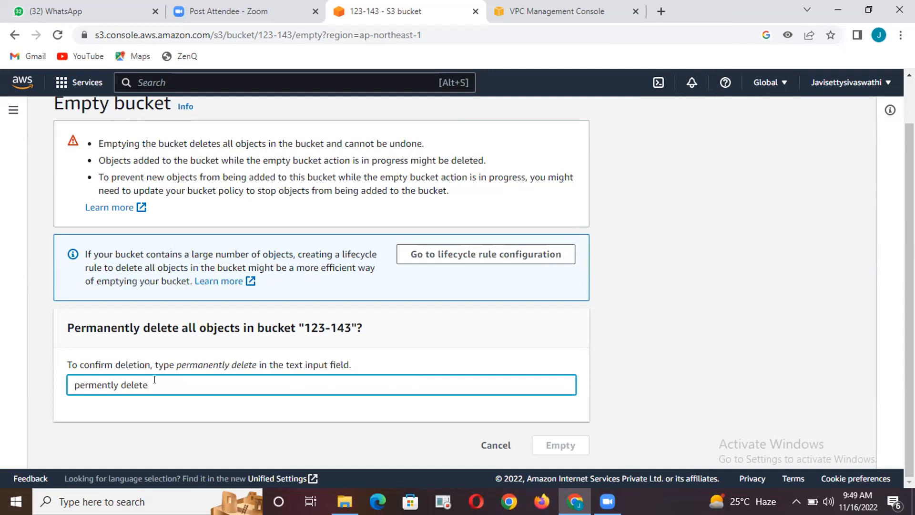
click(94, 383)
text(an)
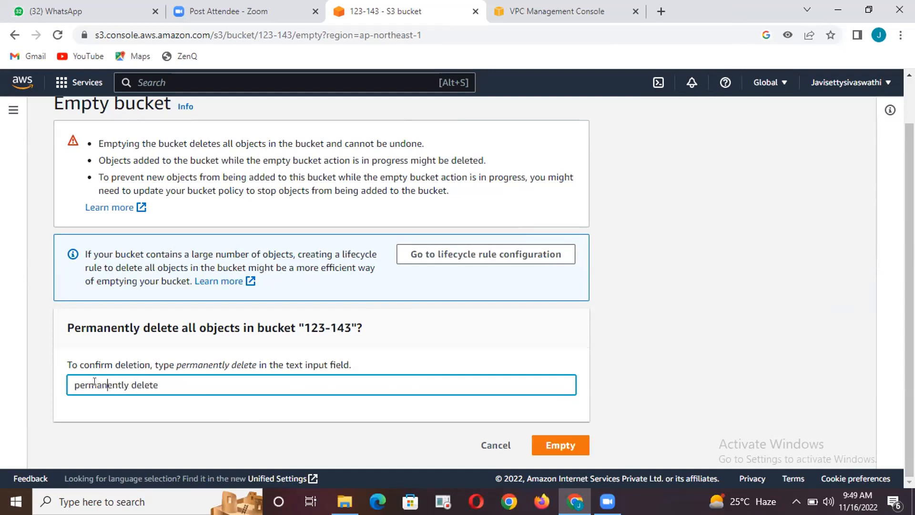
click(555, 445)
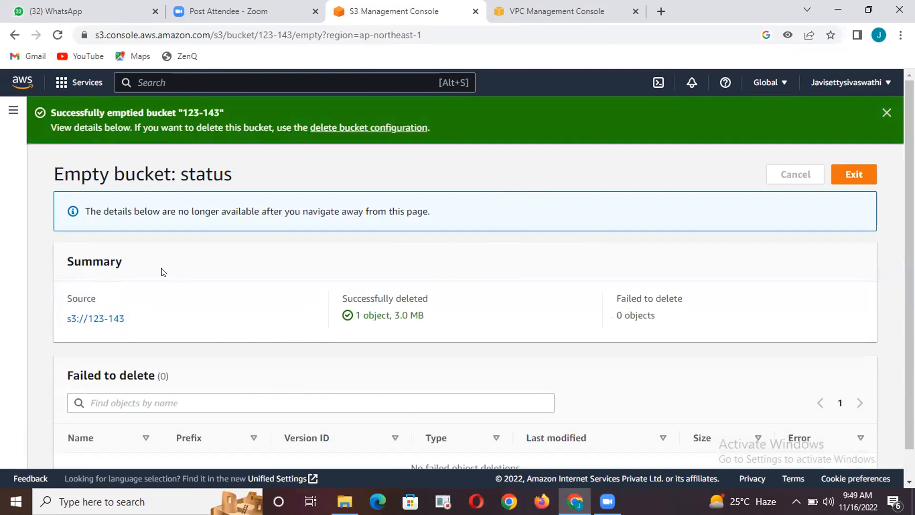
click(840, 175)
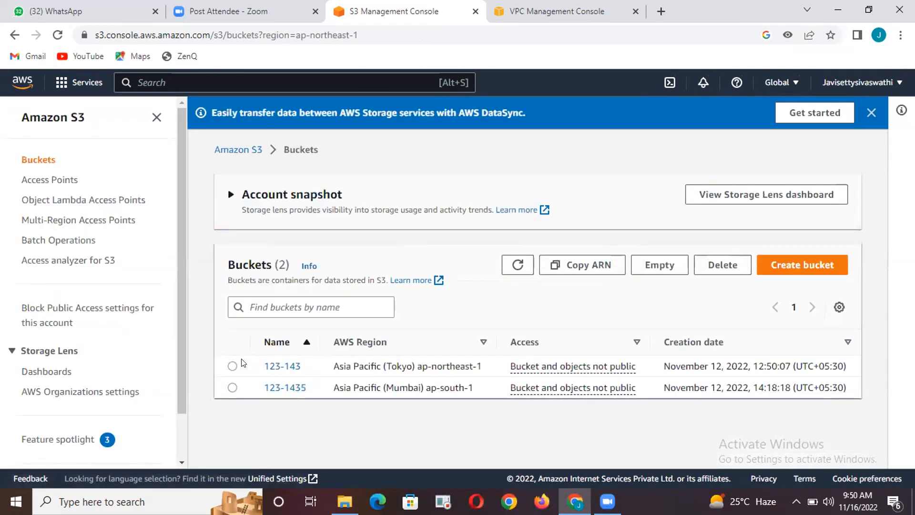
Delete the emptied S3 bucket 123-143, confirming with its bucket name
click(232, 366)
click(721, 265)
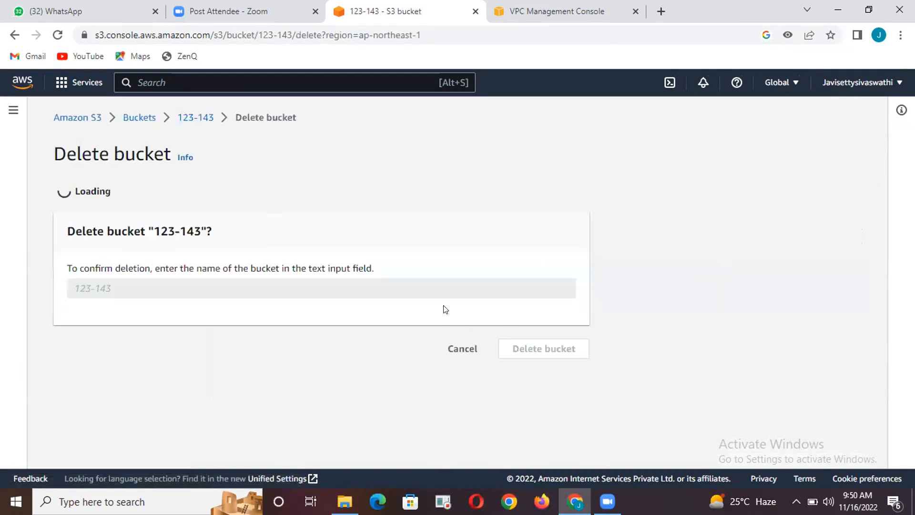
click(406, 332)
text(123)
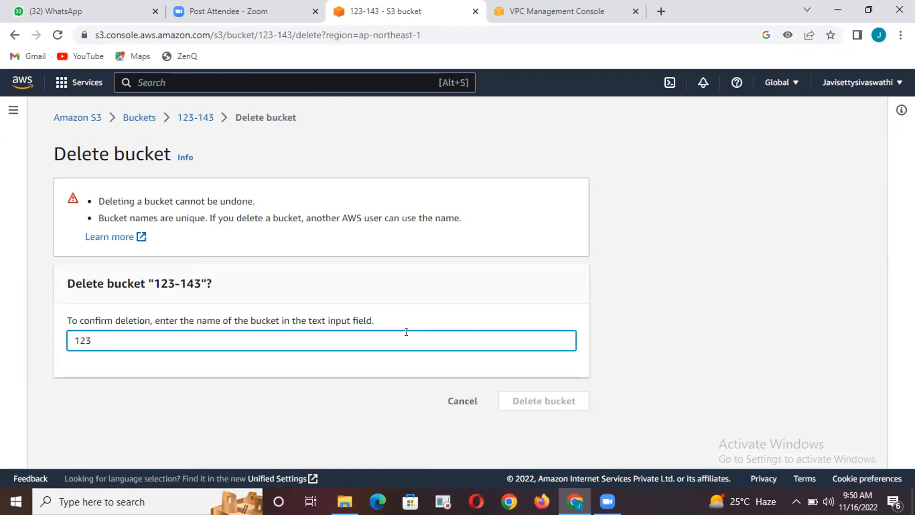
text(-143)
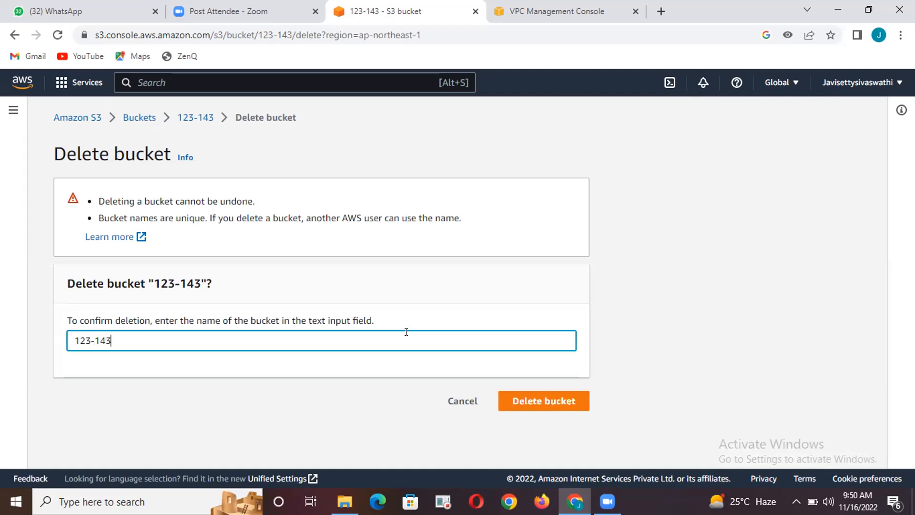
click(559, 401)
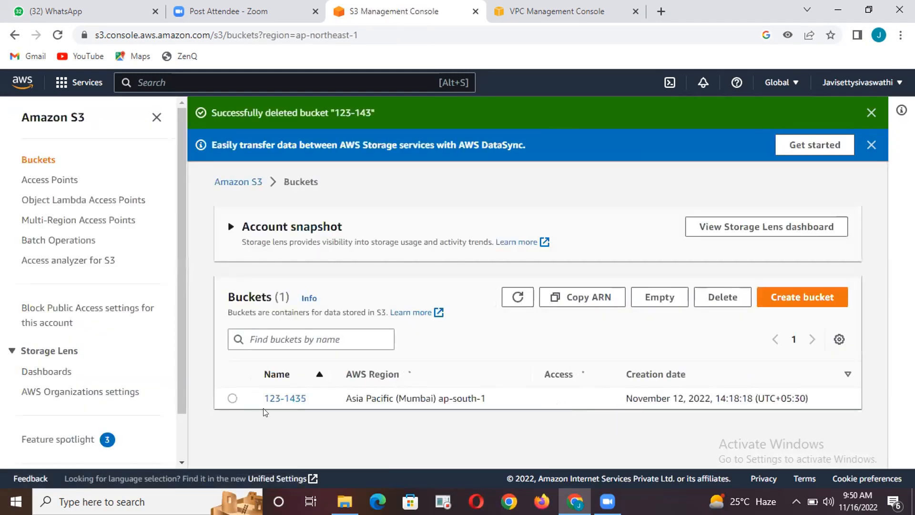
click(232, 399)
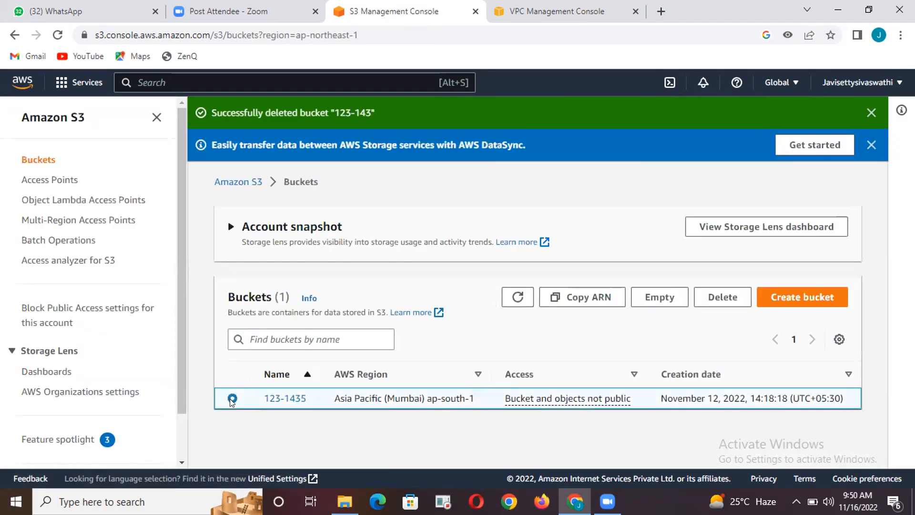
click(710, 293)
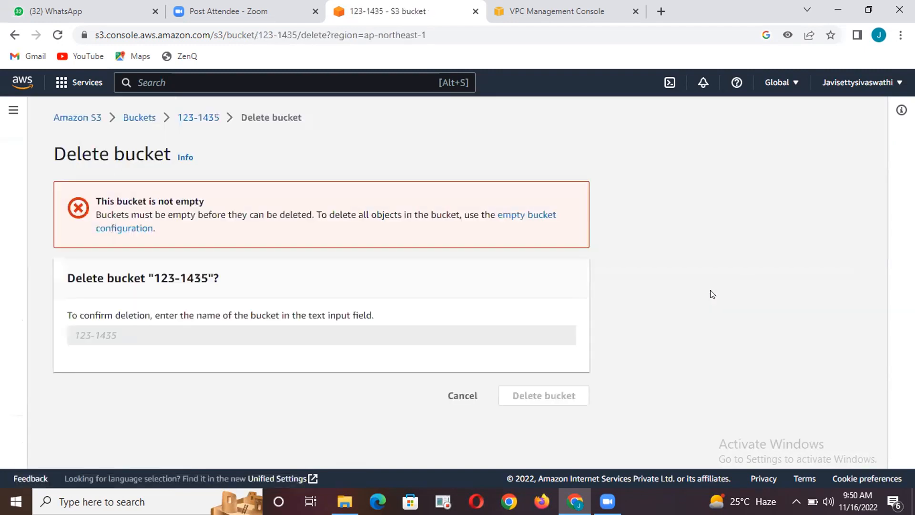
click(463, 401)
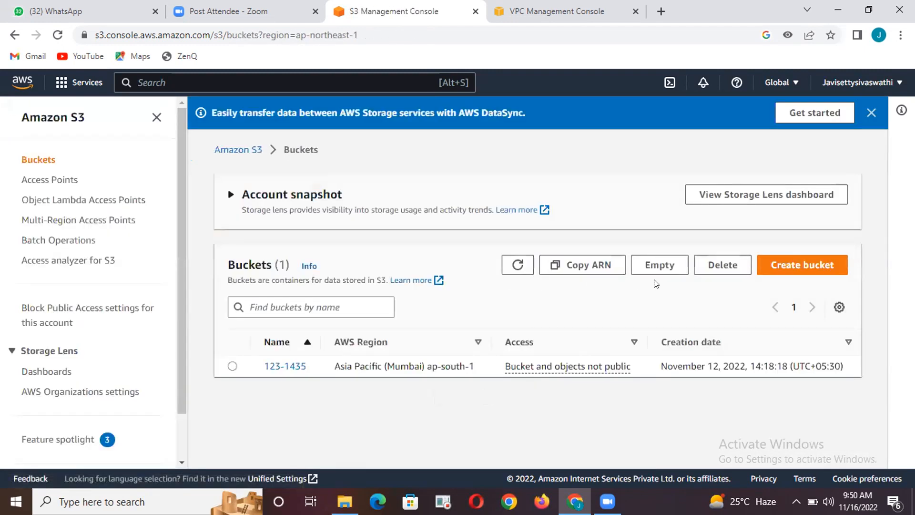
Empty the S3 bucket 123-1435, confirming with the text "permanently delete", and return to the bucket list
click(661, 266)
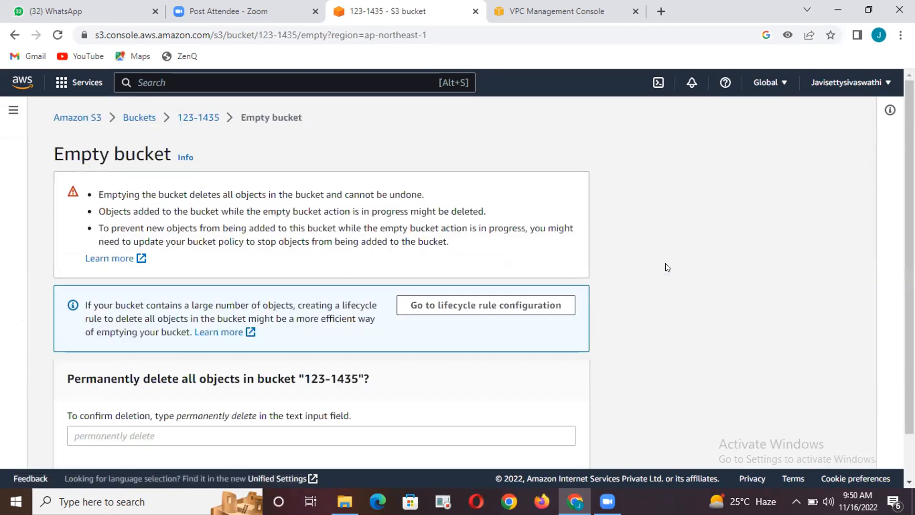
scroll(434, 339, down, 1)
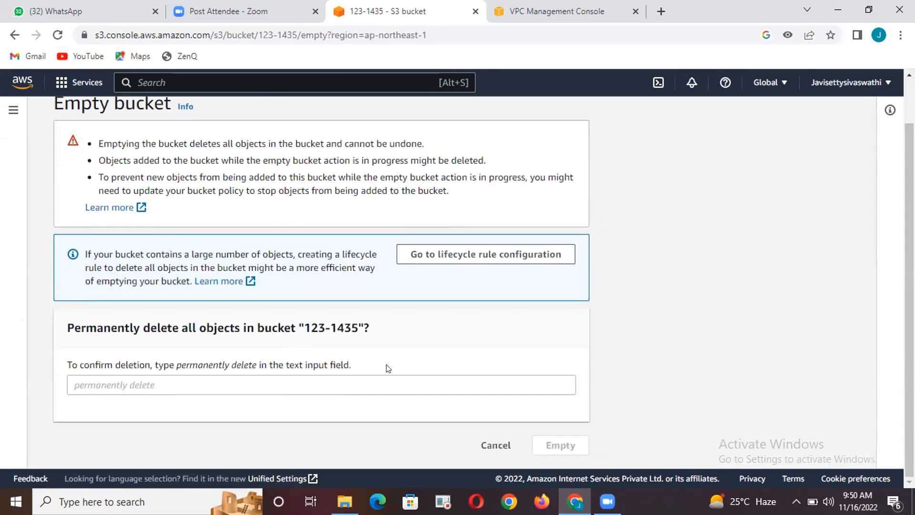
click(373, 376)
text(p)
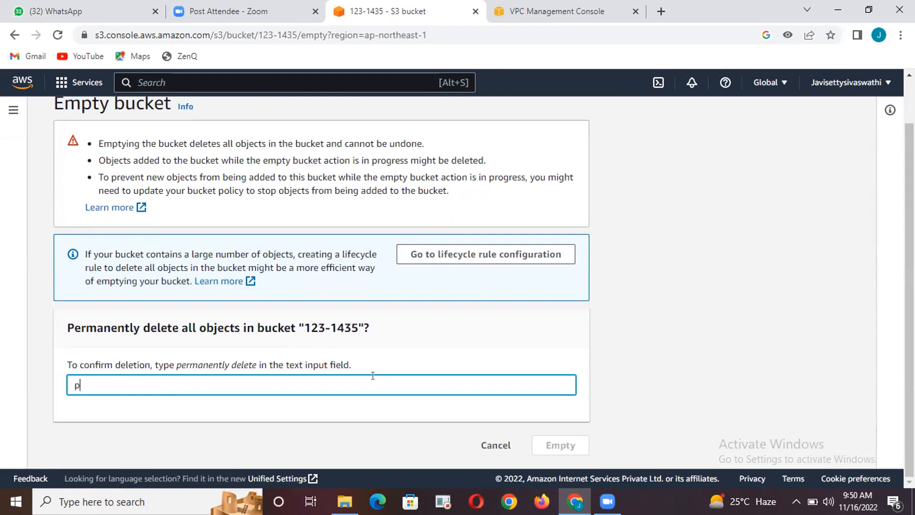
text(ermanently delete)
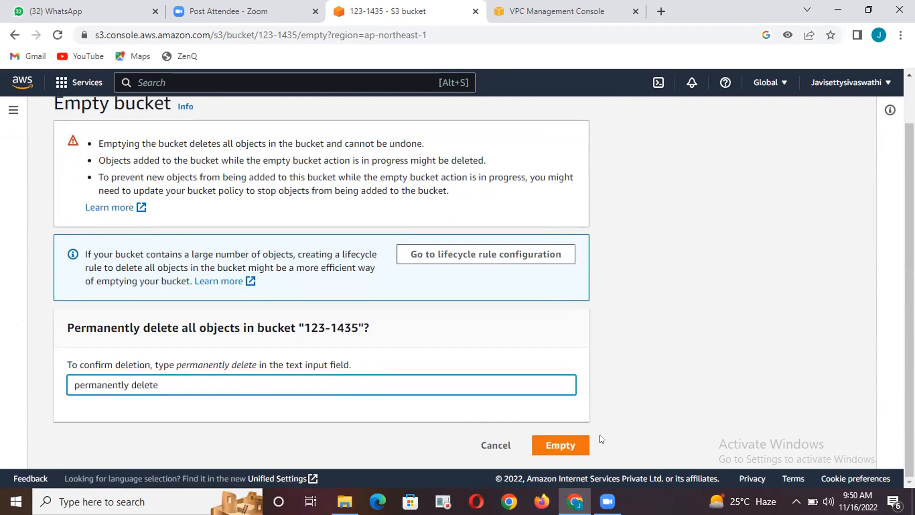
click(544, 446)
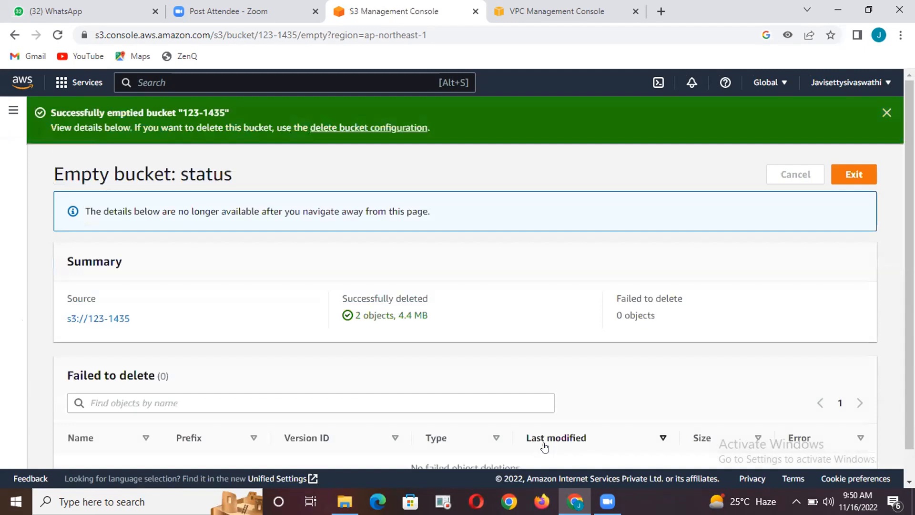
click(848, 174)
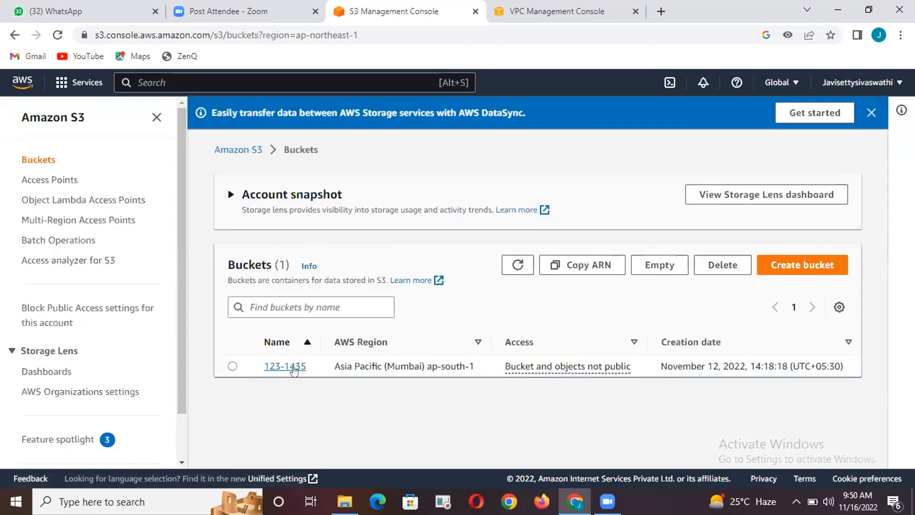
Delete the emptied S3 bucket 123-1435, confirming with its bucket name
click(232, 366)
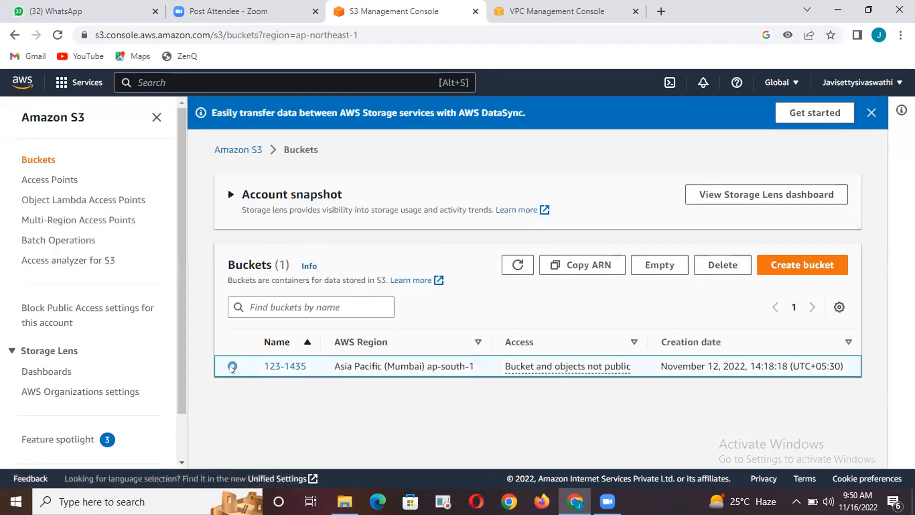
click(722, 264)
click(343, 348)
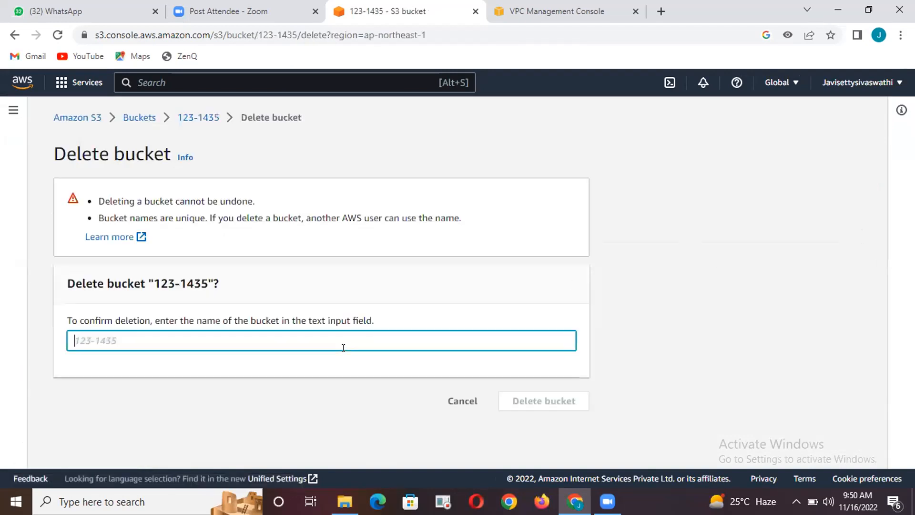
text(123-1435)
click(558, 402)
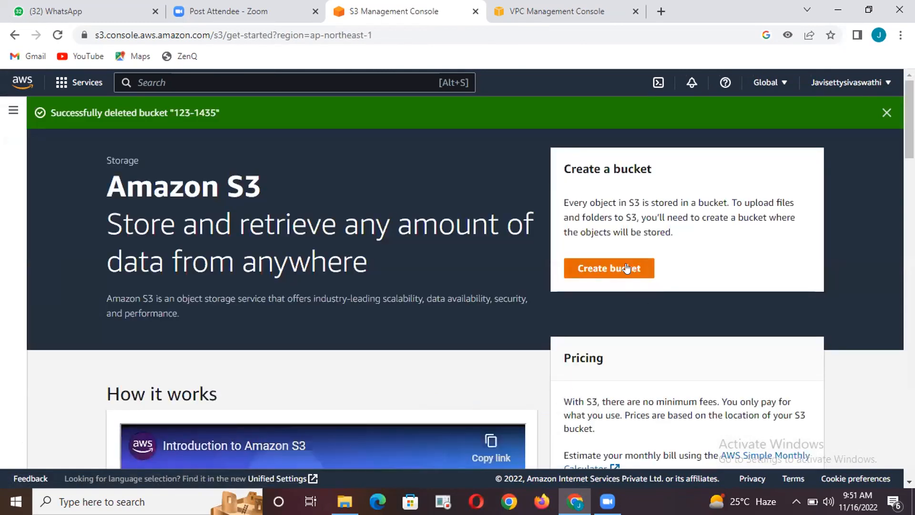
Start creating a new S3 bucket and name it swa-123
click(626, 268)
click(304, 269)
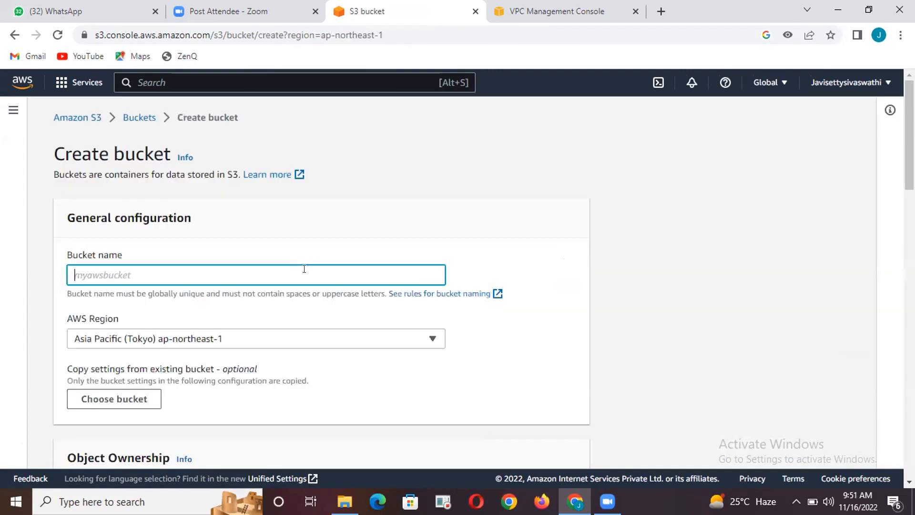
text(swa-123)
Set the new bucket's AWS Region to Asia Pacific (Mumbai) ap-south-1
click(296, 337)
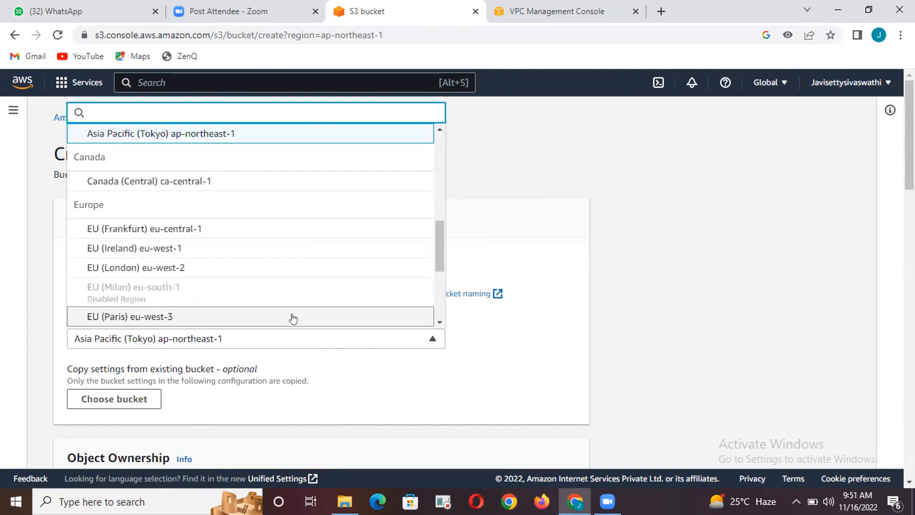
scroll(288, 311, down, 2)
scroll(289, 310, down, 2)
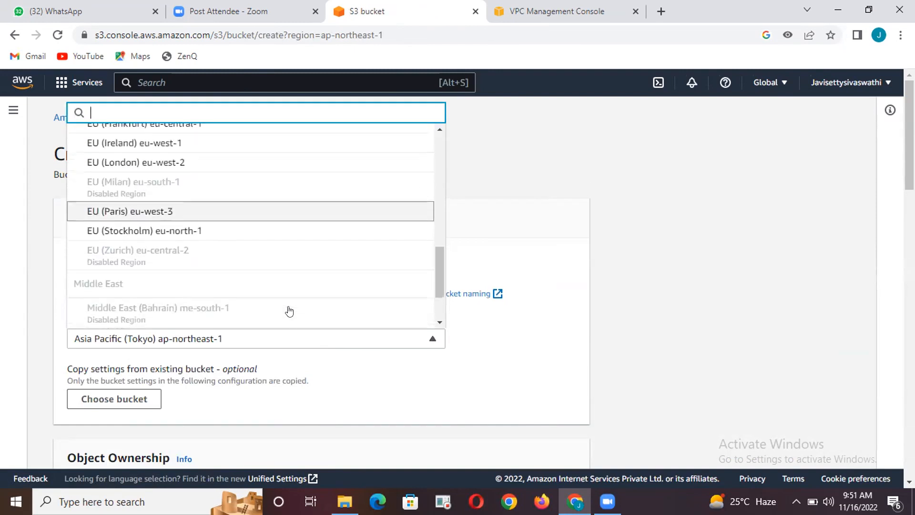
scroll(289, 310, up, 7)
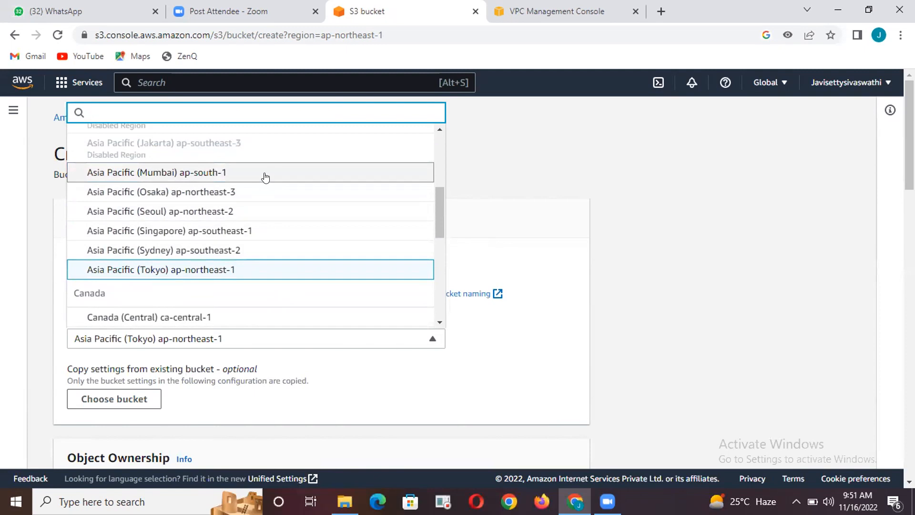
click(266, 177)
Set the new bucket's Object Ownership to ACLs enabled and review the ownership options
scroll(295, 279, down, 3)
scroll(295, 279, down, 1)
click(395, 293)
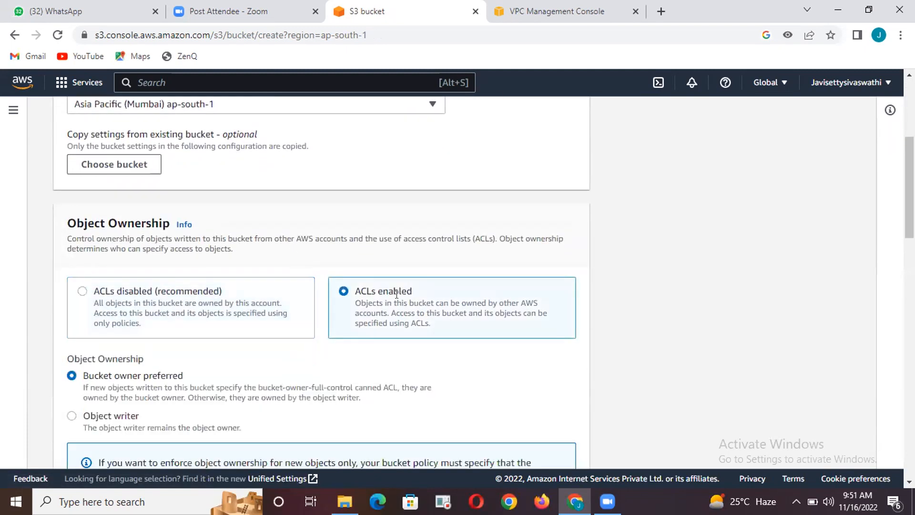
scroll(378, 328, down, 2)
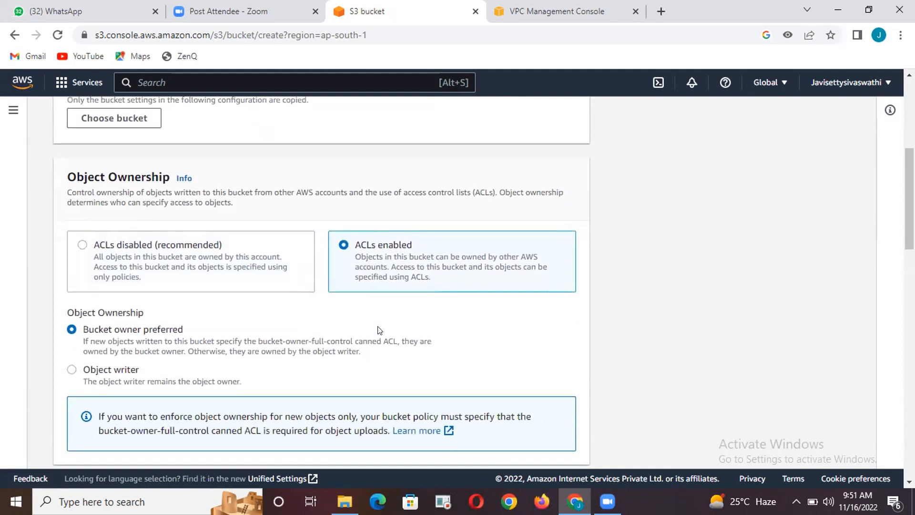
scroll(377, 328, up, 1)
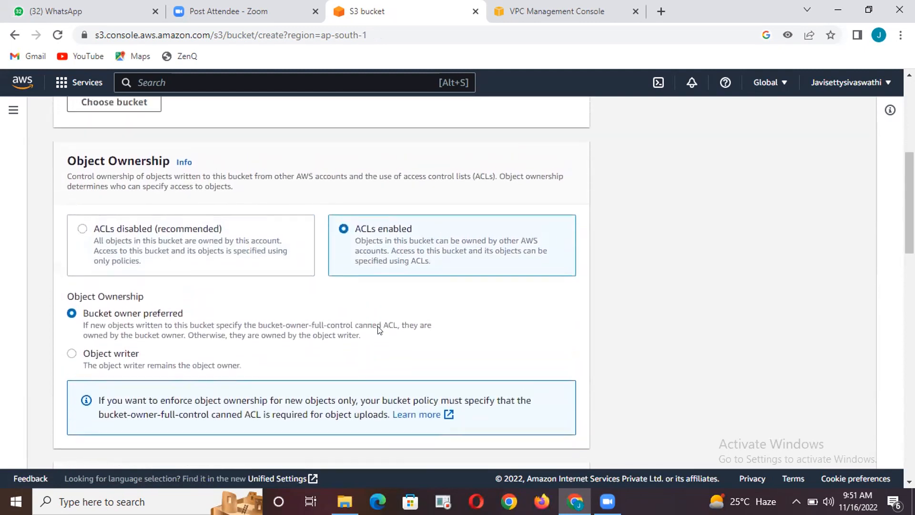
Set the new bucket's Object Ownership to ACLs disabled, and turn off Block all public access, acknowledging the public-access warning
click(268, 253)
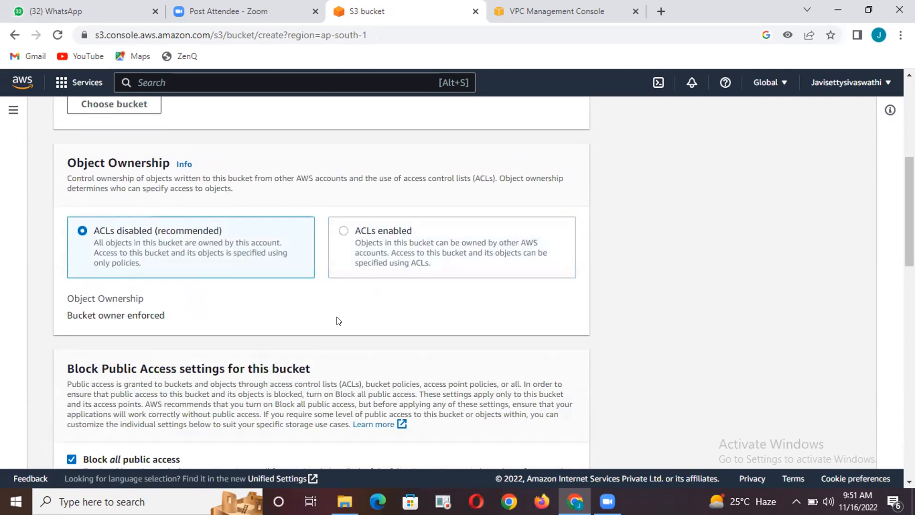
scroll(337, 318, down, 4)
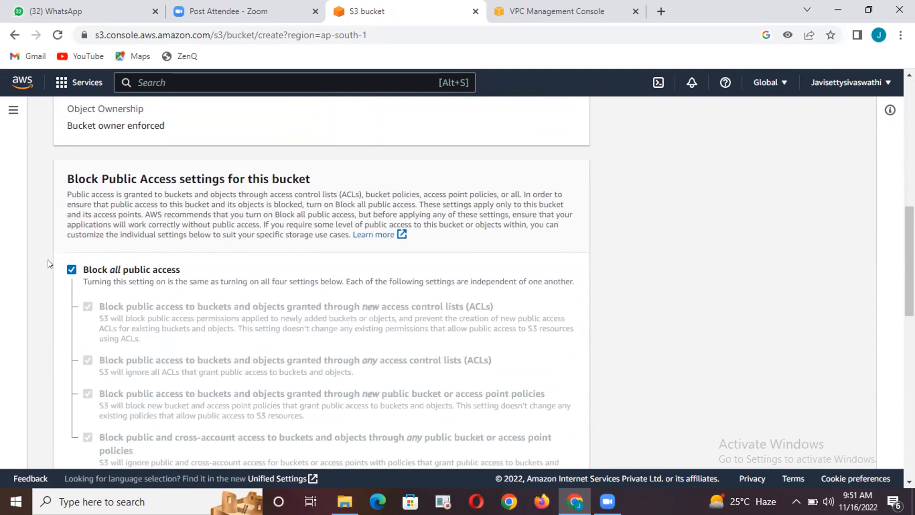
click(71, 270)
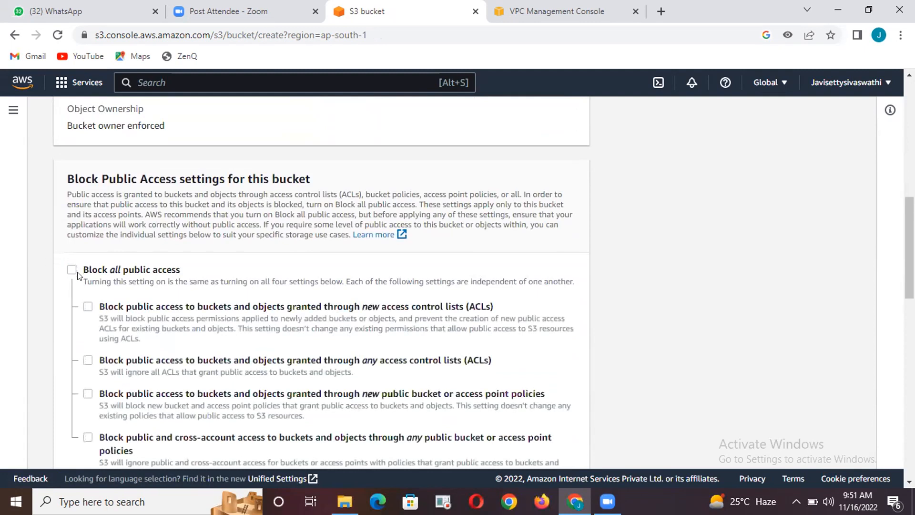
scroll(101, 285, down, 3)
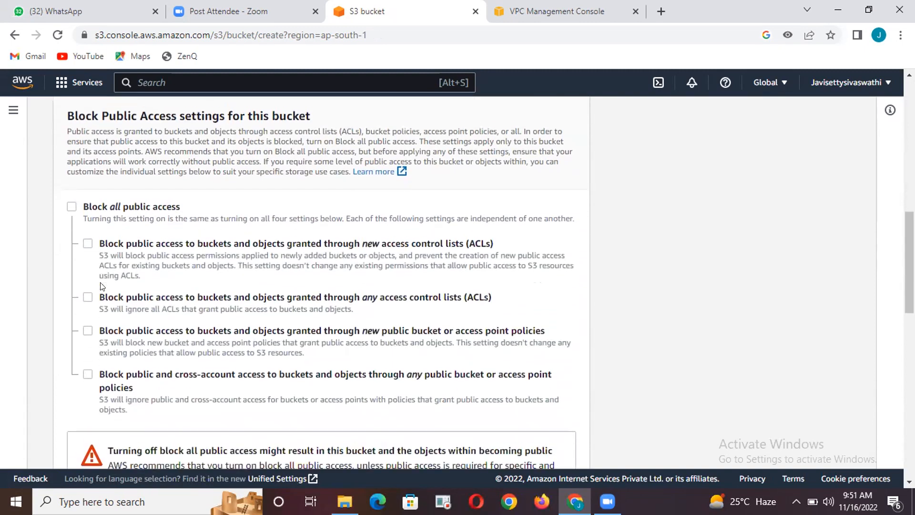
scroll(101, 285, down, 2)
scroll(101, 286, down, 1)
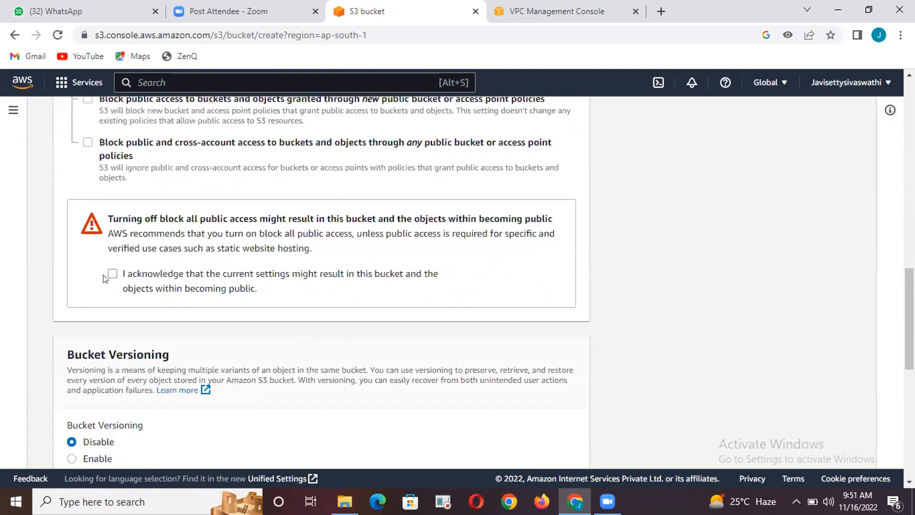
click(110, 276)
scroll(206, 347, down, 1)
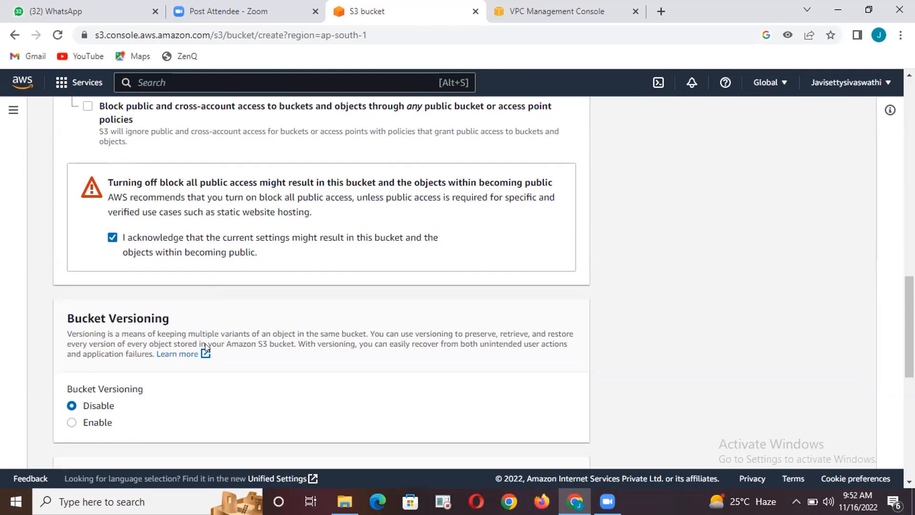
scroll(124, 254, up, 5)
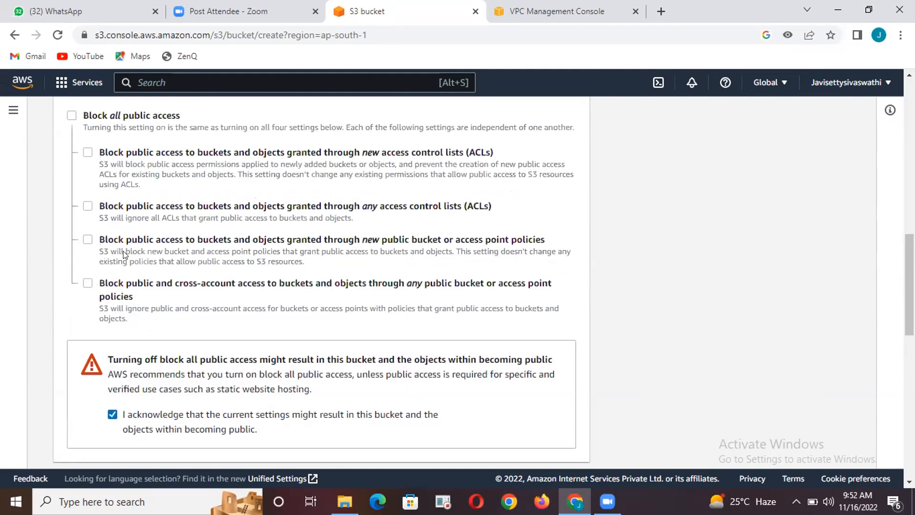
Enable Bucket Versioning for the new bucket and create it
scroll(123, 251, down, 10)
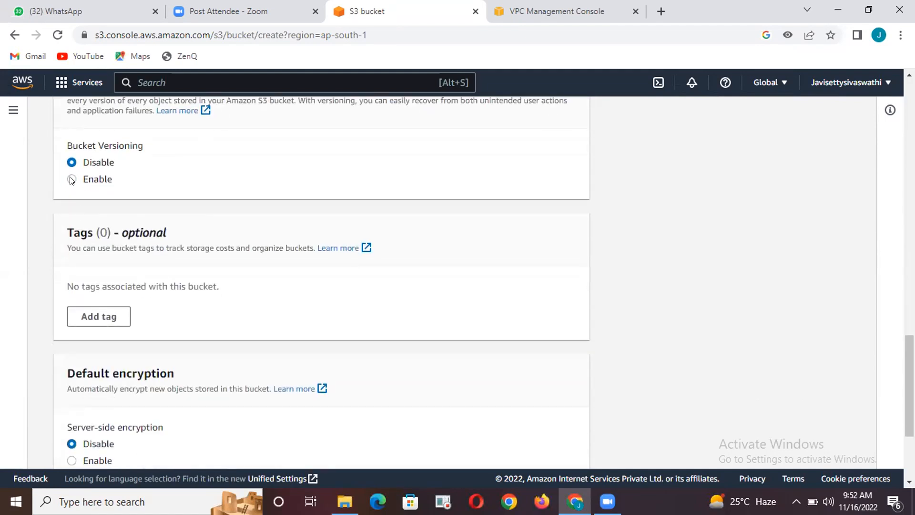
click(71, 179)
scroll(188, 319, down, 2)
scroll(187, 319, down, 2)
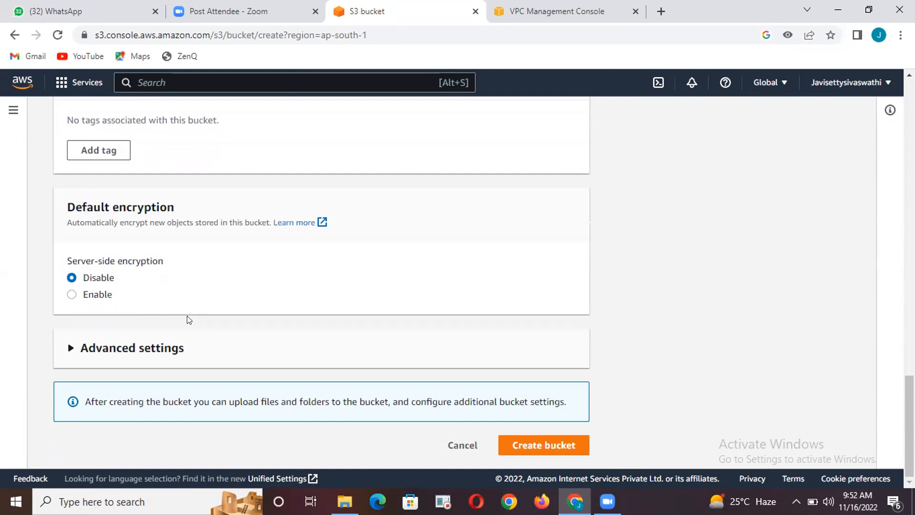
click(533, 447)
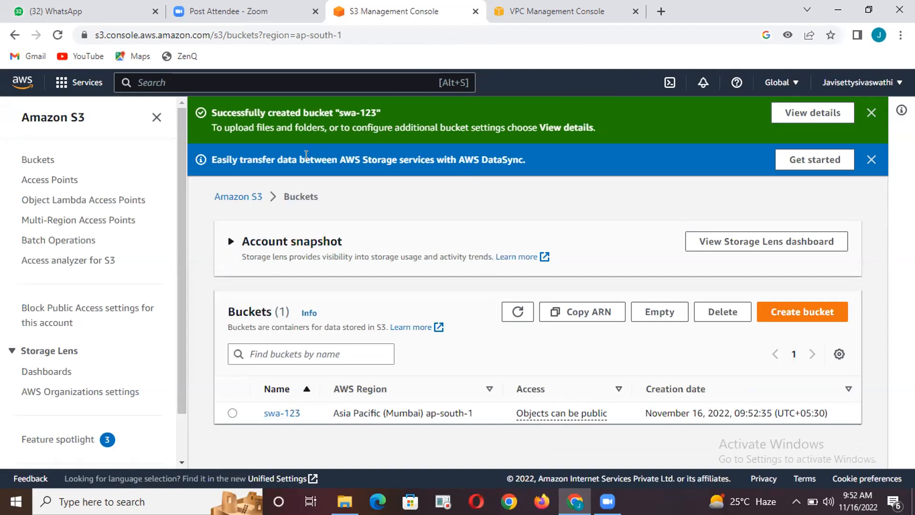
Create a folder named swa-demo-s3 inside the swa-123 bucket
click(279, 413)
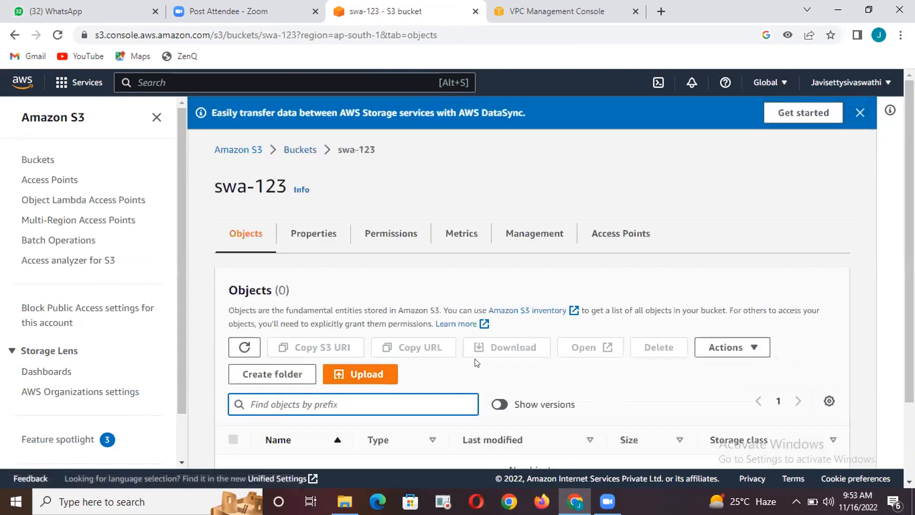
scroll(624, 360, down, 2)
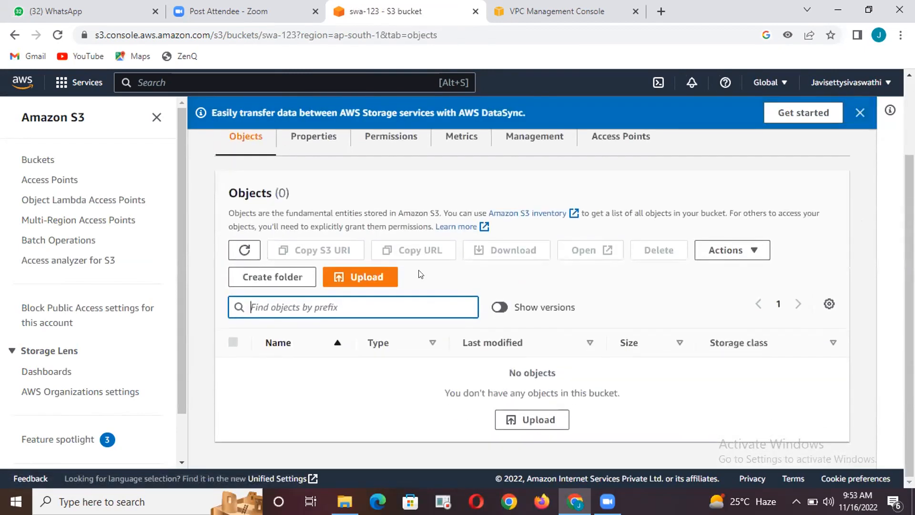
click(271, 277)
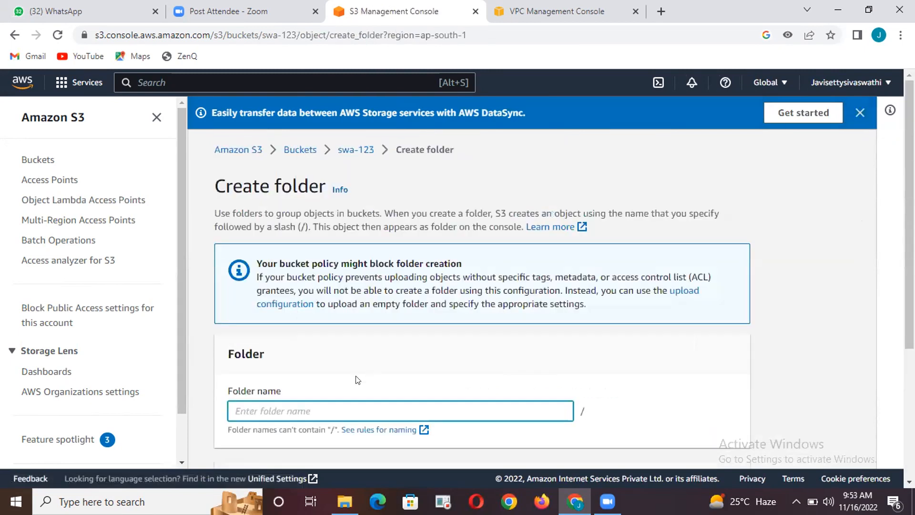
text(swa-demo-s3)
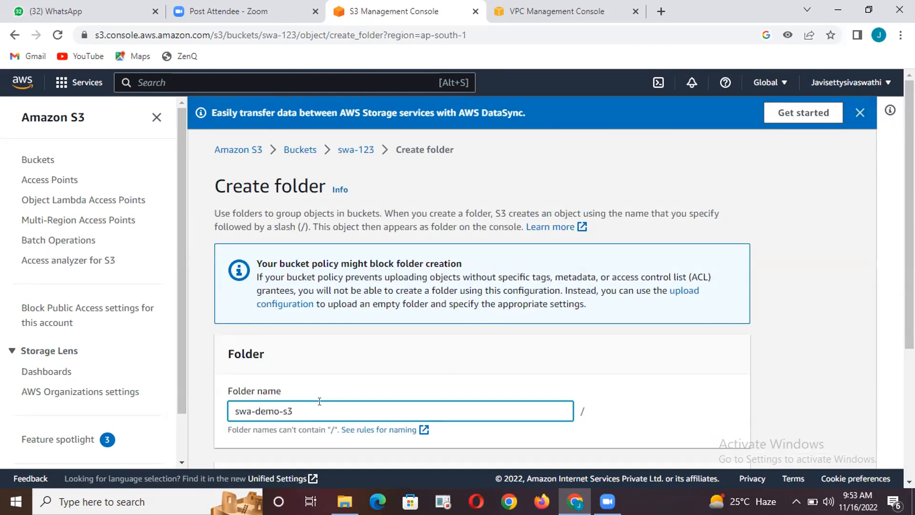
scroll(320, 401, down, 4)
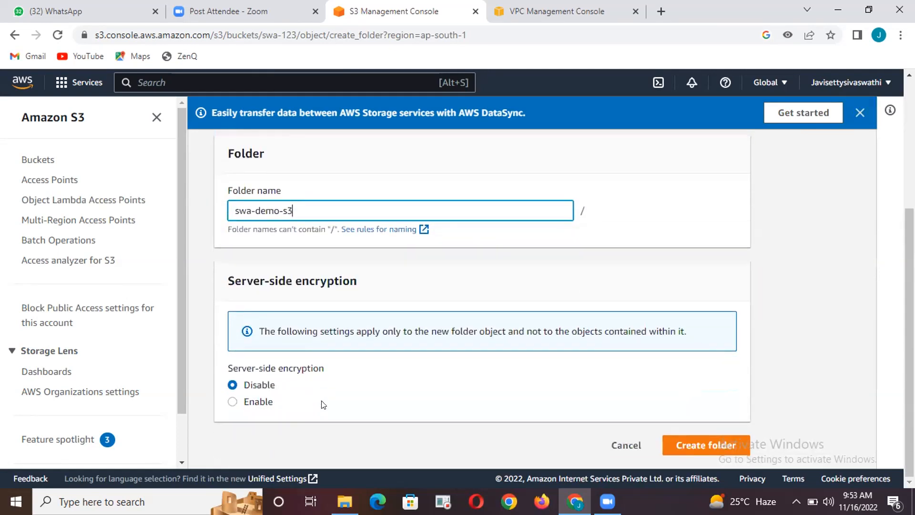
click(678, 445)
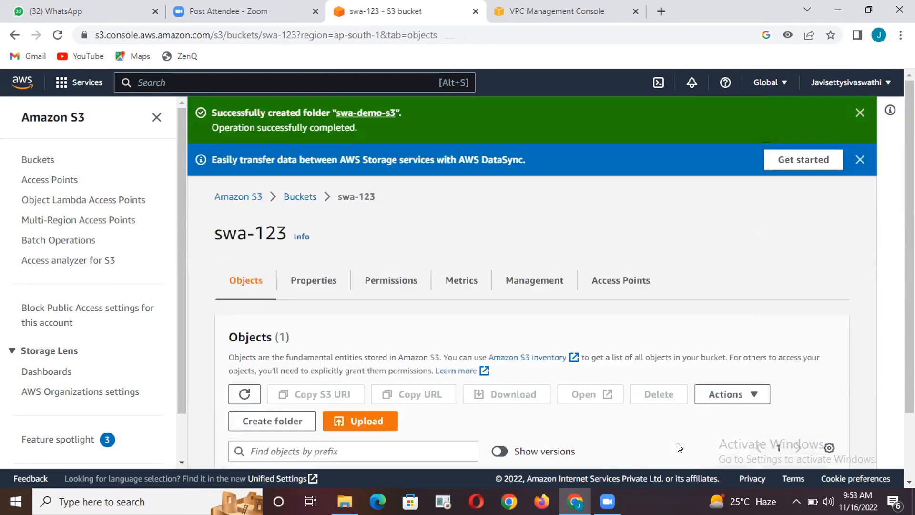
Open the swa-demo-s3 folder and start adding files for upload to it
scroll(422, 374, down, 2)
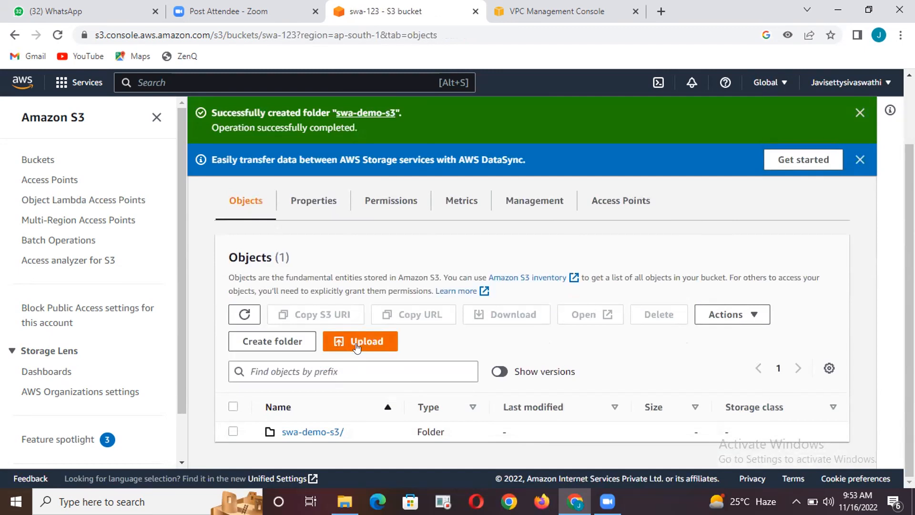
click(305, 431)
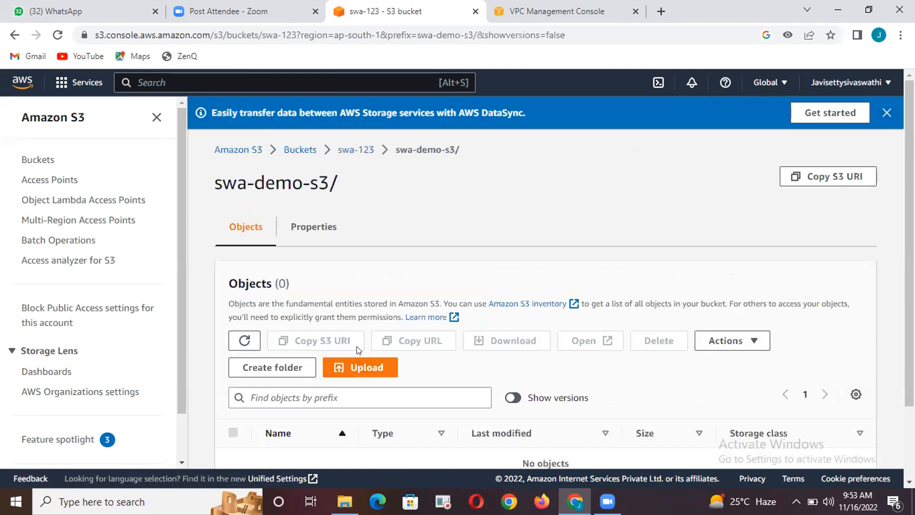
click(353, 369)
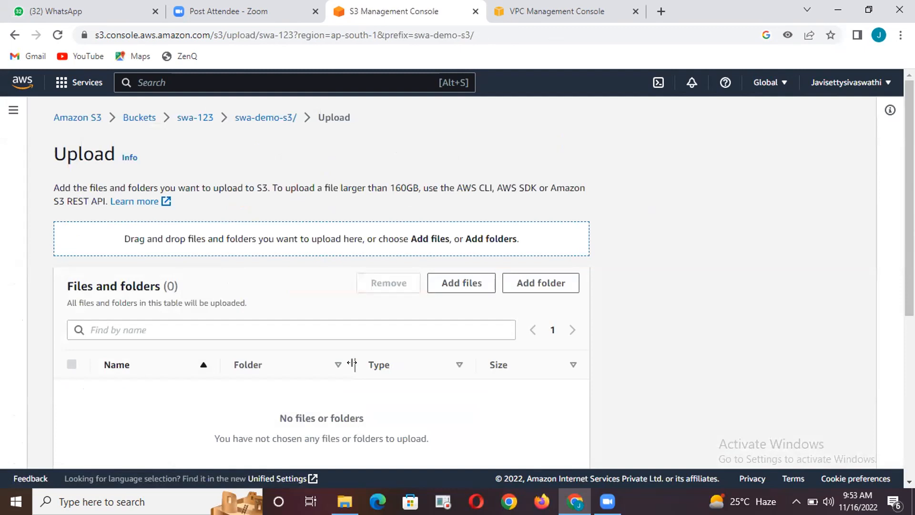
click(462, 282)
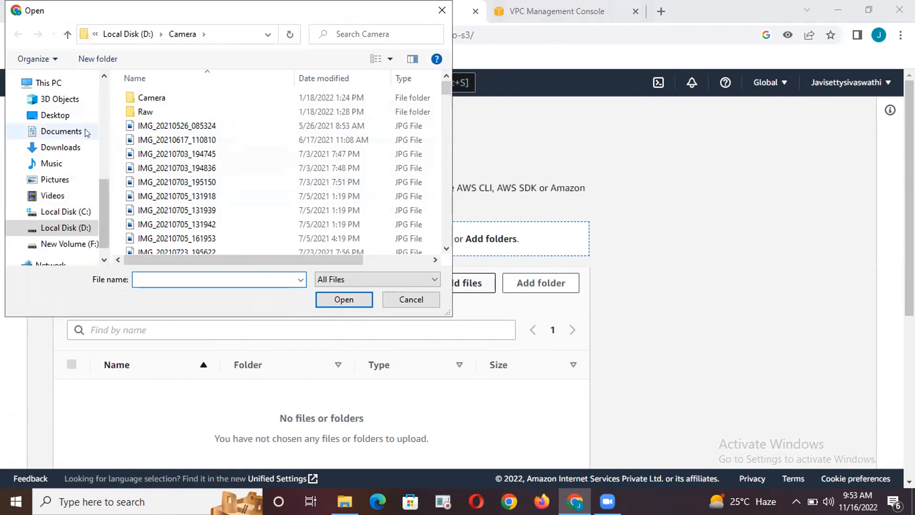
click(63, 146)
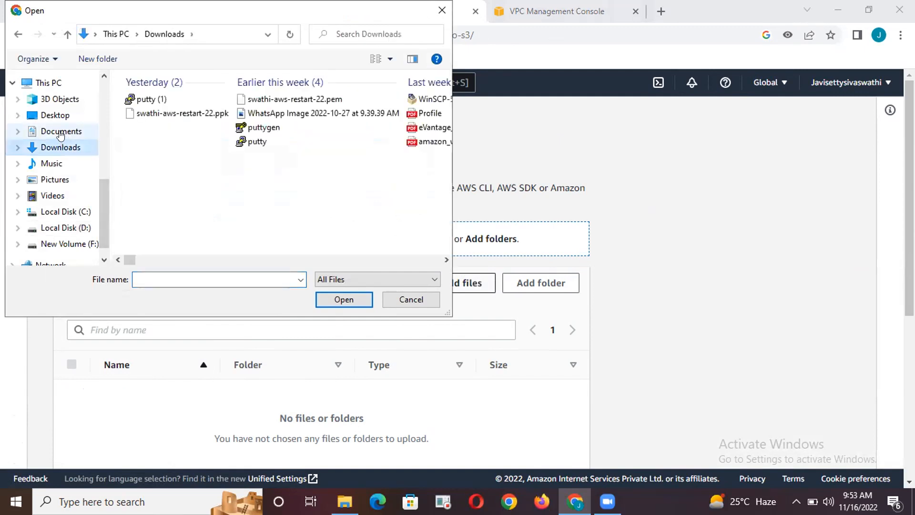
click(60, 134)
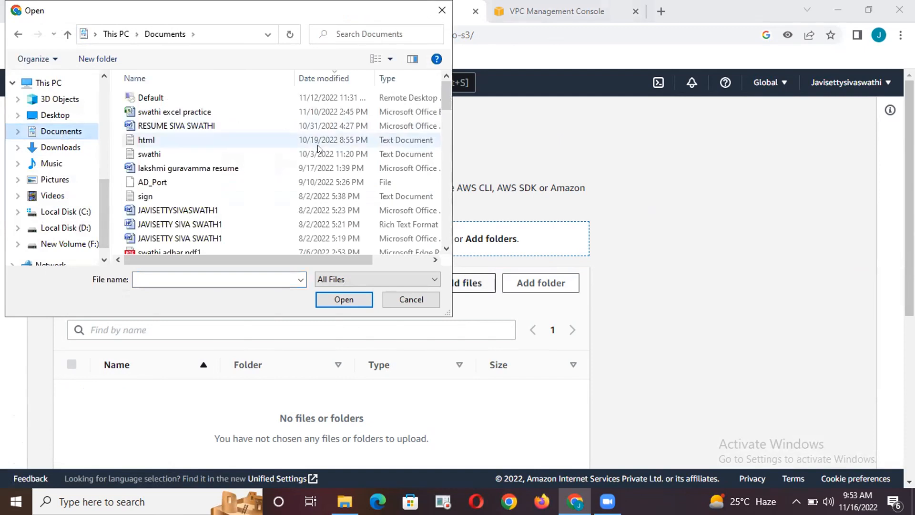
scroll(293, 176, down, 1)
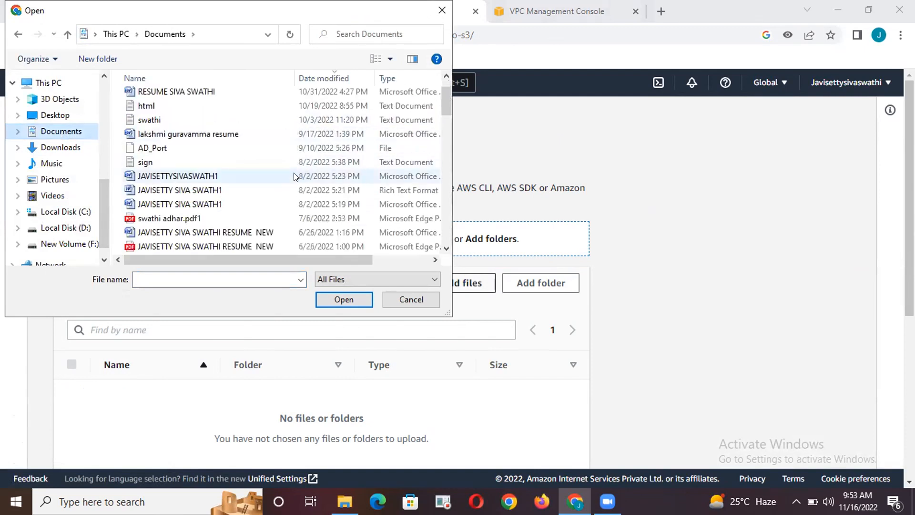
scroll(293, 176, down, 1)
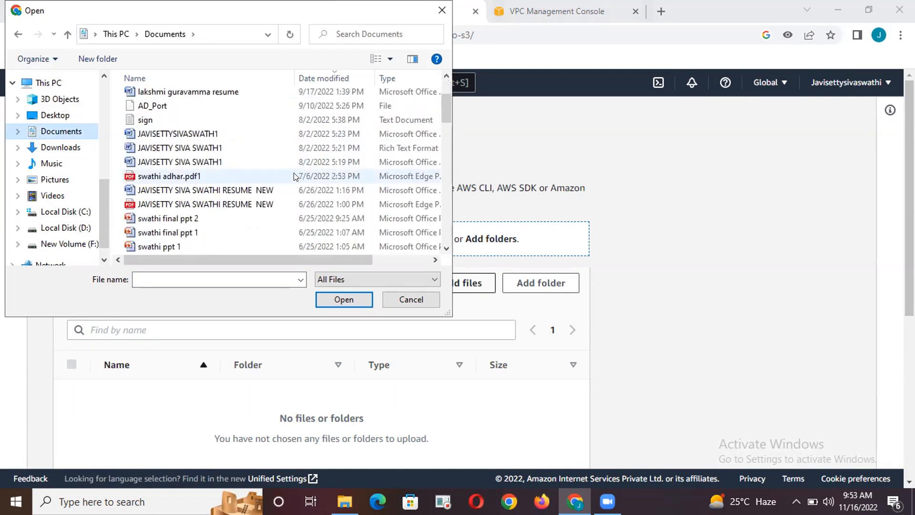
Choose happy birthday images.jpg from the Downloads folder and upload it to swa-demo-s3
click(61, 147)
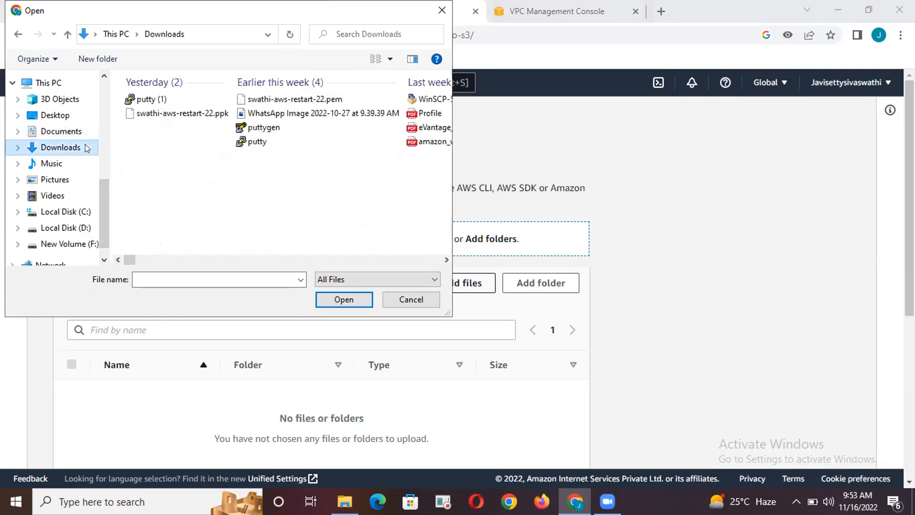
click(220, 274)
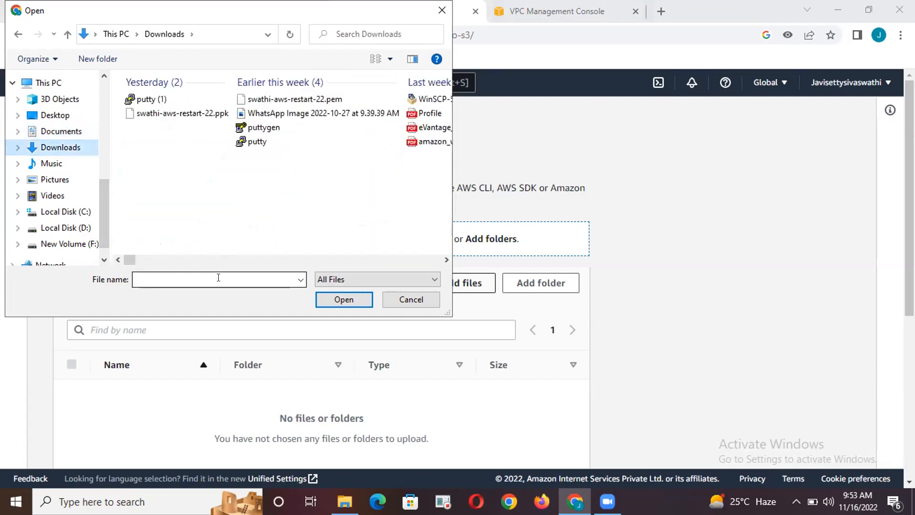
text(h)
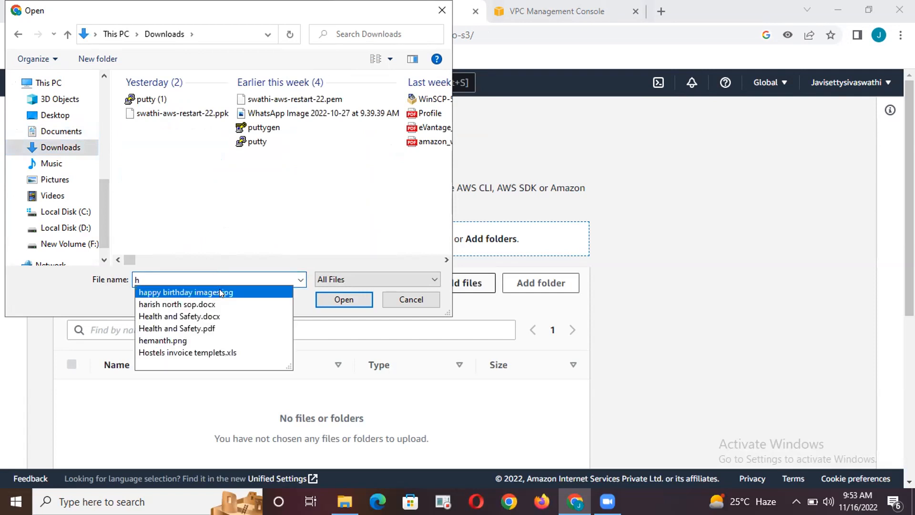
click(220, 292)
click(347, 302)
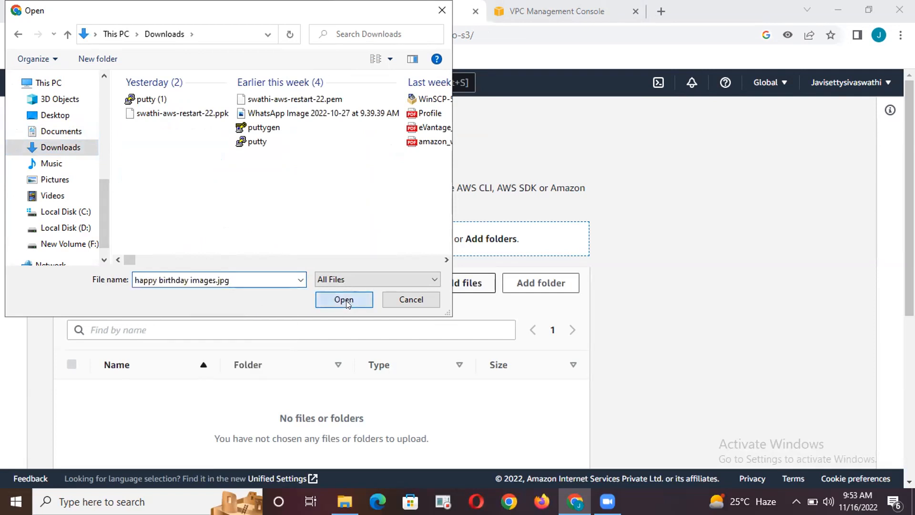
scroll(403, 317, down, 5)
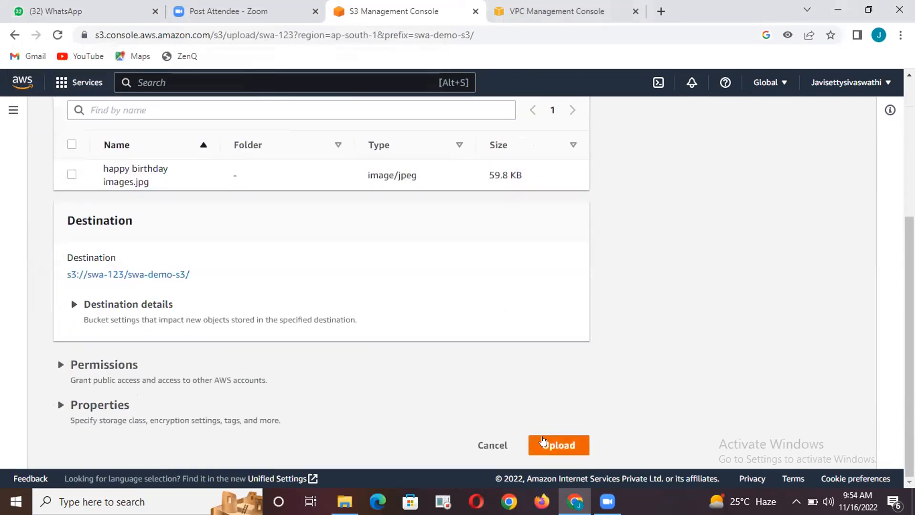
click(542, 440)
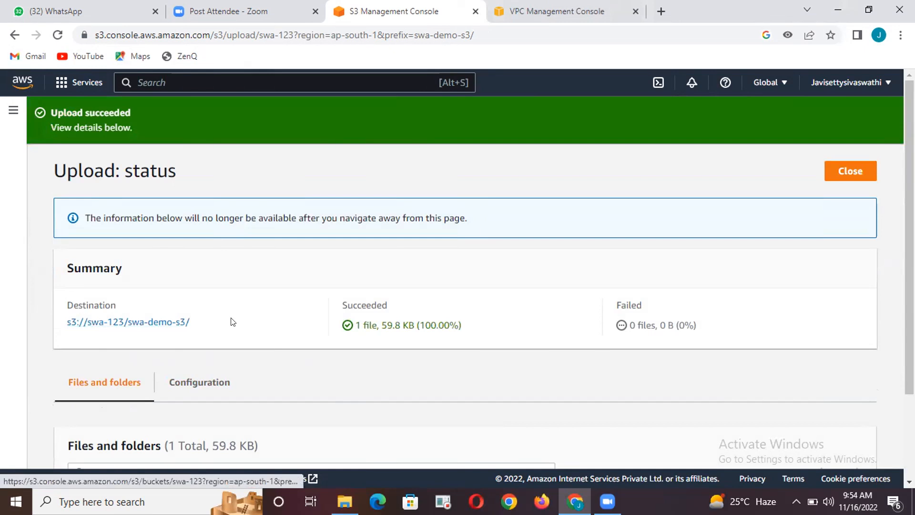
scroll(236, 326, down, 1)
scroll(236, 327, down, 1)
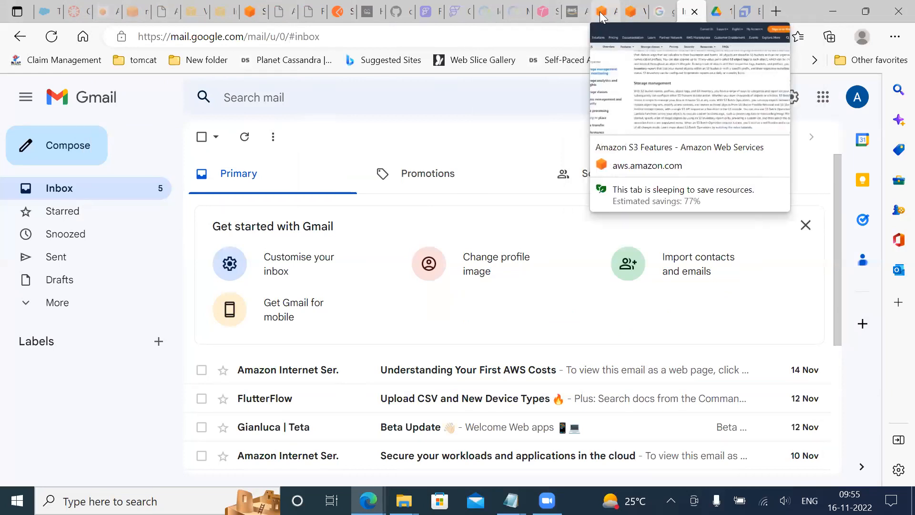
Return to the EC2 instances page, reload it, and open S3 from the Storage services
click(230, 17)
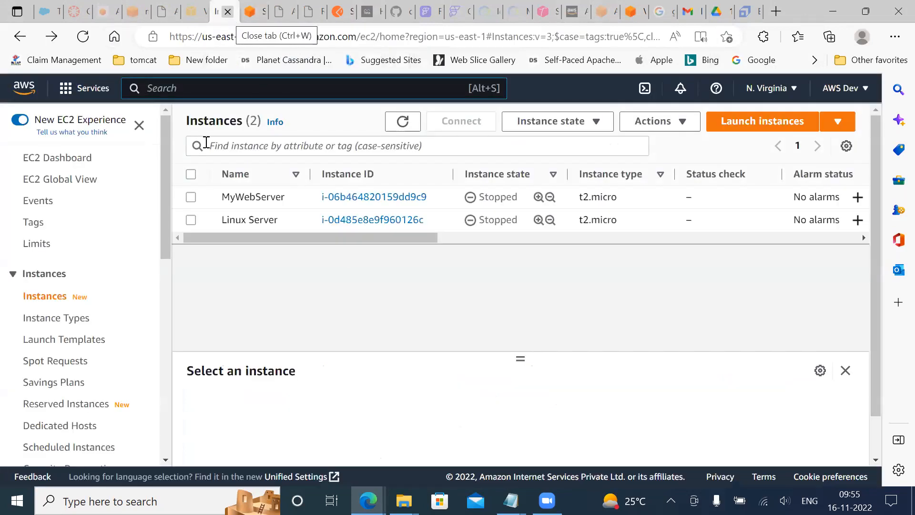
click(81, 38)
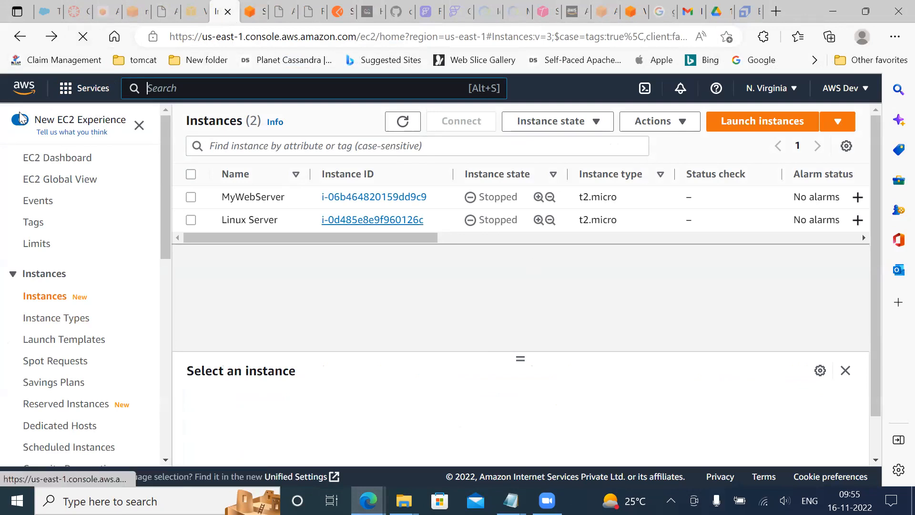
click(139, 125)
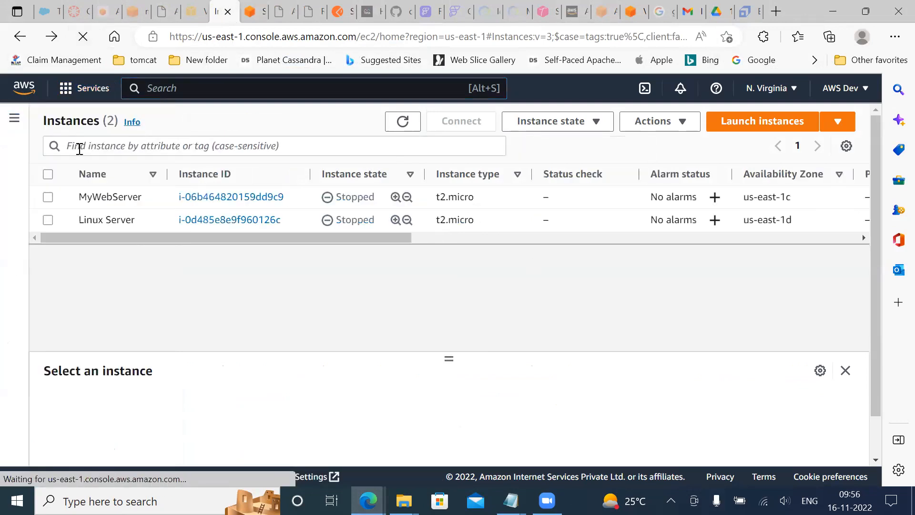
click(15, 123)
click(84, 88)
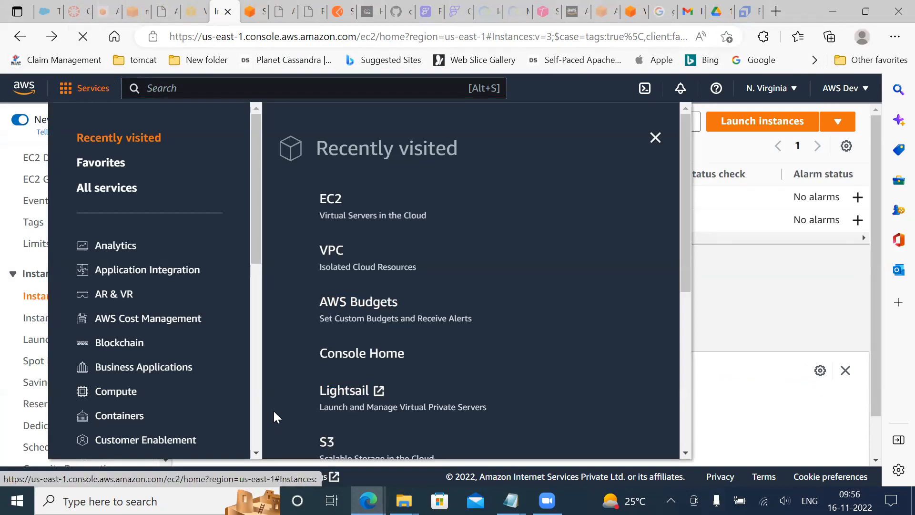
scroll(262, 343, down, 9)
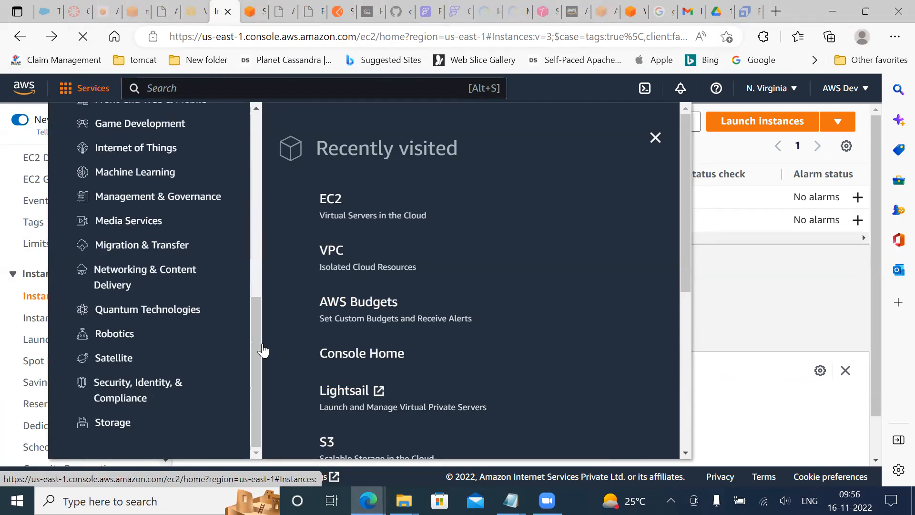
click(127, 422)
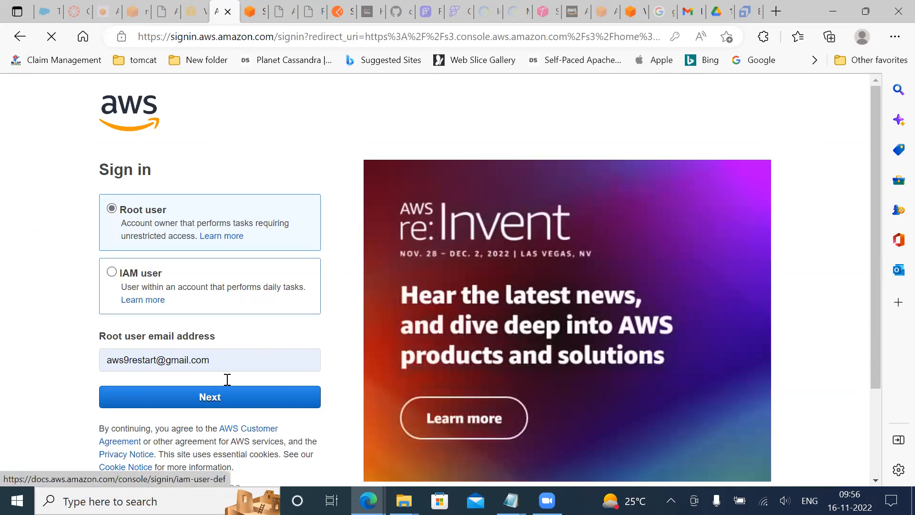
Sign in to AWS as the root user with the prefilled email address and the saved account password
click(205, 397)
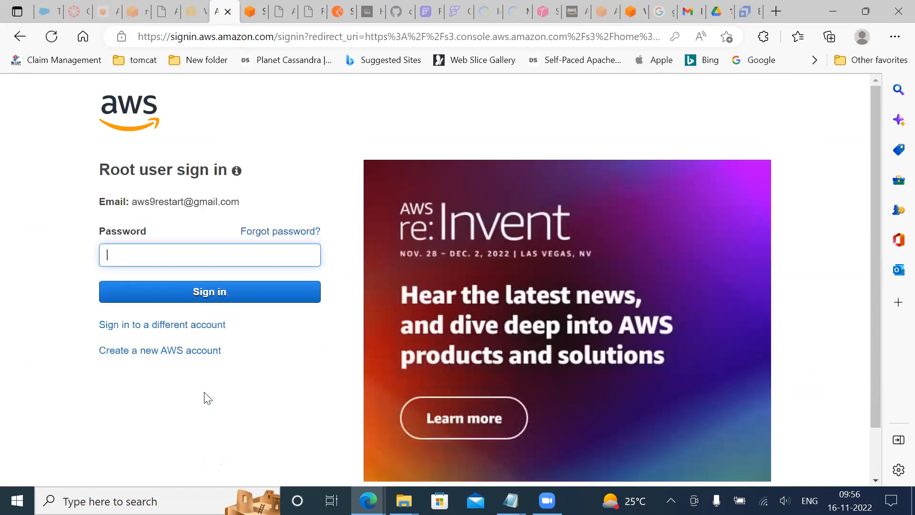
click(199, 256)
click(175, 309)
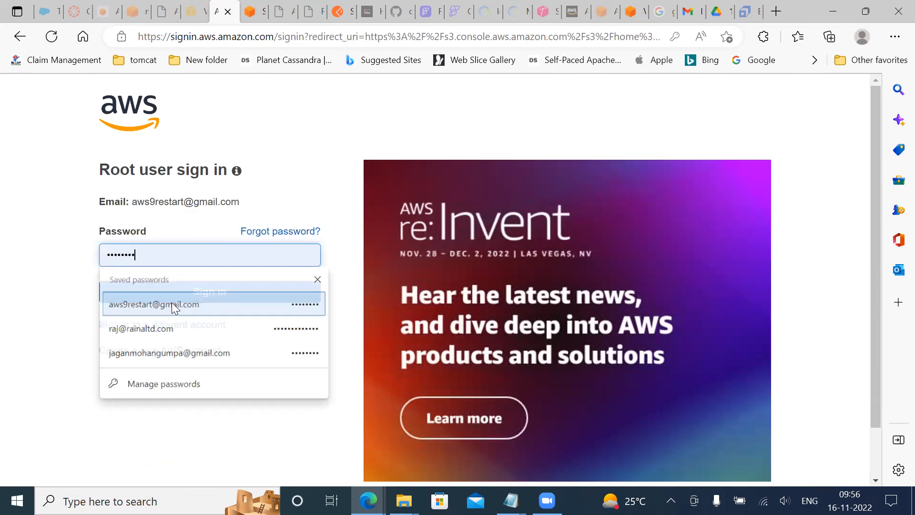
click(217, 294)
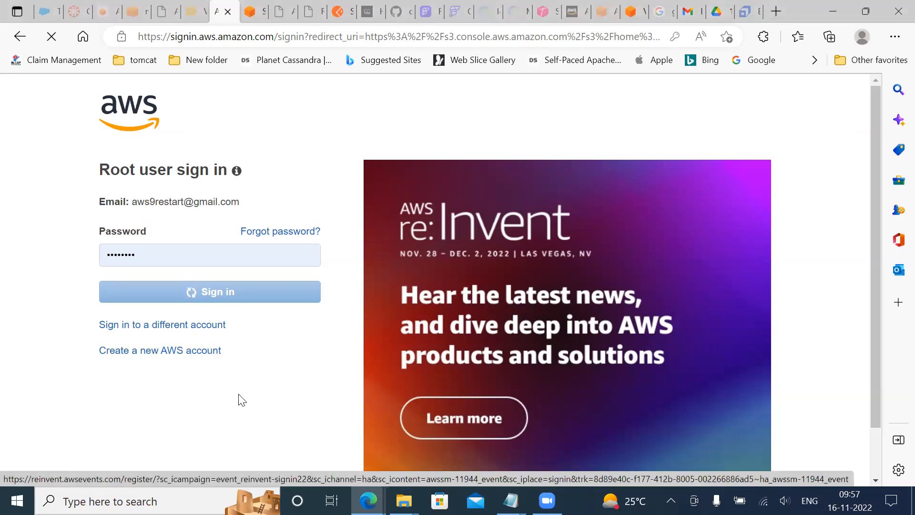
Check the Wi-Fi connection and the Google Drive 11-2022 folder page while the AWS sign-in is loading
scroll(248, 369, down, 2)
scroll(248, 369, up, 2)
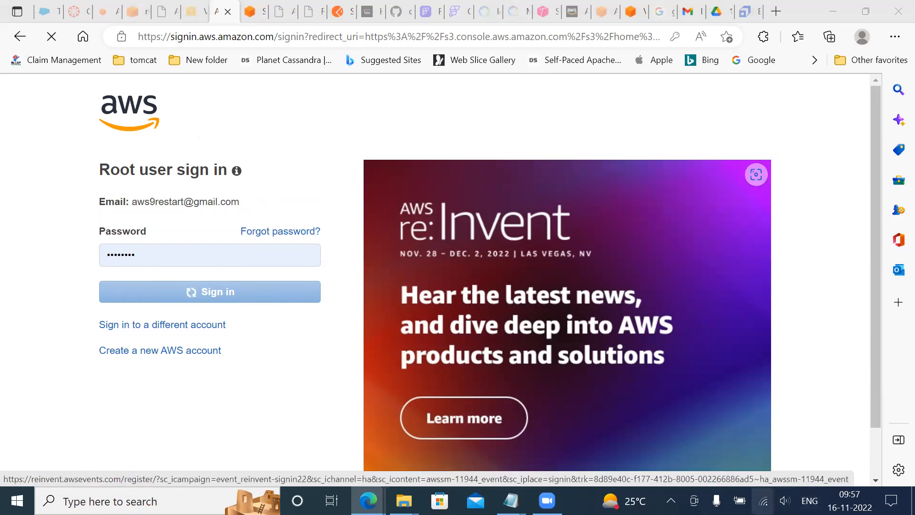
click(763, 501)
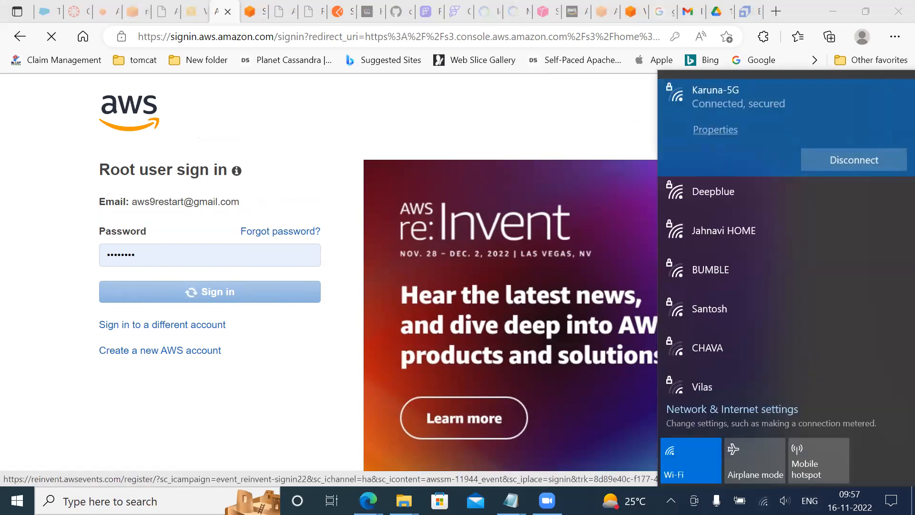
click(763, 501)
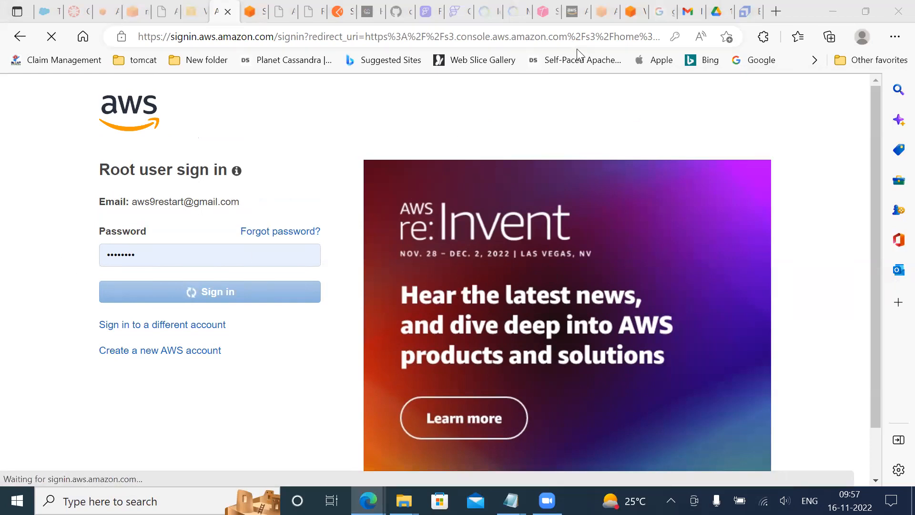
click(713, 11)
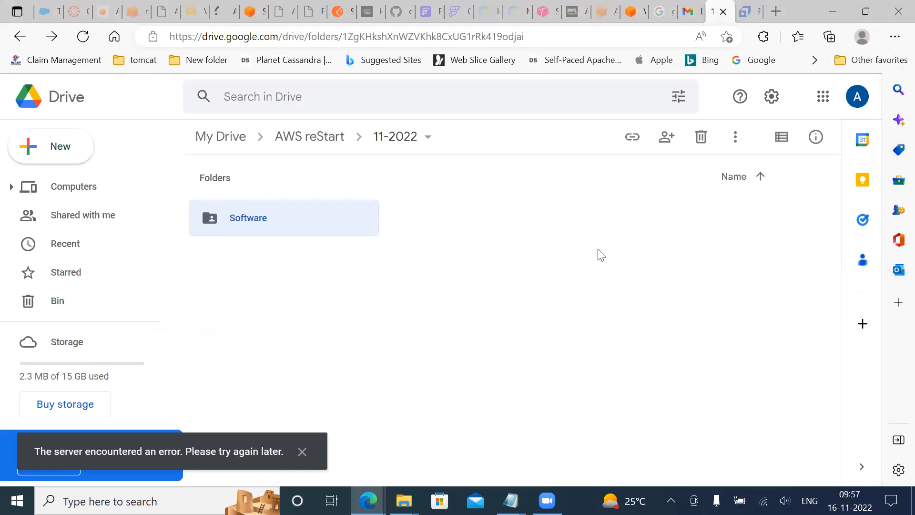
click(491, 261)
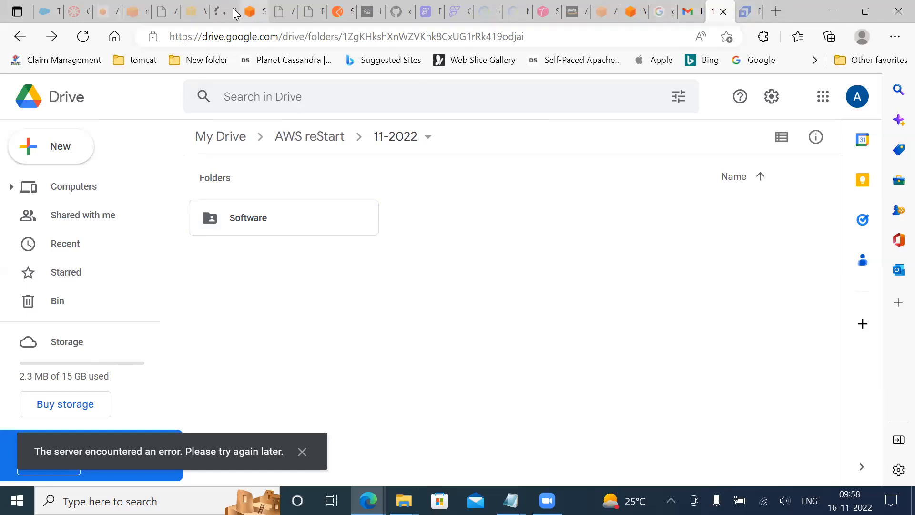
Reload the signed-out VPC security group page and open the S3 bucket list from the recently visited services
click(193, 19)
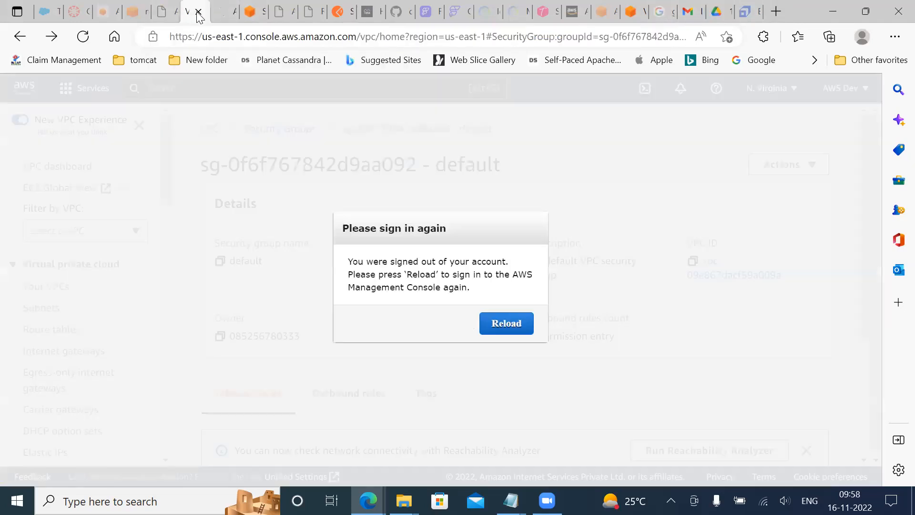
click(504, 321)
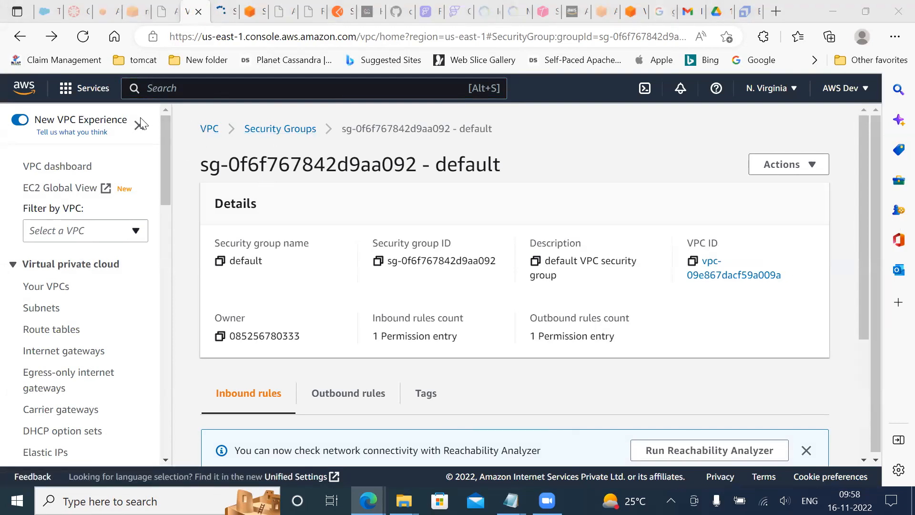
click(85, 88)
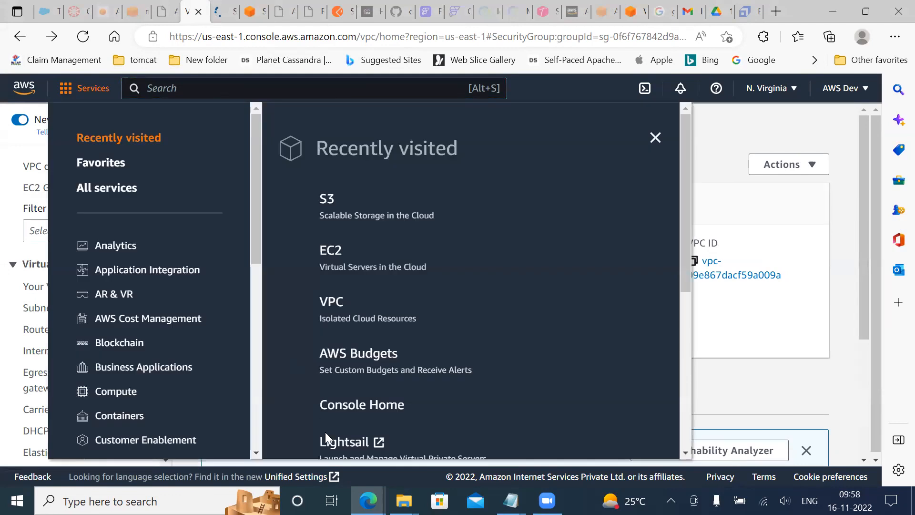
click(323, 251)
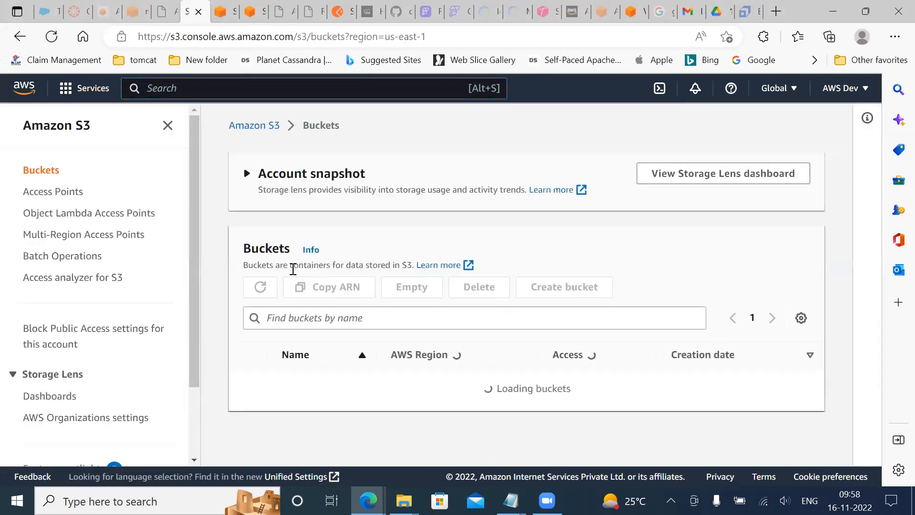
Open the my-bucket-aws-demo-151122 bucket and view its list of objects
scroll(295, 271, down, 1)
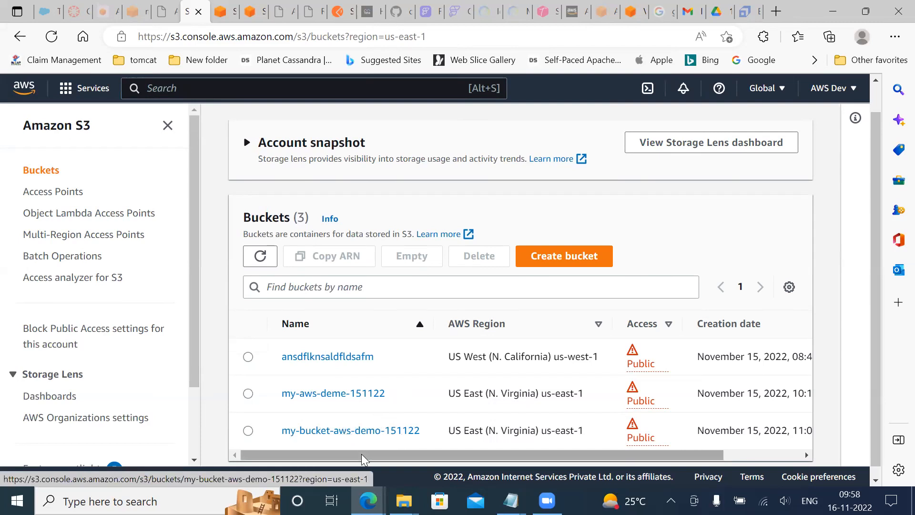
scroll(412, 415, down, 1)
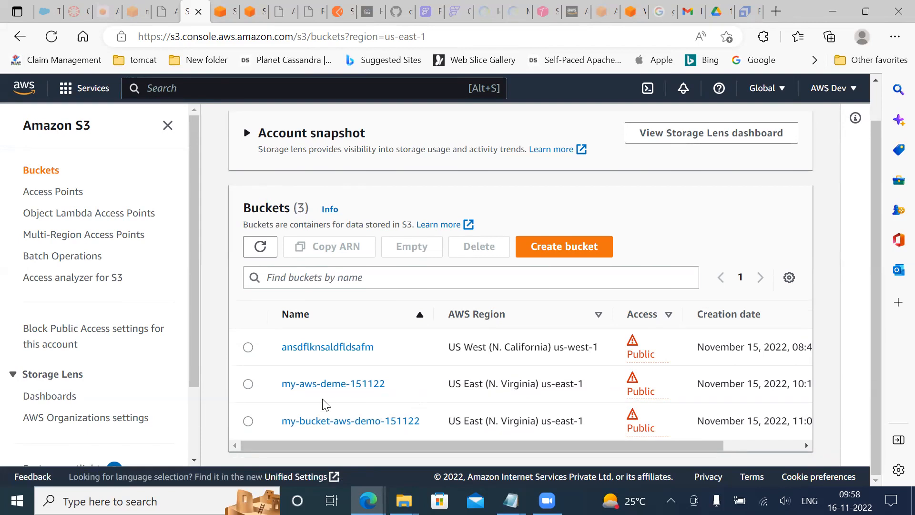
click(348, 424)
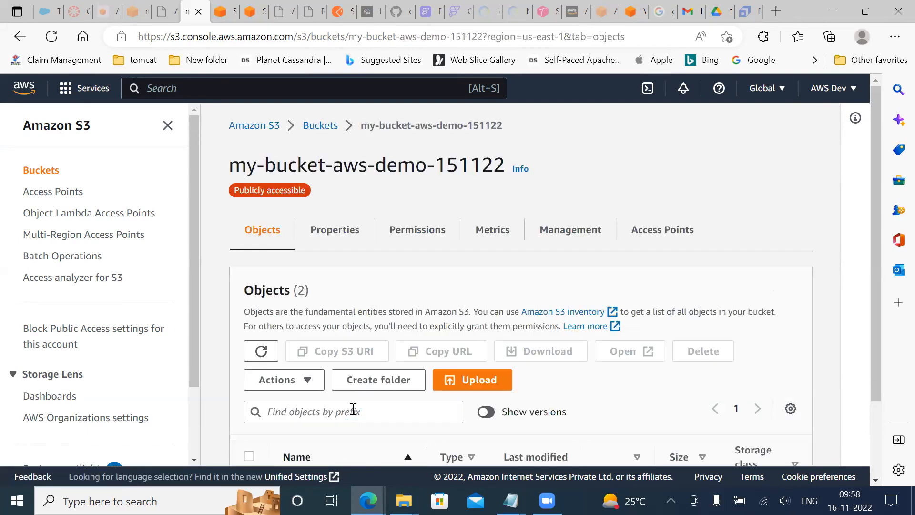
scroll(352, 411, down, 2)
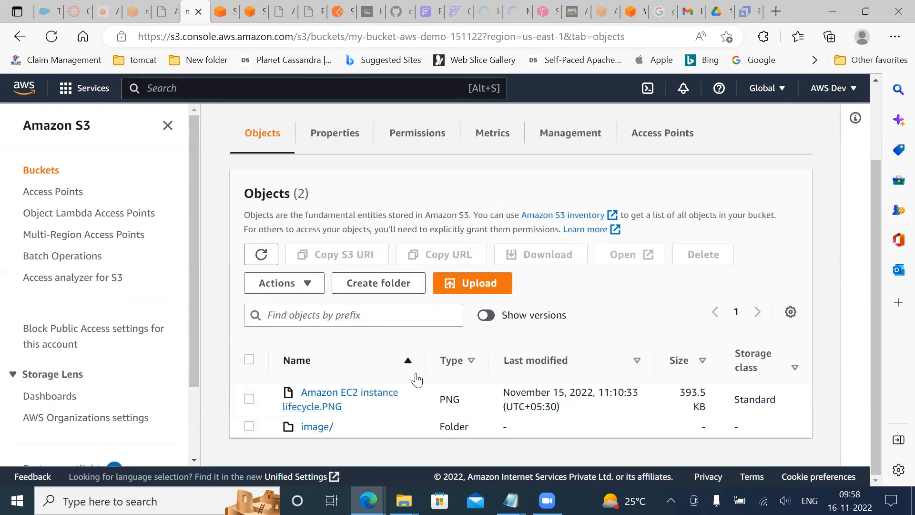
Look into the image folder of the bucket and return to the bucket's object list
click(317, 427)
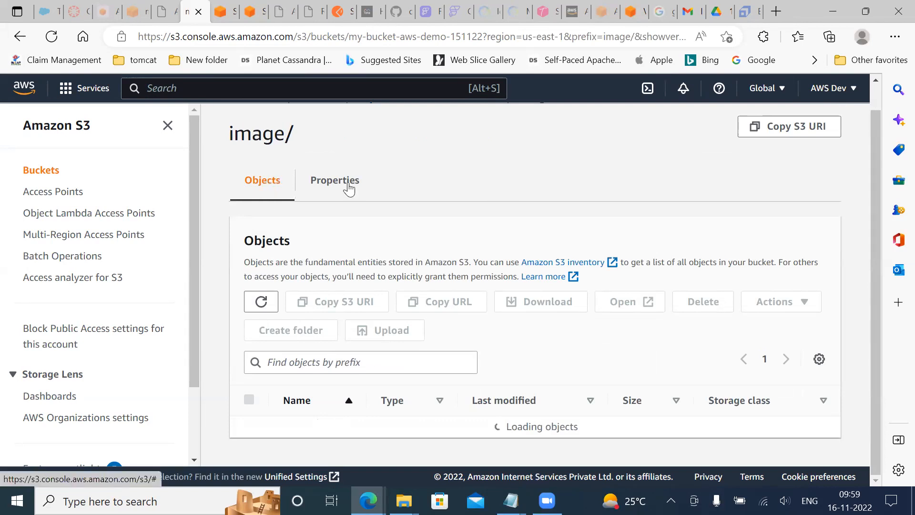
scroll(369, 286, up, 1)
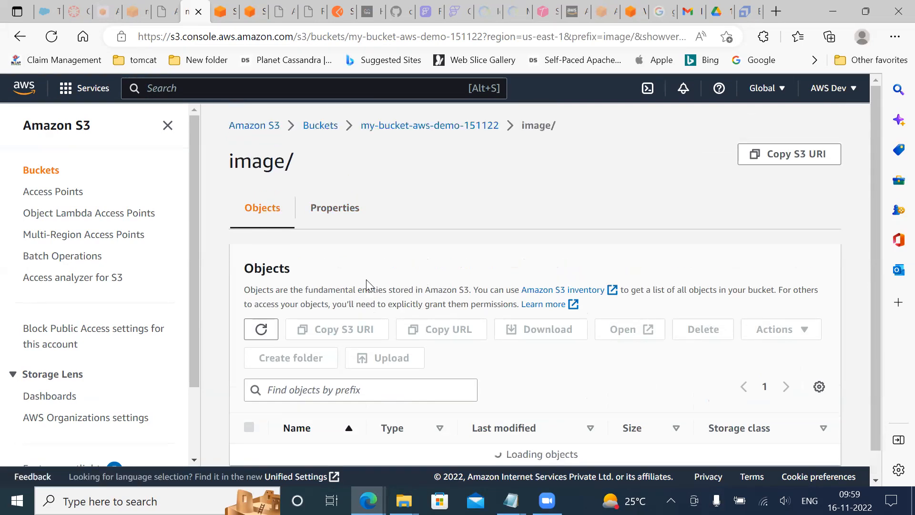
click(455, 128)
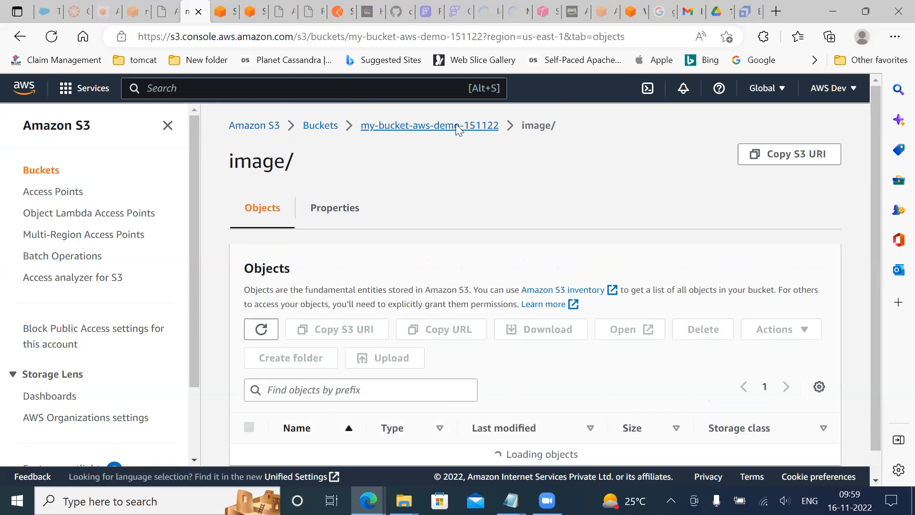
Turn on the display of object versions and highlight the version ID of Amazon EC2 instance lifecycle.PNG
scroll(497, 408, down, 1)
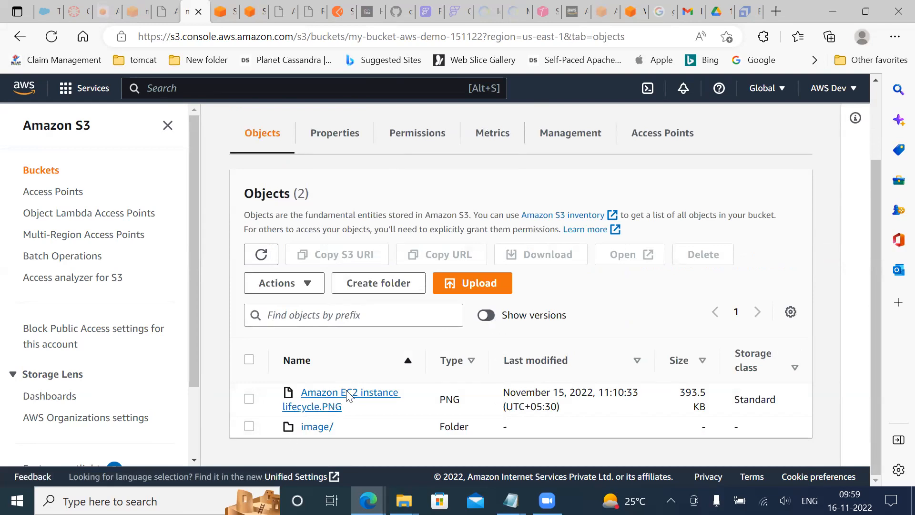
click(485, 316)
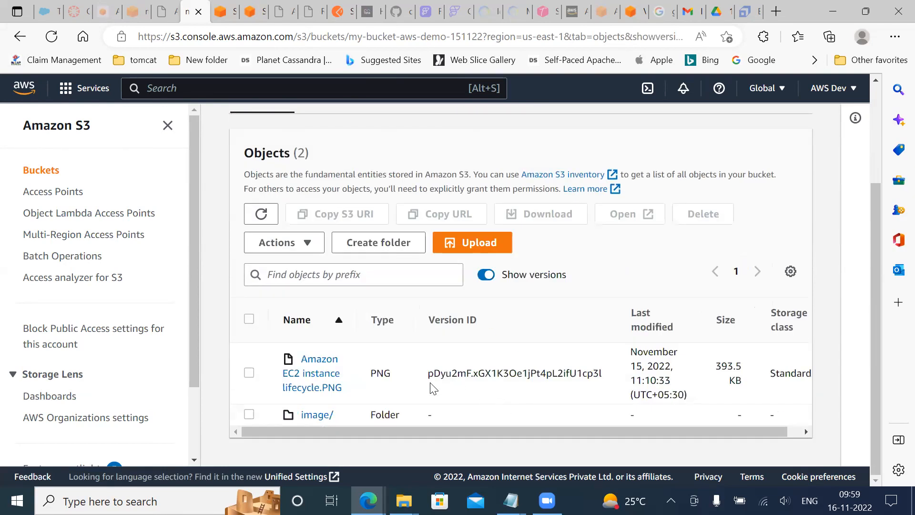
drag(428, 378, 612, 375)
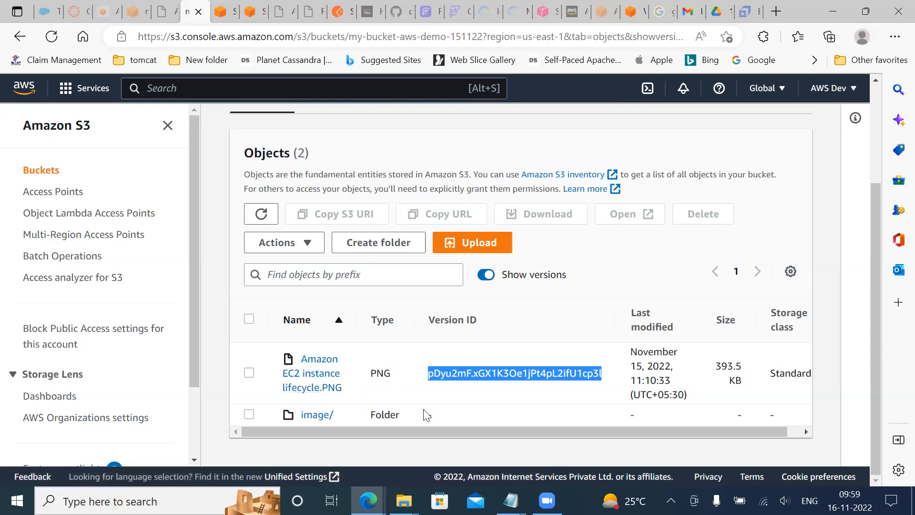
Switch to the Windows desktop and select the Amazon EC2 instance lifecycle image file
click(403, 500)
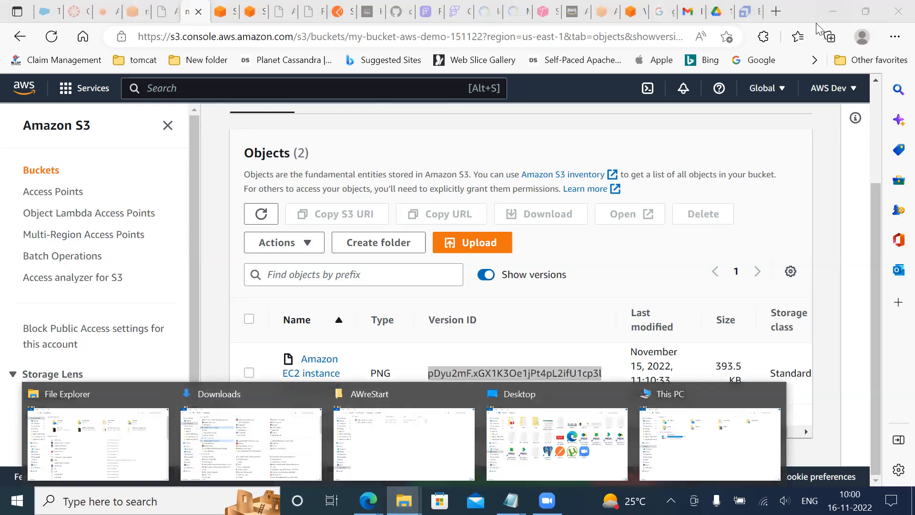
key(super+d)
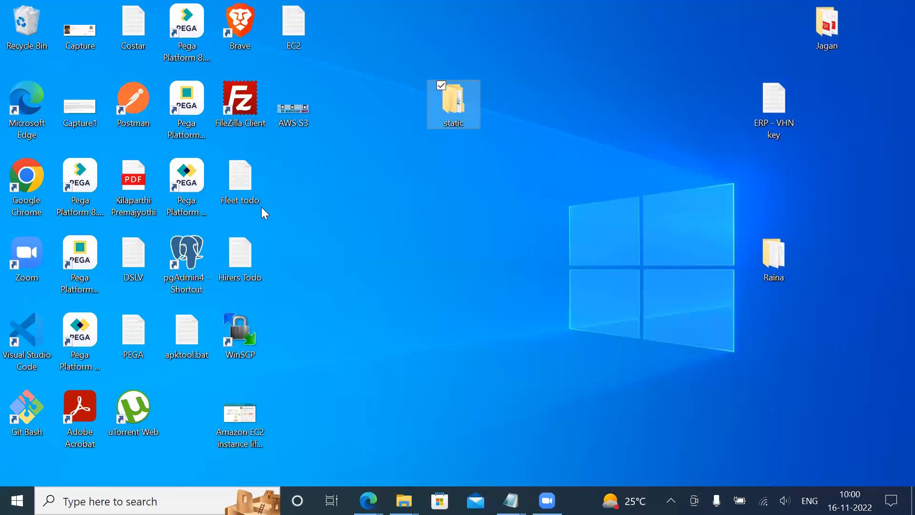
click(241, 413)
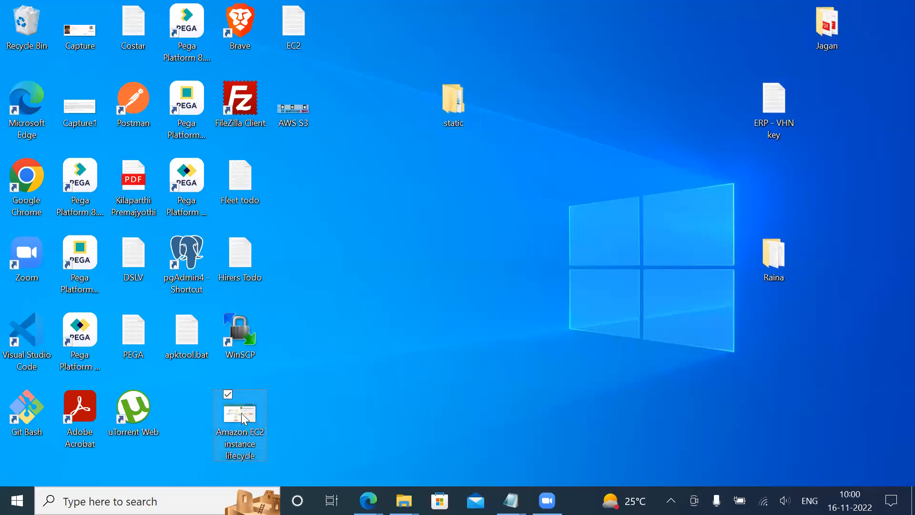
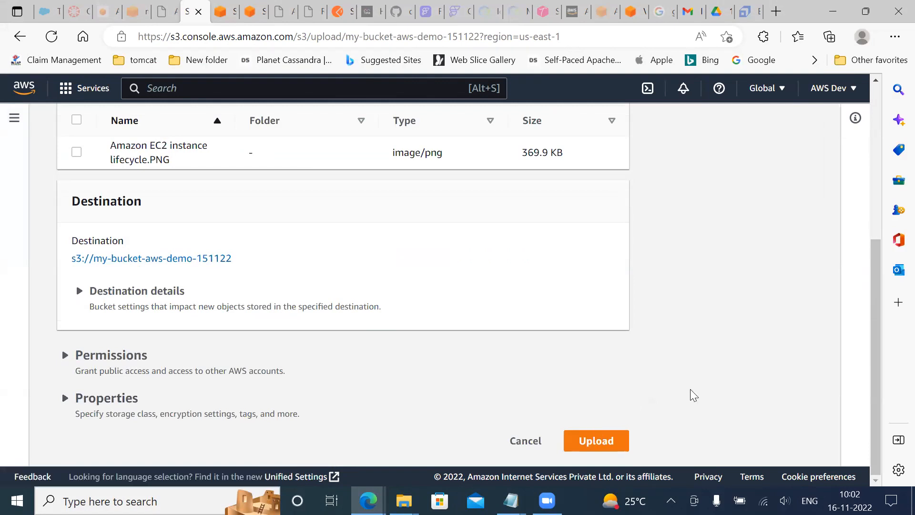
Upload Amazon EC2 instance lifecycle.PNG to the my-bucket-aws-demo-151122 bucket and close the upload status page
click(596, 442)
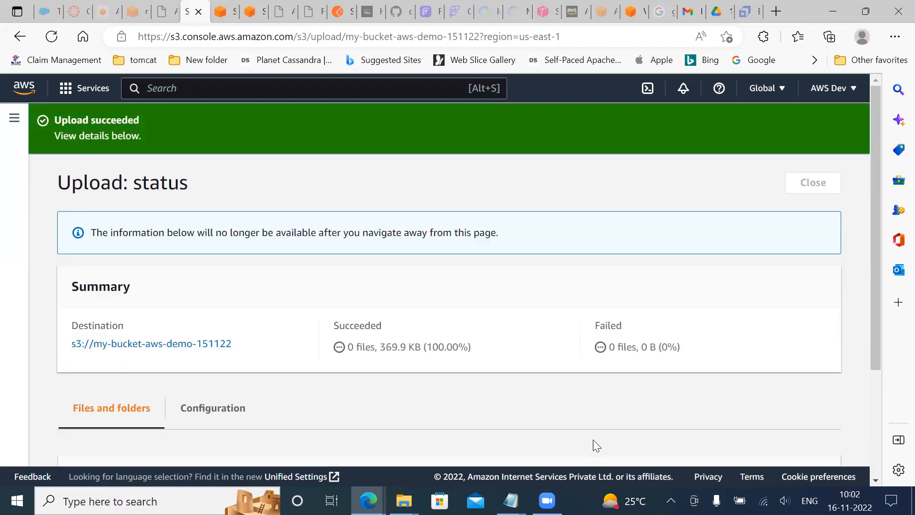
click(811, 181)
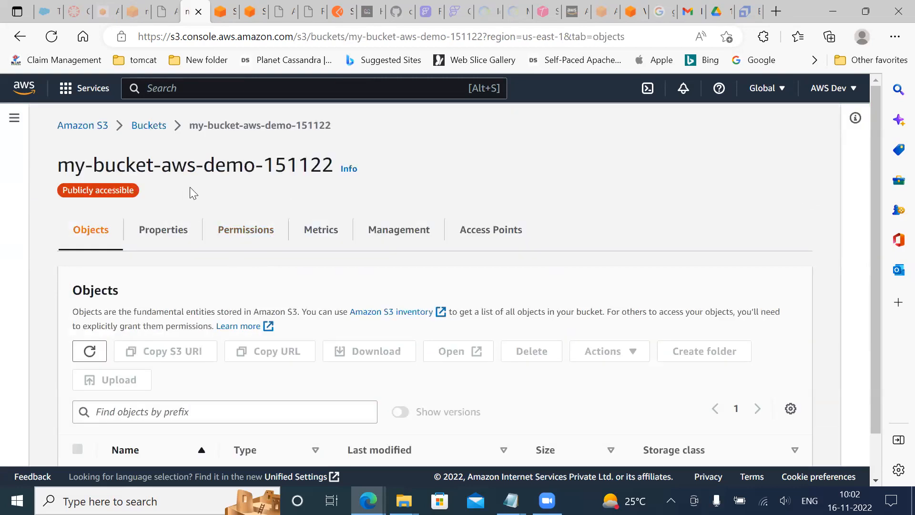
Turn on the display of object versions in the bucket's object list
scroll(366, 391, down, 2)
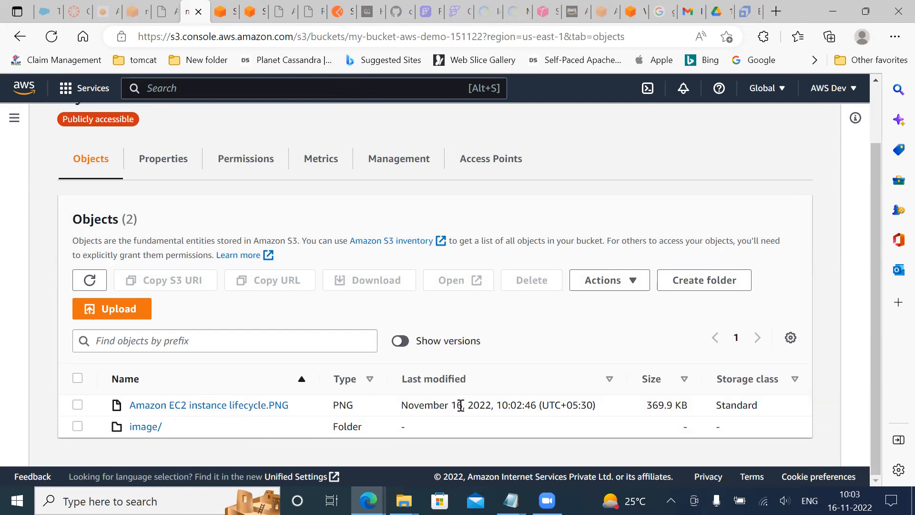
click(400, 341)
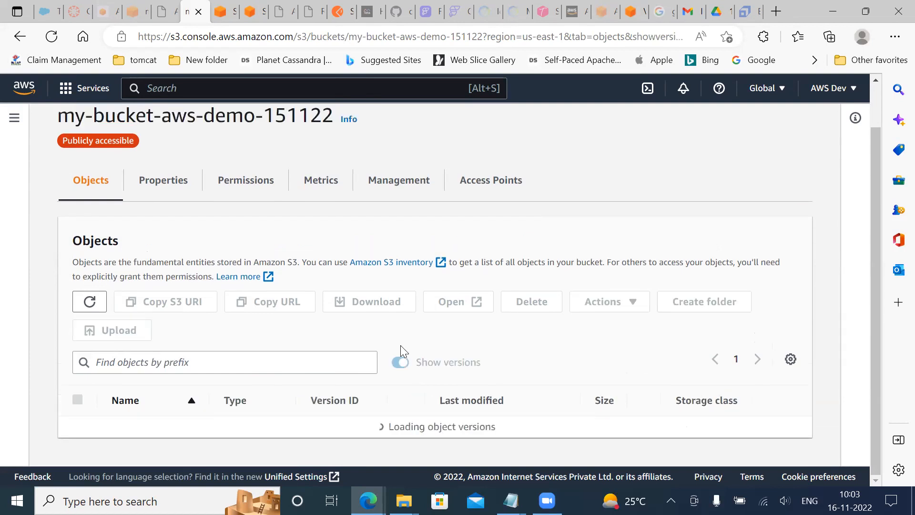
scroll(430, 344, down, 2)
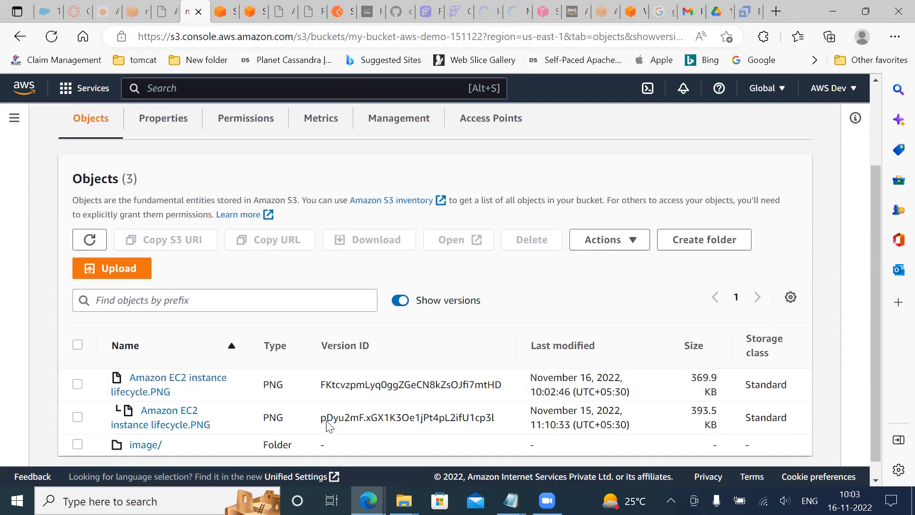
scroll(327, 422, down, 1)
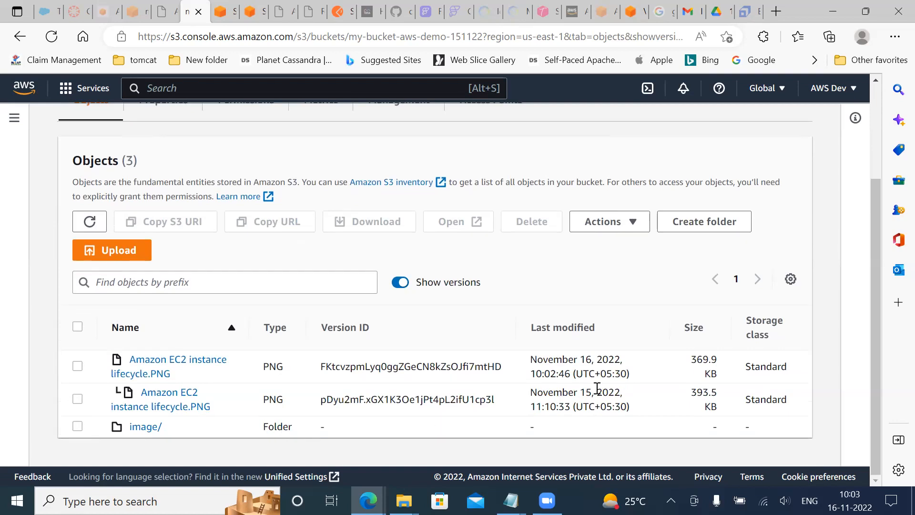
Highlight the modification dates of both Amazon EC2 instance lifecycle.PNG versions and the older version's ID
drag(530, 392, 620, 393)
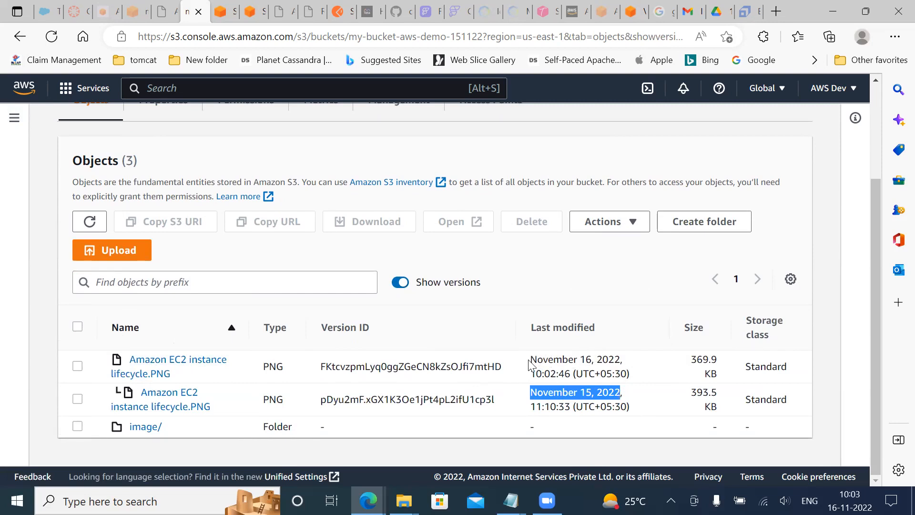
drag(532, 359, 625, 361)
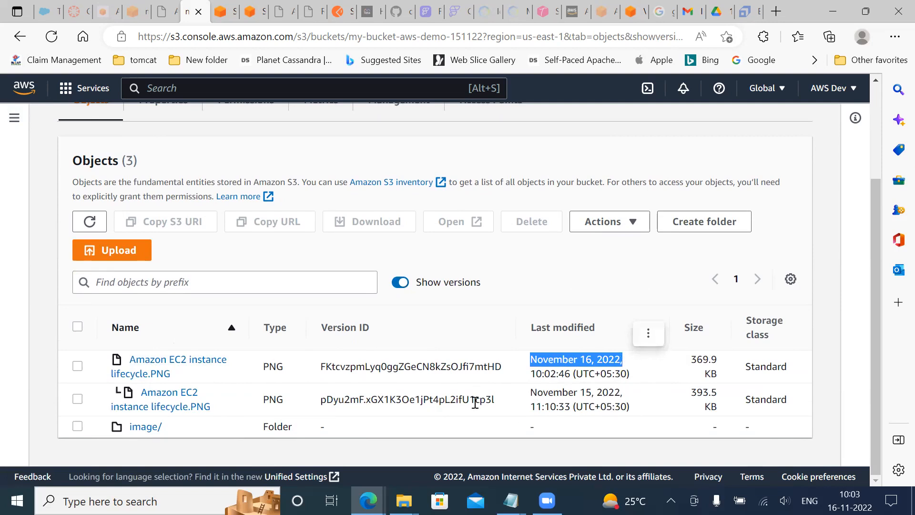
drag(494, 399, 322, 400)
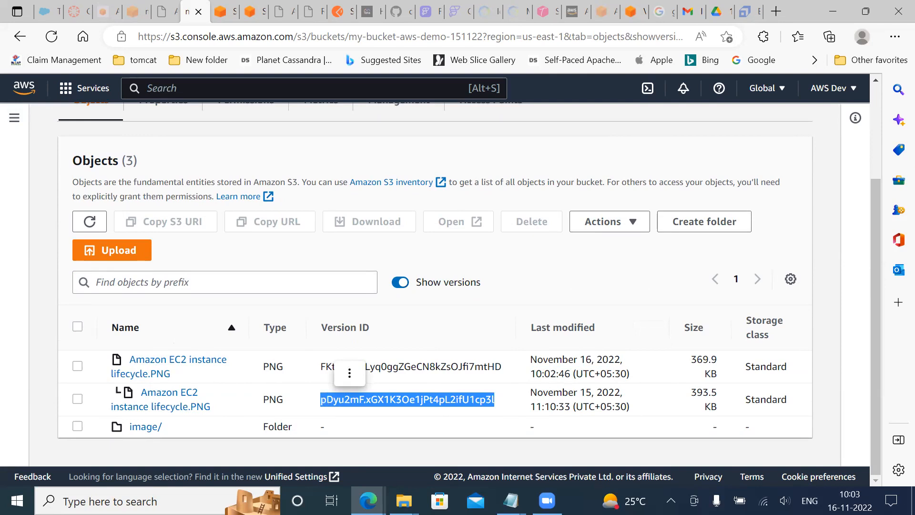
Switch to Google Drive and create a shared Google Docs document in the Software folder of 11-2022
click(715, 11)
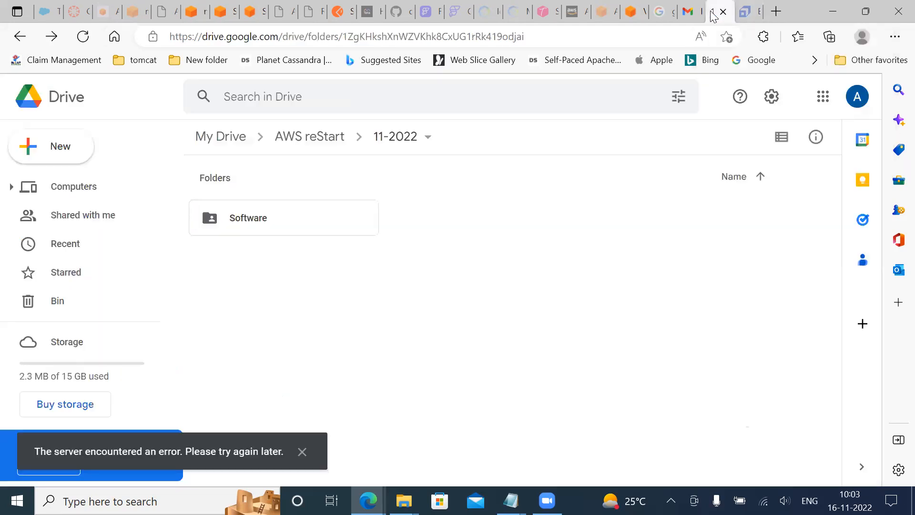
double_click(259, 221)
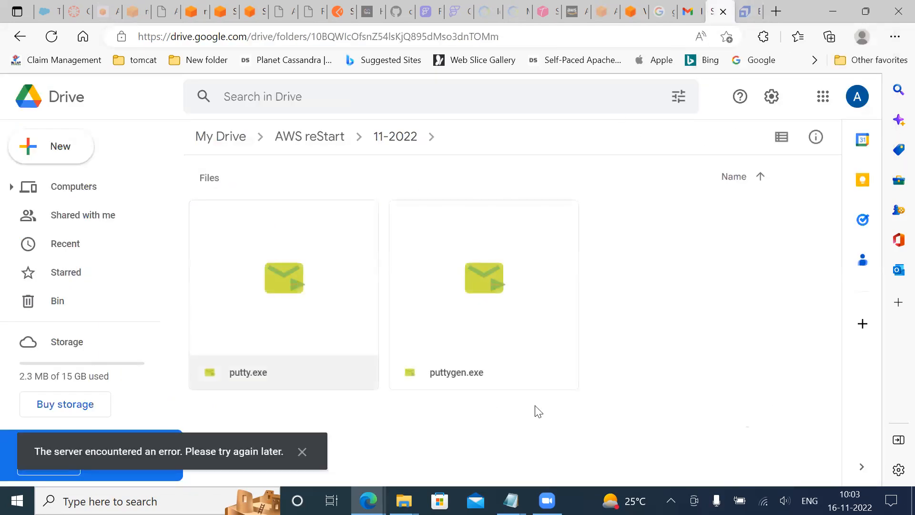
right_click(697, 336)
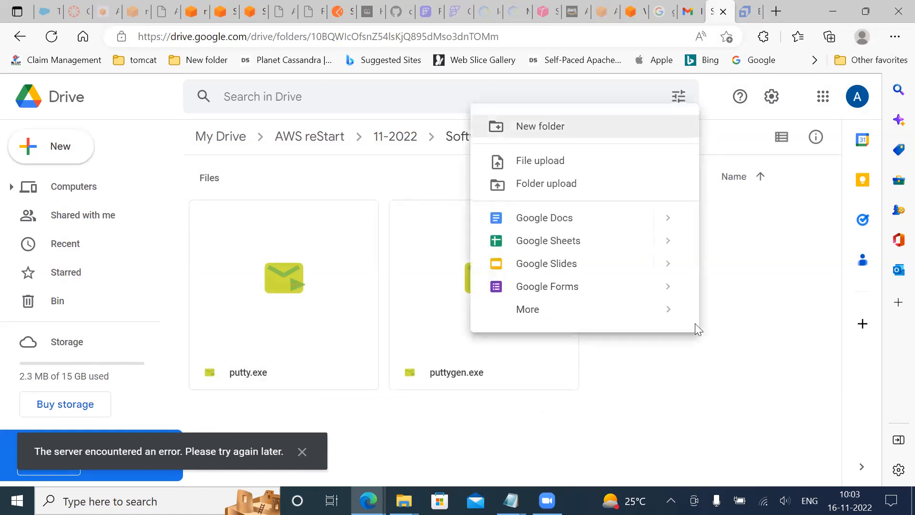
click(539, 216)
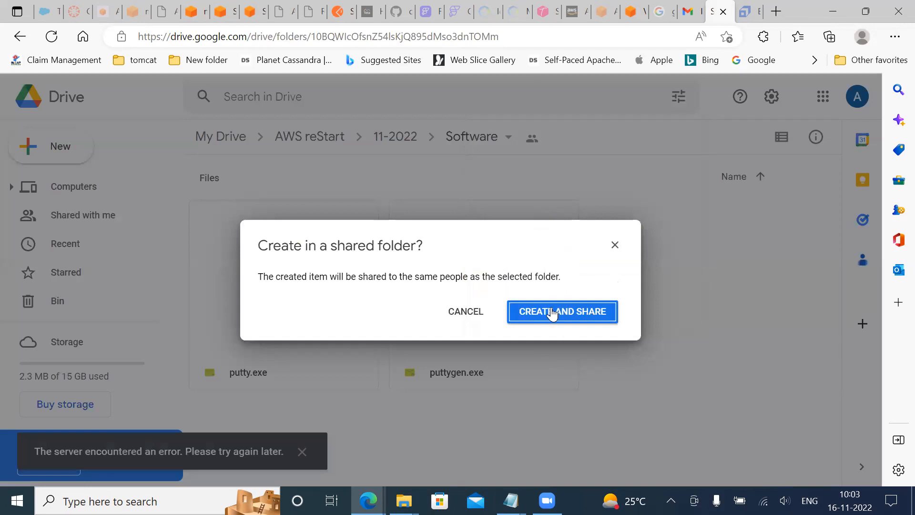
click(552, 314)
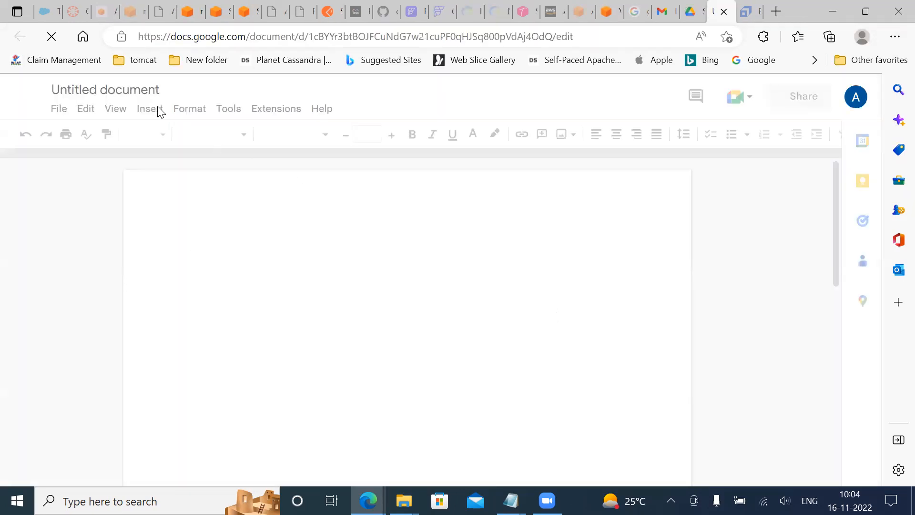
Name the new document Demo
click(130, 89)
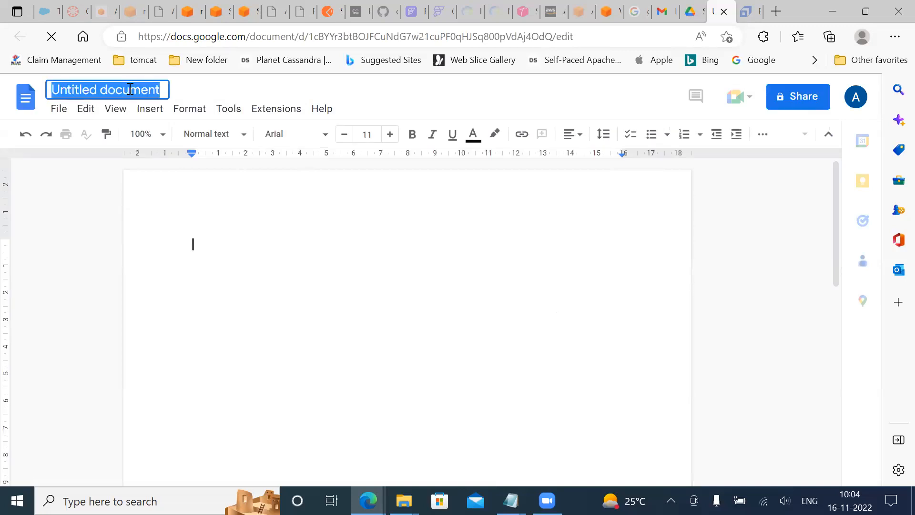
text(D)
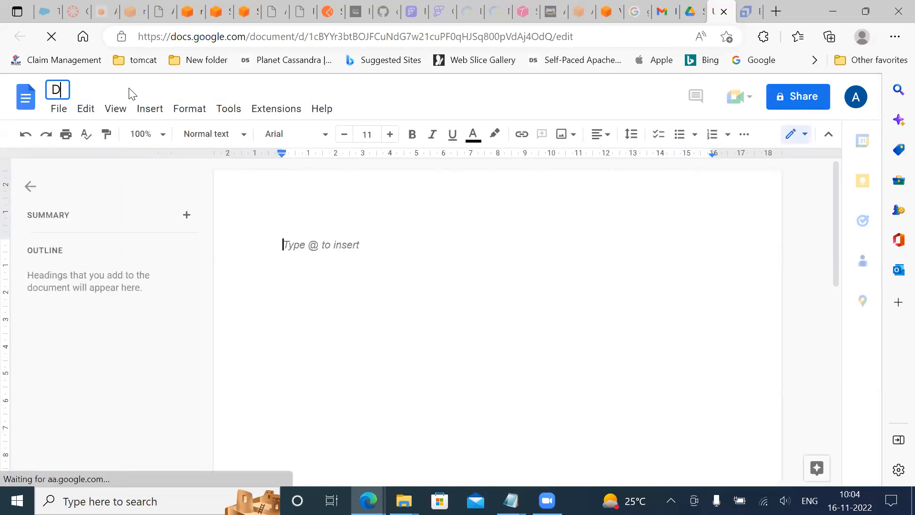
text(eome)
key(BackSpace)
key(BackSpace)
key(BackSpace)
key(BackSpace)
text(emo)
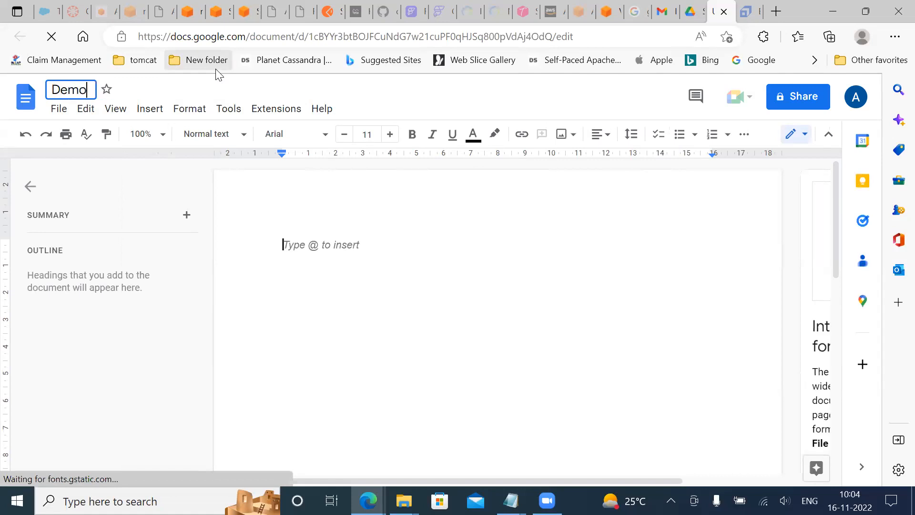
Write "Hi" and "demo" on separate lines in the document body
click(448, 312)
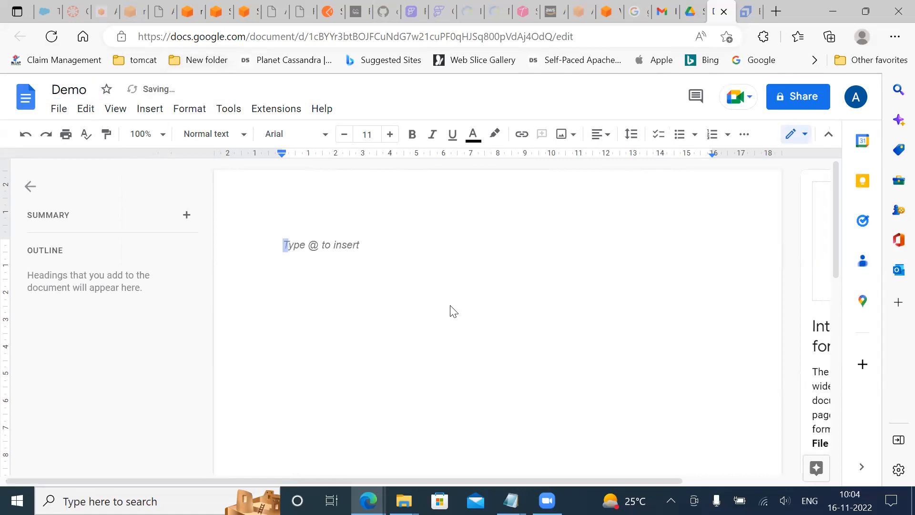
text(hi)
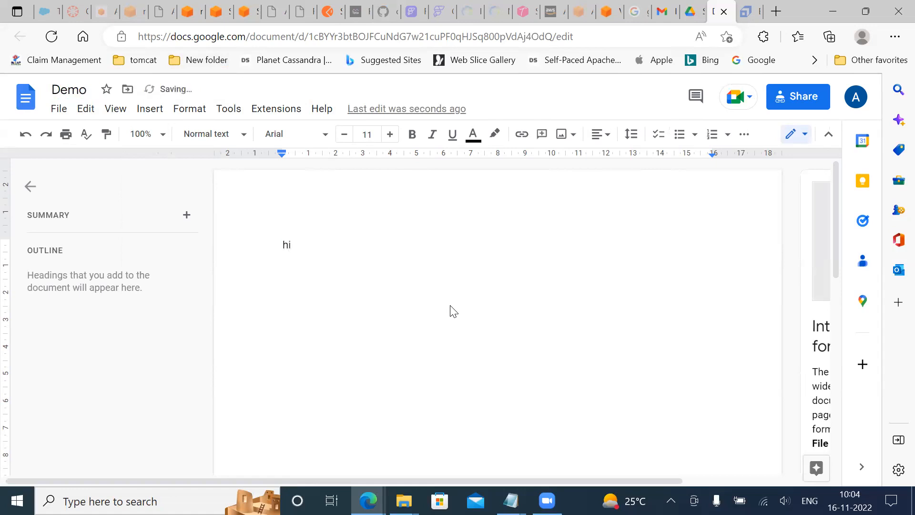
key(Return)
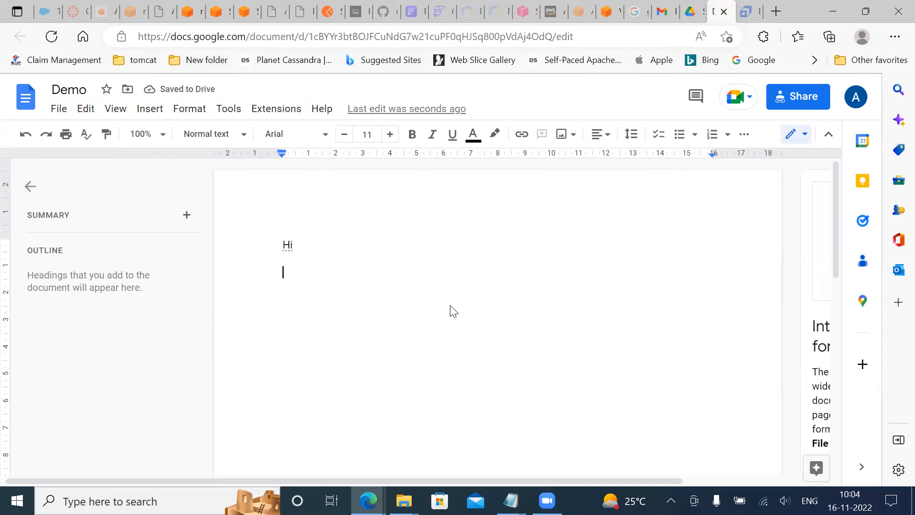
text(dmoe)
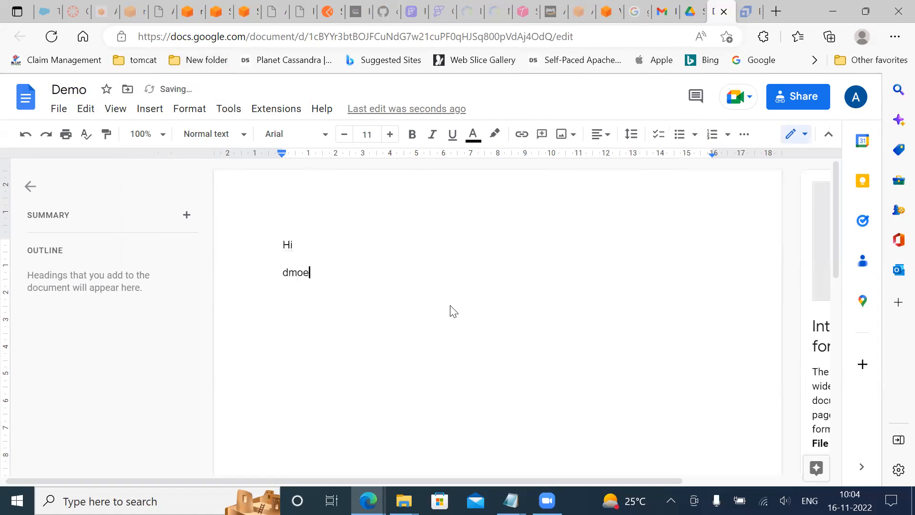
key(BackSpace)
key(BackSpace)
key(BackSpace)
text(emo)
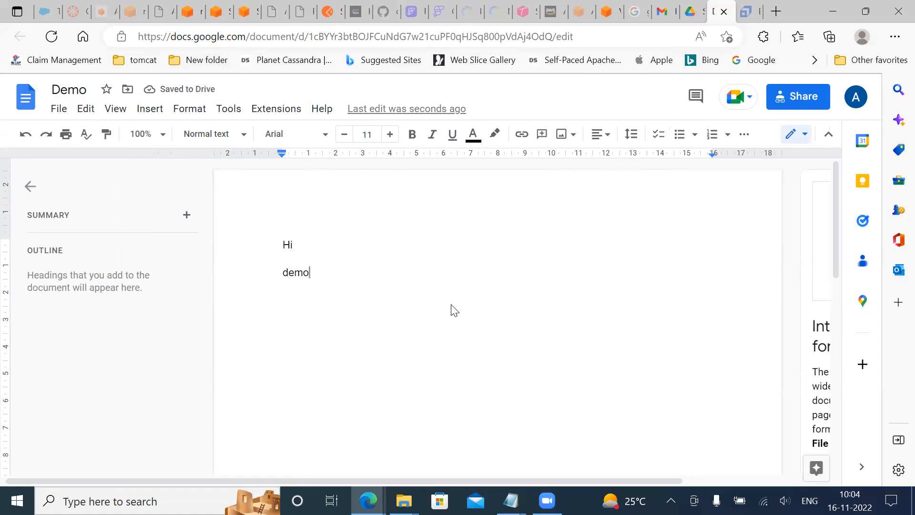
Open the version history, compare the earlier version with the current one, and check the options offered for the current version
click(393, 112)
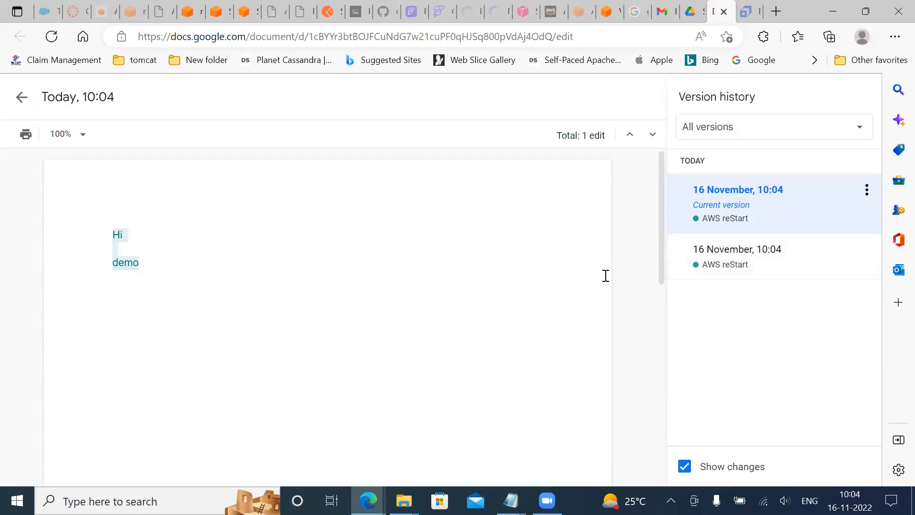
click(726, 251)
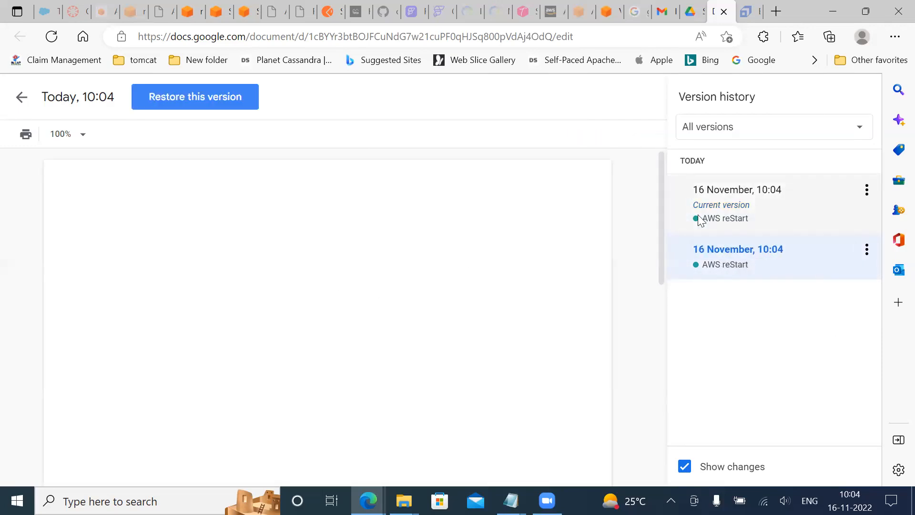
click(714, 204)
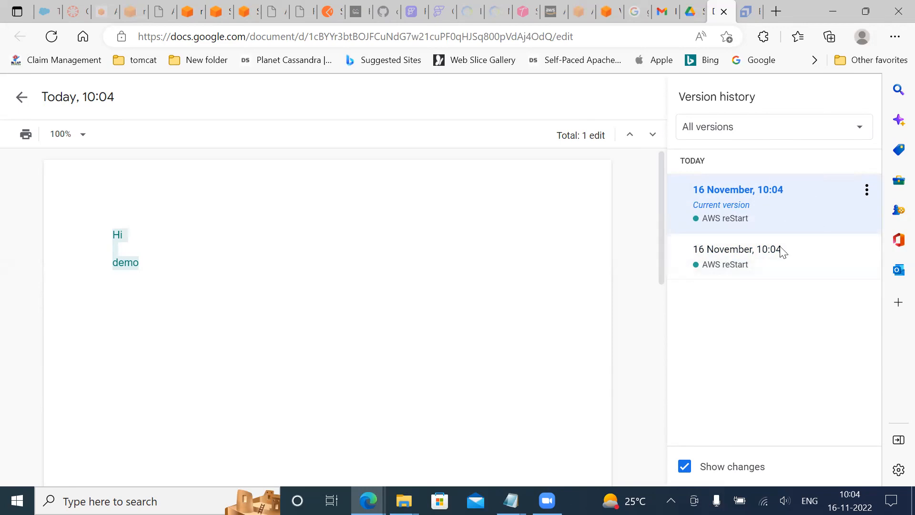
click(866, 191)
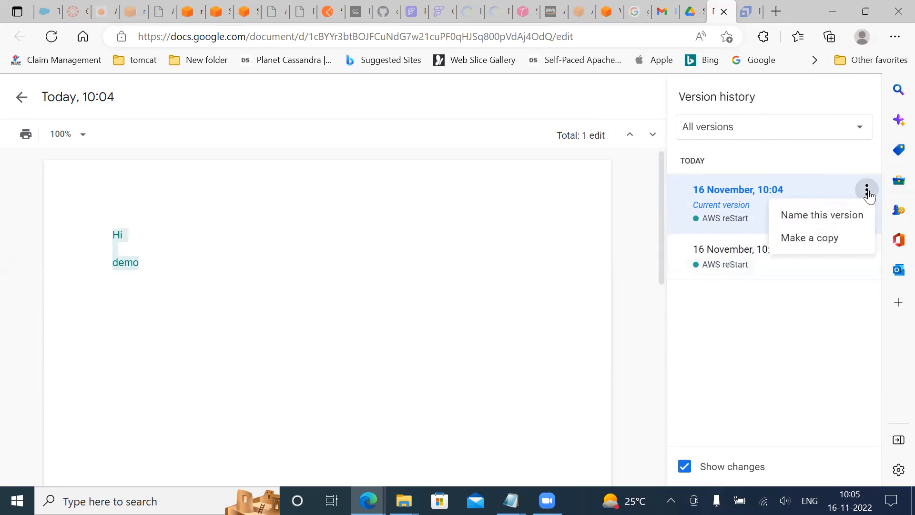
click(726, 364)
Restore the earlier, blank version of the Demo document
click(867, 251)
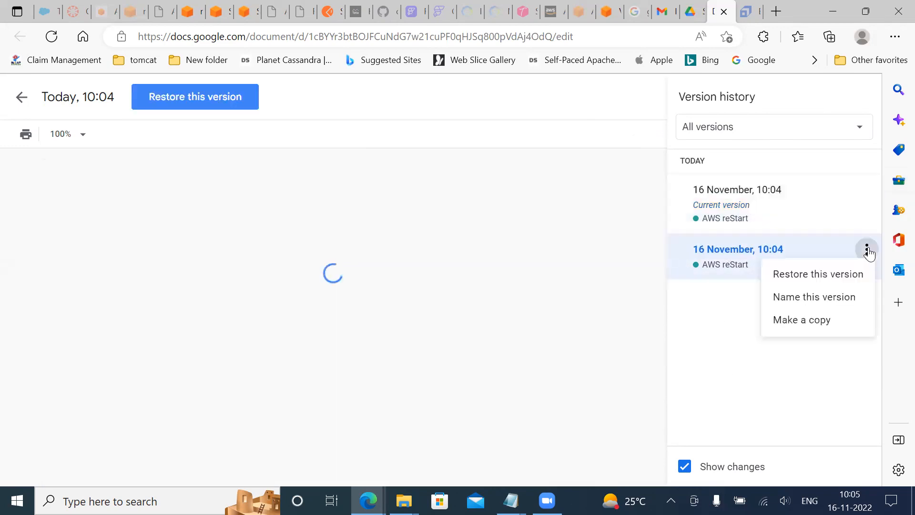
click(842, 275)
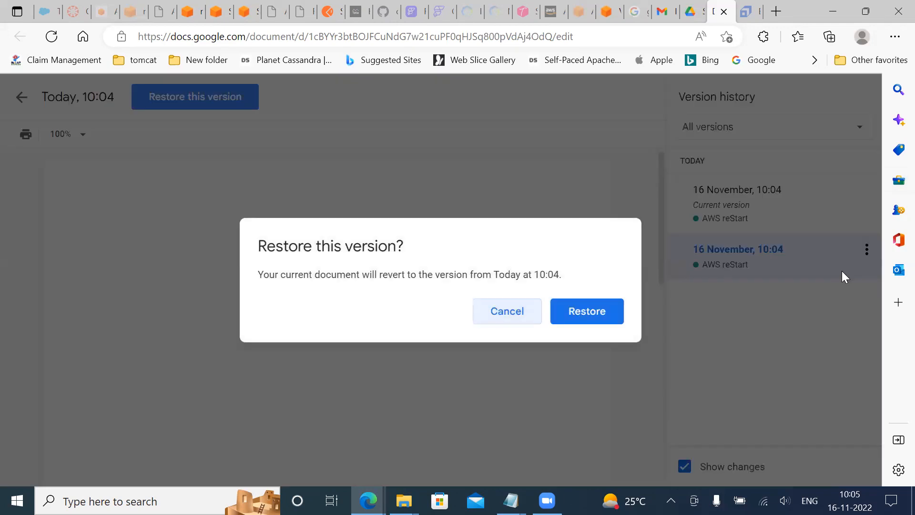
click(575, 314)
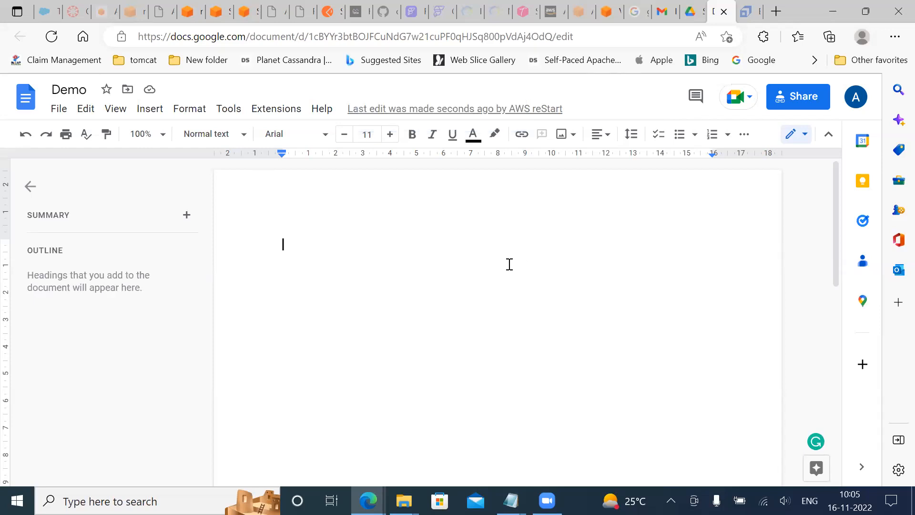
Reopen the version history and restore the version containing "Hi" and "demo"
click(441, 114)
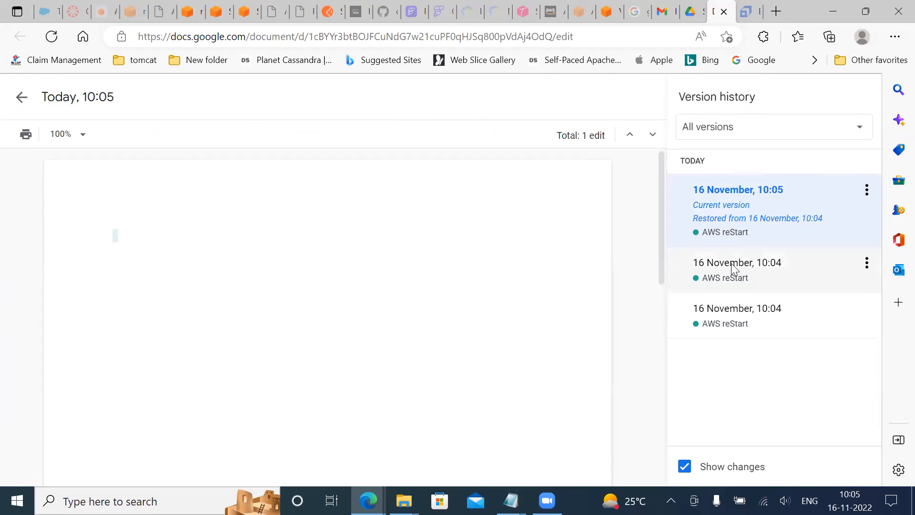
click(866, 262)
click(826, 288)
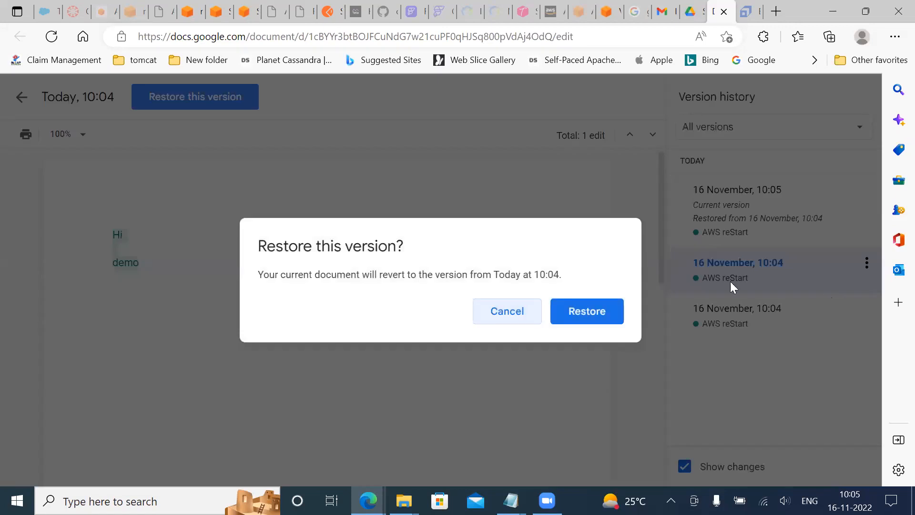
click(580, 314)
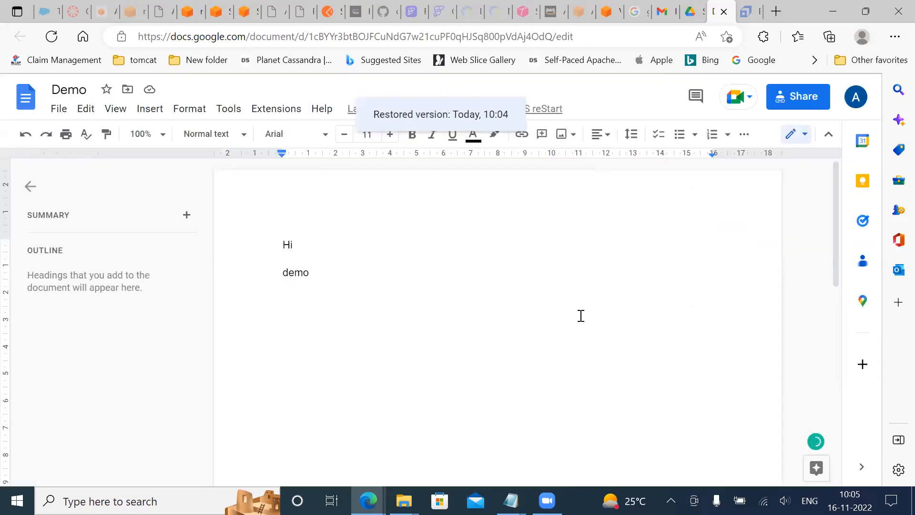
Add the line "Test" below "Demo" and open the document's version history again
click(407, 269)
key(Return)
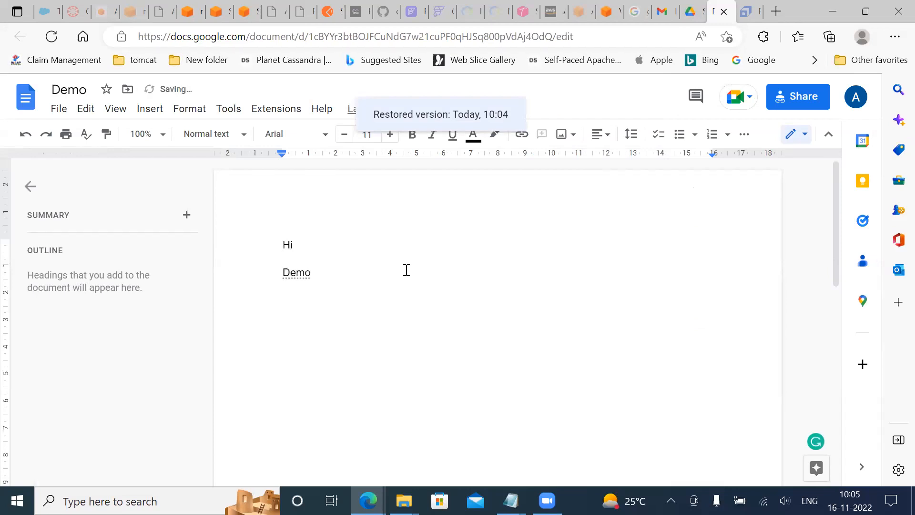
text(test)
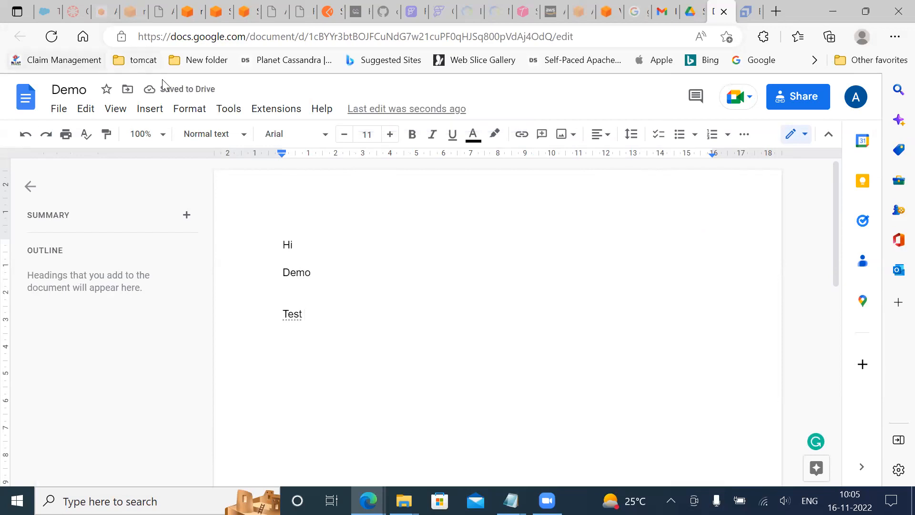
click(406, 109)
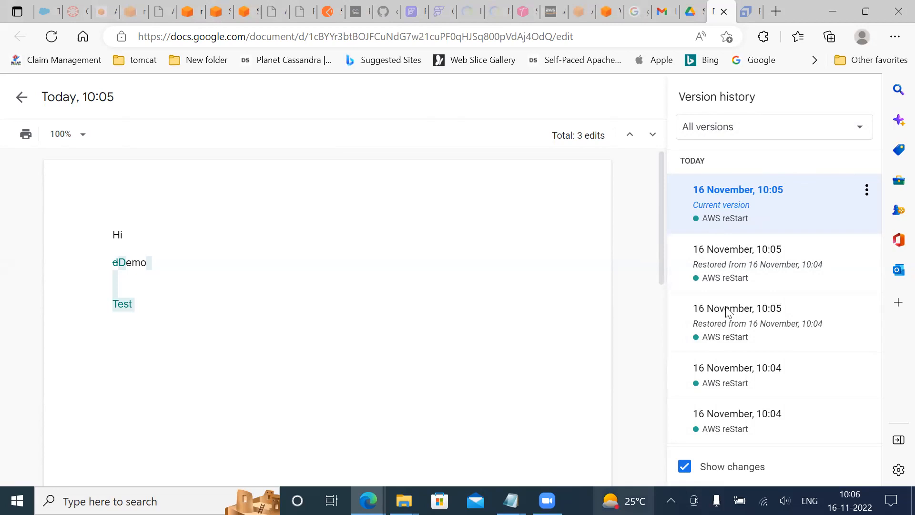
Switch to my-bucket-aws-demo-151122 in Amazon S3 and check the actions offered for the older version of Amazon EC2 instance lifecycle.PNG
click(247, 14)
click(218, 17)
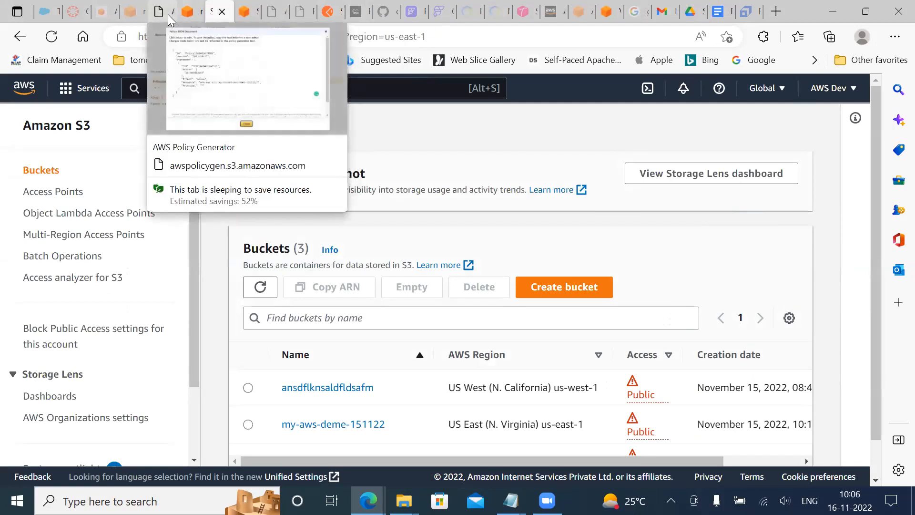
click(191, 16)
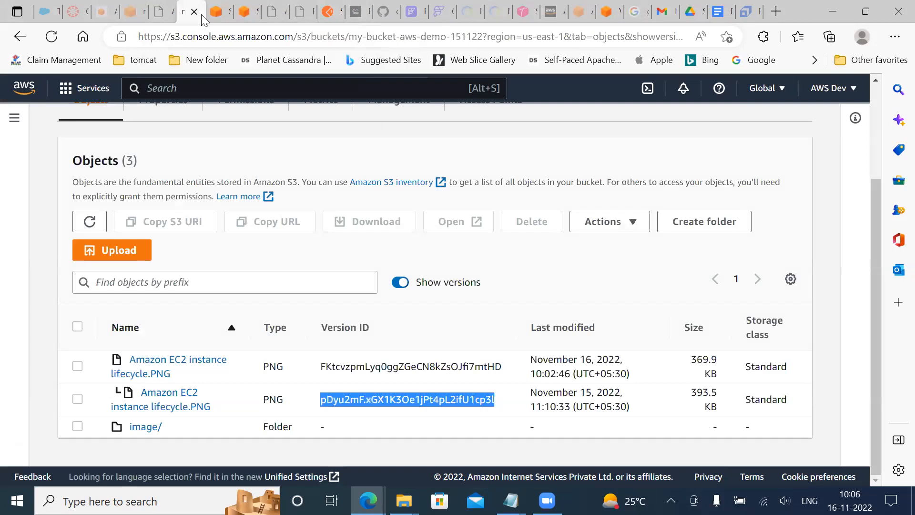
click(231, 345)
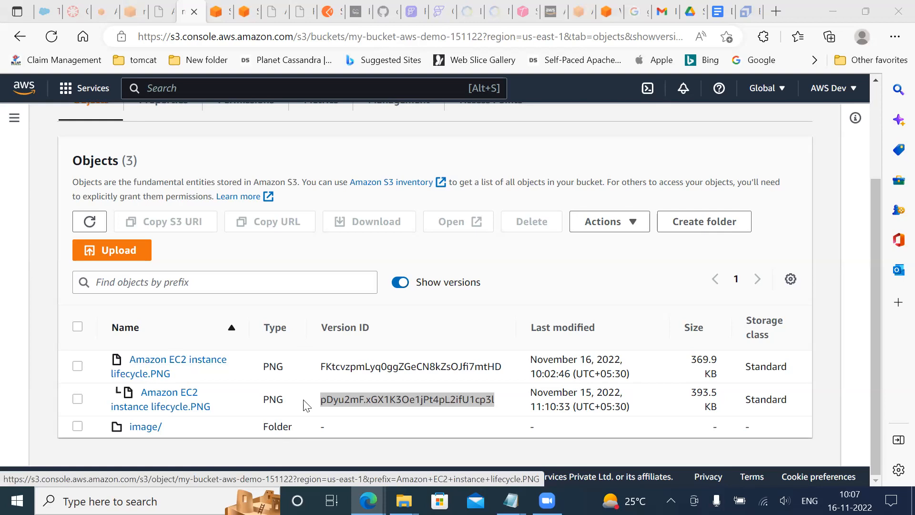
click(78, 399)
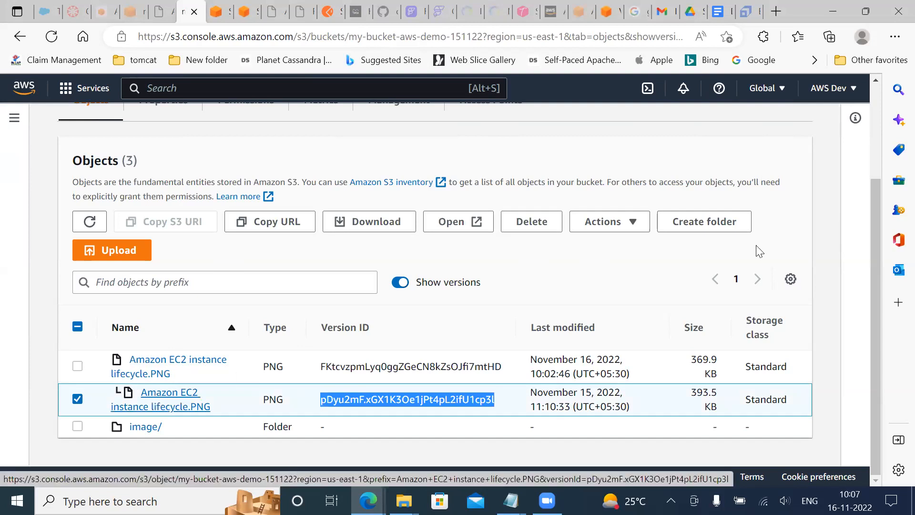
click(631, 225)
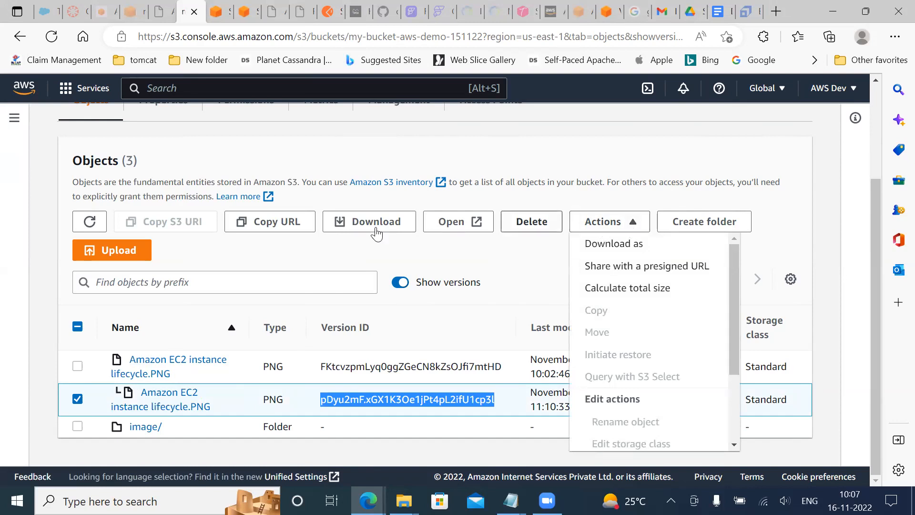
Open the older version of Amazon EC2 instance lifecycle.PNG and examine its object actions and properties for a restore option
click(185, 393)
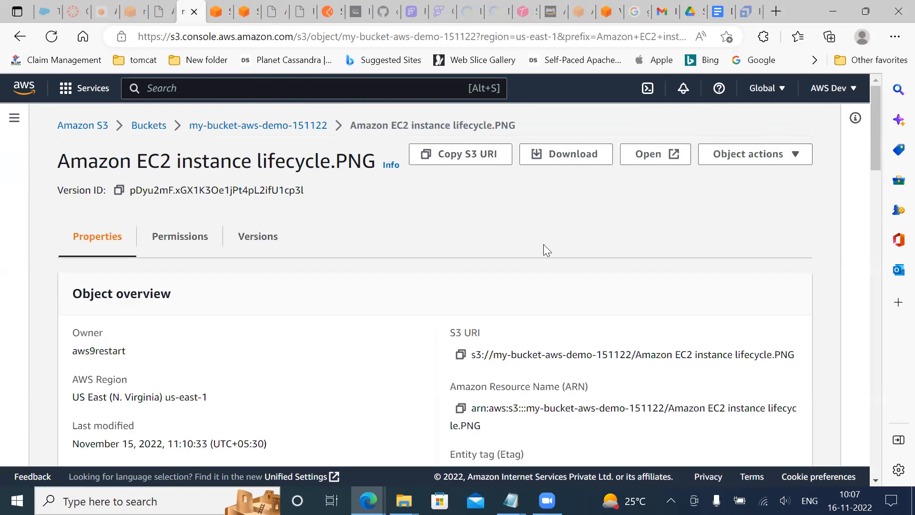
click(775, 159)
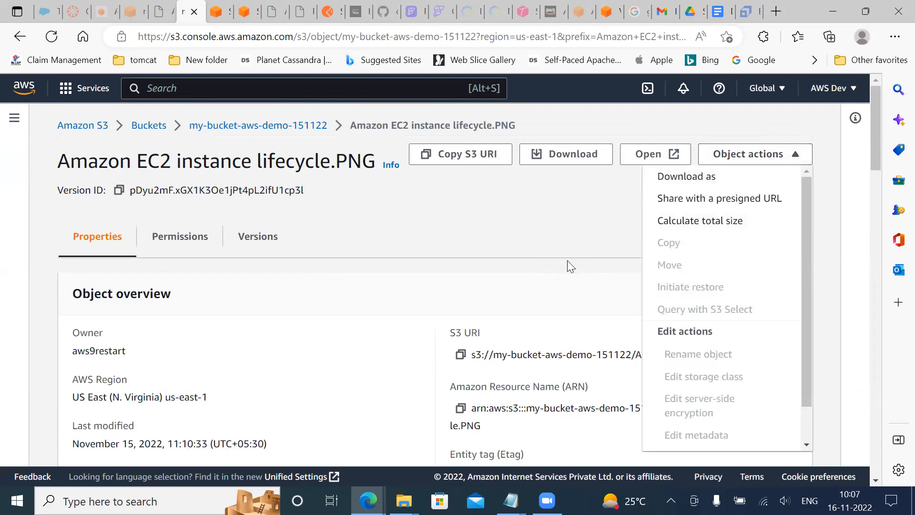
scroll(436, 279, down, 3)
scroll(436, 279, down, 14)
scroll(435, 278, up, 4)
scroll(435, 278, up, 1)
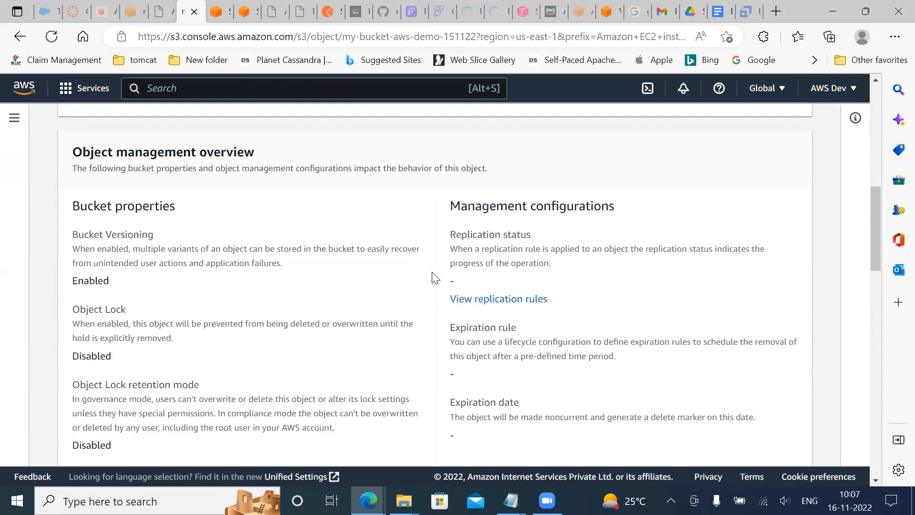
scroll(434, 279, down, 9)
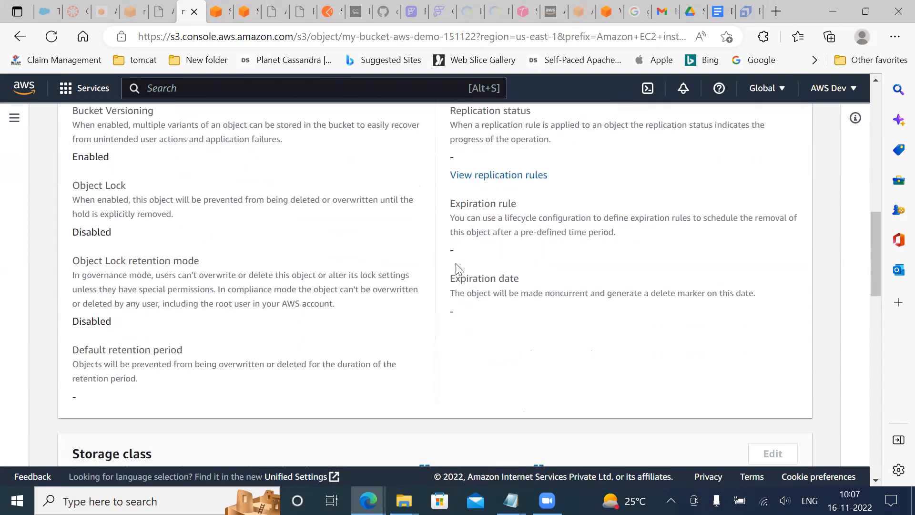
scroll(458, 268, down, 12)
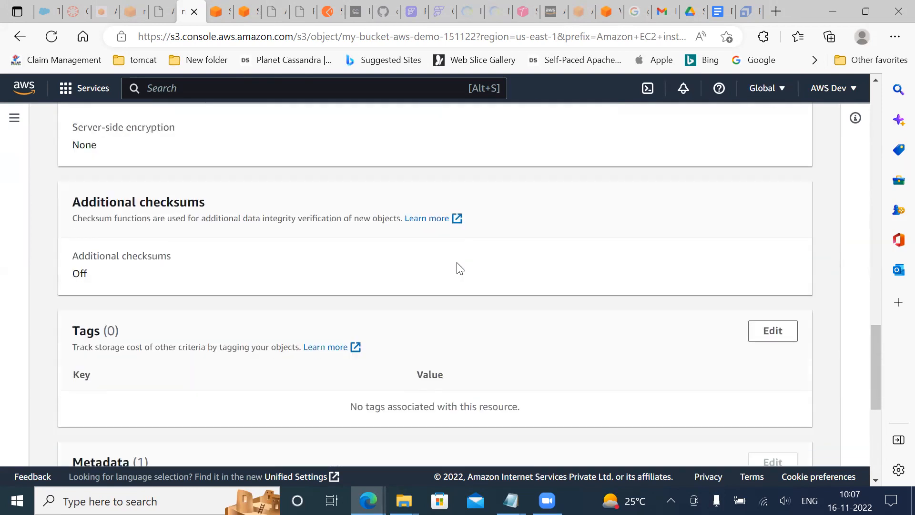
scroll(458, 267, up, 20)
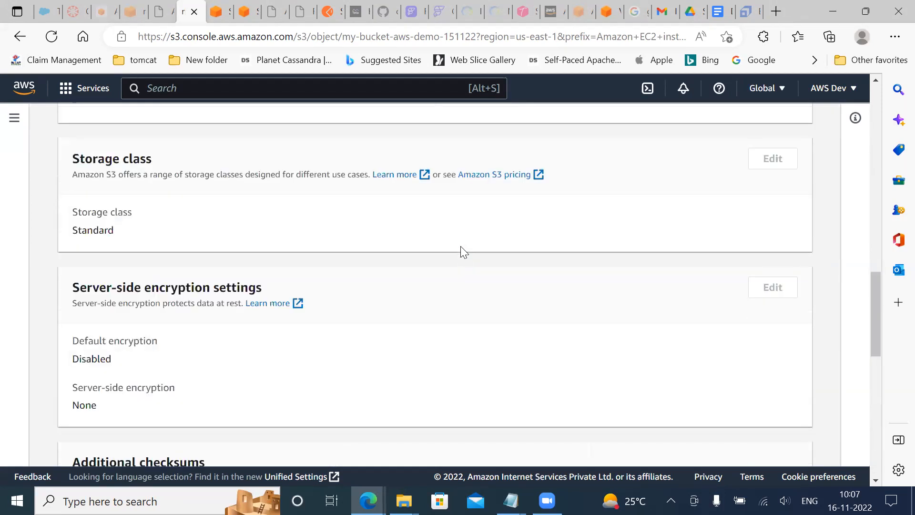
scroll(461, 248, up, 3)
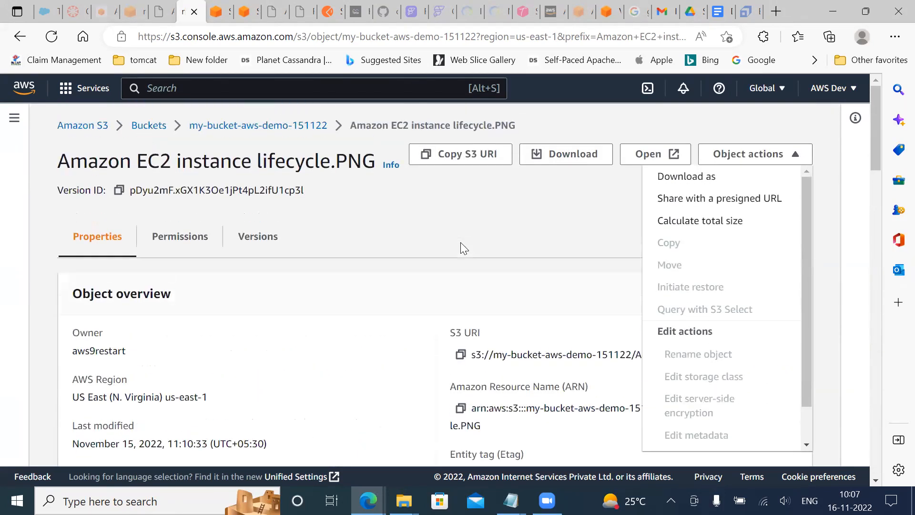
View the object's versions and check the actions offered with none, the older one, and both versions selected
click(270, 242)
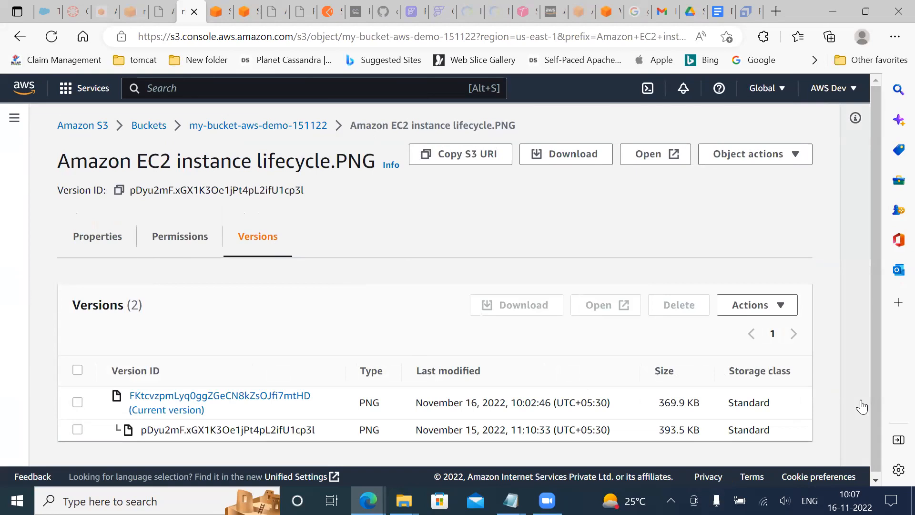
click(761, 311)
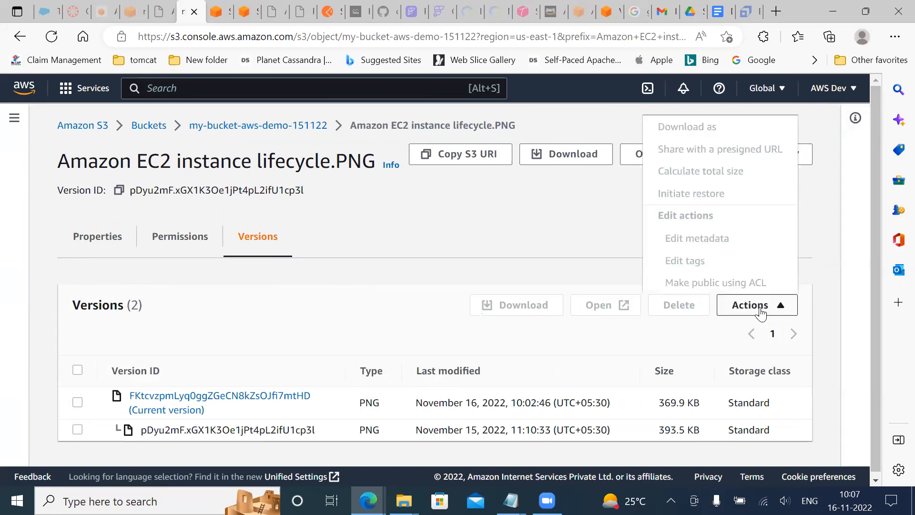
click(77, 429)
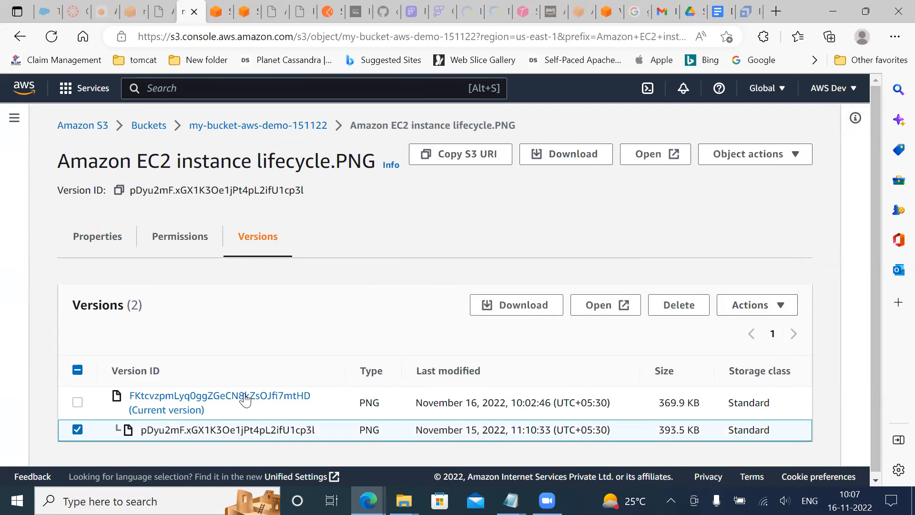
click(747, 313)
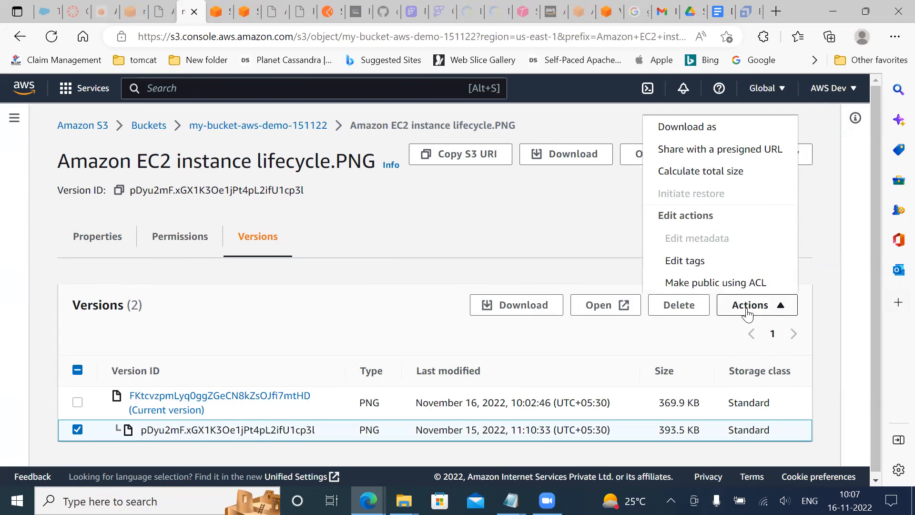
click(77, 401)
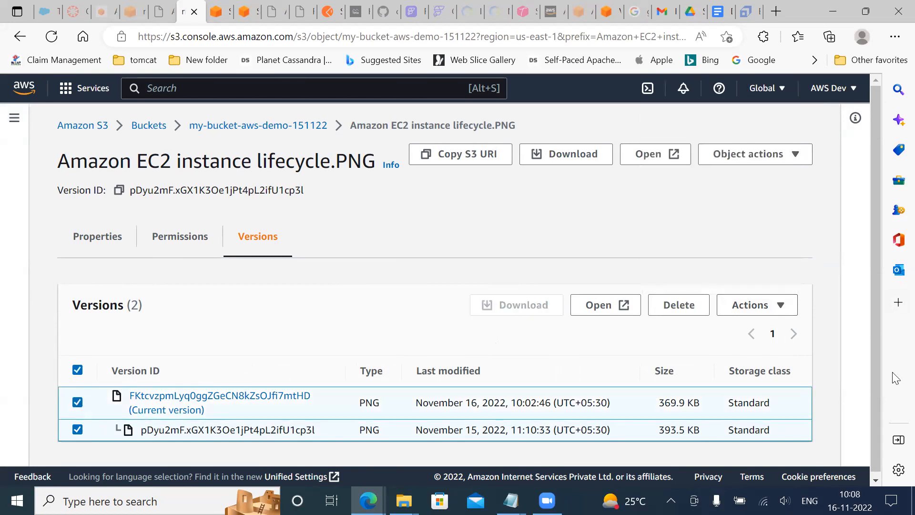
click(768, 308)
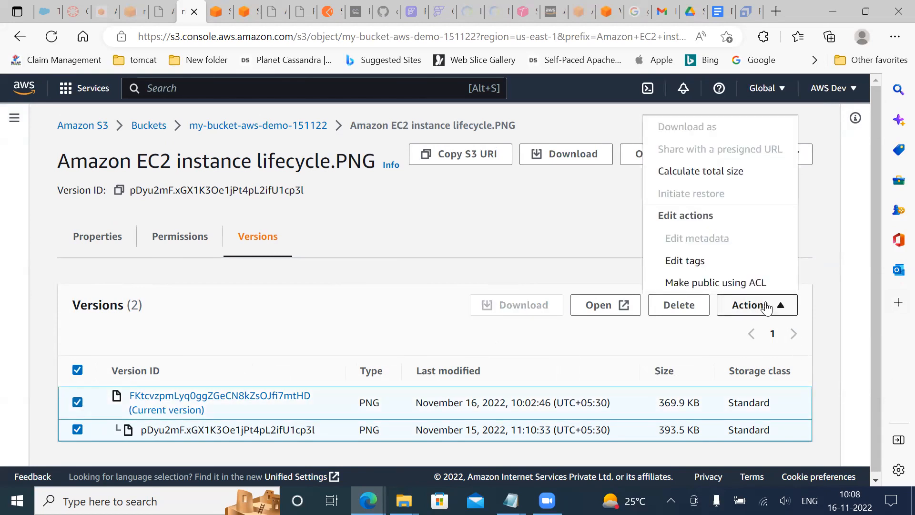
click(511, 236)
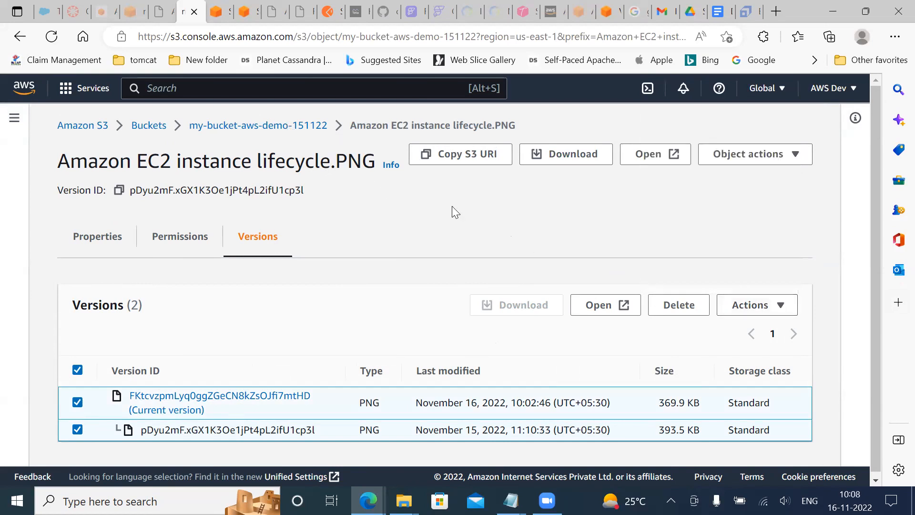
Return to the objects of my-bucket-aws-demo-151122 and show their versions
click(273, 126)
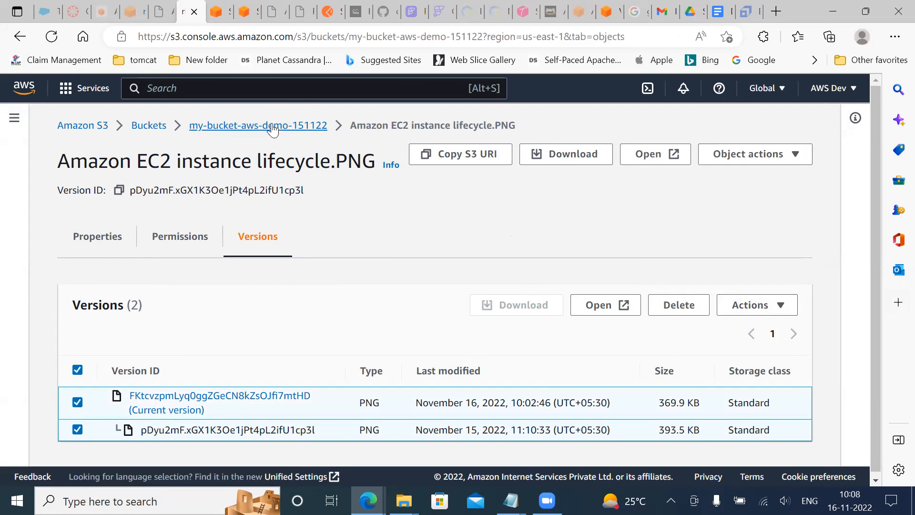
scroll(354, 213, down, 1)
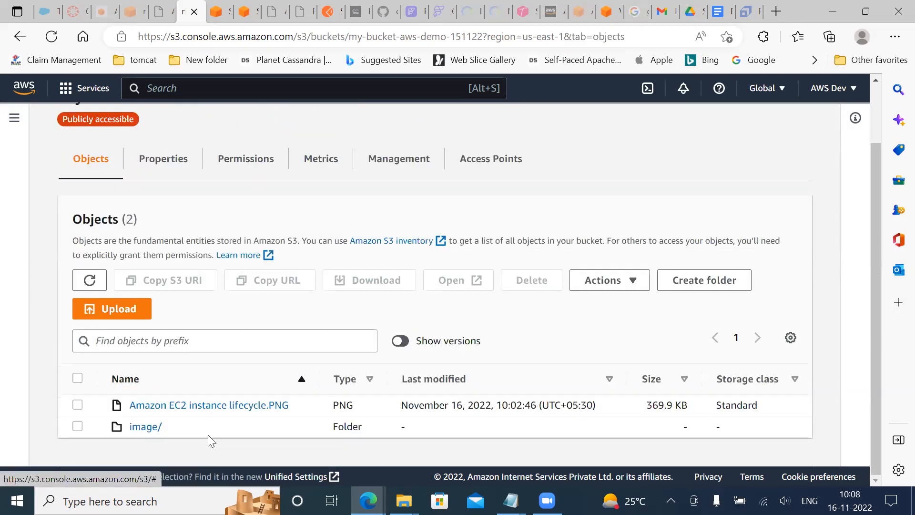
click(400, 344)
scroll(398, 350, down, 1)
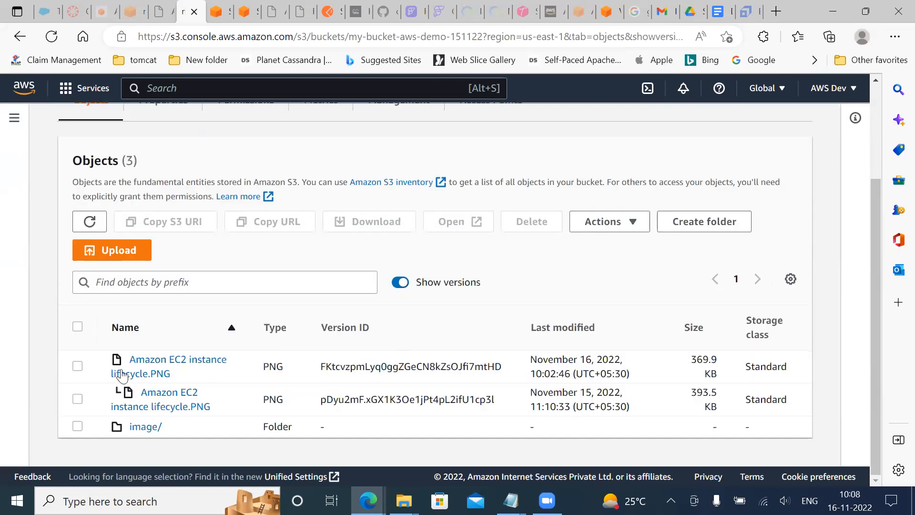
Try selecting the current and older versions of the PNG, and review the object list's display preferences without changing them
click(81, 370)
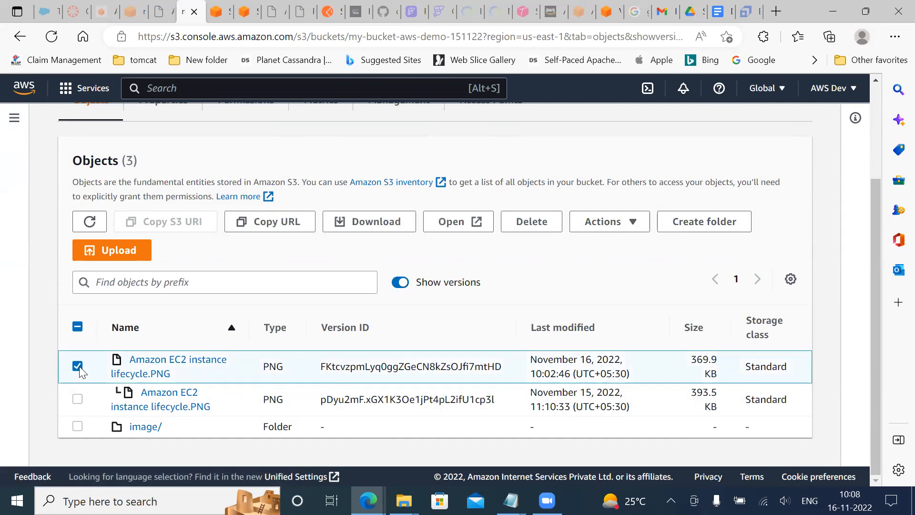
click(78, 400)
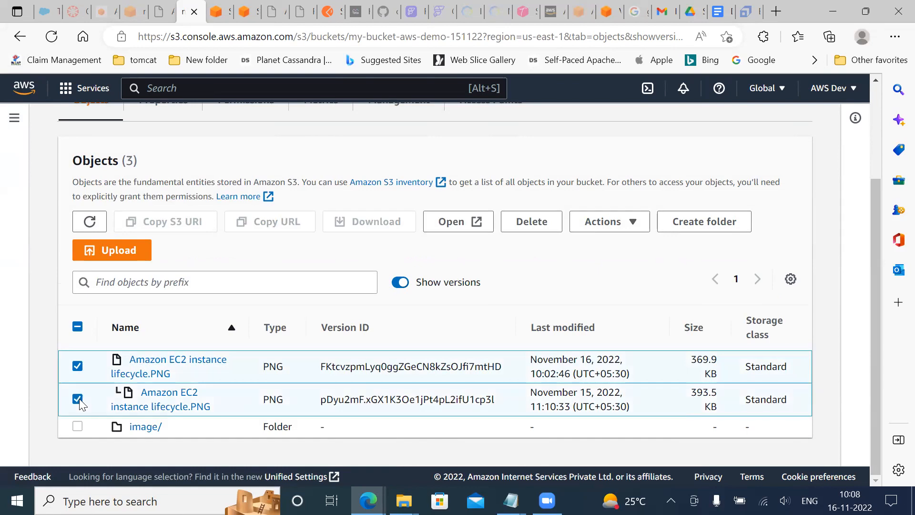
click(78, 366)
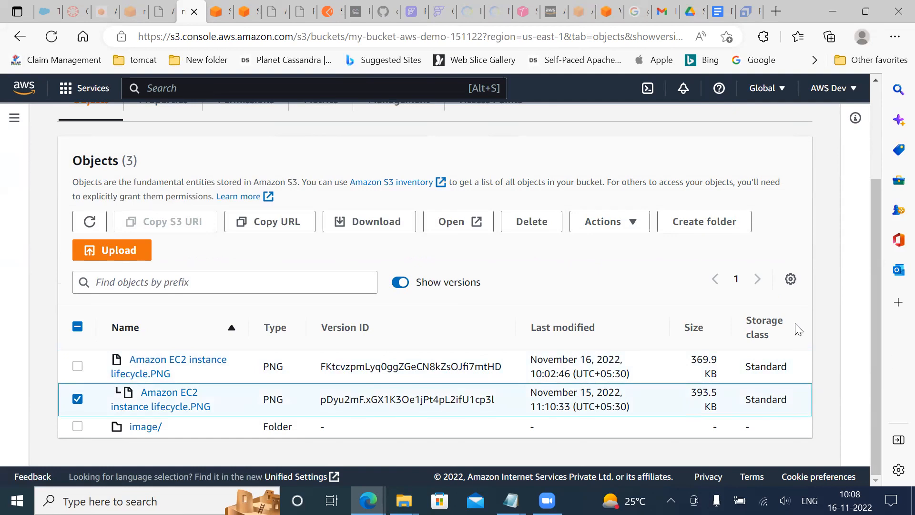
click(791, 278)
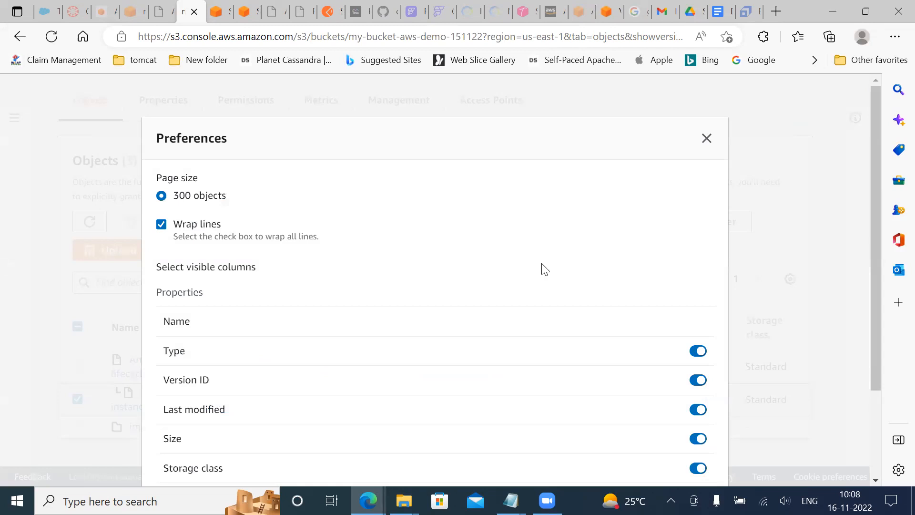
scroll(545, 269, down, 3)
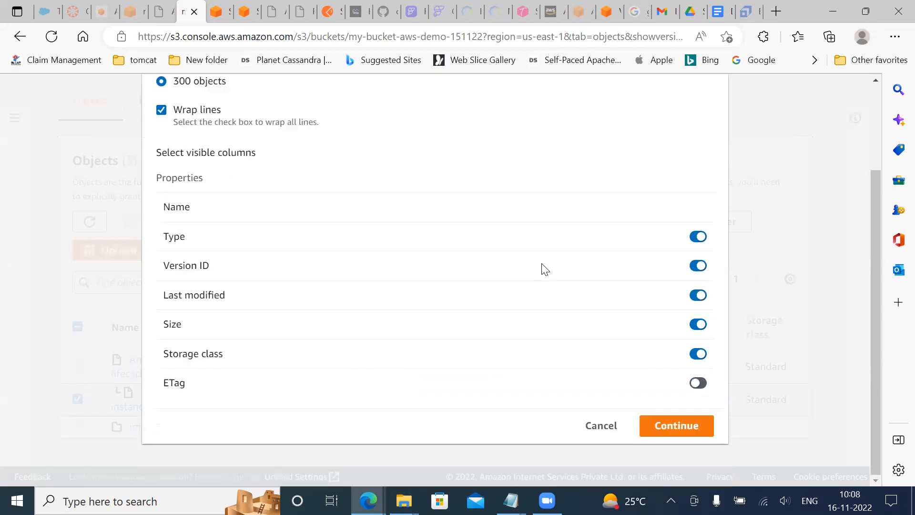
click(746, 151)
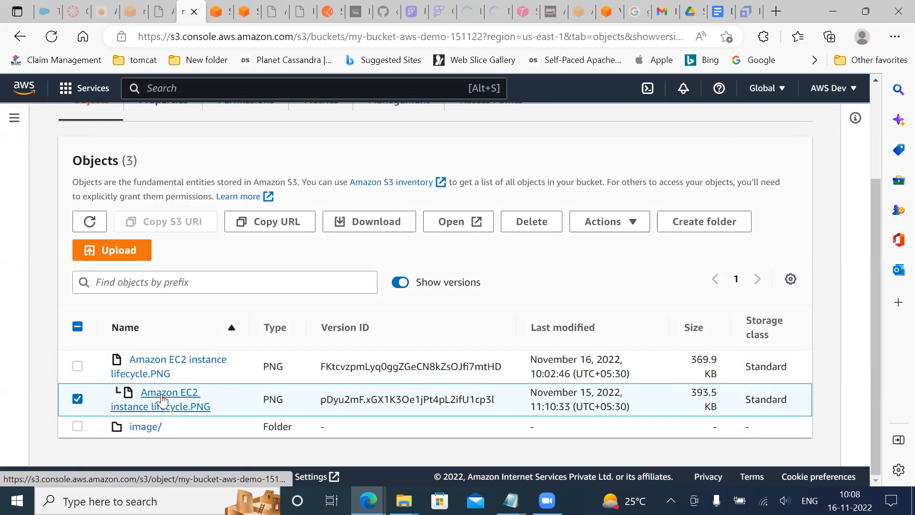
Permanently delete only the current version of Amazon EC2 instance lifecycle.PNG, confirming with "permanently delete", and return to the bucket's objects
click(79, 399)
click(78, 366)
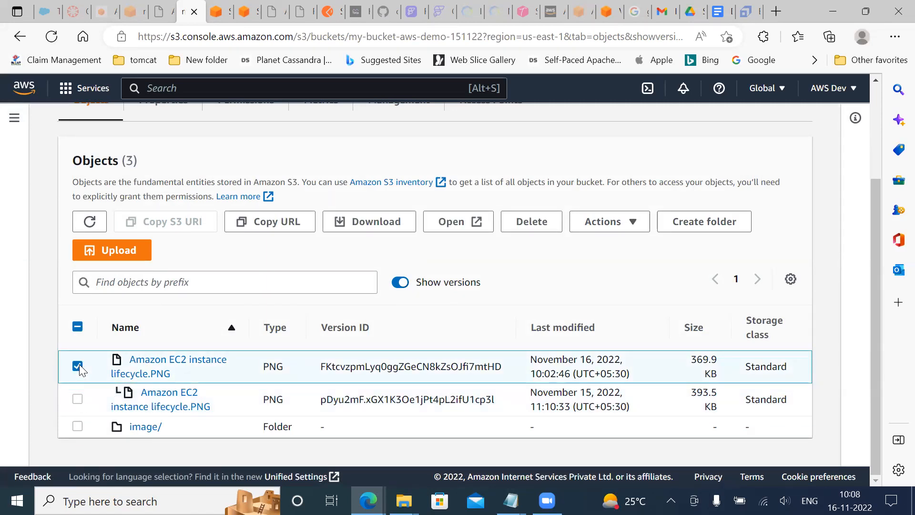
click(534, 224)
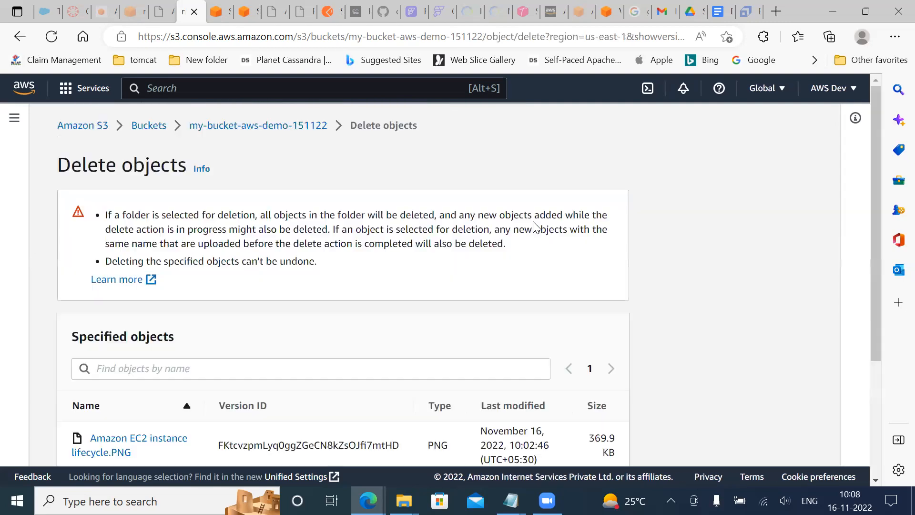
scroll(535, 226, down, 3)
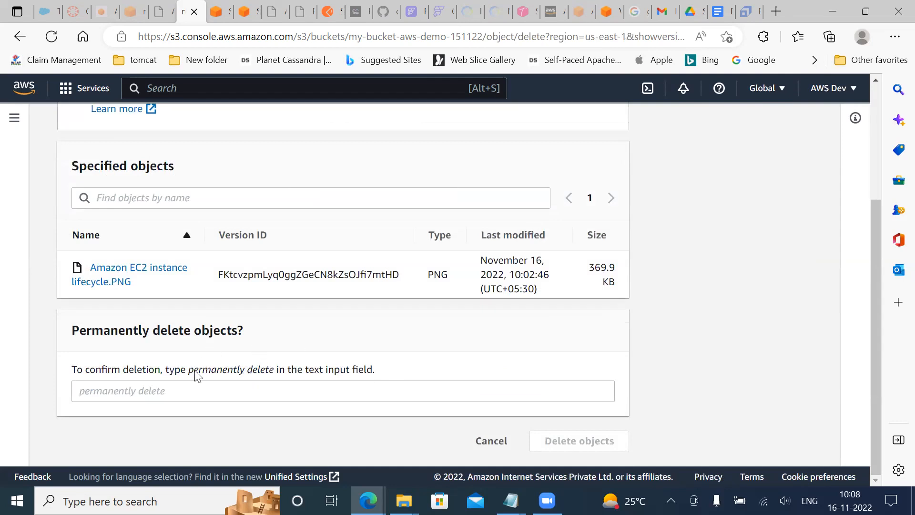
drag(189, 375, 279, 377)
key(ctrl+c)
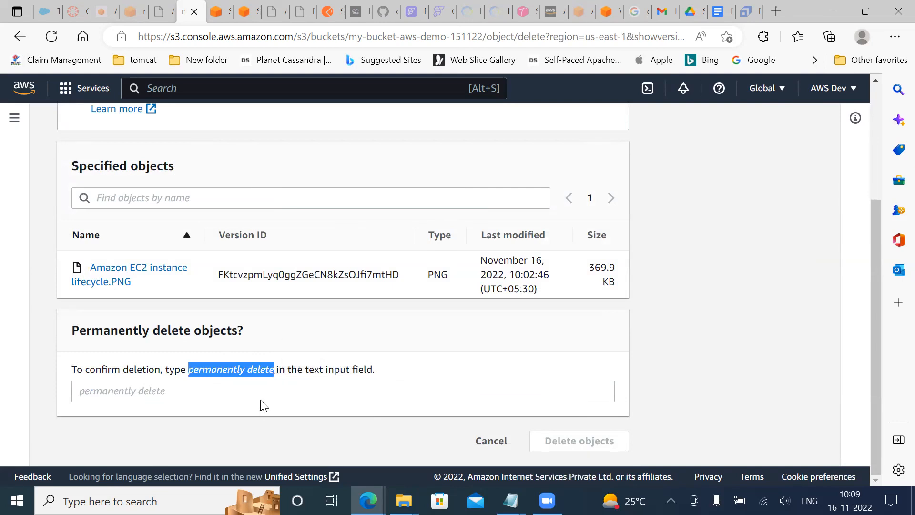
click(260, 390)
key(ctrl+v)
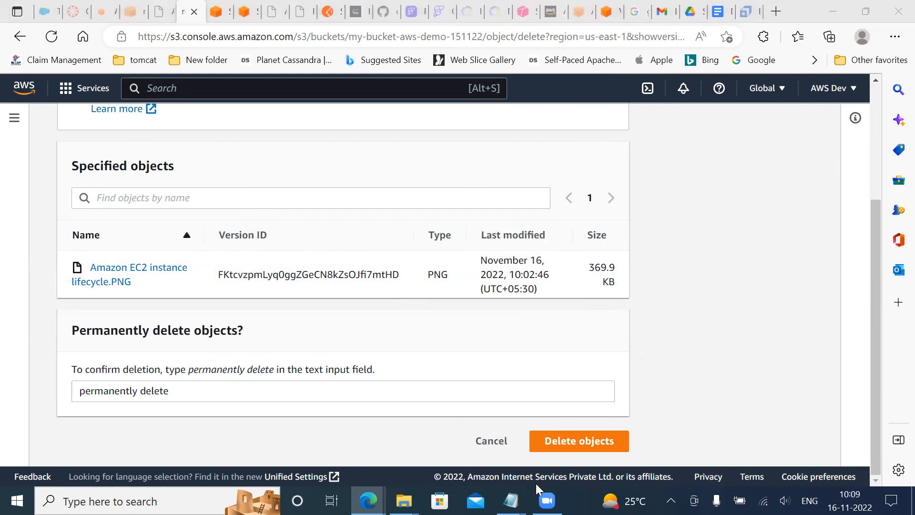
click(557, 441)
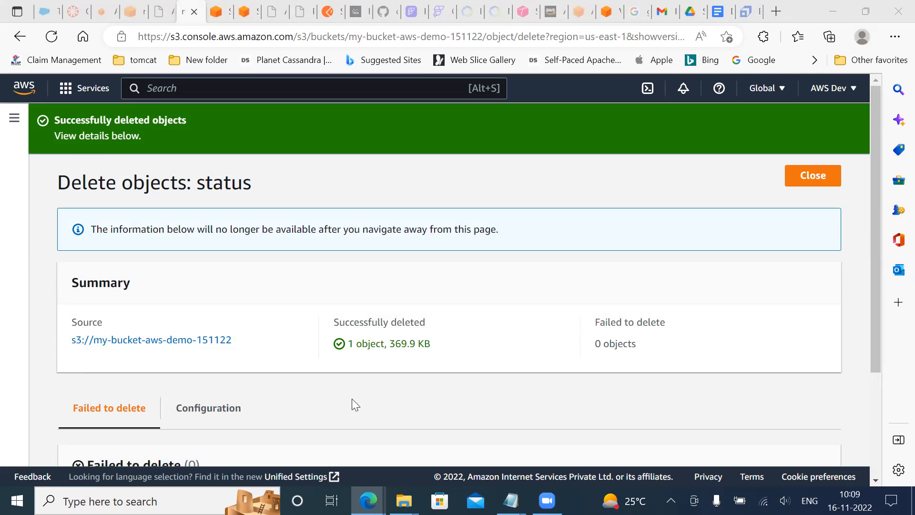
click(378, 388)
click(823, 178)
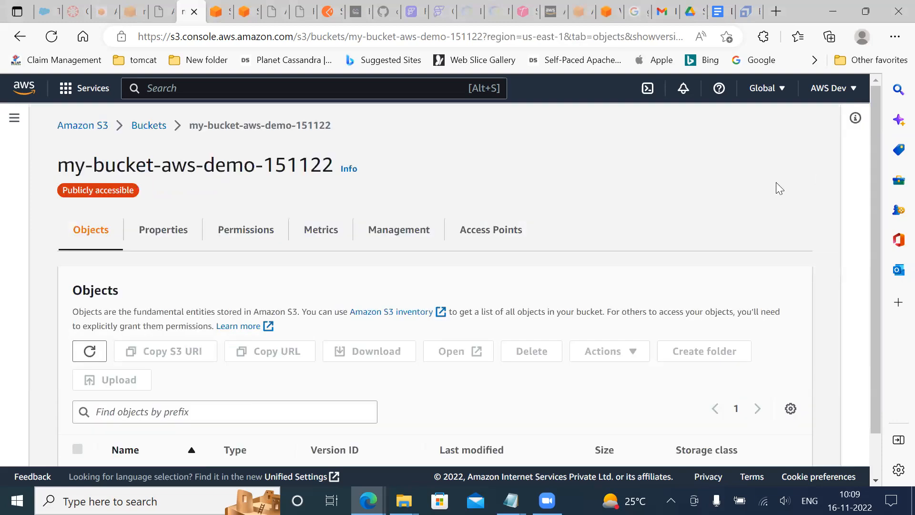
Examine the bucket's object list with versions shown, checking the version entries of Amazon EC2 instance lifecycle.PNG
scroll(359, 329, down, 1)
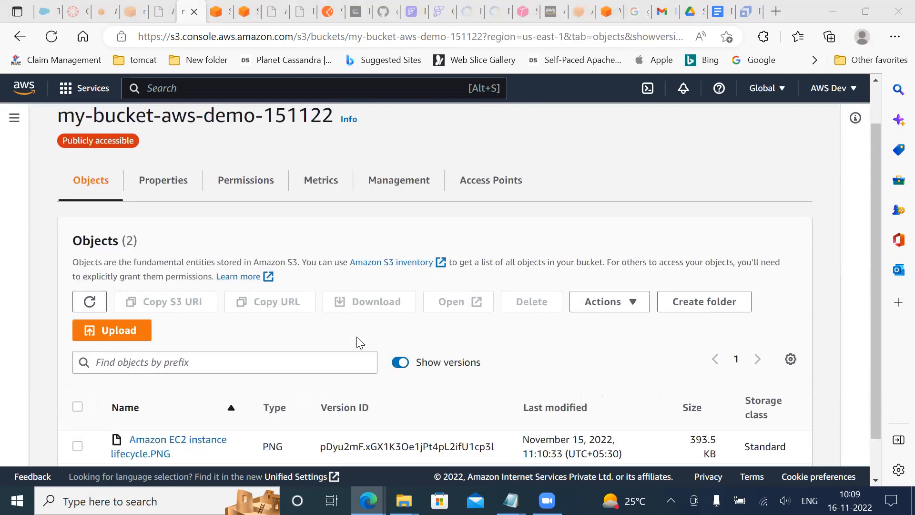
scroll(358, 341, down, 1)
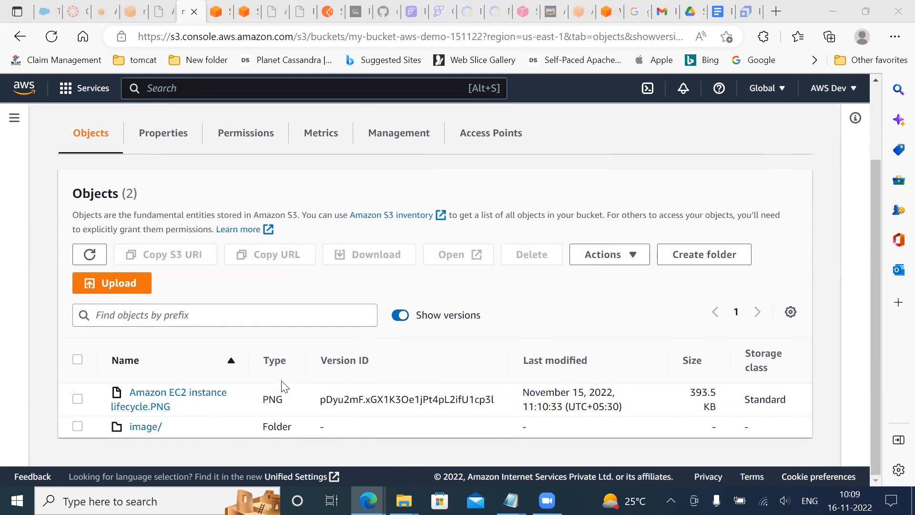
scroll(310, 364, up, 2)
scroll(311, 364, down, 2)
scroll(375, 323, up, 2)
scroll(375, 323, down, 2)
scroll(274, 360, up, 2)
scroll(278, 356, down, 2)
Stage Amazon EC2 instance lifecycle.PNG from the Desktop folder in File Explorer for upload to my-bucket-aws-demo-151122
click(404, 501)
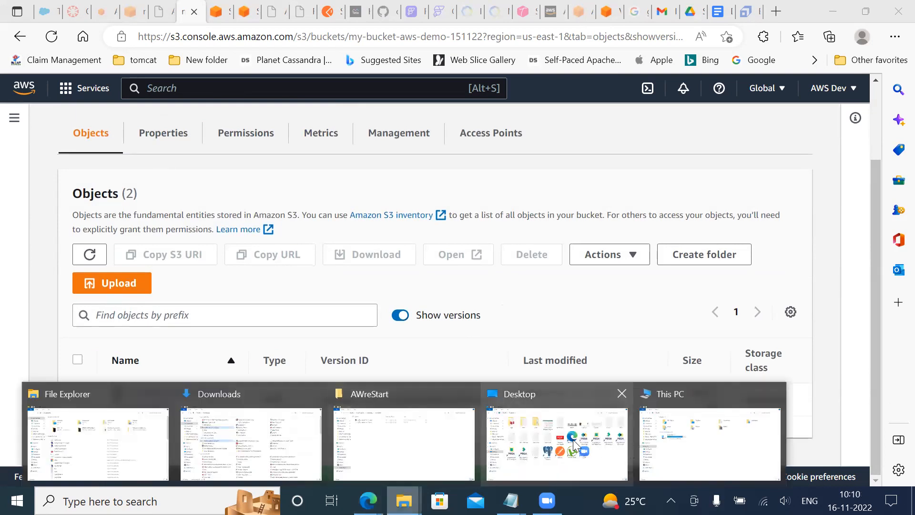
click(557, 440)
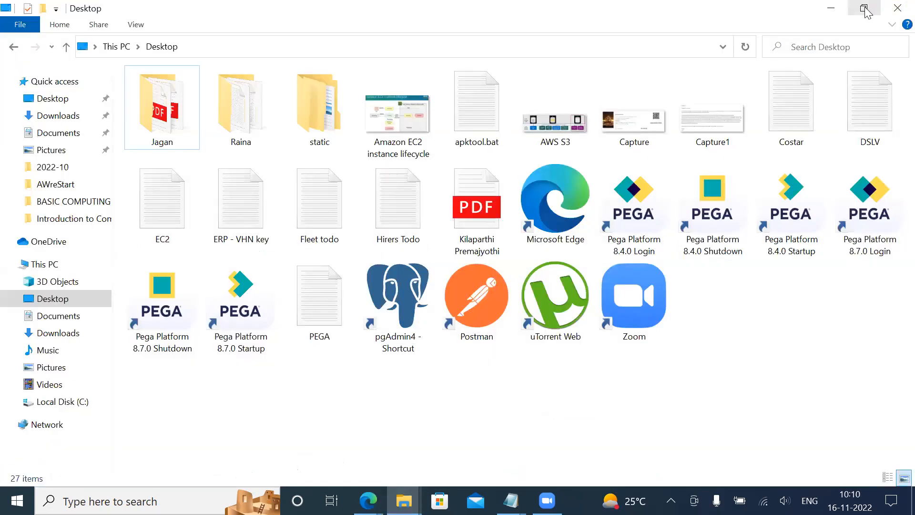
click(863, 8)
drag(496, 181, 727, 387)
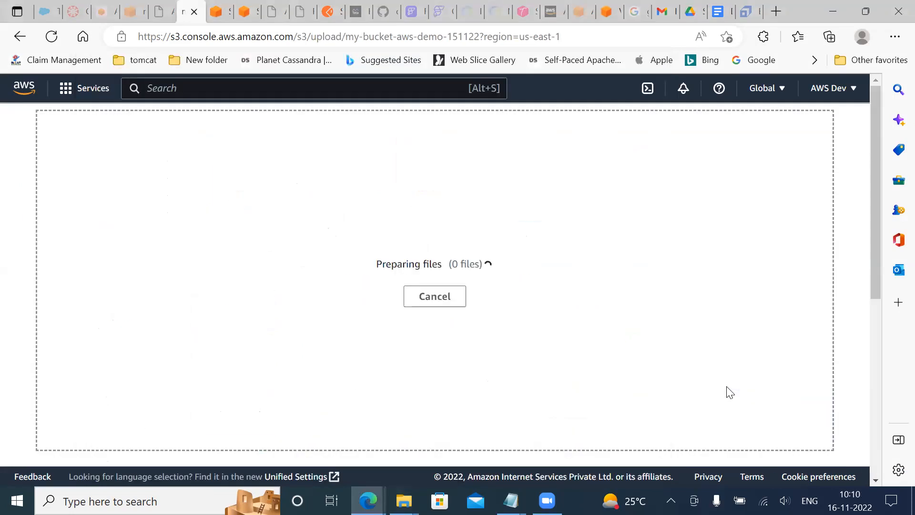
scroll(673, 279, down, 5)
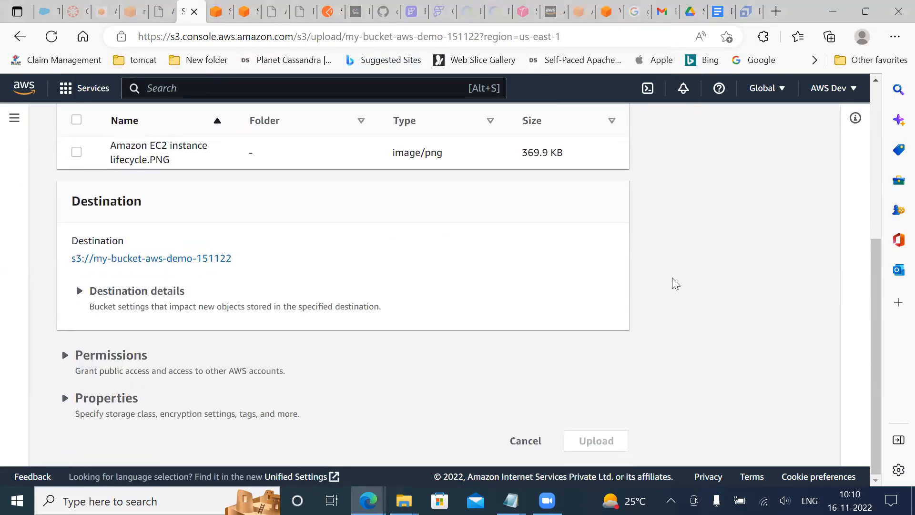
scroll(41, 337, up, 5)
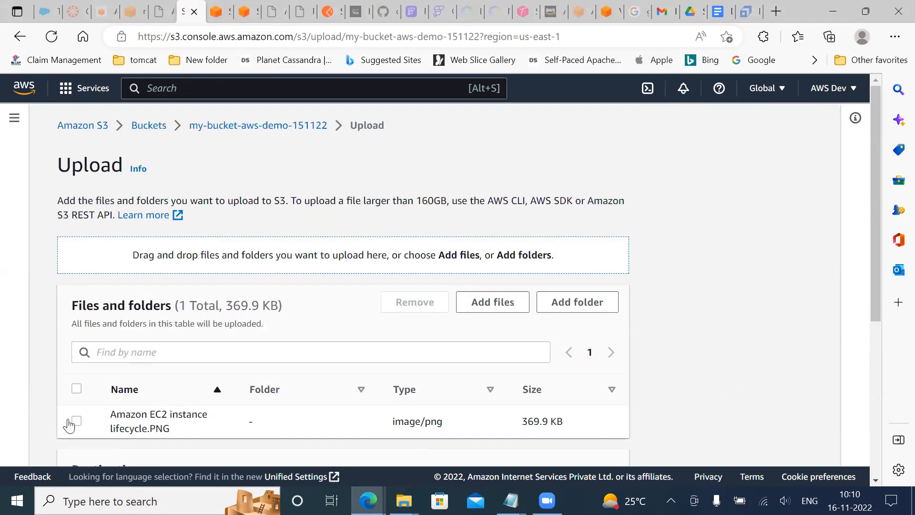
Remove the staged Amazon EC2 instance lifecycle.PNG from the list of files to upload, leaving the file chooser without adding anything
click(76, 420)
scroll(543, 286, down, 5)
scroll(547, 285, up, 2)
scroll(546, 285, up, 4)
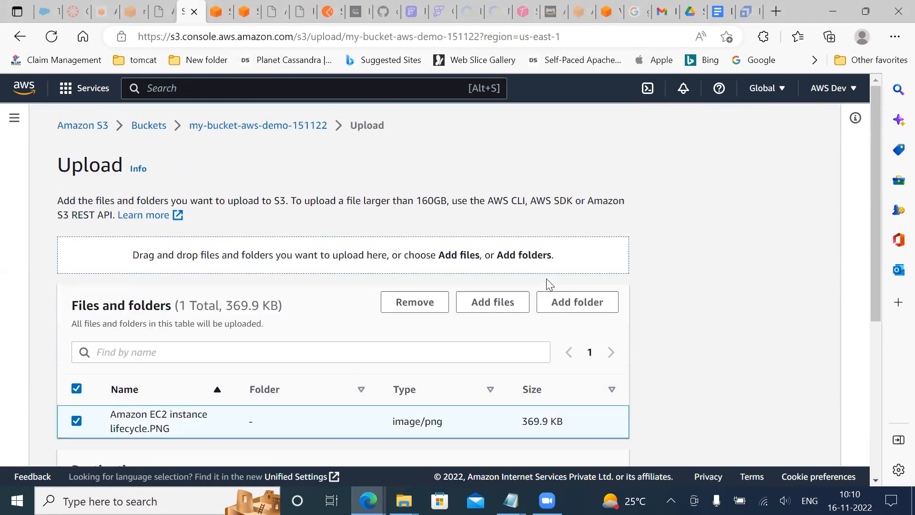
click(500, 306)
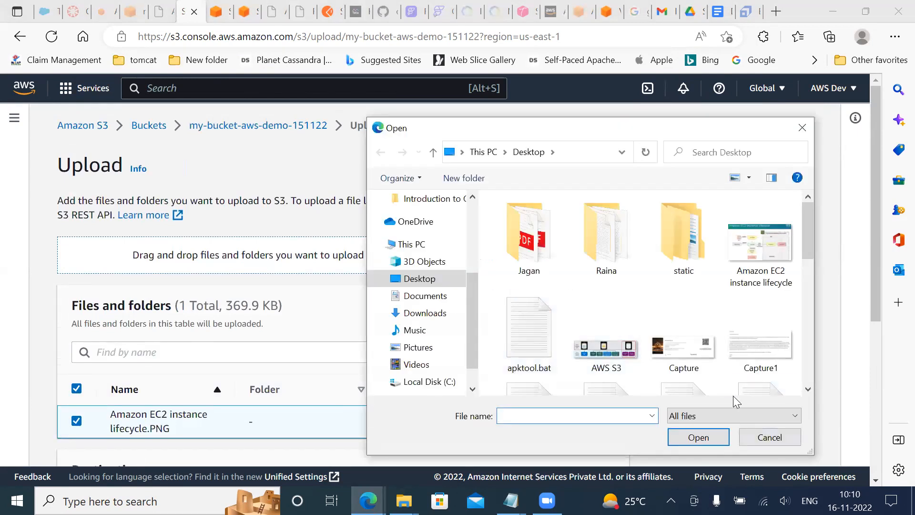
click(762, 437)
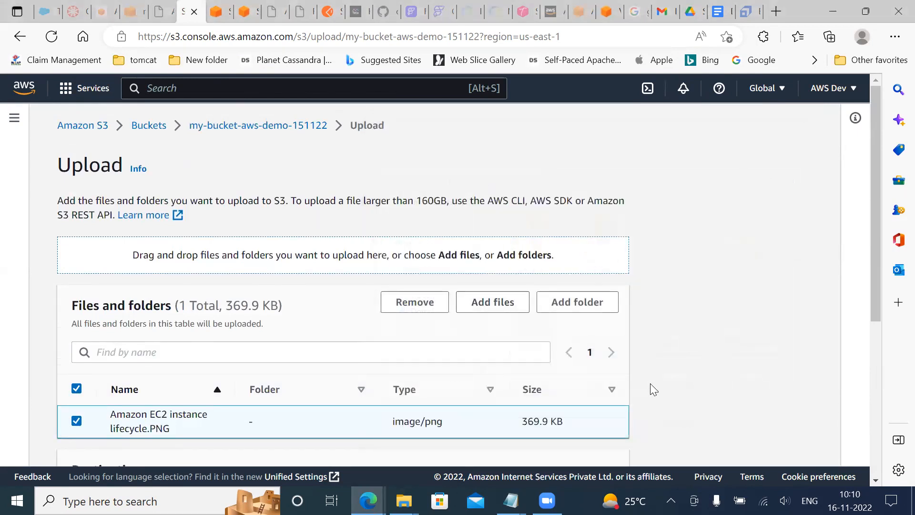
scroll(650, 383, down, 5)
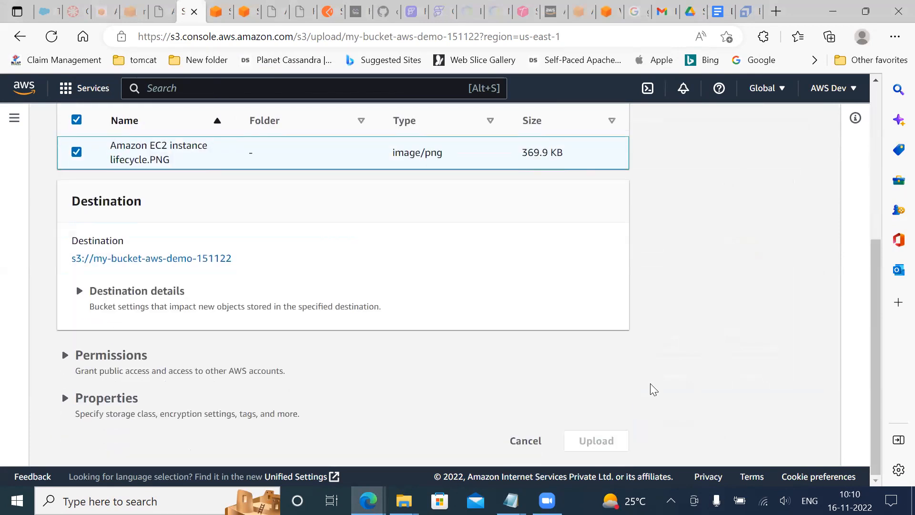
scroll(650, 383, up, 5)
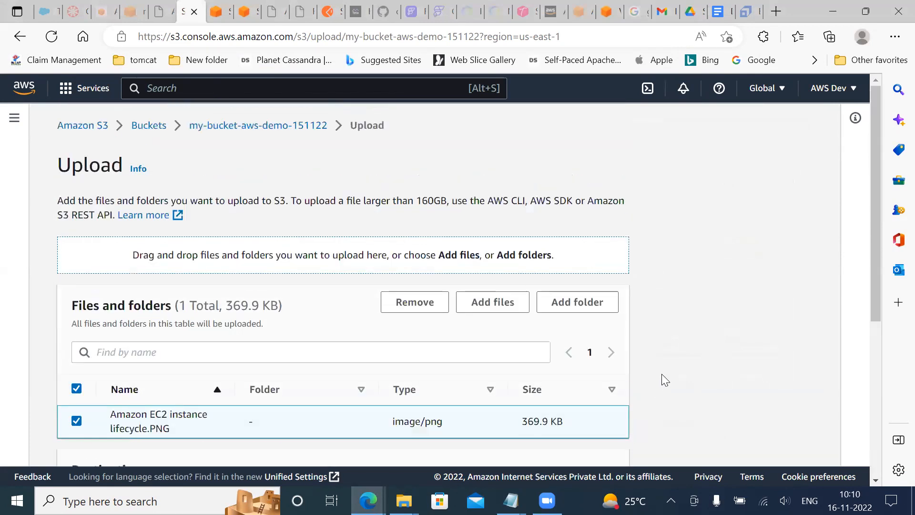
click(416, 303)
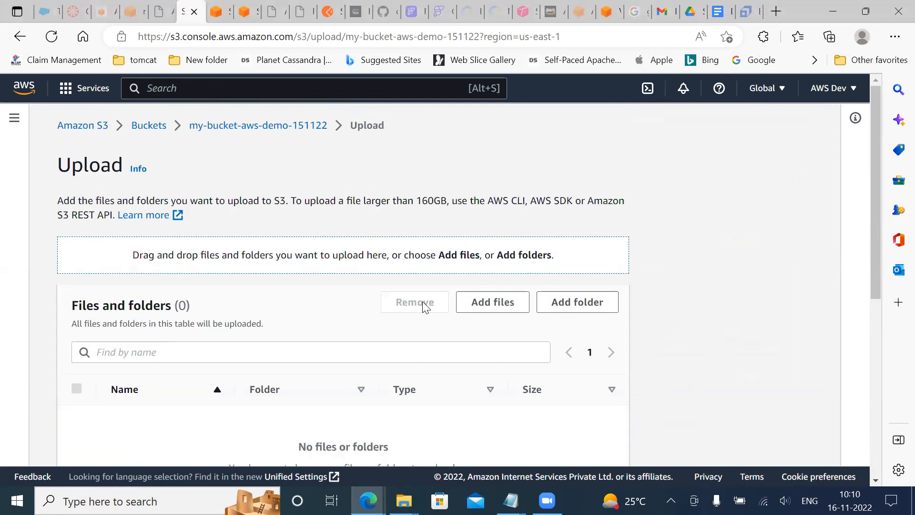
Add Amazon EC2 instance lifecycle.PNG from the Desktop to the list of files to upload
scroll(468, 296, down, 6)
scroll(468, 296, up, 4)
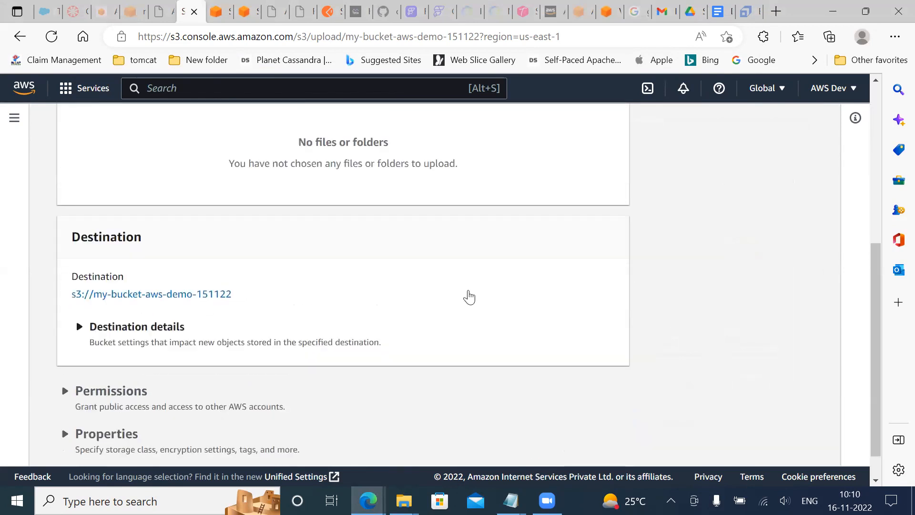
click(510, 213)
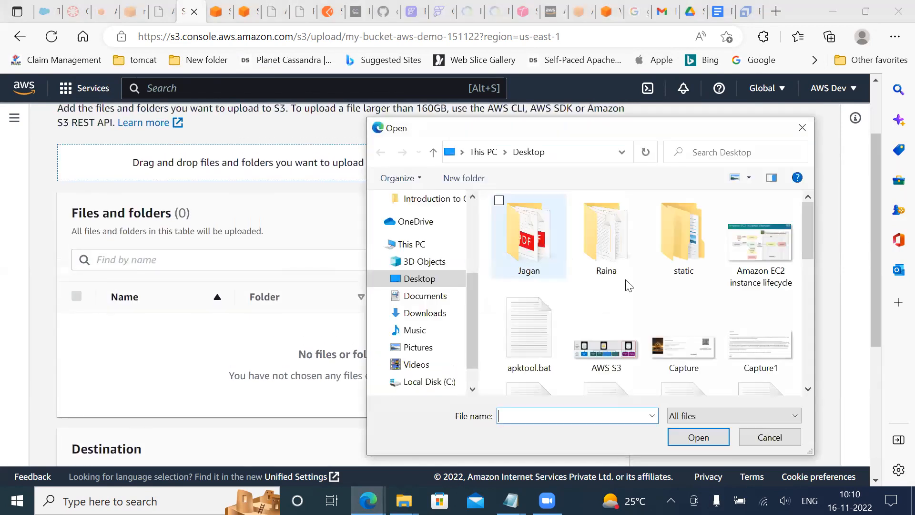
double_click(732, 248)
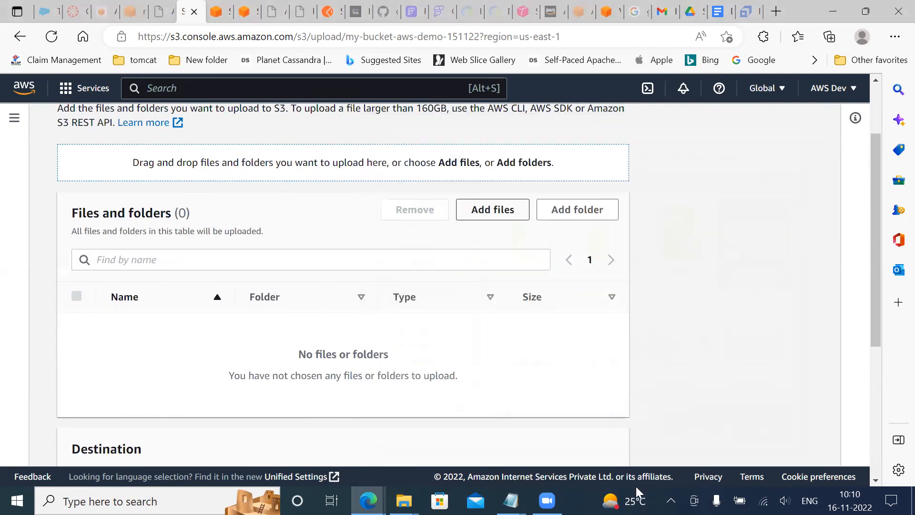
scroll(653, 424, down, 3)
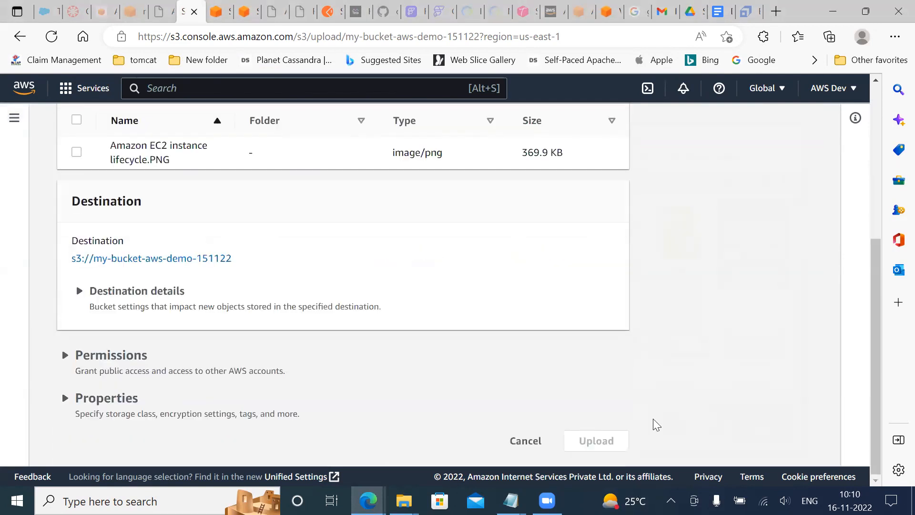
Stay on the upload page and upload the staged PNG to s3://my-bucket-aws-demo-151122
click(75, 121)
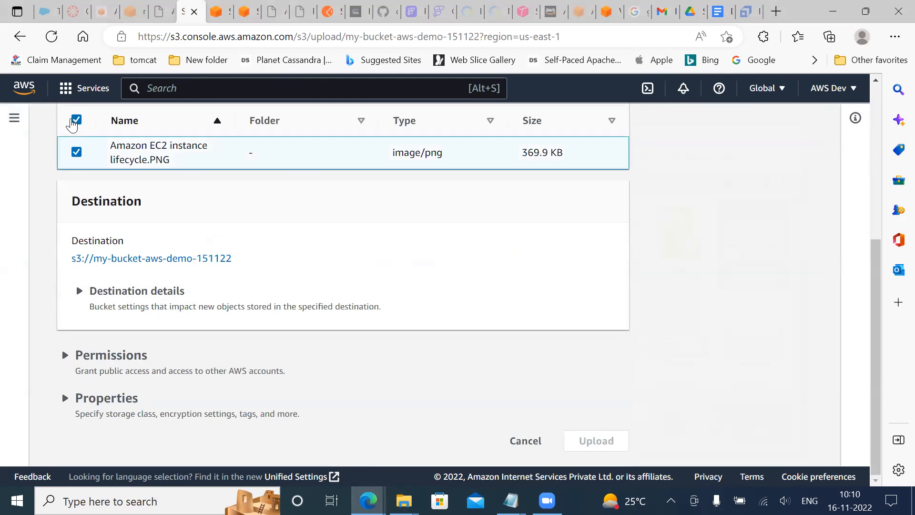
triple_click(389, 412)
click(640, 333)
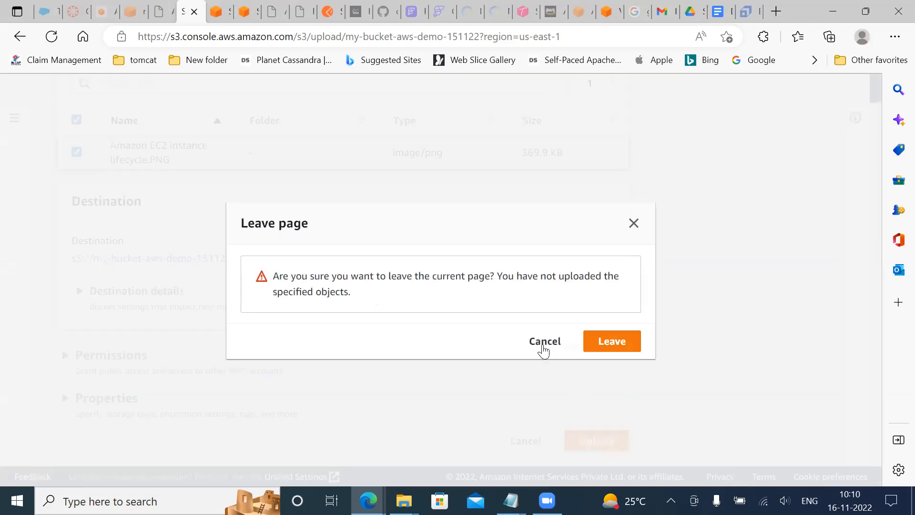
click(542, 338)
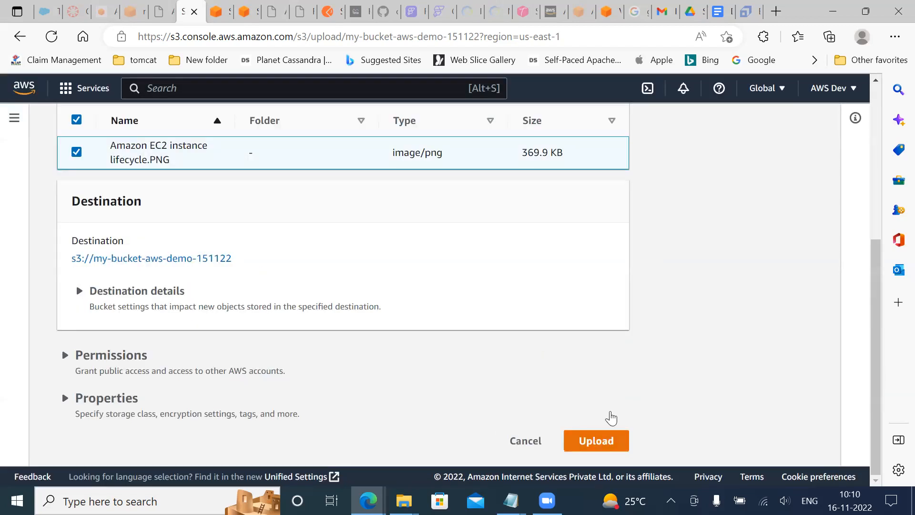
click(611, 434)
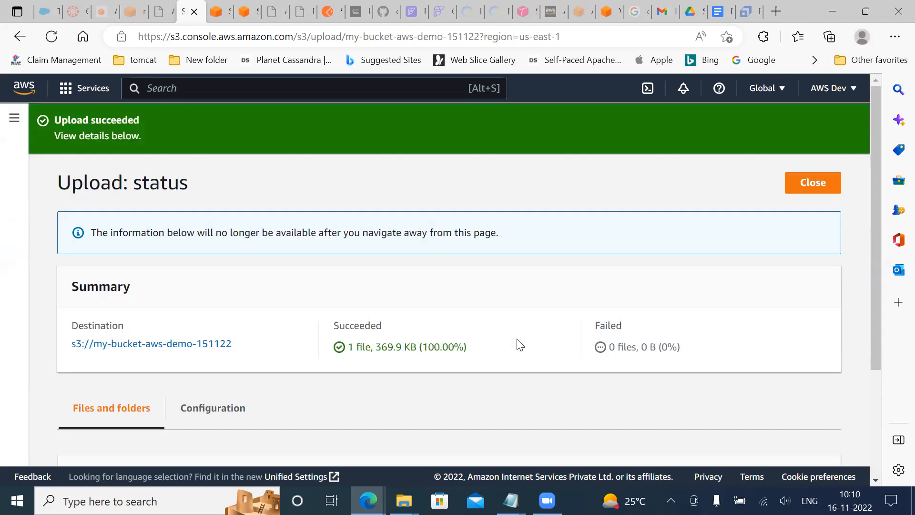
Close the upload status and show the versions of the objects in my-bucket-aws-demo-151122
click(810, 185)
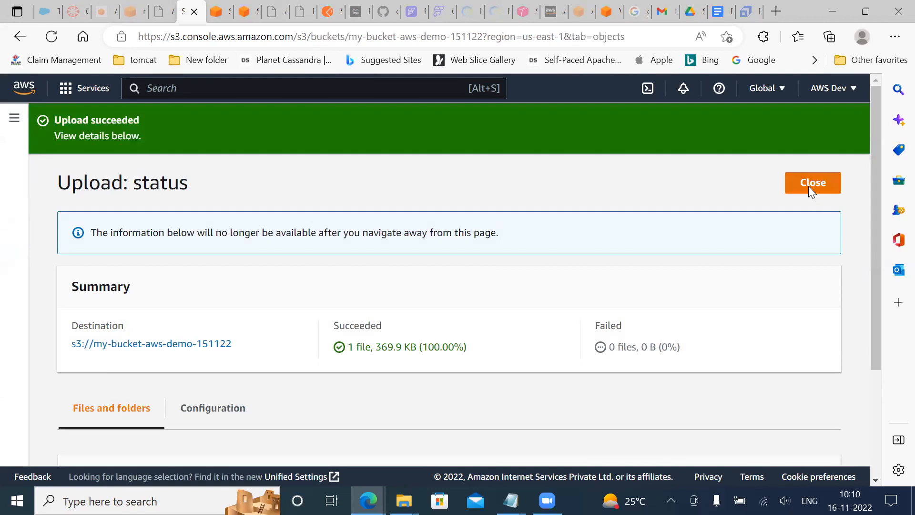
scroll(530, 315, down, 1)
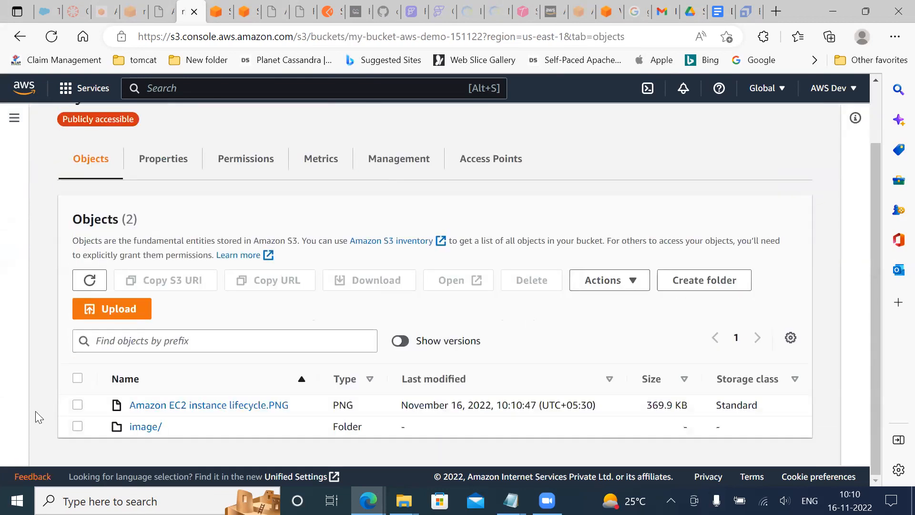
click(400, 341)
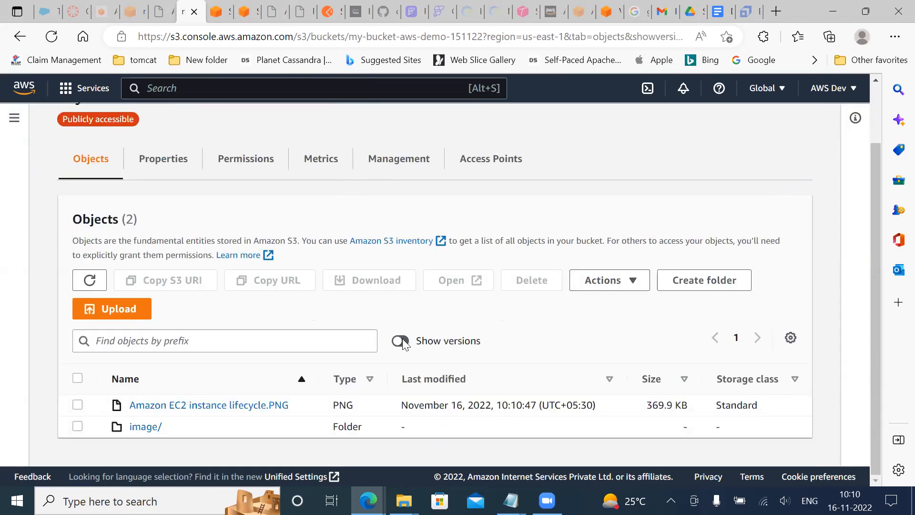
scroll(153, 407, down, 2)
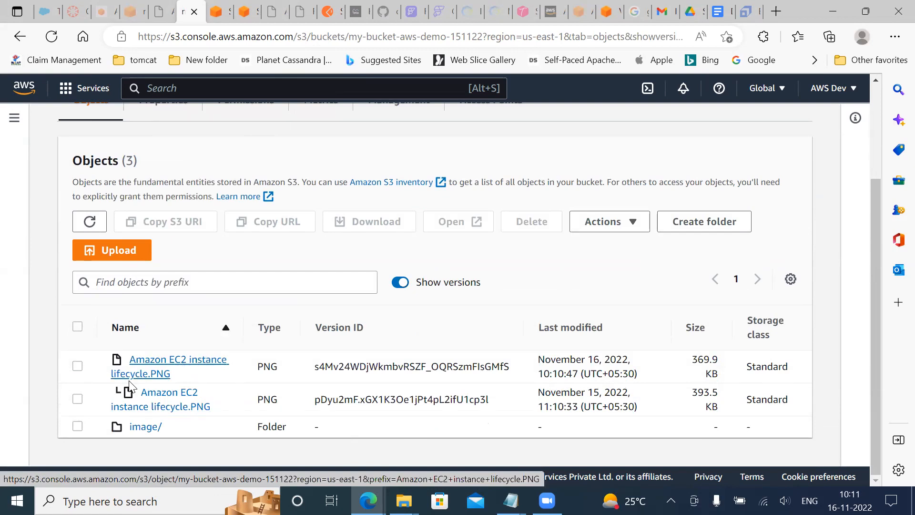
Select only the November 15 version of Amazon EC2 instance lifecycle.PNG and examine which actions are available for it
click(78, 399)
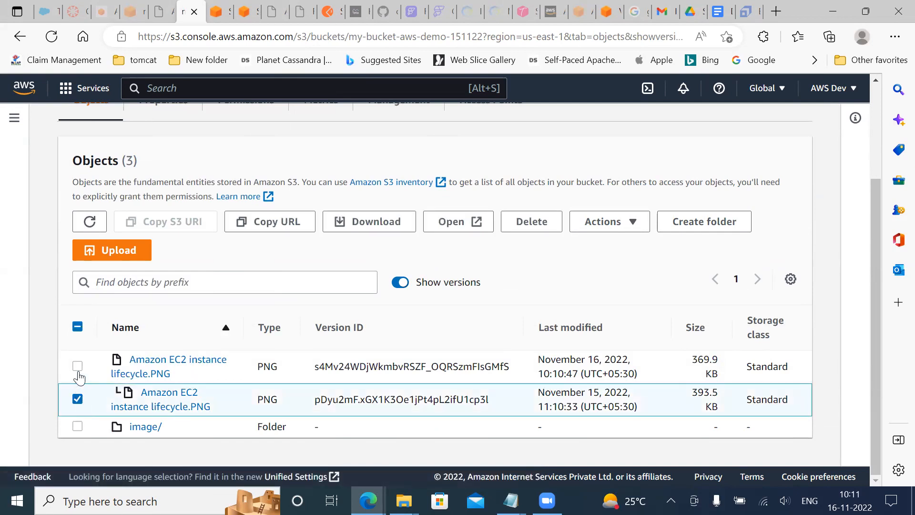
click(78, 367)
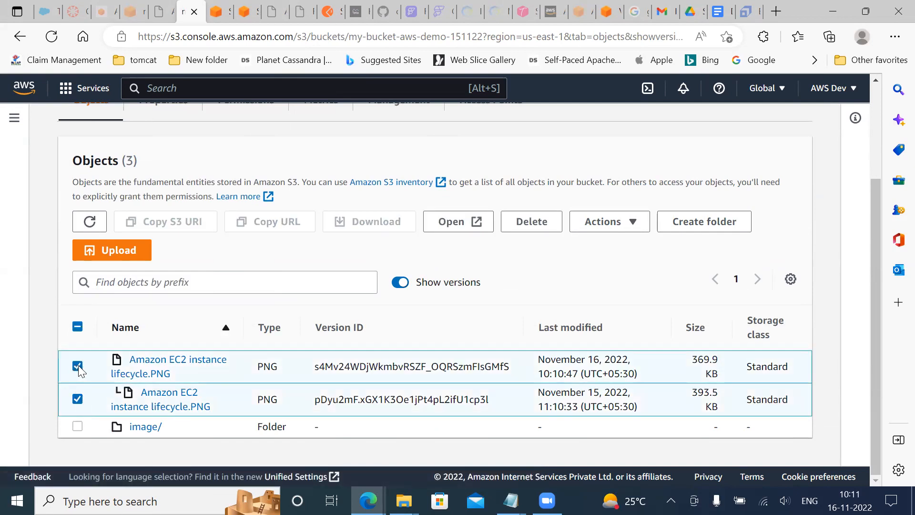
click(78, 367)
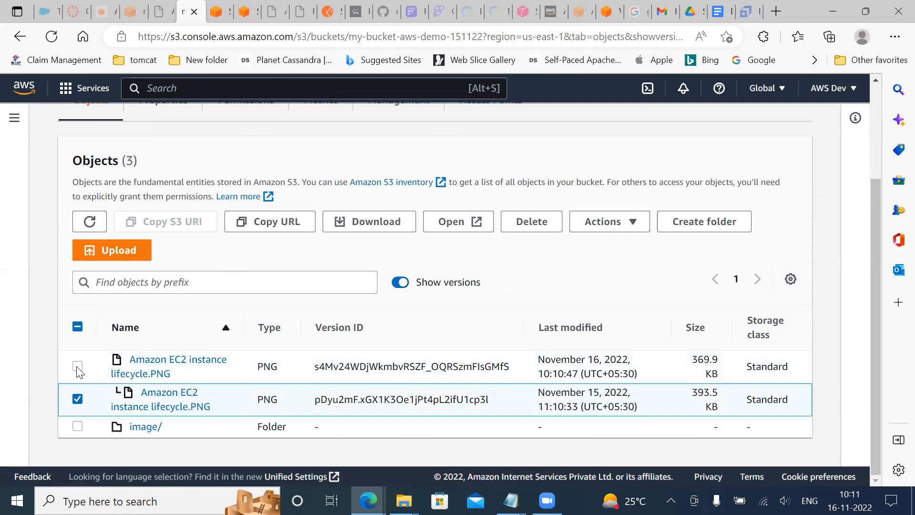
click(633, 224)
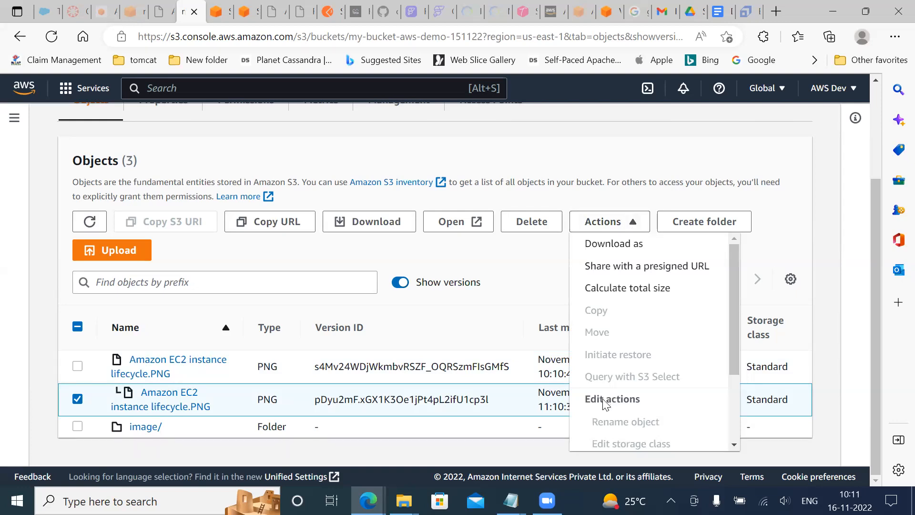
scroll(646, 378, down, 3)
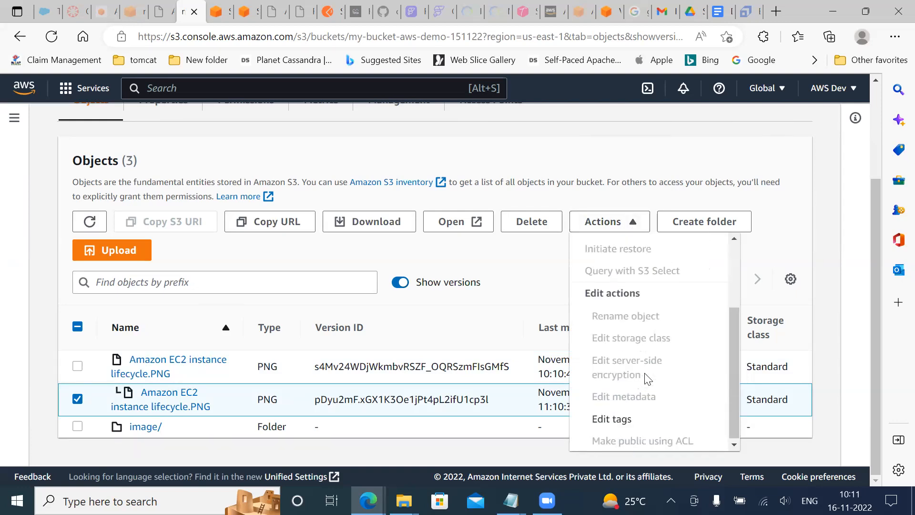
scroll(646, 377, up, 3)
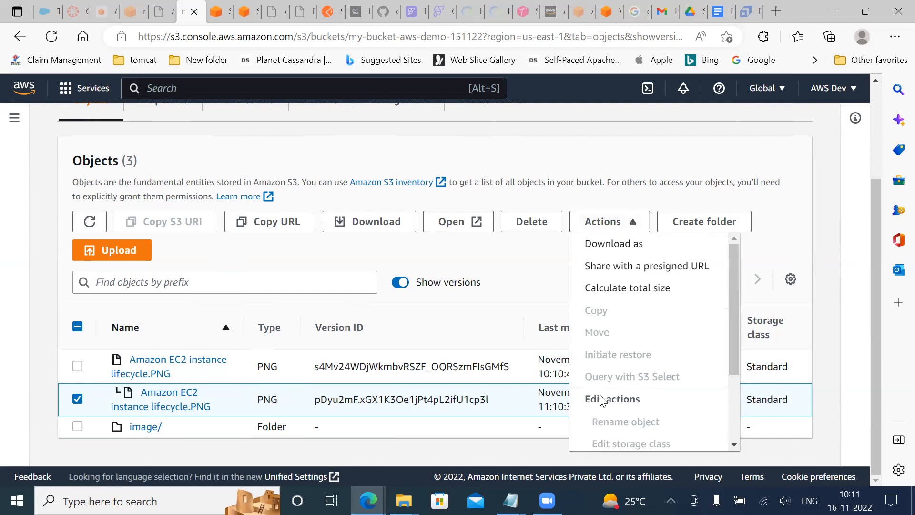
scroll(604, 364, up, 2)
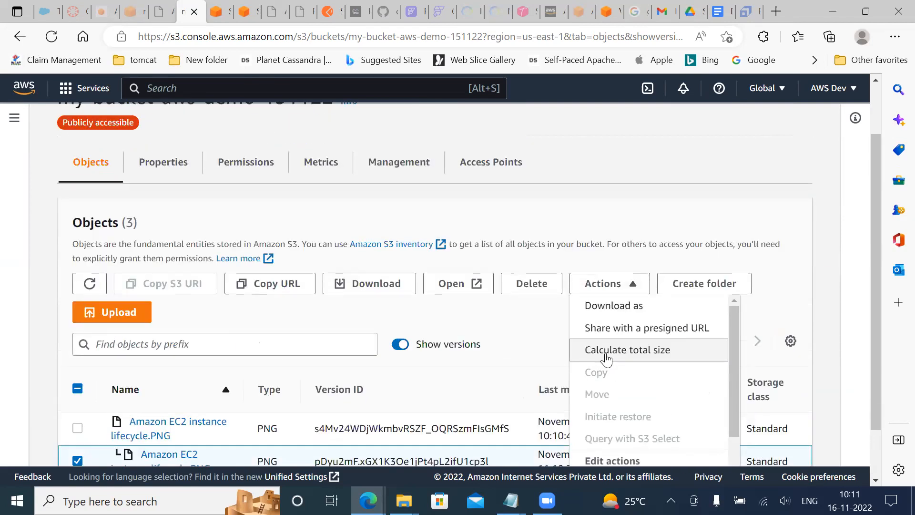
scroll(606, 358, down, 3)
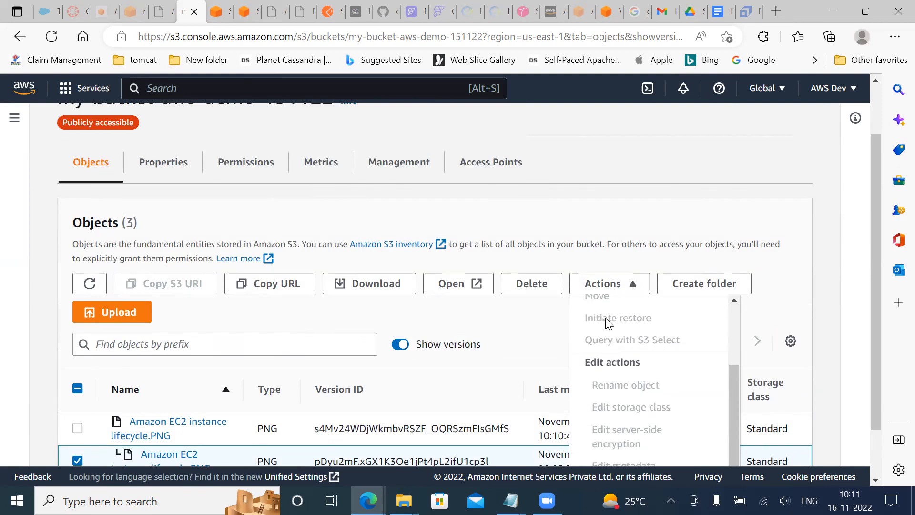
scroll(606, 317, down, 1)
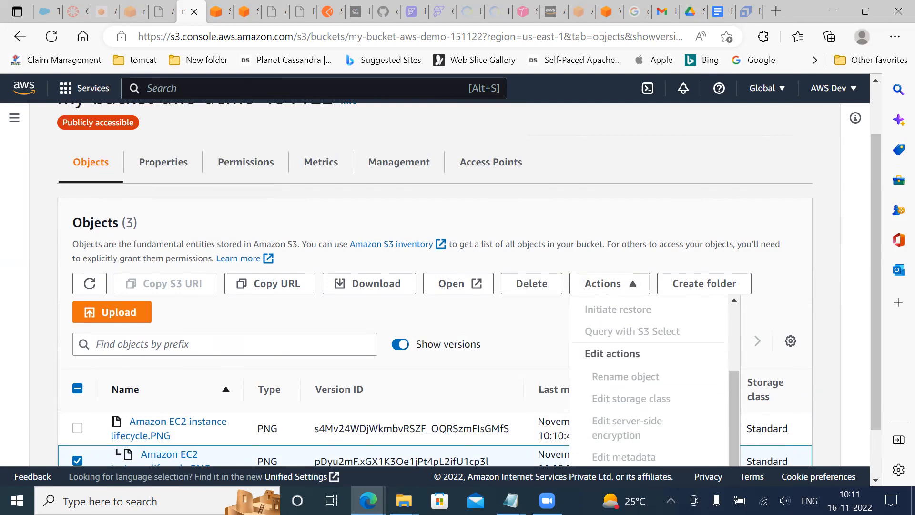
Add the November 16 version of the PNG to the selection and examine the actions available for both versions together
click(78, 428)
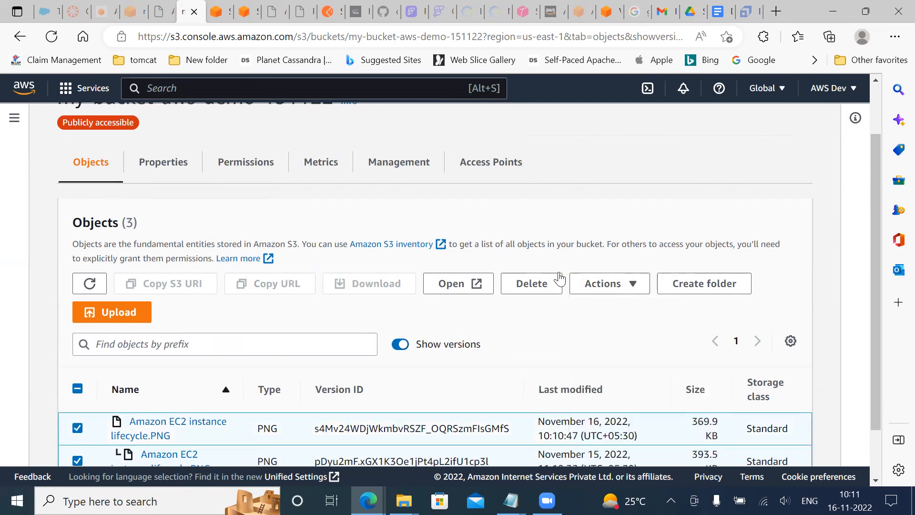
click(595, 292)
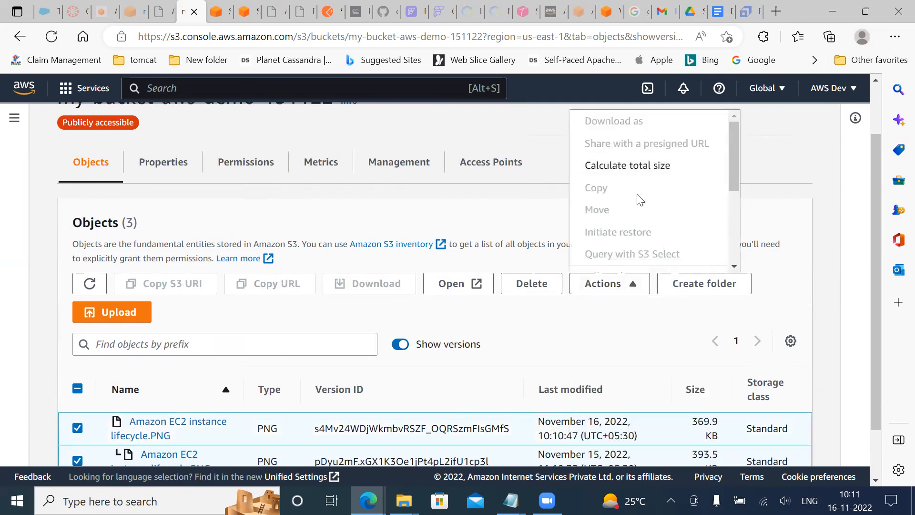
scroll(639, 199, down, 2)
scroll(639, 200, down, 2)
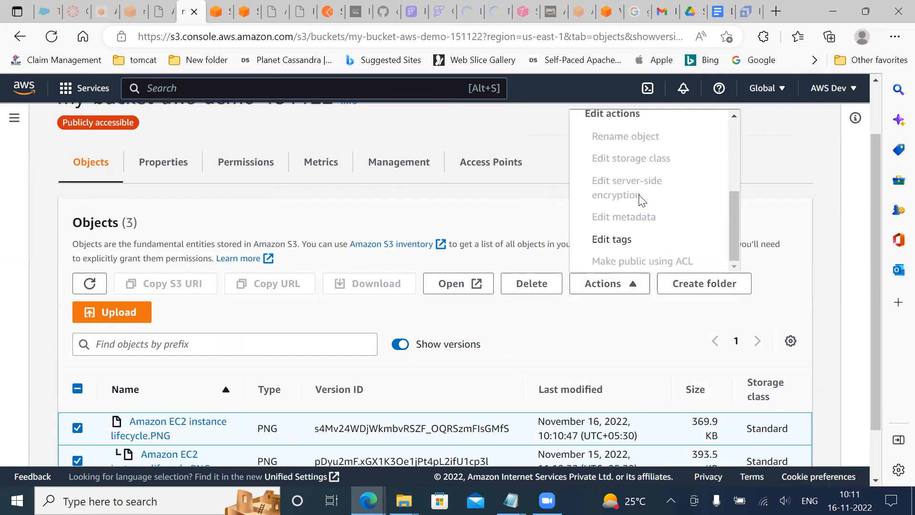
scroll(639, 199, up, 4)
click(568, 339)
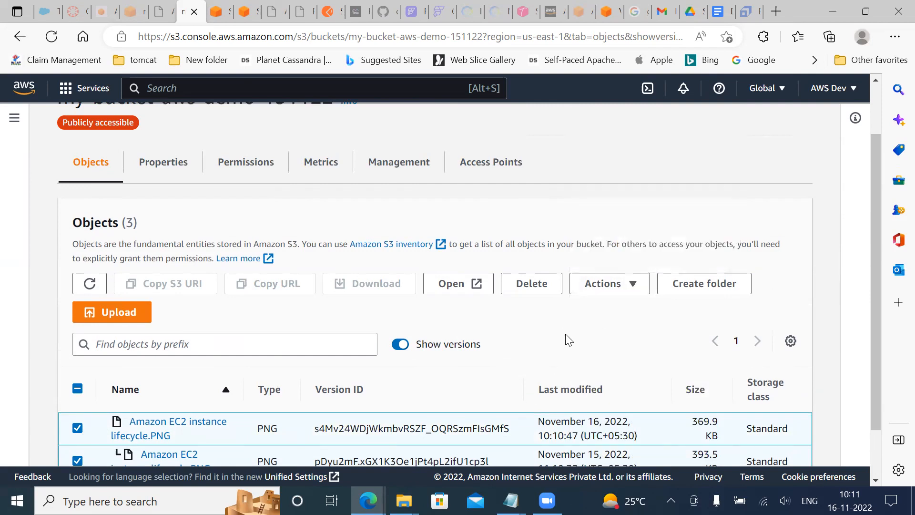
Reduce the selection to the November 16 version of the PNG and examine the actions available for it
scroll(568, 339, down, 2)
click(77, 399)
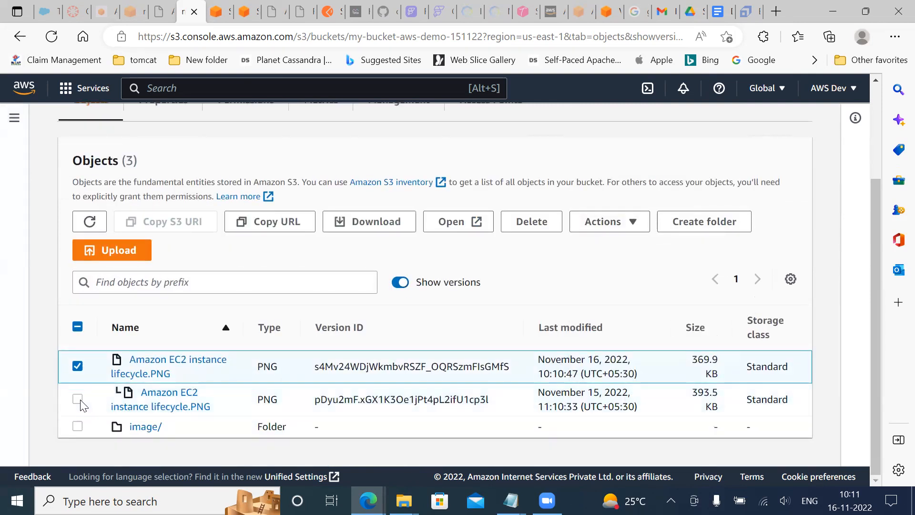
click(76, 373)
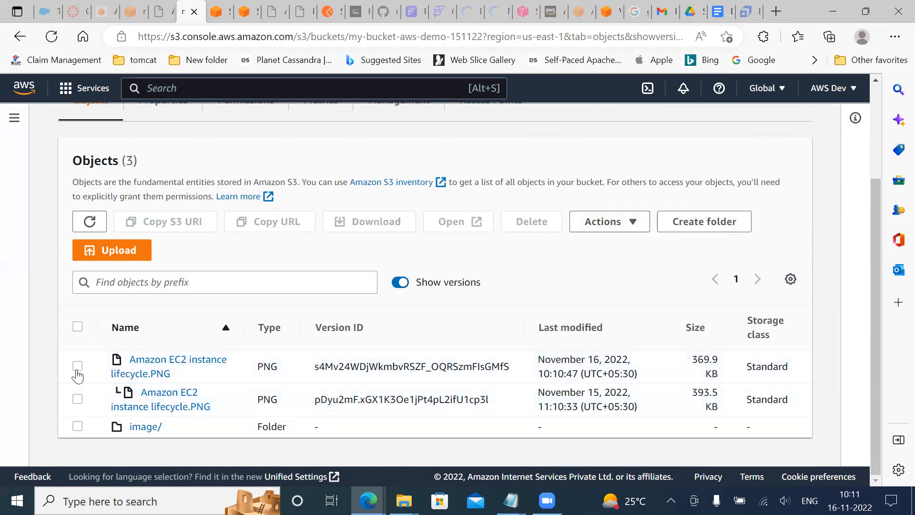
click(77, 372)
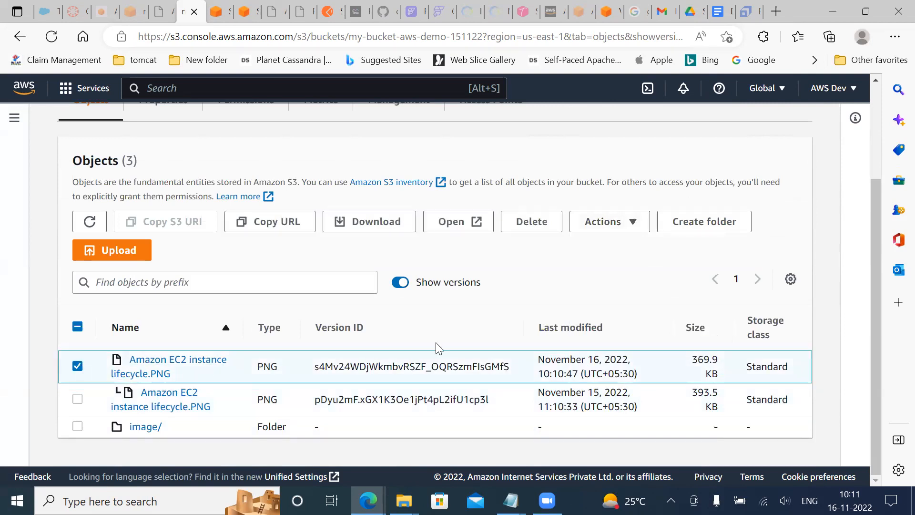
click(639, 229)
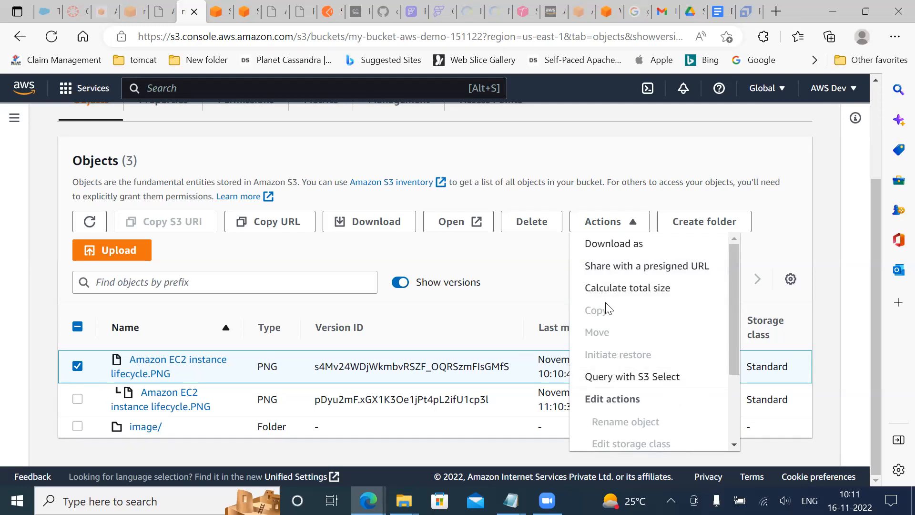
click(535, 272)
scroll(565, 300, up, 3)
scroll(567, 298, down, 3)
scroll(570, 296, up, 3)
scroll(570, 292, down, 3)
scroll(571, 289, up, 3)
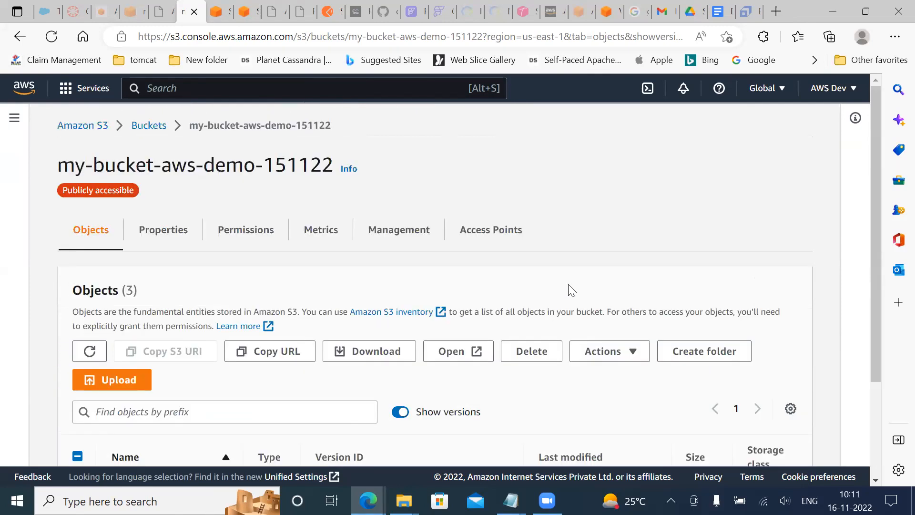
Clear the selection of the November 16 version and check the available actions with no object selected
scroll(571, 289, down, 3)
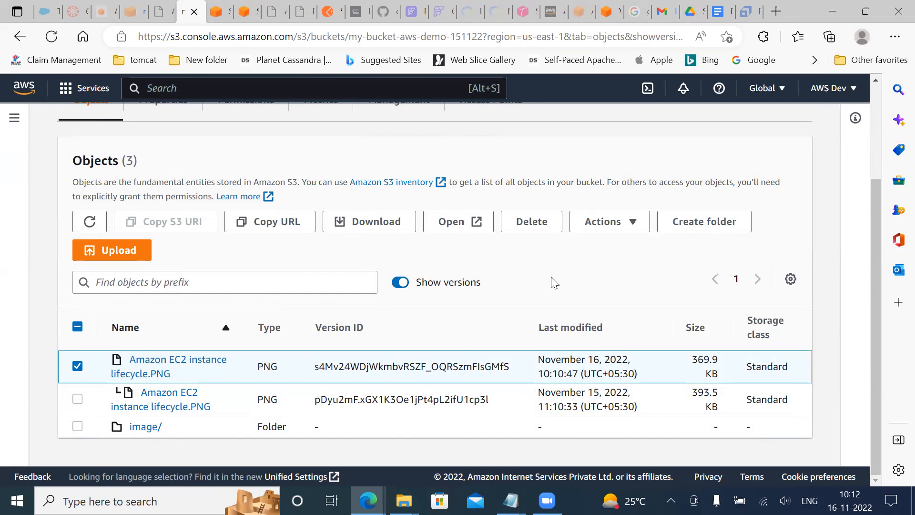
click(77, 366)
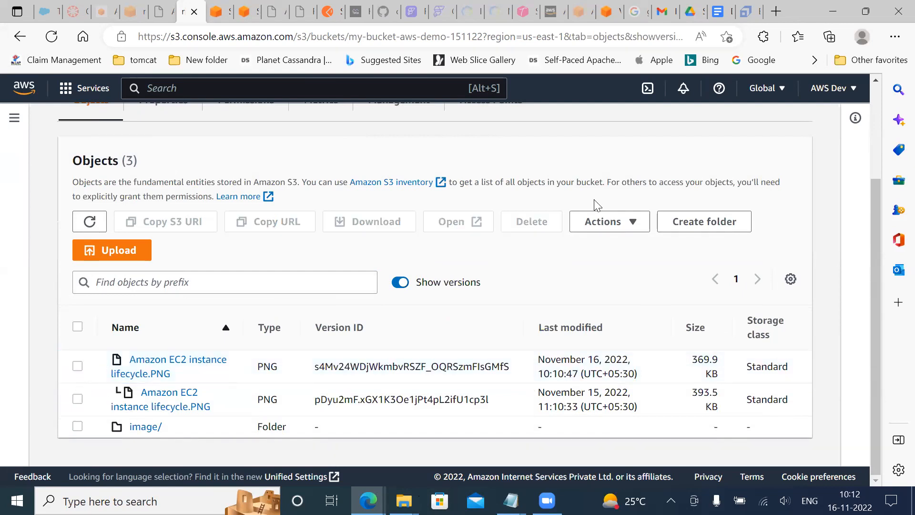
click(599, 229)
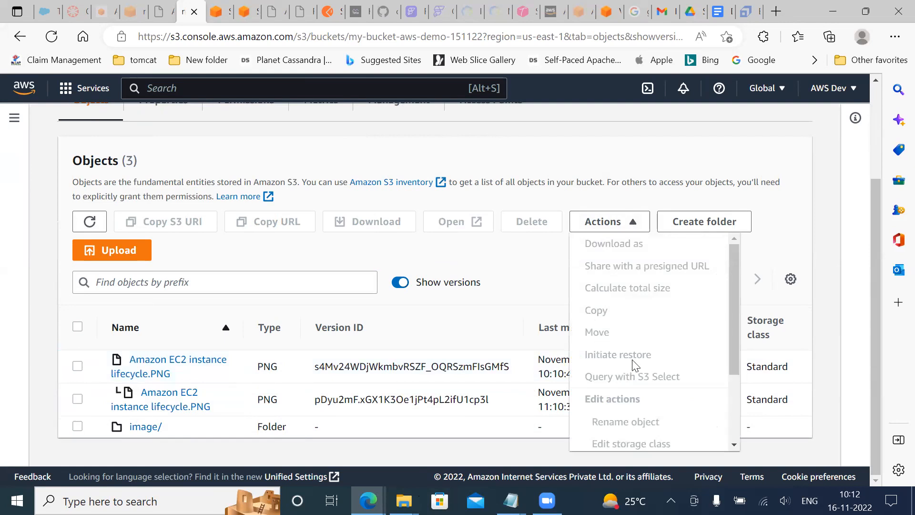
click(541, 269)
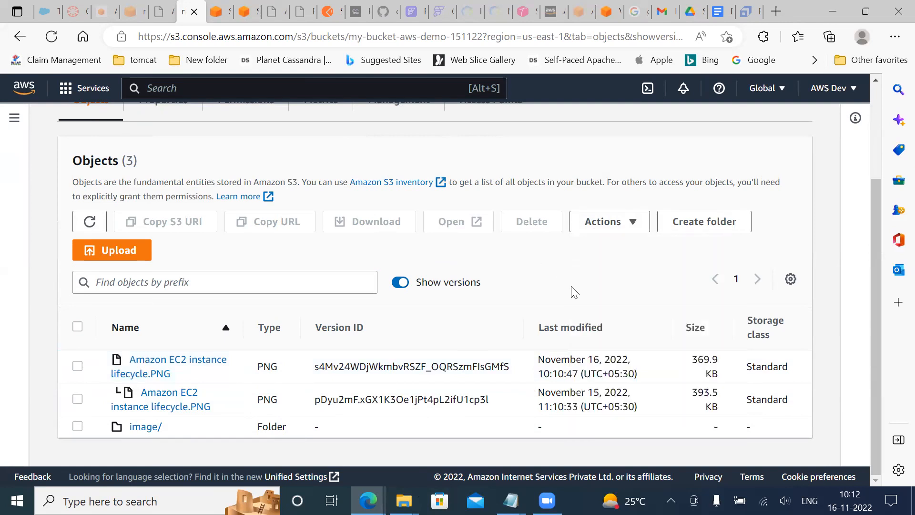
Look through the properties of my-bucket-aws-demo-151122 and return to its list of object versions
scroll(575, 292, up, 3)
click(165, 232)
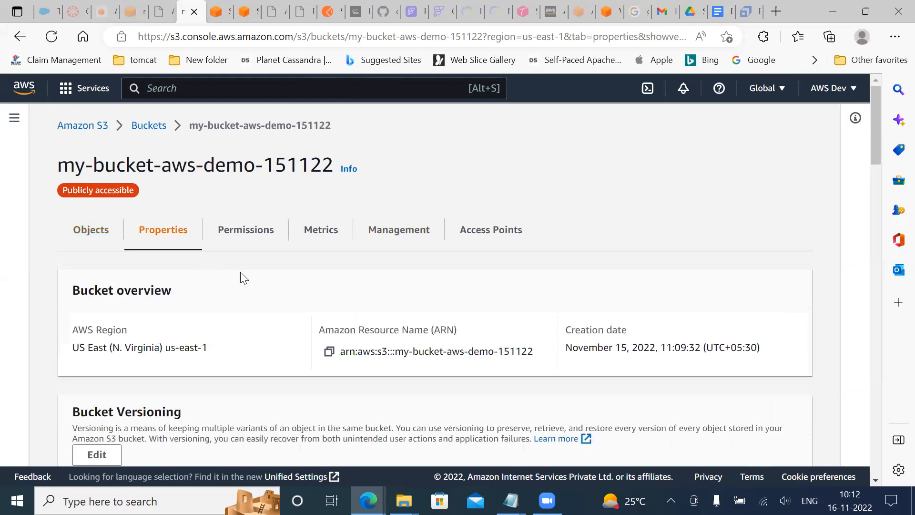
scroll(242, 276, down, 6)
scroll(242, 274, down, 7)
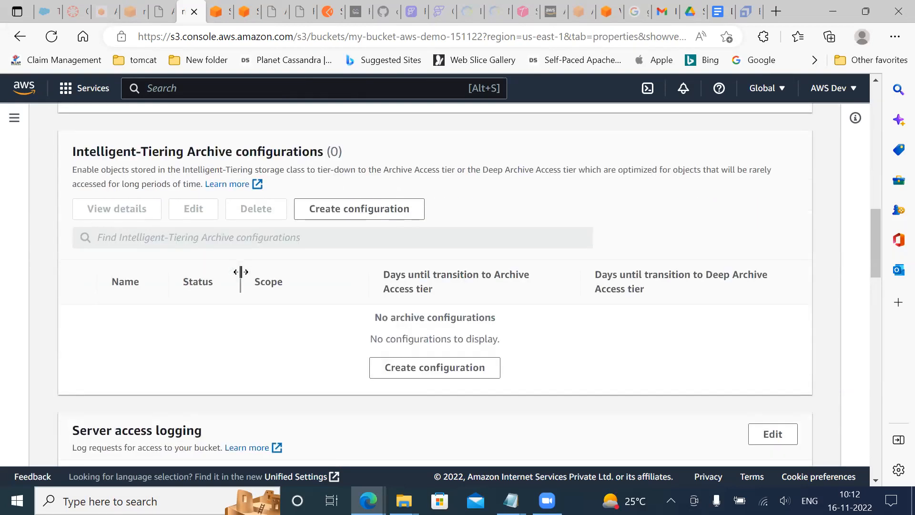
scroll(240, 278, up, 10)
scroll(116, 257, up, 3)
click(91, 167)
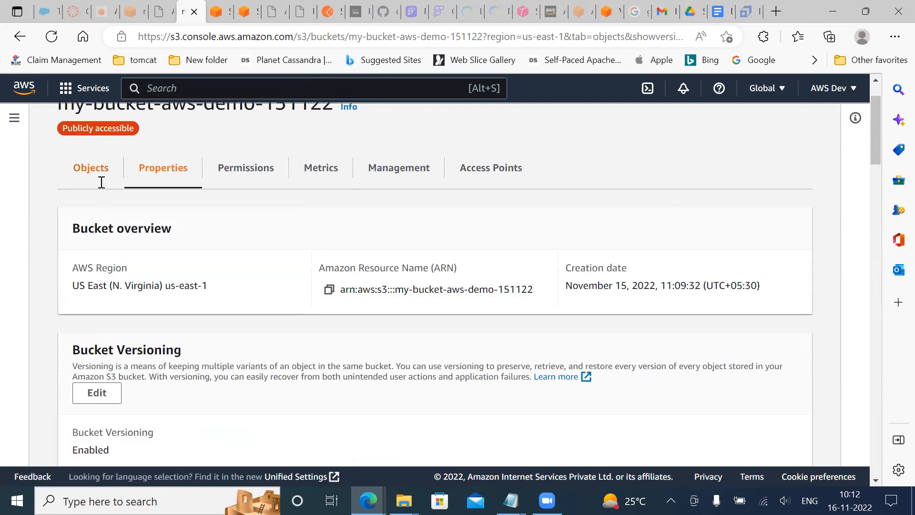
scroll(351, 296, down, 3)
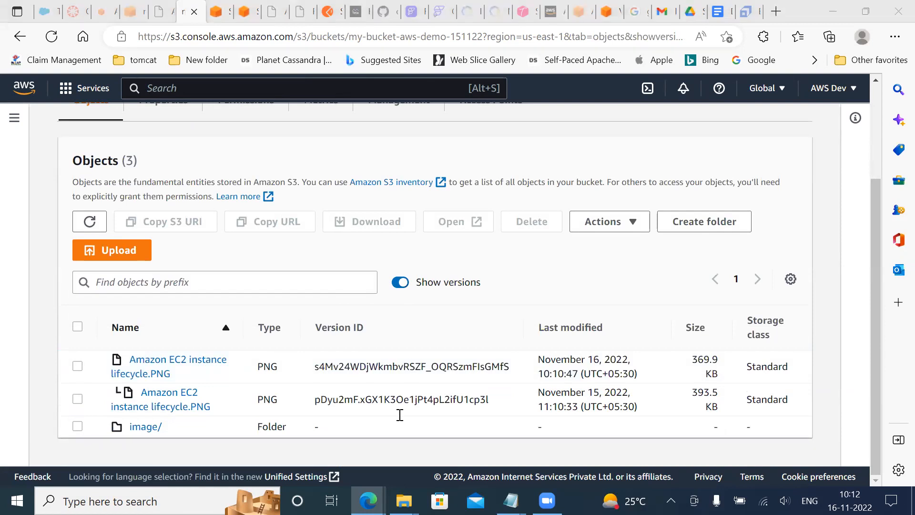
Switch to the Google Docs version history and compare the 16 November 10:05 and 10:04 versions, ending on the current version
click(718, 12)
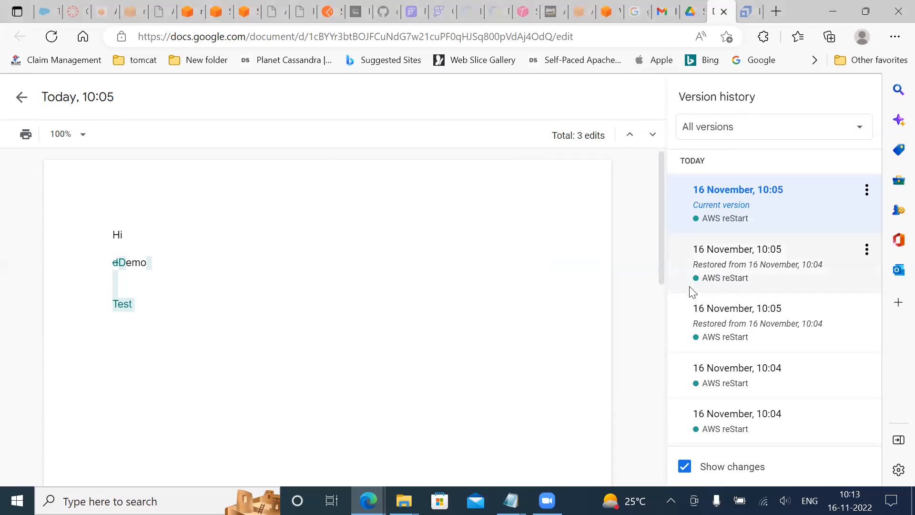
click(725, 310)
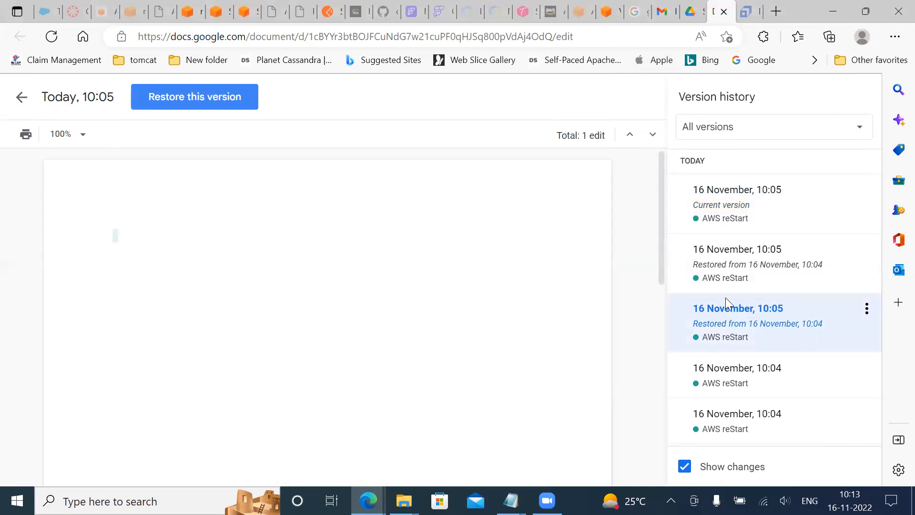
click(722, 379)
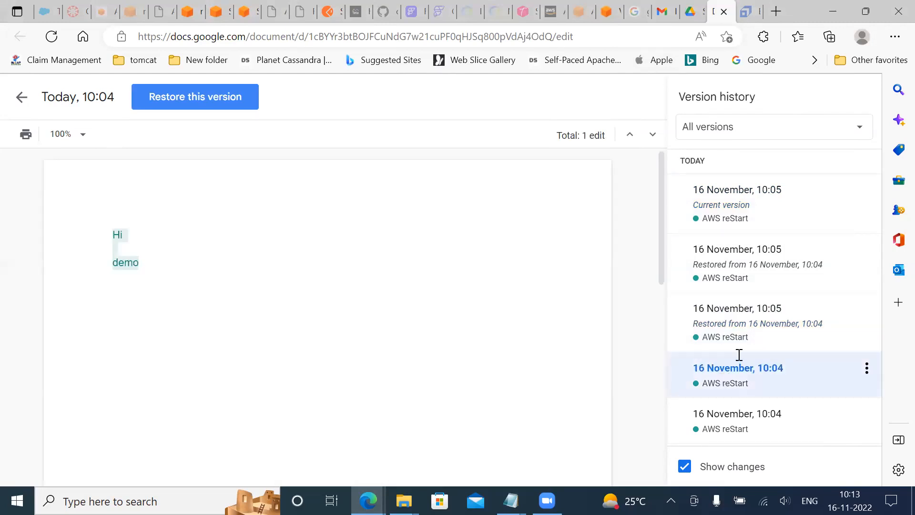
click(742, 267)
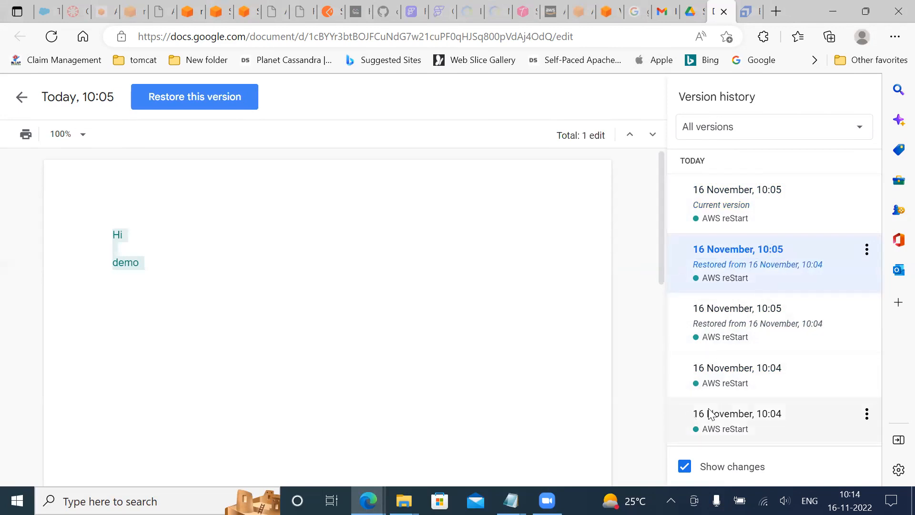
click(732, 377)
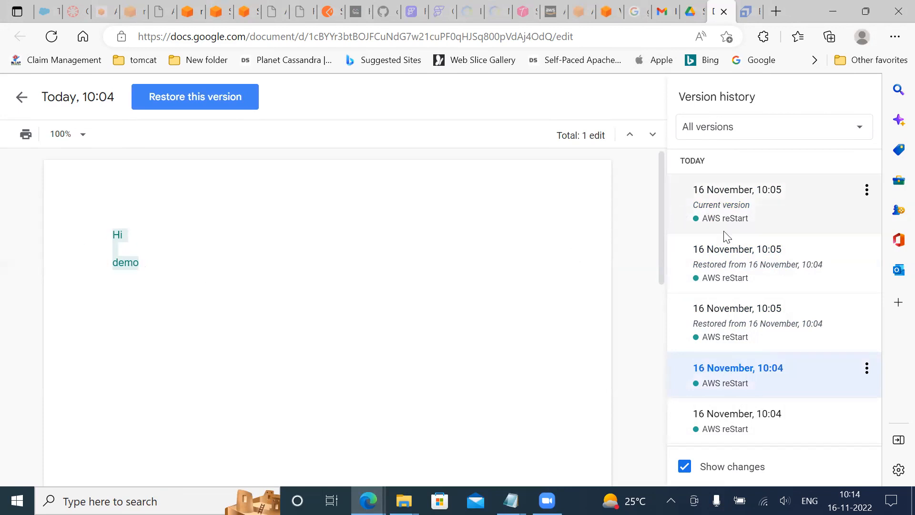
click(721, 210)
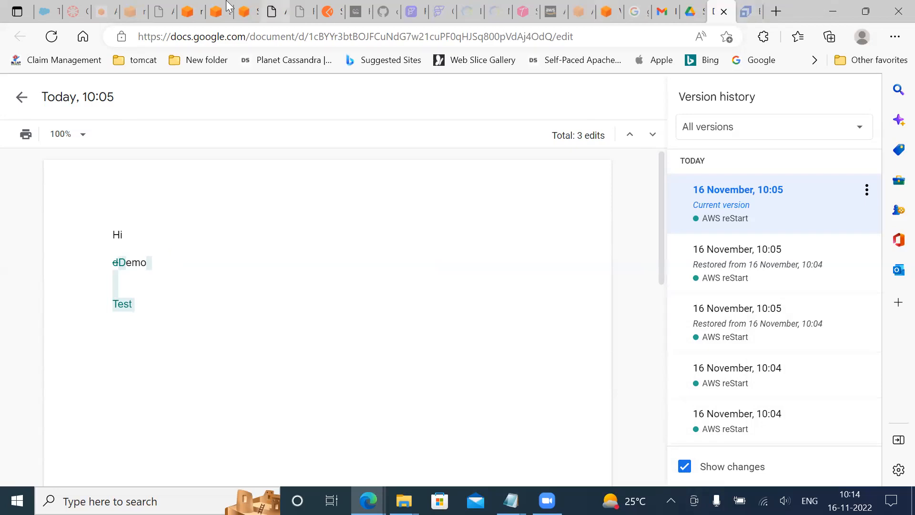
Switch back to the Amazon S3 console showing the objects of my-bucket-aws-demo-151122
click(247, 15)
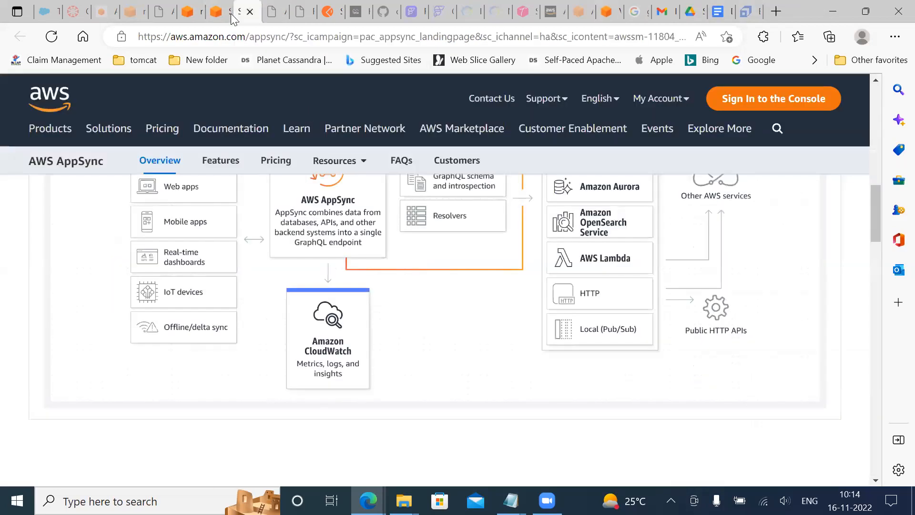
click(188, 18)
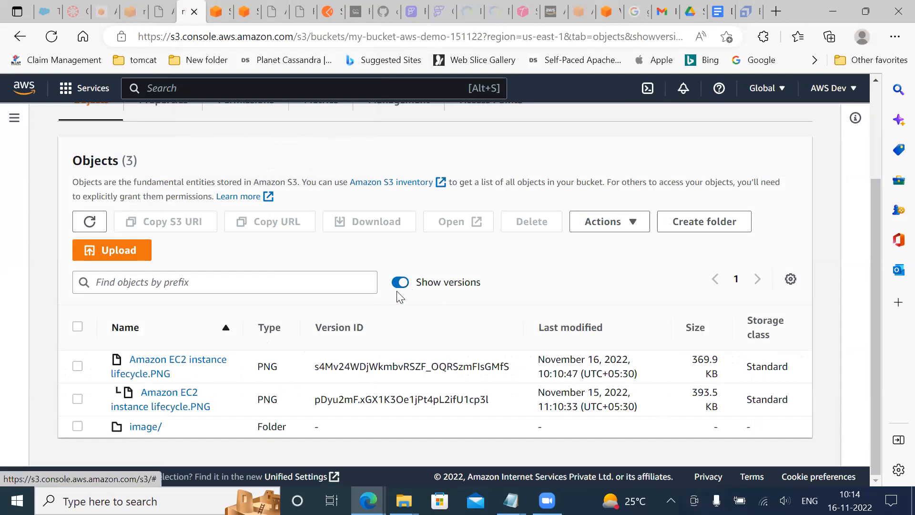
scroll(433, 353, up, 3)
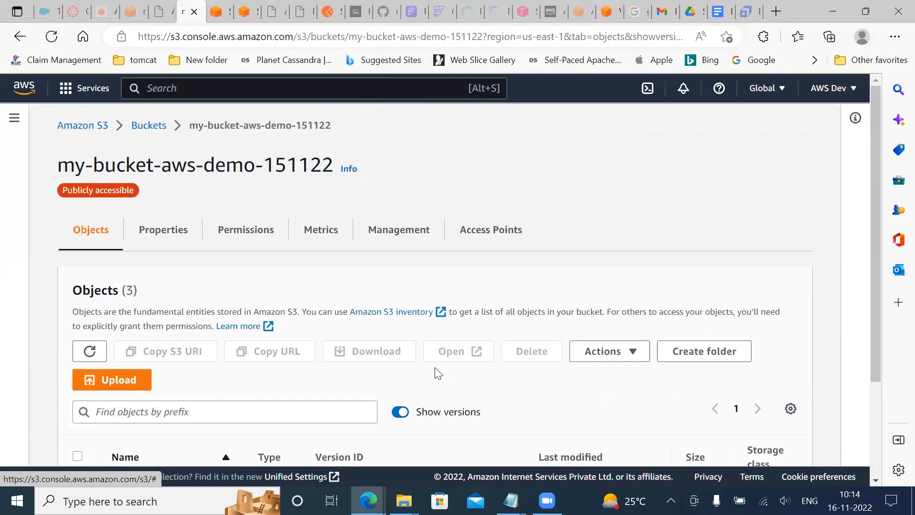
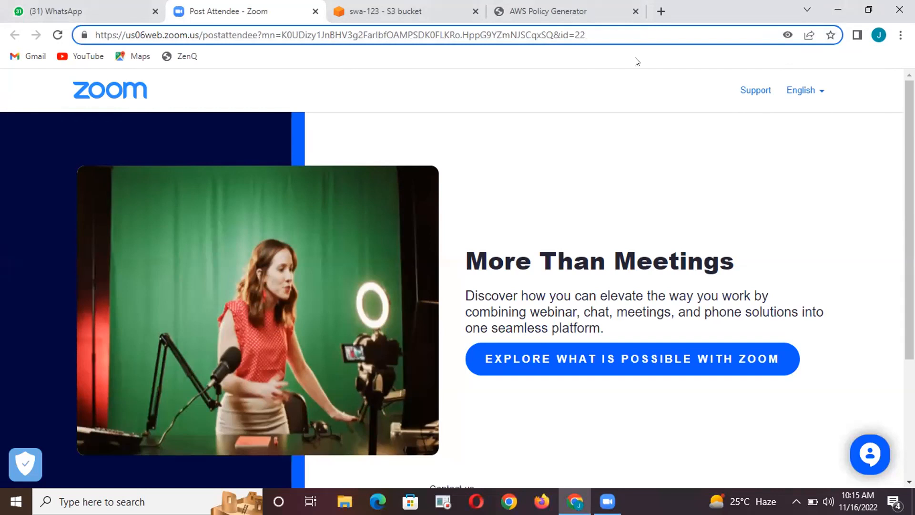
Minimize the browser and dismiss the OneDrive sign-in message on the desktop
click(626, 83)
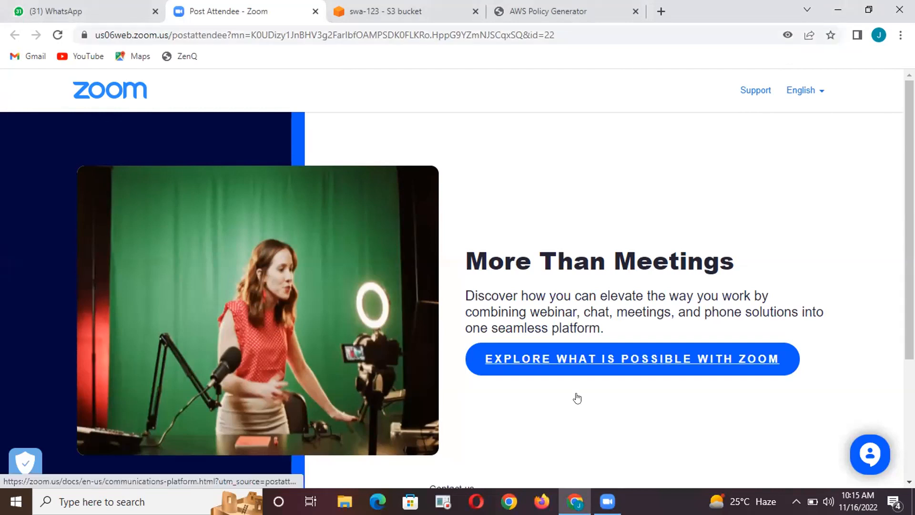
click(575, 501)
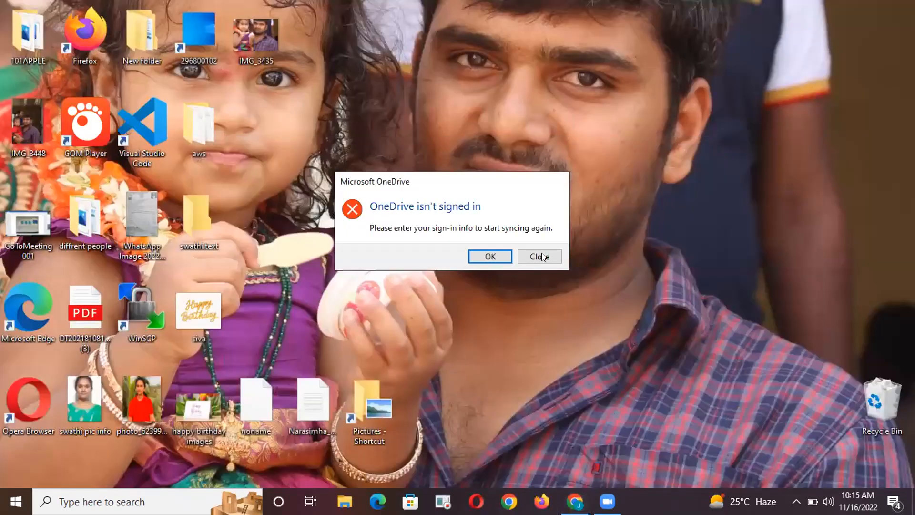
click(541, 253)
click(607, 501)
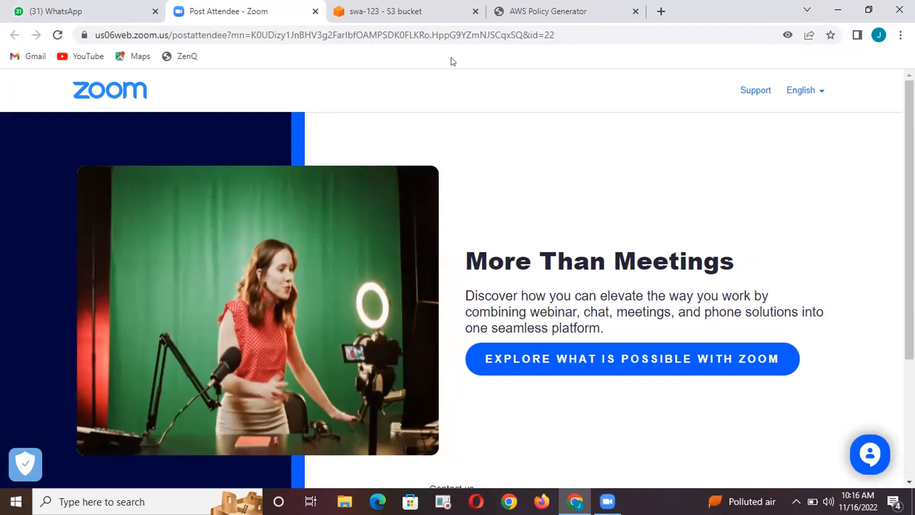
click(466, 76)
key(ctrl+l)
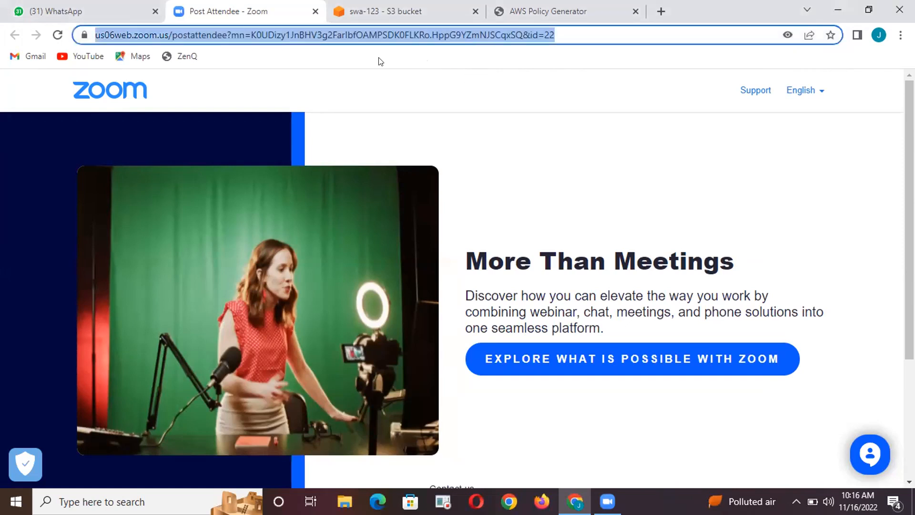
click(315, 78)
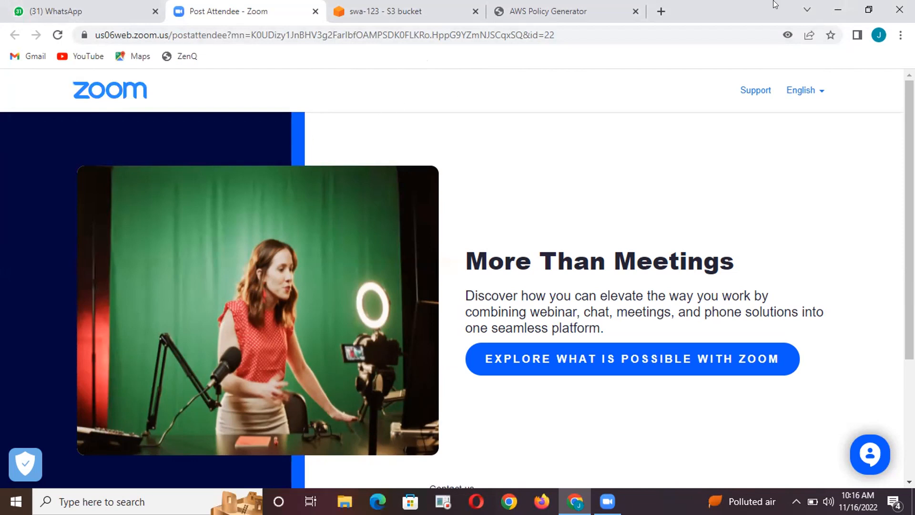
click(804, 3)
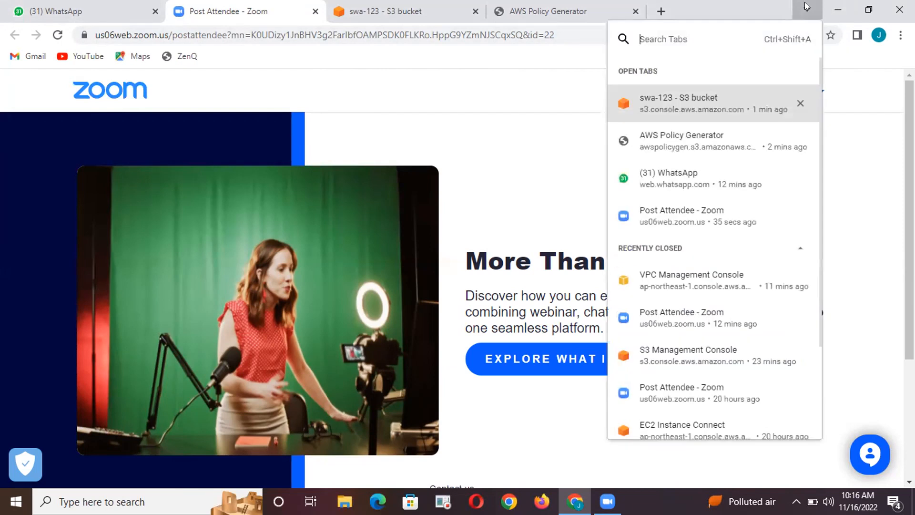
click(499, 138)
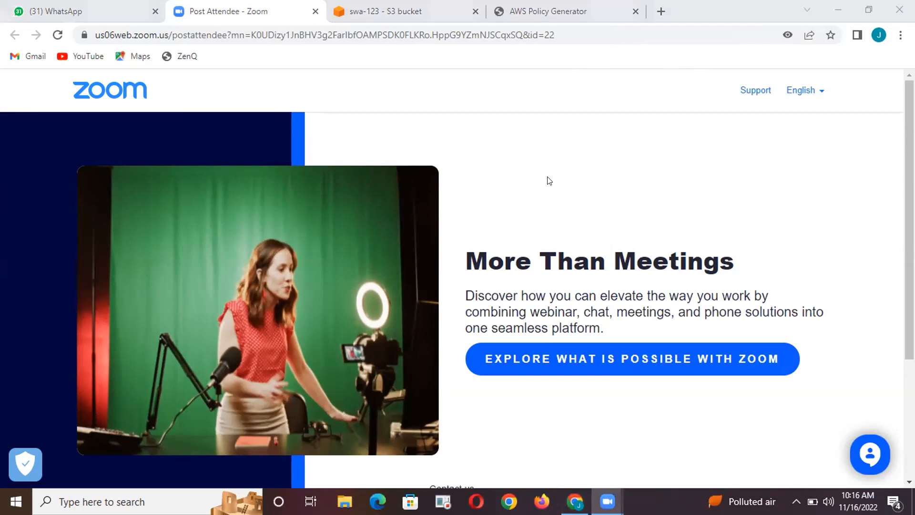
click(527, 185)
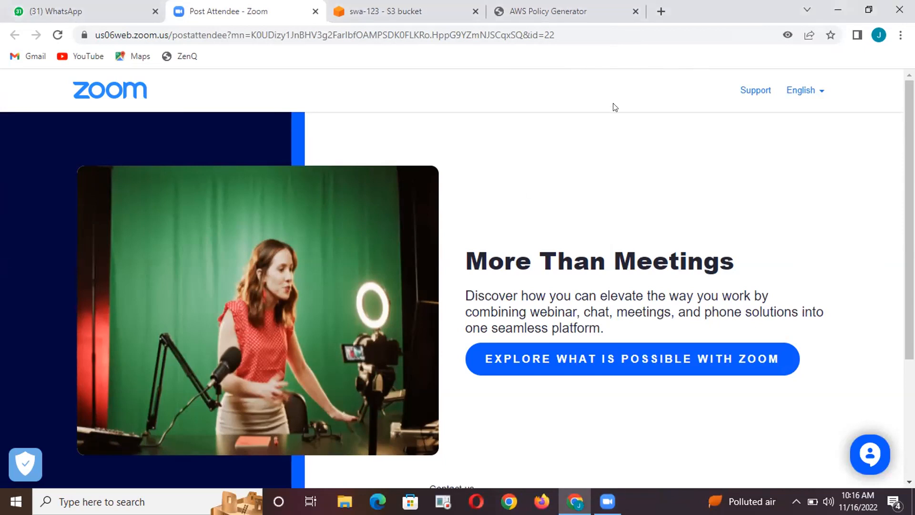
Switch to the Amazon S3 console and leave the bucket policy editor for the object list of swa-123
click(396, 14)
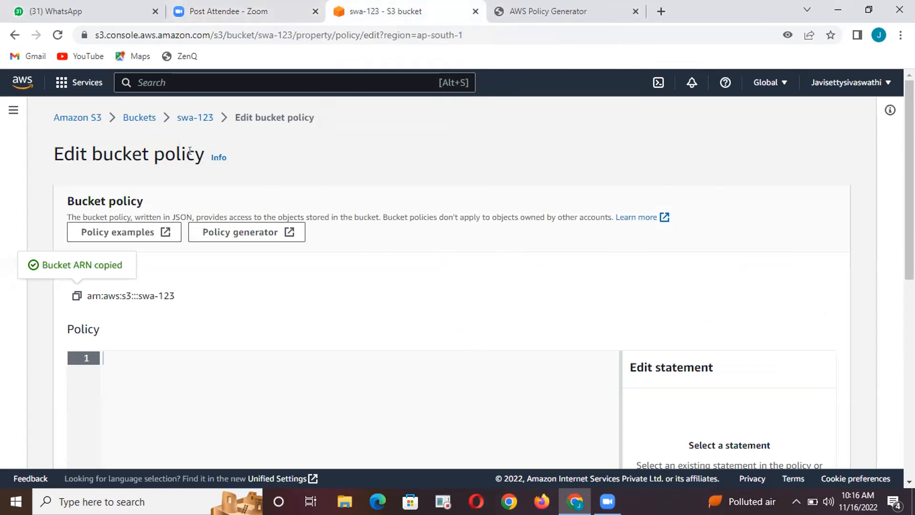
click(180, 117)
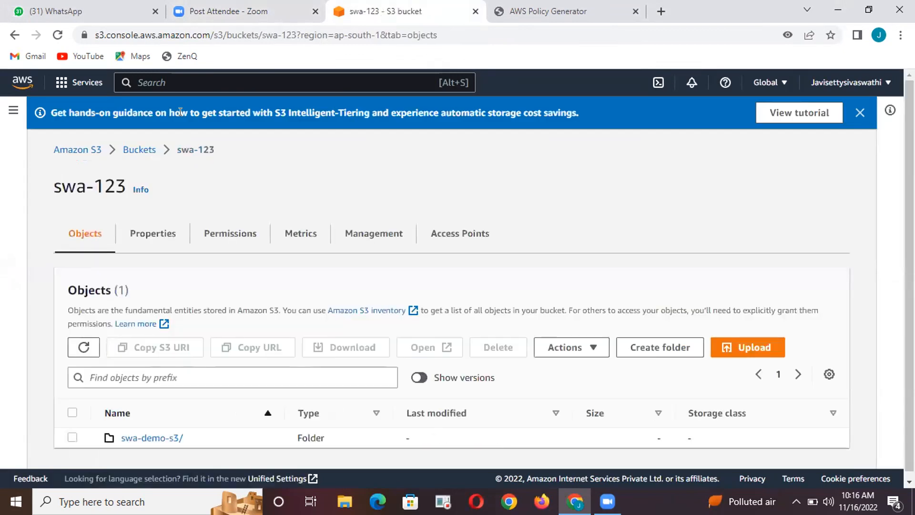
scroll(163, 394, down, 1)
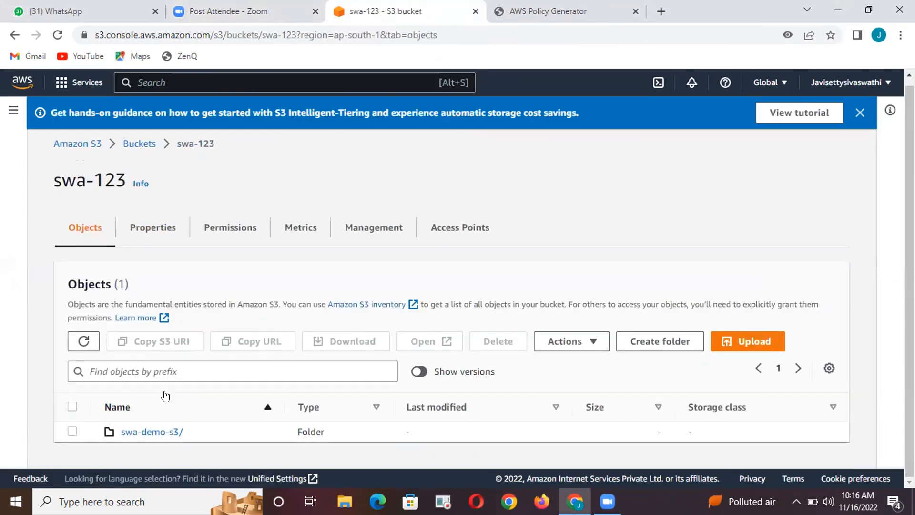
click(741, 338)
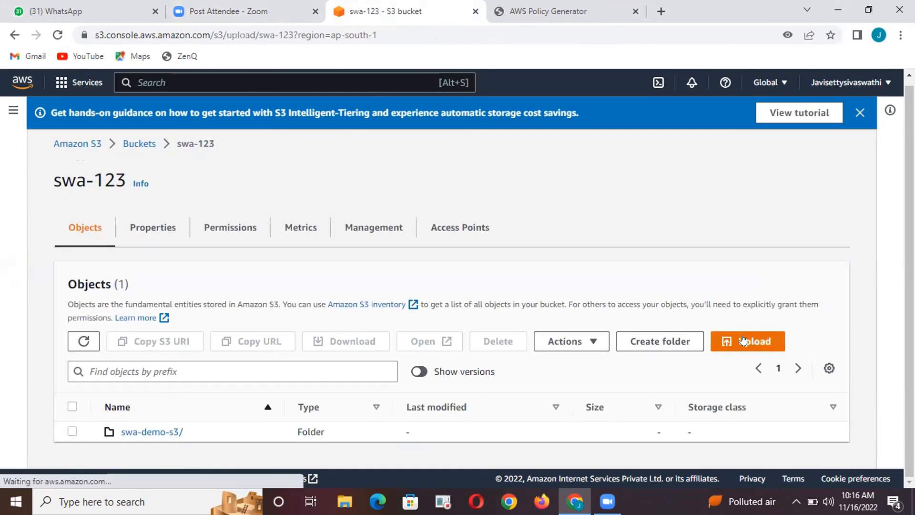
scroll(524, 327, down, 5)
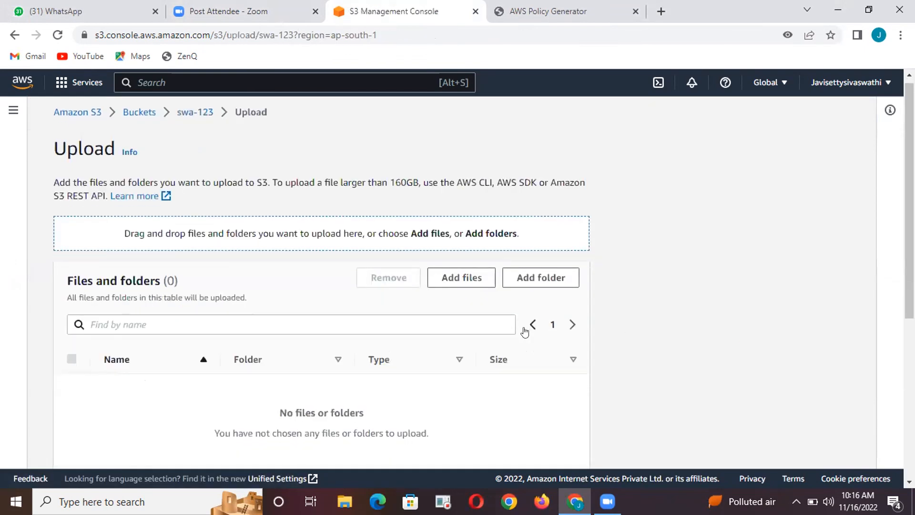
scroll(527, 329, up, 3)
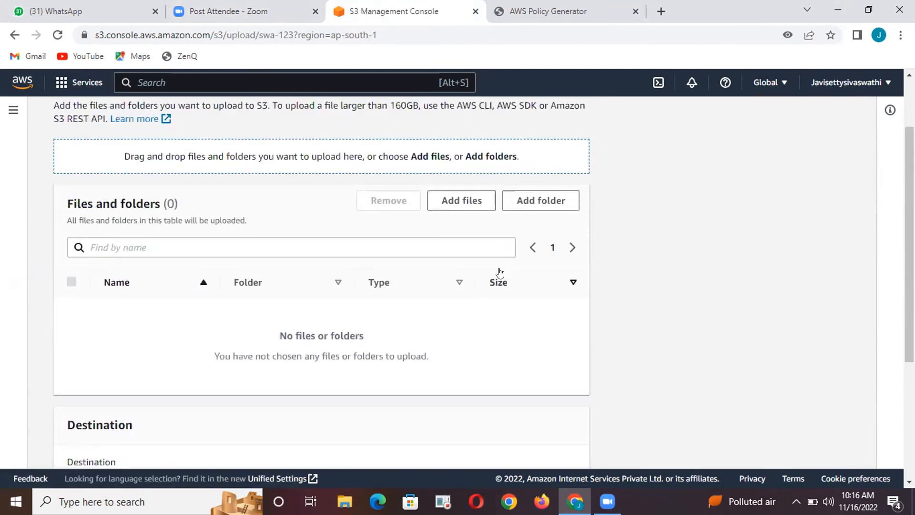
click(466, 201)
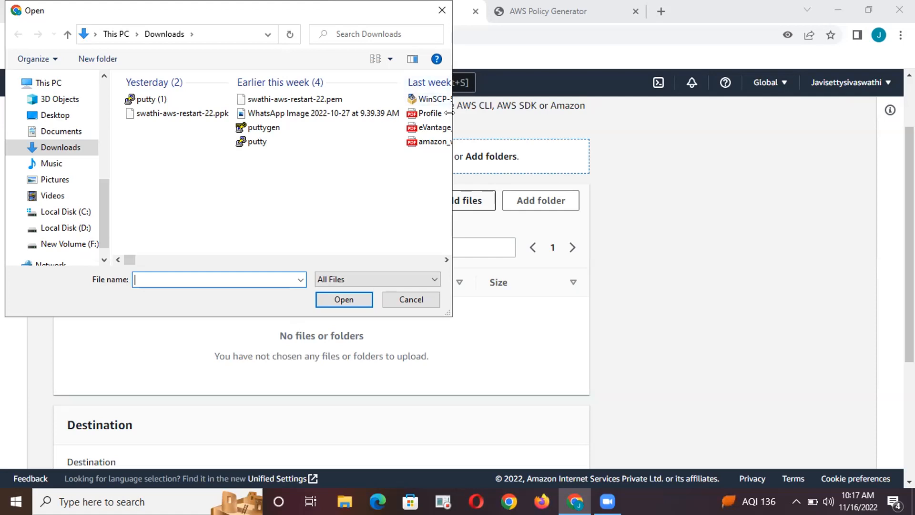
scroll(508, 310, down, 3)
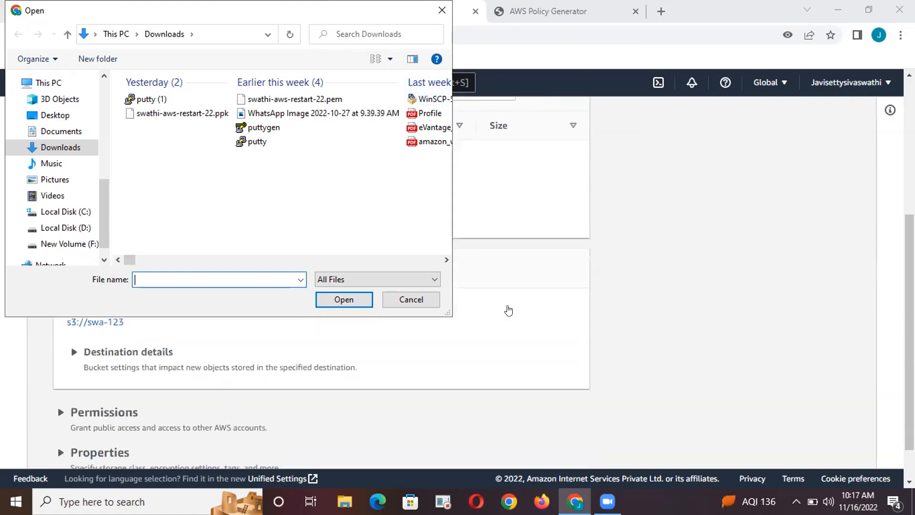
scroll(508, 310, up, 1)
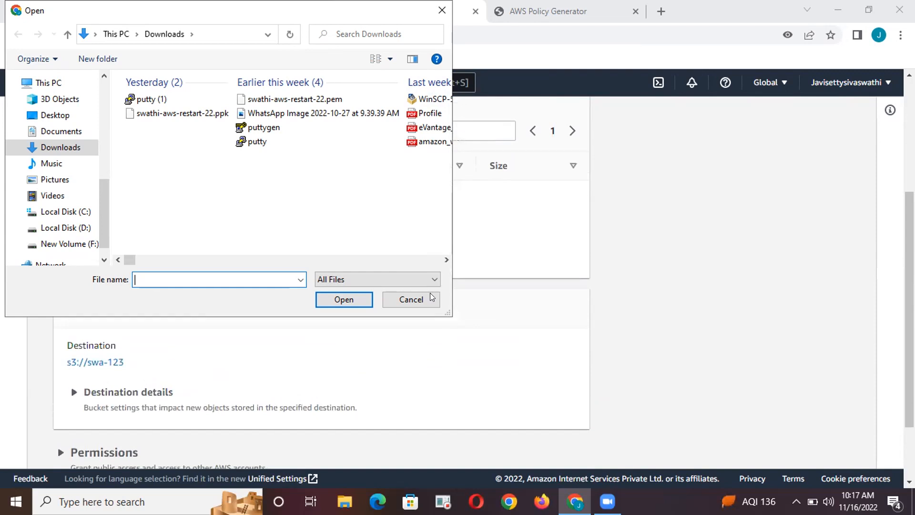
click(421, 301)
scroll(482, 238, up, 4)
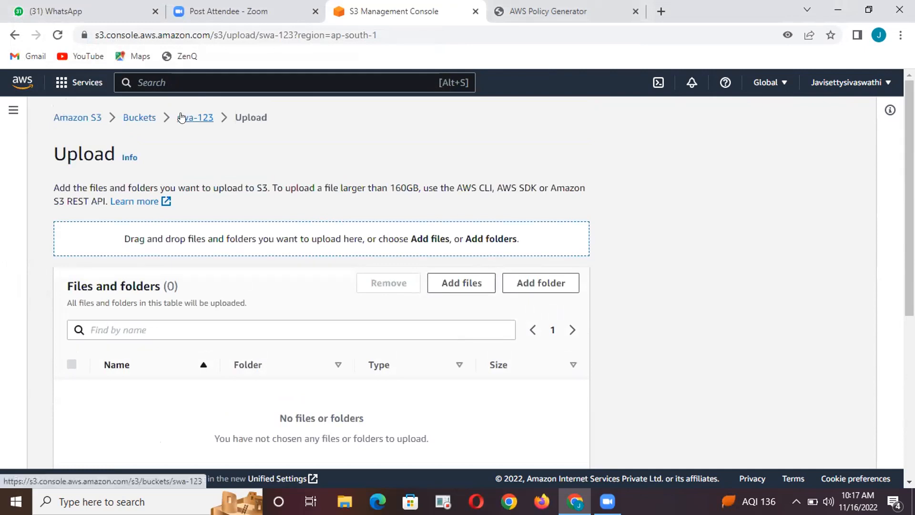
click(181, 117)
Look at the contents of the swa-demo-s3/ folder and return to the swa-123 bucket
scroll(388, 244, down, 1)
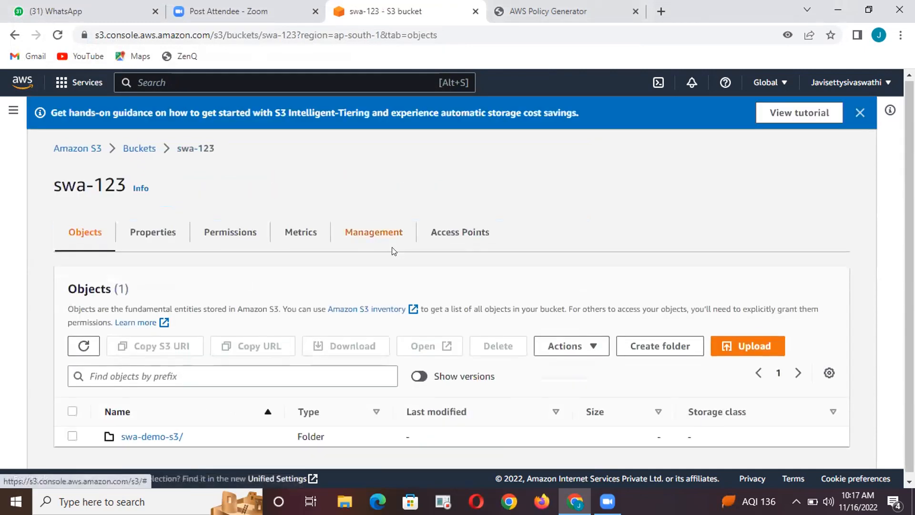
click(153, 431)
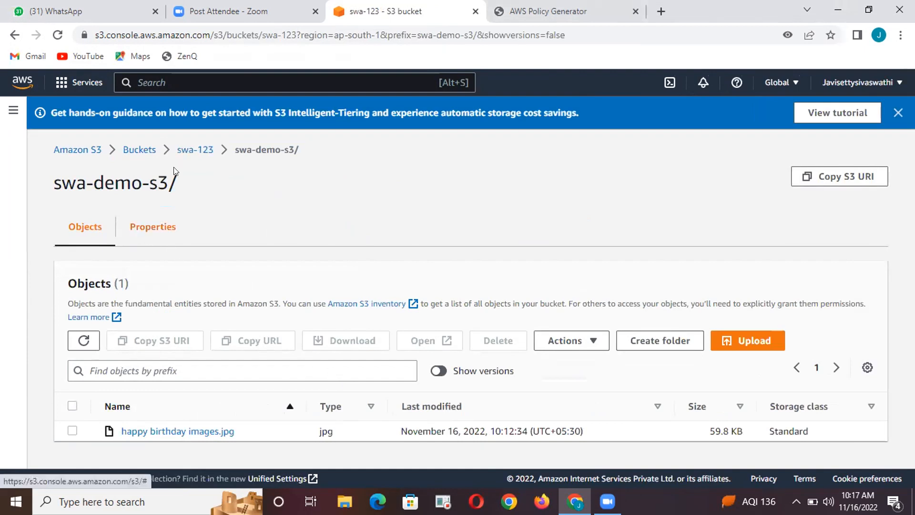
click(188, 149)
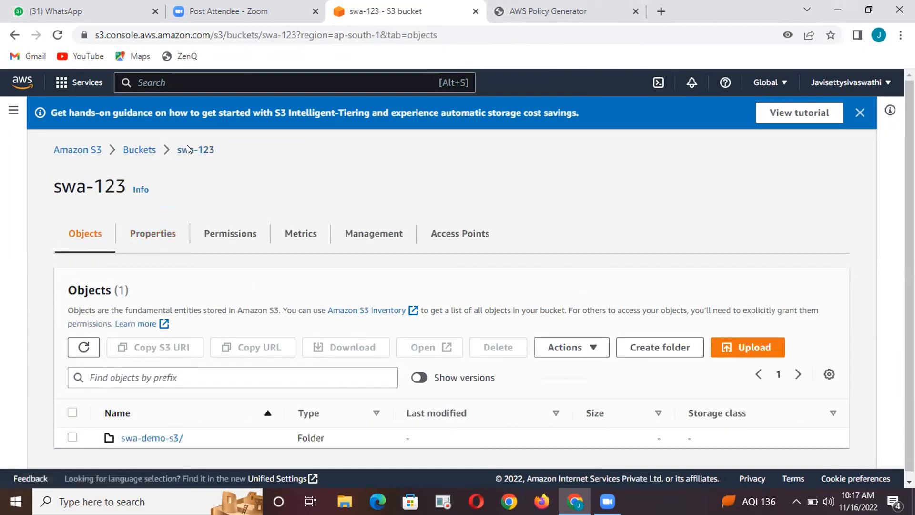
Examine the properties of the swa-123 bucket, from Bucket Versioning and default encryption through to static website hosting
click(156, 233)
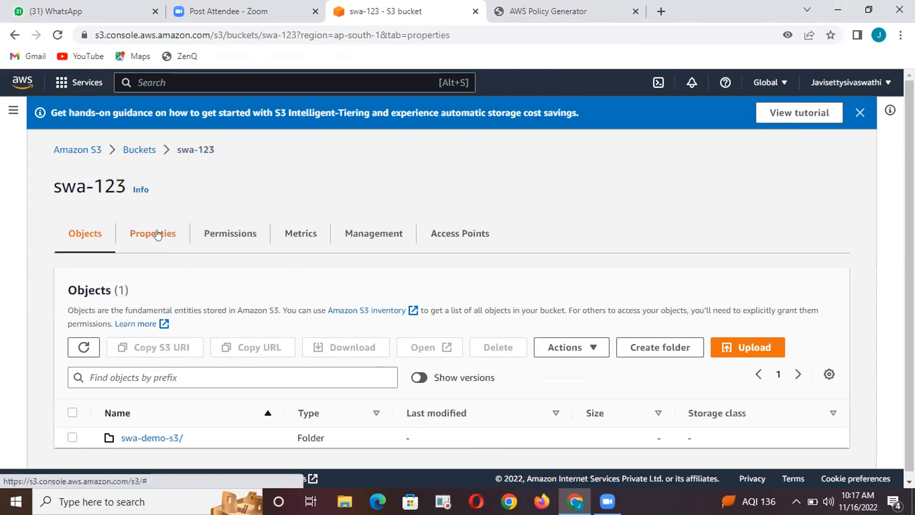
scroll(240, 273, down, 3)
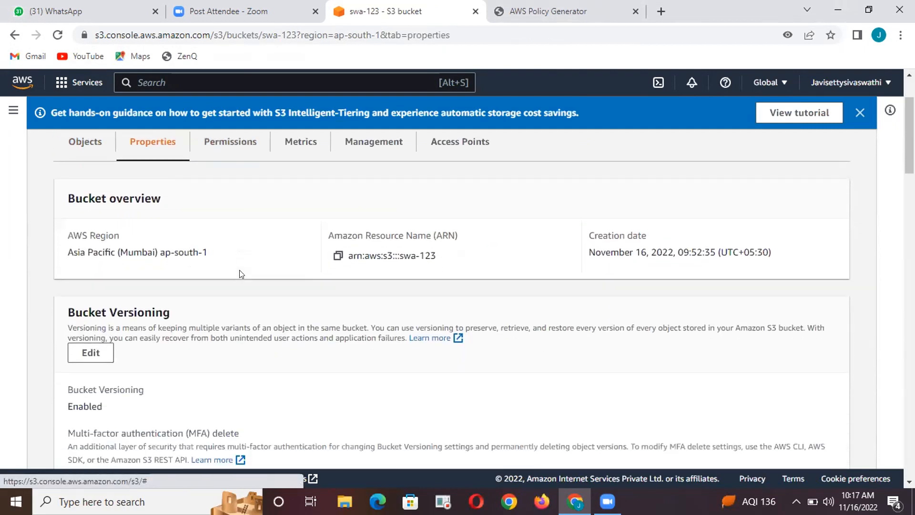
scroll(242, 274, up, 2)
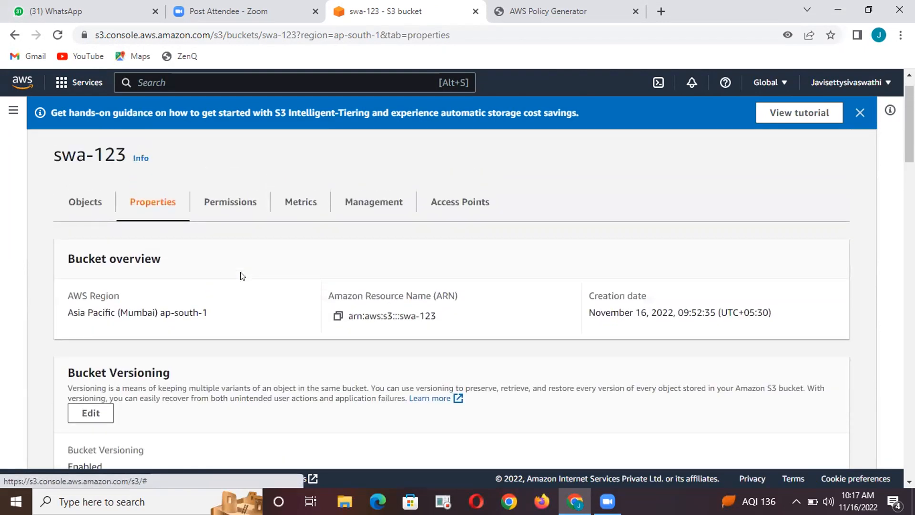
scroll(242, 275, down, 2)
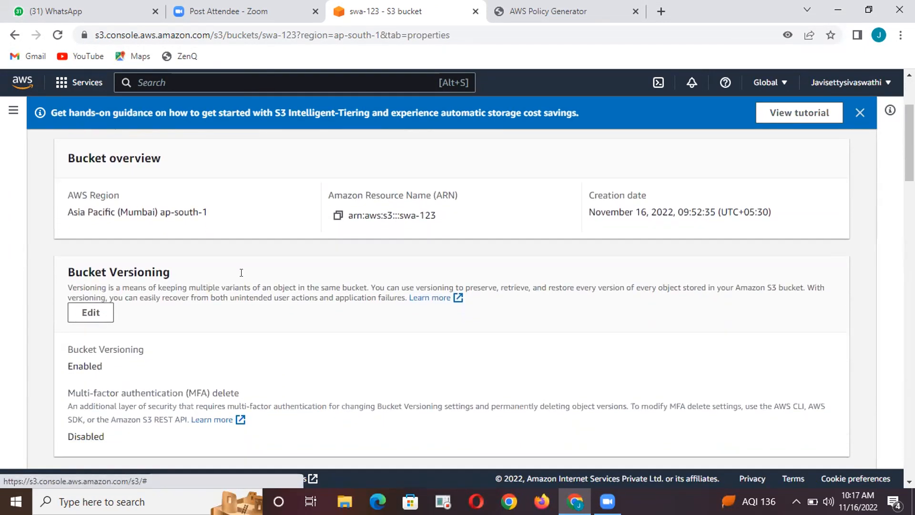
scroll(242, 274, down, 1)
scroll(242, 275, down, 4)
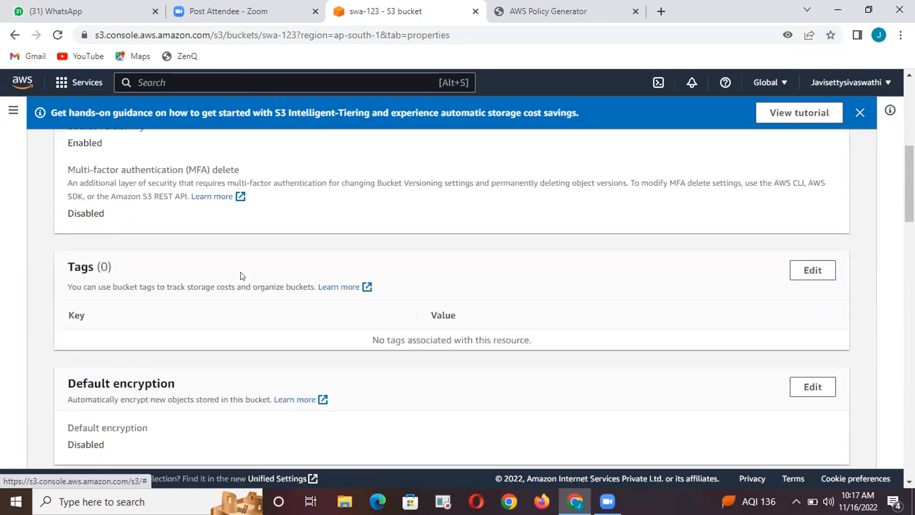
scroll(242, 275, up, 3)
scroll(242, 275, up, 4)
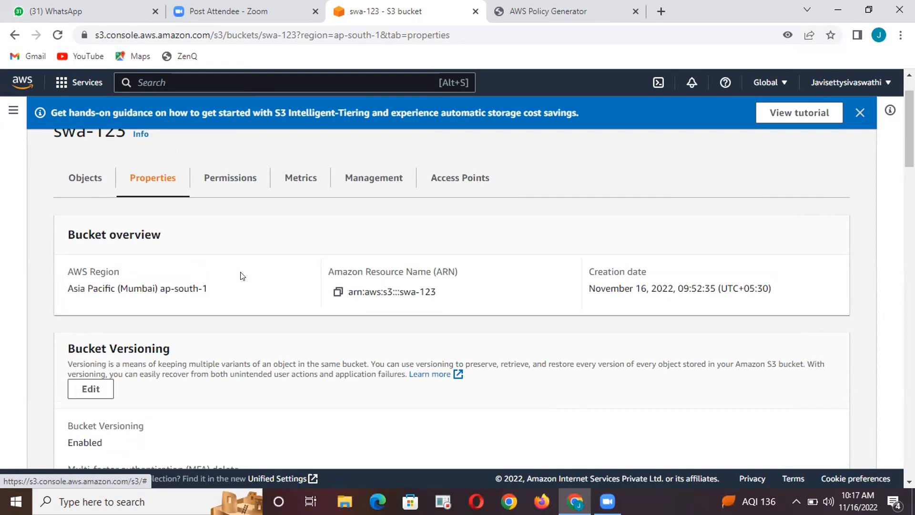
scroll(241, 275, down, 4)
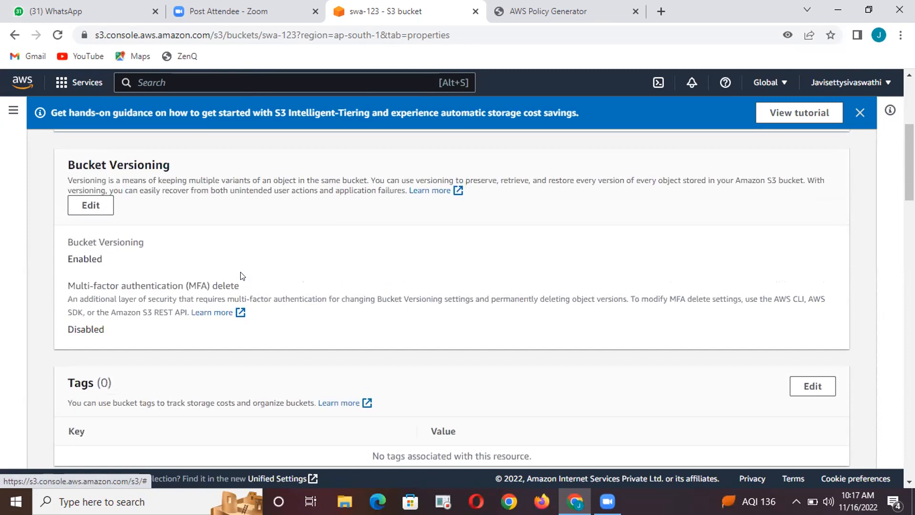
scroll(242, 276, down, 9)
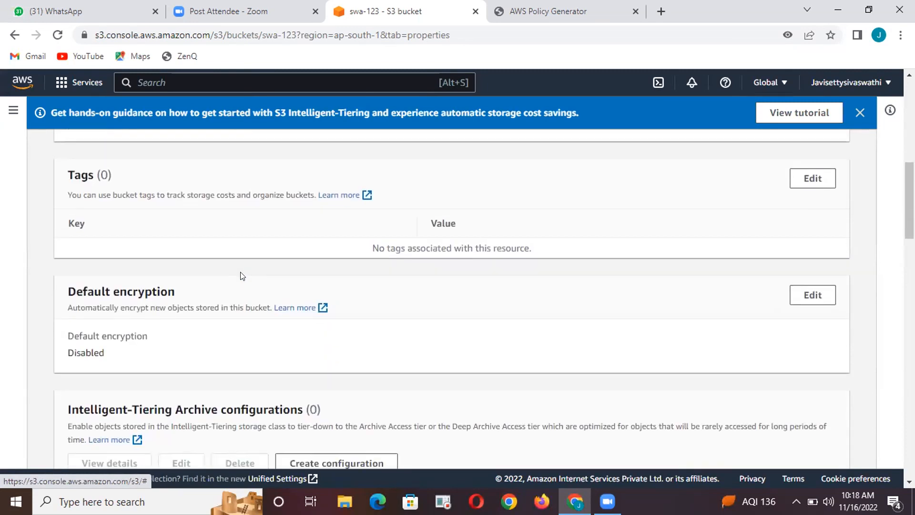
scroll(242, 275, down, 9)
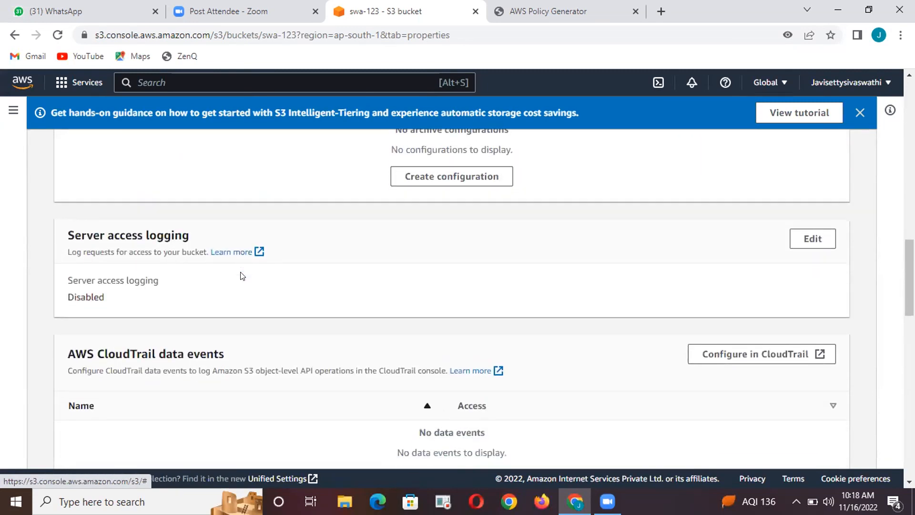
scroll(241, 275, down, 10)
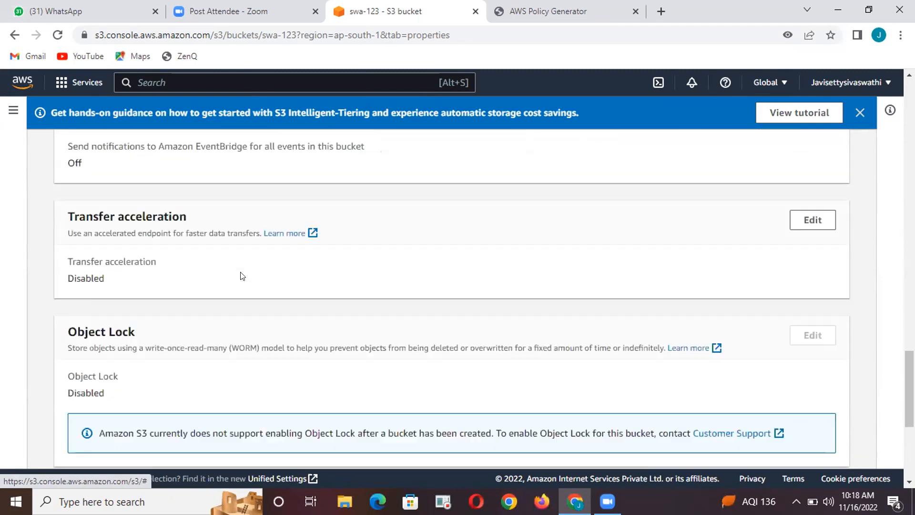
scroll(242, 275, down, 1)
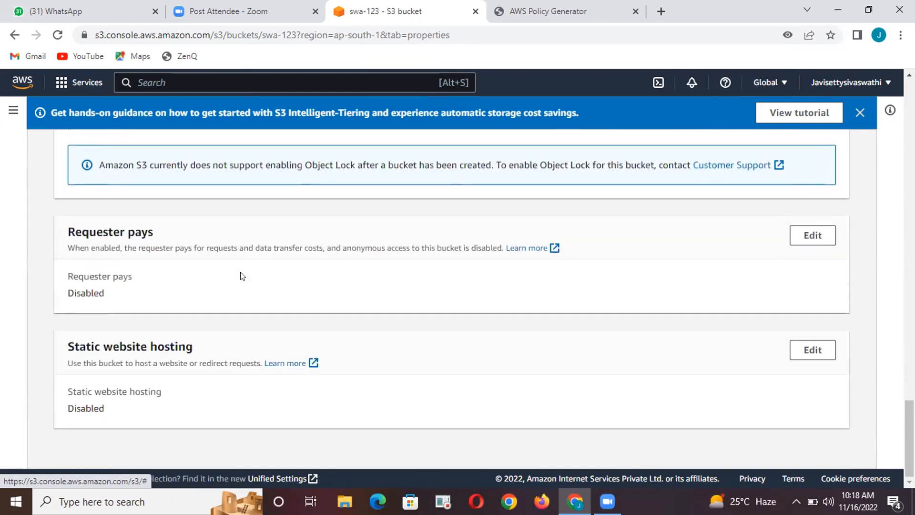
scroll(240, 273, up, 20)
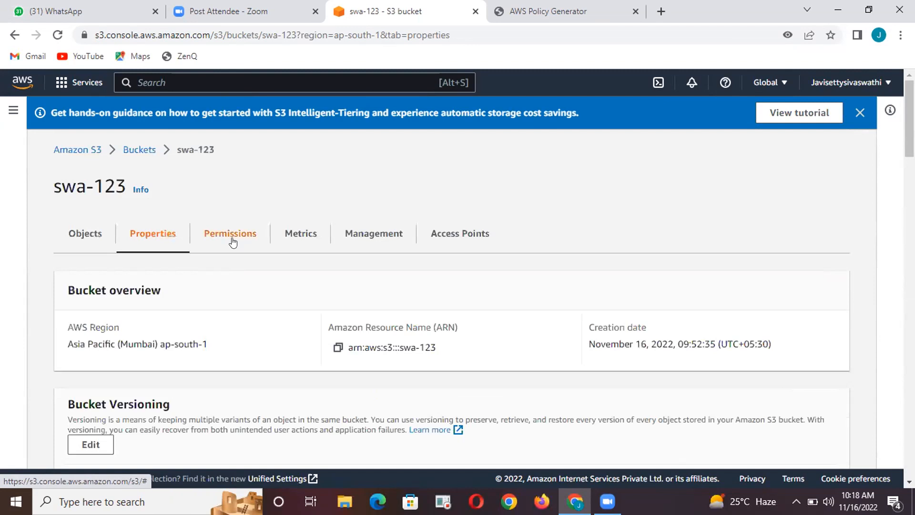
Open the swa-123 bucket's policy for editing from its permissions and launch the AWS Policy Generator
click(232, 243)
scroll(258, 252, down, 3)
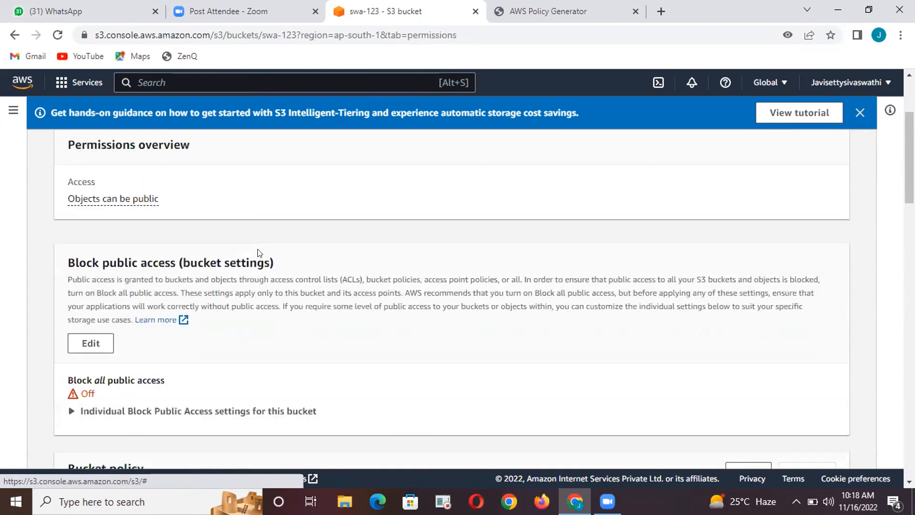
scroll(259, 253, down, 1)
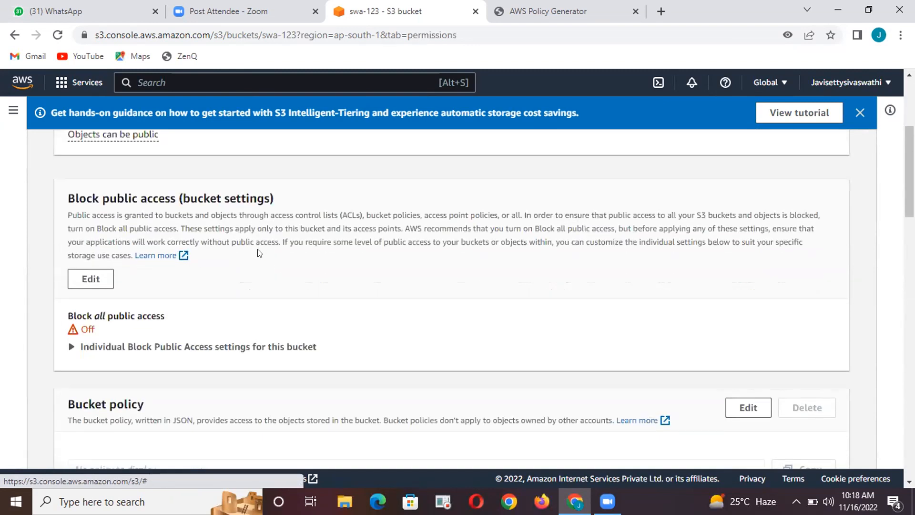
scroll(259, 253, down, 3)
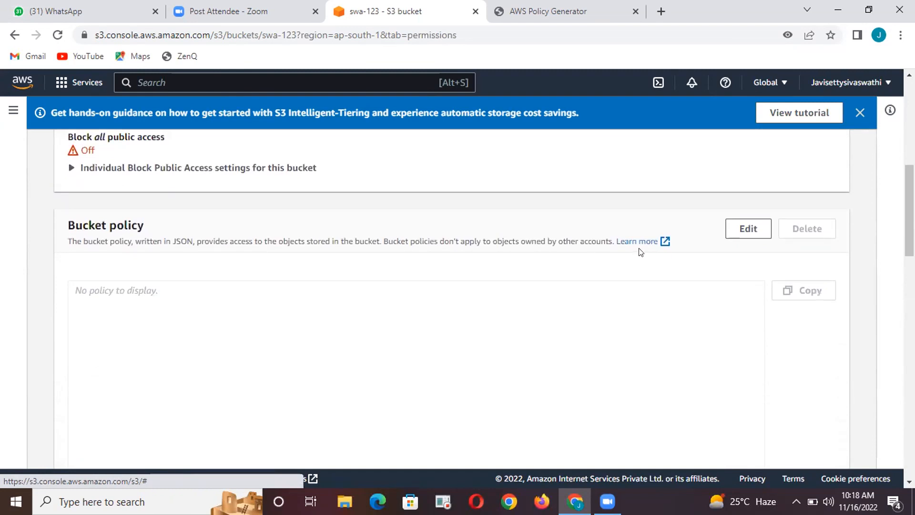
click(734, 229)
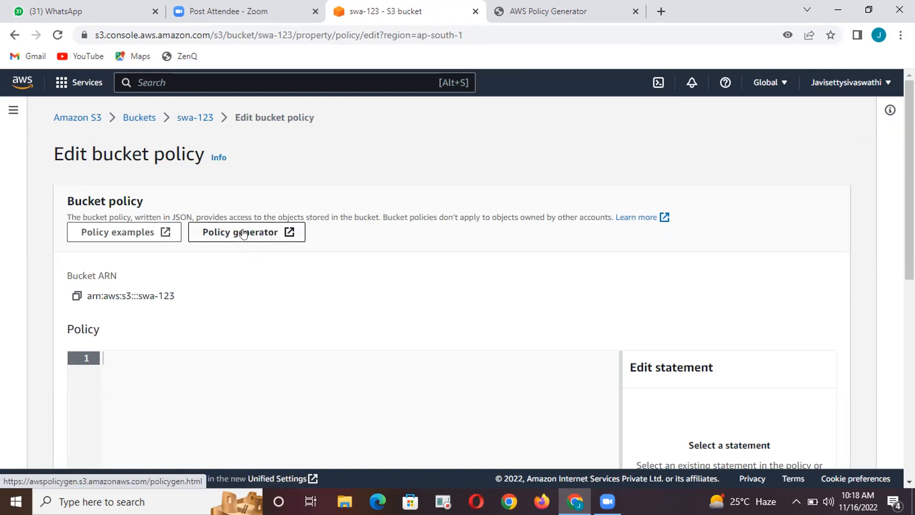
click(243, 234)
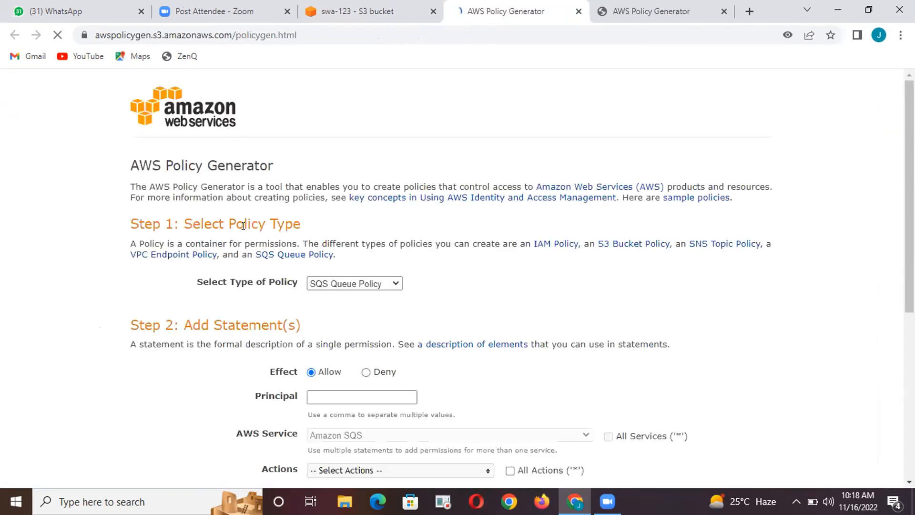
Set the policy type to S3 Bucket Policy and enter * as the statement's principal
click(381, 283)
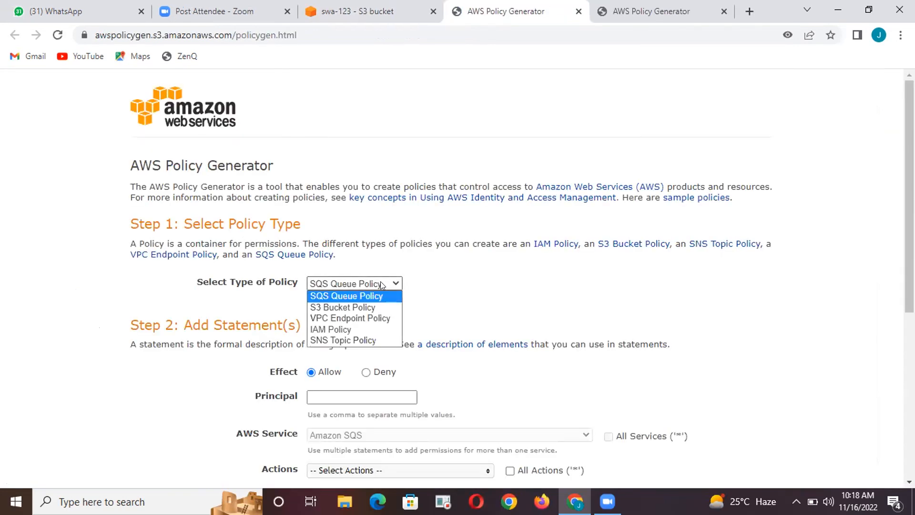
click(377, 307)
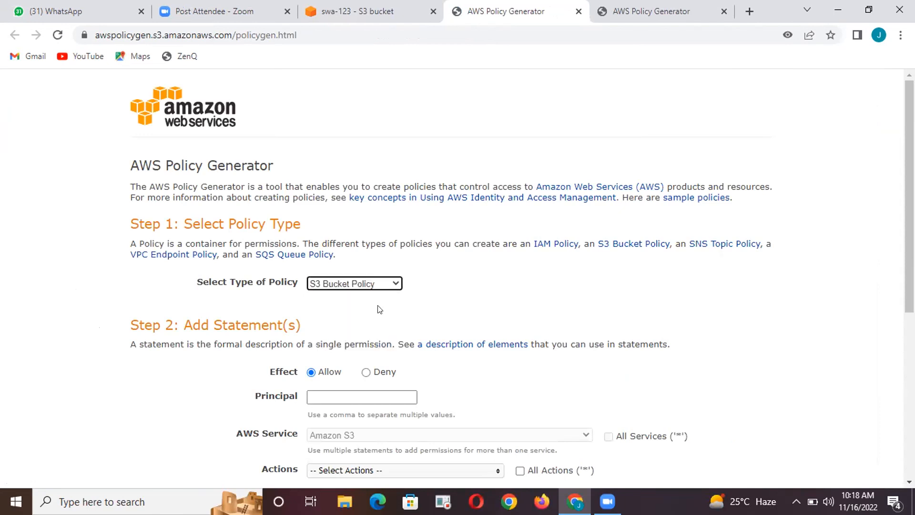
scroll(378, 307, down, 2)
click(375, 307)
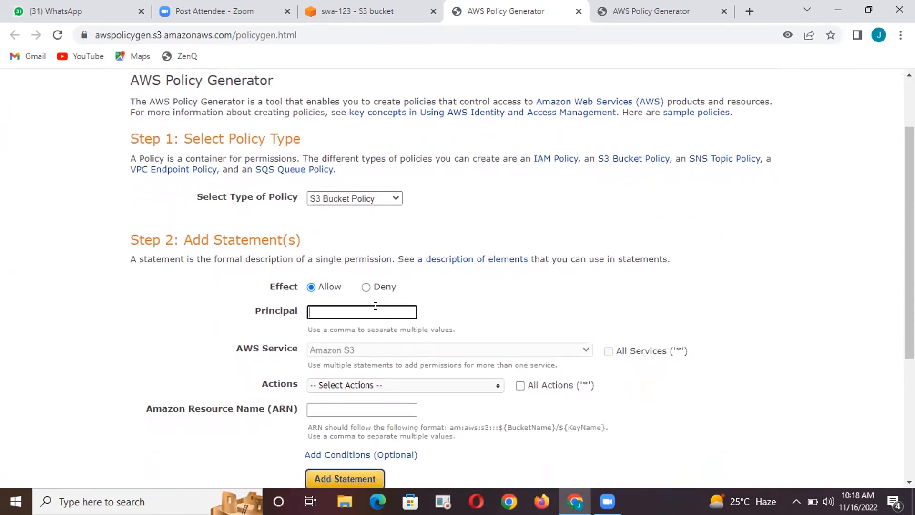
text(*)
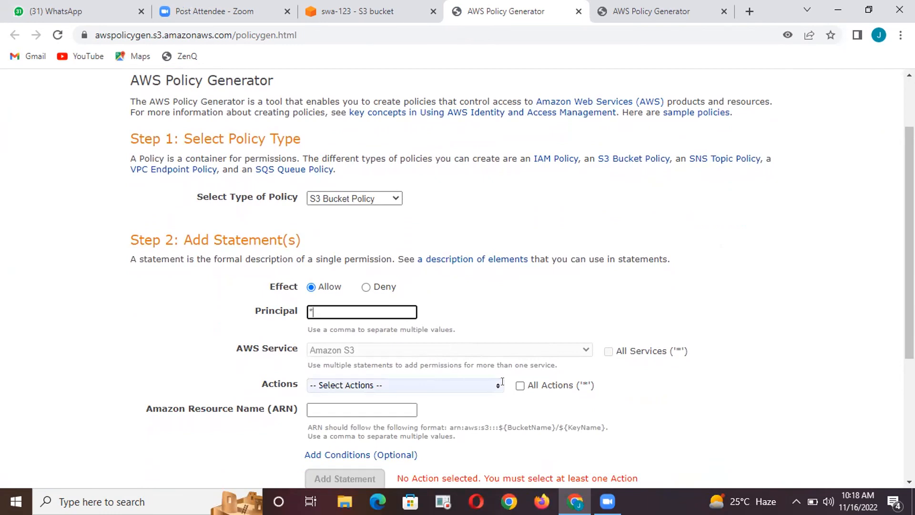
Select the GetBucketPolicy action for the policy statement
click(476, 384)
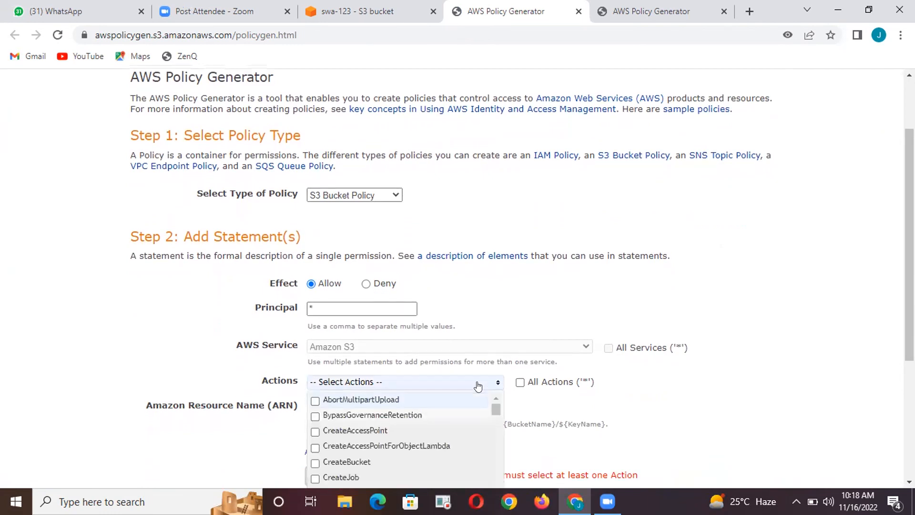
scroll(478, 385, down, 3)
scroll(454, 329, down, 1)
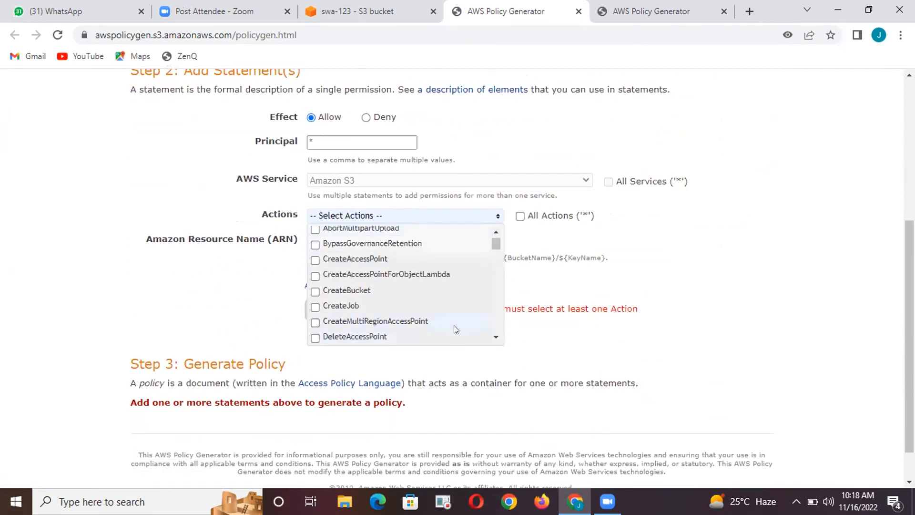
scroll(454, 328, down, 3)
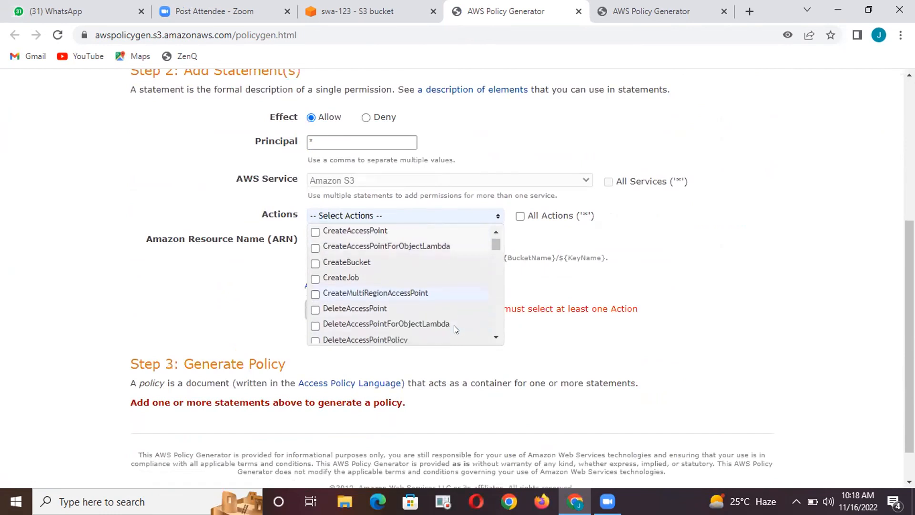
scroll(454, 329, down, 5)
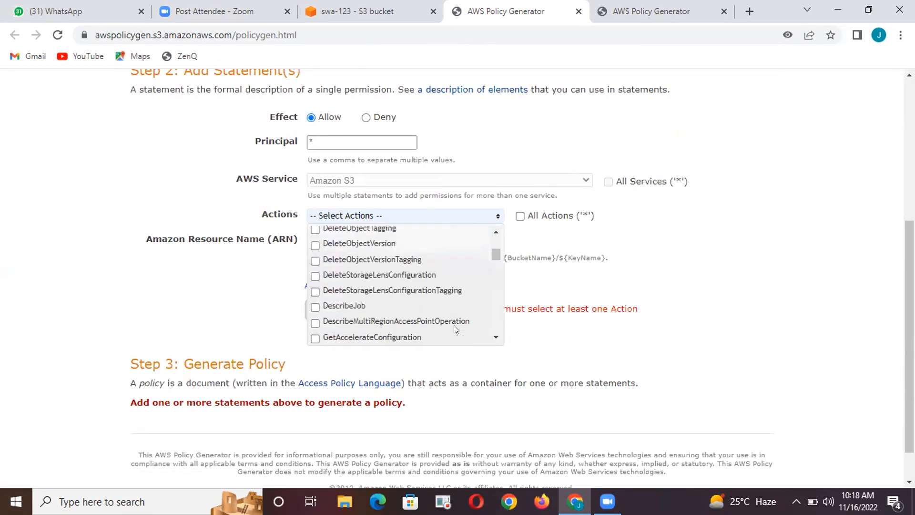
scroll(455, 329, down, 2)
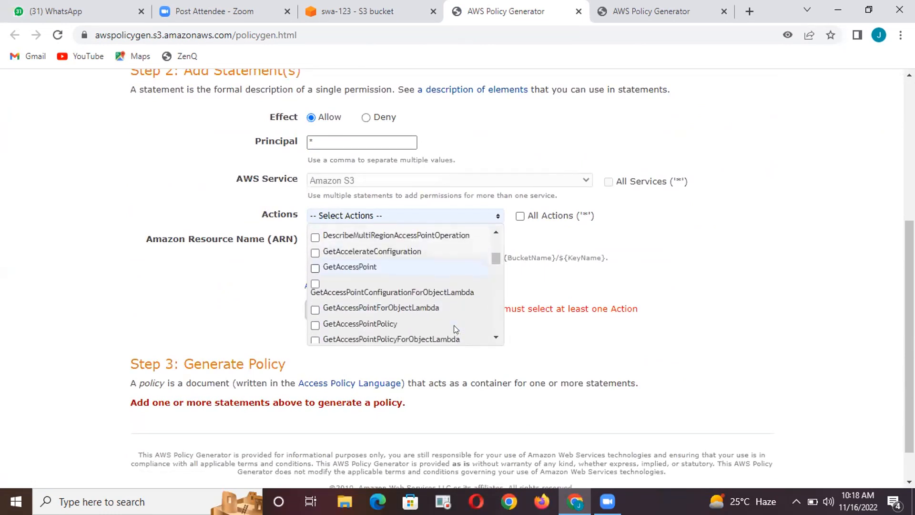
scroll(454, 326, down, 4)
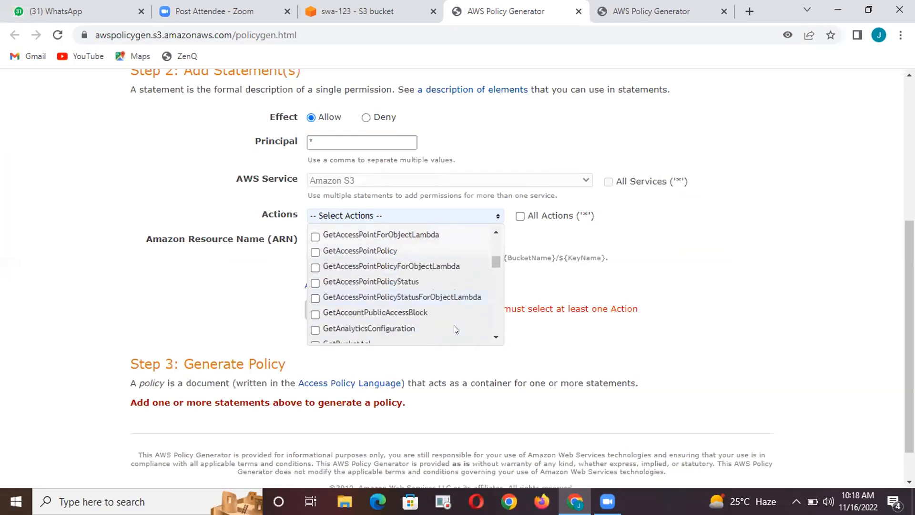
scroll(453, 328, down, 3)
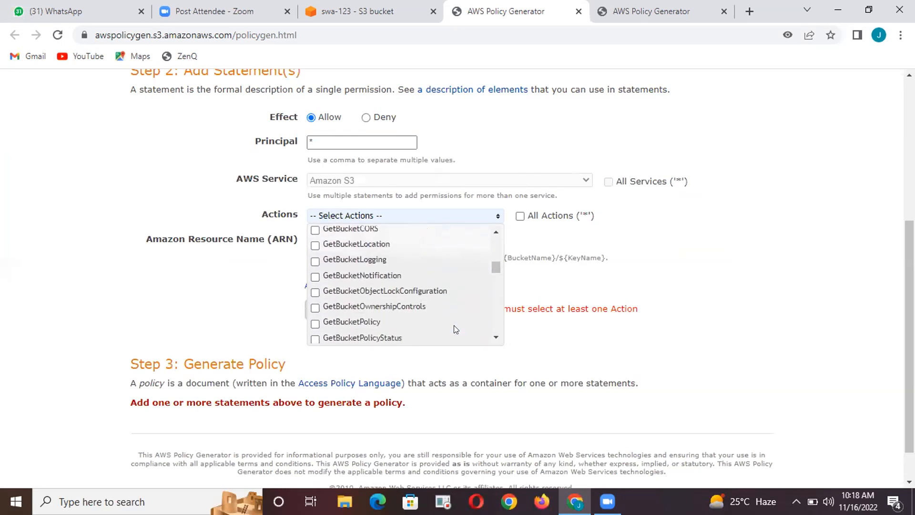
click(425, 279)
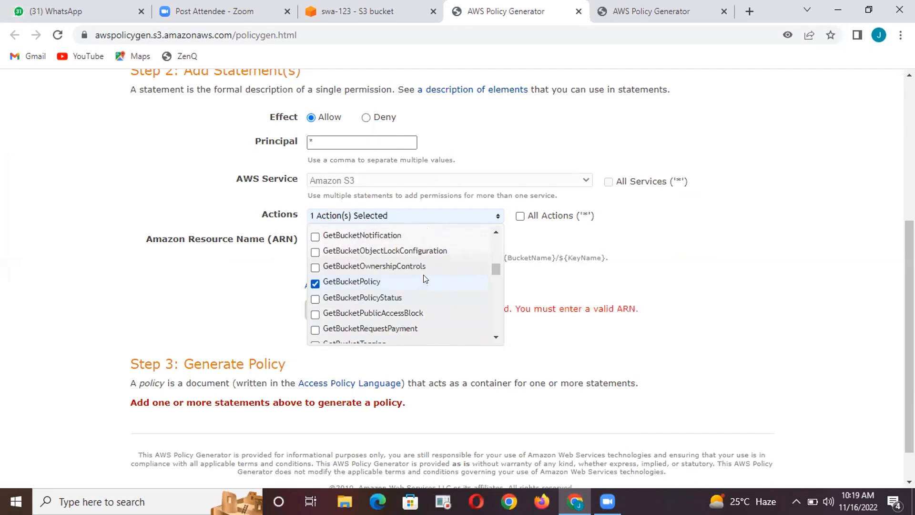
click(551, 278)
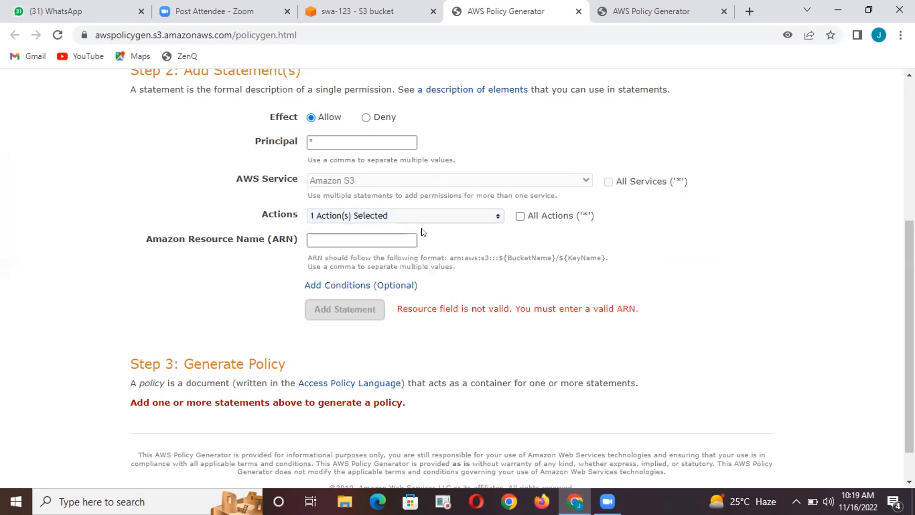
Add the GetObject action to the policy statement's selected actions
click(438, 219)
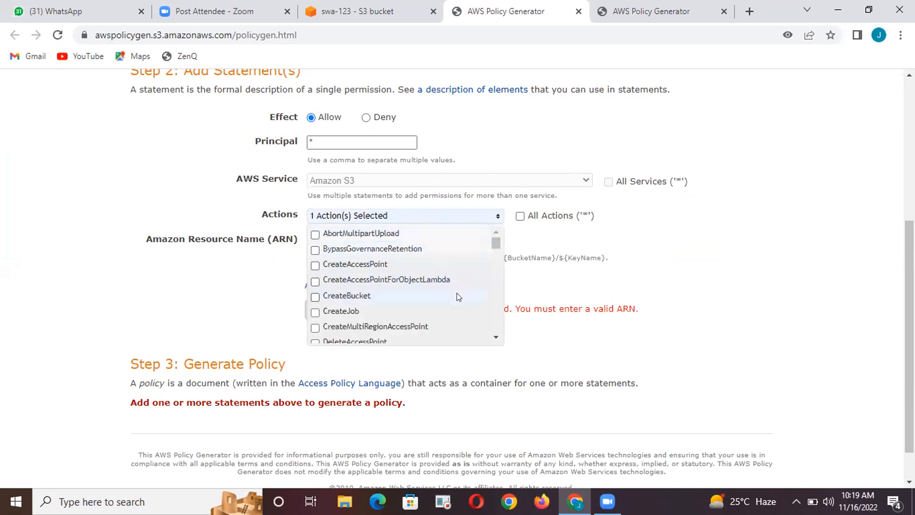
scroll(465, 306, down, 6)
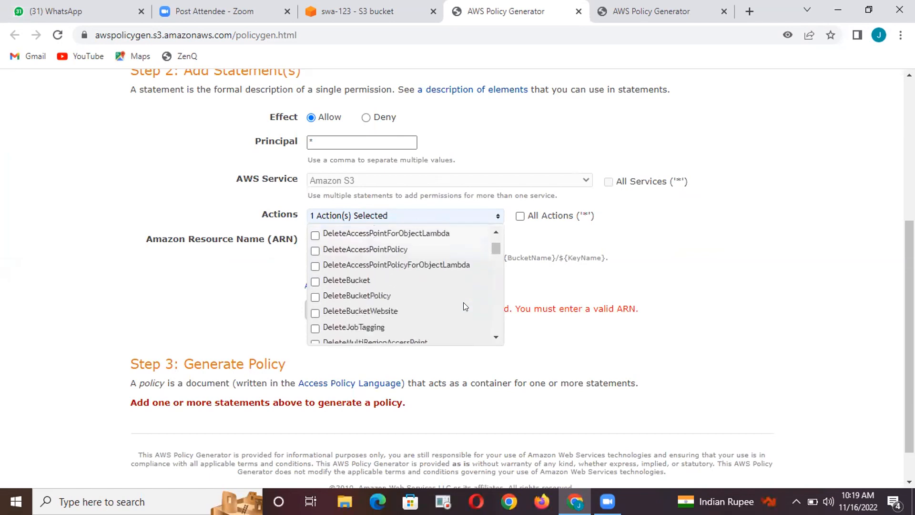
scroll(465, 305, down, 1)
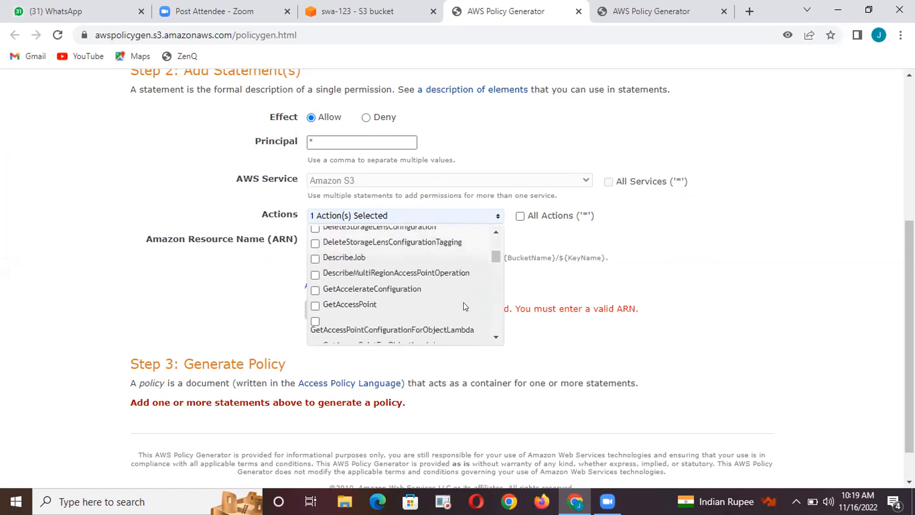
scroll(464, 305, down, 4)
scroll(465, 306, down, 4)
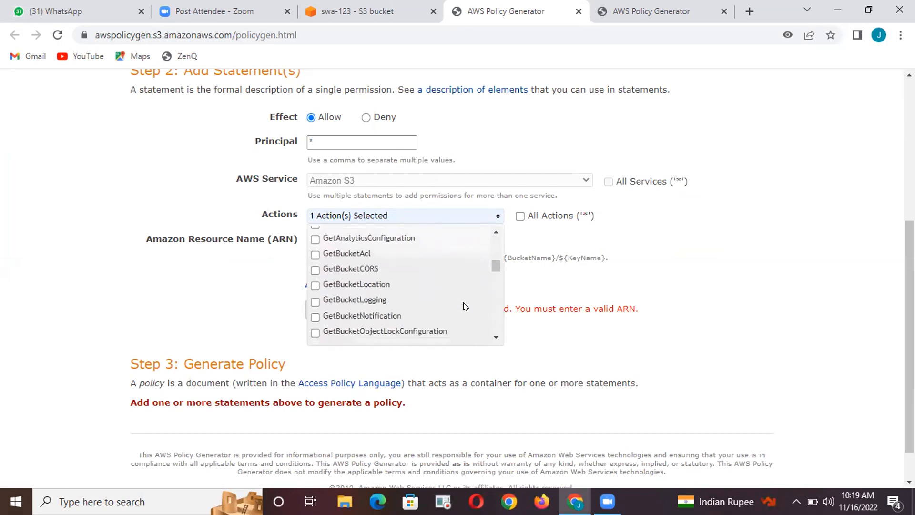
scroll(463, 302, down, 3)
scroll(463, 302, down, 1)
scroll(463, 302, up, 1)
scroll(463, 302, down, 3)
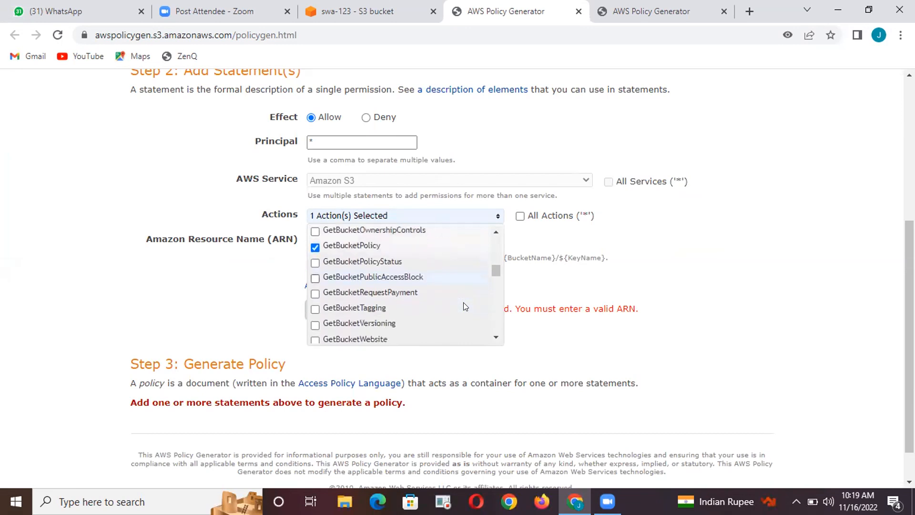
scroll(463, 302, down, 4)
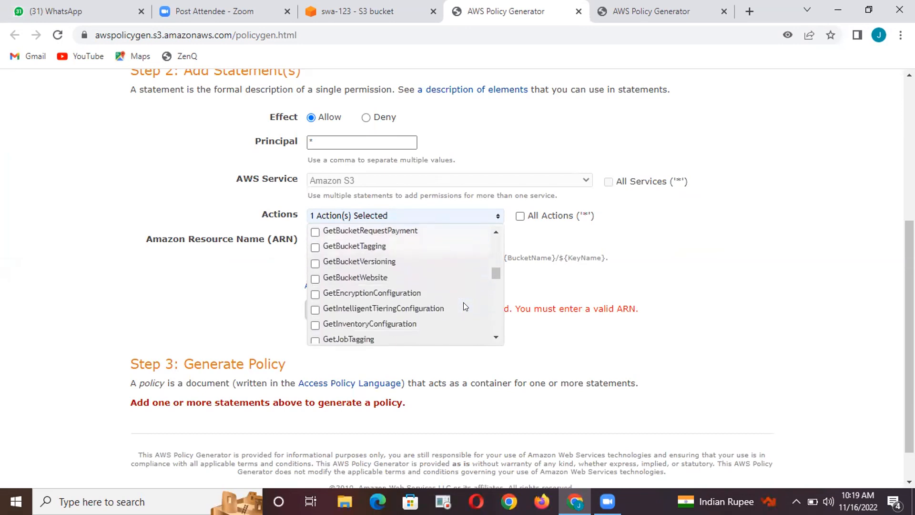
scroll(463, 302, down, 3)
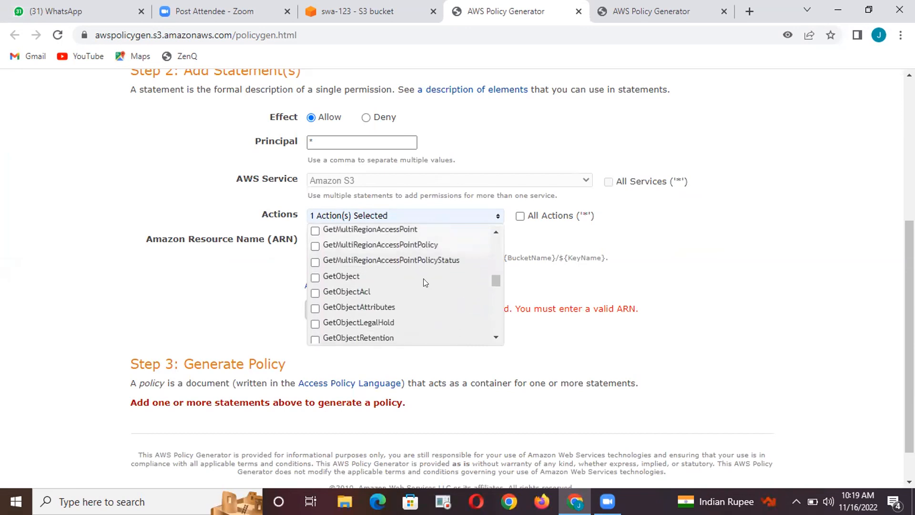
click(392, 275)
Remove GetBucketPolicy from the statement's selected actions and close the action list
scroll(428, 255, up, 5)
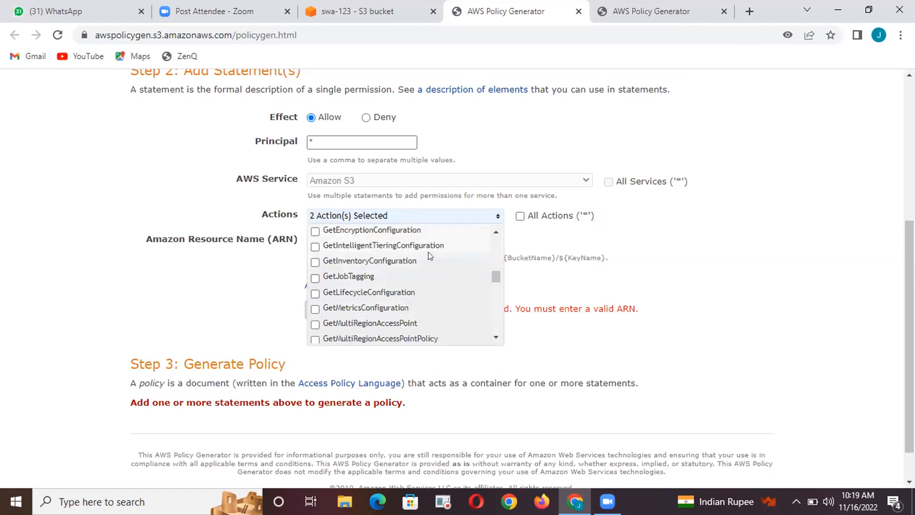
scroll(428, 256, up, 3)
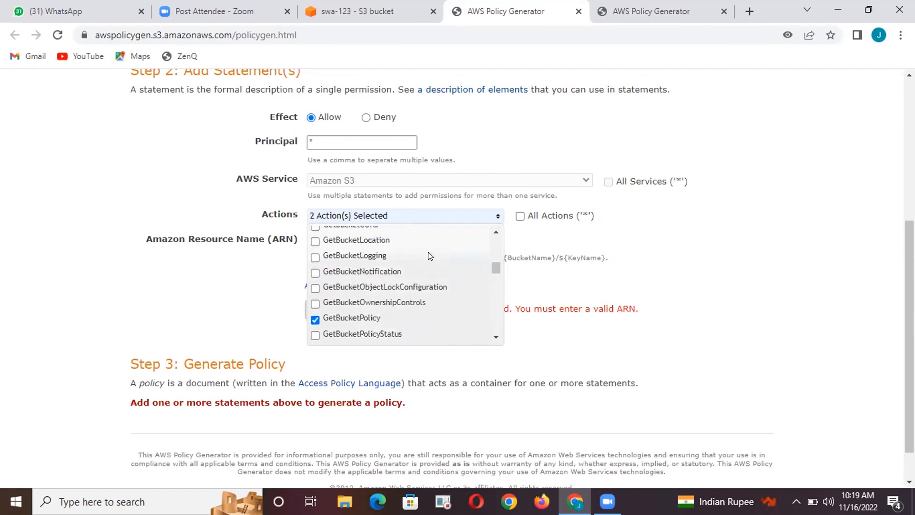
click(314, 319)
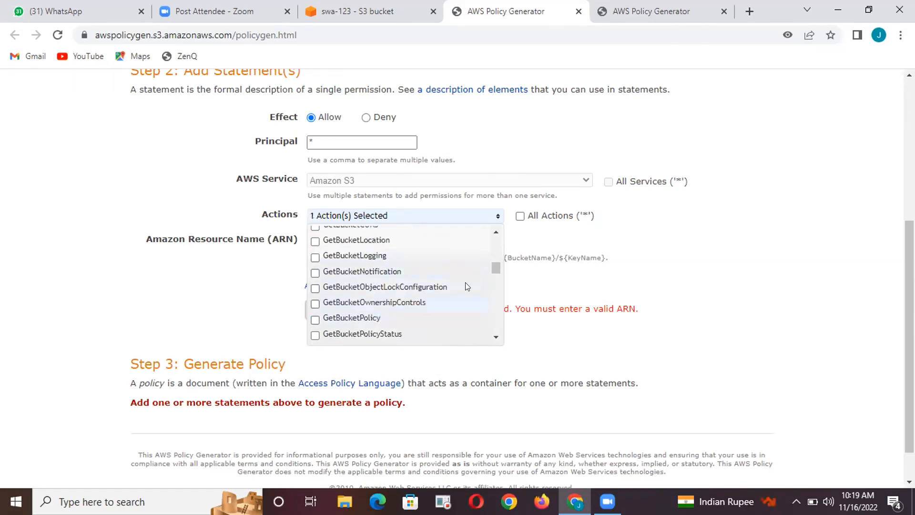
click(571, 277)
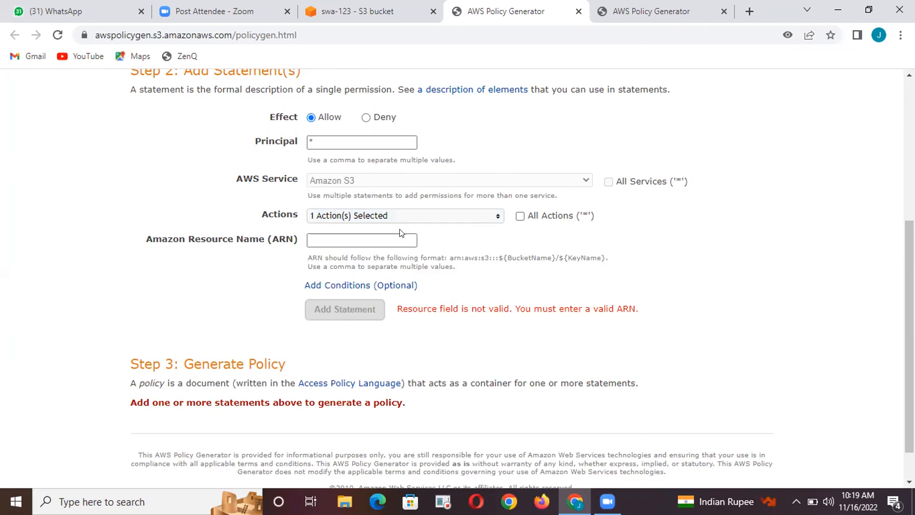
Switch to the S3 console and copy the swa-123 bucket's ARN from the bucket policy editor
scroll(399, 233, up, 5)
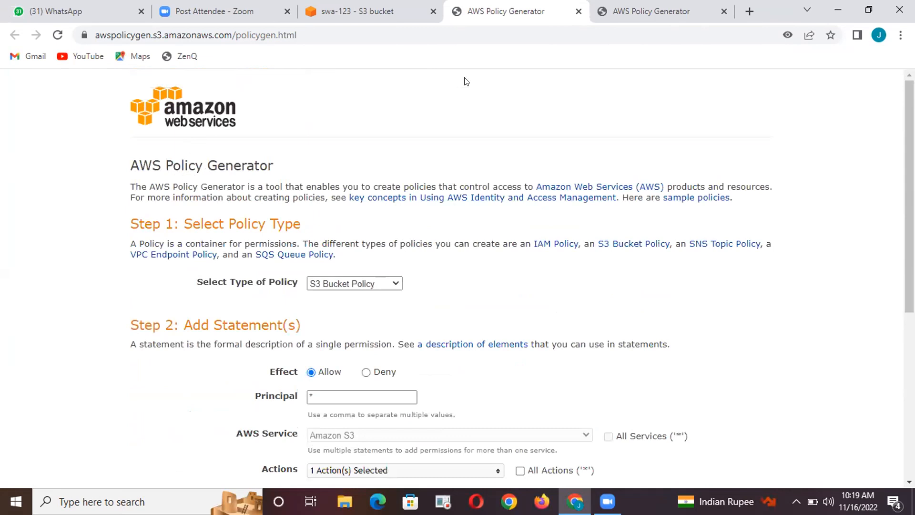
click(357, 10)
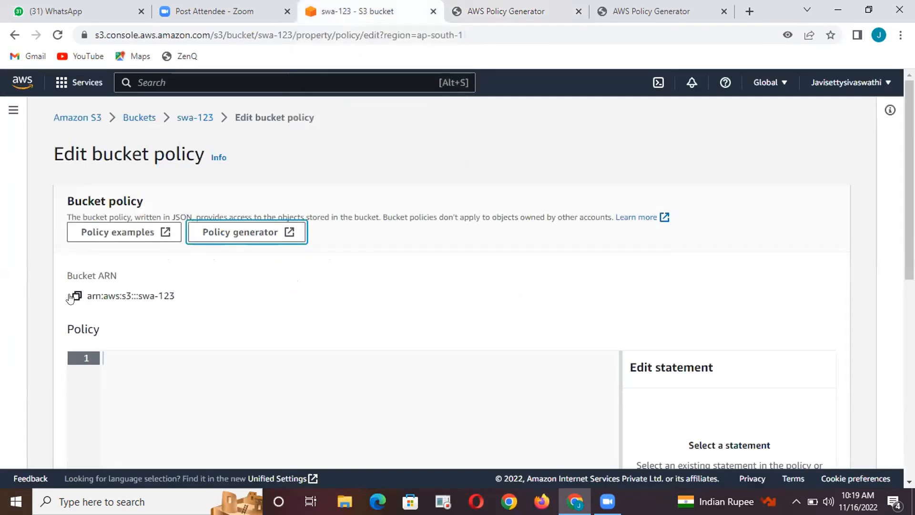
click(75, 296)
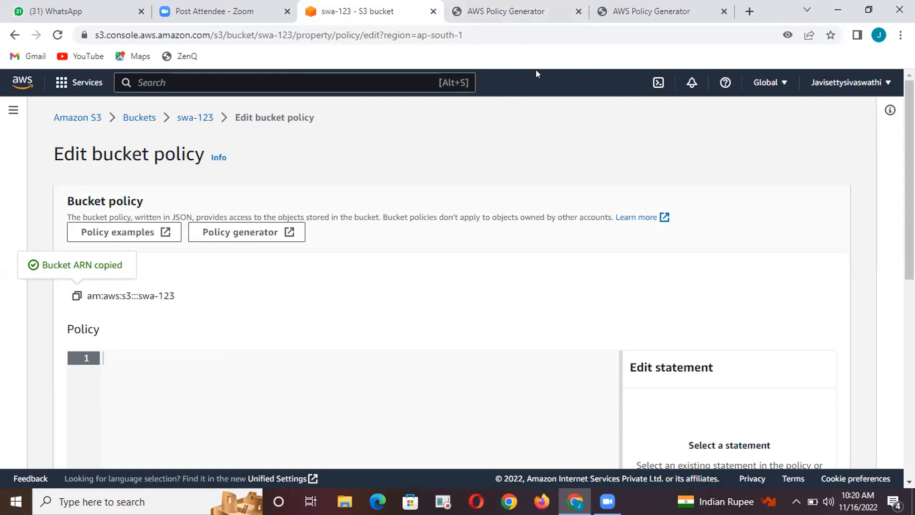
Return to the AWS Policy Generator and set the statement's Amazon Resource Name to arn:aws:s3:::swa-123/*
click(500, 14)
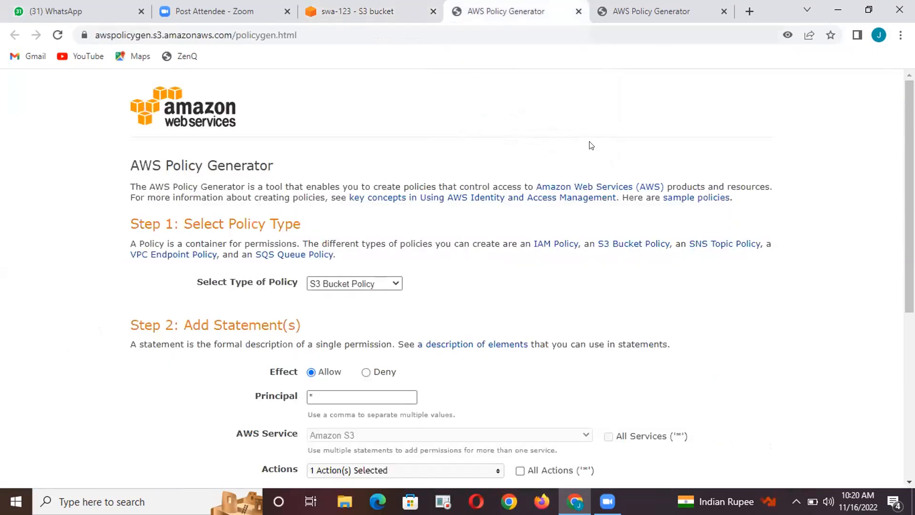
scroll(590, 145, down, 4)
click(394, 290)
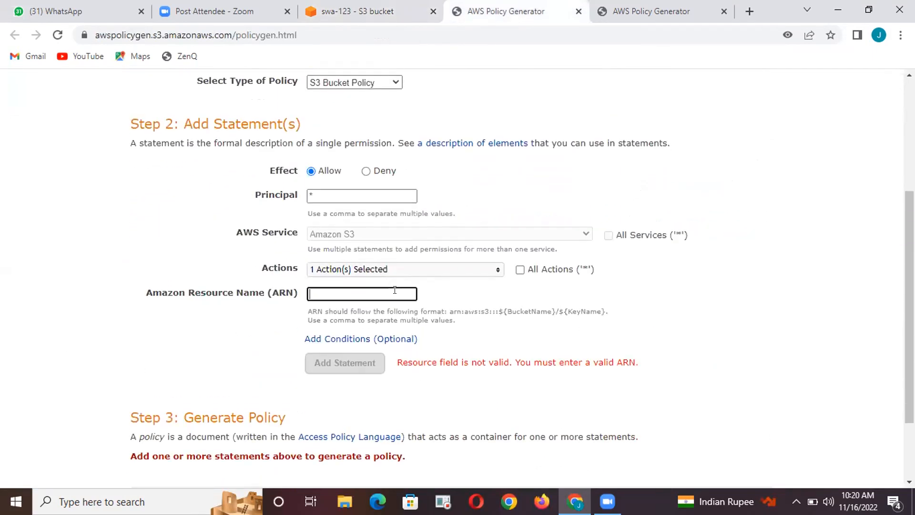
key(ctrl+v)
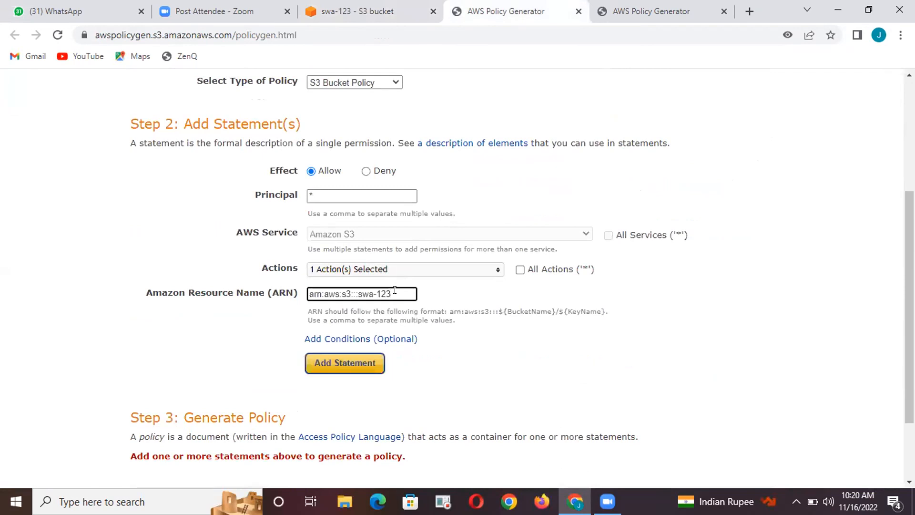
text(/)
text(/)
scroll(395, 291, down, 2)
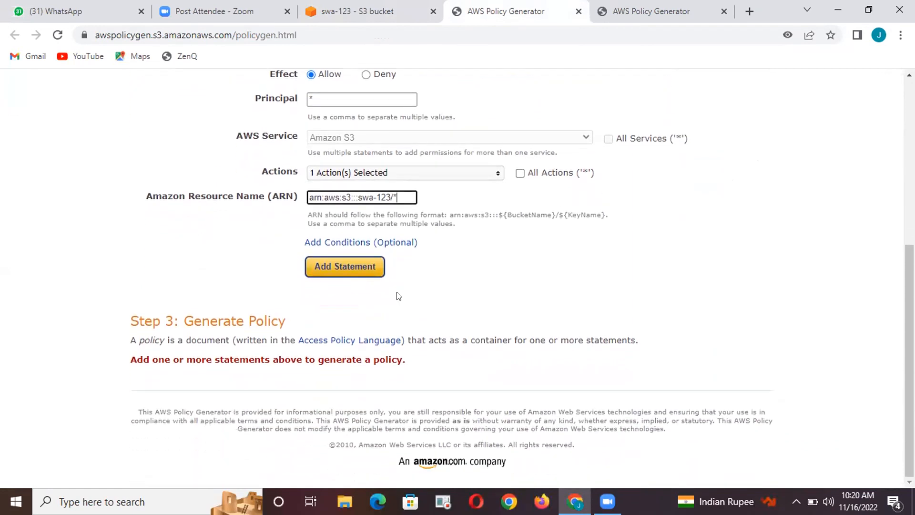
Add the GetObject statement to the policy, generate the policy JSON document to review it, and close the document
click(347, 266)
scroll(348, 265, down, 2)
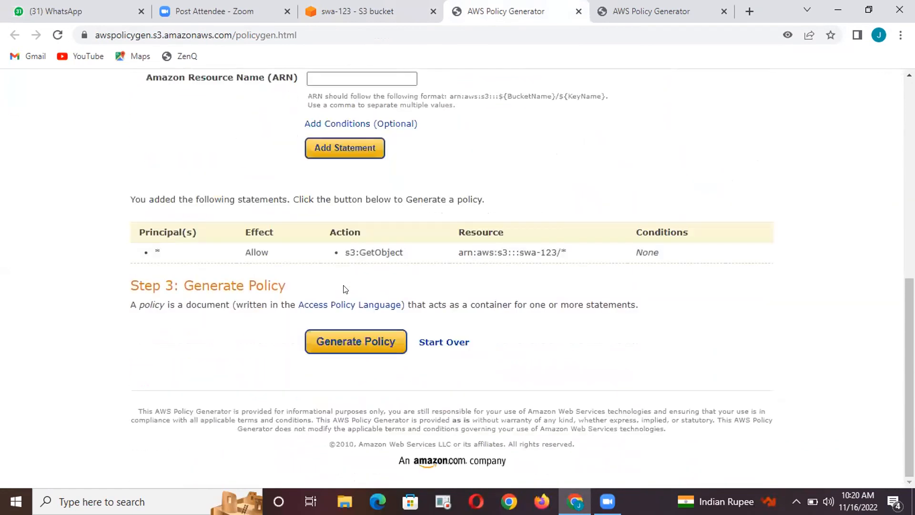
click(331, 342)
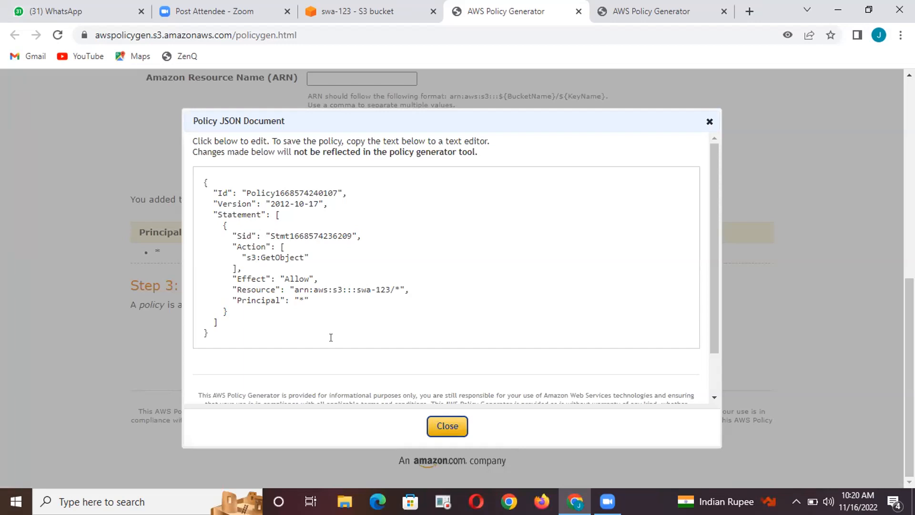
click(434, 419)
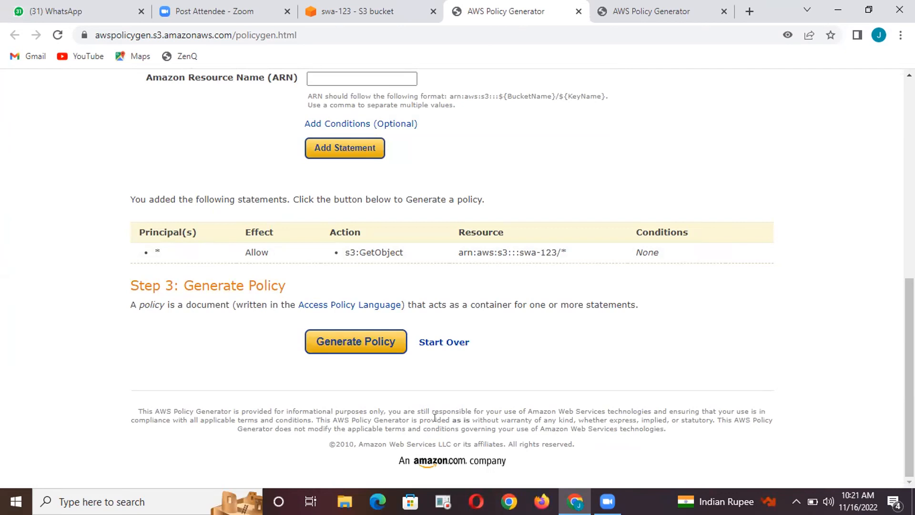
click(349, 345)
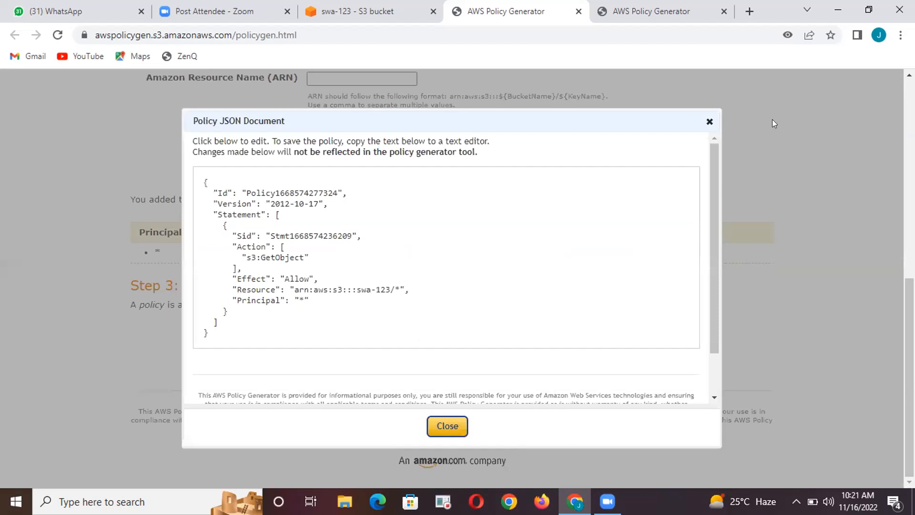
click(708, 122)
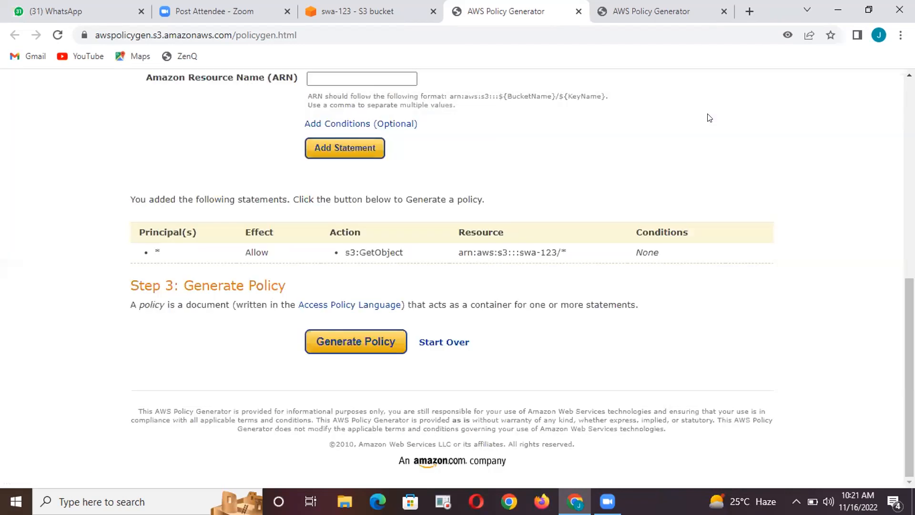
Close the used AWS Policy Generator page and return to the swa-123 bucket policy editor
scroll(662, 285, up, 7)
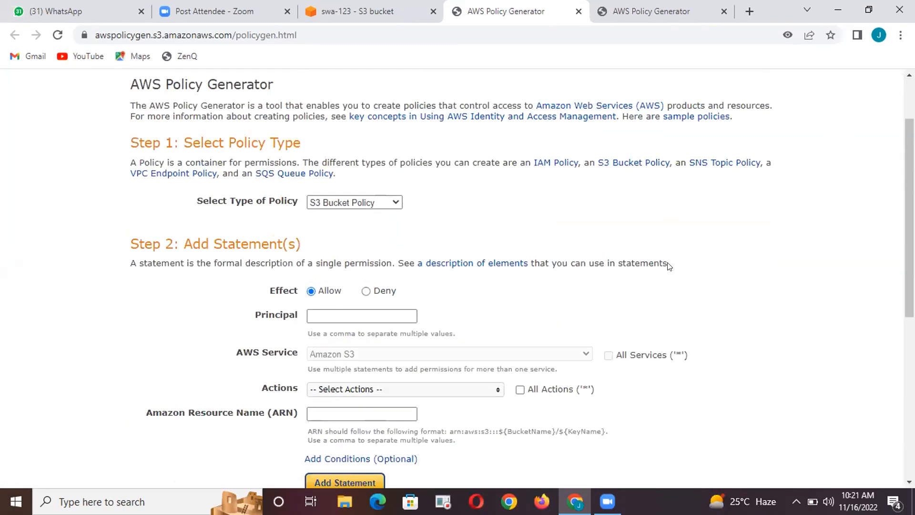
scroll(669, 266, up, 2)
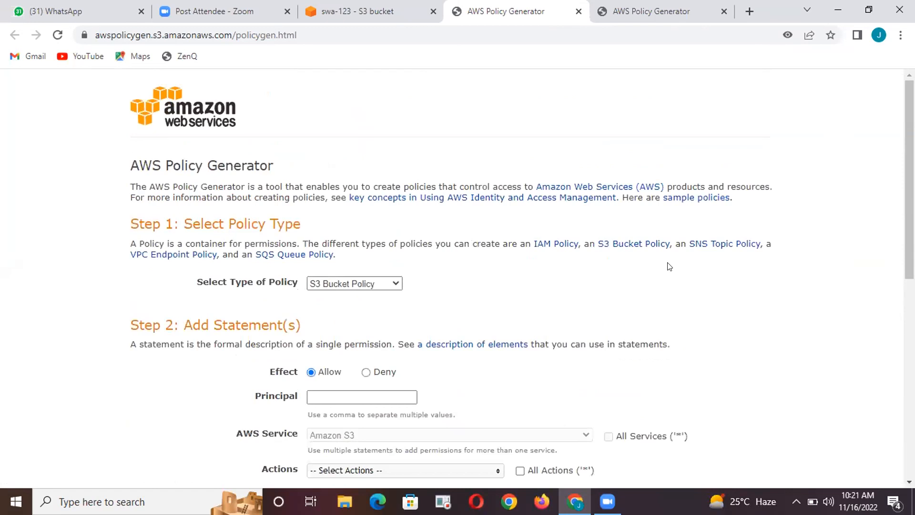
click(359, 10)
click(506, 7)
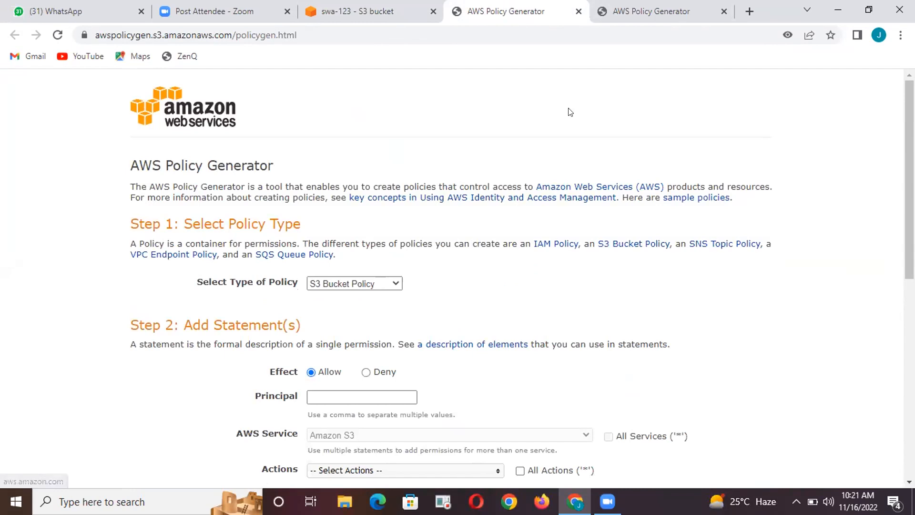
scroll(572, 110, down, 10)
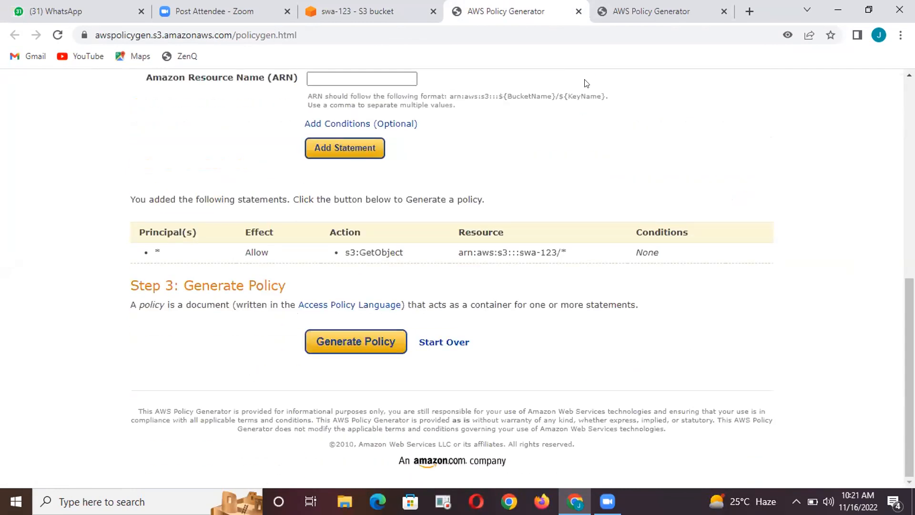
click(578, 11)
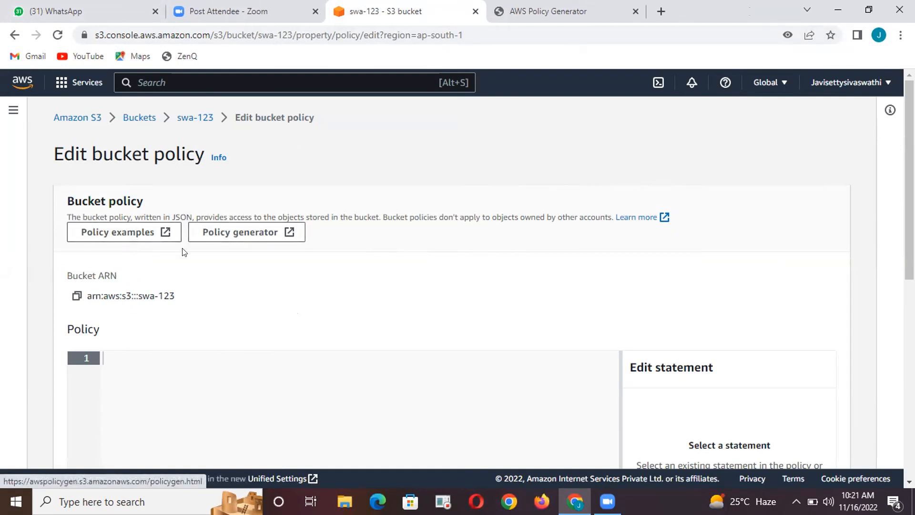
Examine the bucket policy example for Amazon S3 Inventory and analytics permissions in the AWS documentation, and return to the bucket policy editor
click(132, 233)
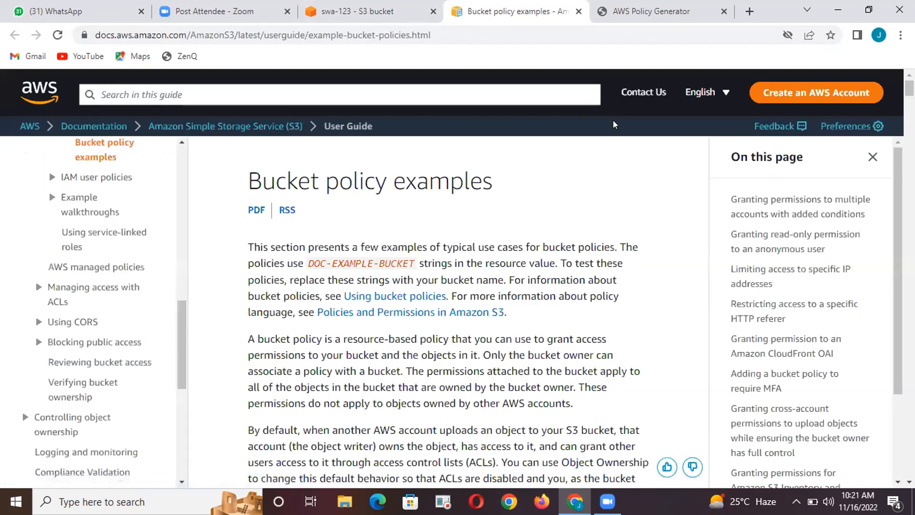
scroll(590, 316, down, 5)
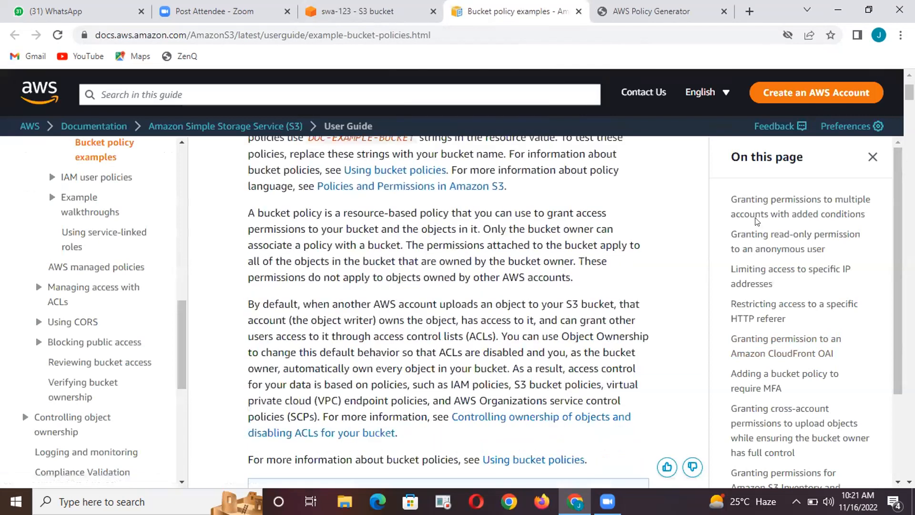
scroll(796, 267, down, 2)
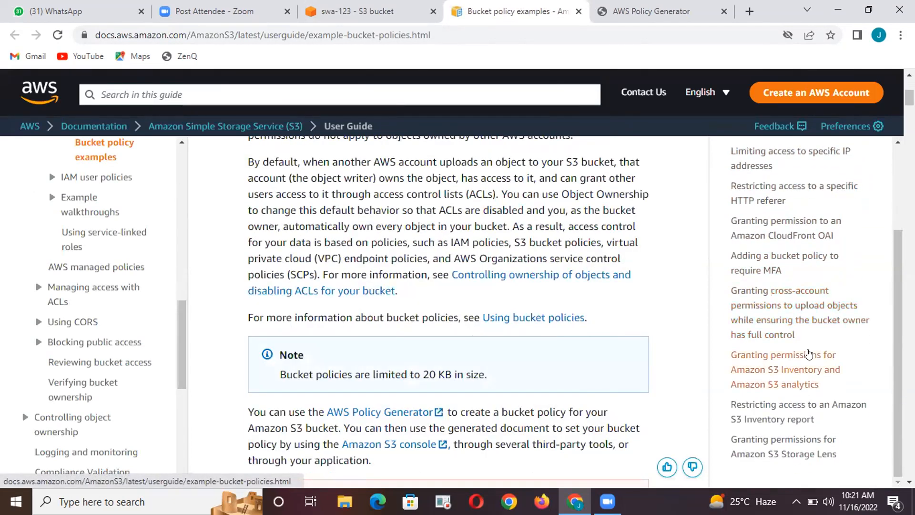
scroll(781, 386, down, 4)
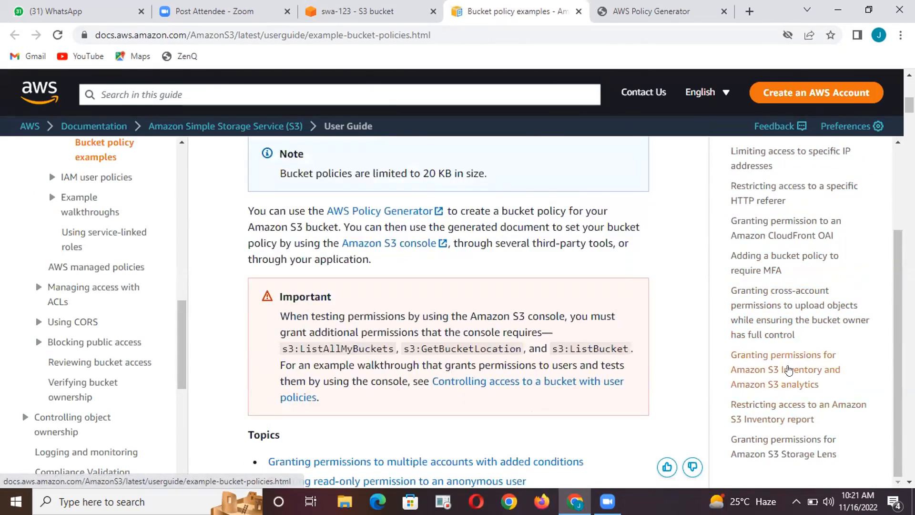
click(788, 370)
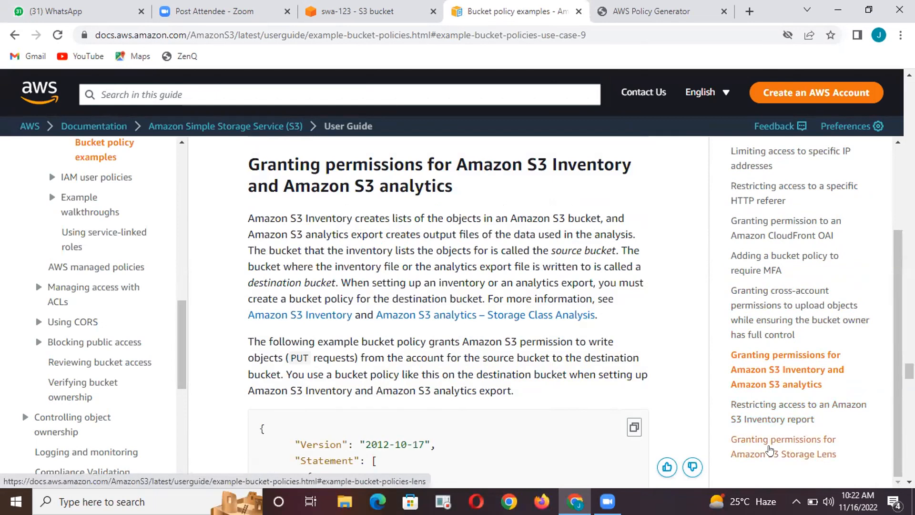
scroll(488, 439, down, 4)
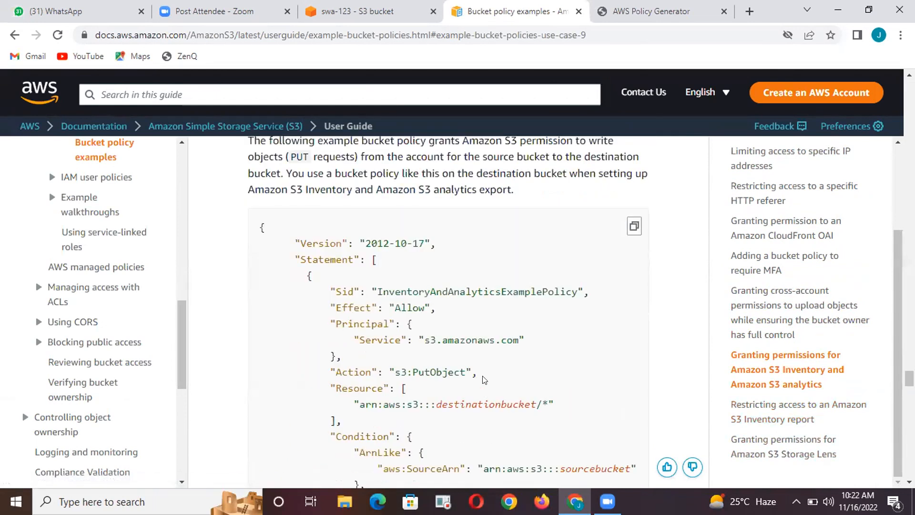
scroll(484, 379, down, 14)
scroll(482, 358, up, 2)
scroll(482, 358, up, 12)
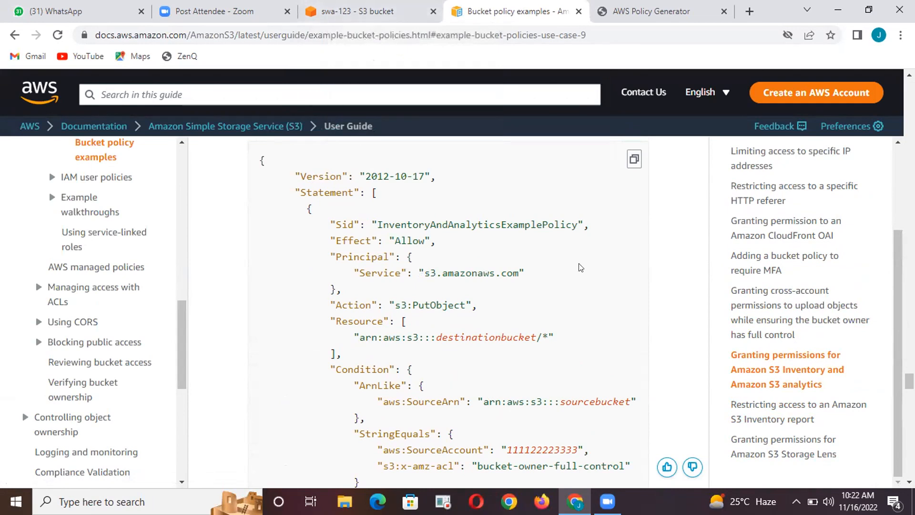
click(370, 9)
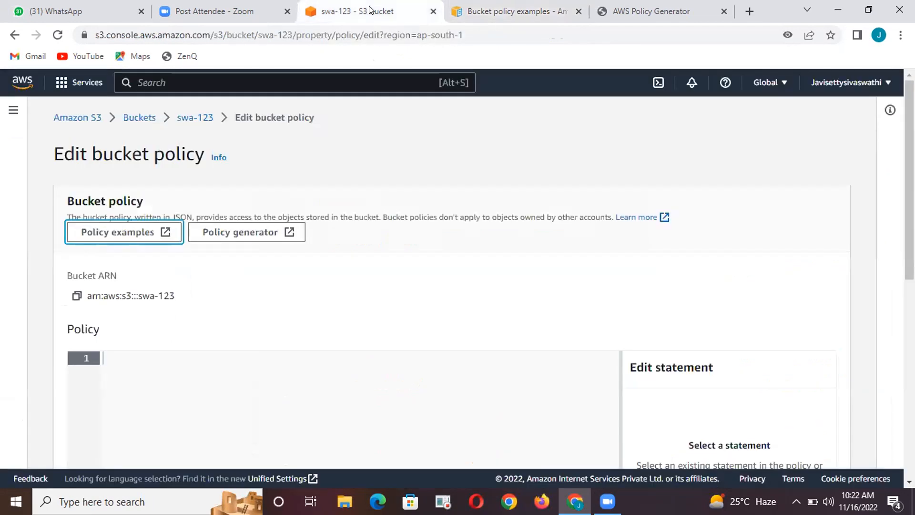
click(155, 379)
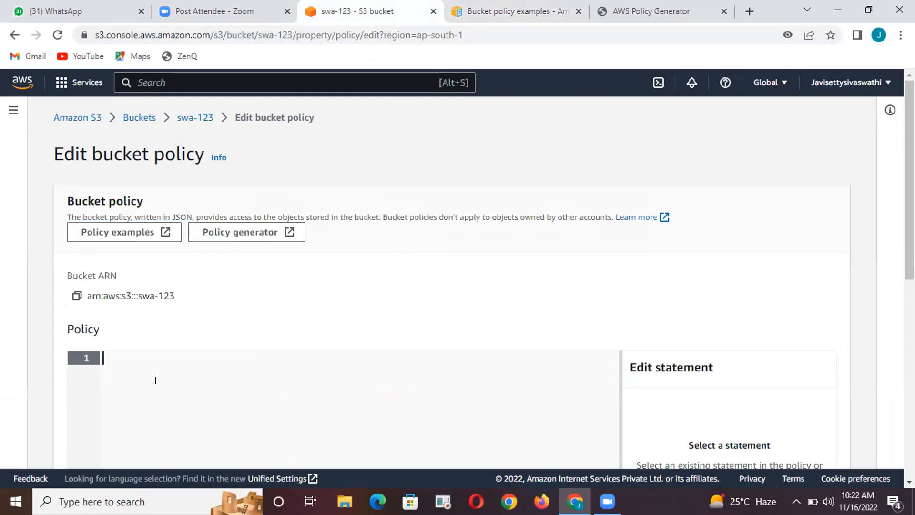
text({)
key(Delete)
key(BackSpace)
text({})
key(Home)
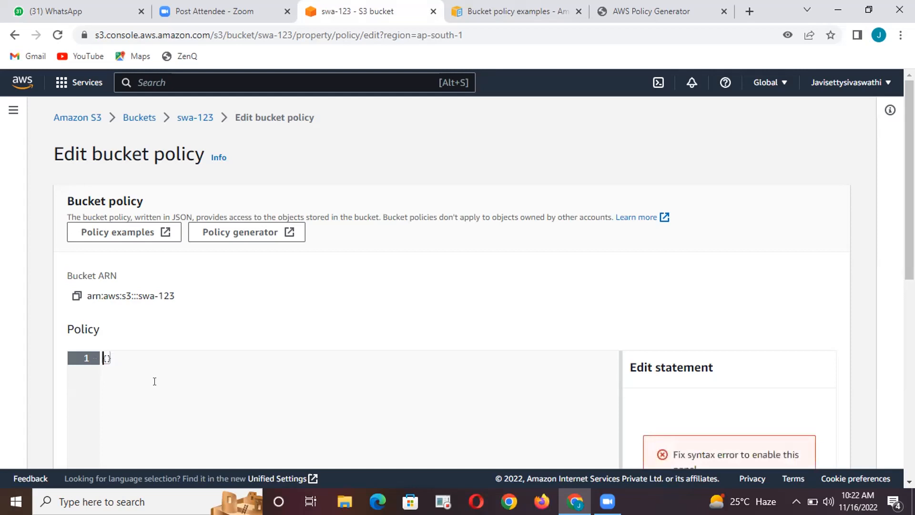
key(Right)
key(Return)
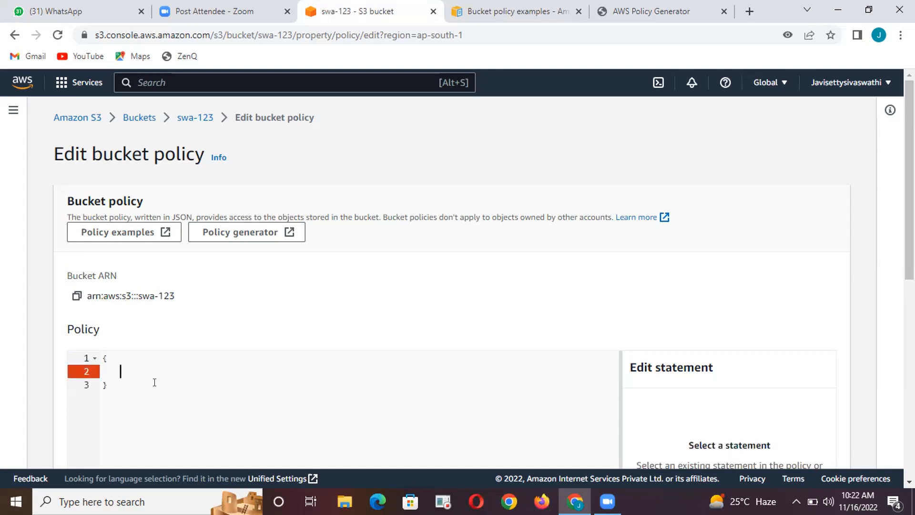
scroll(134, 391, down, 7)
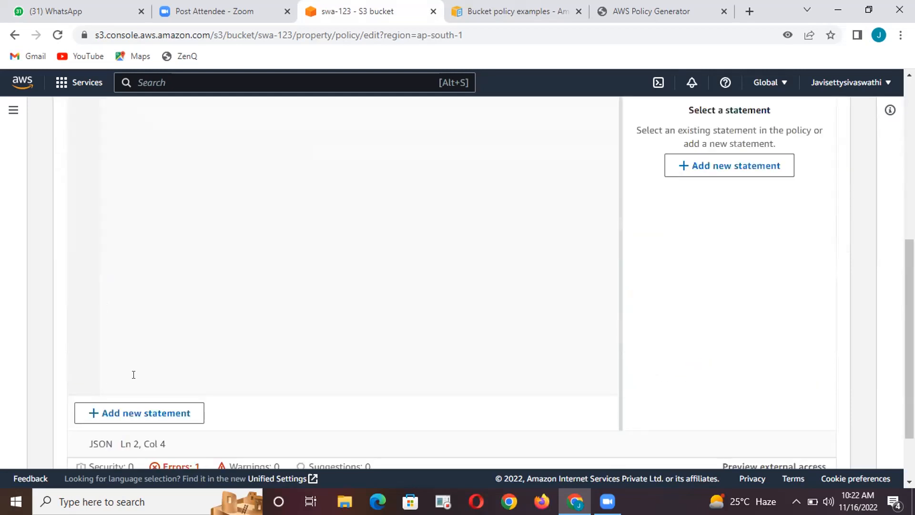
scroll(134, 377, down, 2)
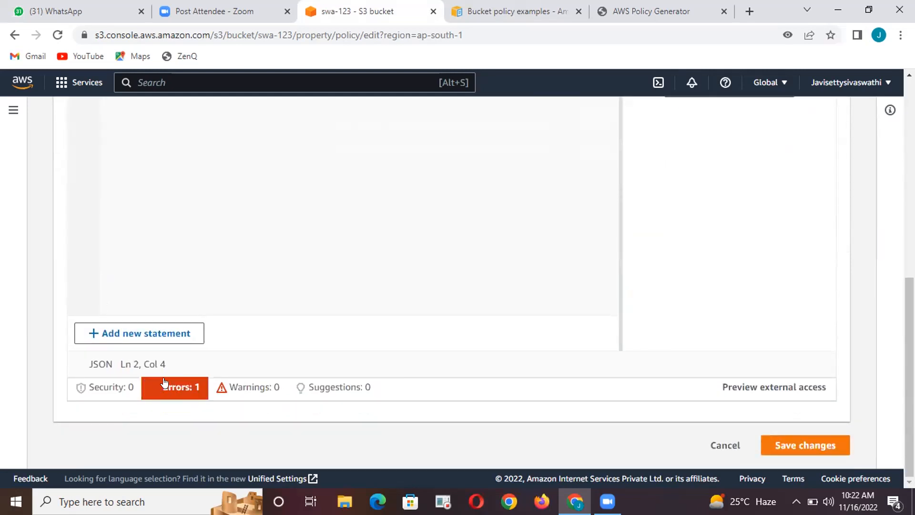
scroll(164, 383, up, 9)
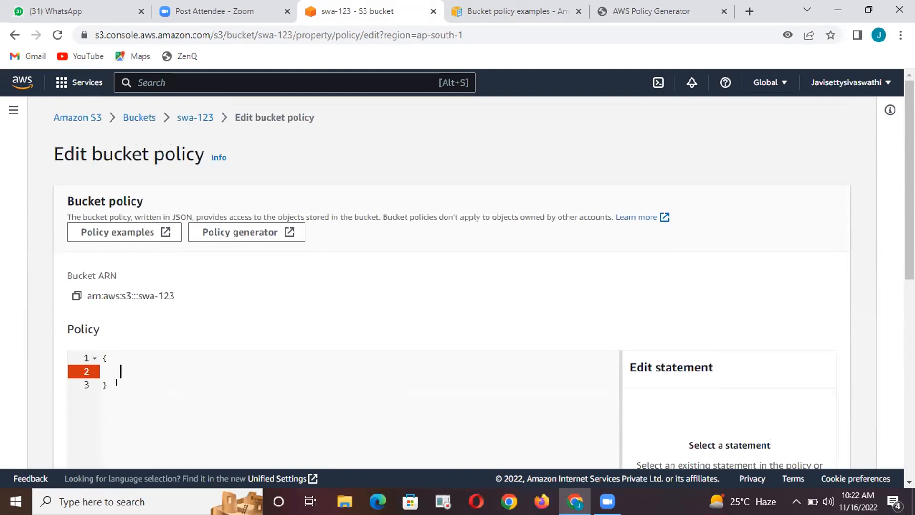
key(ctrl+a)
key(BackSpace)
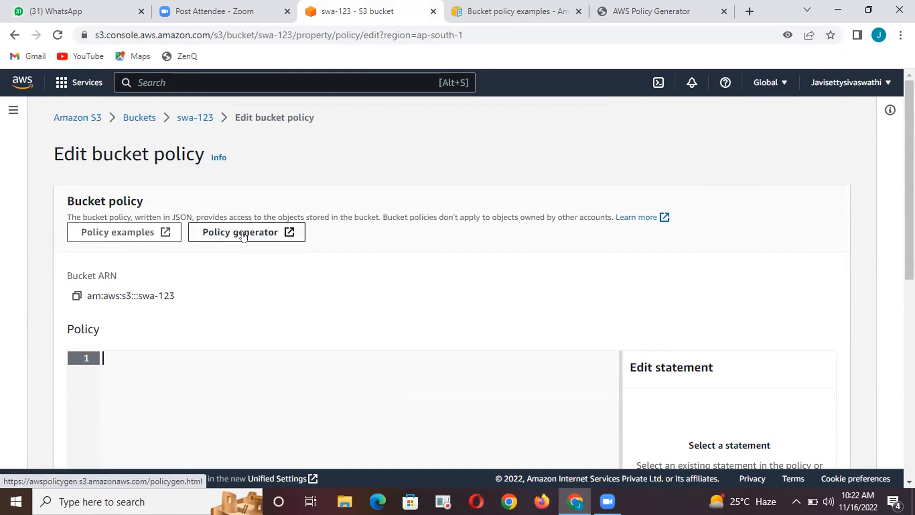
Open a fresh AWS Policy Generator from the bucket policy editor and set the policy type to S3 Bucket Policy
click(243, 233)
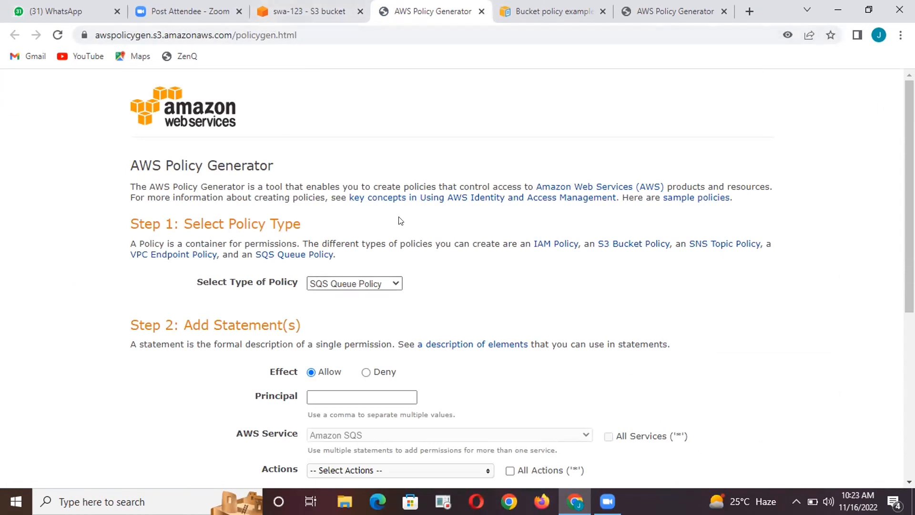
click(345, 285)
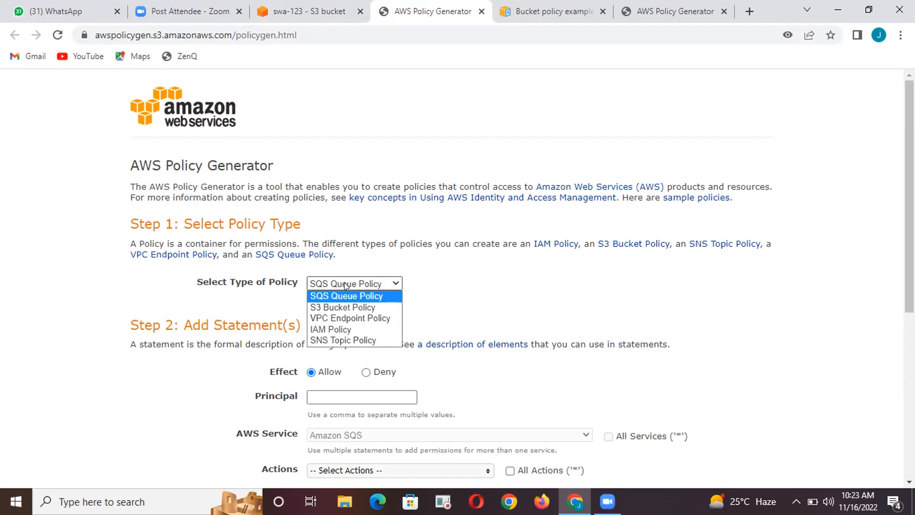
click(336, 305)
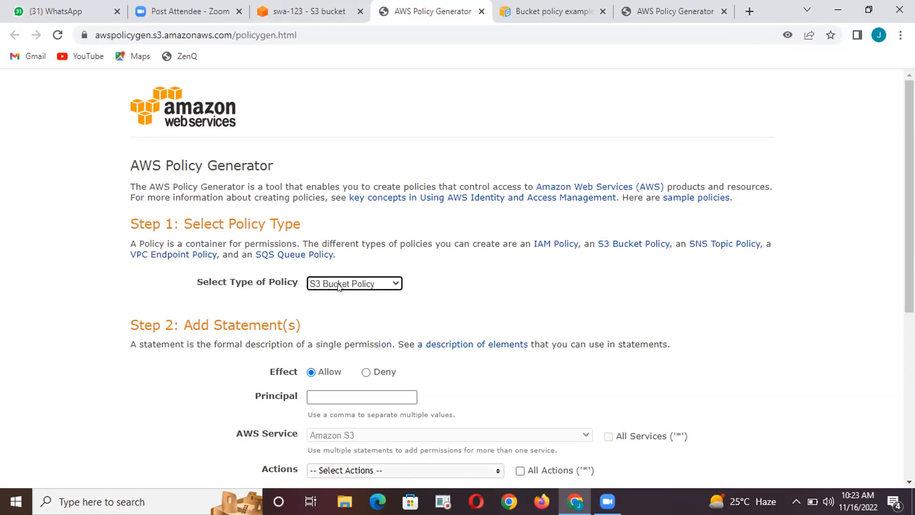
click(457, 293)
Keep the statement's effect as Allow and set its principal to *
scroll(457, 293, down, 4)
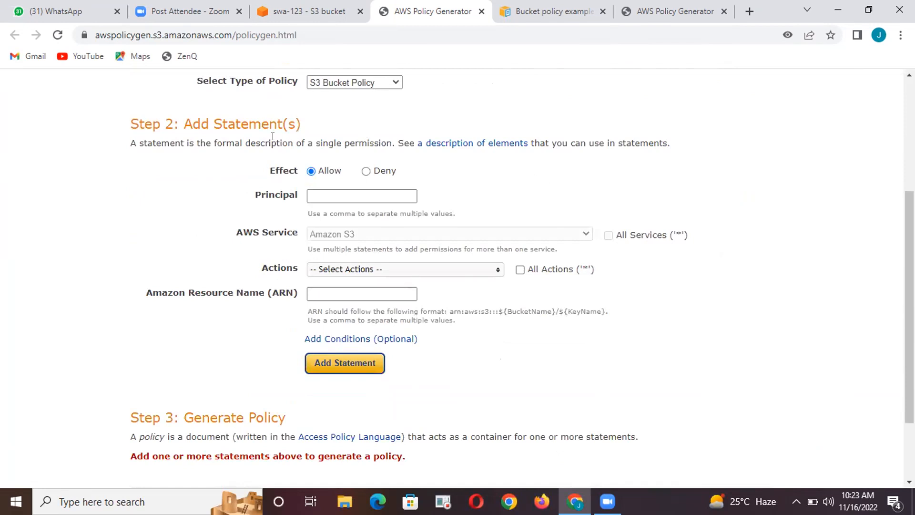
click(366, 171)
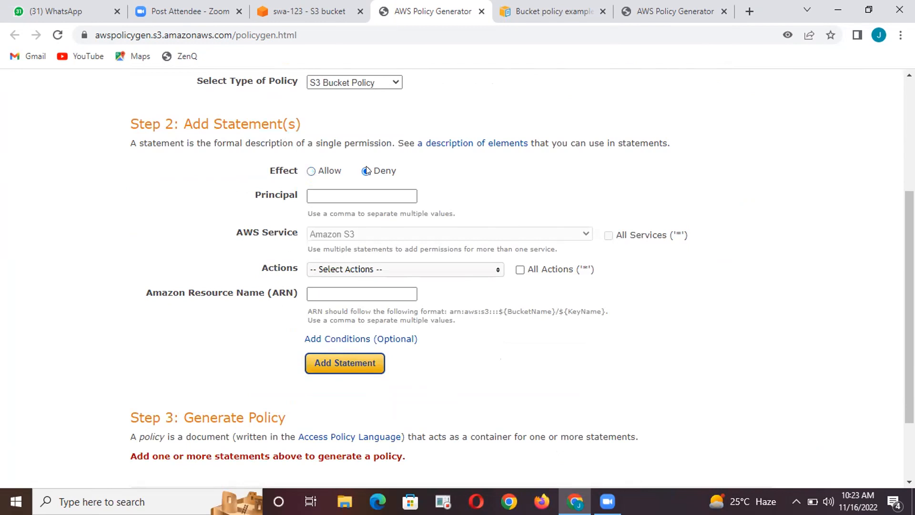
click(312, 171)
click(324, 194)
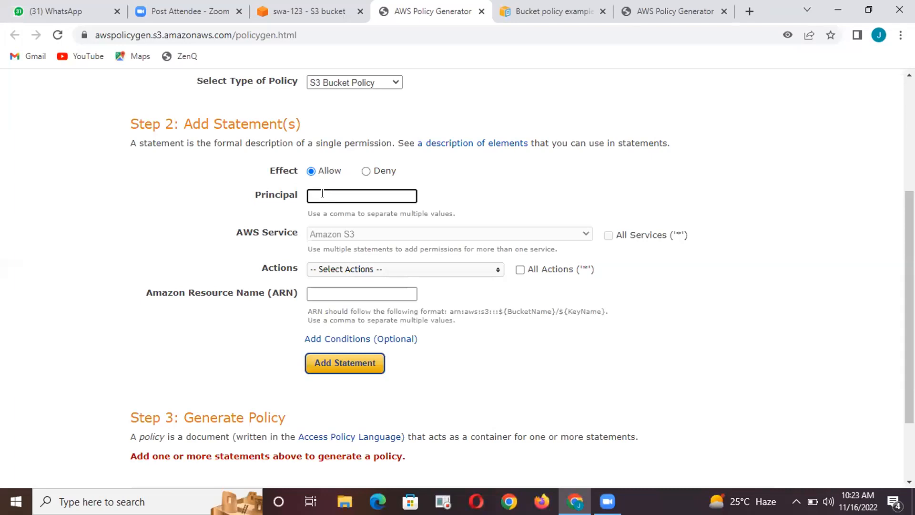
text(*)
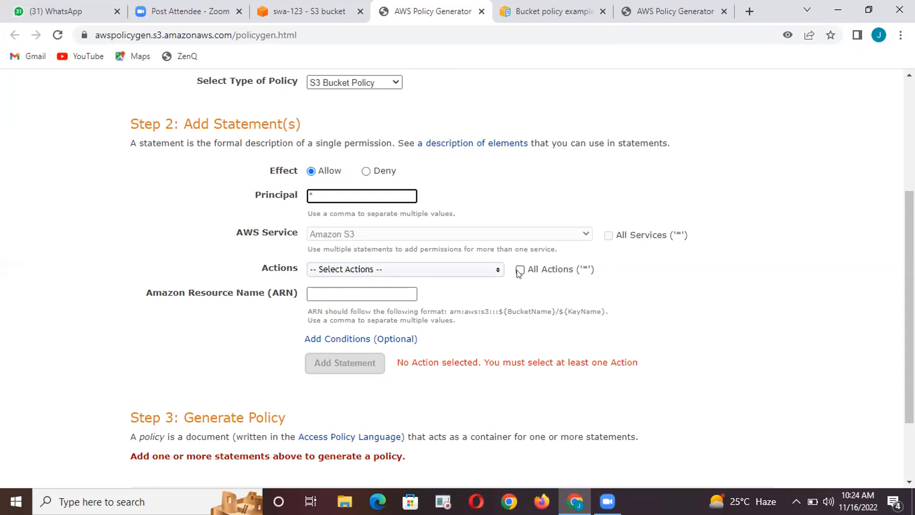
Select GetObject as the action for the bucket policy statement
click(442, 272)
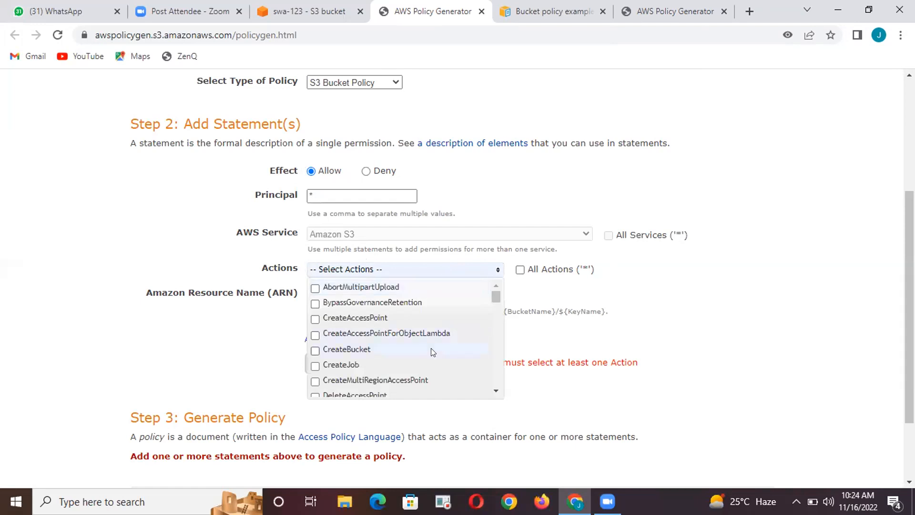
scroll(431, 348, down, 5)
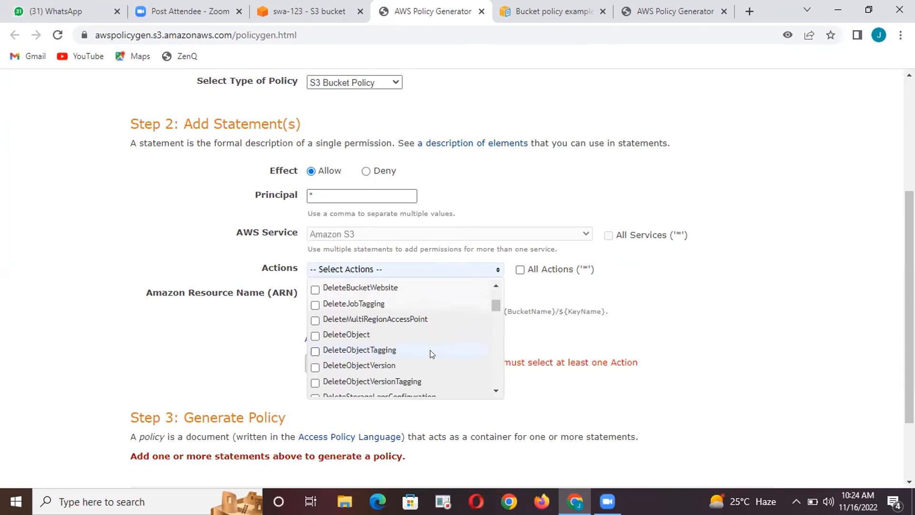
scroll(430, 358, up, 5)
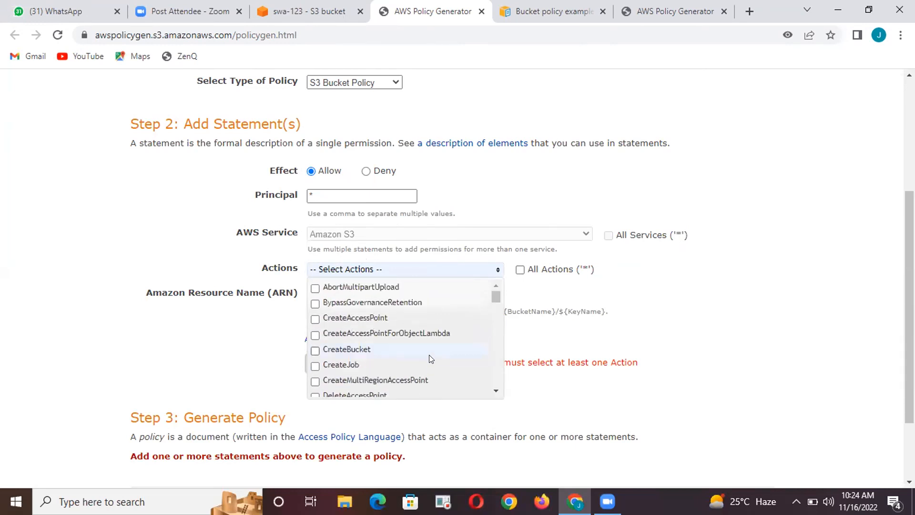
scroll(431, 357, up, 3)
scroll(431, 409, down, 2)
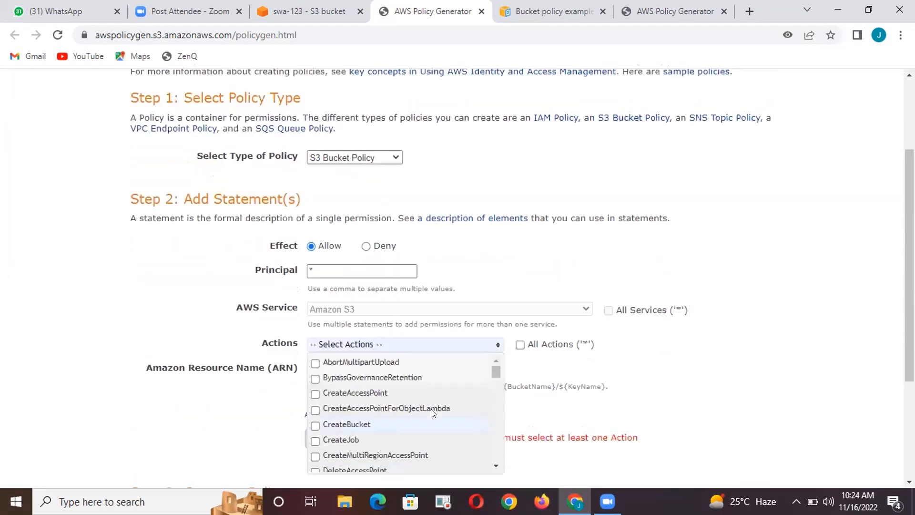
scroll(410, 401, down, 10)
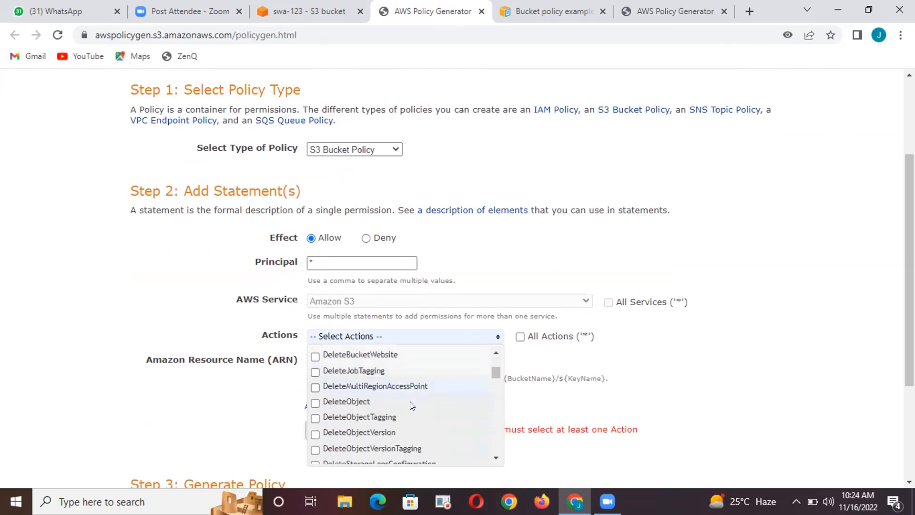
scroll(409, 404, down, 2)
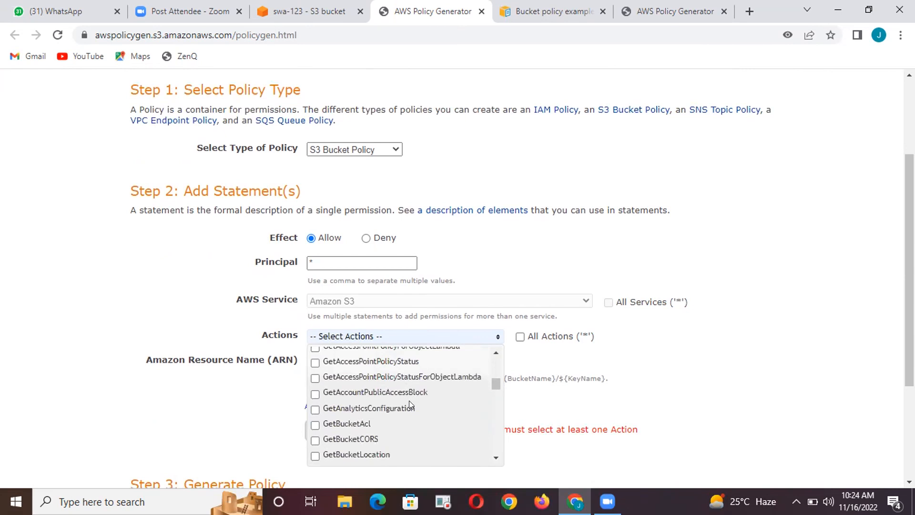
scroll(395, 423, down, 2)
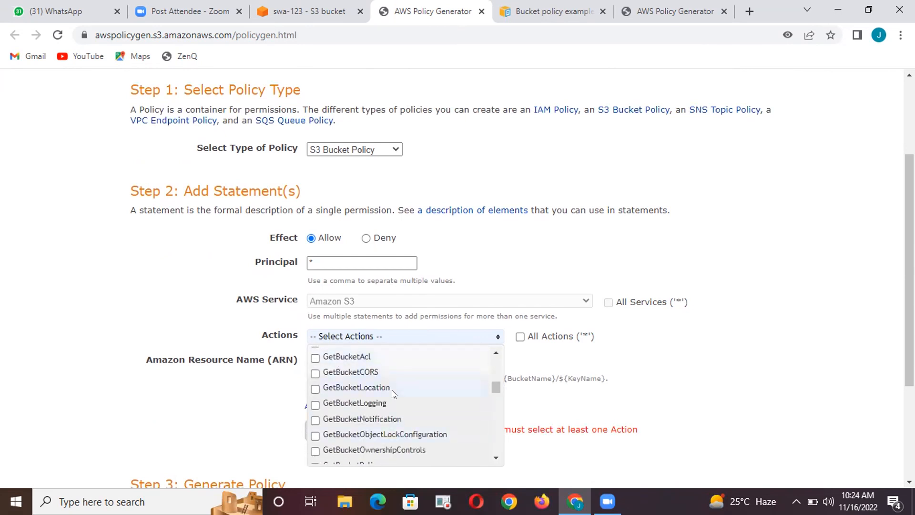
scroll(393, 393, down, 2)
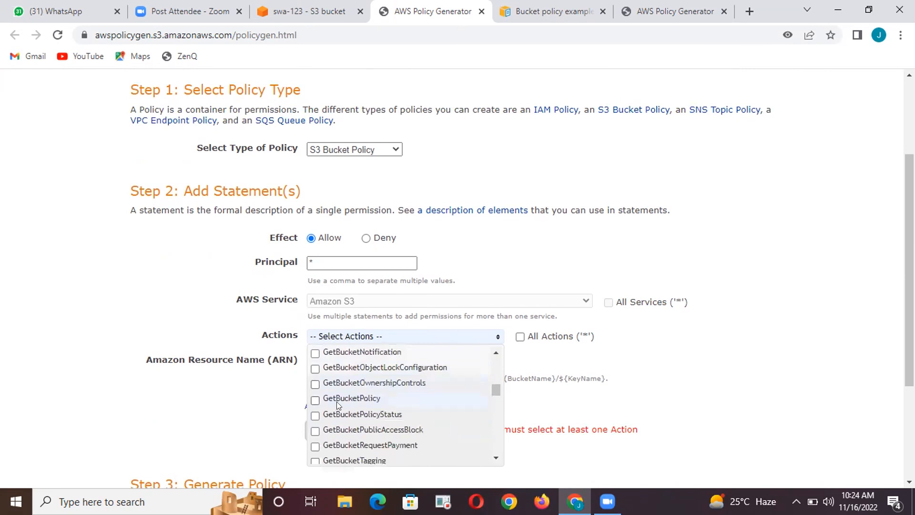
scroll(374, 392, down, 5)
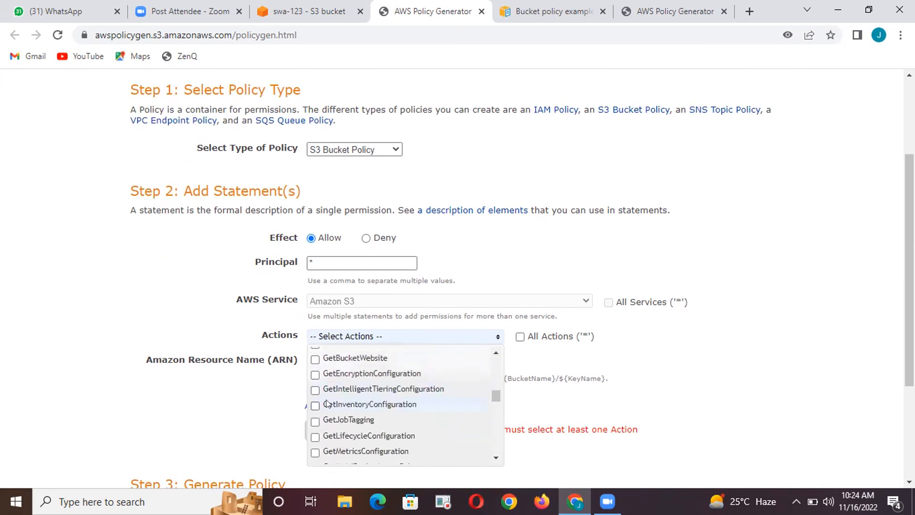
scroll(434, 400, down, 5)
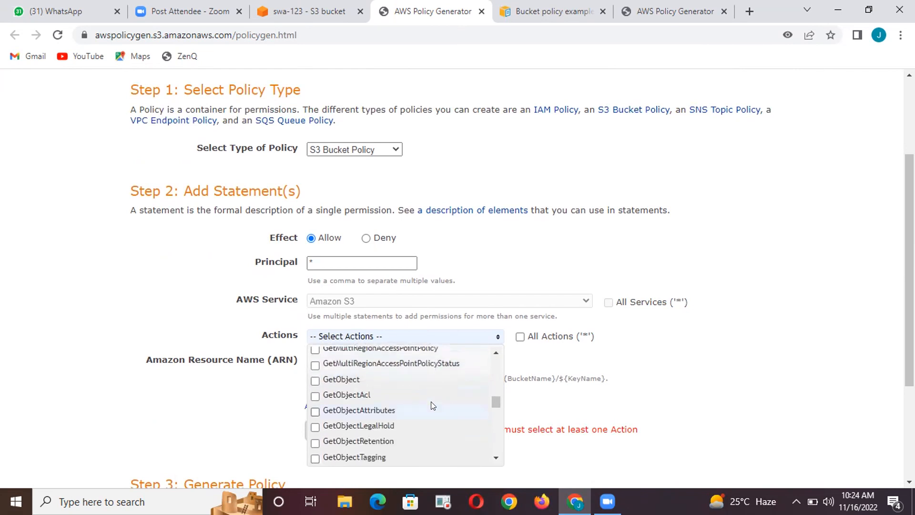
click(337, 379)
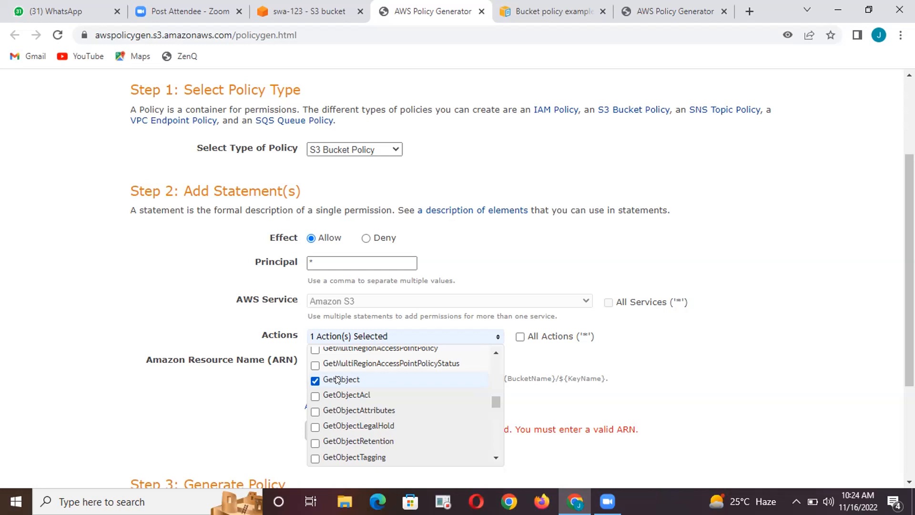
Open happy birthday images.jpg in the swa-demo-s3 folder of the swa-123 bucket and copy its object URL
click(301, 13)
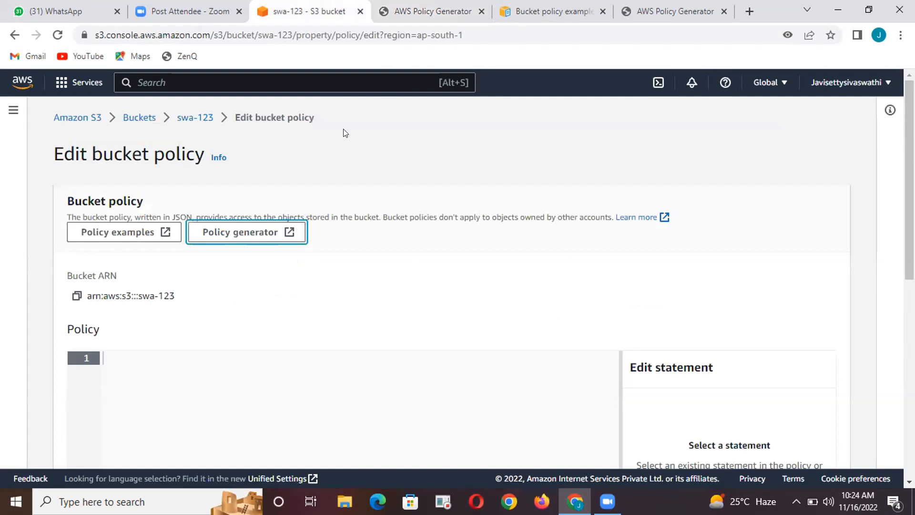
click(181, 117)
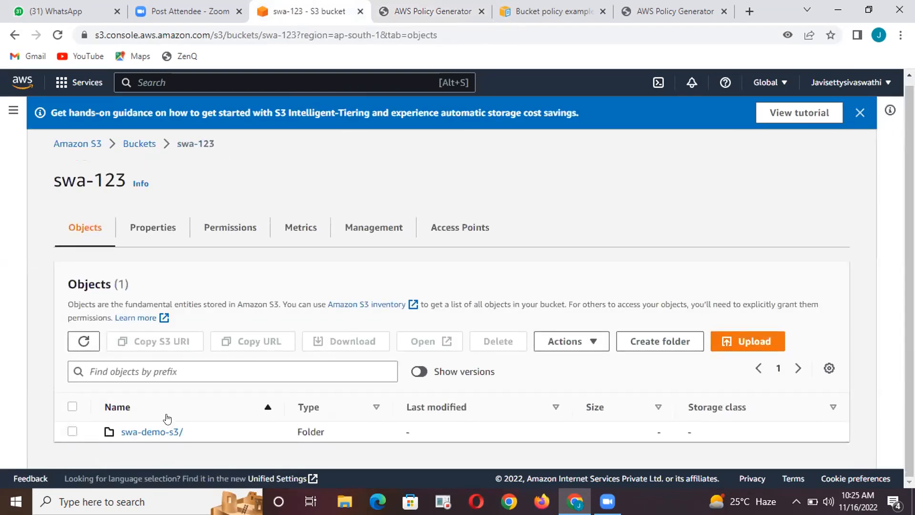
click(161, 428)
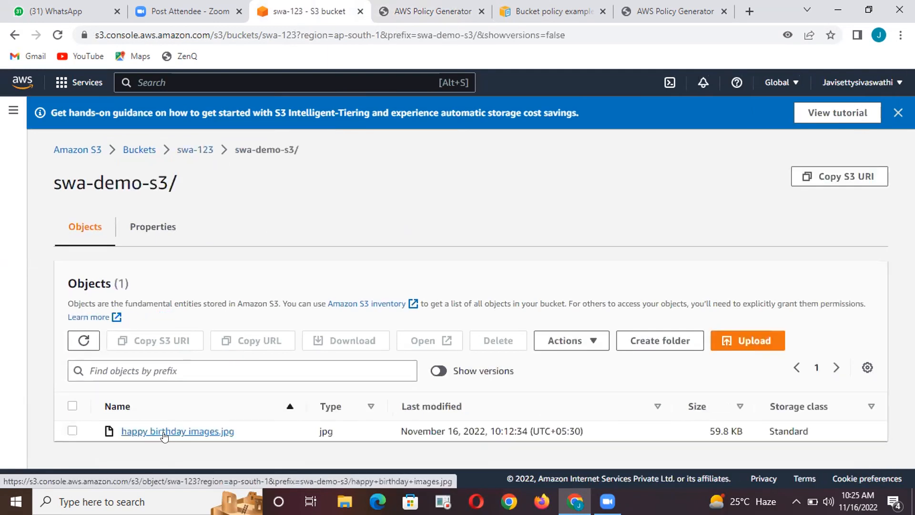
click(165, 433)
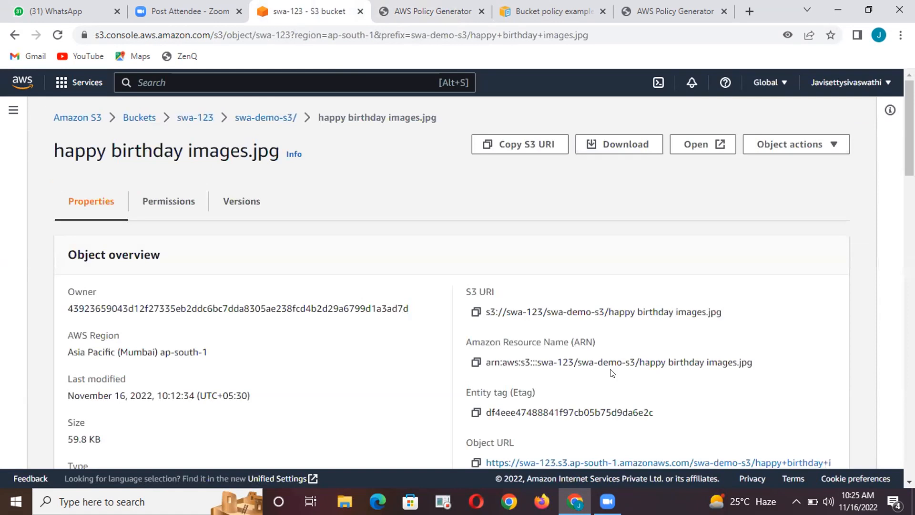
scroll(612, 373, down, 3)
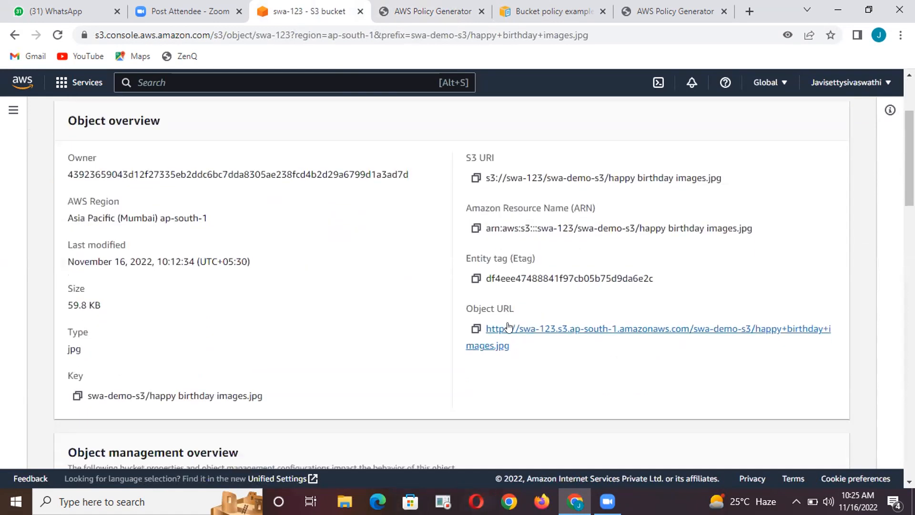
click(476, 329)
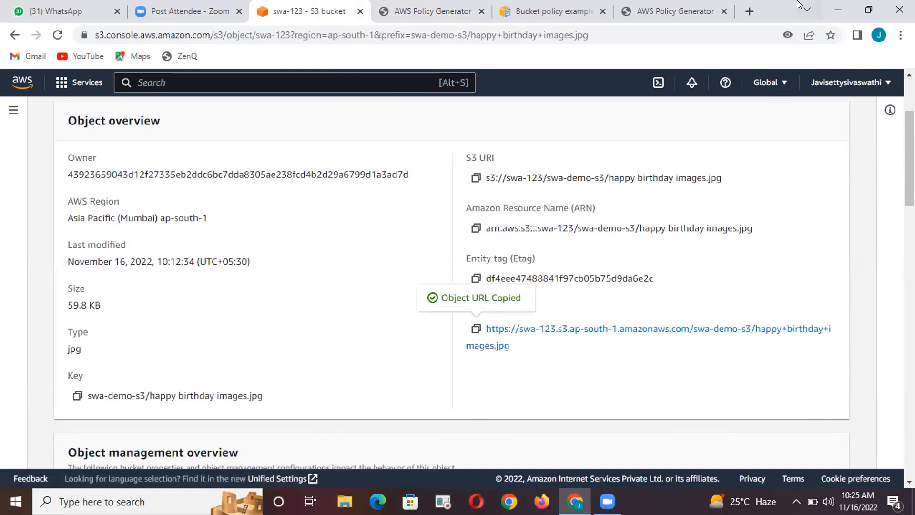
Load the copied object URL in a new browser tab to test public access to the image
click(749, 12)
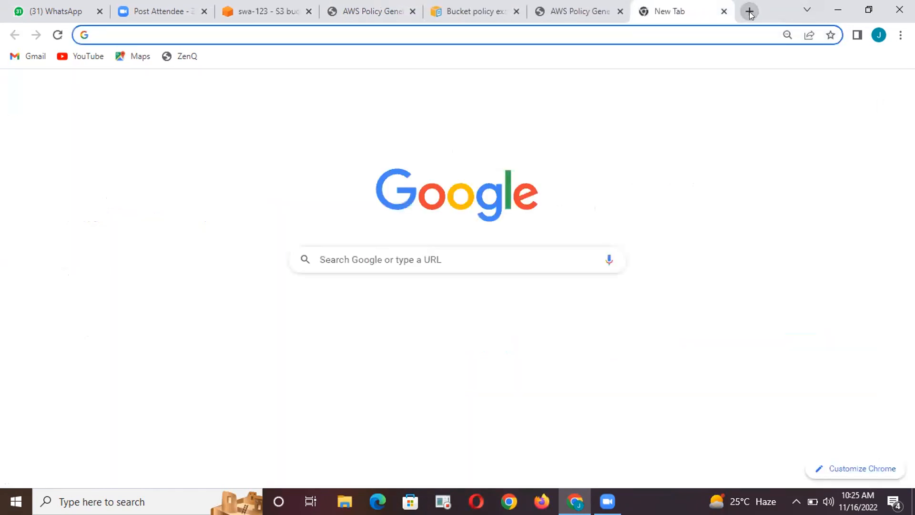
key(ctrl+v)
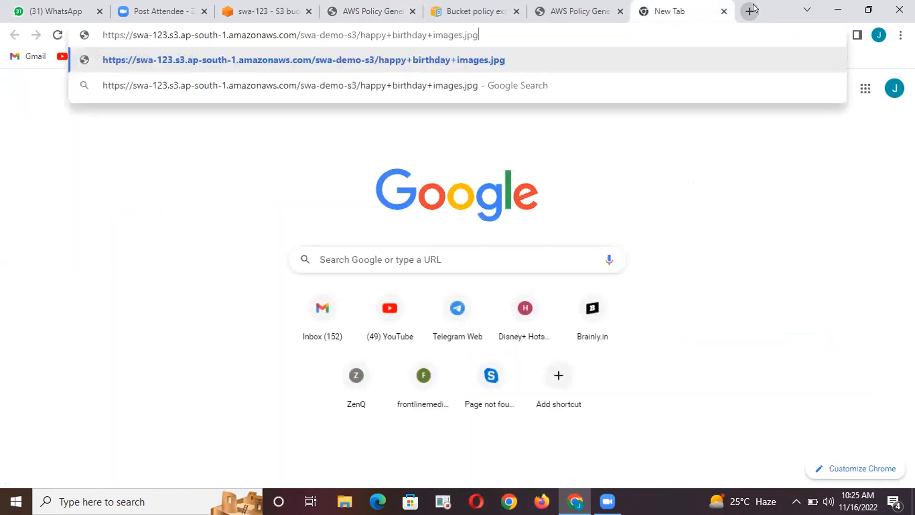
key(Return)
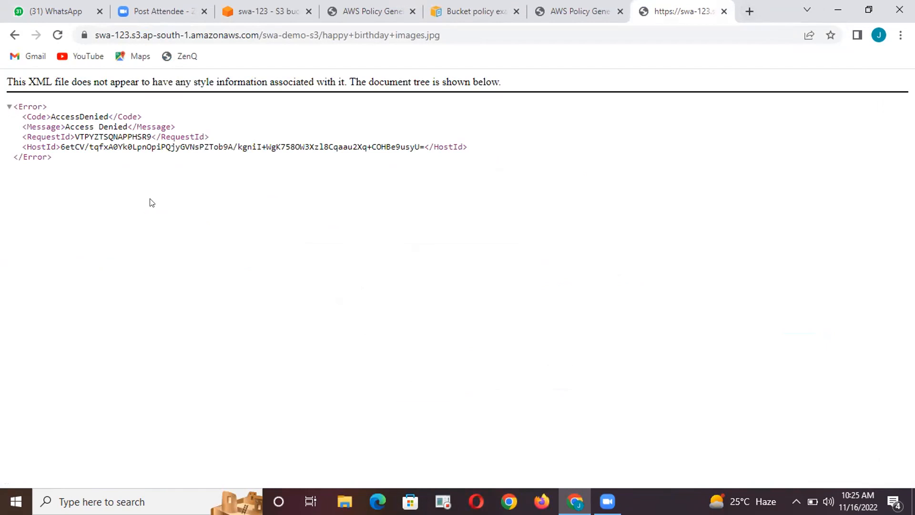
Return to the AWS Policy Generator, close the list of actions and activate the empty Amazon Resource Name entry
click(378, 15)
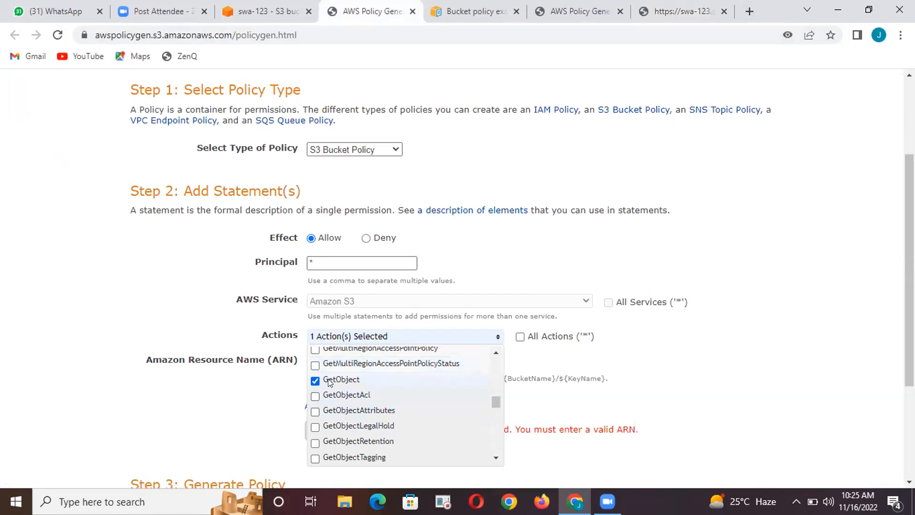
click(694, 382)
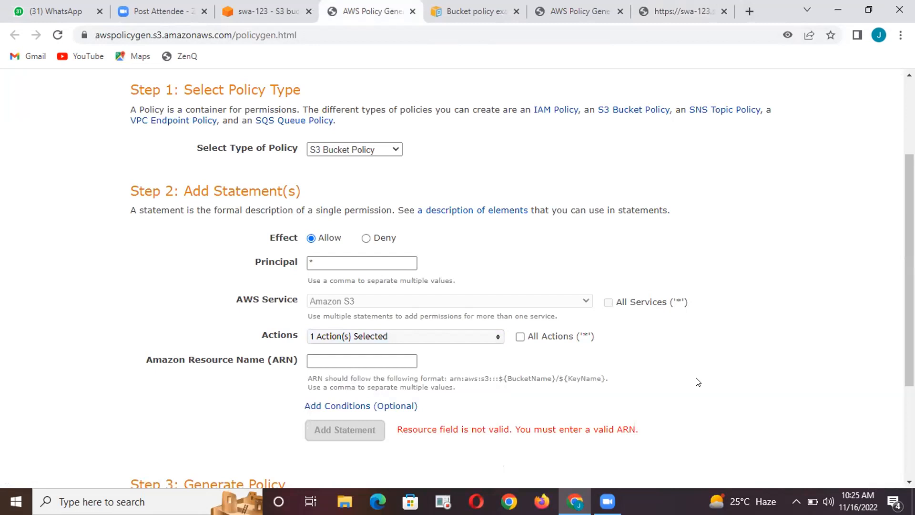
click(360, 355)
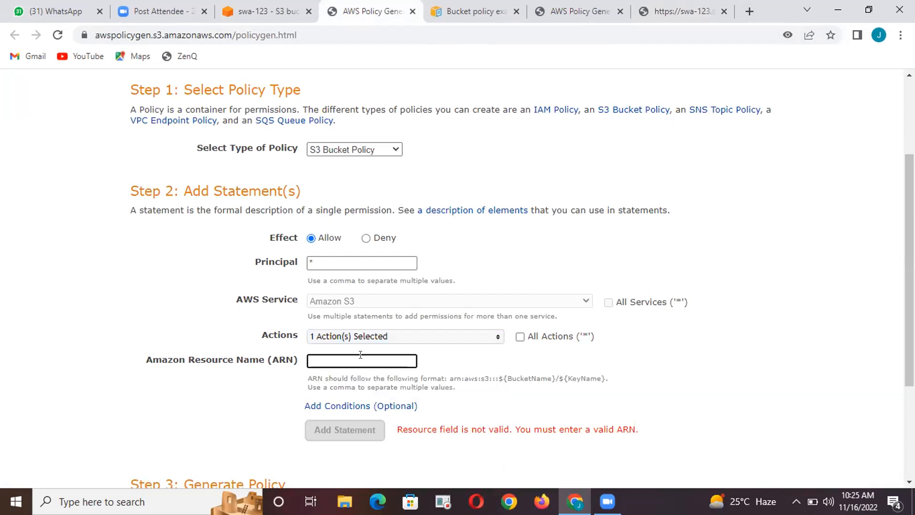
Go back to the S3 console and look up the ARN in the swa-demo-s3 folder's properties
click(273, 13)
scroll(371, 219, up, 3)
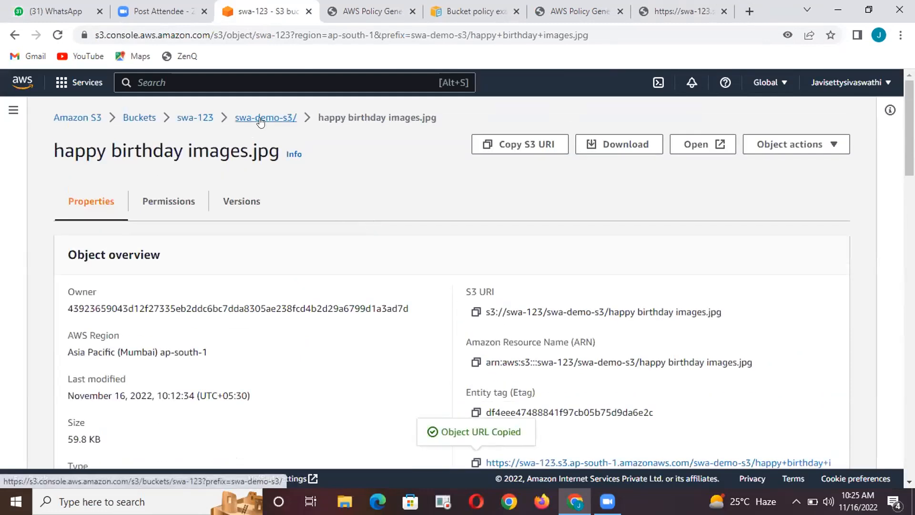
click(260, 119)
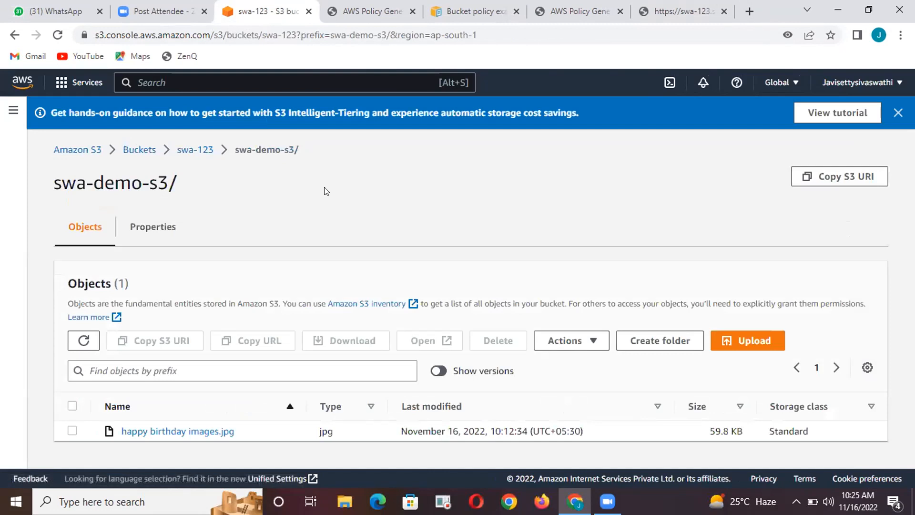
click(194, 150)
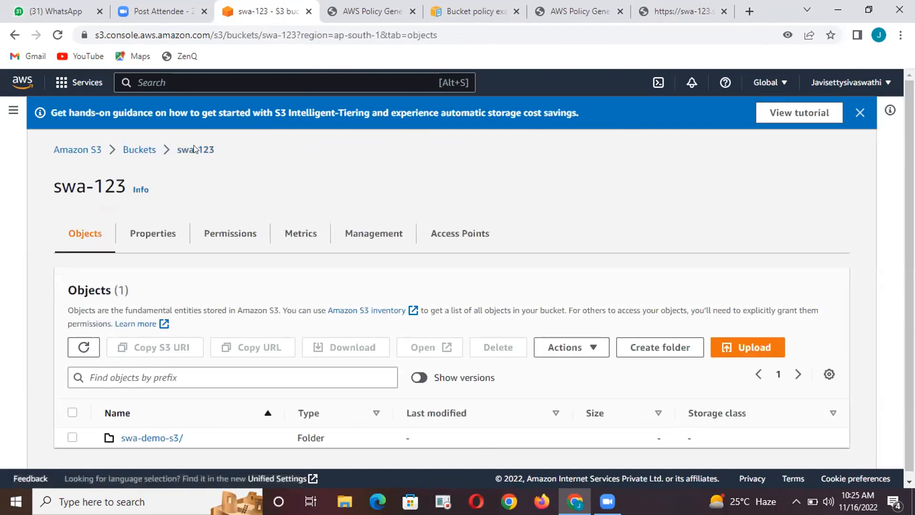
scroll(370, 272, down, 1)
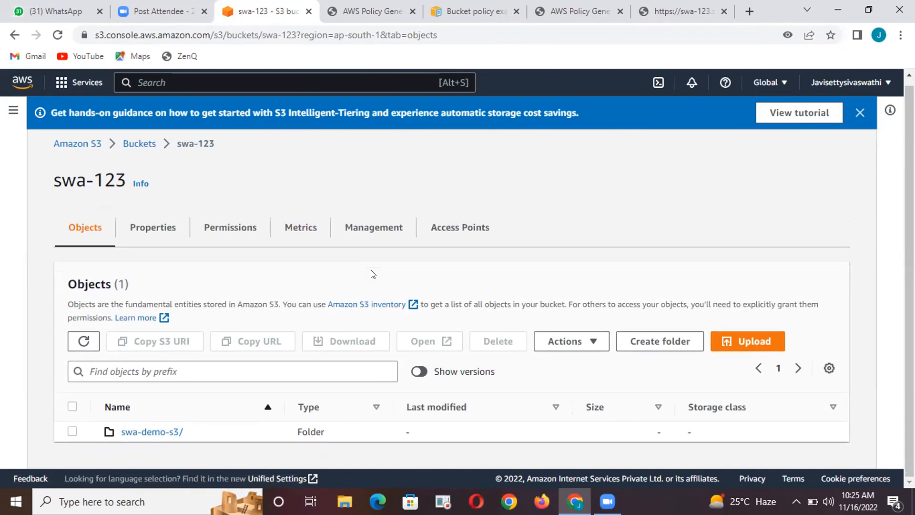
click(72, 431)
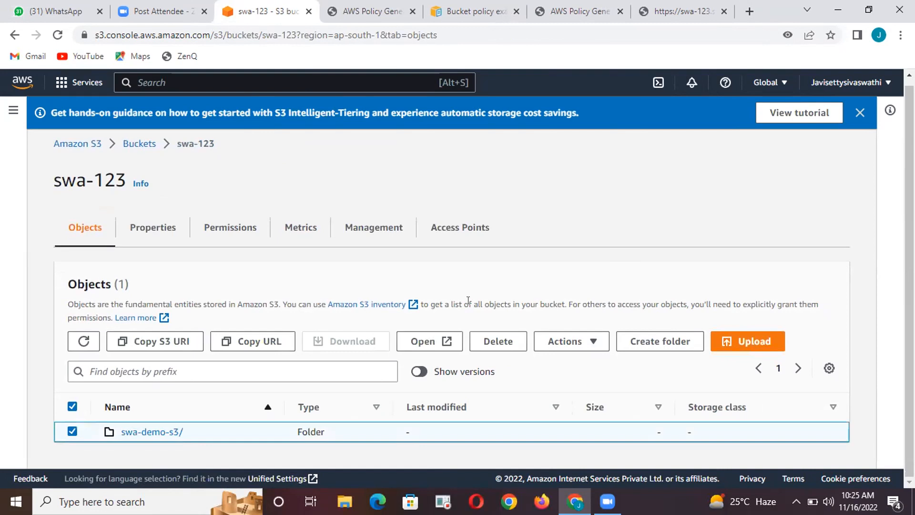
click(155, 437)
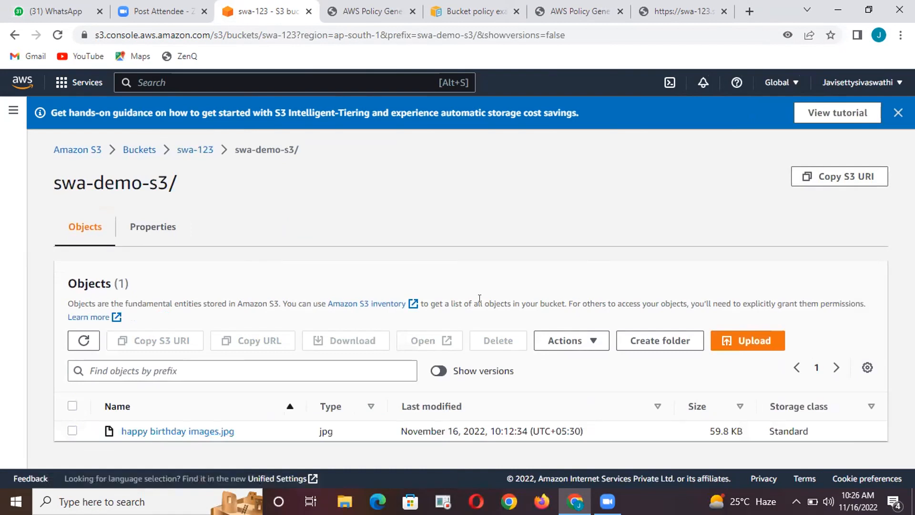
click(149, 229)
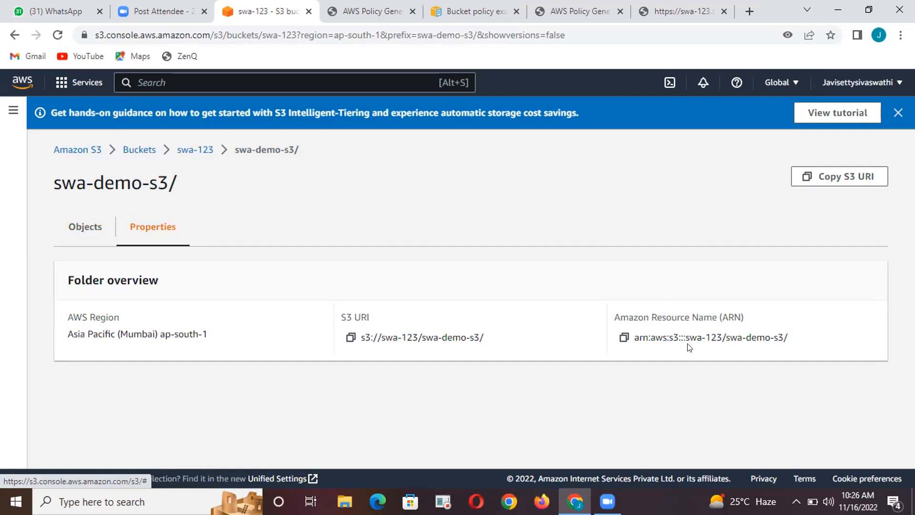
Return to the swa-123 bucket and look up its Amazon Resource Name in the bucket properties
click(197, 152)
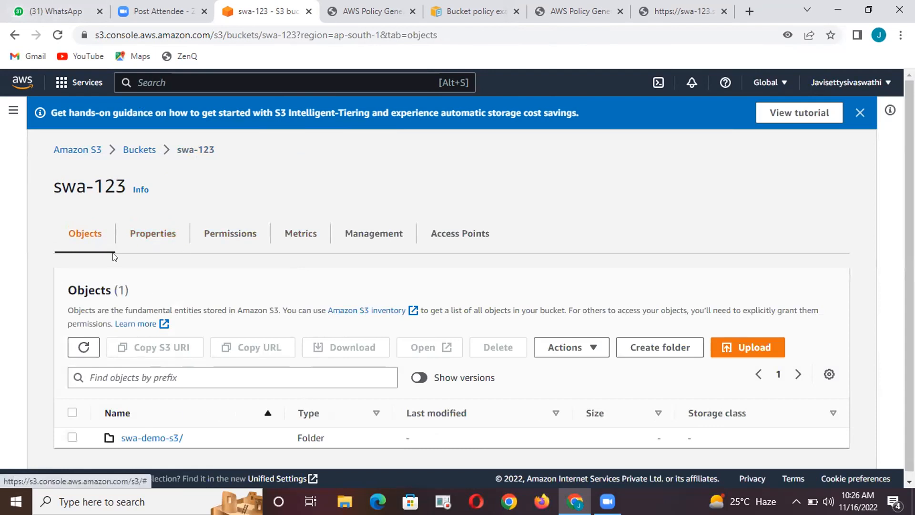
click(156, 232)
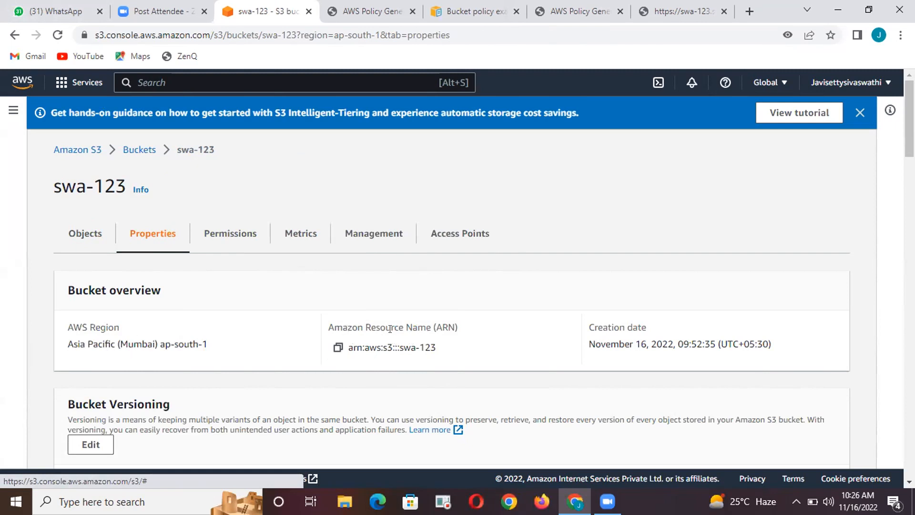
drag(330, 321, 459, 328)
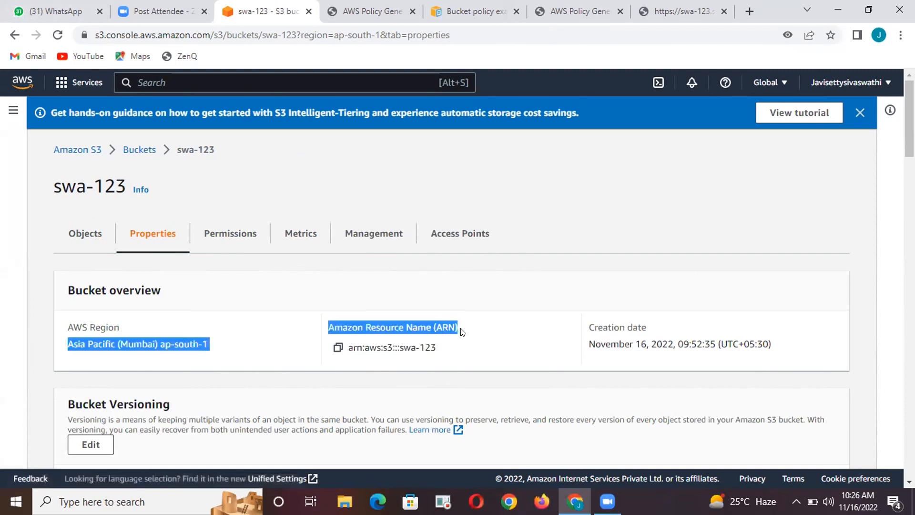
Open the swa-123 bucket's policy for editing from its permissions and copy the bucket ARN
click(219, 233)
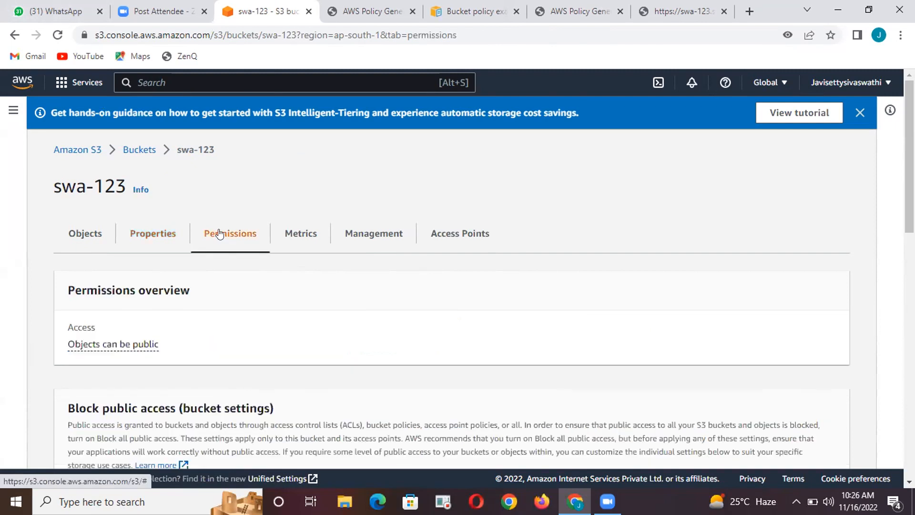
scroll(221, 243, down, 3)
scroll(276, 363, down, 1)
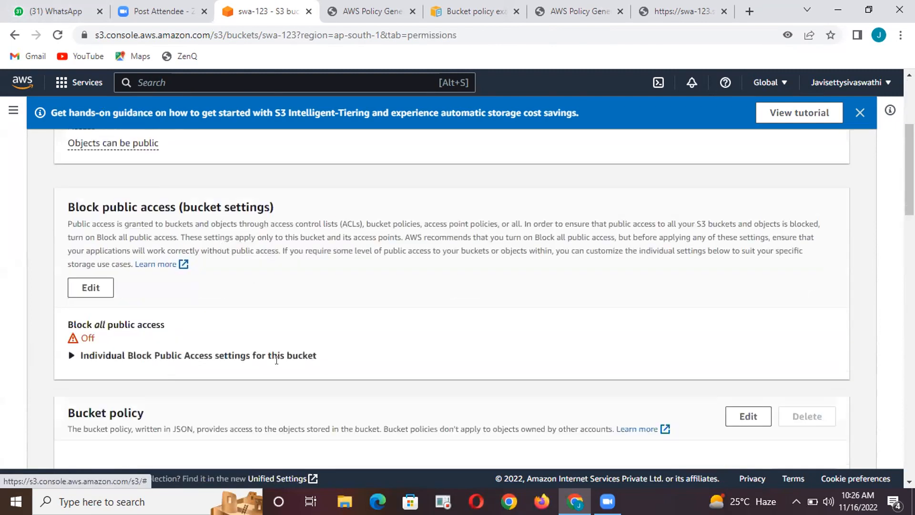
scroll(715, 406, down, 4)
click(743, 216)
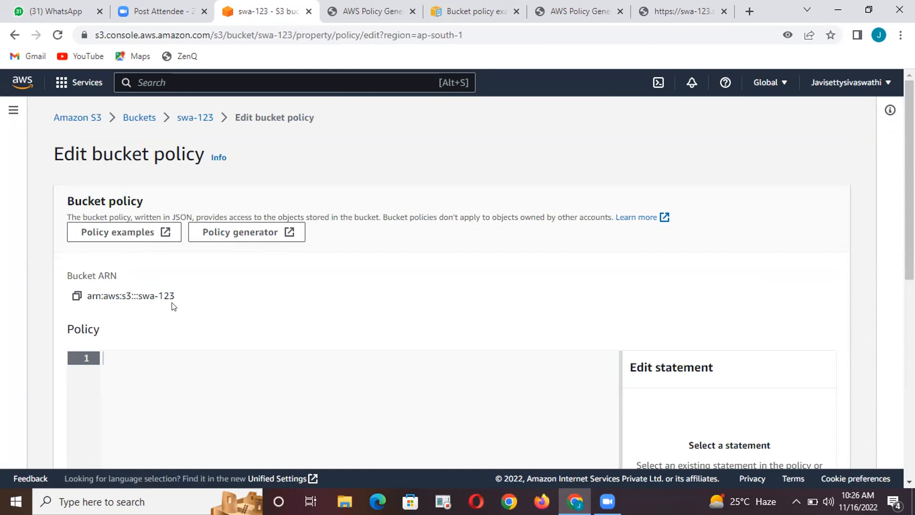
click(76, 296)
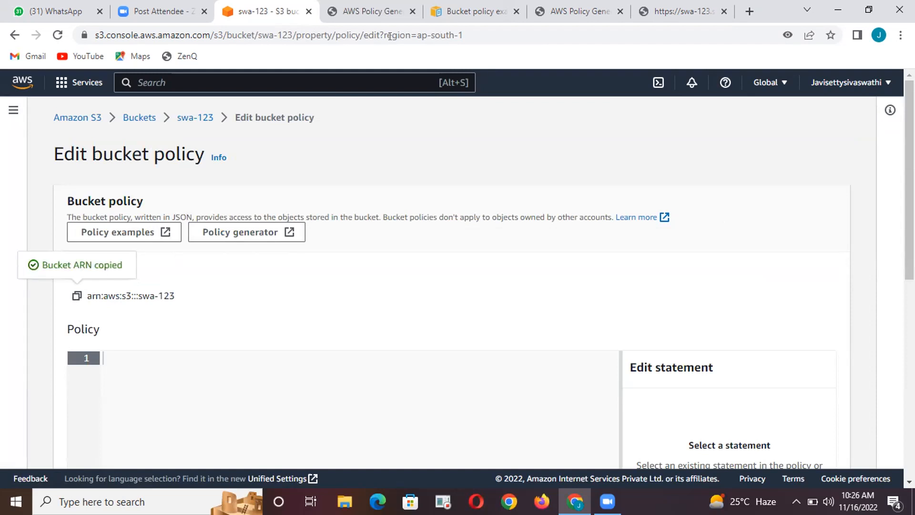
In the AWS Policy Generator, add the statement with the resource ARN arn:aws:s3:::swa-123/* and generate the policy
click(355, 14)
click(319, 362)
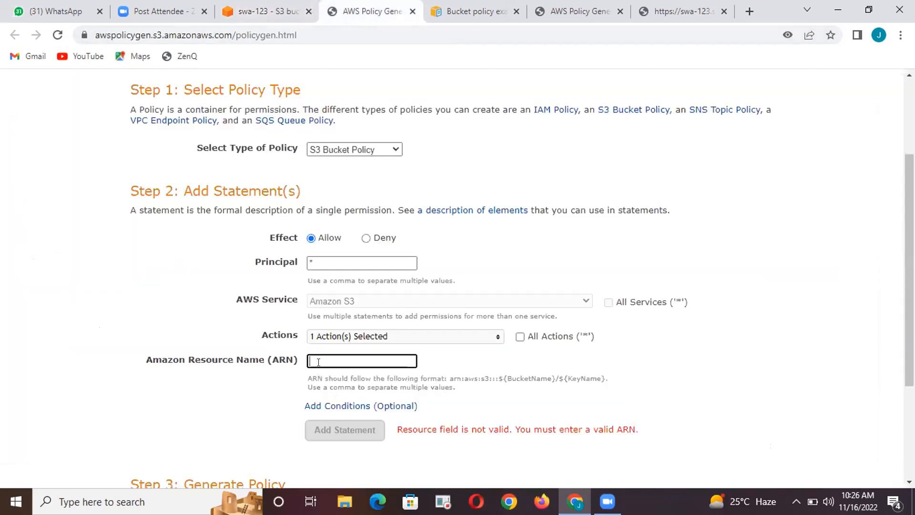
key(ctrl+v)
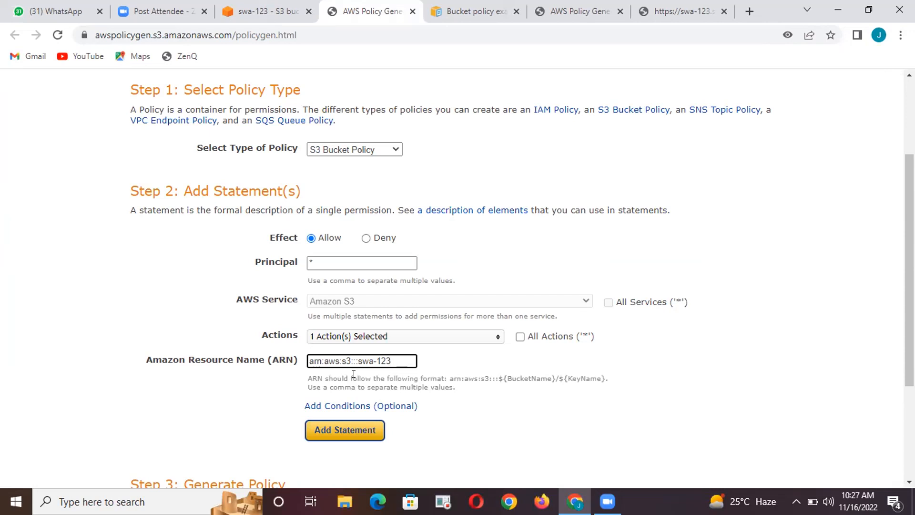
text(/)
text(*)
click(339, 431)
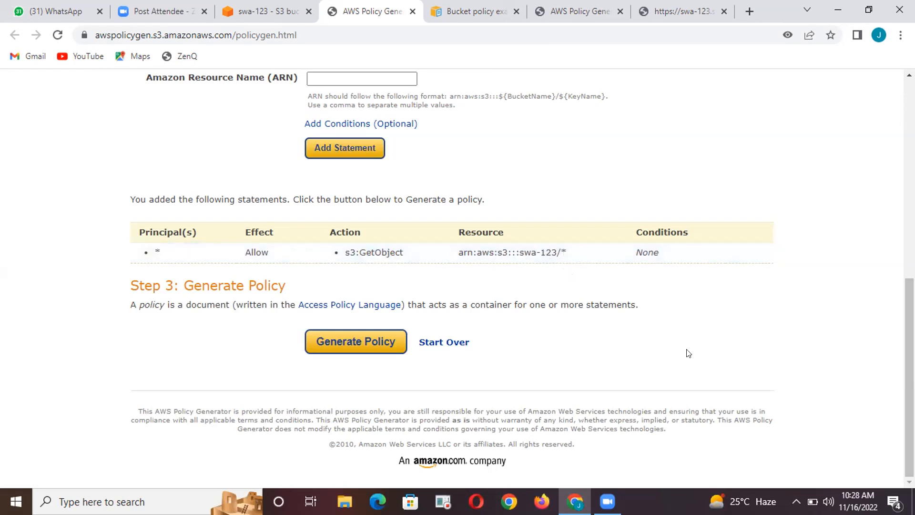
click(350, 346)
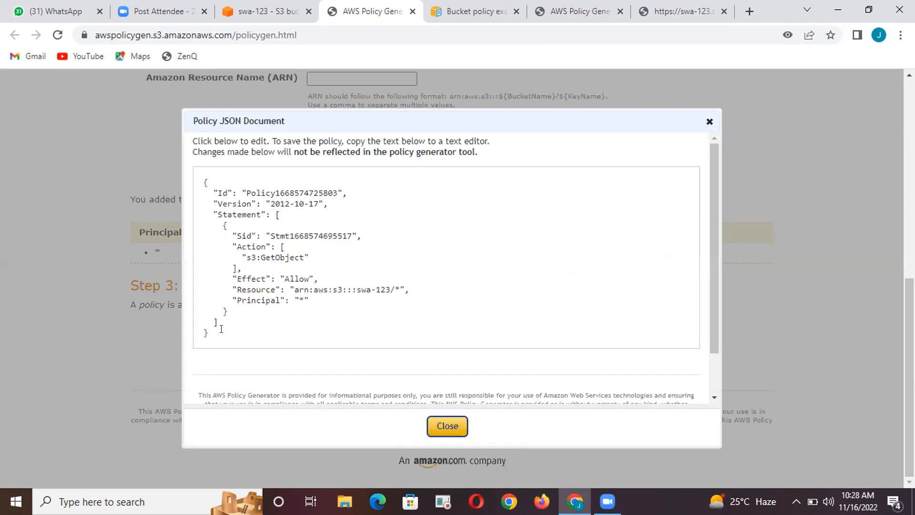
Examine the Resource, Effect and Action entries in the generated policy JSON document
drag(212, 333, 191, 182)
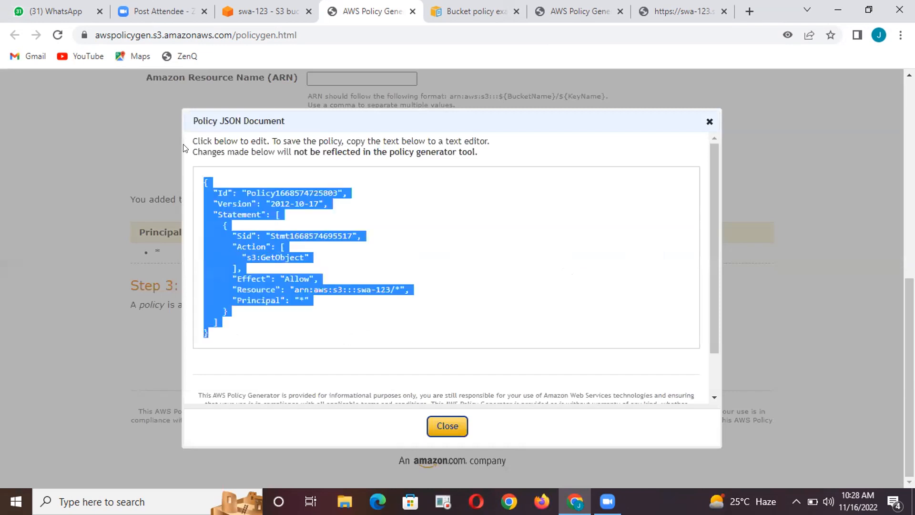
click(409, 235)
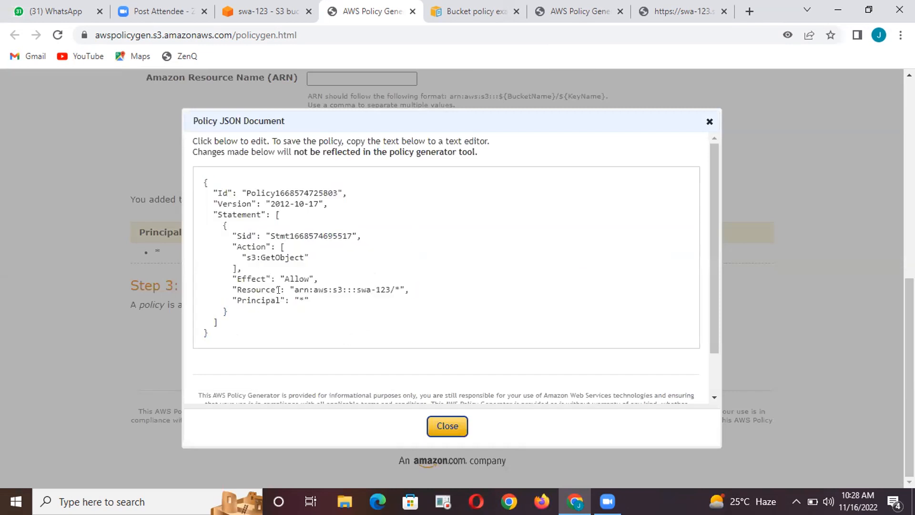
double_click(261, 288)
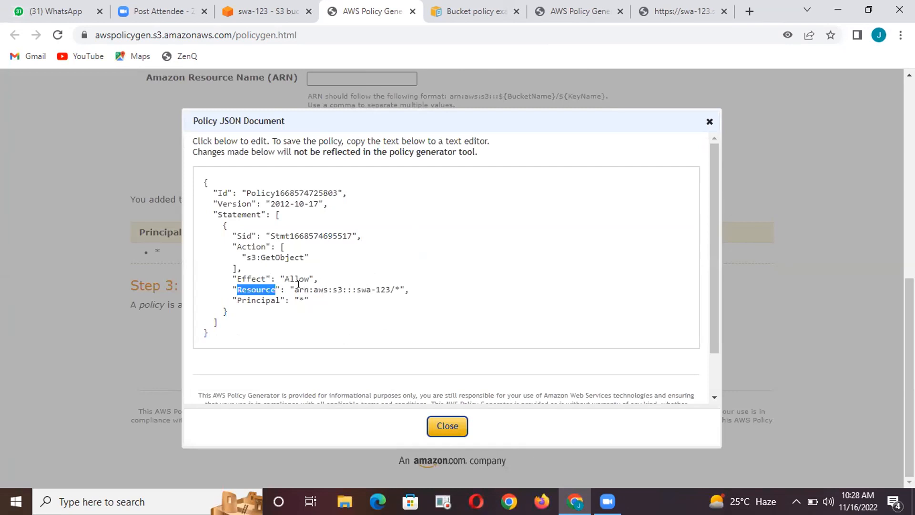
drag(295, 288, 382, 286)
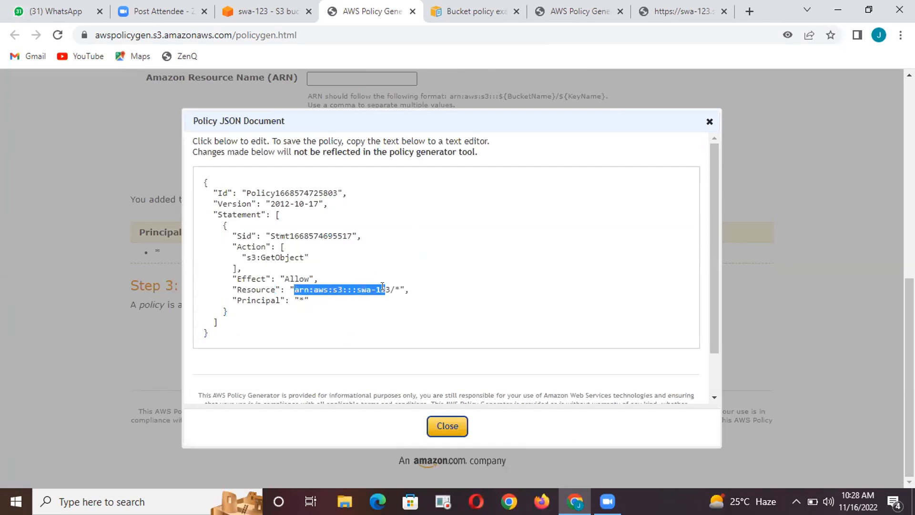
click(304, 287)
triple_click(304, 287)
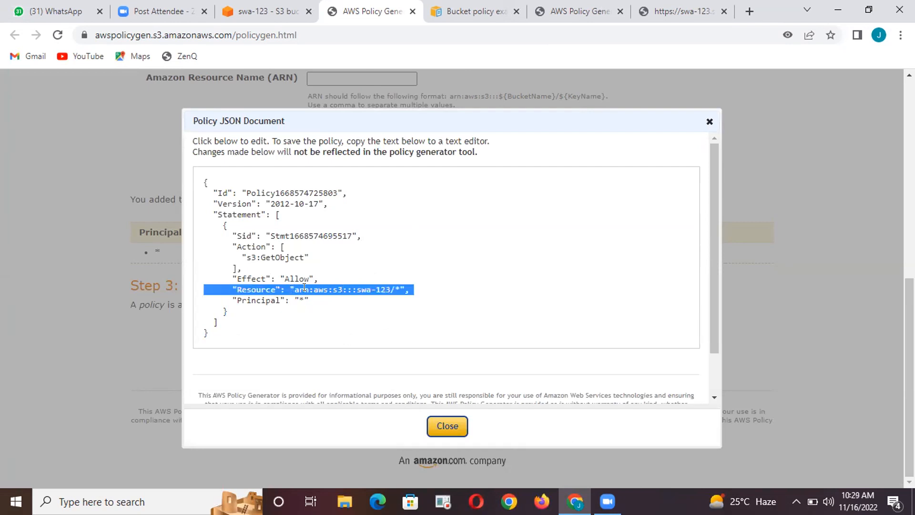
double_click(301, 290)
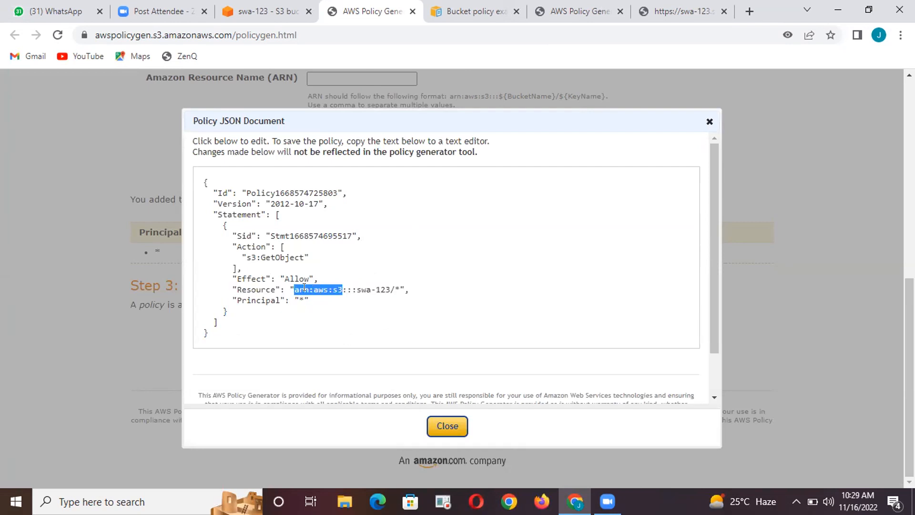
click(322, 293)
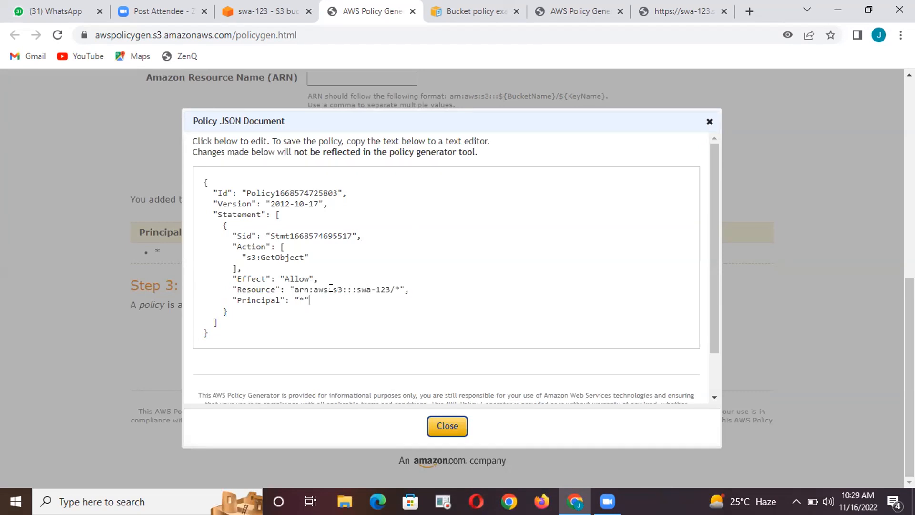
double_click(336, 288)
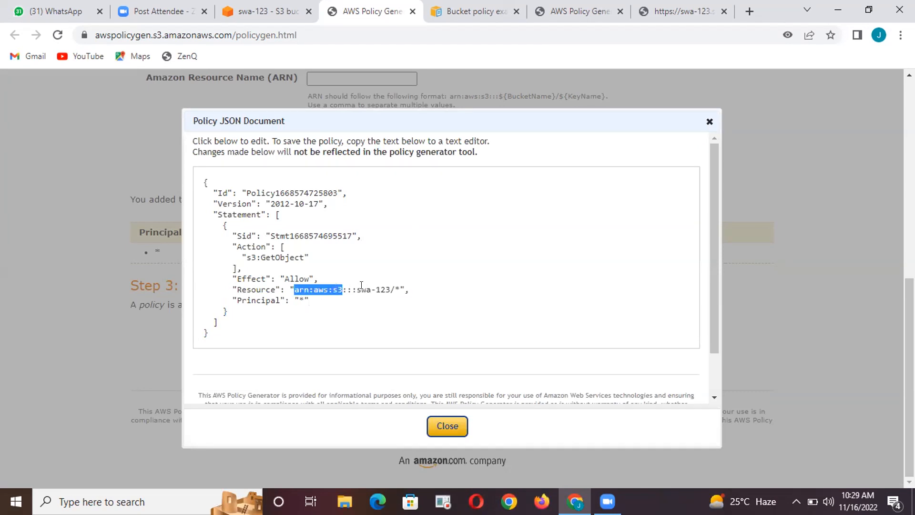
click(362, 288)
double_click(363, 289)
click(363, 289)
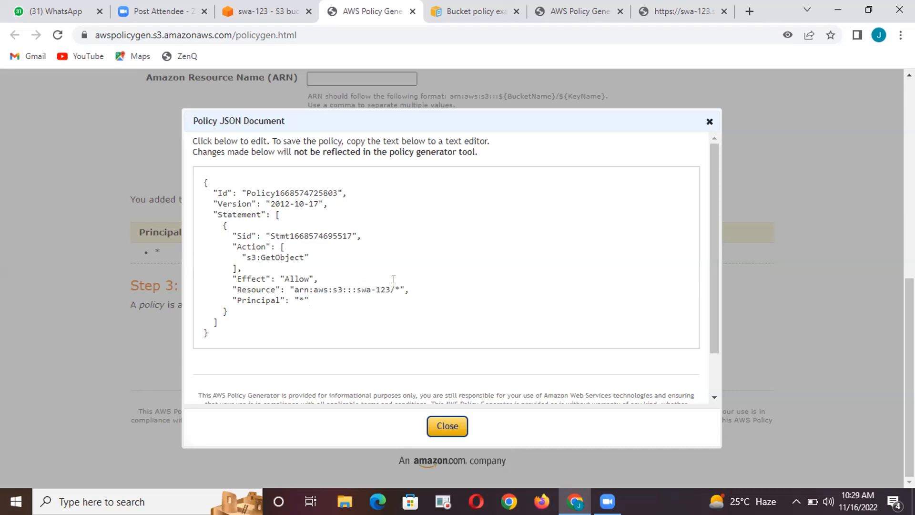
double_click(393, 286)
double_click(296, 276)
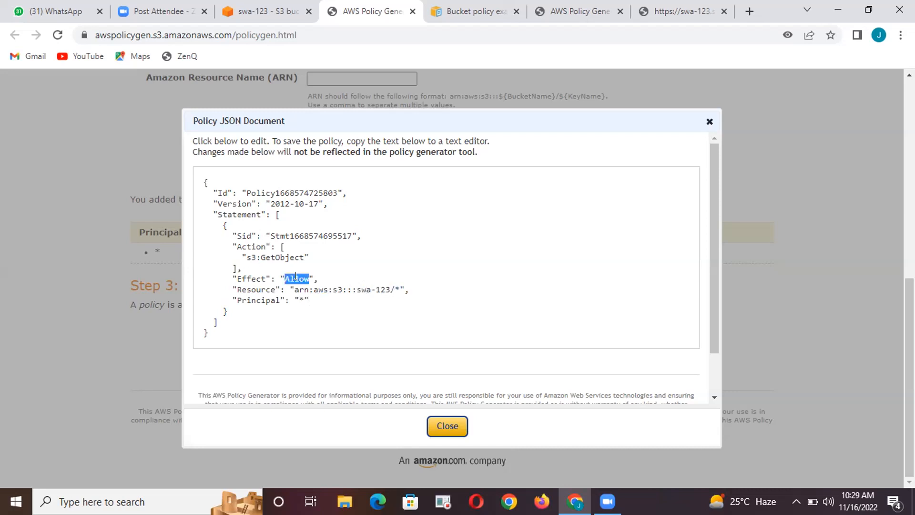
triple_click(276, 253)
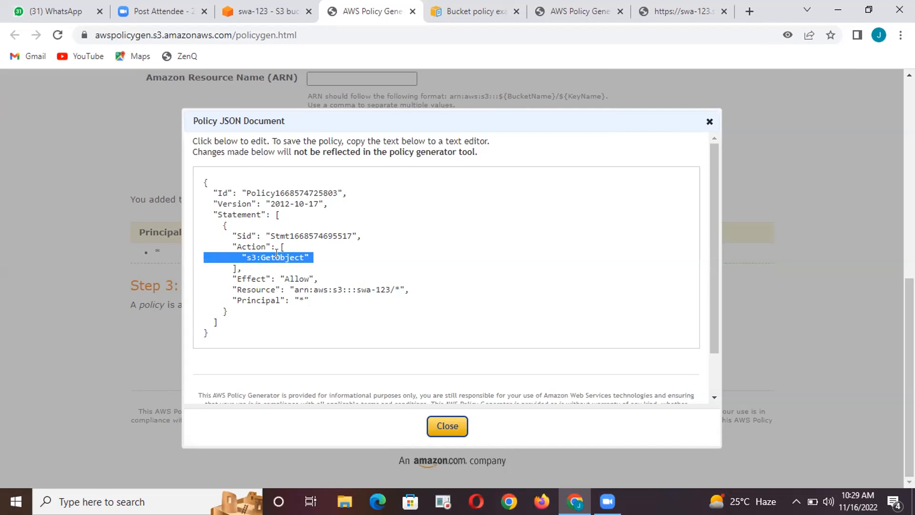
Copy the entire generated policy JSON and close the policy document
drag(205, 331, 200, 179)
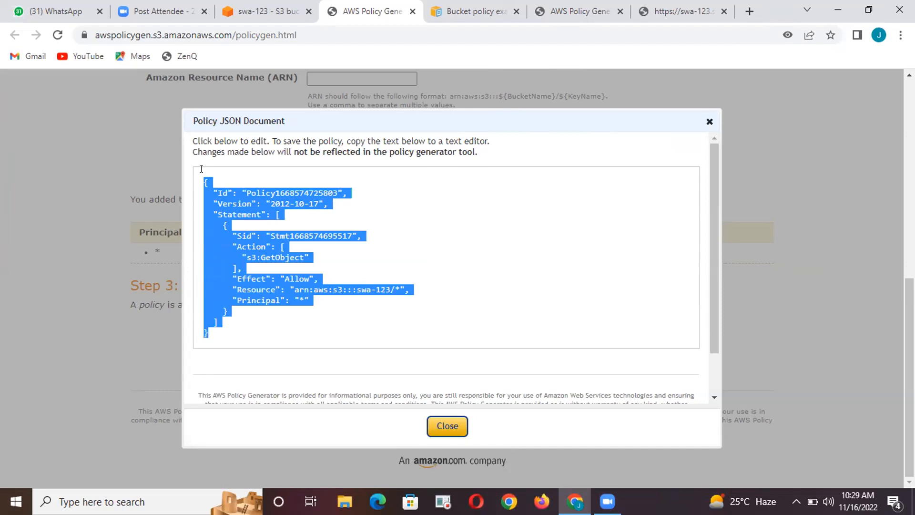
click(213, 328)
drag(209, 333, 198, 286)
drag(204, 181, 269, 280)
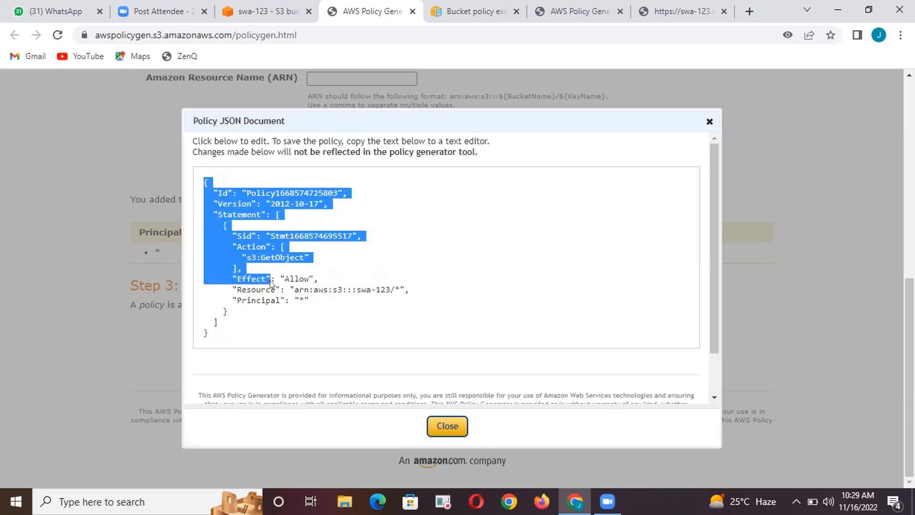
right_click(268, 281)
click(256, 315)
drag(255, 316, 204, 332)
click(217, 327)
click(191, 229)
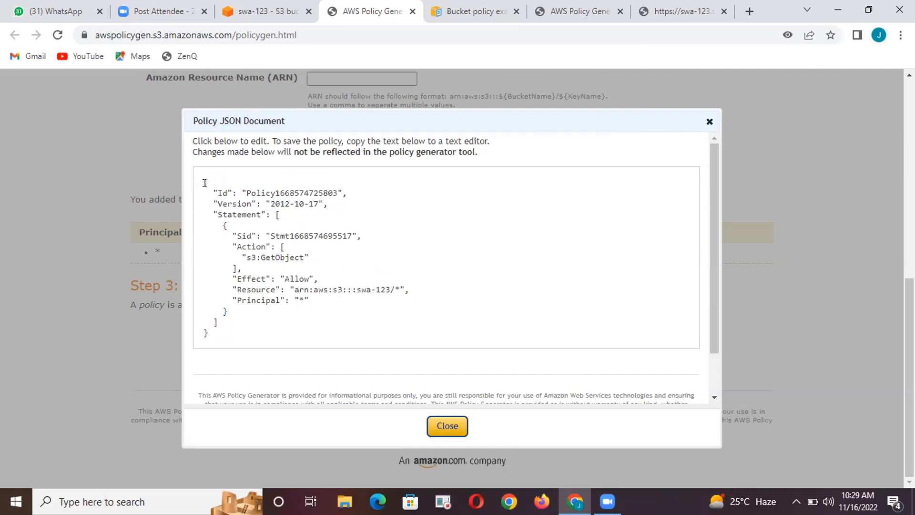
key(ctrl+a)
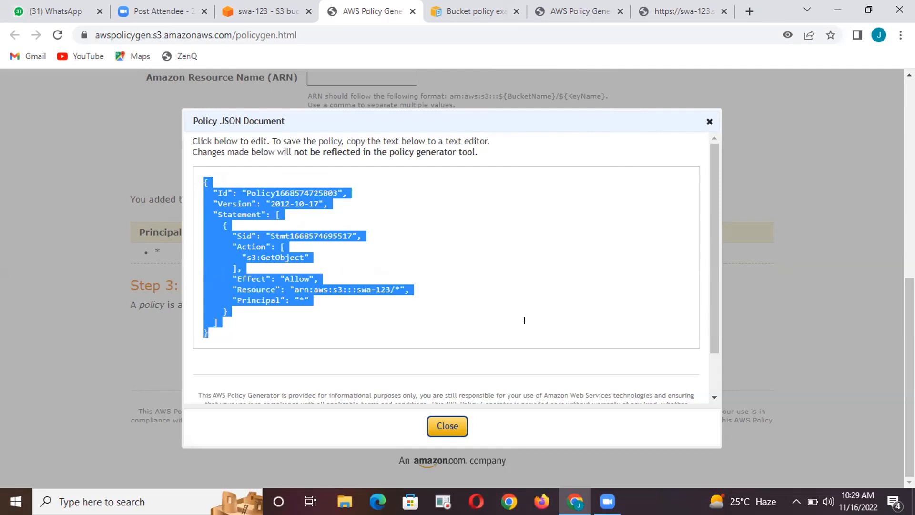
click(438, 424)
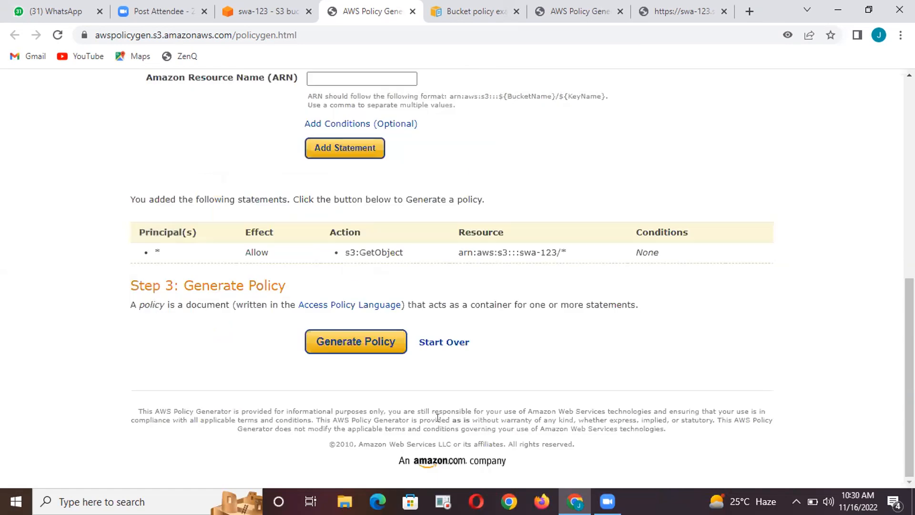
Return to the S3 console, paste the copied JSON as the swa-123 bucket policy and save the changes
scroll(351, 332, up, 10)
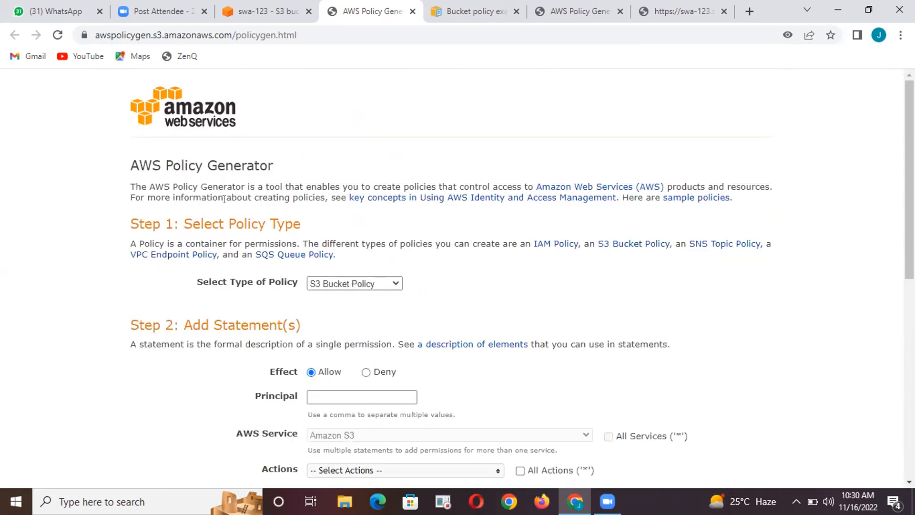
click(257, 5)
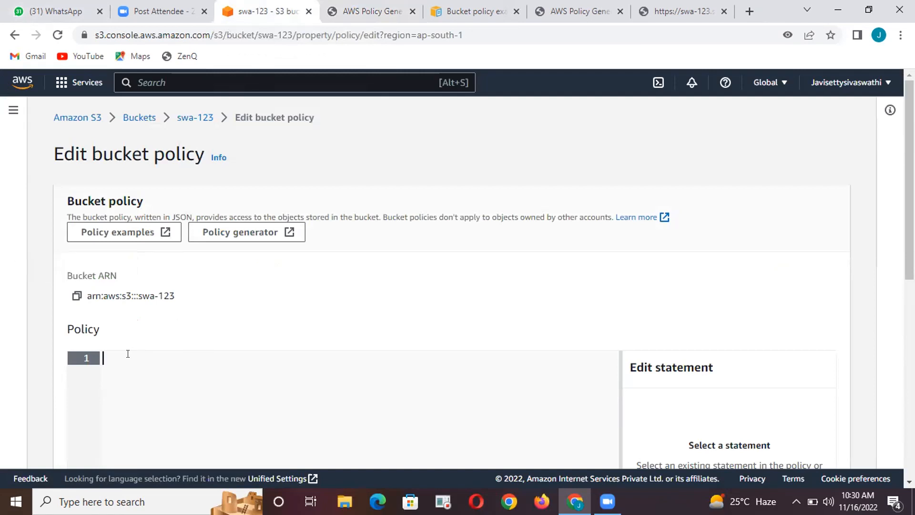
key(ctrl+v)
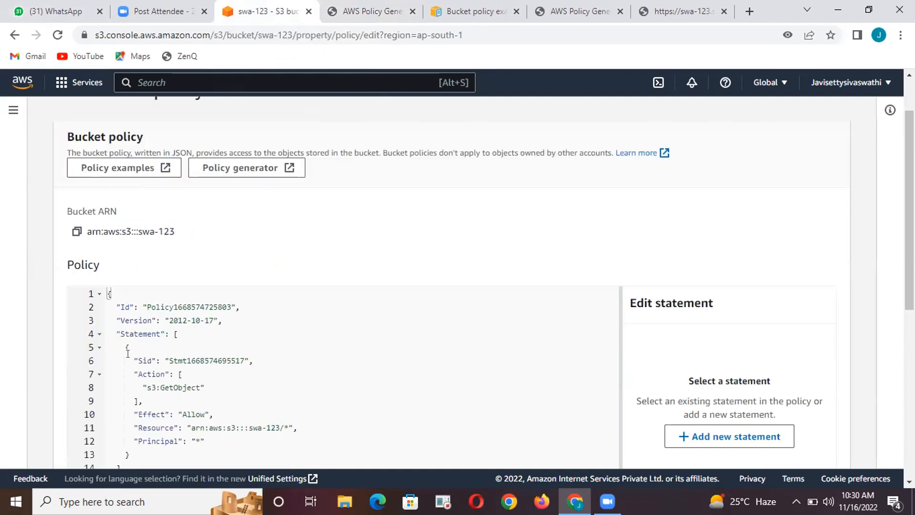
scroll(127, 354, down, 5)
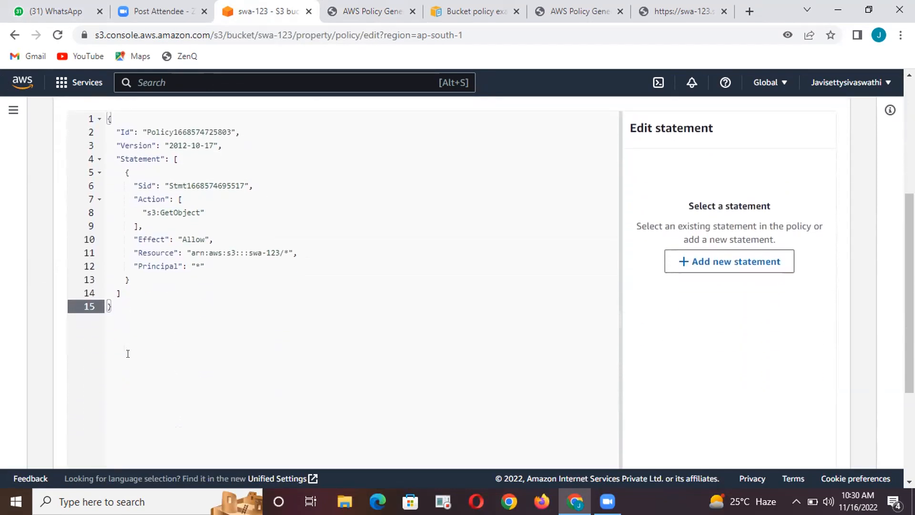
scroll(128, 353, down, 3)
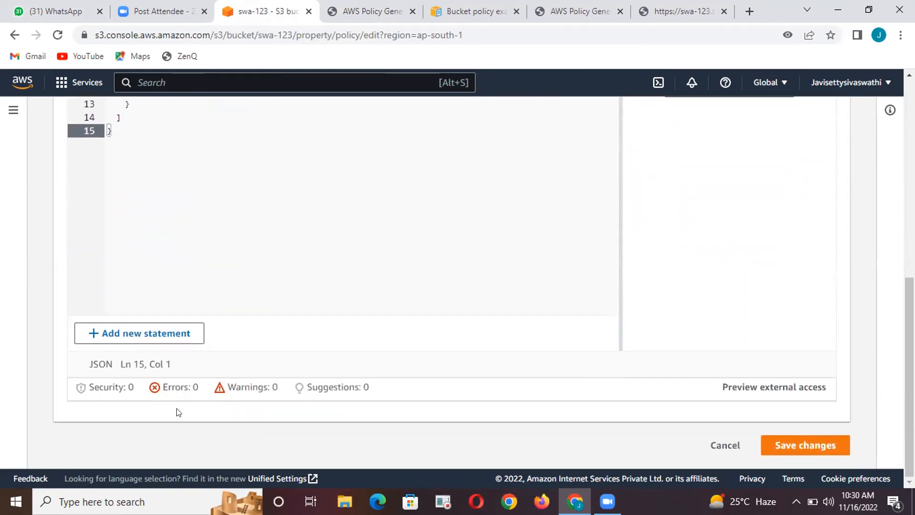
click(790, 447)
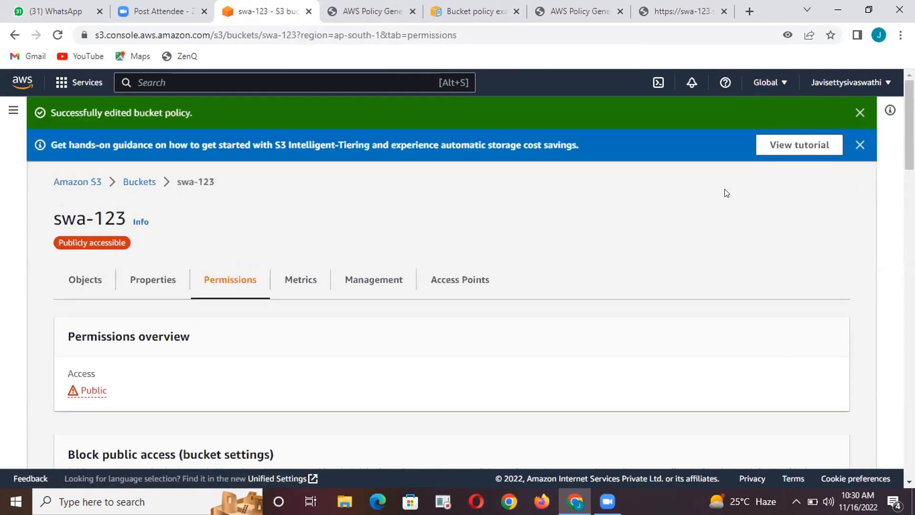
Check the access status of swa-123 in its permissions overview, then view the swa-demo-s3 folder and the bucket list
scroll(625, 297, down, 3)
scroll(625, 297, up, 2)
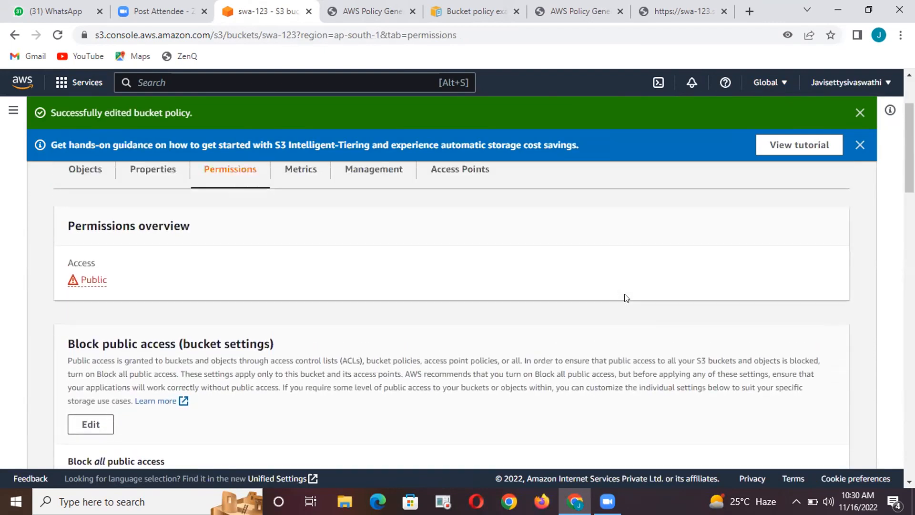
scroll(626, 298, up, 1)
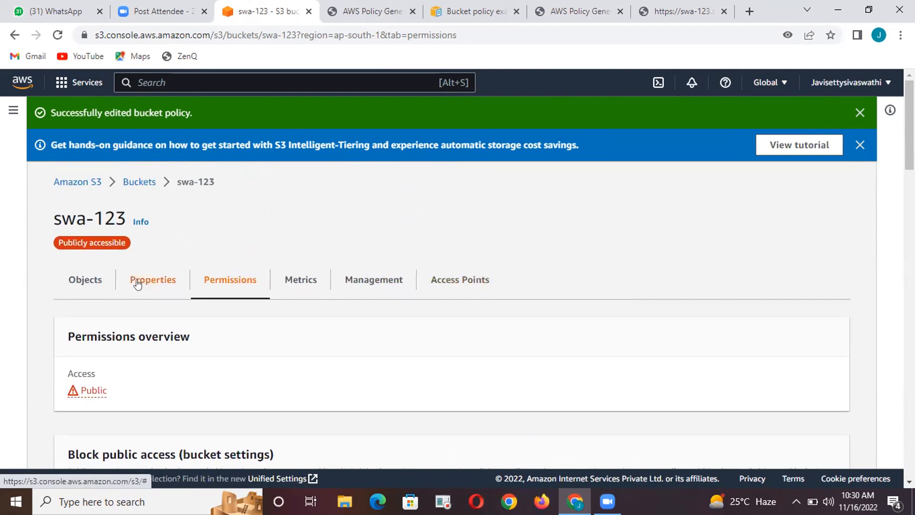
click(99, 281)
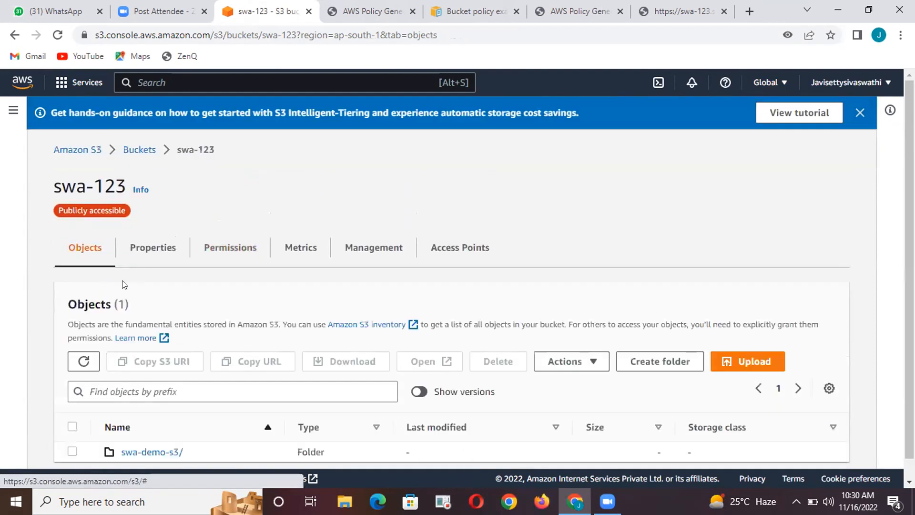
scroll(333, 342, down, 1)
scroll(332, 338, up, 1)
click(168, 450)
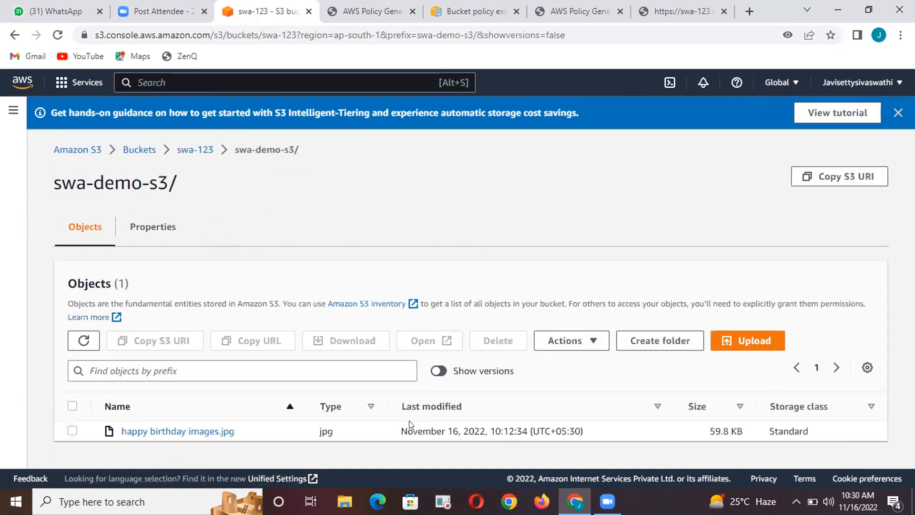
click(133, 151)
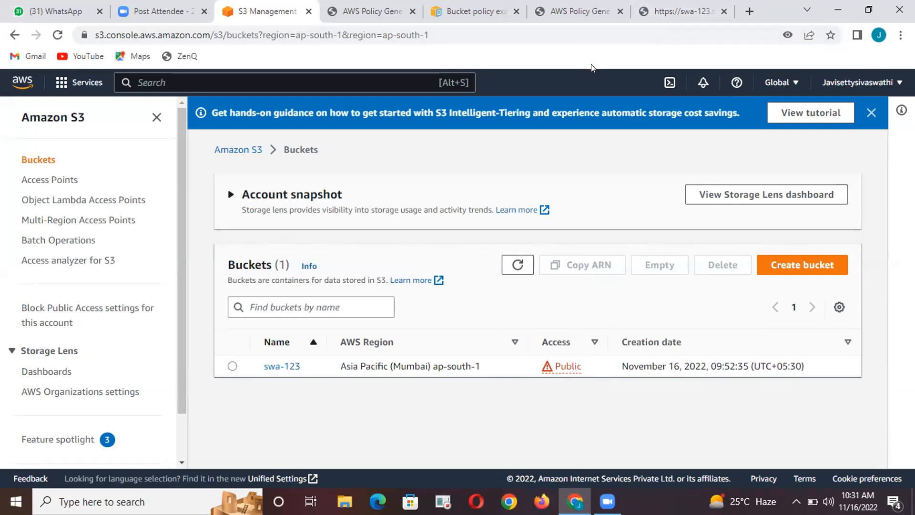
Reload the object URL page of the happy birthday image to check public access under the saved bucket policy
click(659, 10)
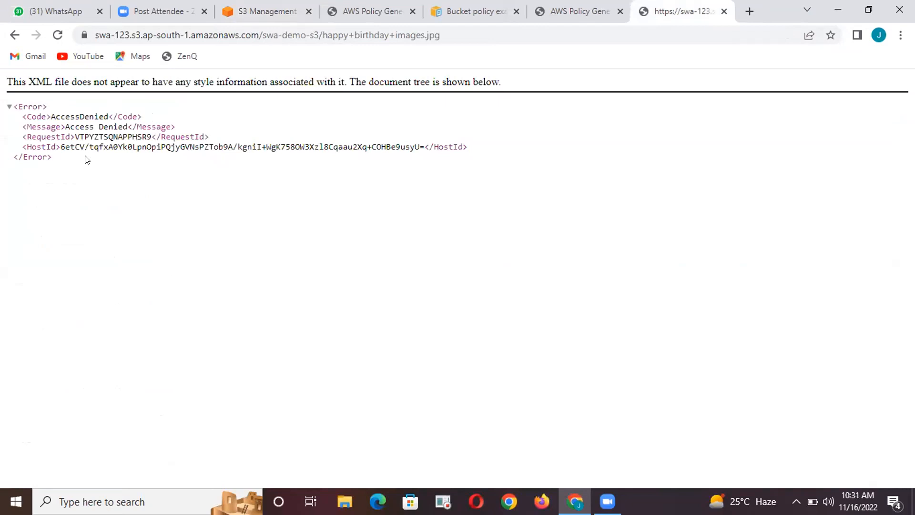
click(57, 35)
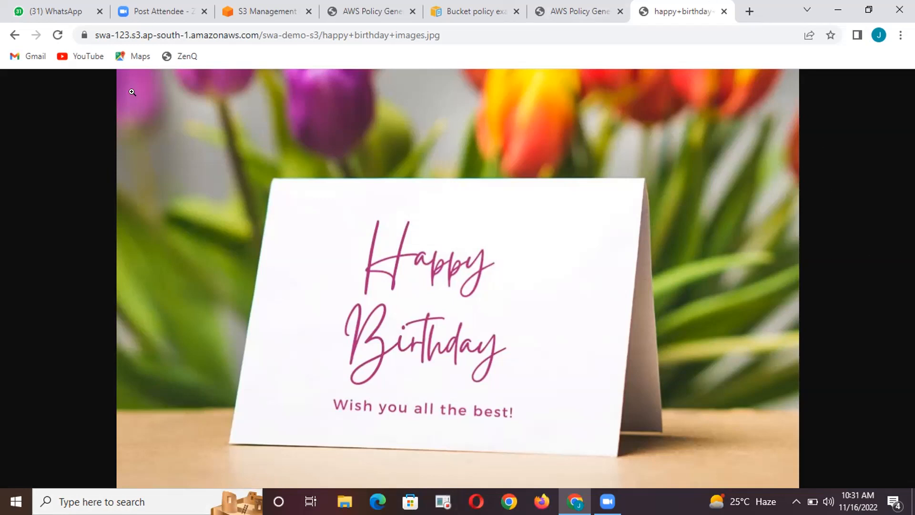
click(453, 8)
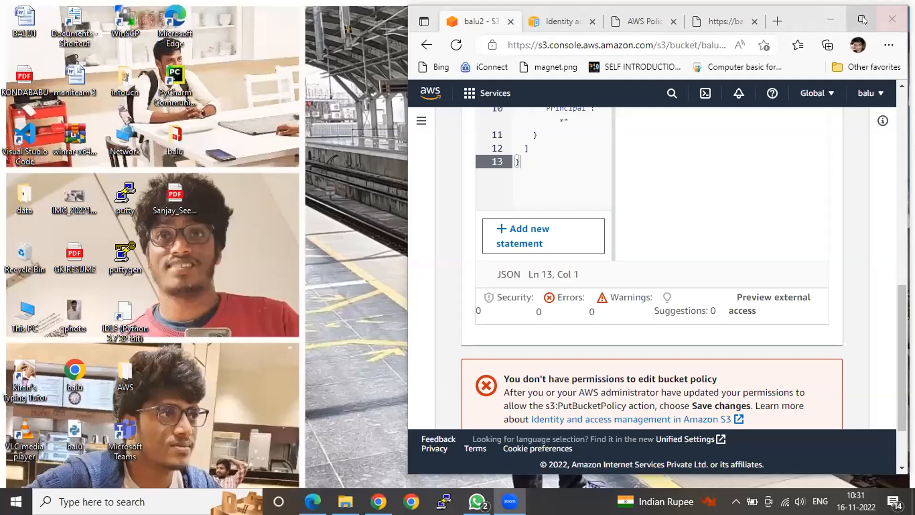
Maximize the browser window, review the balu2 bucket policy and expand the API response of the permission error
click(861, 19)
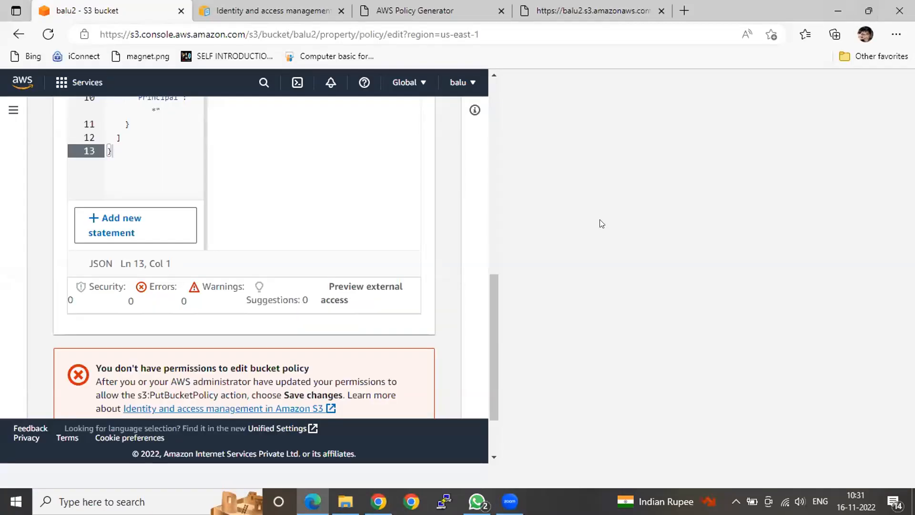
scroll(280, 157, up, 2)
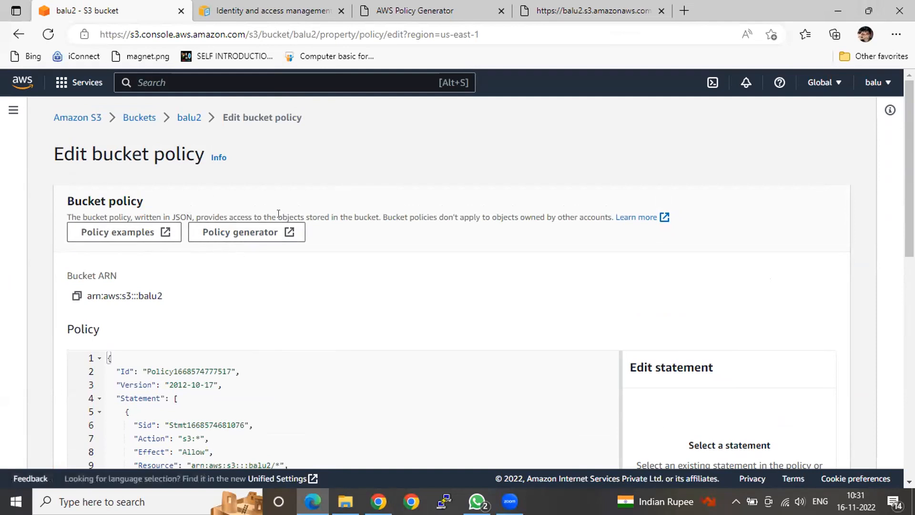
scroll(279, 214, down, 3)
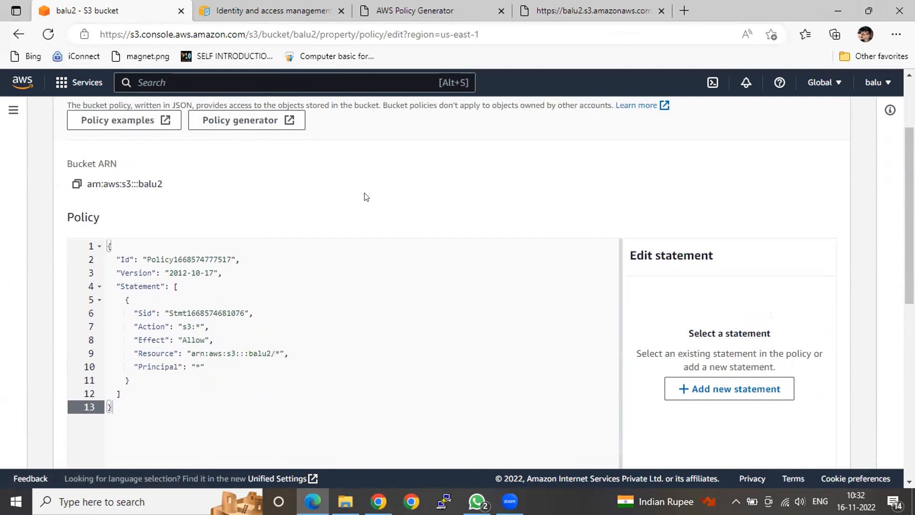
scroll(366, 197, down, 1)
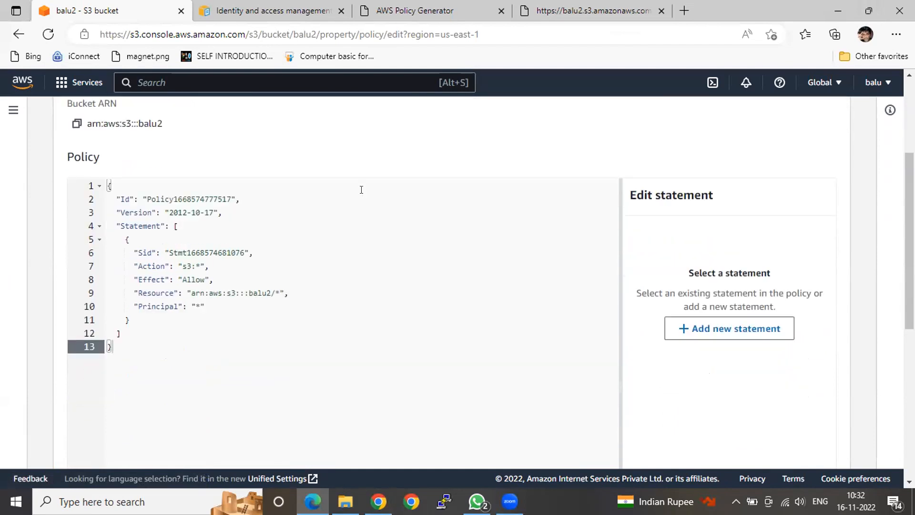
scroll(362, 186, down, 5)
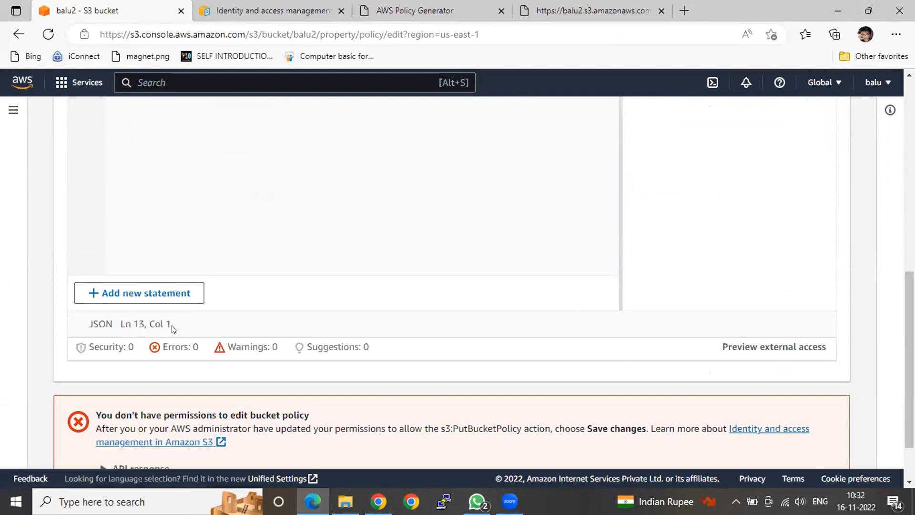
scroll(257, 343, down, 2)
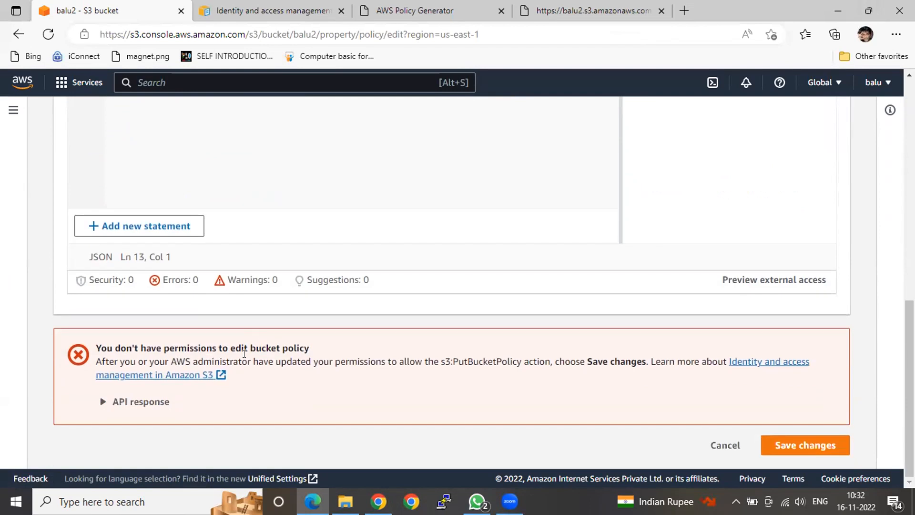
click(111, 406)
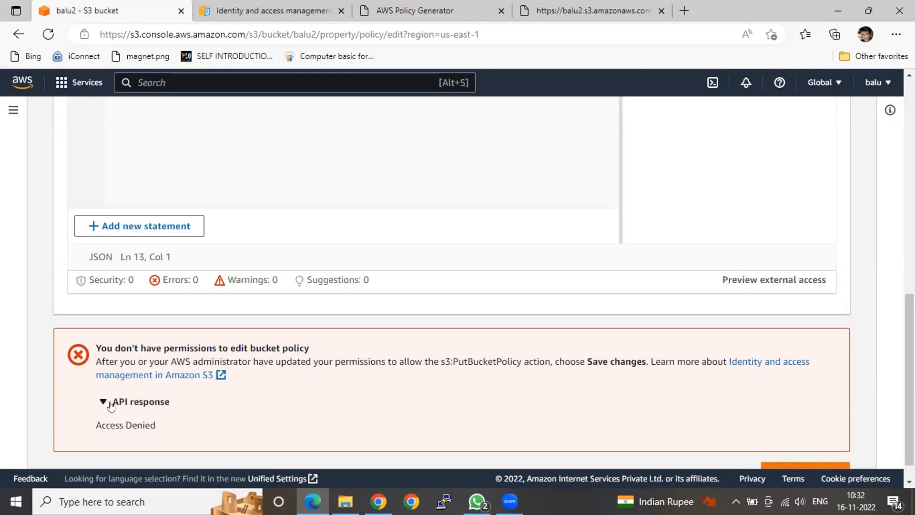
scroll(111, 406, down, 1)
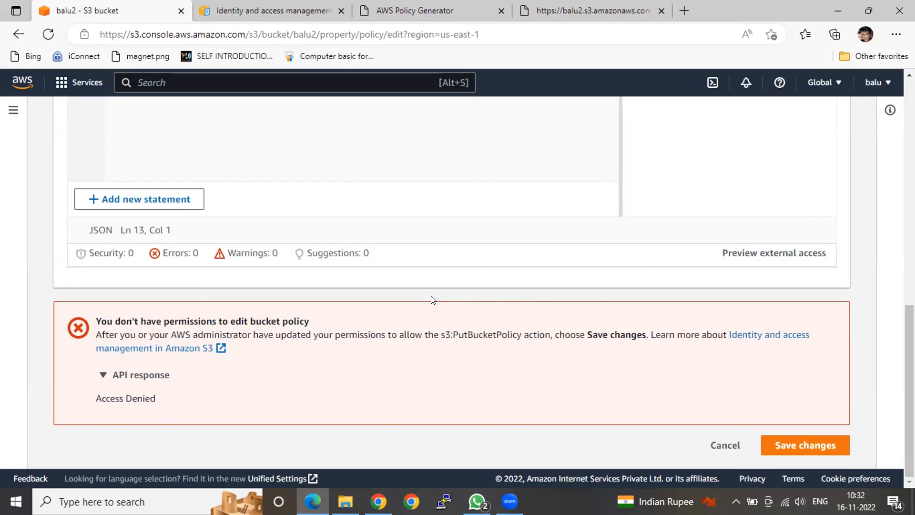
Recheck the policy JSON of the balu2 bucket against the error shown beneath the editor
scroll(432, 299, up, 1)
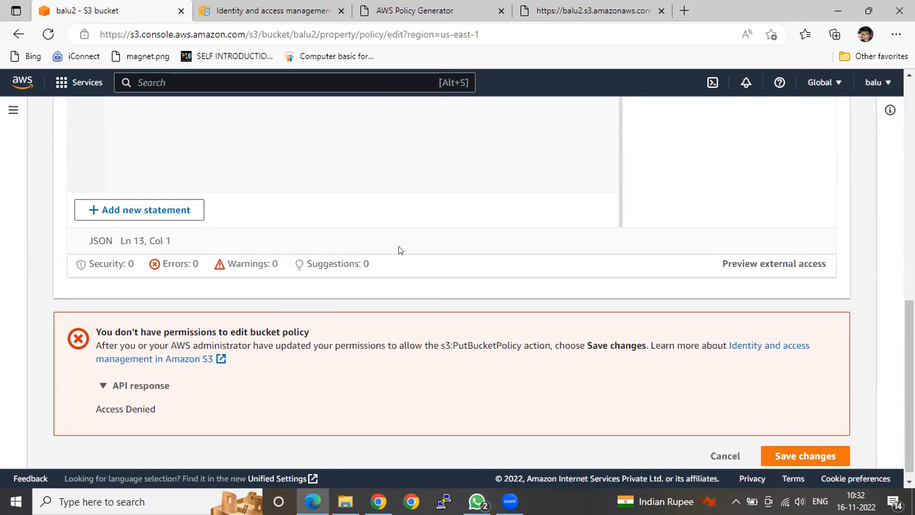
scroll(400, 251, up, 5)
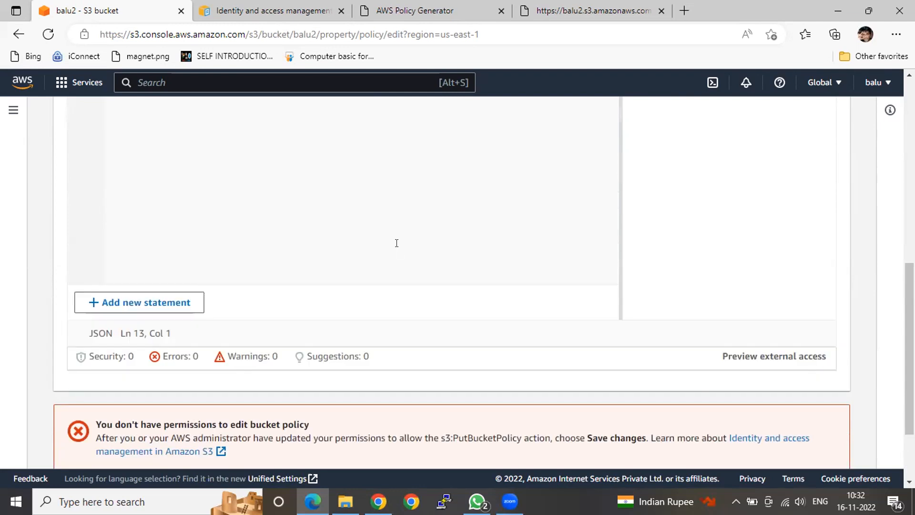
scroll(395, 246, up, 1)
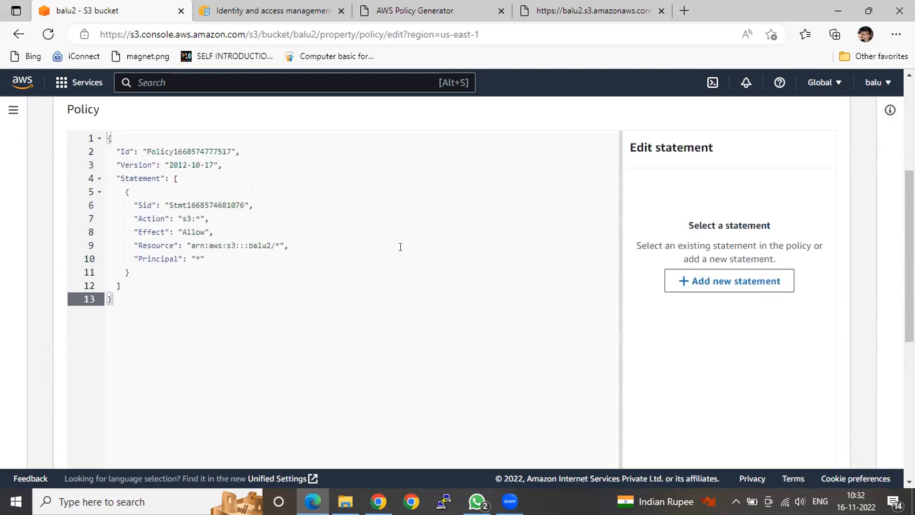
scroll(399, 247, down, 1)
scroll(400, 247, down, 1)
scroll(401, 254, down, 1)
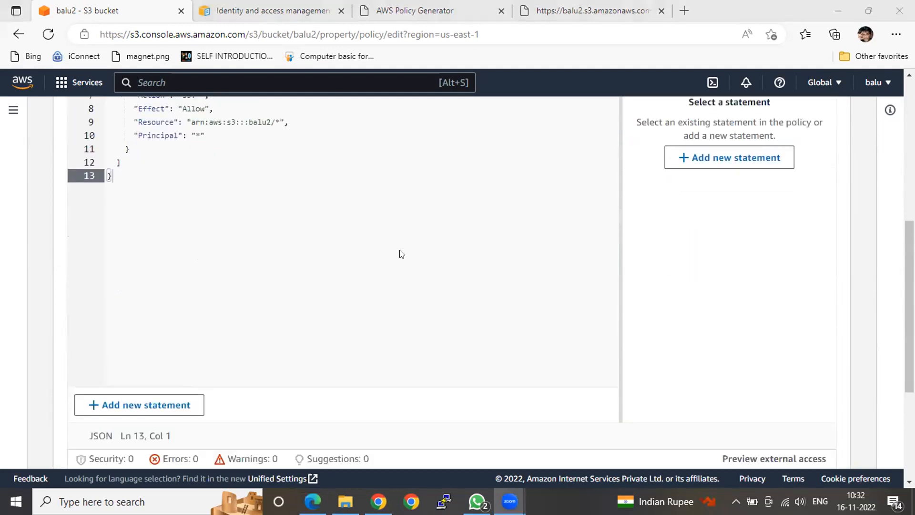
click(503, 278)
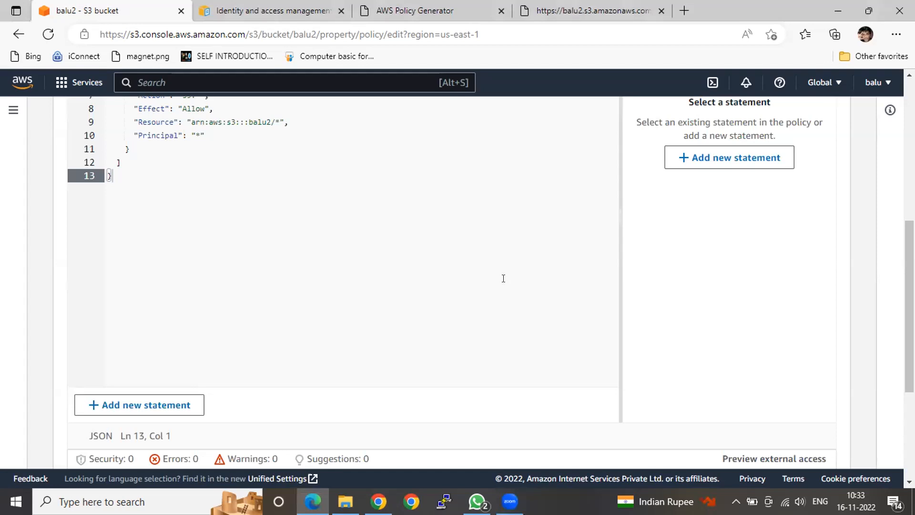
scroll(503, 278, up, 1)
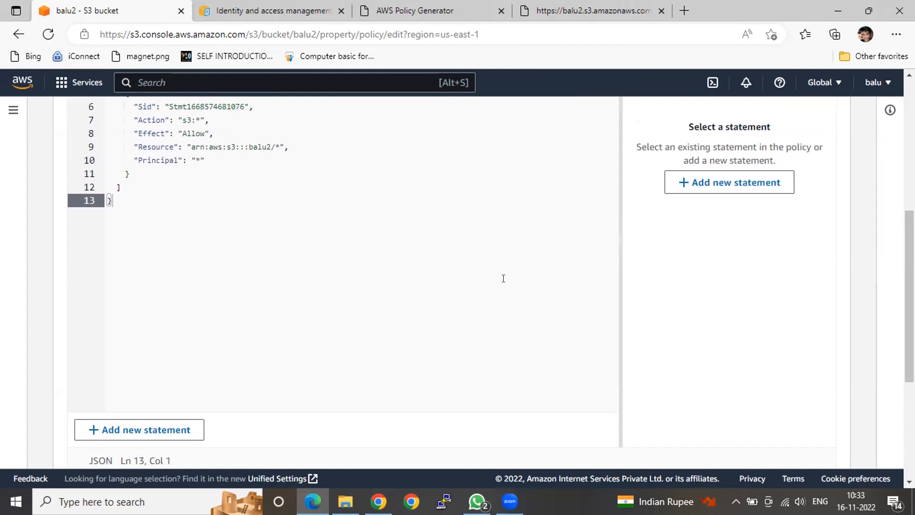
scroll(342, 202, down, 2)
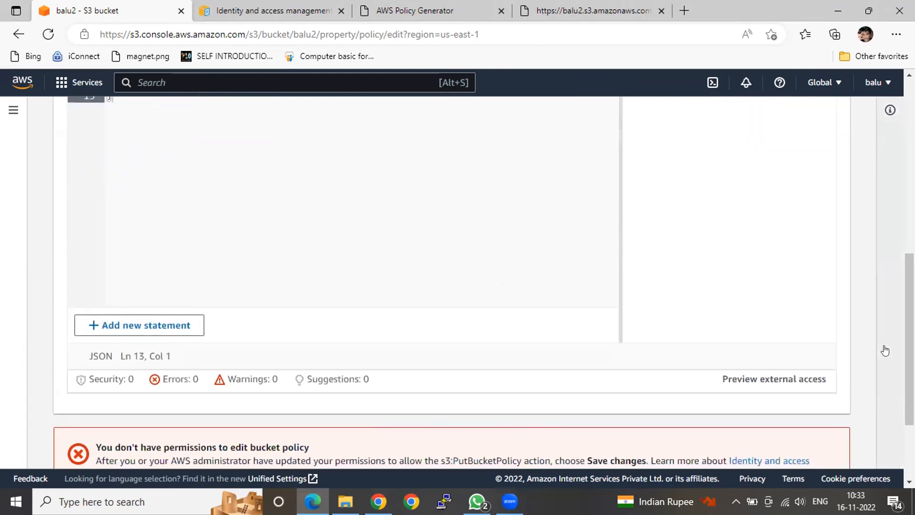
Open the external access preview for the bucket policy and review its Access Analyzer information
scroll(746, 305, down, 2)
click(718, 278)
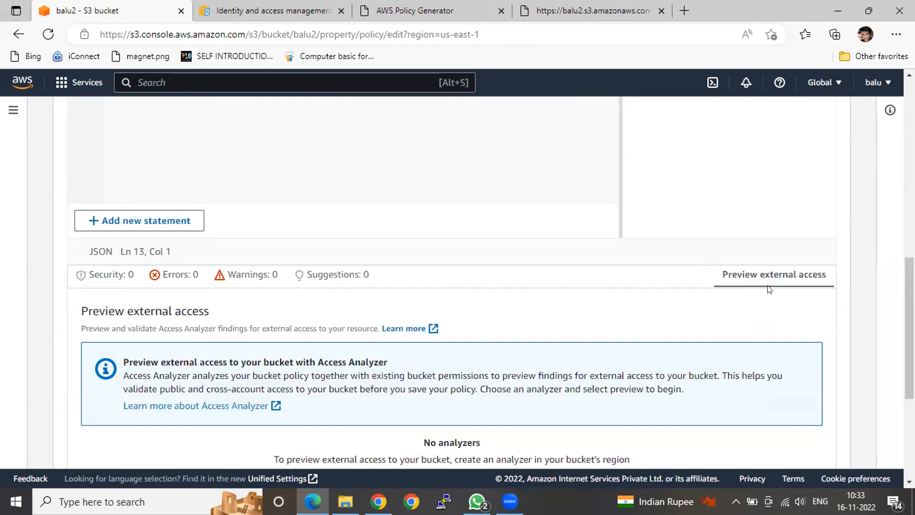
scroll(400, 292, down, 1)
scroll(711, 425, down, 1)
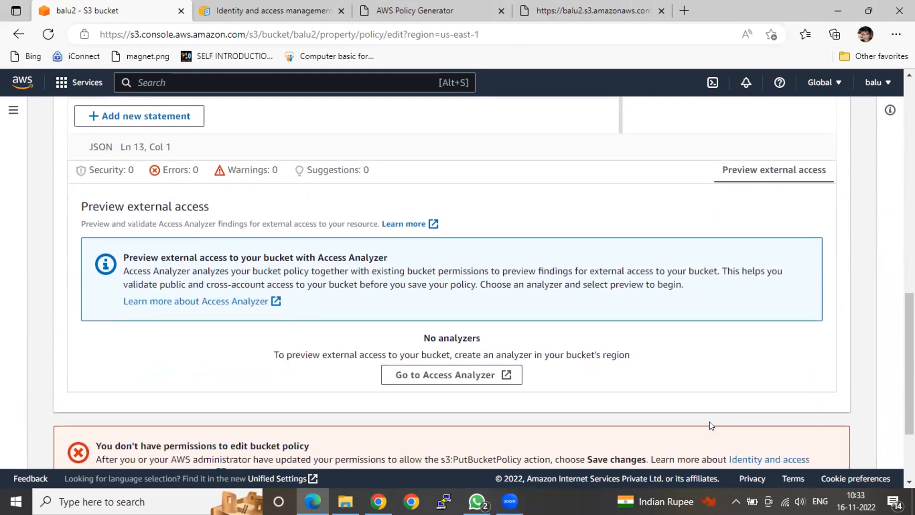
scroll(711, 426, down, 1)
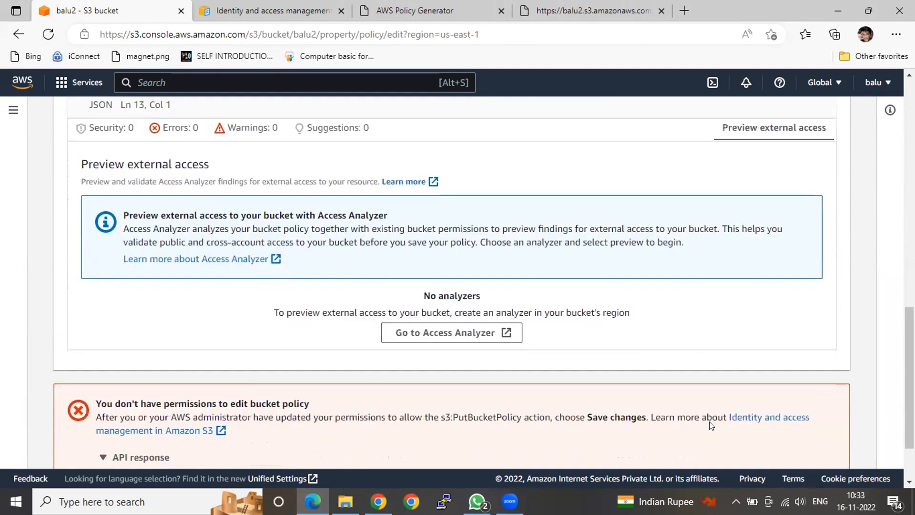
Open the Identity and access management in Amazon S3 documentation linked in the error and read its introduction
click(765, 417)
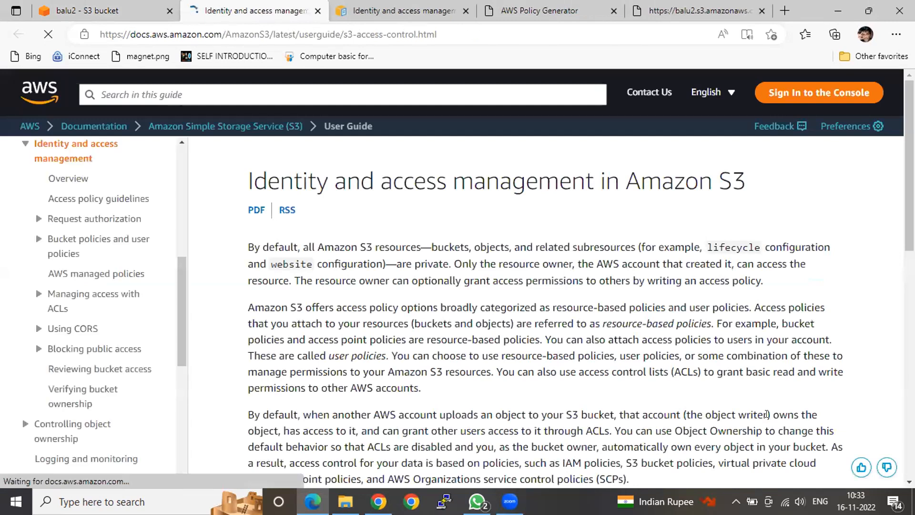
scroll(545, 328, down, 1)
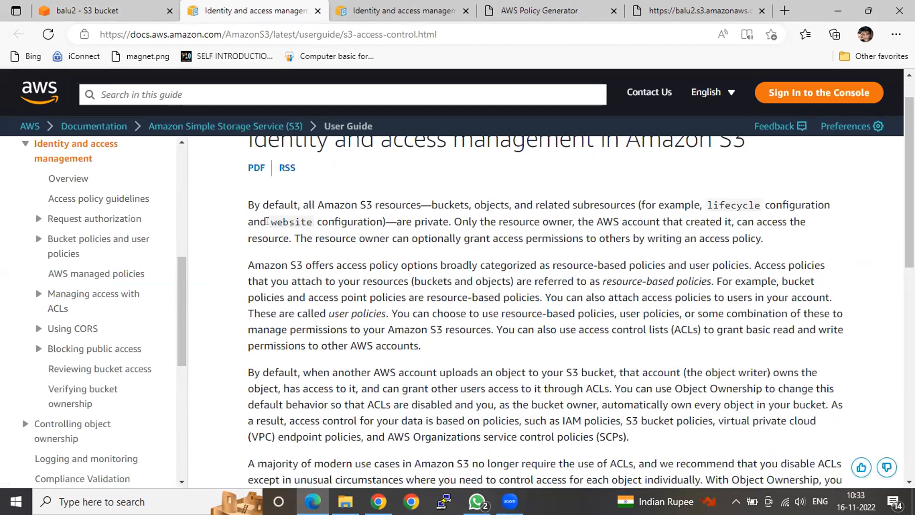
double_click(282, 222)
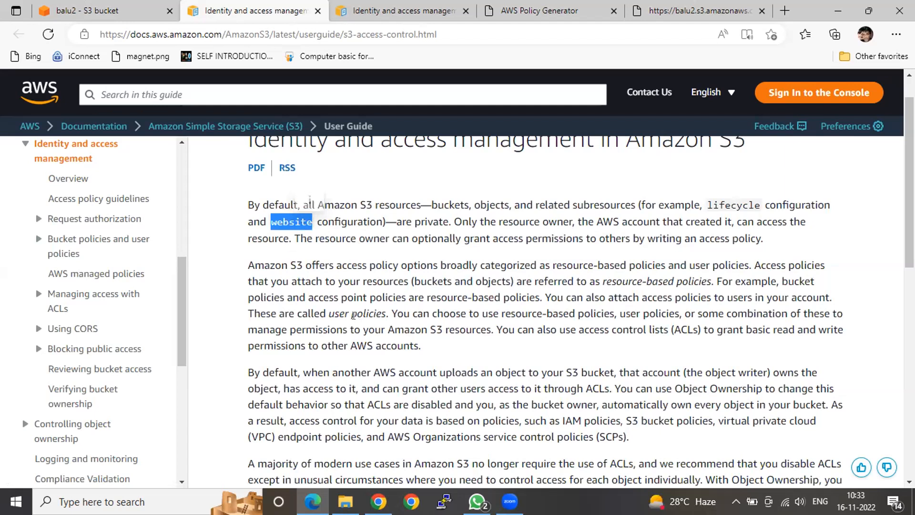
scroll(354, 315, up, 1)
scroll(354, 315, up, 1)
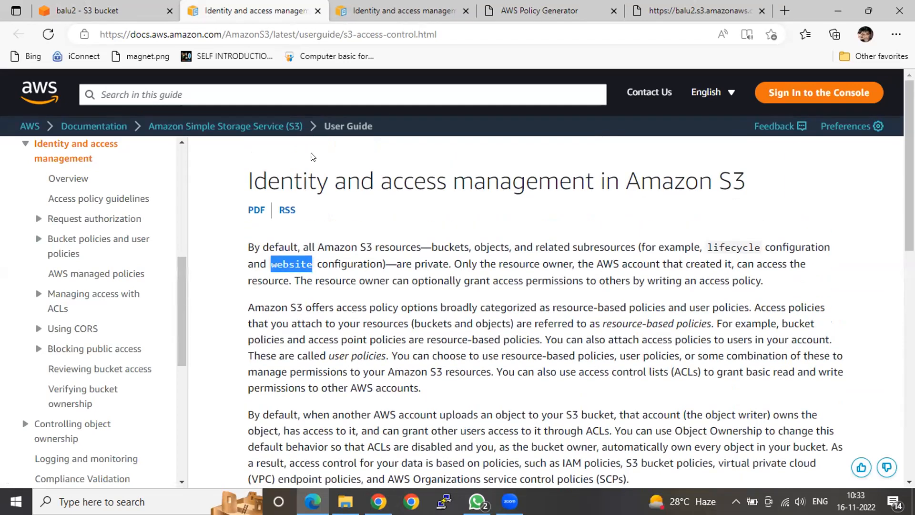
Return to the balu2 bucket policy editor and examine the policy's Action, Effect, Resource and Principal entries
click(88, 15)
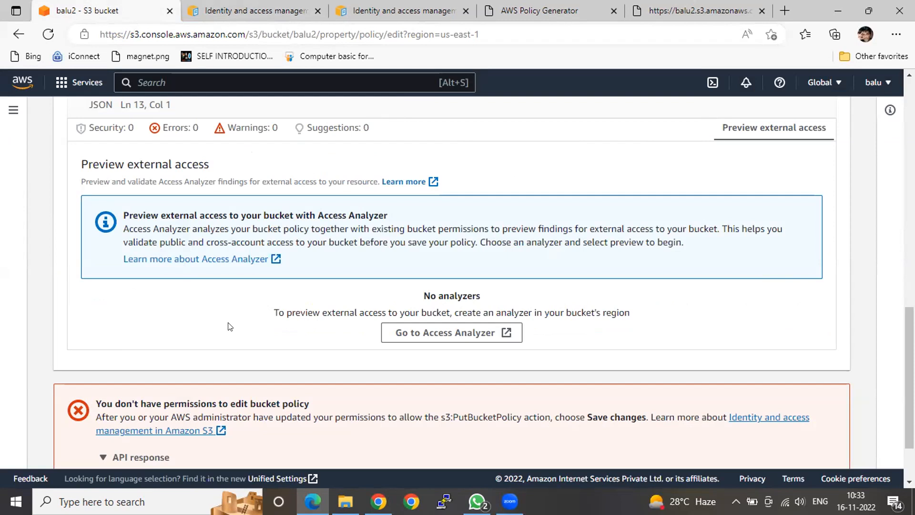
scroll(229, 325, up, 2)
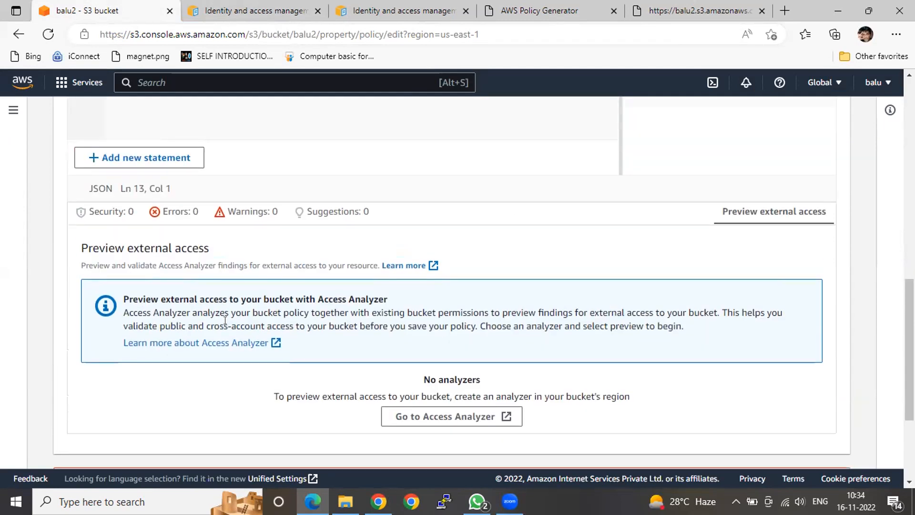
scroll(225, 320, up, 1)
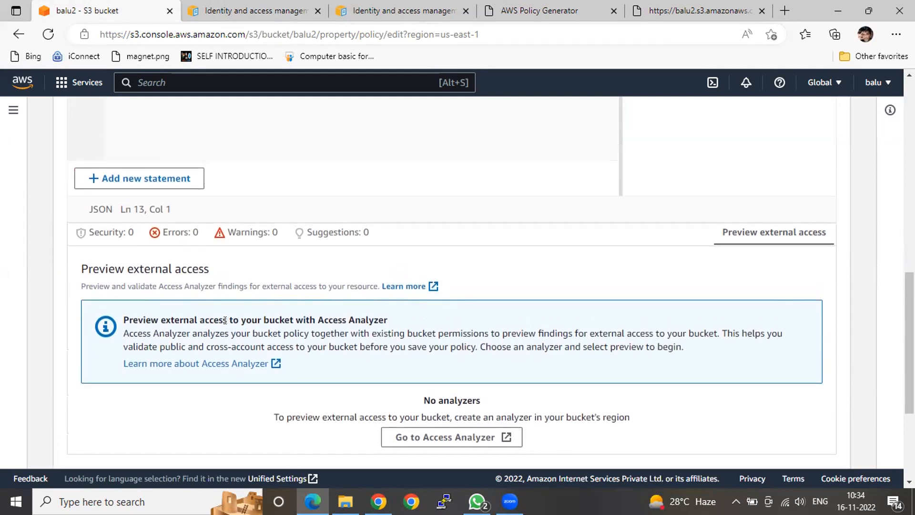
scroll(225, 321, up, 1)
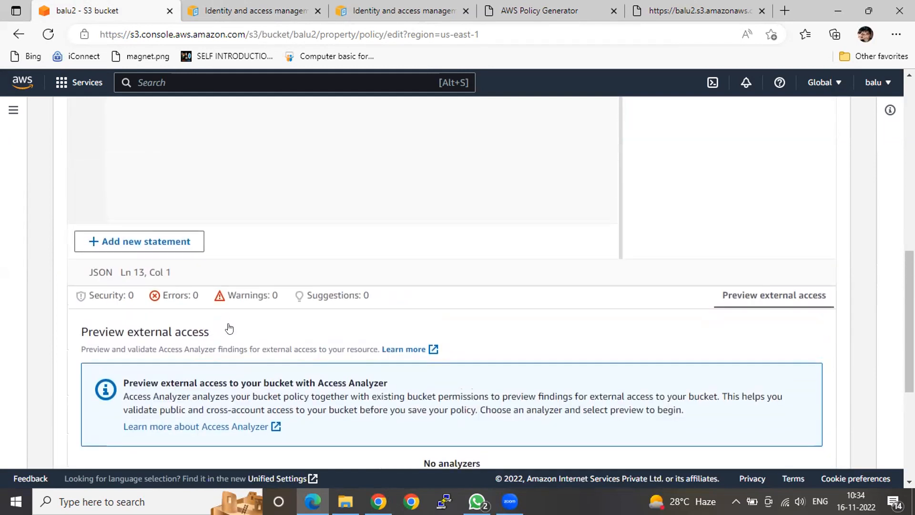
scroll(228, 324, up, 2)
scroll(228, 327, up, 2)
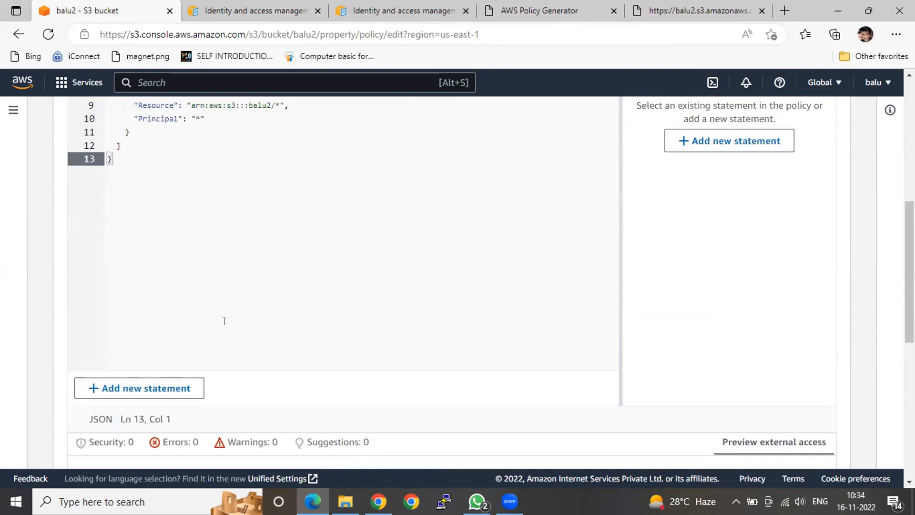
scroll(224, 320, up, 1)
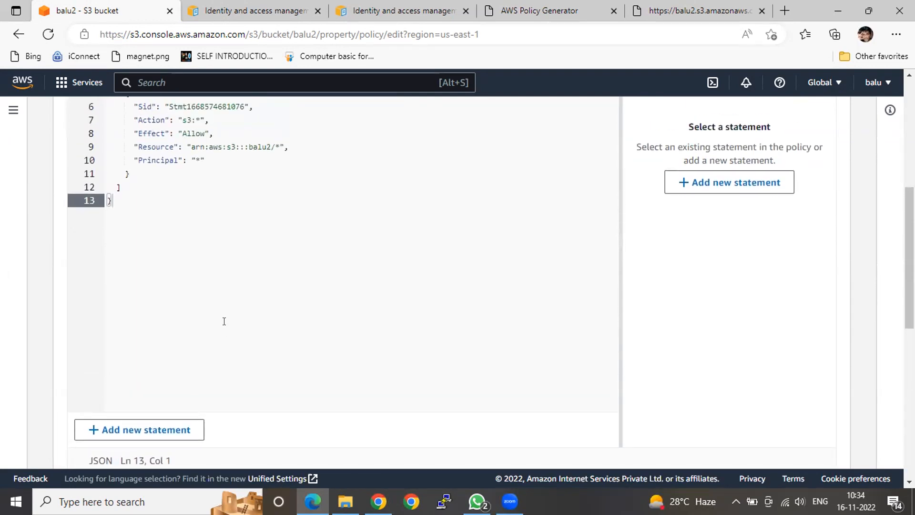
scroll(224, 321, up, 1)
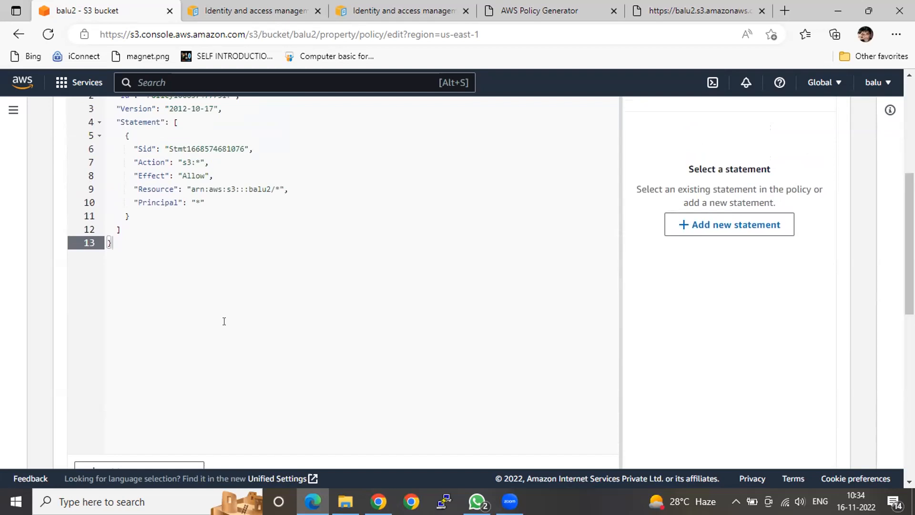
scroll(224, 321, up, 2)
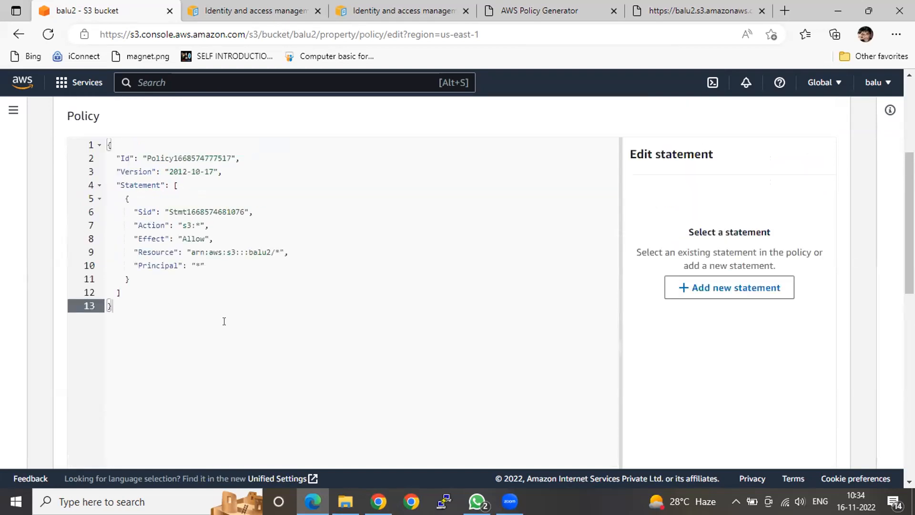
scroll(224, 321, up, 1)
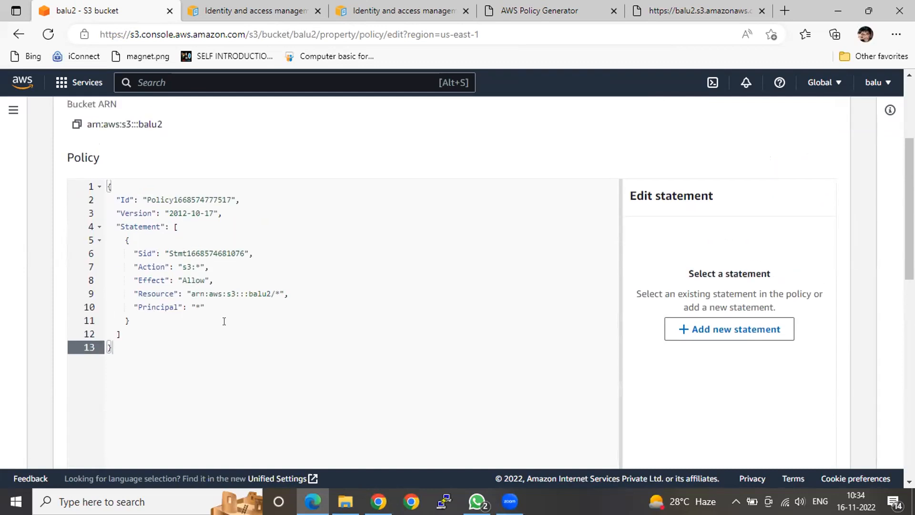
scroll(224, 320, up, 1)
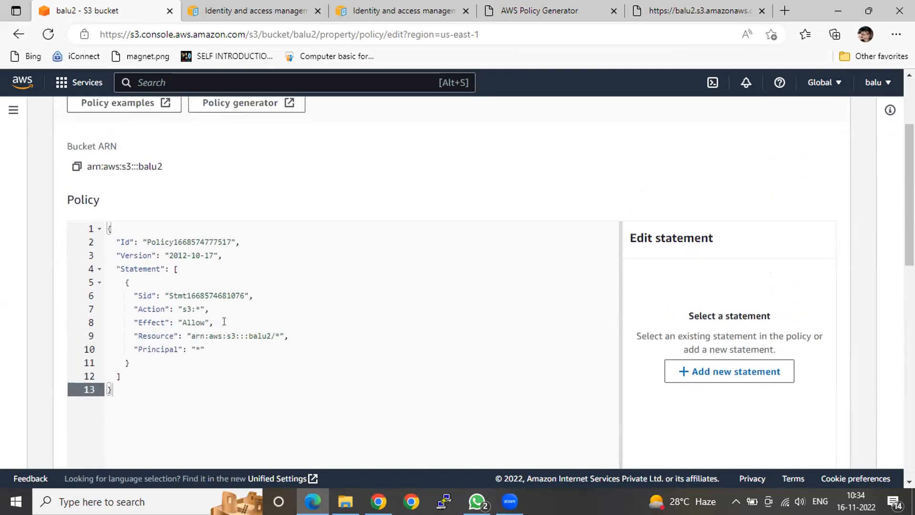
Open the policy generator from the balu2 bucket policy page and set the policy type to S3 Bucket Policy
scroll(224, 321, up, 1)
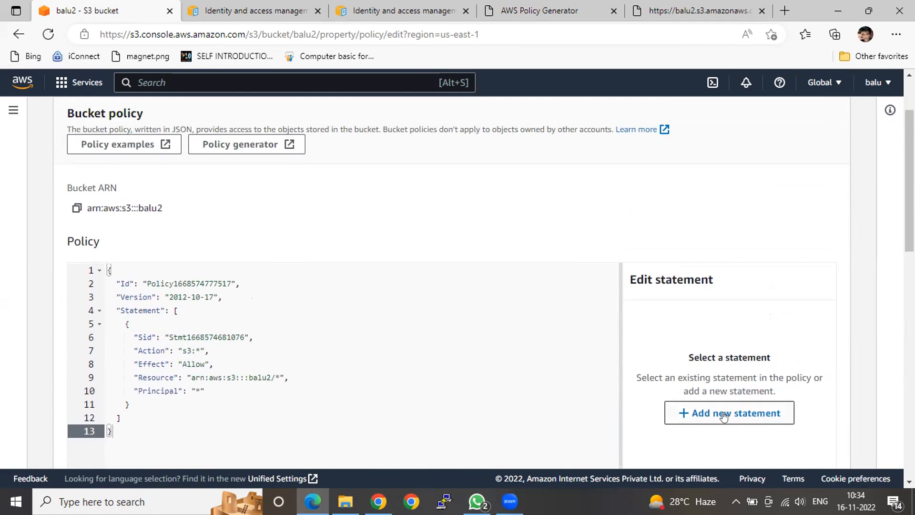
click(240, 144)
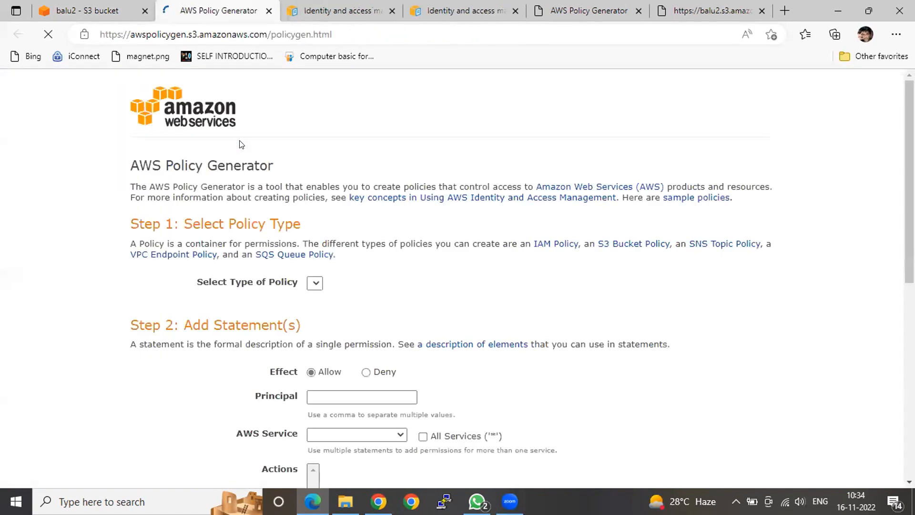
scroll(334, 238, down, 2)
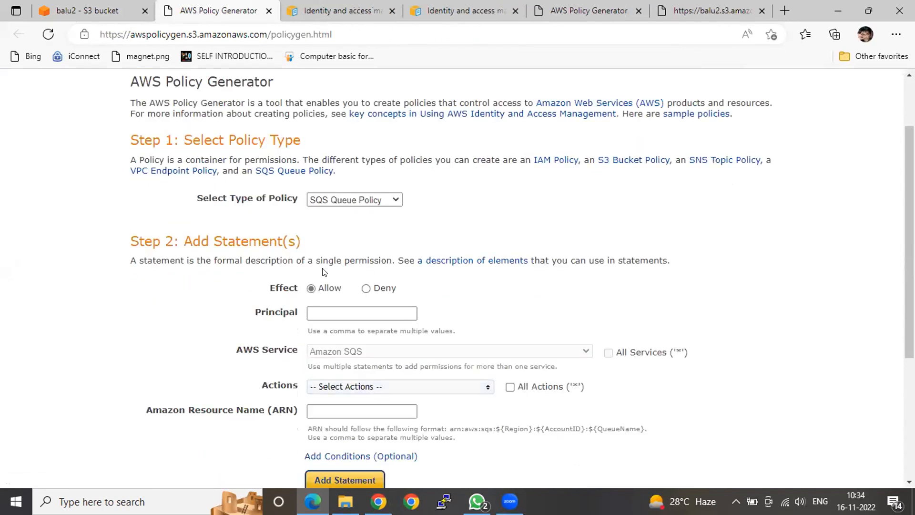
click(353, 199)
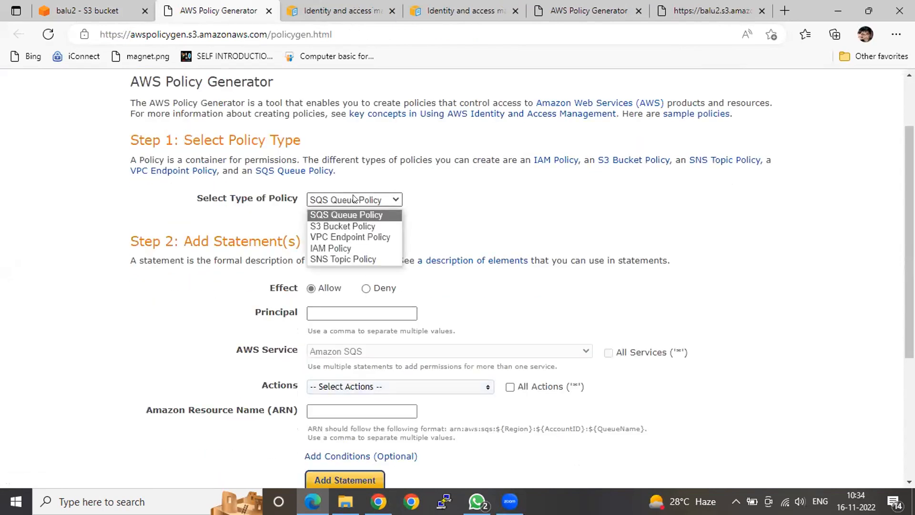
click(335, 226)
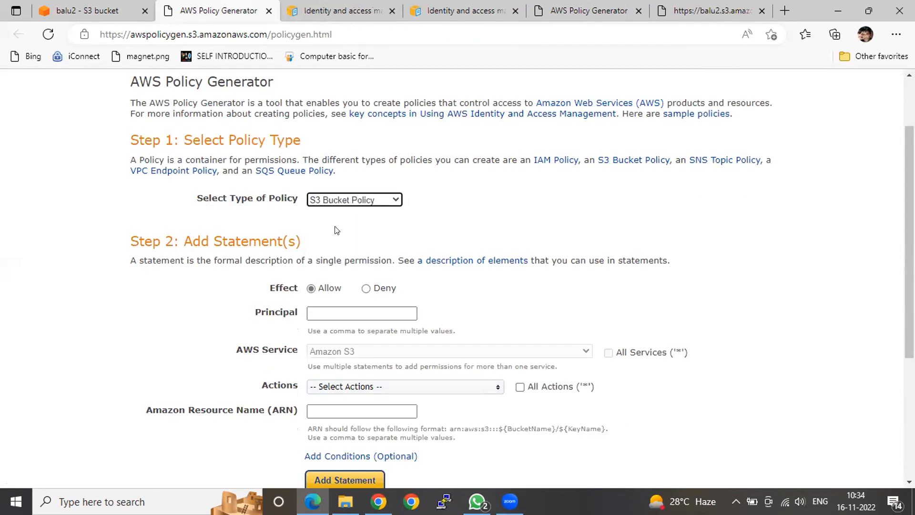
Set the Principal of the Allow statement to *
click(331, 309)
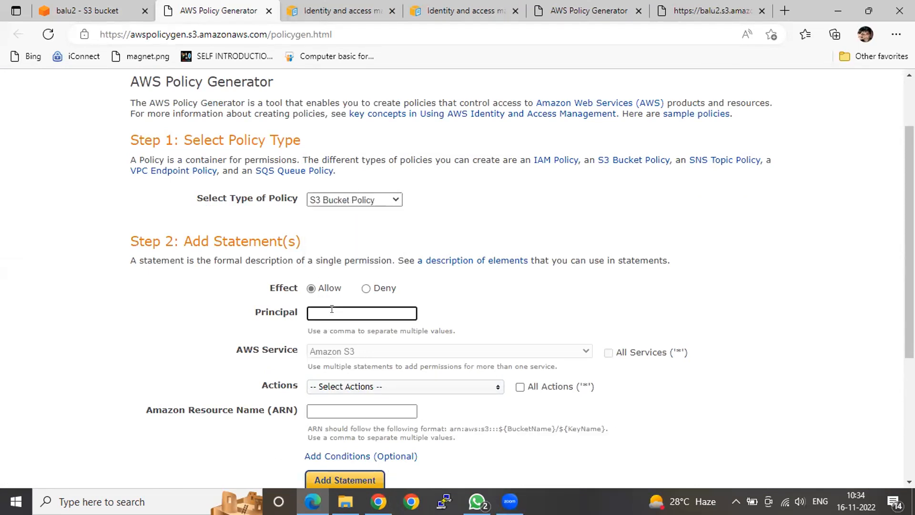
text(8)
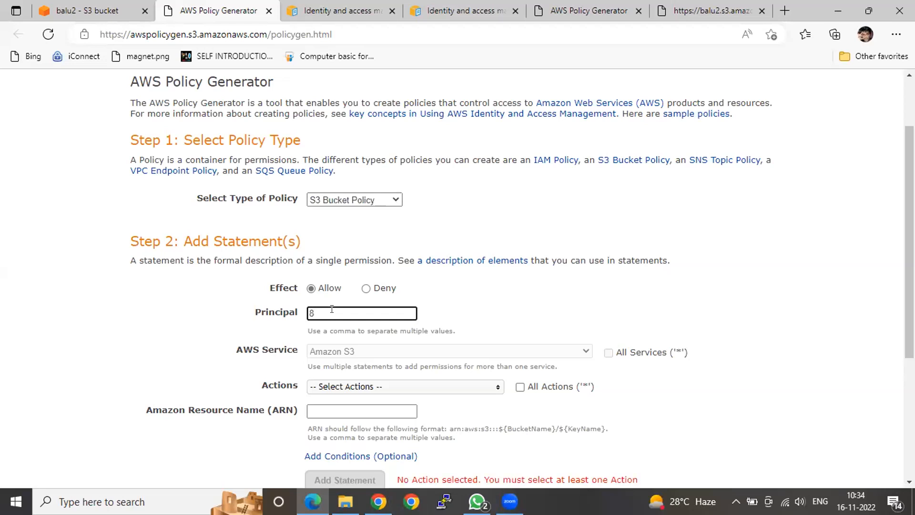
key(BackSpace)
text(*)
click(737, 383)
scroll(737, 384, down, 1)
scroll(737, 383, down, 1)
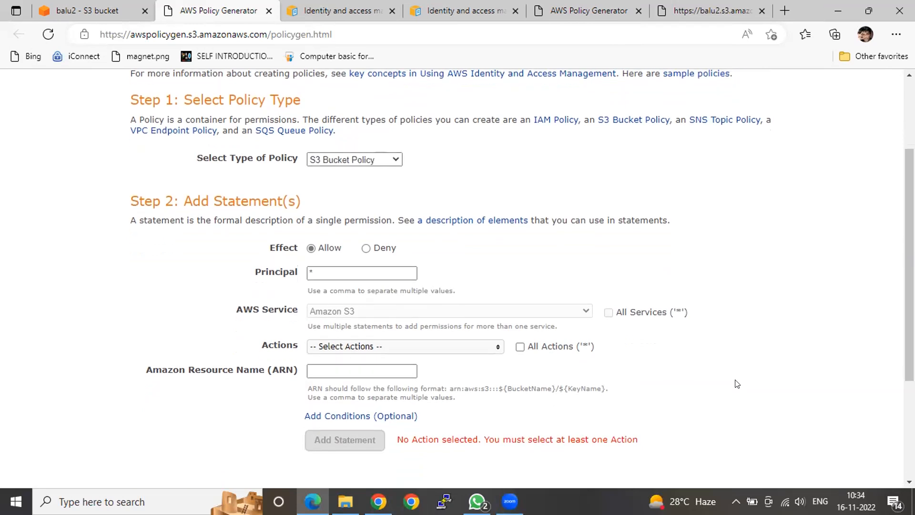
Select GetObject as the action allowed by the statement
click(421, 342)
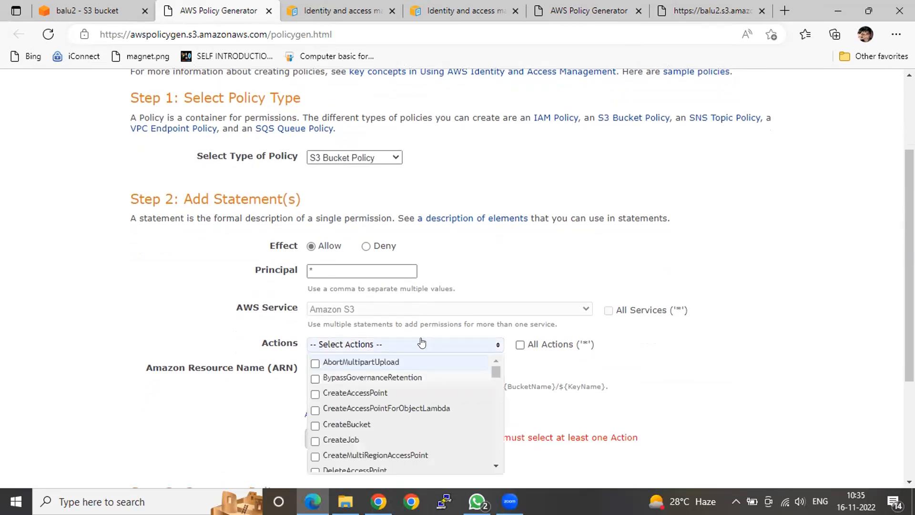
scroll(401, 387, down, 1)
scroll(401, 388, down, 1)
scroll(401, 388, down, 1)
scroll(401, 389, down, 1)
scroll(401, 390, down, 3)
scroll(401, 388, down, 4)
scroll(401, 388, down, 6)
scroll(401, 389, down, 4)
scroll(401, 388, down, 3)
scroll(401, 389, down, 4)
scroll(401, 388, down, 3)
scroll(401, 388, down, 3)
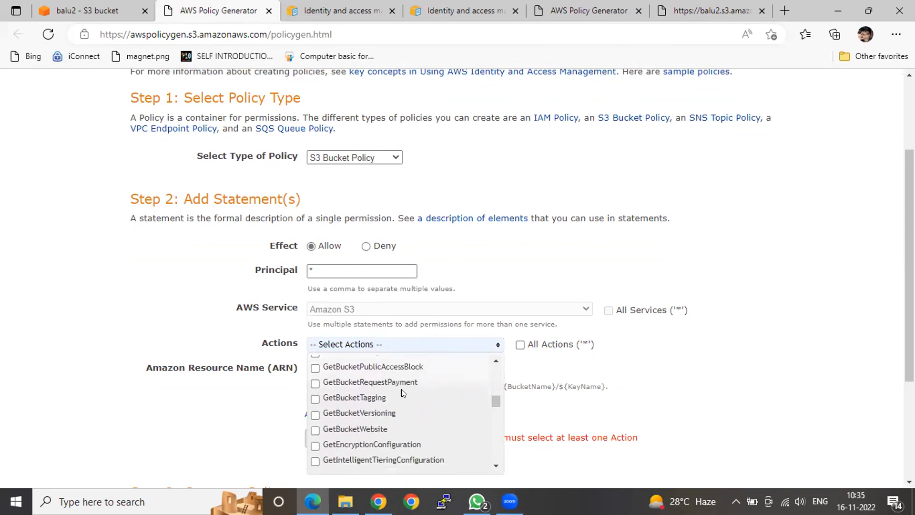
scroll(401, 388, down, 3)
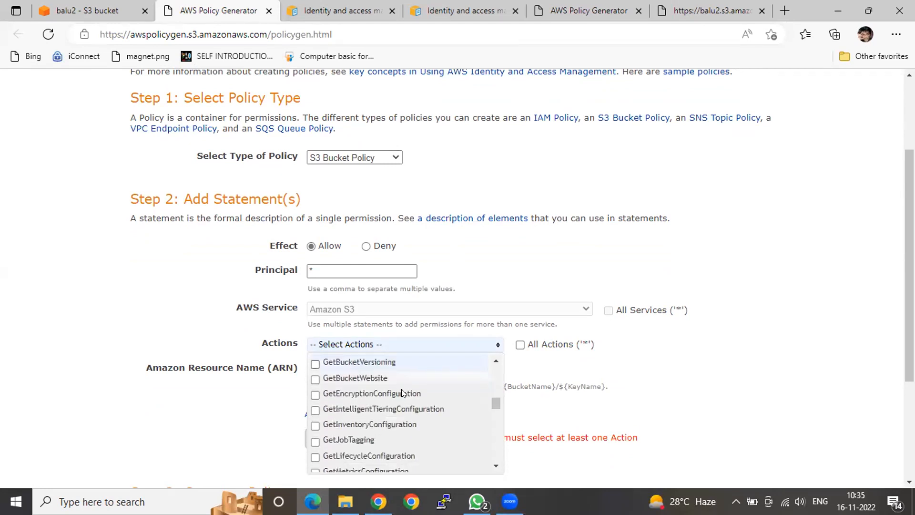
scroll(401, 389, down, 3)
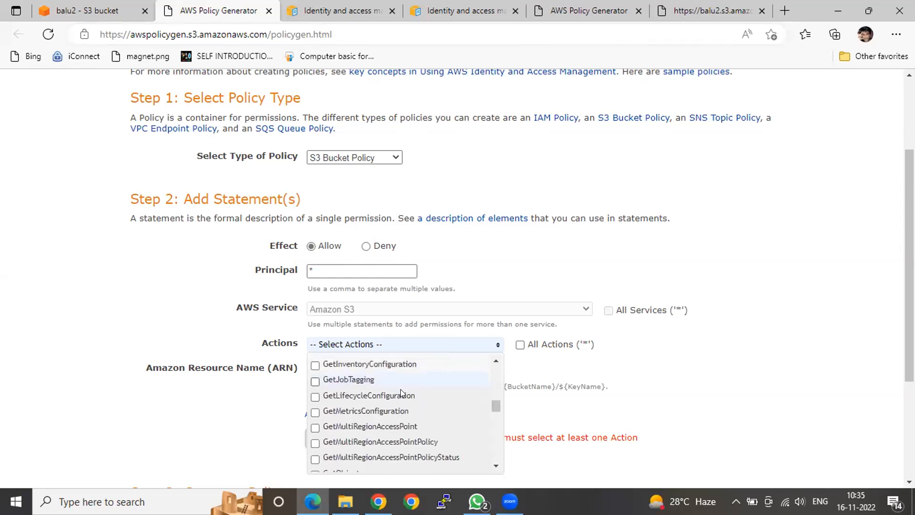
scroll(400, 389, down, 1)
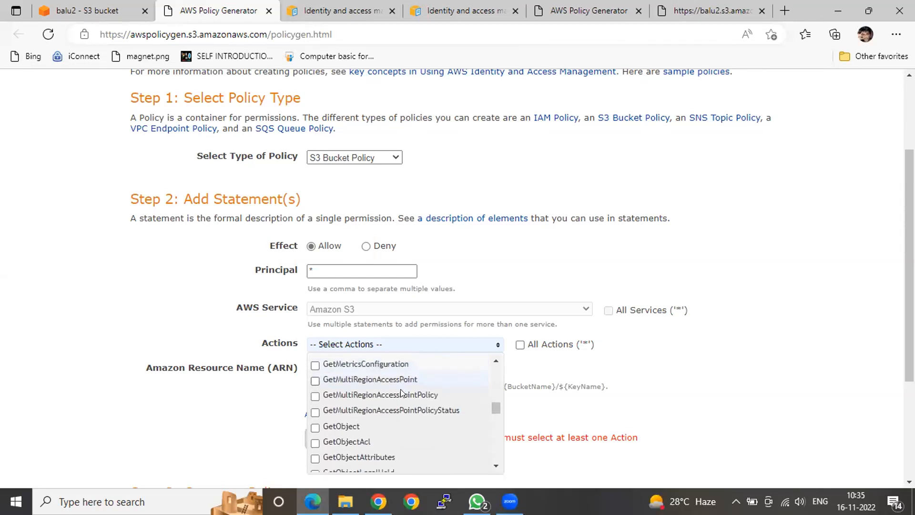
click(315, 422)
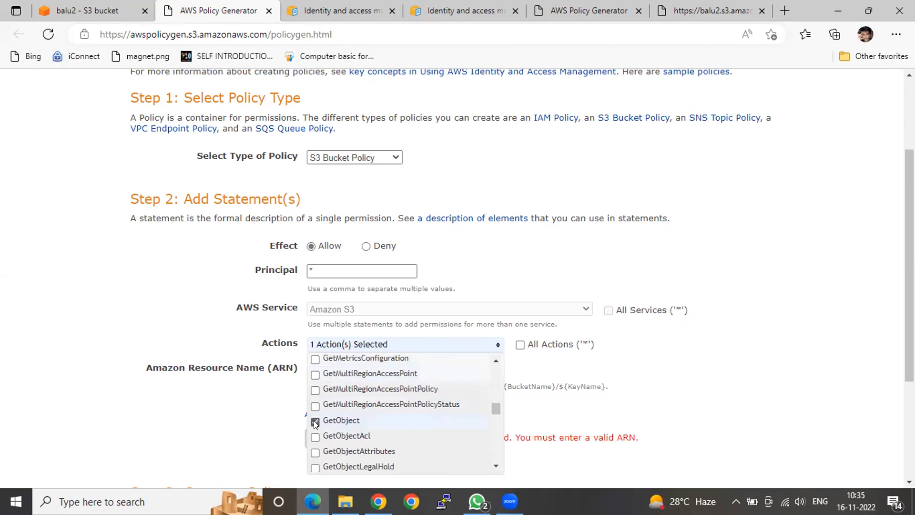
Look through the other object-related Get actions available for the statement, then close the list of actions
scroll(407, 399, down, 1)
scroll(408, 403, down, 1)
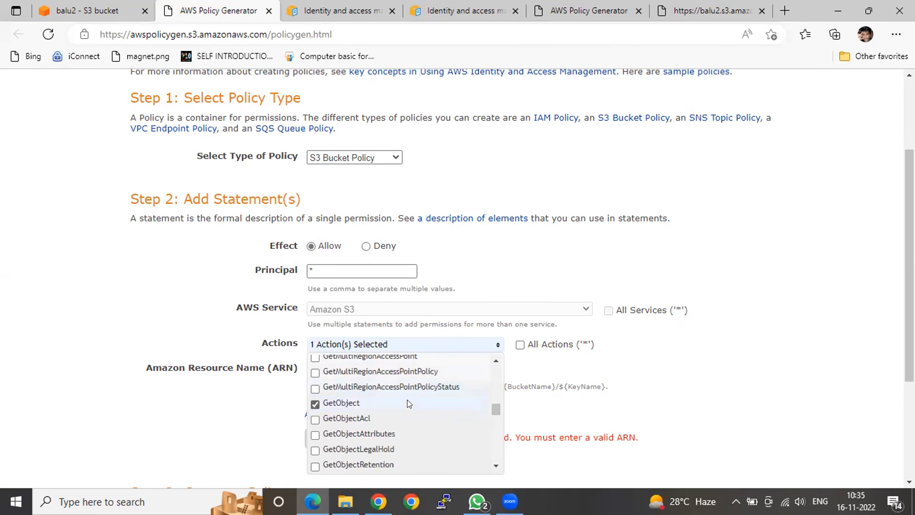
scroll(407, 399, down, 2)
scroll(407, 403, down, 1)
scroll(407, 403, down, 1)
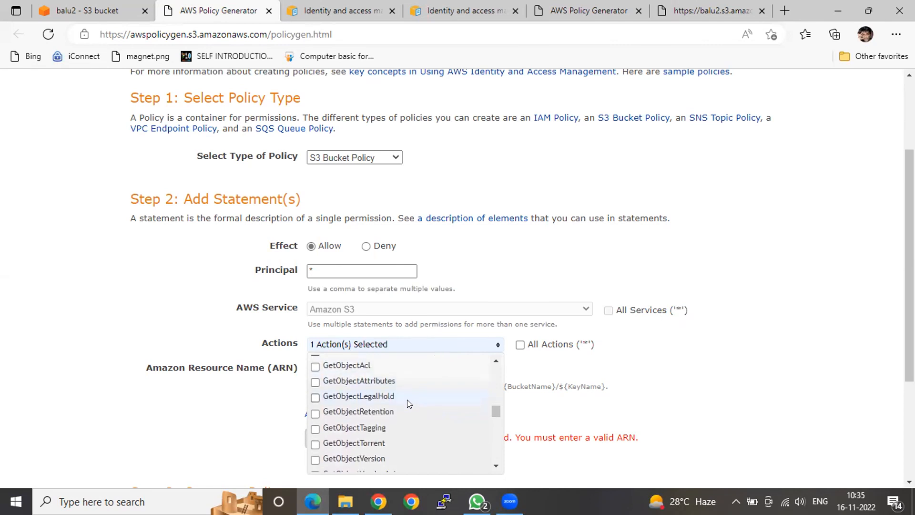
scroll(407, 403, down, 1)
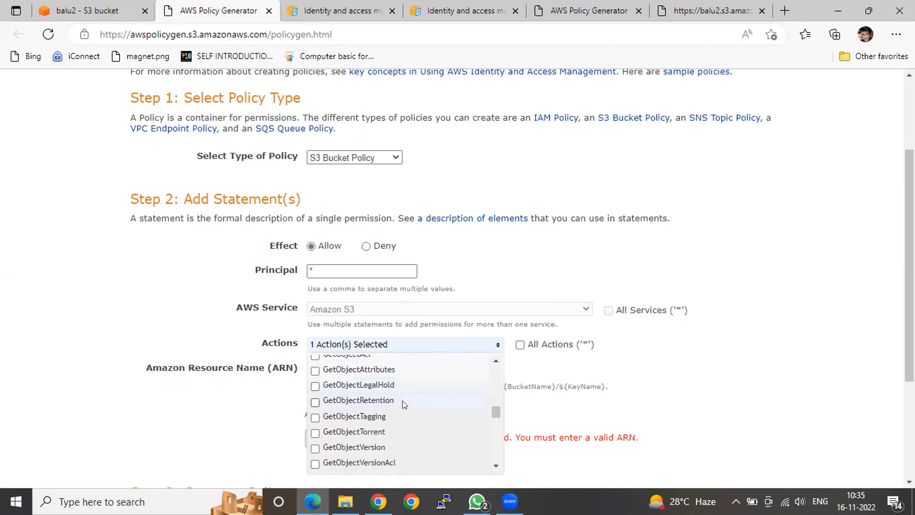
scroll(327, 447, down, 2)
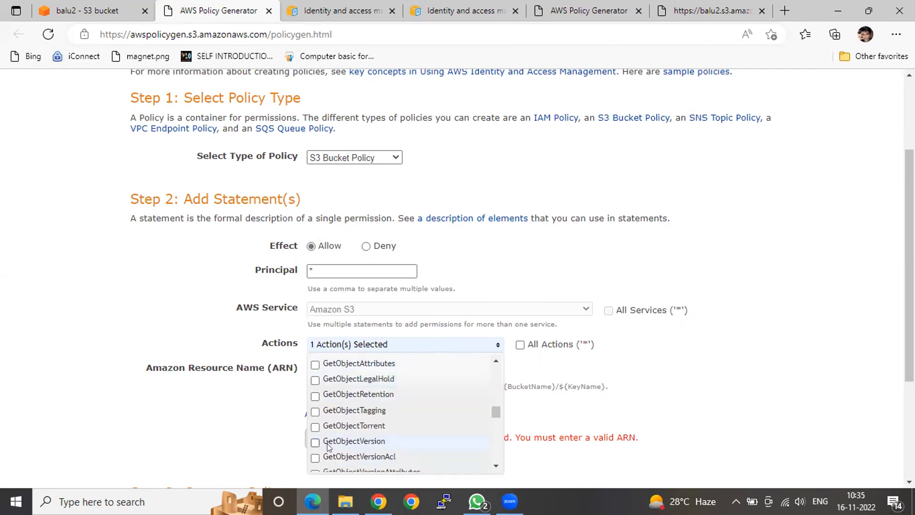
scroll(327, 447, down, 2)
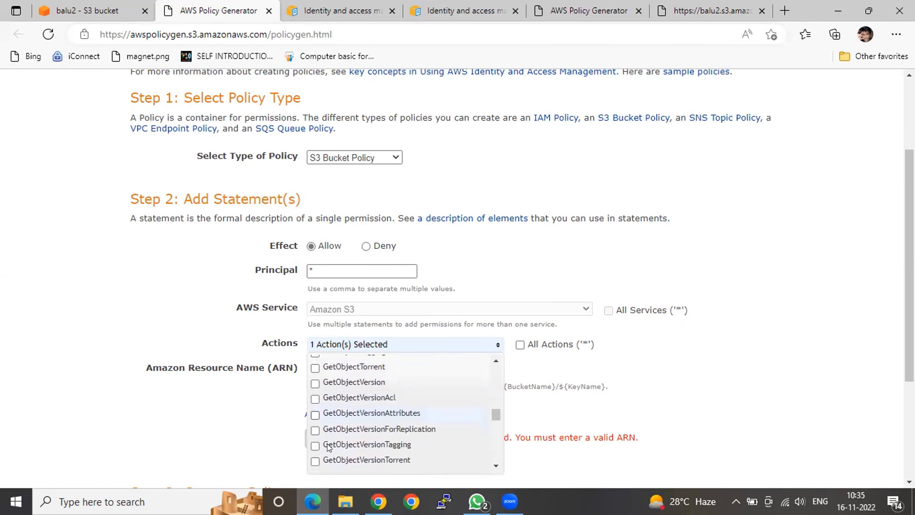
click(721, 364)
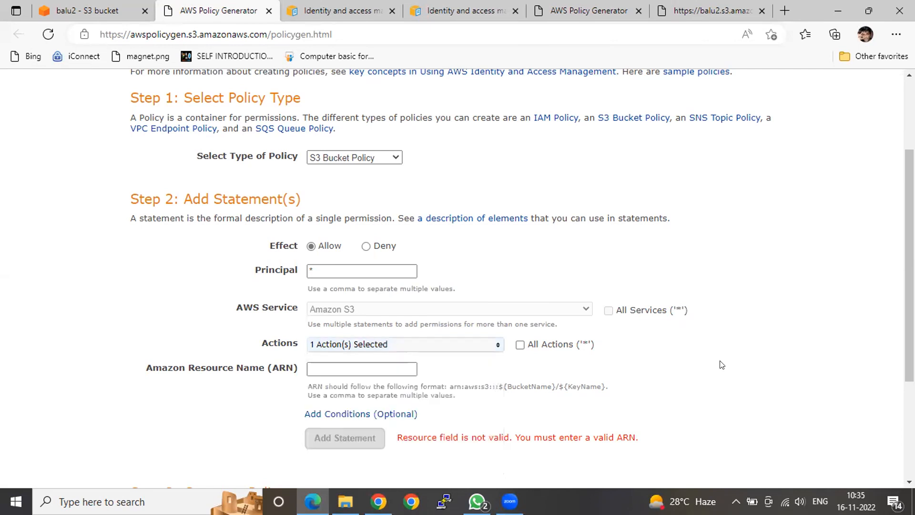
Copy the balu2 bucket ARN, enter arn:aws:s3:::balu2/* as the statement's resource name and add the statement to the policy
click(351, 362)
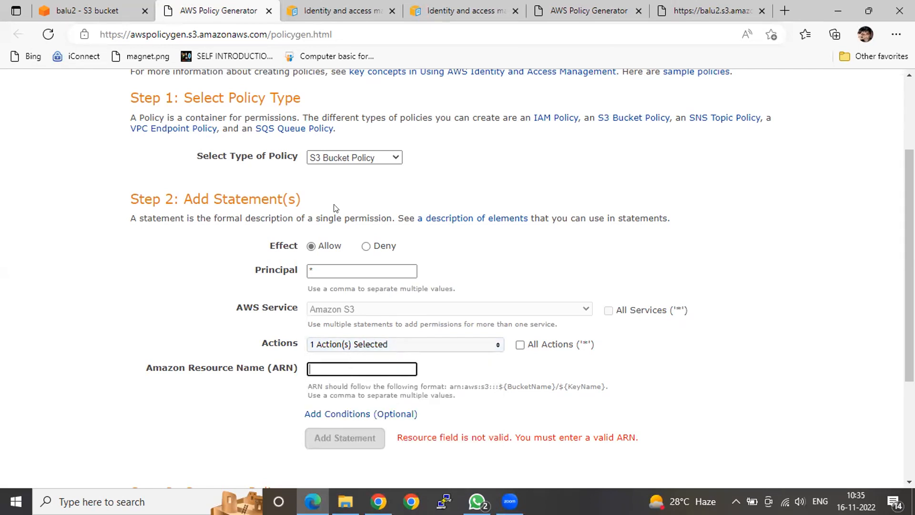
click(75, 15)
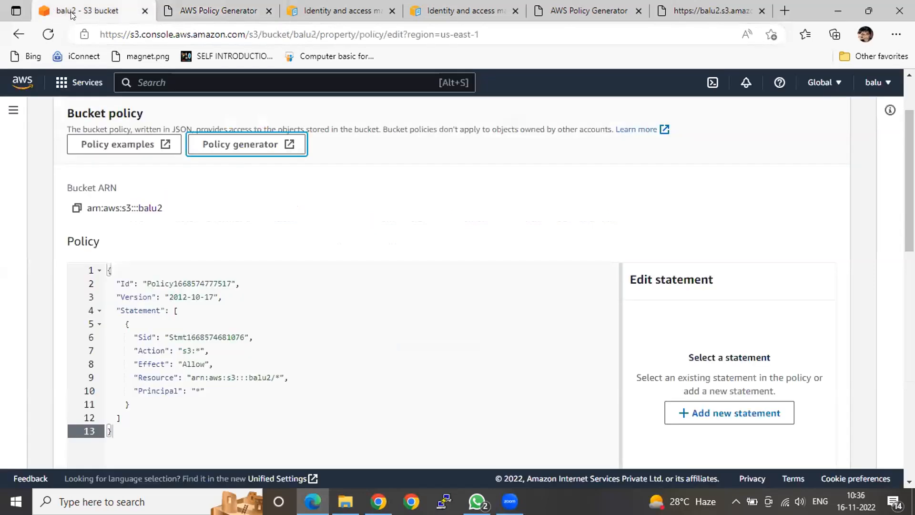
click(76, 208)
click(232, 10)
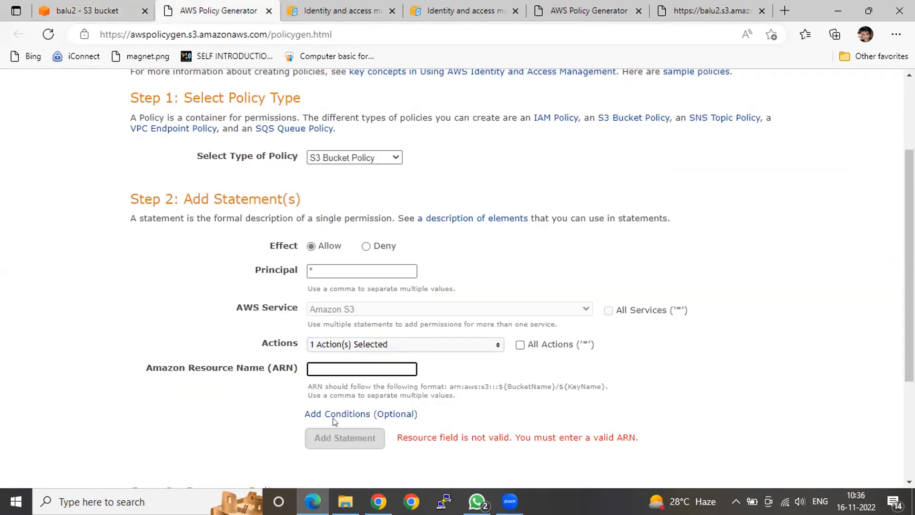
key(ctrl+v)
text(/*)
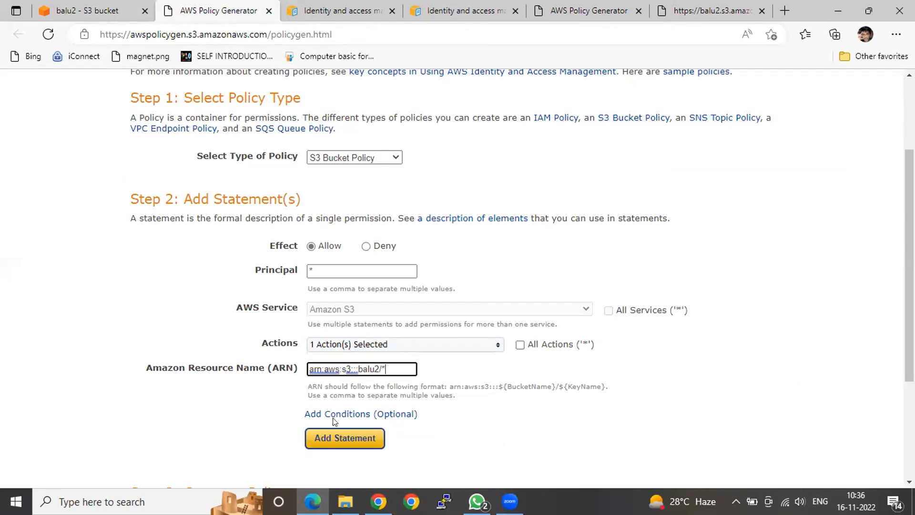
click(347, 423)
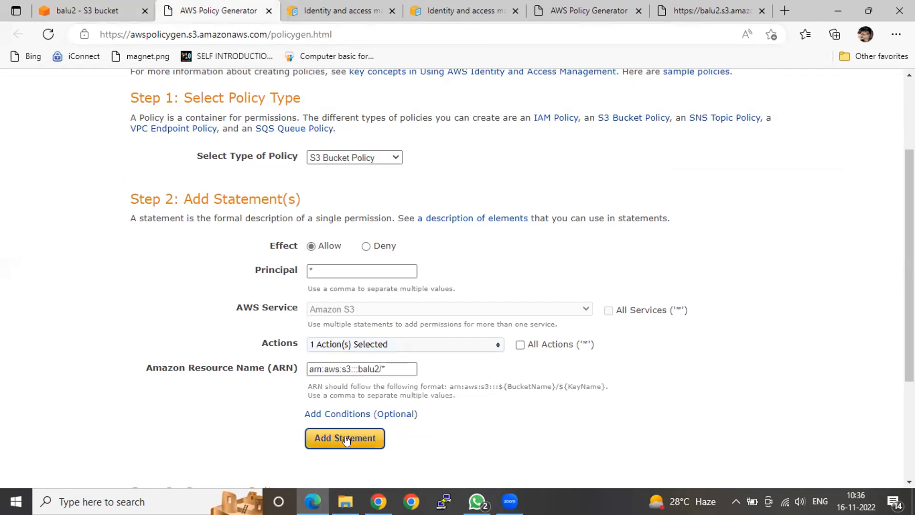
click(345, 438)
scroll(374, 434, down, 5)
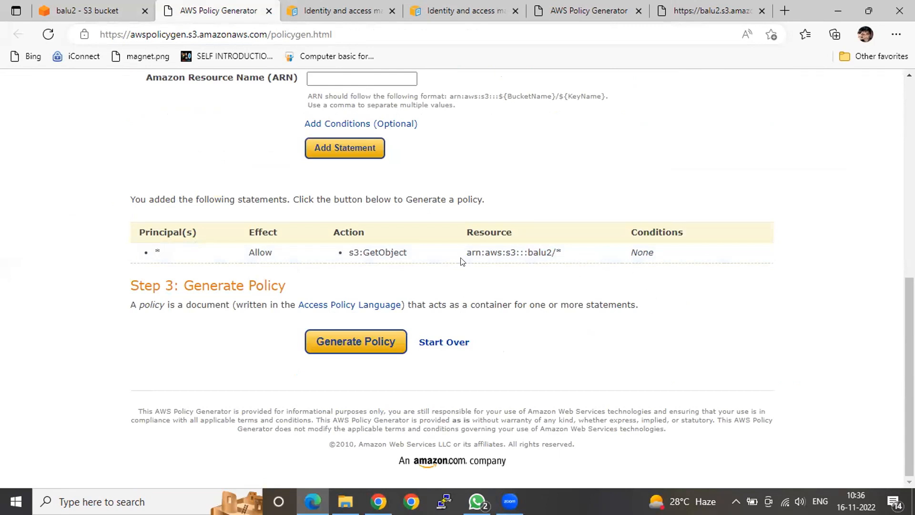
Compare the added statement's GetObject action with the Action entry in the balu2 bucket policy
double_click(380, 251)
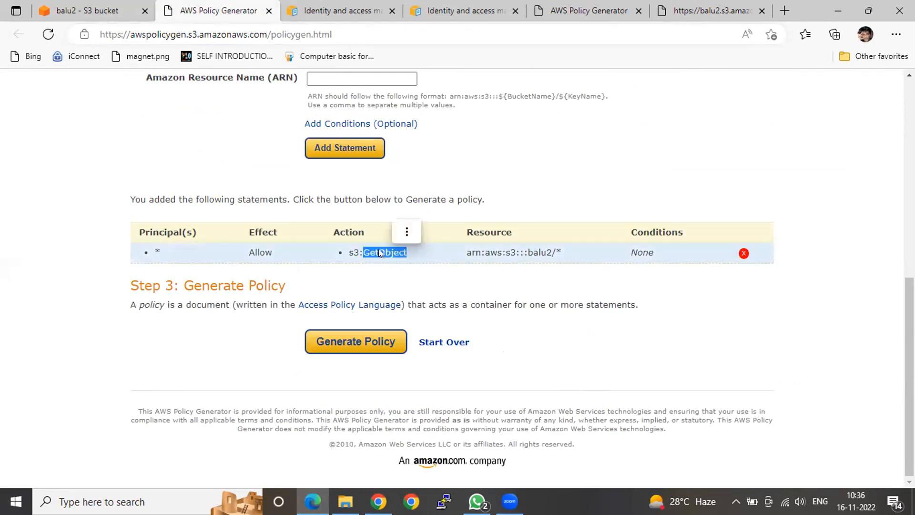
click(88, 14)
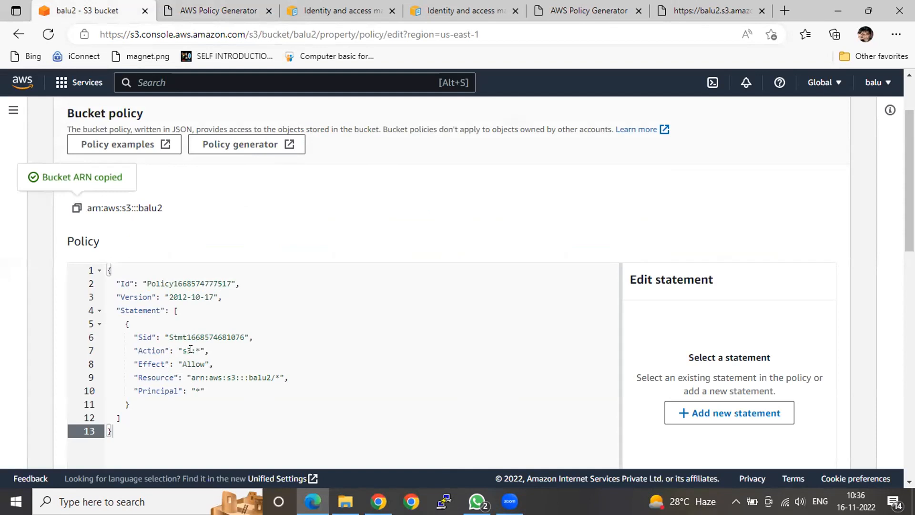
click(206, 13)
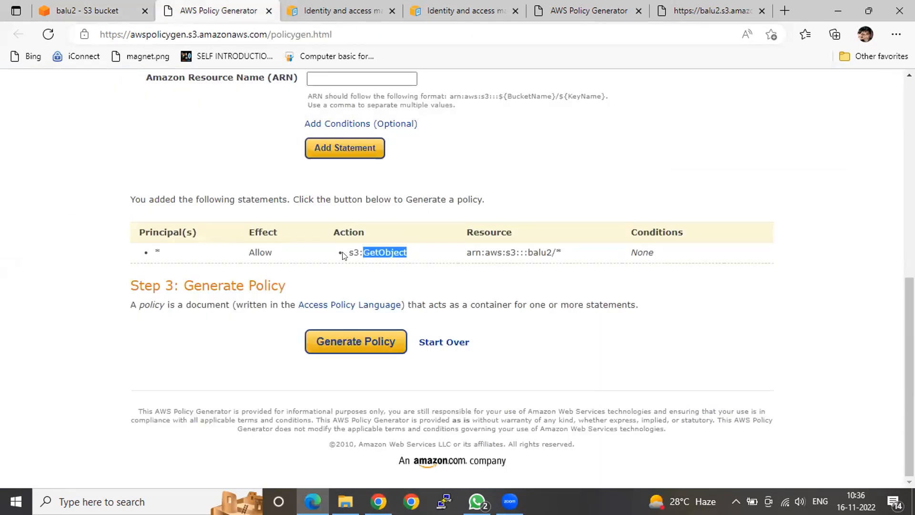
Start a second Allow statement in the policy generator with * as its Principal
scroll(376, 292, up, 1)
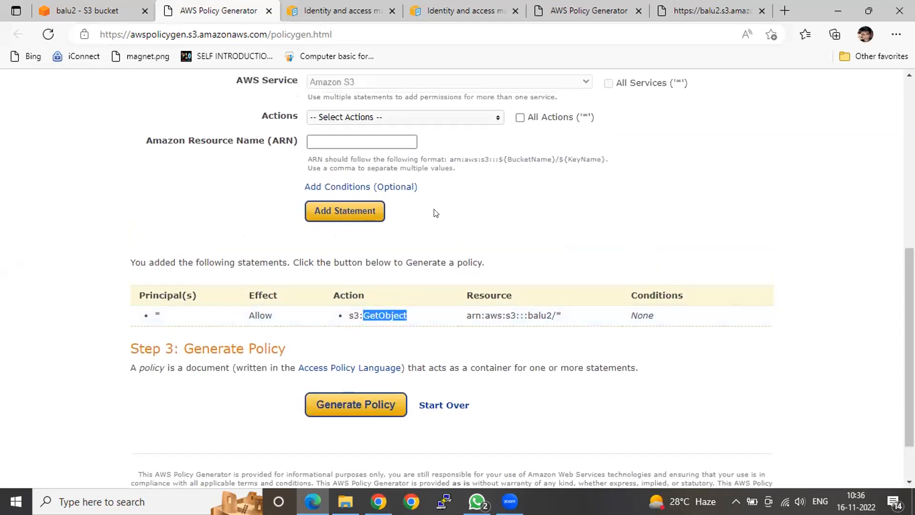
scroll(419, 205, up, 3)
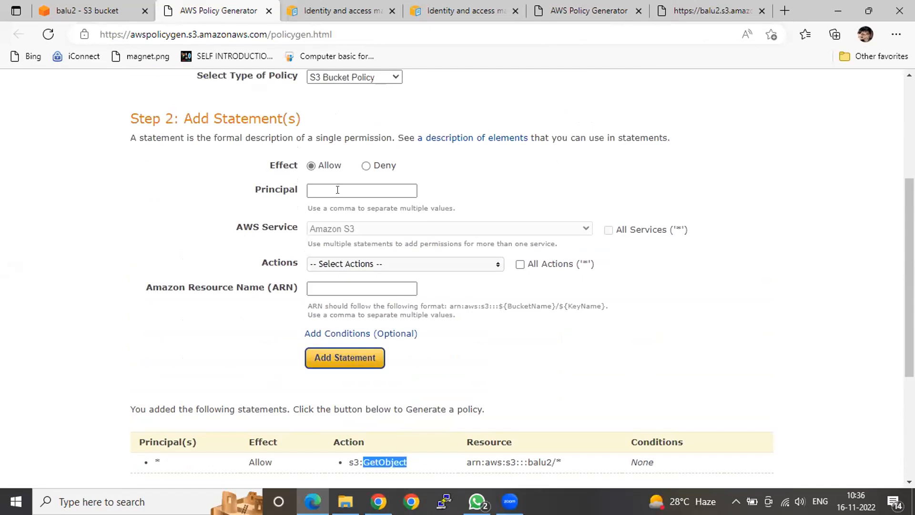
click(333, 188)
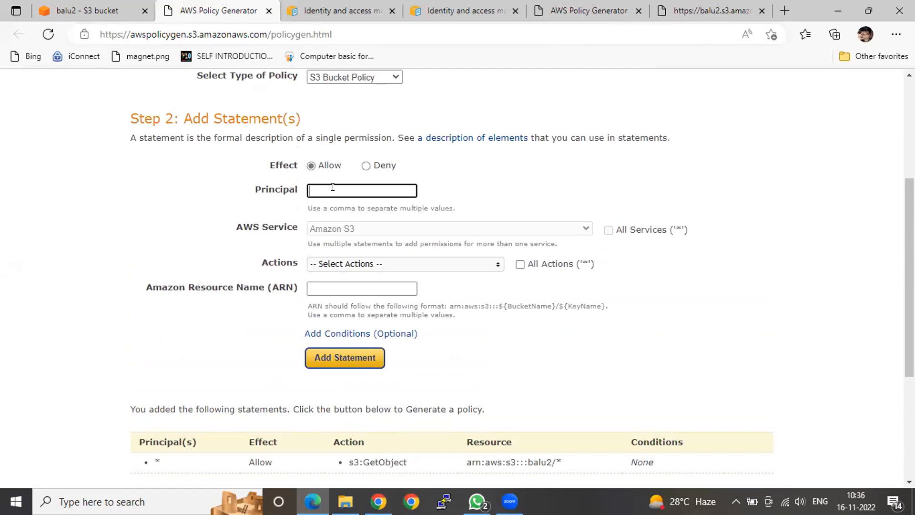
text(8)
key(BackSpace)
text(*)
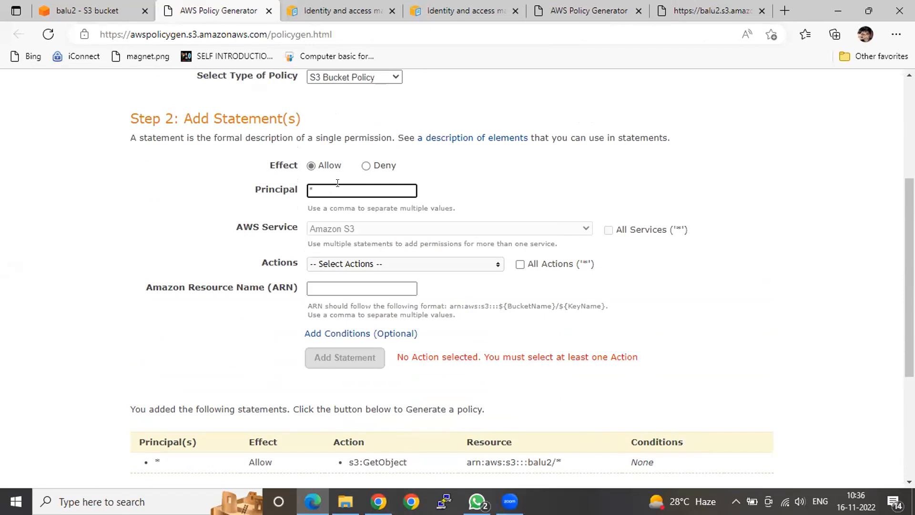
Select GetObjectVersion as the action of the second statement
click(427, 265)
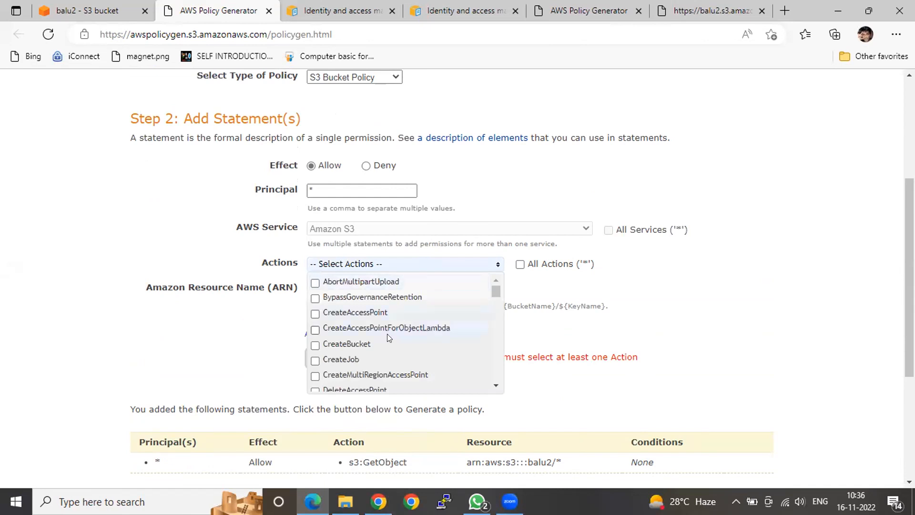
scroll(396, 323, down, 3)
scroll(395, 327, down, 3)
scroll(395, 327, down, 4)
scroll(395, 327, down, 4)
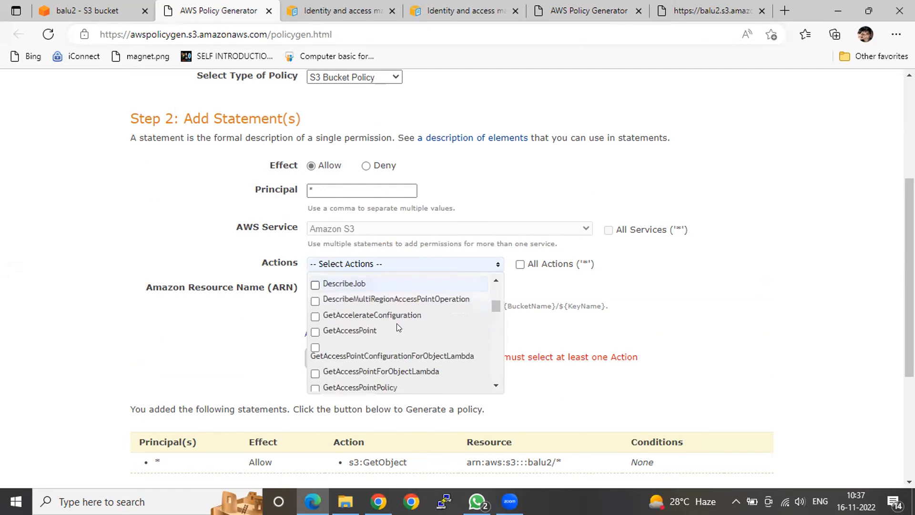
scroll(396, 327, down, 1)
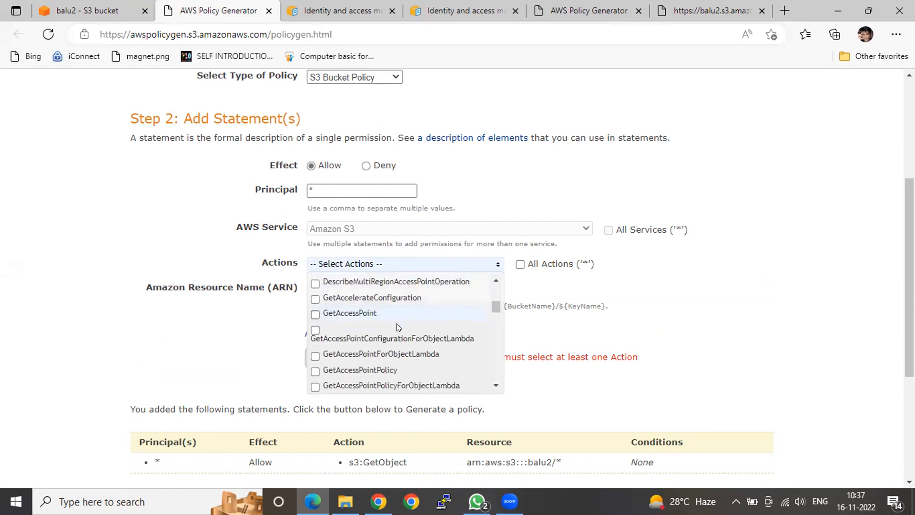
scroll(396, 324, down, 2)
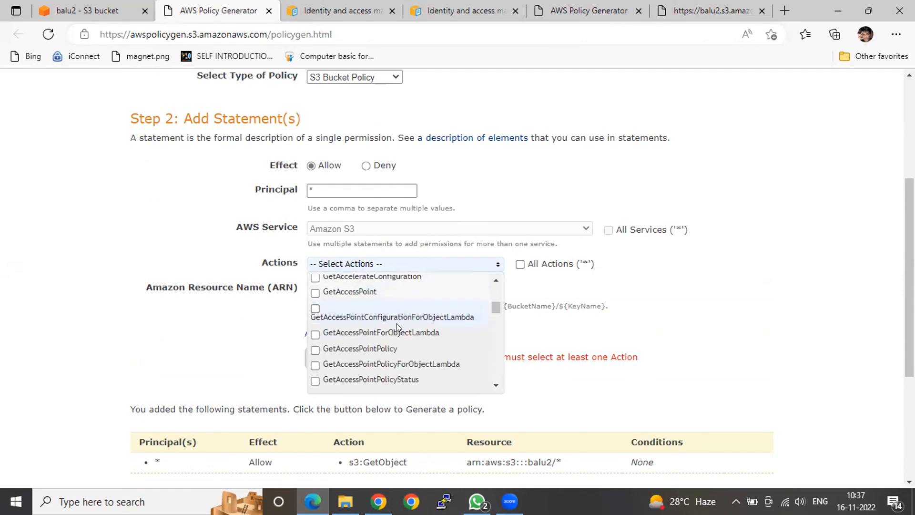
scroll(397, 323, down, 3)
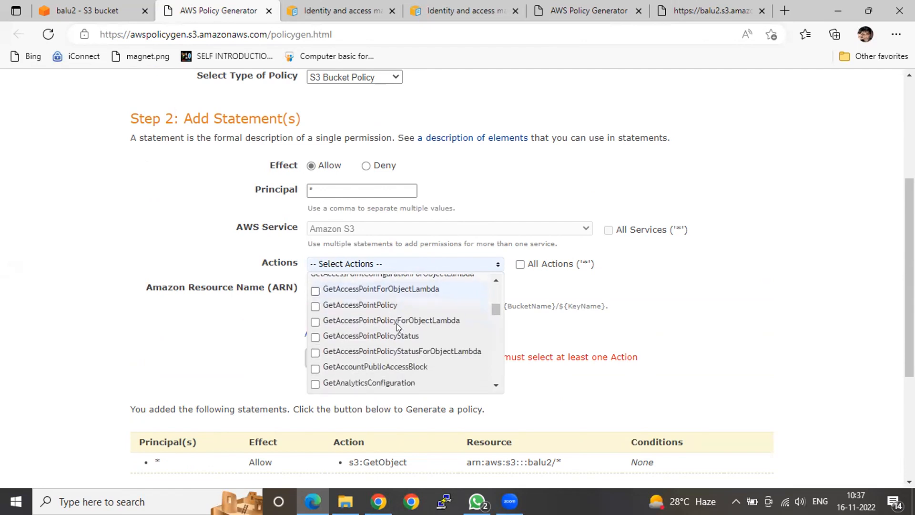
scroll(397, 323, down, 3)
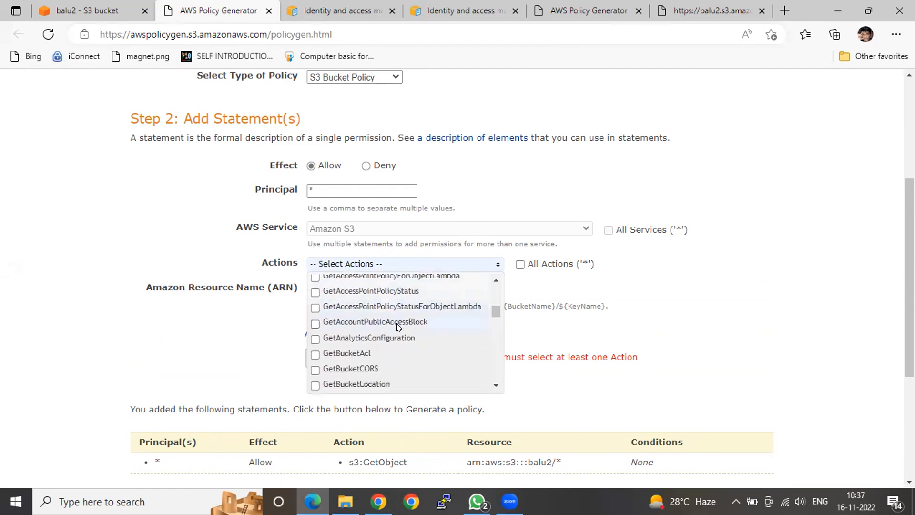
scroll(396, 323, down, 5)
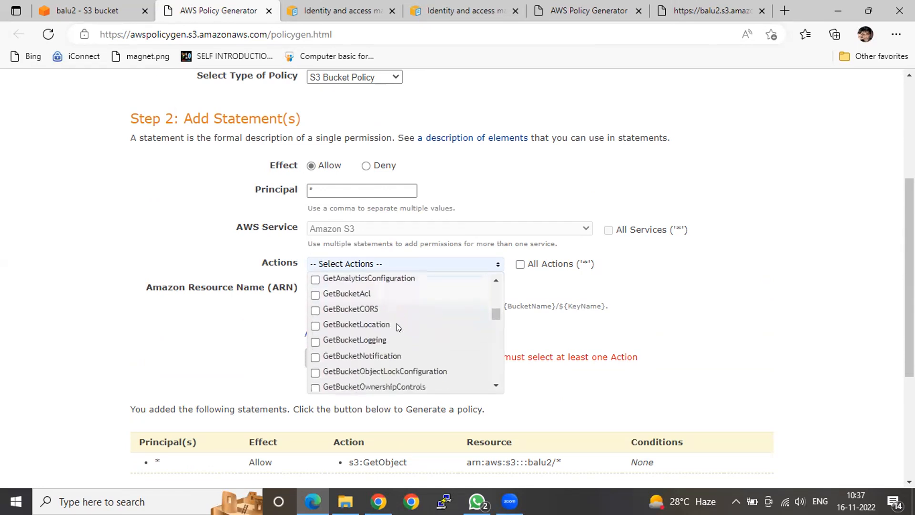
scroll(396, 323, down, 6)
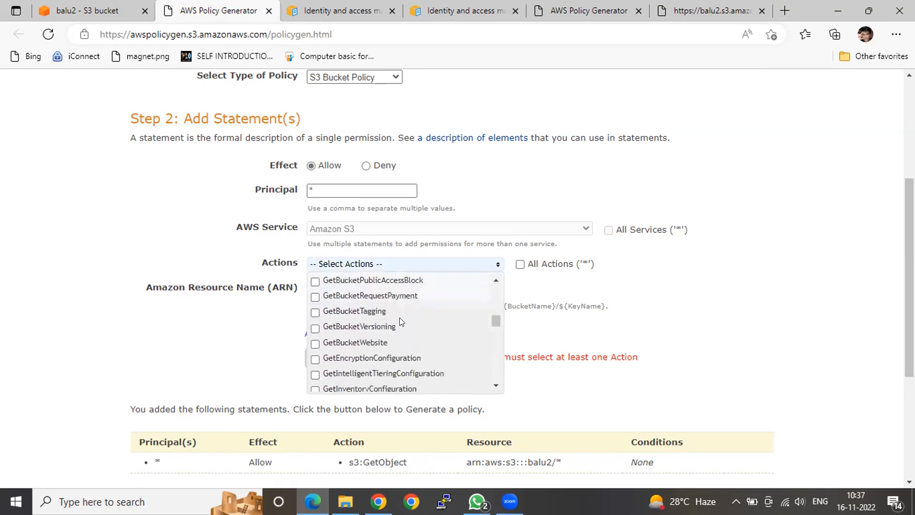
scroll(400, 320, down, 1)
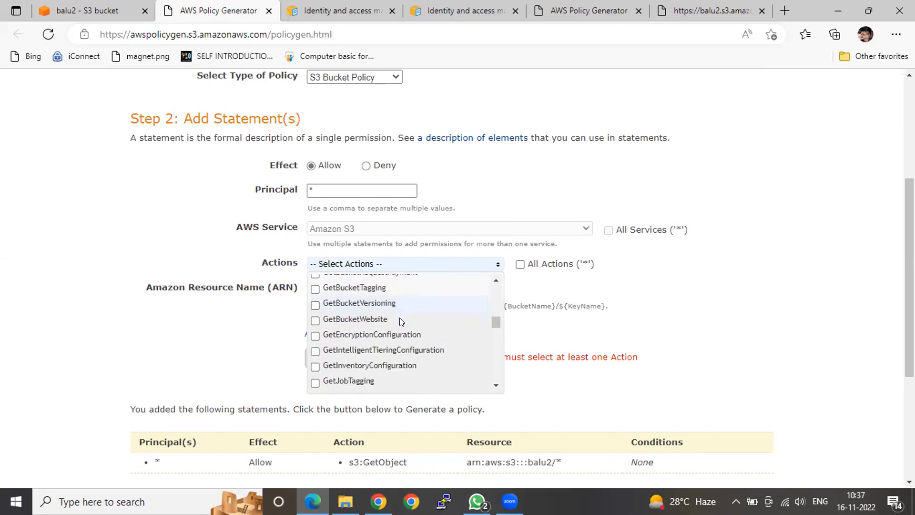
scroll(399, 318, down, 3)
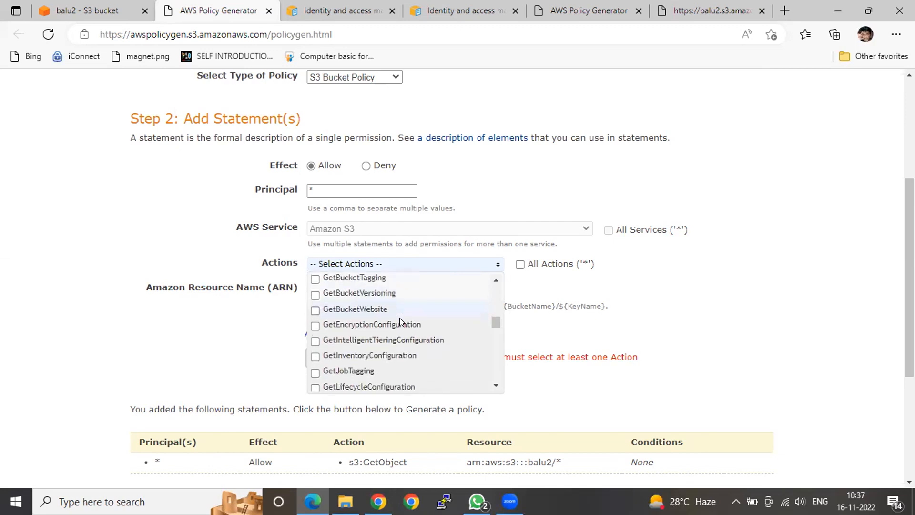
scroll(399, 321, down, 4)
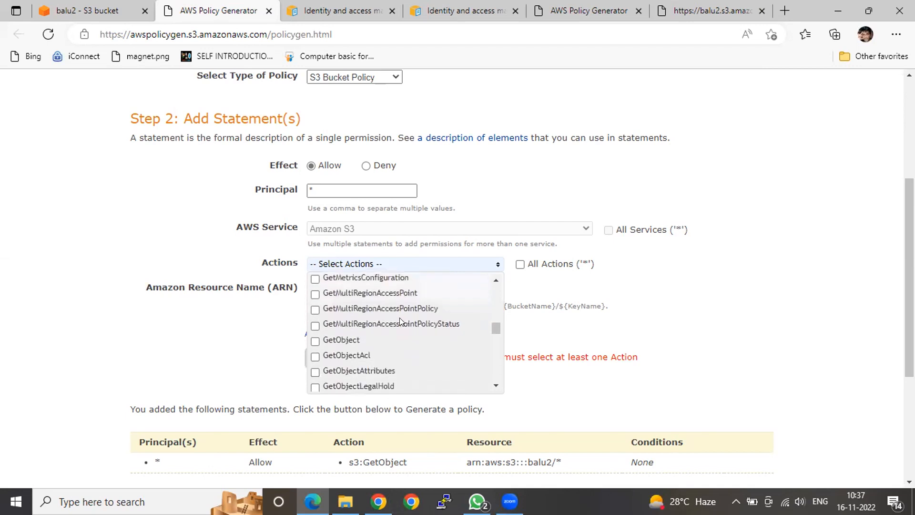
scroll(399, 318, down, 2)
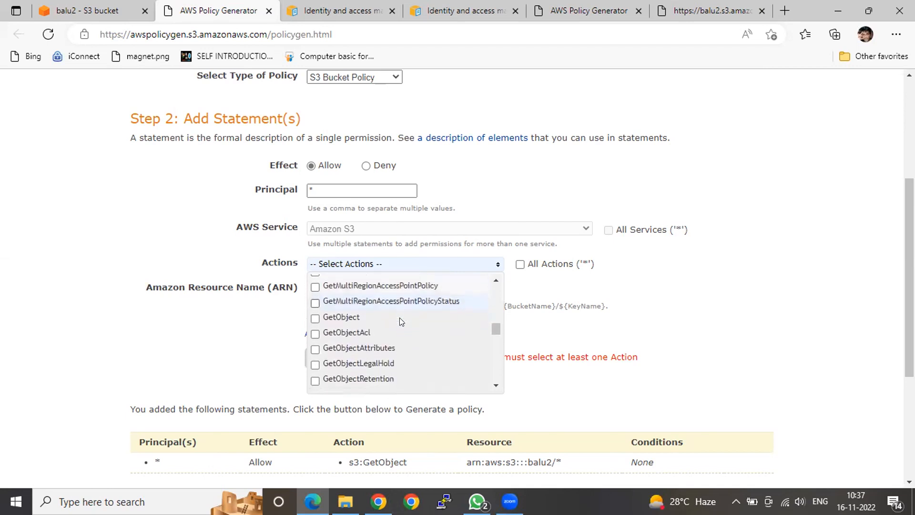
scroll(399, 318, down, 2)
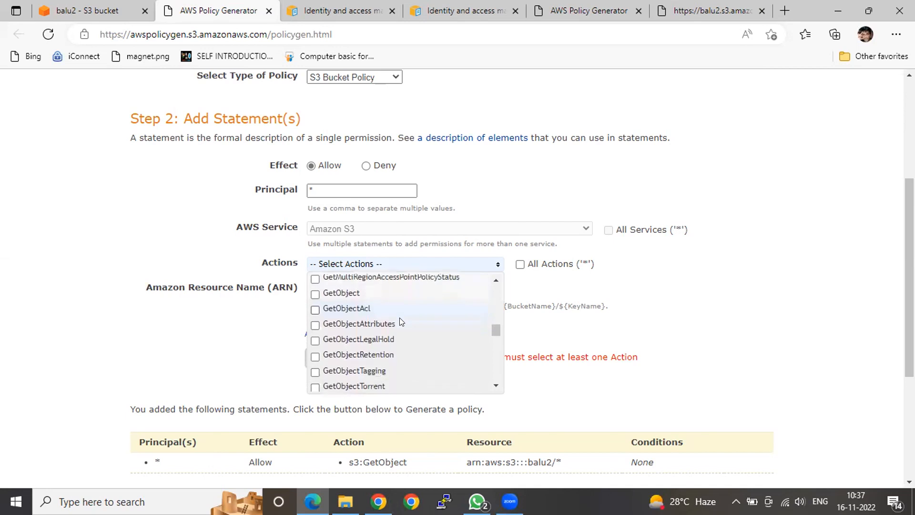
scroll(399, 317, down, 2)
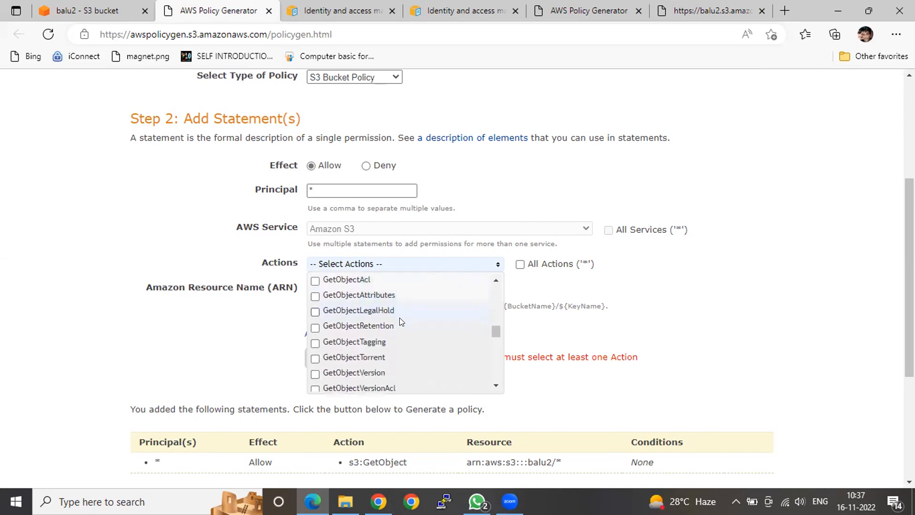
click(314, 372)
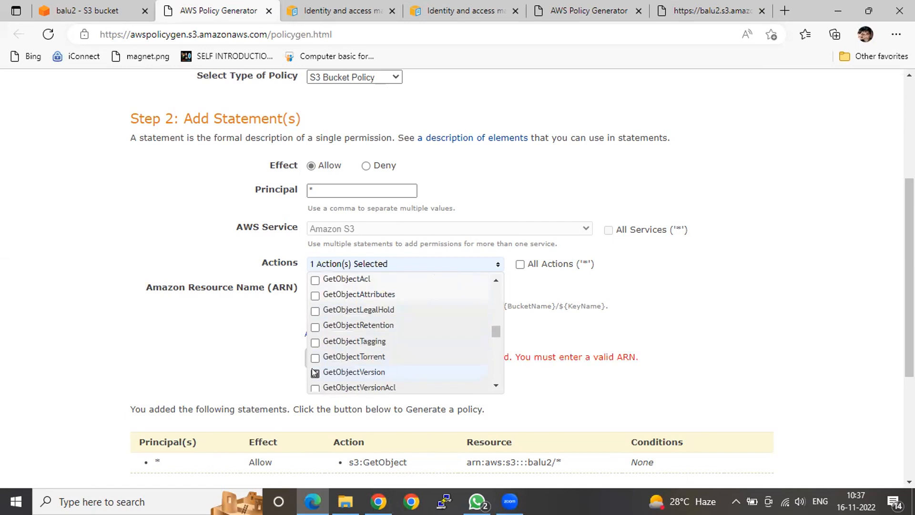
click(699, 320)
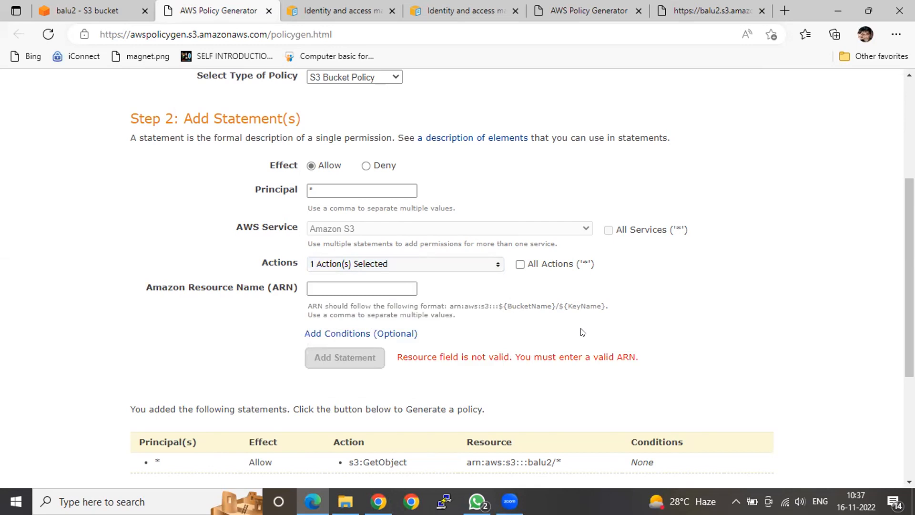
Enter arn:aws:s3:::balu2/* as the second statement's resource name and add the statement to the policy
click(337, 286)
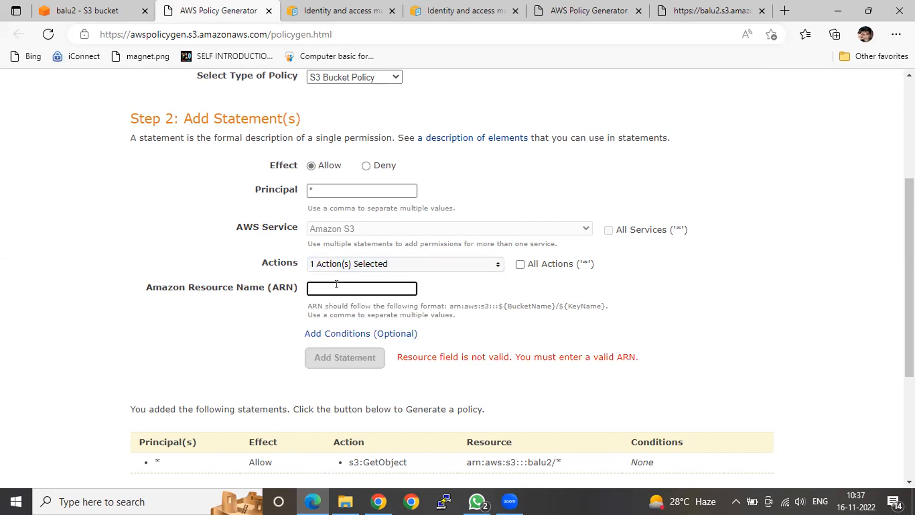
text(arn:aws:s3:::balu2)
text(/8)
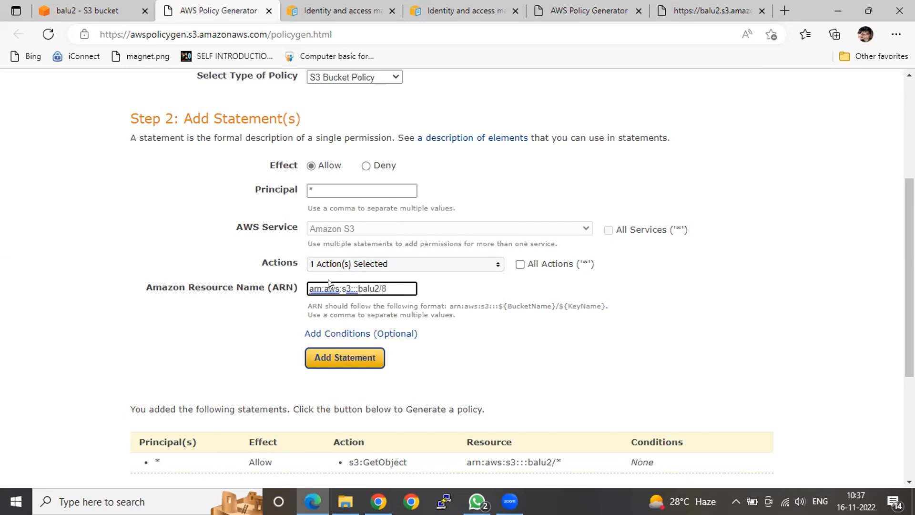
key(BackSpace)
text(*)
click(357, 361)
scroll(356, 361, down, 5)
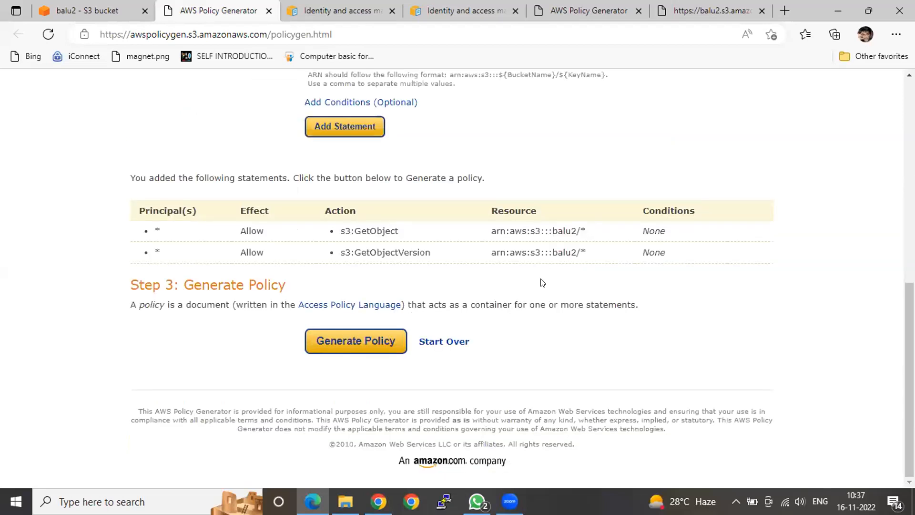
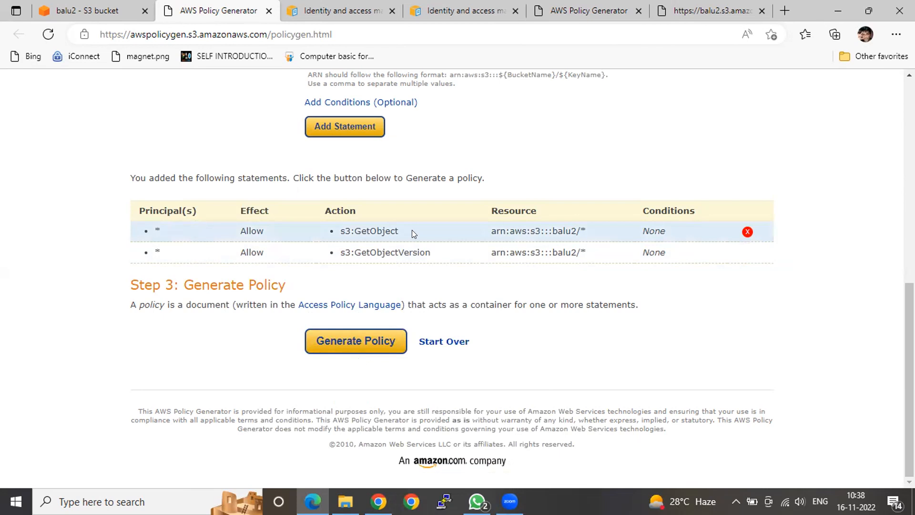
Generate the policy, examine its GetObject and GetObjectVersion statement blocks in the JSON document, and close the document
click(370, 340)
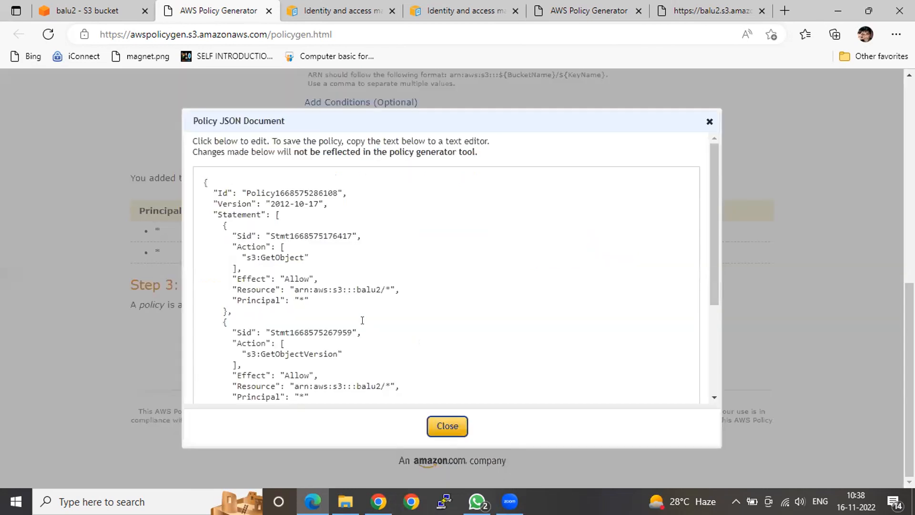
scroll(354, 307, down, 1)
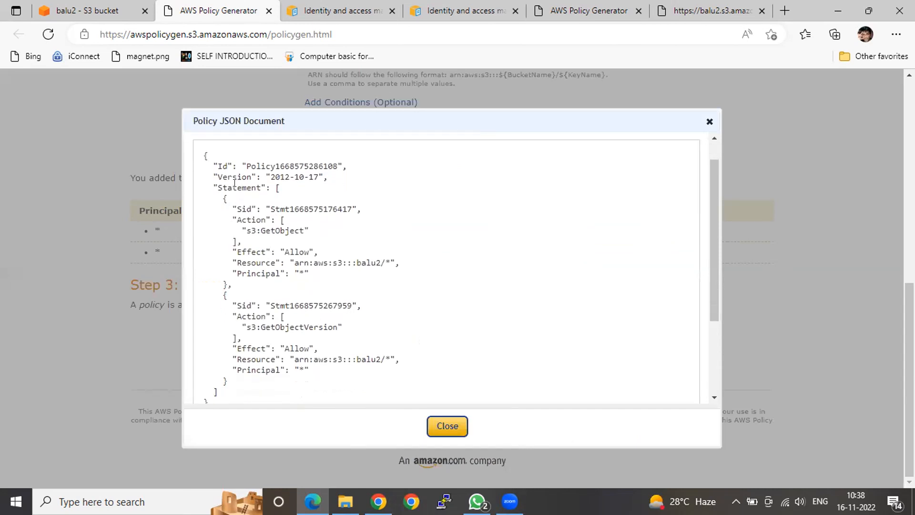
double_click(234, 186)
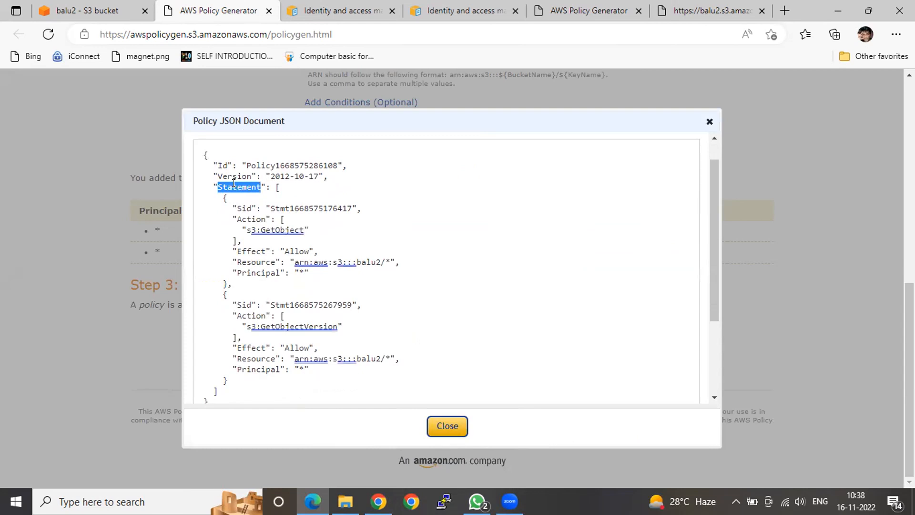
double_click(277, 186)
drag(227, 284, 223, 198)
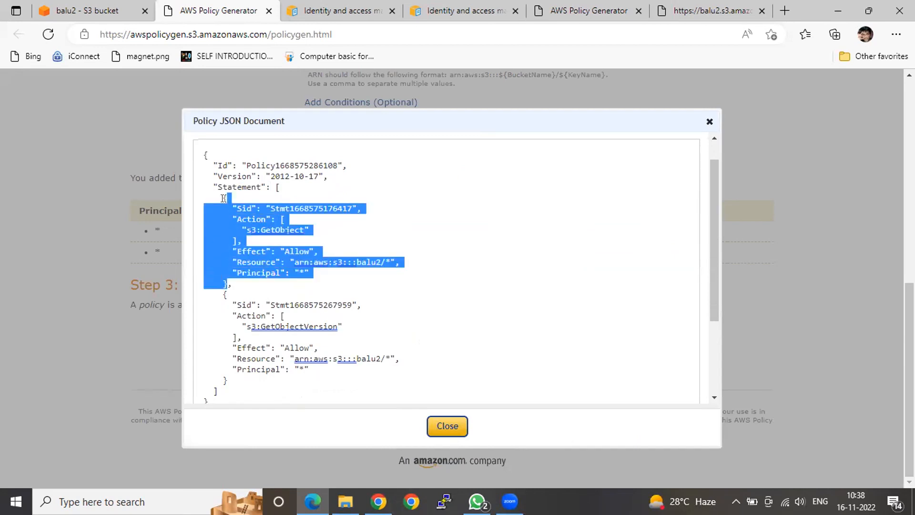
click(223, 375)
drag(224, 375, 220, 288)
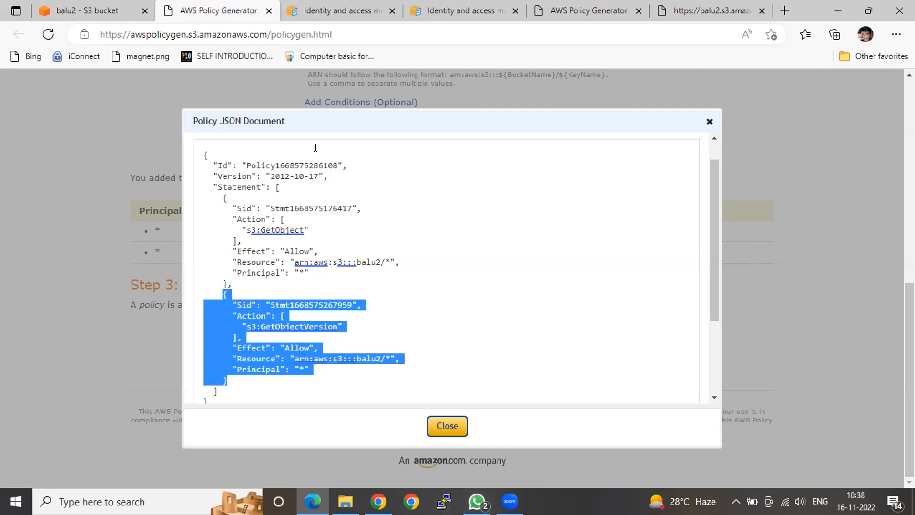
click(708, 121)
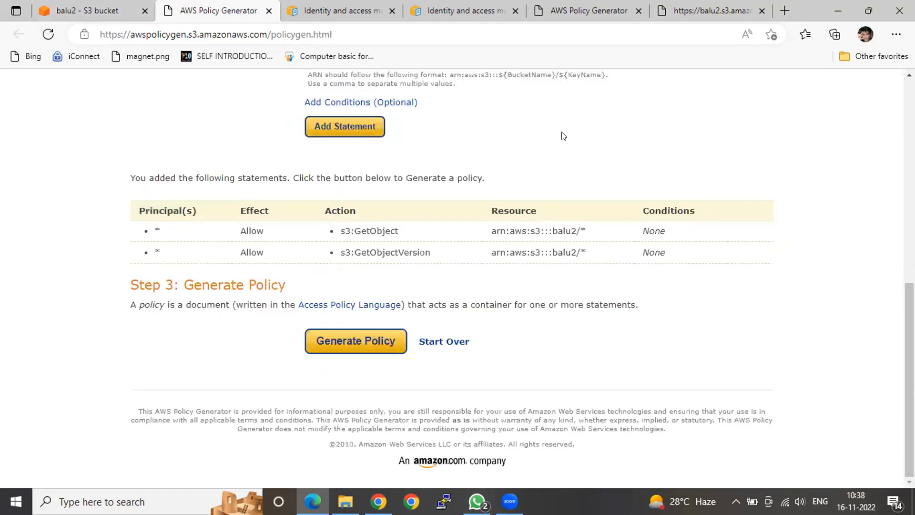
Reload the policy generator page to discard the two separate statements and start over
click(48, 34)
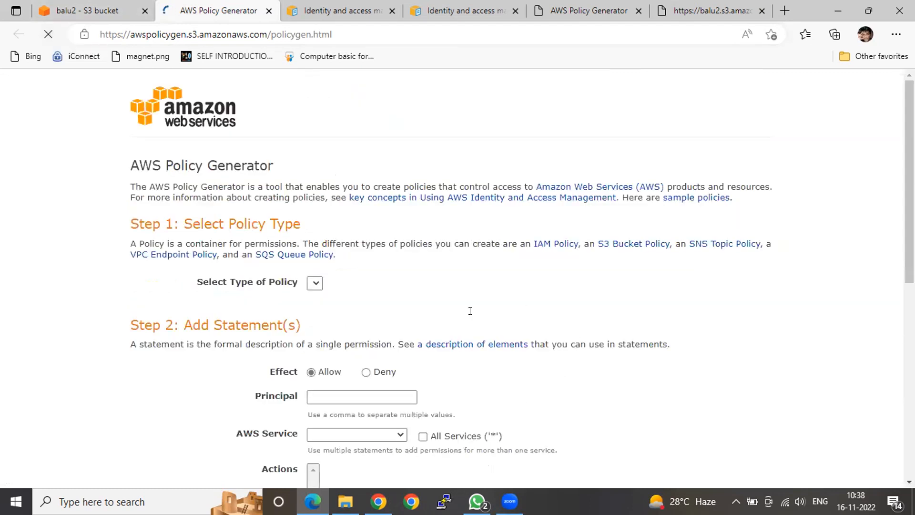
scroll(345, 390, up, 1)
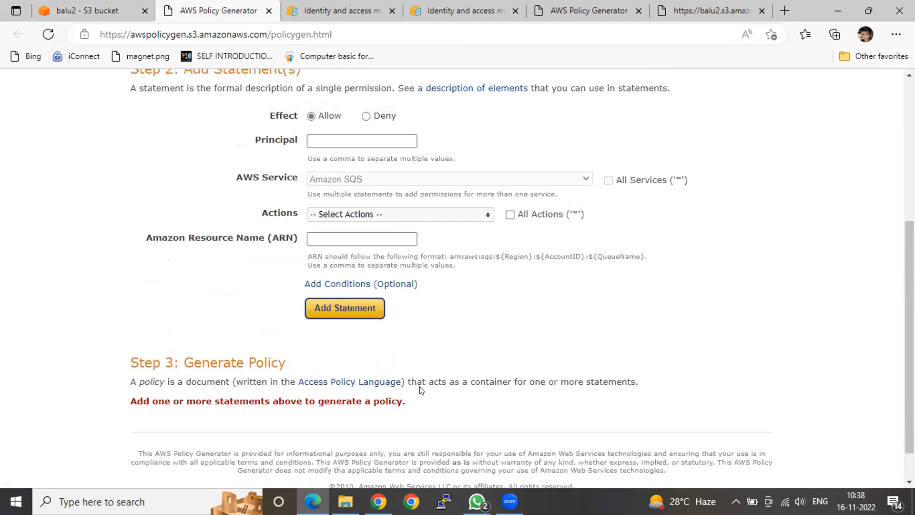
click(351, 137)
click(349, 137)
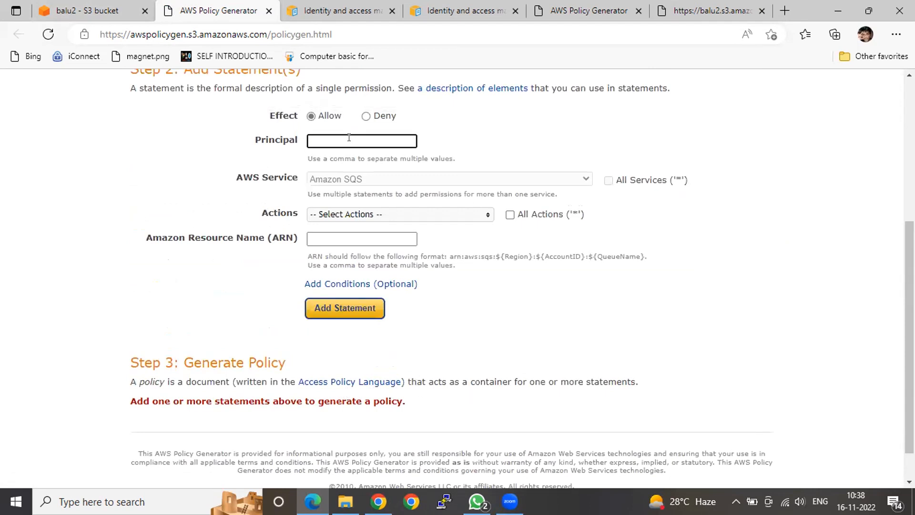
text(*)
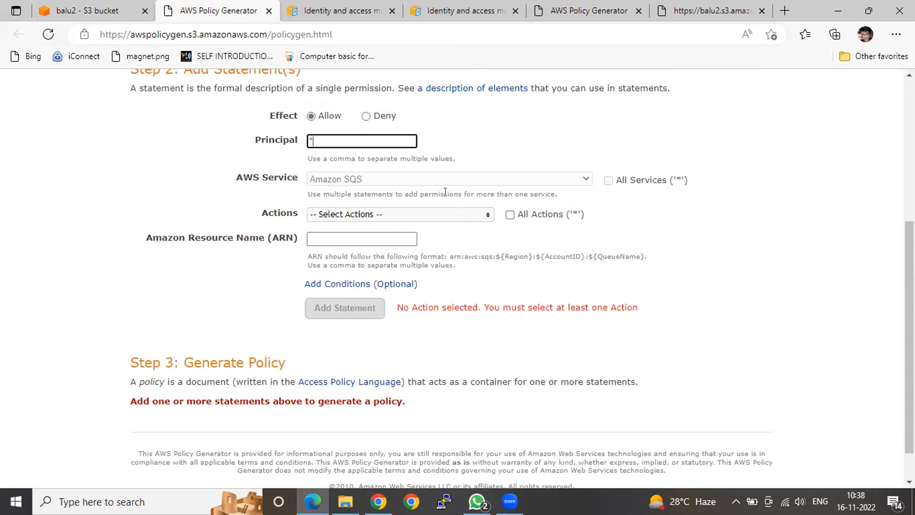
Choose S3 Bucket Policy as the policy type and set the new Allow statement's Principal to *
scroll(429, 185, up, 2)
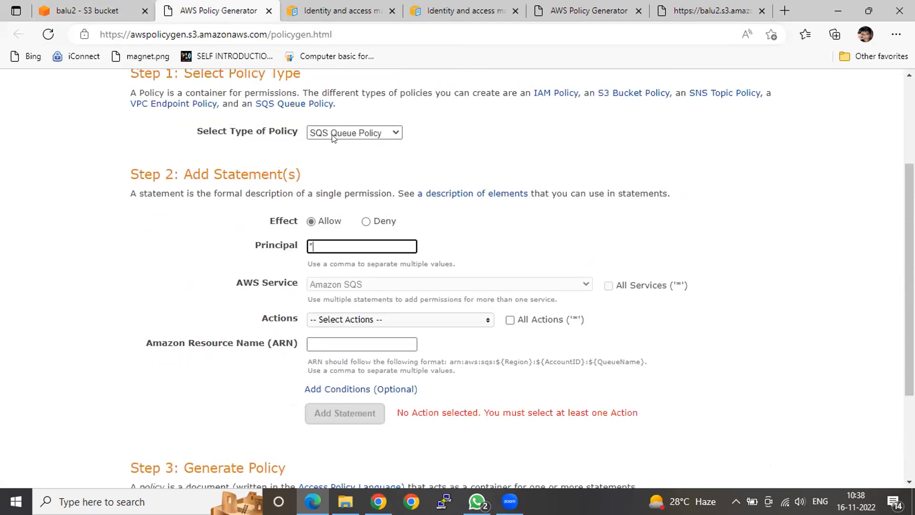
click(332, 132)
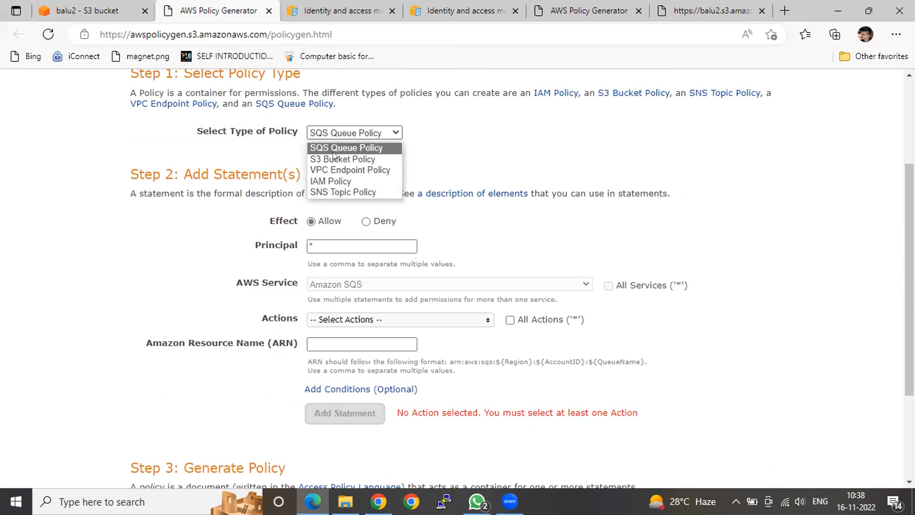
click(333, 155)
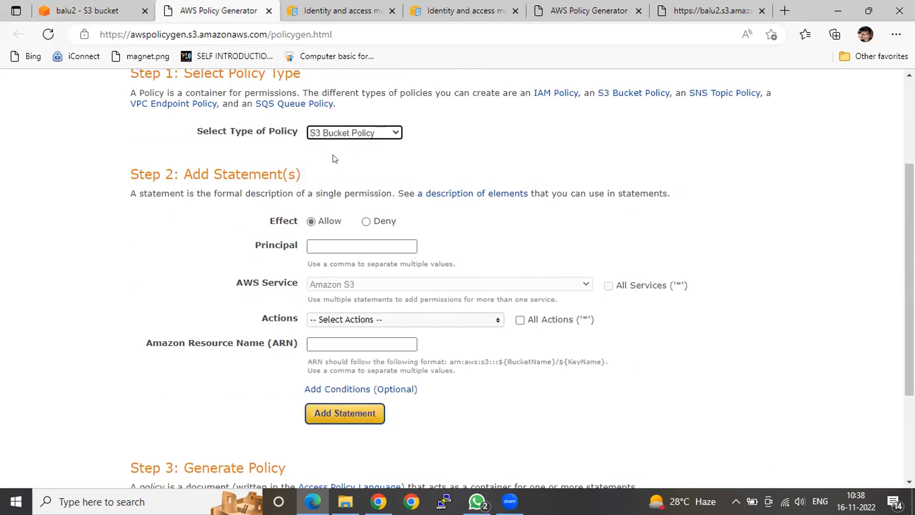
click(320, 246)
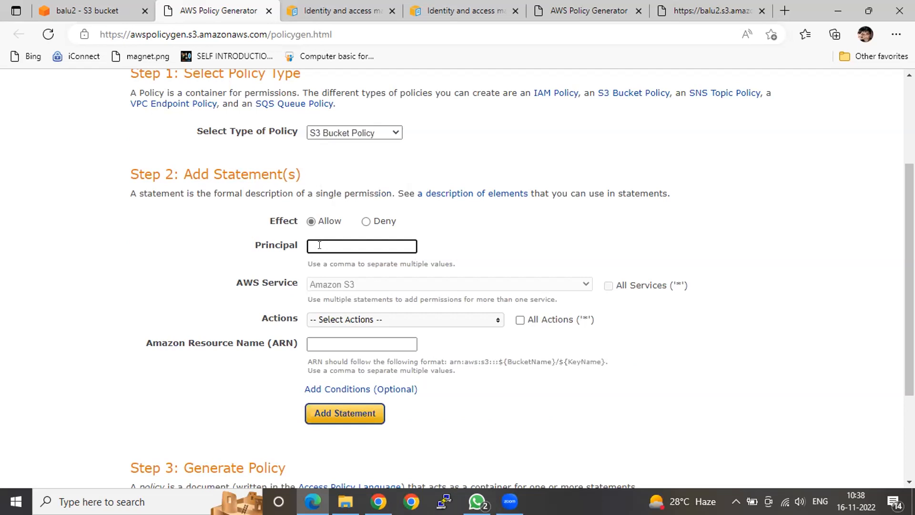
text(*)
key(Return)
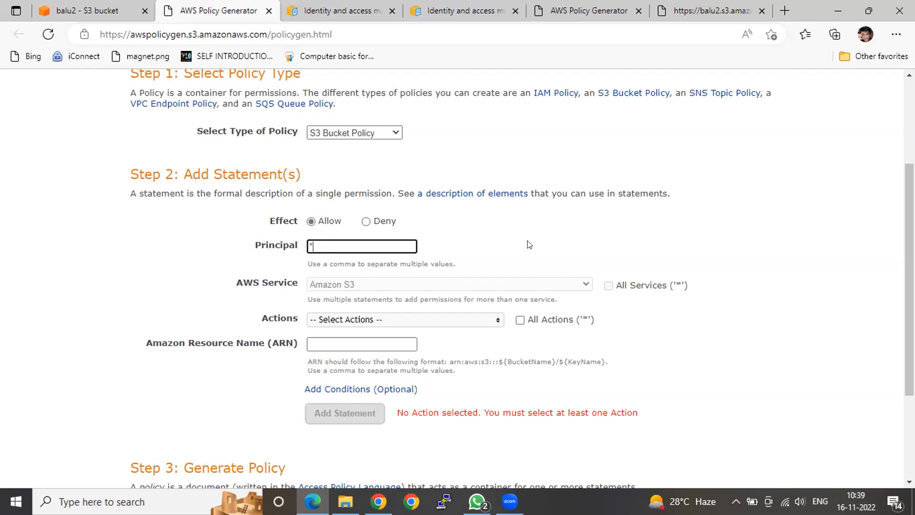
Select GetObject as an action of the new Allow statement
click(458, 319)
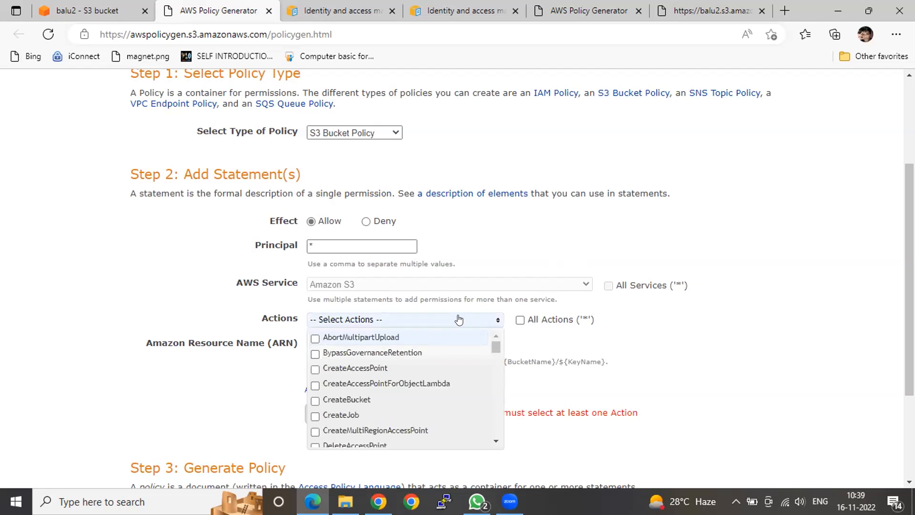
scroll(451, 364, down, 2)
scroll(450, 364, down, 4)
scroll(450, 364, down, 8)
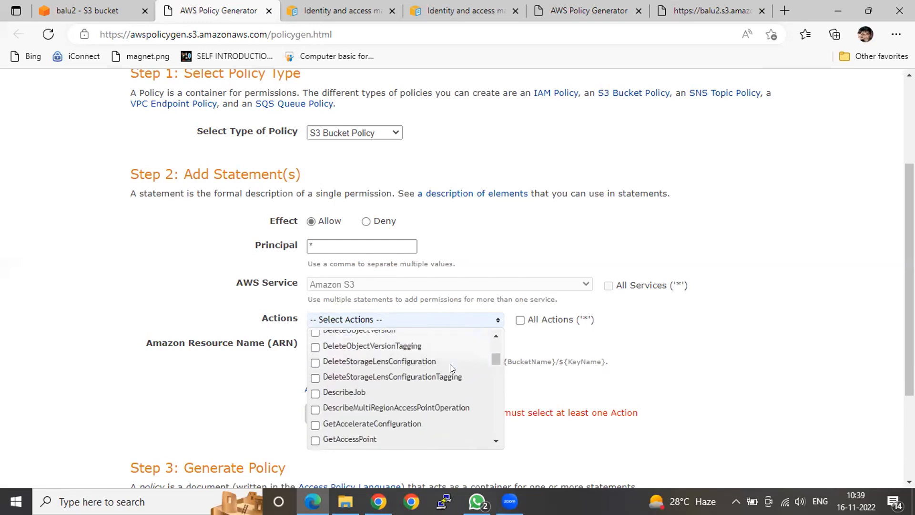
scroll(450, 364, down, 3)
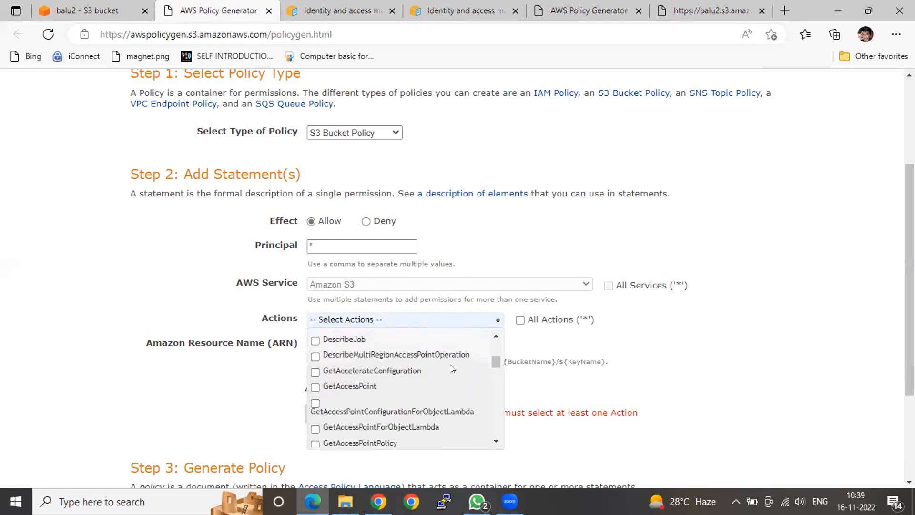
scroll(450, 364, down, 3)
scroll(450, 364, down, 3)
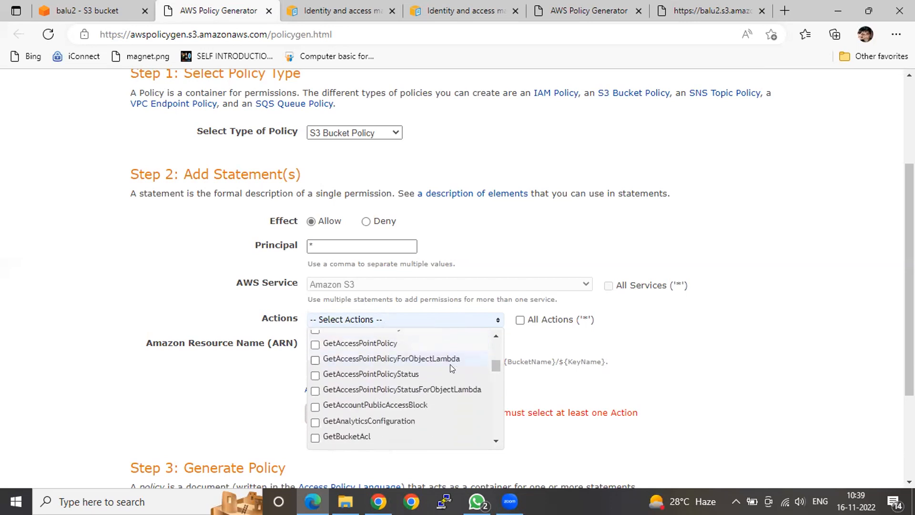
scroll(449, 364, down, 2)
scroll(451, 368, down, 3)
scroll(445, 364, down, 3)
scroll(446, 368, down, 3)
scroll(444, 367, down, 3)
scroll(443, 364, down, 3)
scroll(443, 364, down, 3)
scroll(443, 364, down, 3)
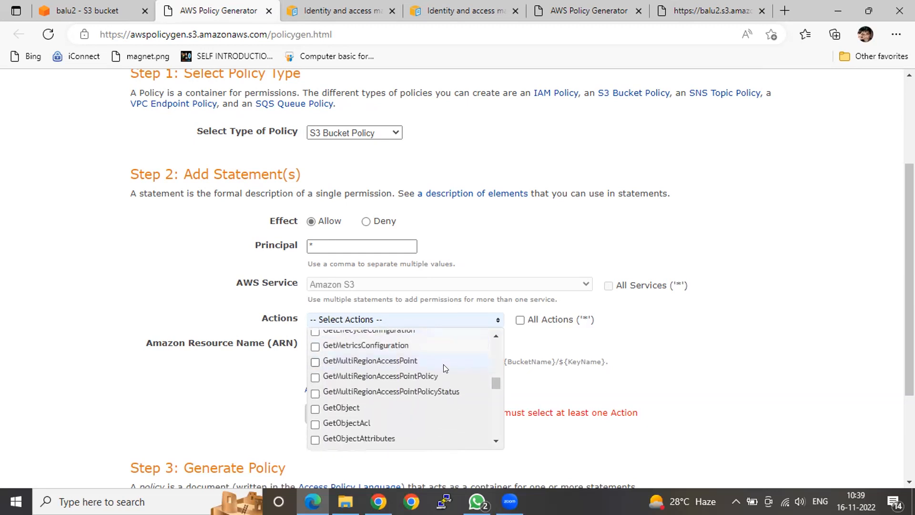
scroll(443, 364, down, 1)
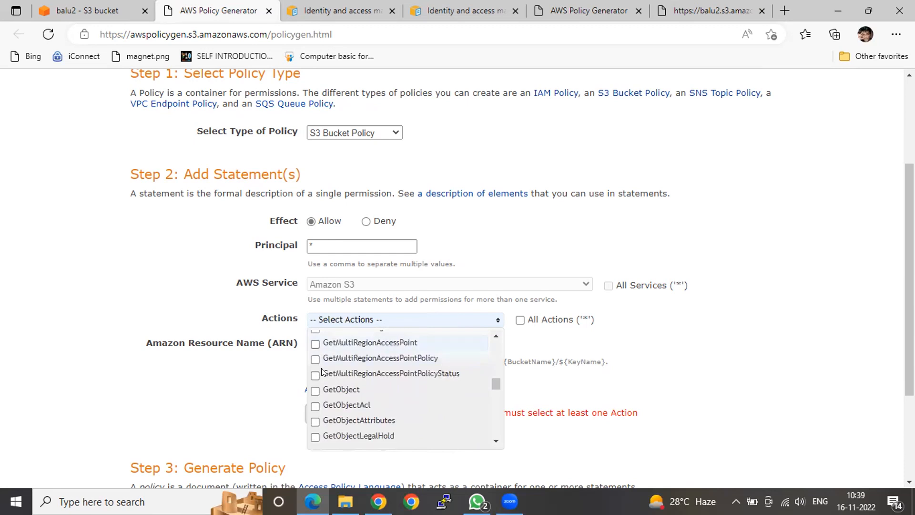
click(314, 391)
Add GetObjectVersion as a second action in the same statement
scroll(359, 388, down, 1)
scroll(358, 388, down, 2)
scroll(358, 388, down, 2)
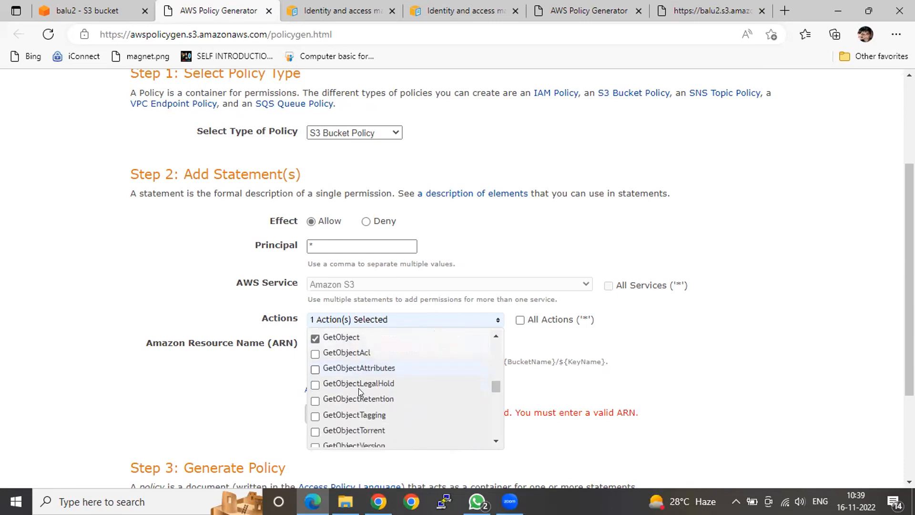
click(315, 423)
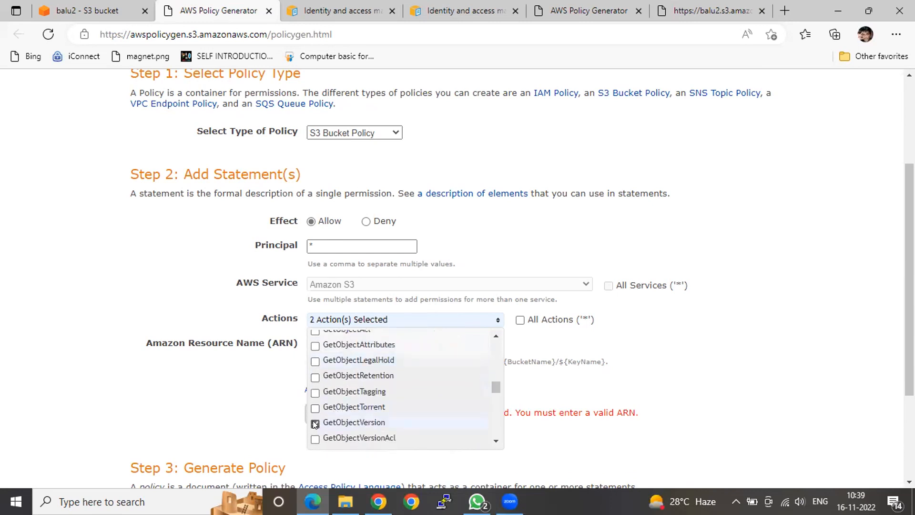
click(669, 345)
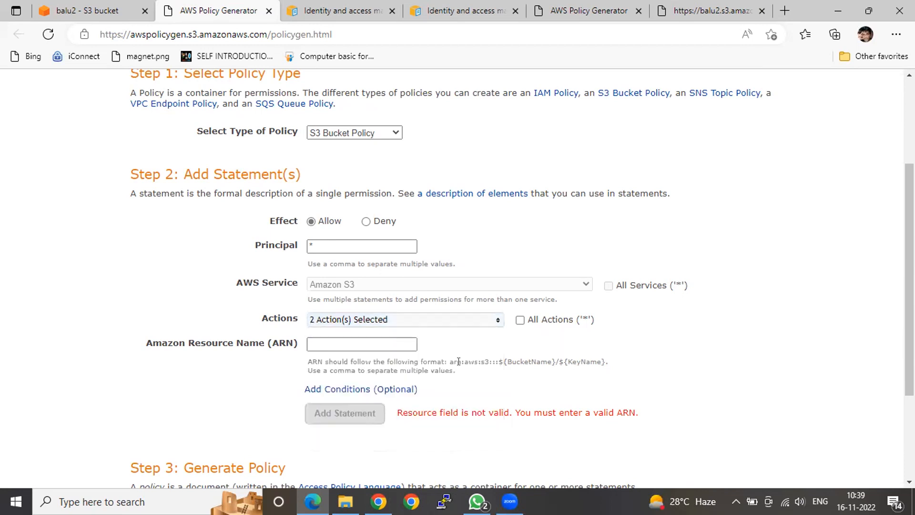
Enter arn:aws:s3:::balu2/* as the statement's resource name and add the two-action statement to the policy
click(371, 340)
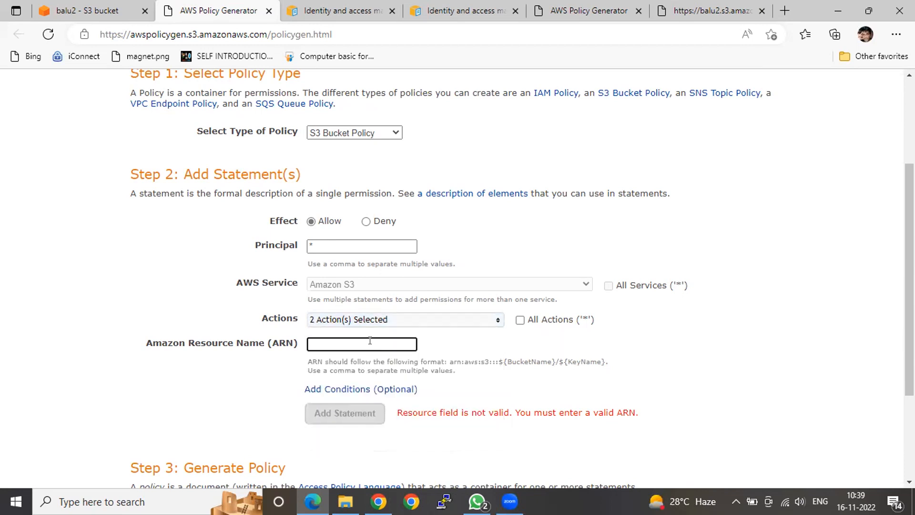
text(arn:aws:s3:::balu2)
text(/)
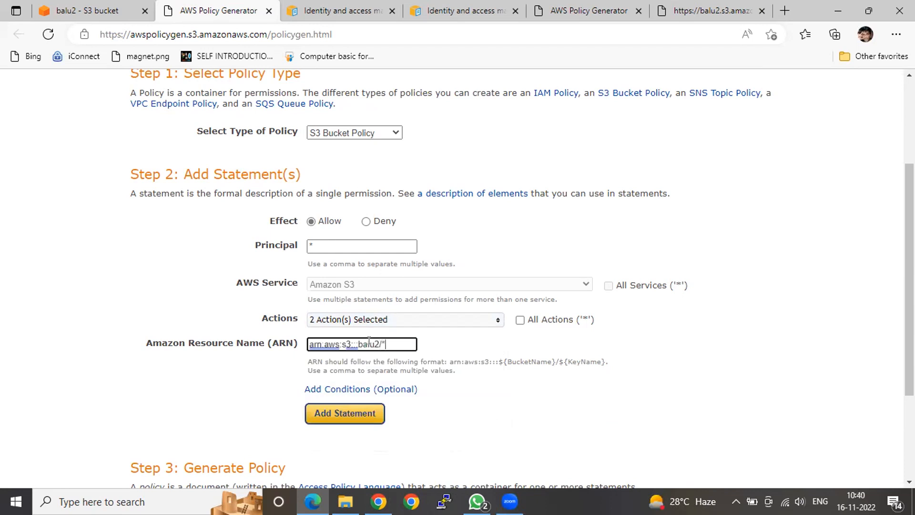
click(349, 413)
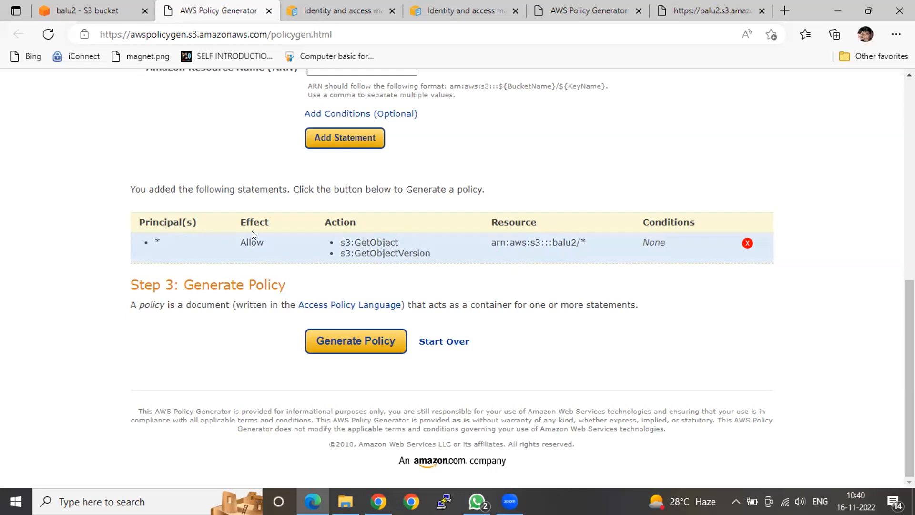
Generate the policy from the combined statement and compare its JSON with the current balu2 bucket policy
click(358, 341)
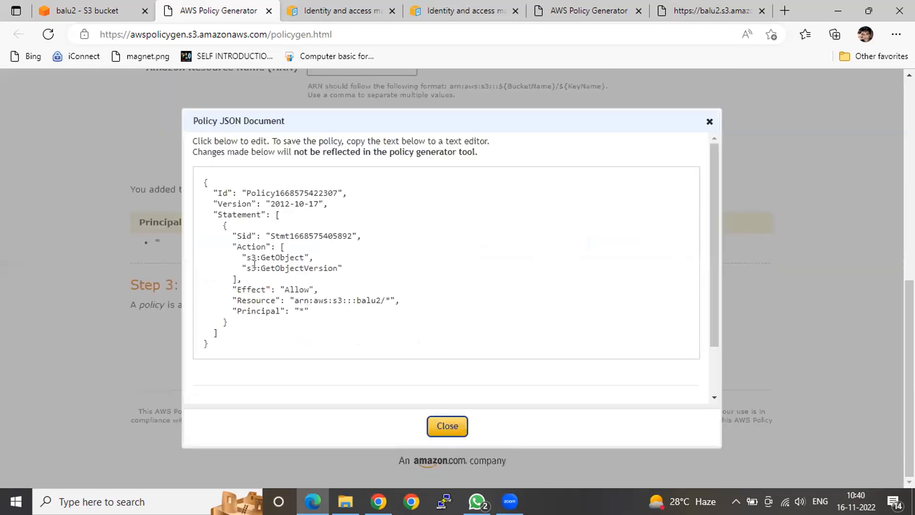
click(81, 15)
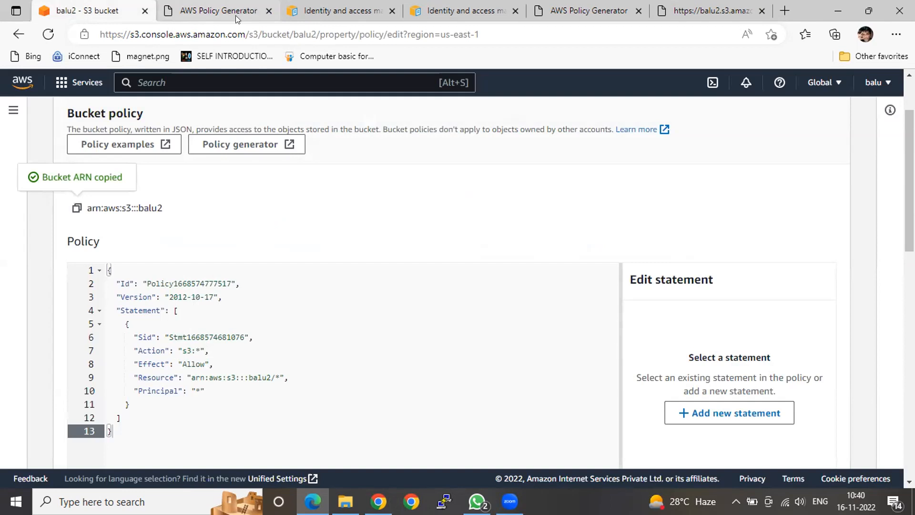
key(ctrl+Tab)
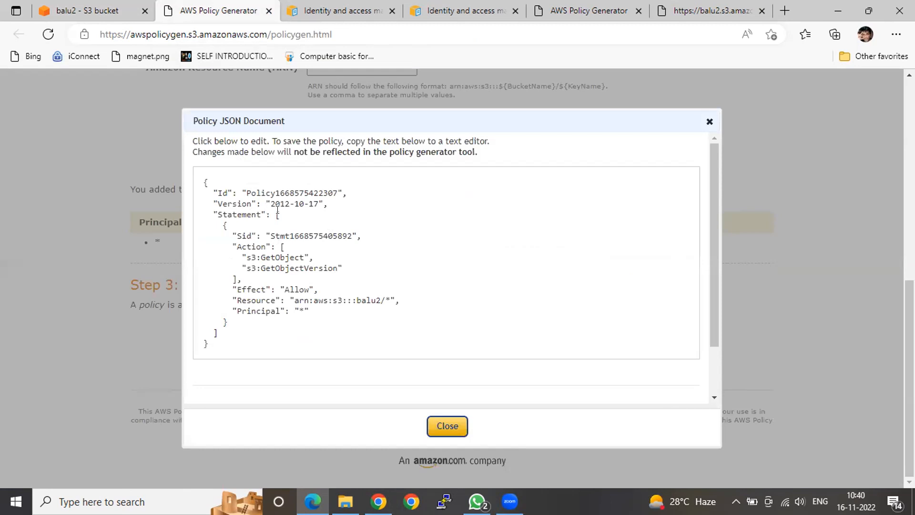
Examine the generated policy's statement block, going through its Sid, Action, Effect and Resource elements
drag(222, 225, 226, 319)
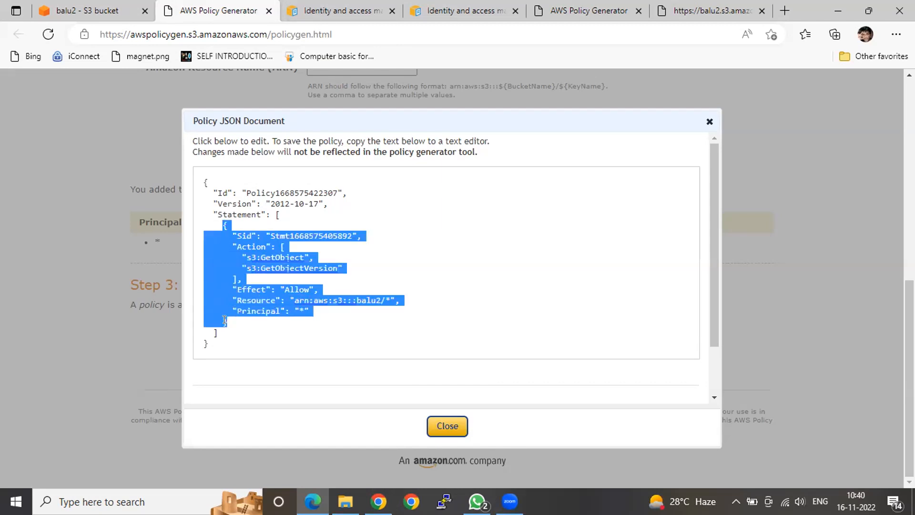
click(259, 349)
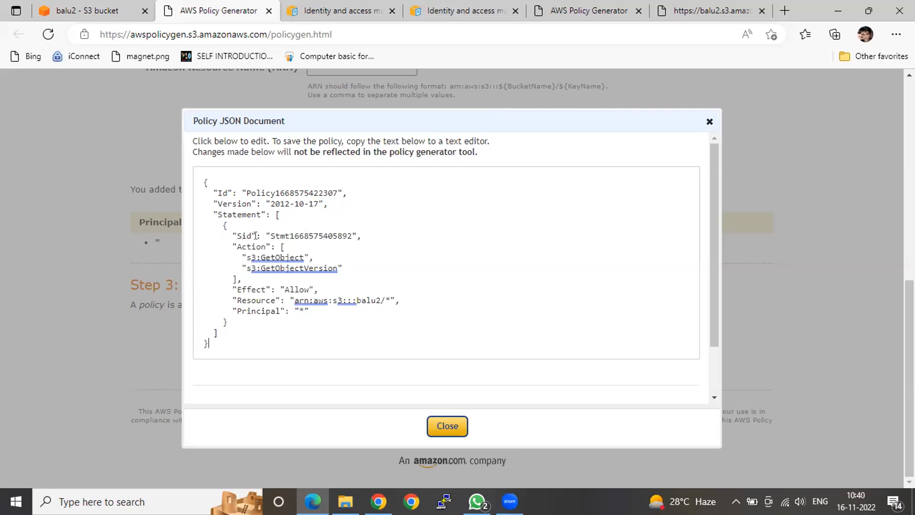
double_click(304, 233)
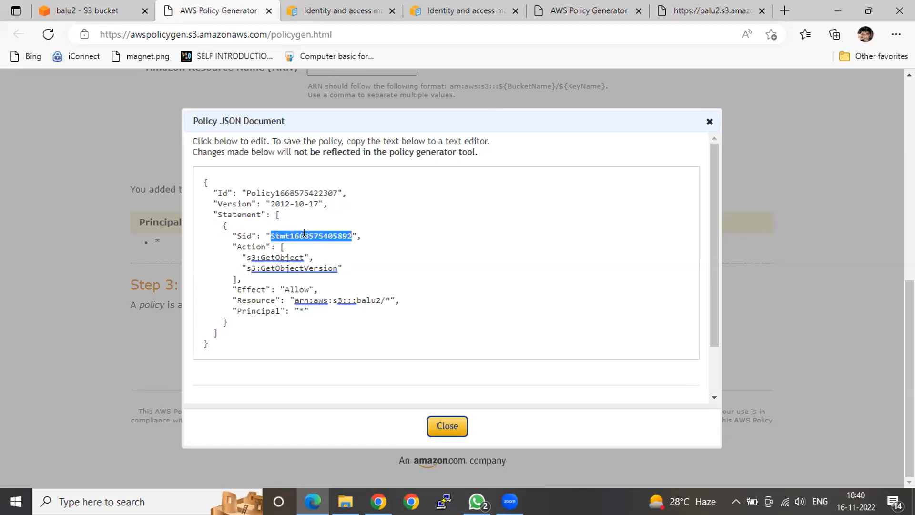
double_click(244, 245)
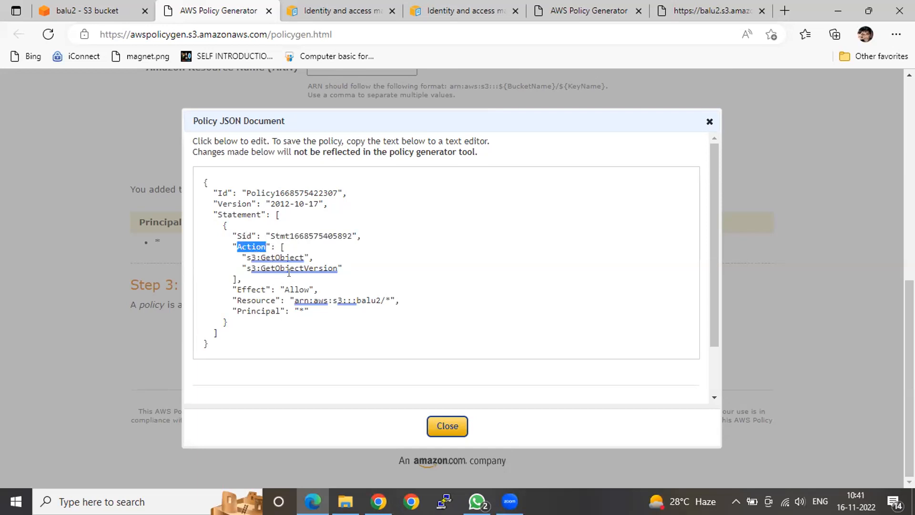
double_click(241, 284)
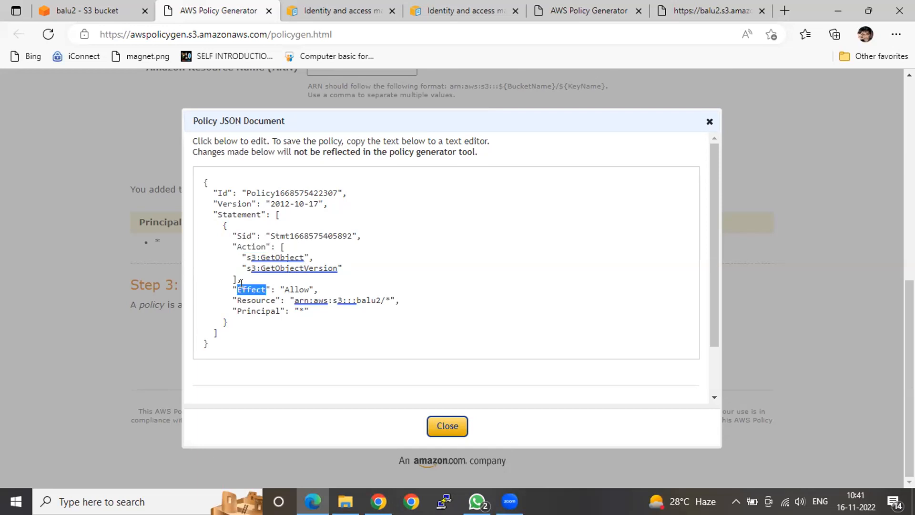
double_click(288, 278)
double_click(247, 299)
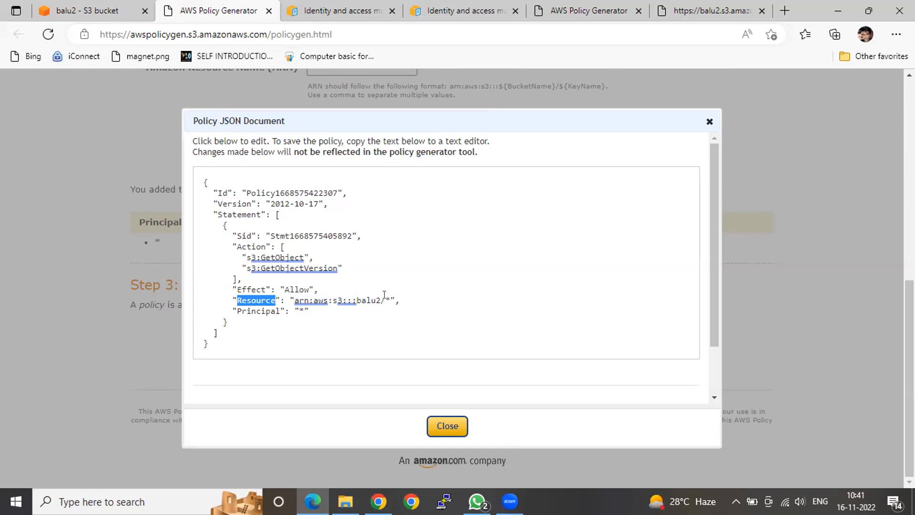
Copy the entire generated policy JSON and replace the text of the balu2 bucket policy with it
drag(242, 339, 161, 164)
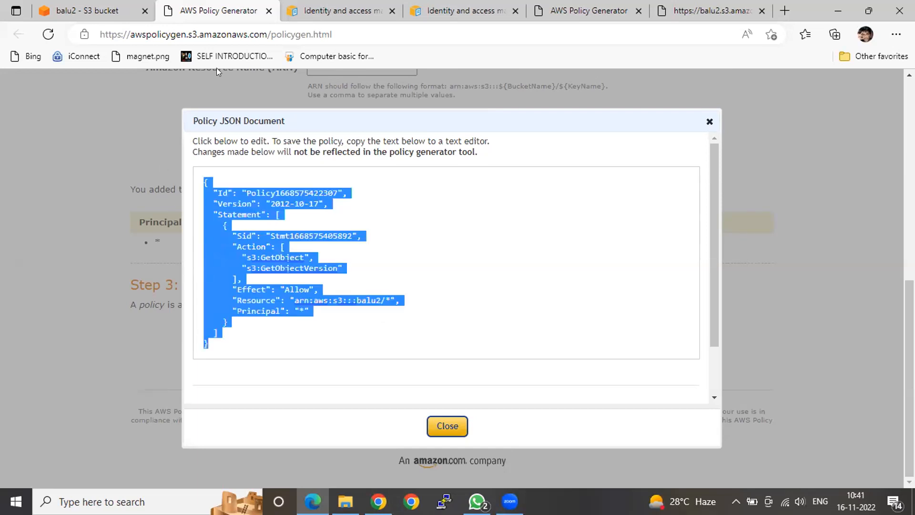
click(103, 11)
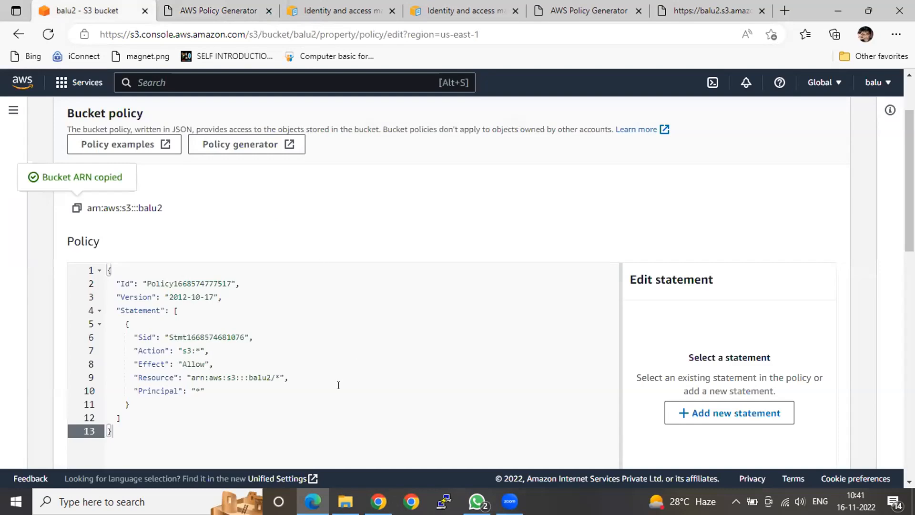
click(332, 406)
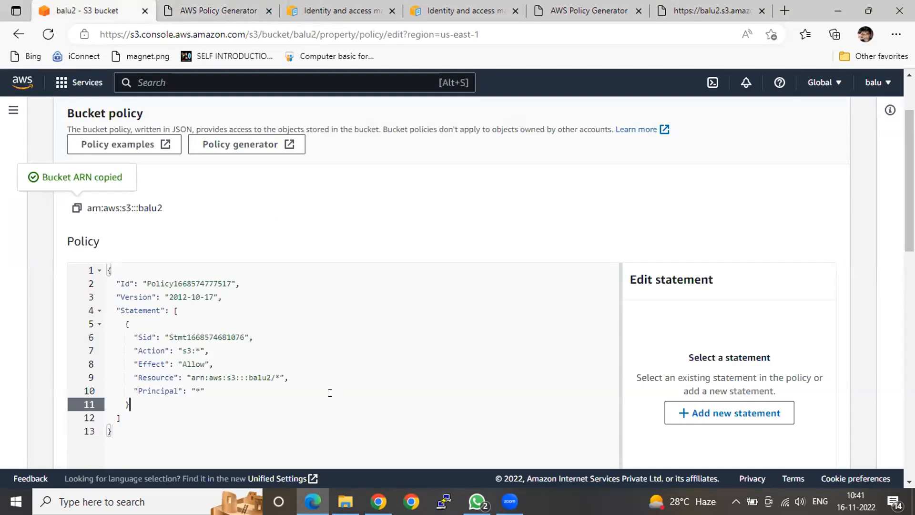
key(ctrl+a)
key(ctrl+v)
Try to save the changed balu2 bucket policy
scroll(330, 391, down, 3)
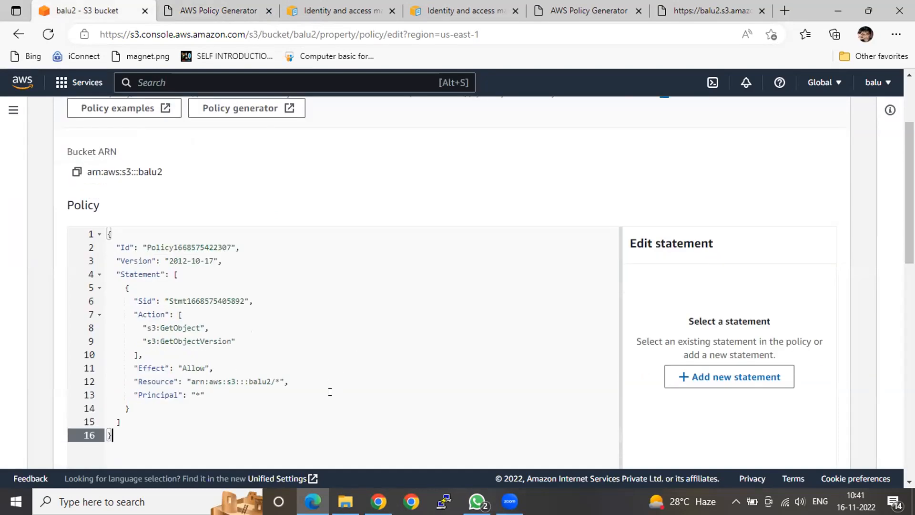
scroll(317, 379, down, 5)
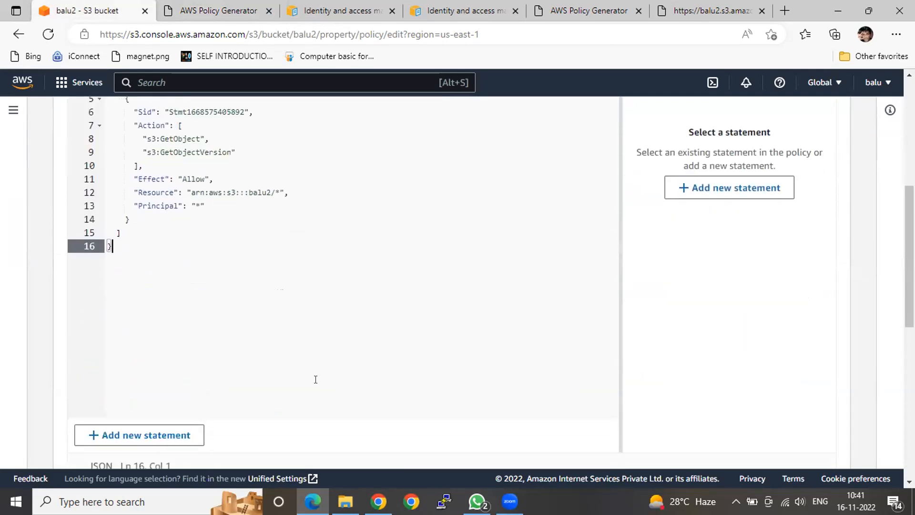
scroll(314, 382, down, 5)
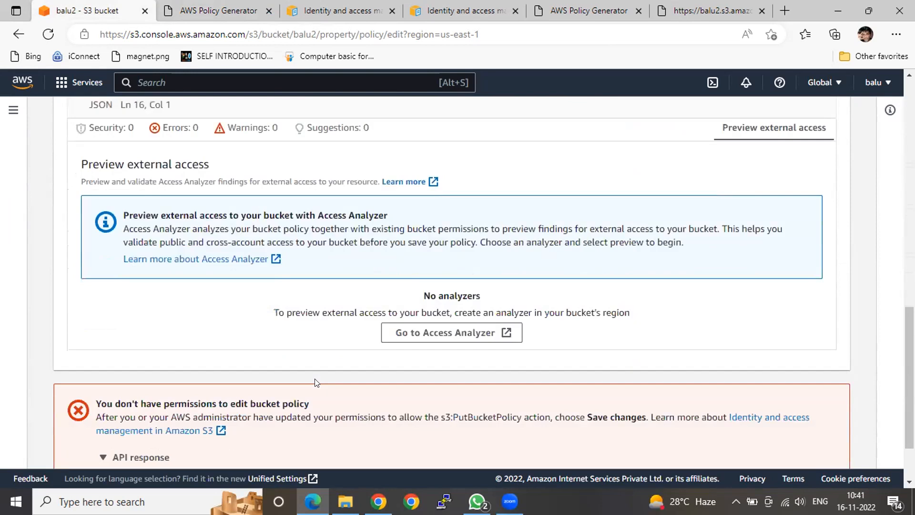
scroll(314, 381, down, 2)
click(816, 445)
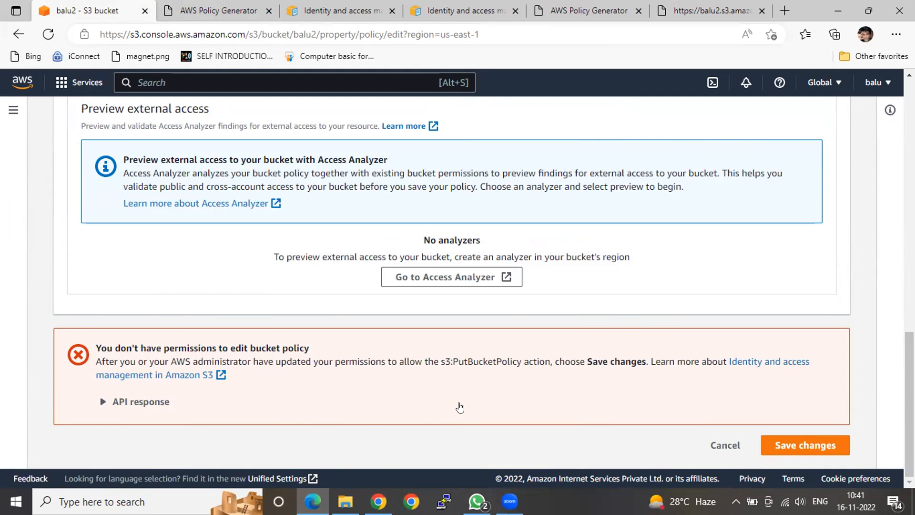
Leave the policy editor, return to the balu2 bucket and view its public access permissions
scroll(457, 410, up, 5)
scroll(372, 304, up, 5)
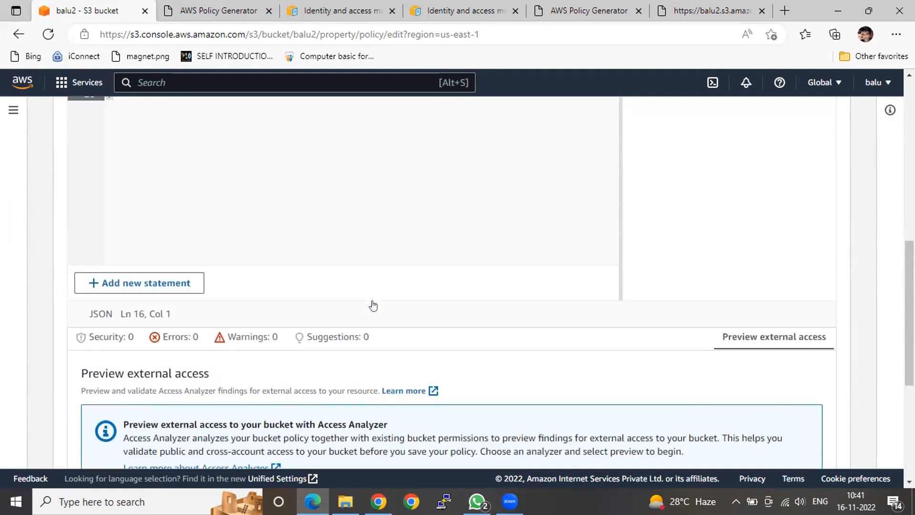
scroll(373, 297, up, 6)
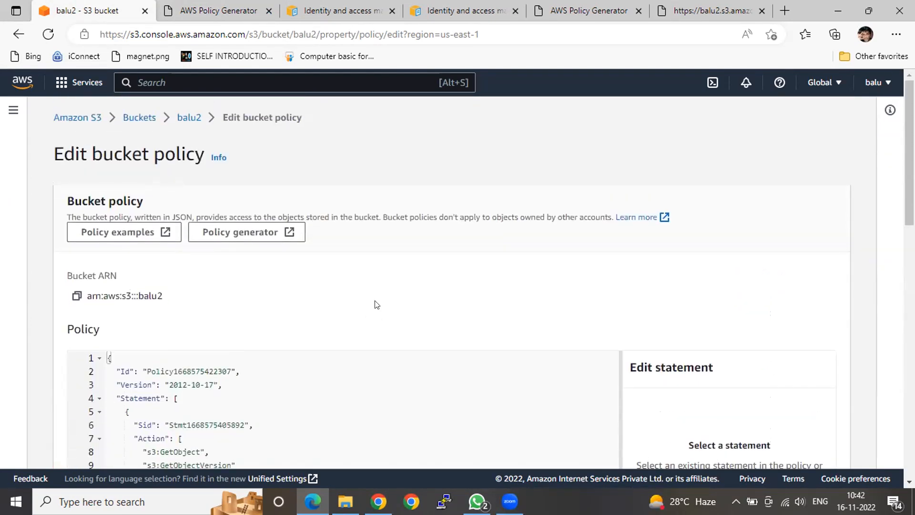
click(189, 117)
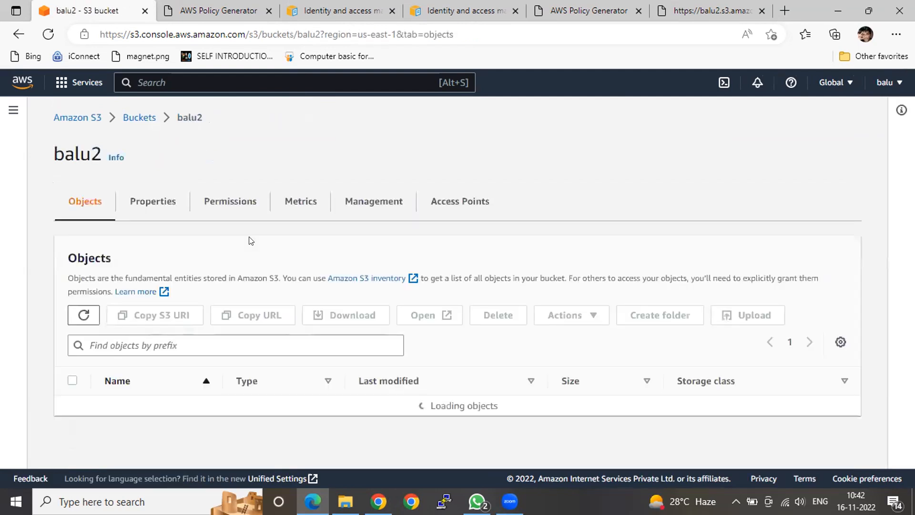
click(232, 200)
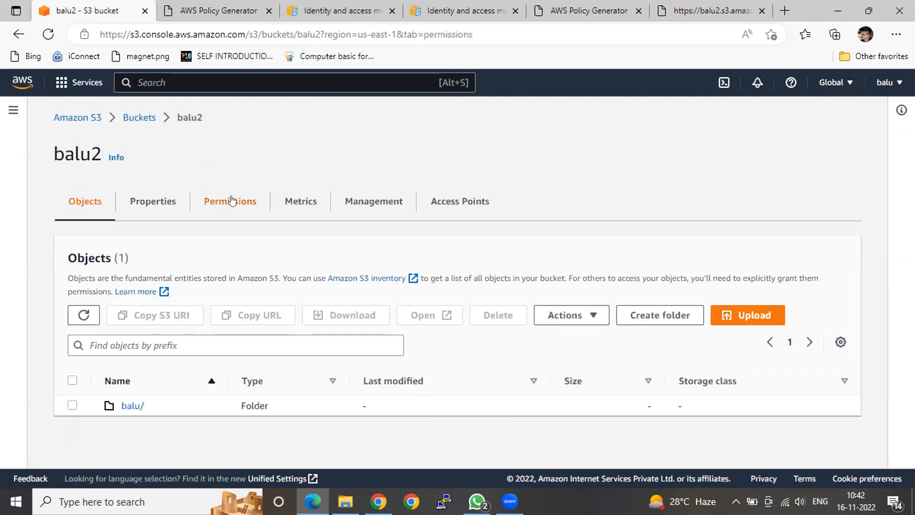
scroll(235, 197, down, 2)
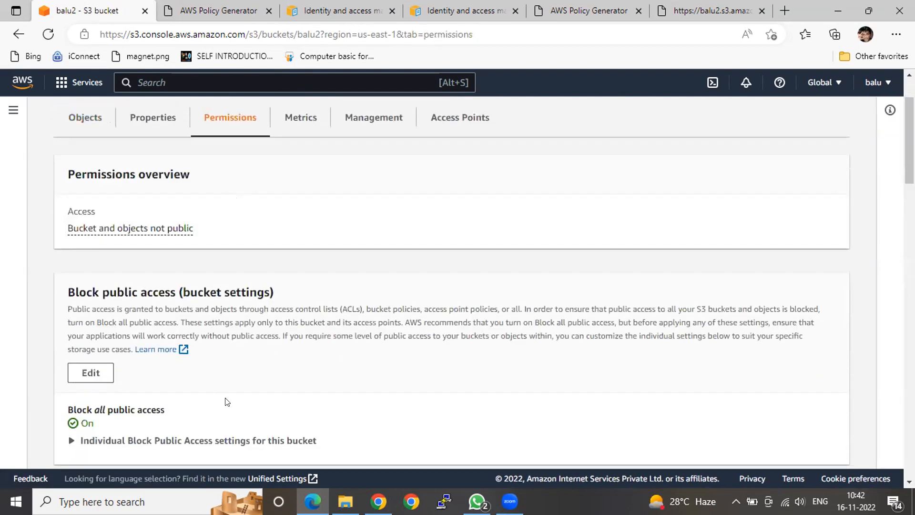
scroll(222, 400, down, 1)
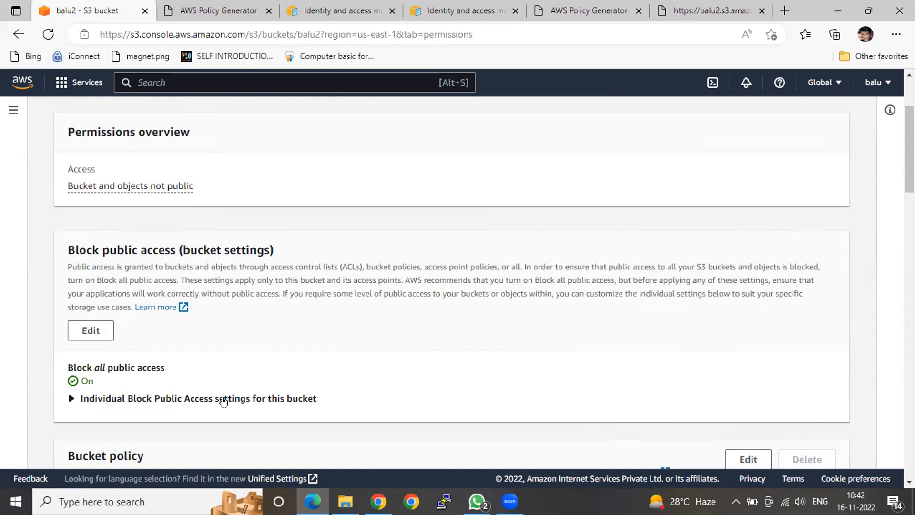
Turn off Block all public access for the balu2 bucket, save, and enter "confirm" to approve the change
click(93, 330)
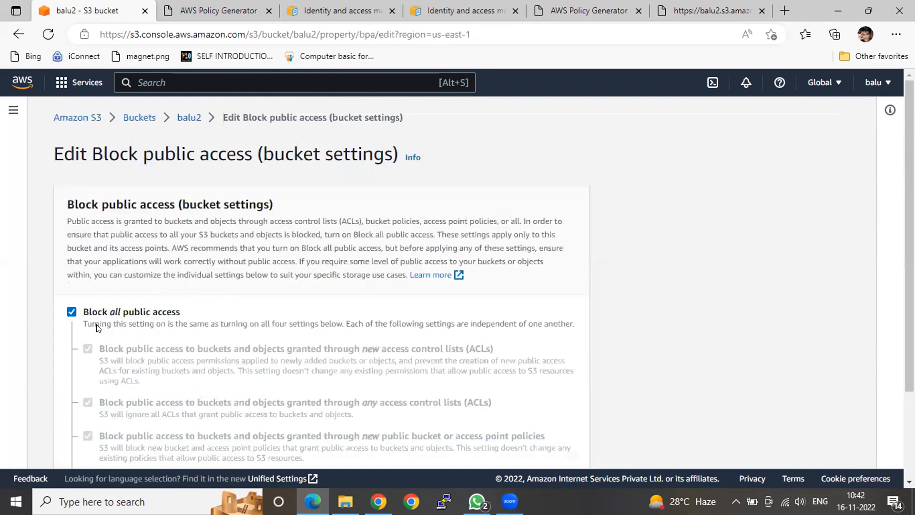
click(76, 312)
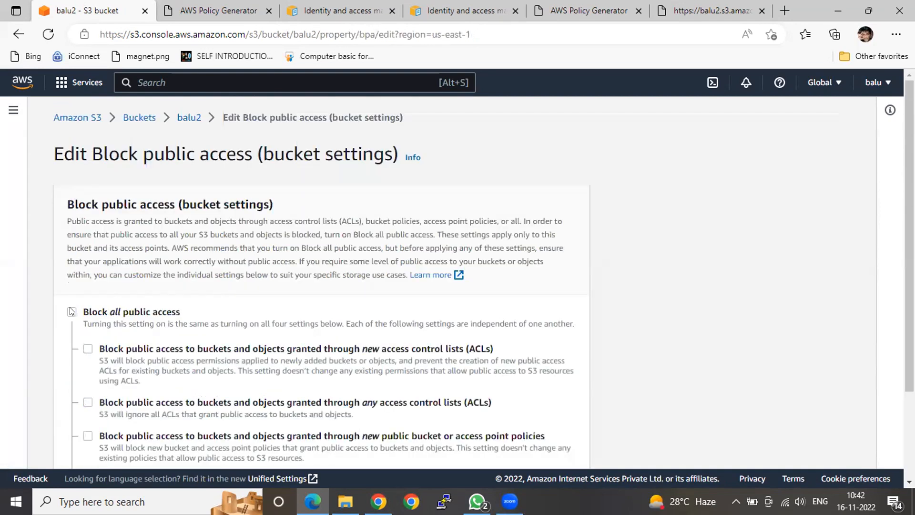
click(76, 312)
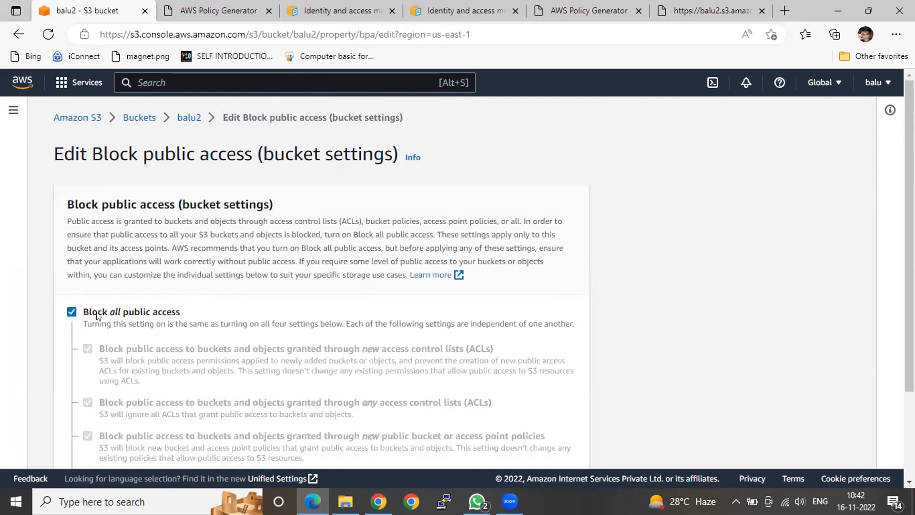
click(72, 313)
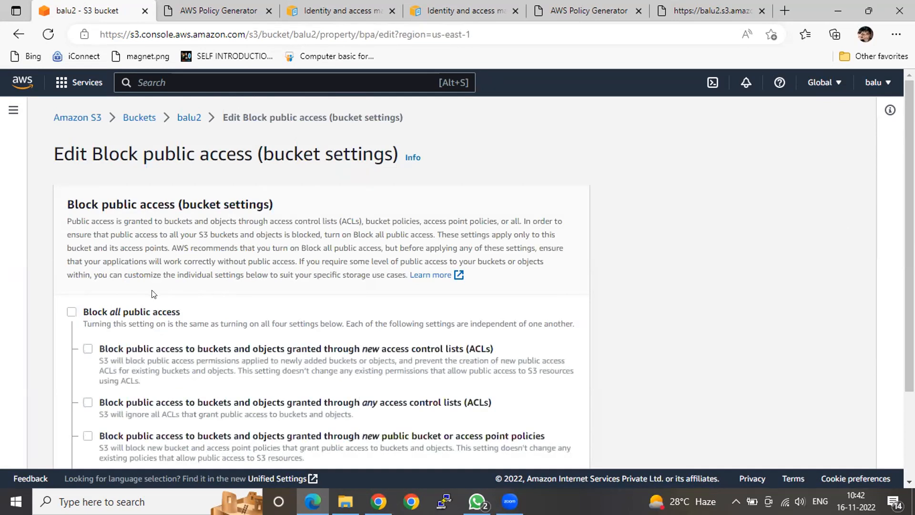
scroll(159, 293, down, 3)
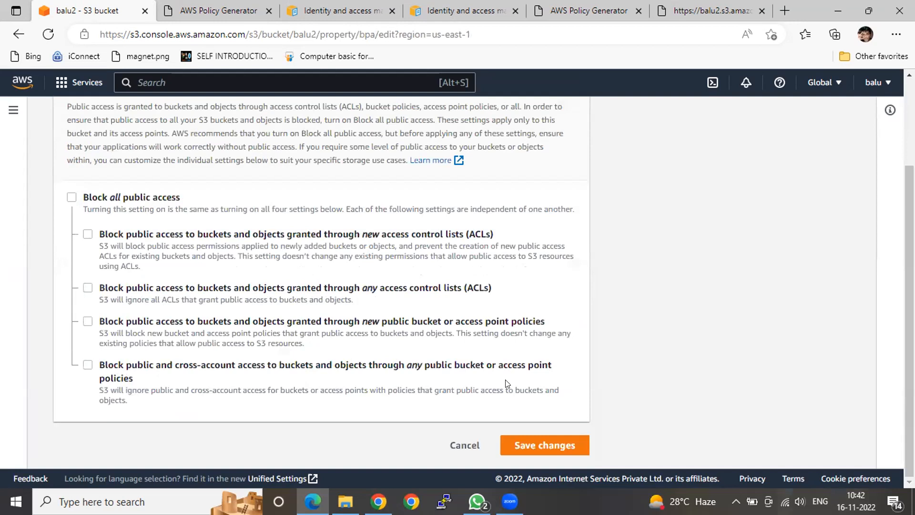
click(525, 444)
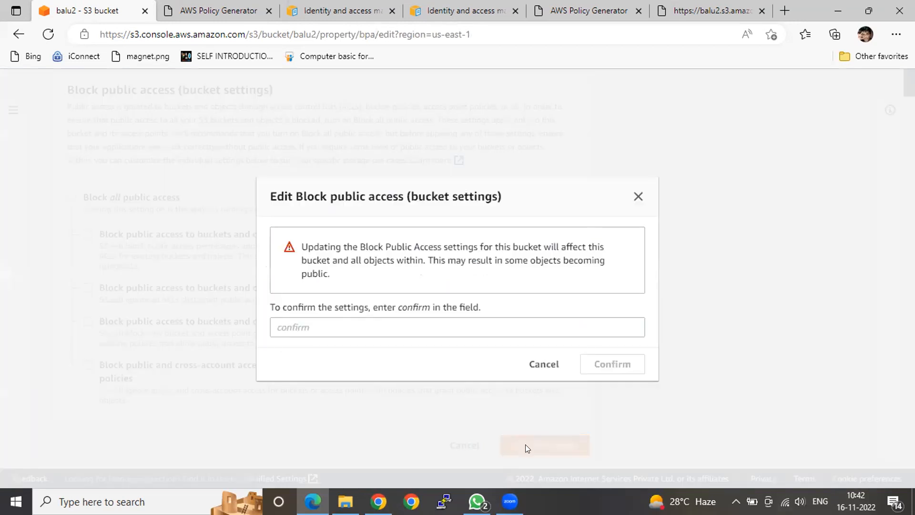
click(369, 321)
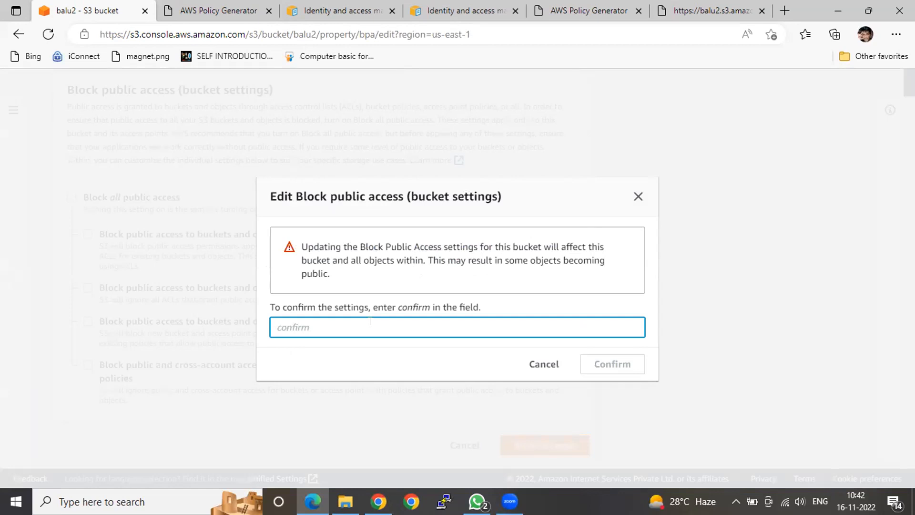
text(confirm)
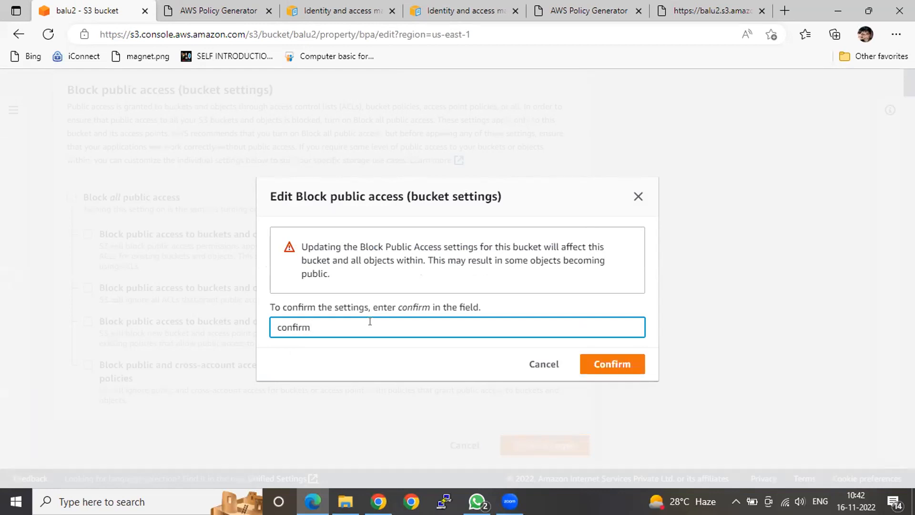
click(607, 363)
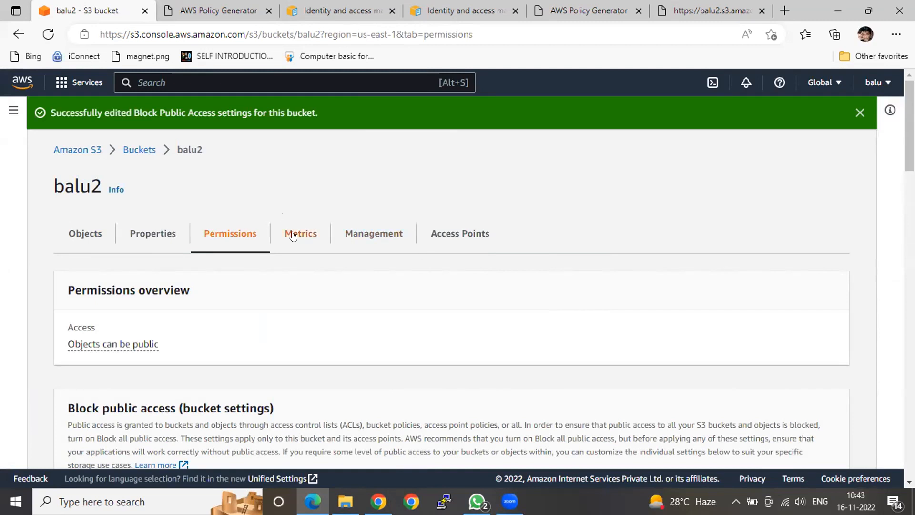
Open the balu2 bucket policy for editing and paste in the generated policy allowing s3:GetObject and s3:GetObjectVersion on arn:aws:s3:::balu2/*
scroll(293, 235, down, 1)
scroll(293, 233, down, 6)
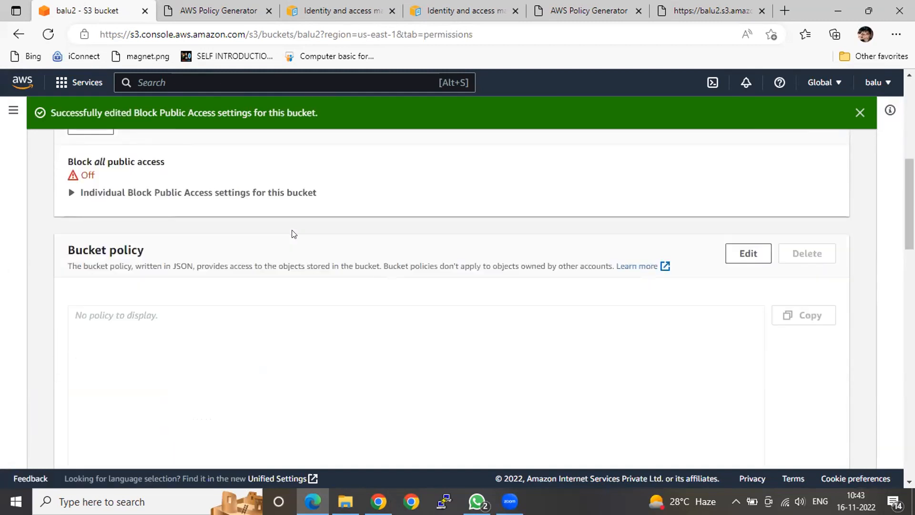
scroll(295, 232, down, 1)
scroll(292, 229, down, 2)
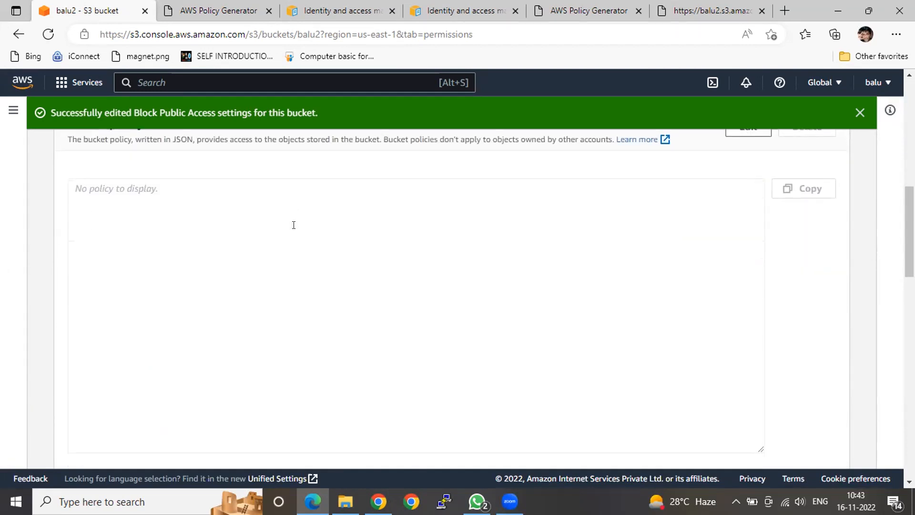
scroll(292, 224, up, 1)
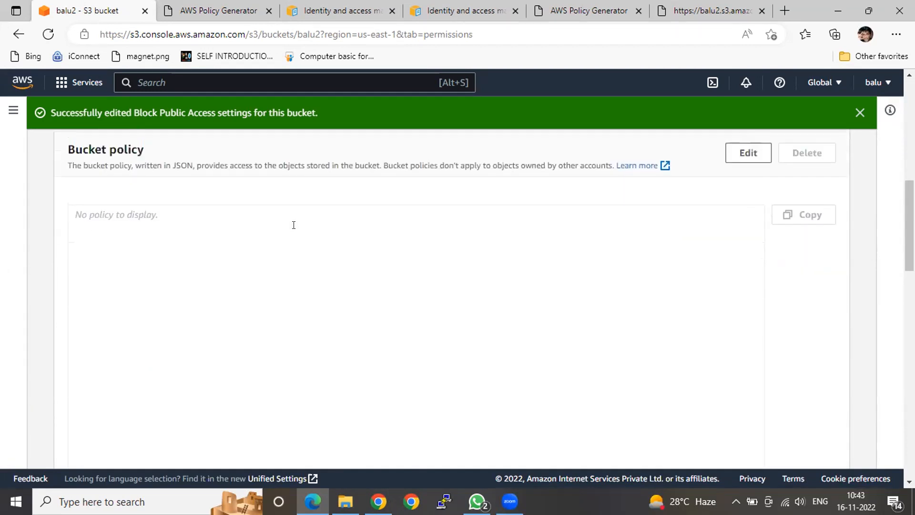
click(748, 155)
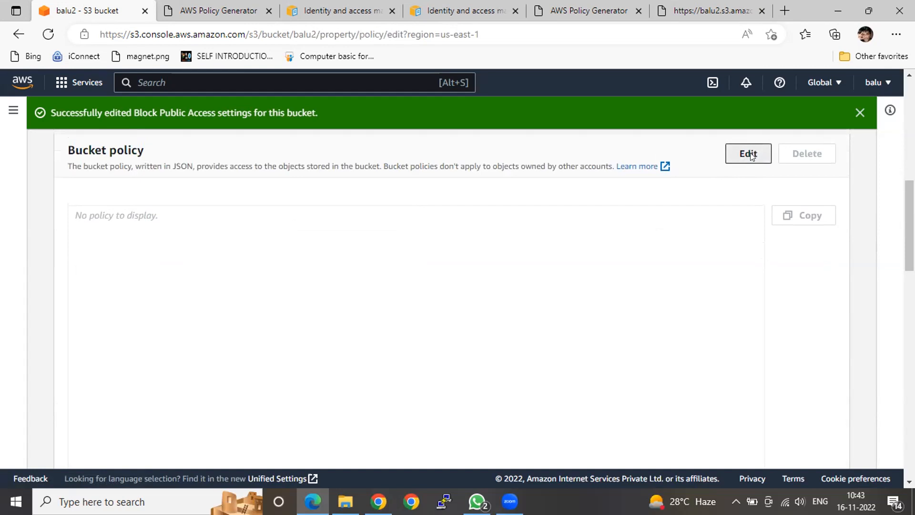
scroll(295, 200, down, 2)
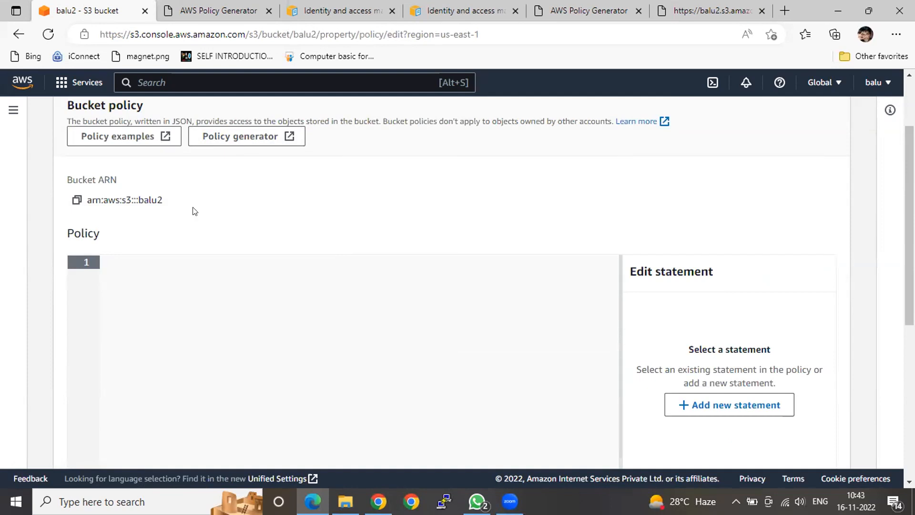
key(ctrl+v)
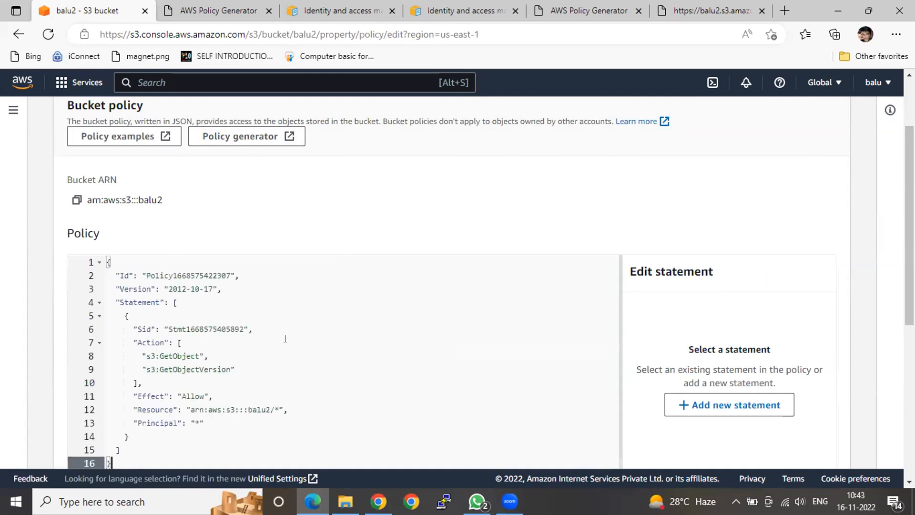
Save the generated policy pasted into the balu2 bucket policy editor
scroll(316, 353, down, 2)
scroll(542, 340, down, 2)
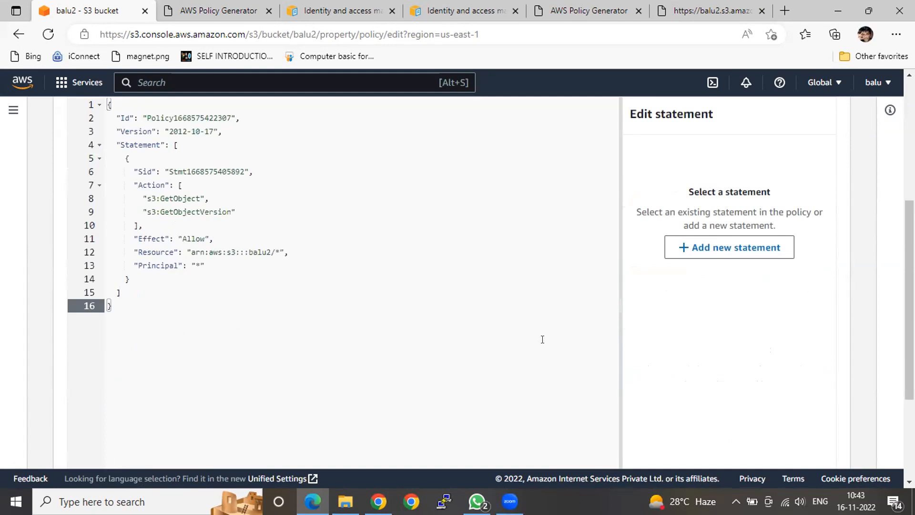
scroll(542, 336, down, 3)
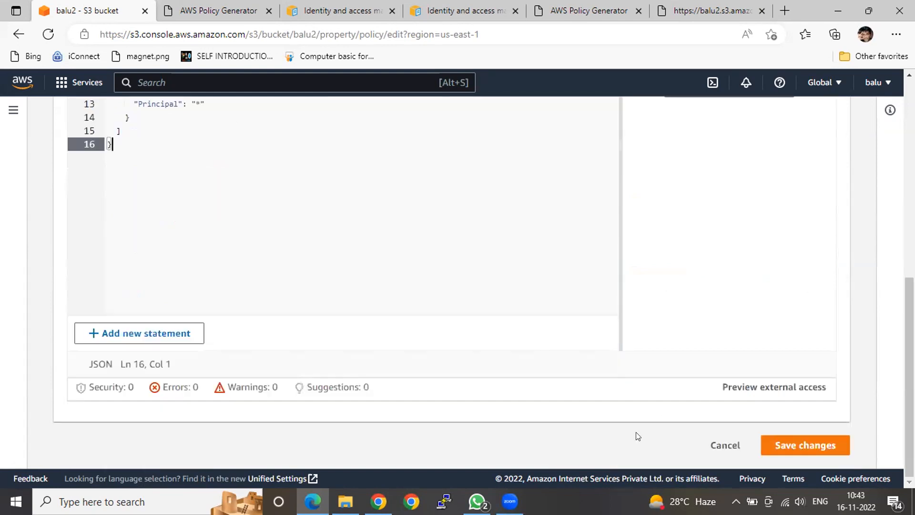
click(794, 444)
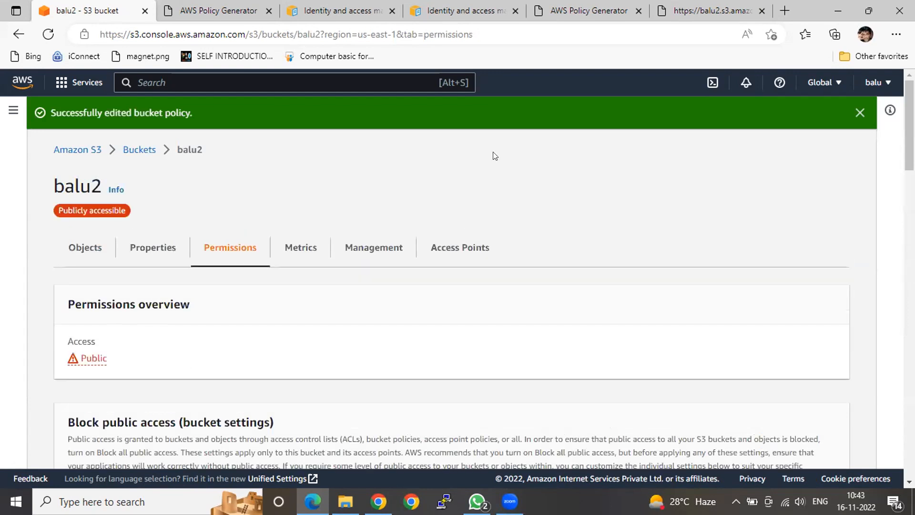
Reload the object URL of the resume PDF in balu2 to test public access and look through the document
click(710, 11)
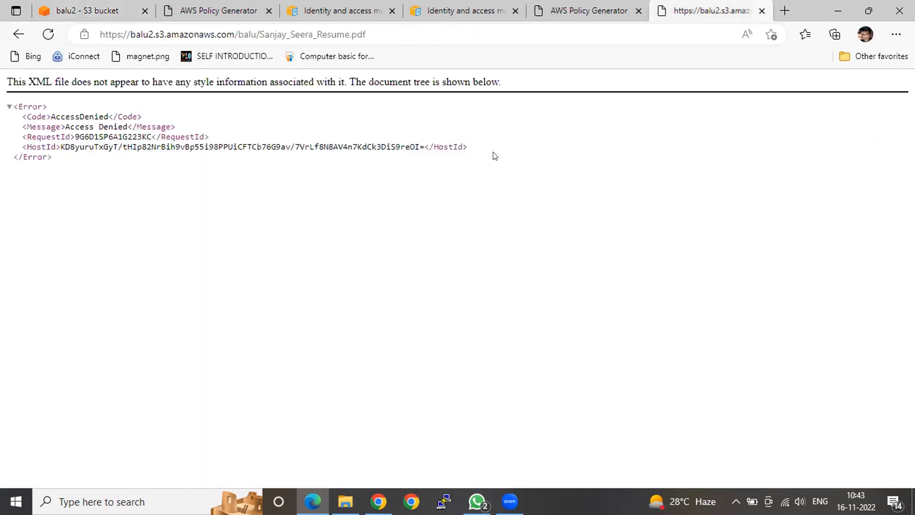
click(47, 34)
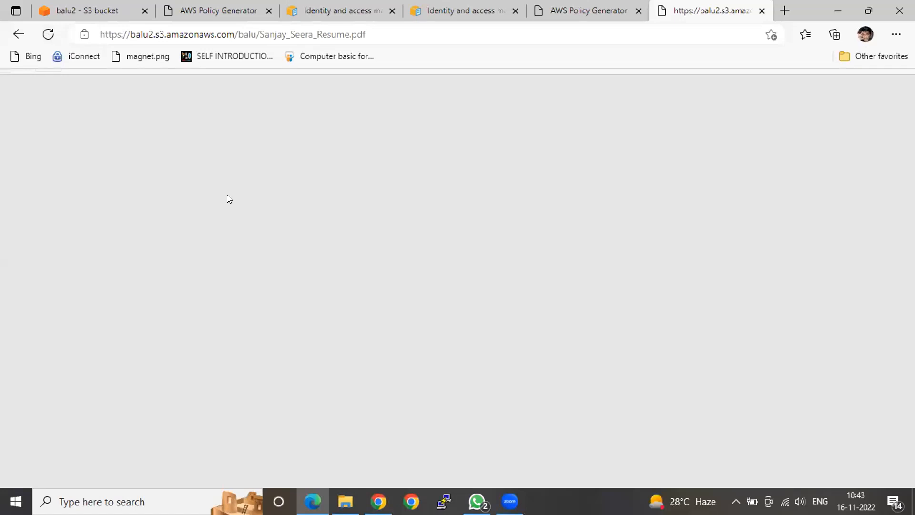
scroll(368, 298, down, 3)
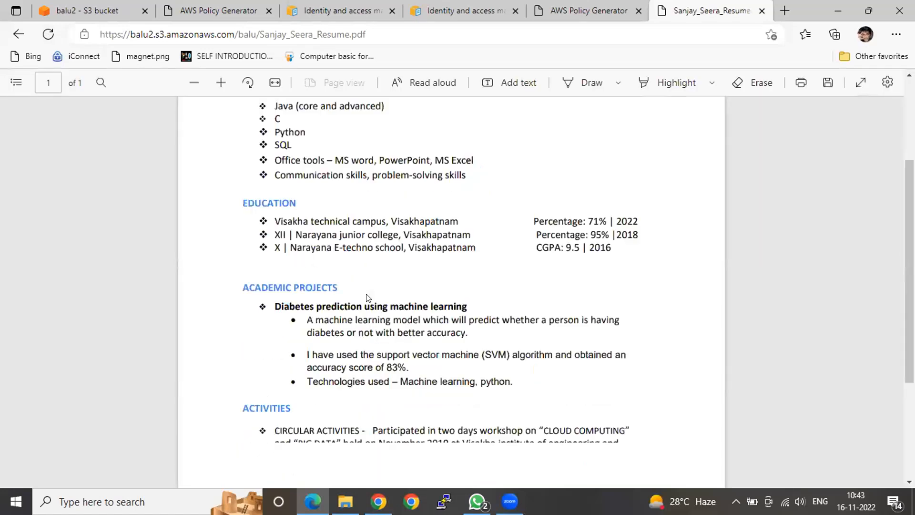
scroll(368, 298, down, 3)
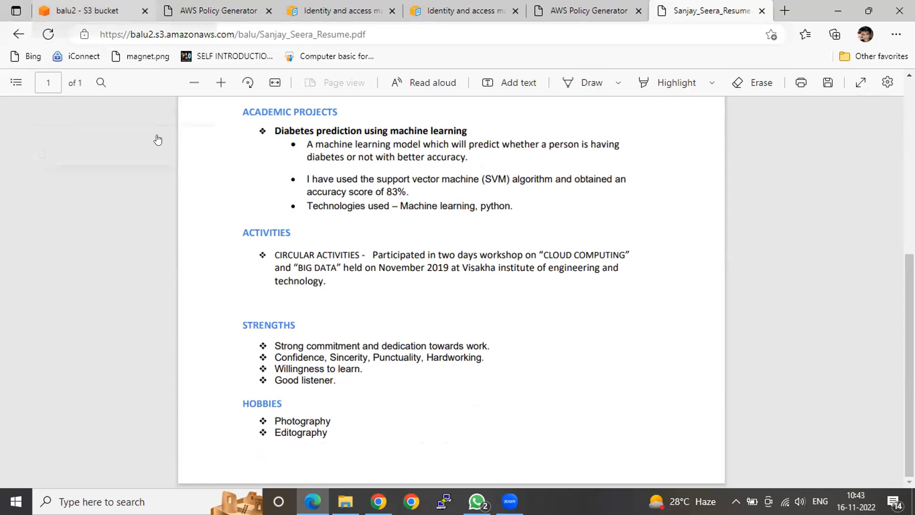
Return to the balu2 bucket, go into its balu/ folder and start an upload there
key(ctrl+Tab)
key(ctrl+Tab)
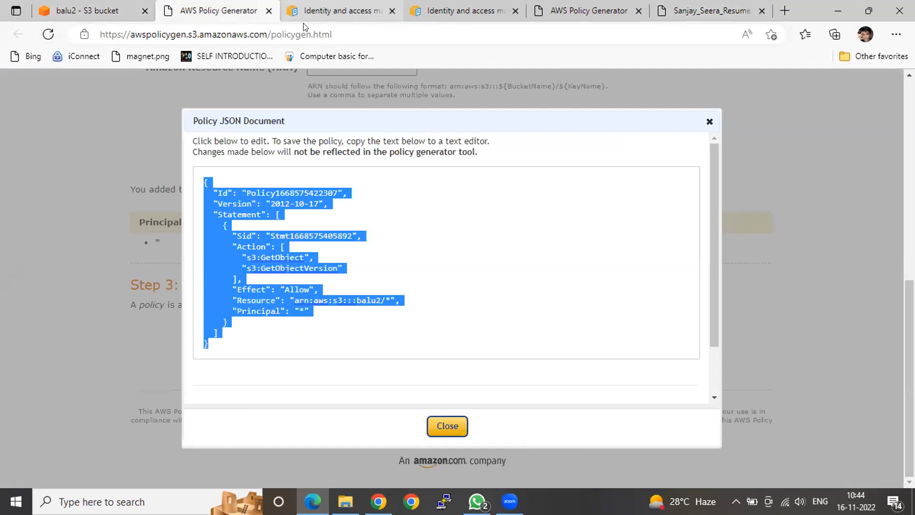
key(ctrl+Tab)
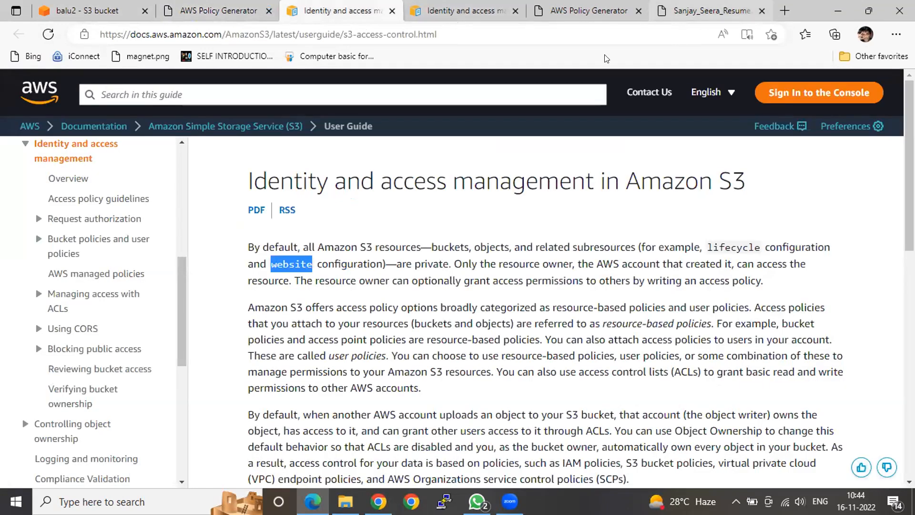
click(482, 18)
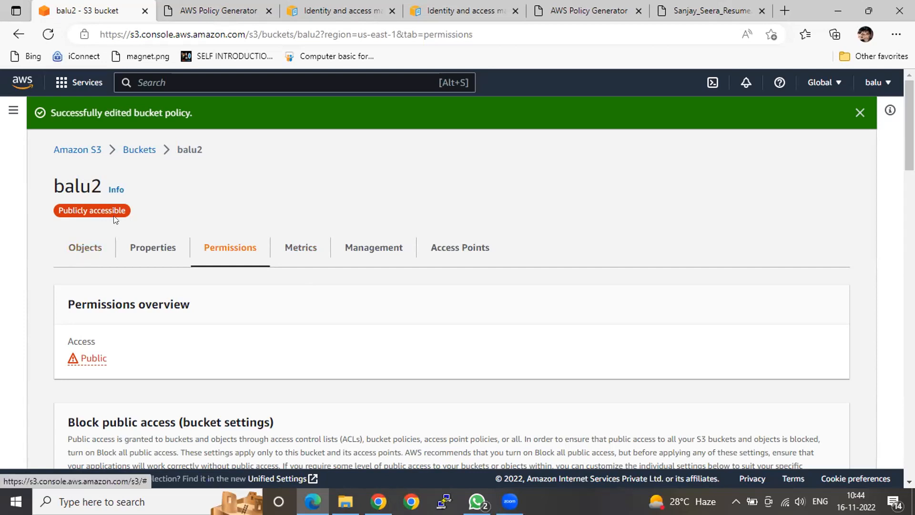
click(93, 245)
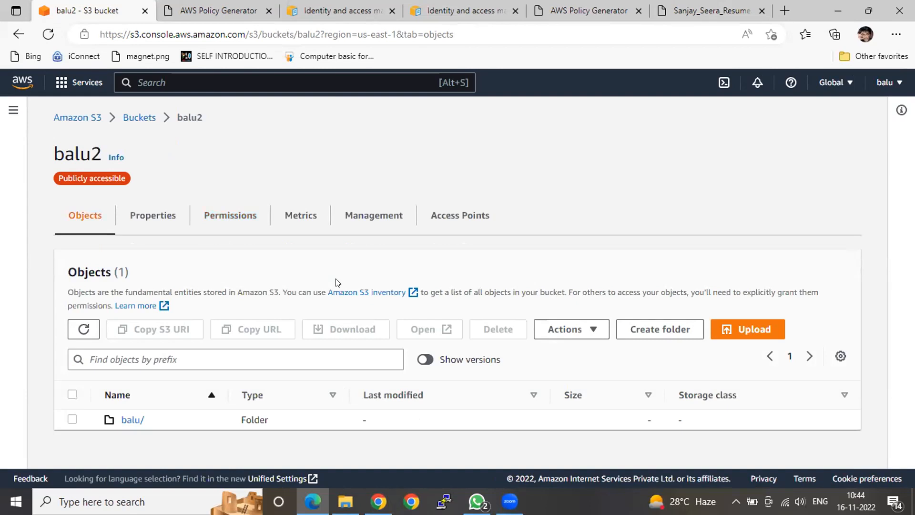
click(128, 418)
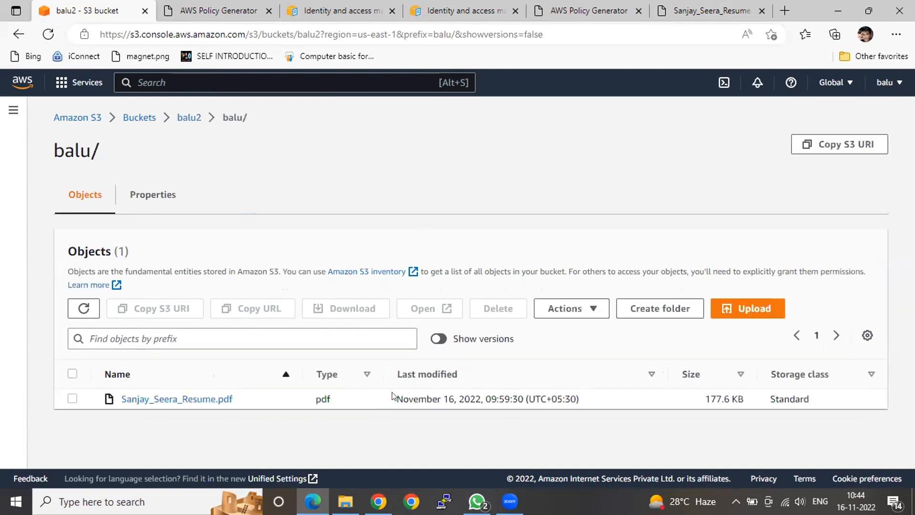
click(736, 311)
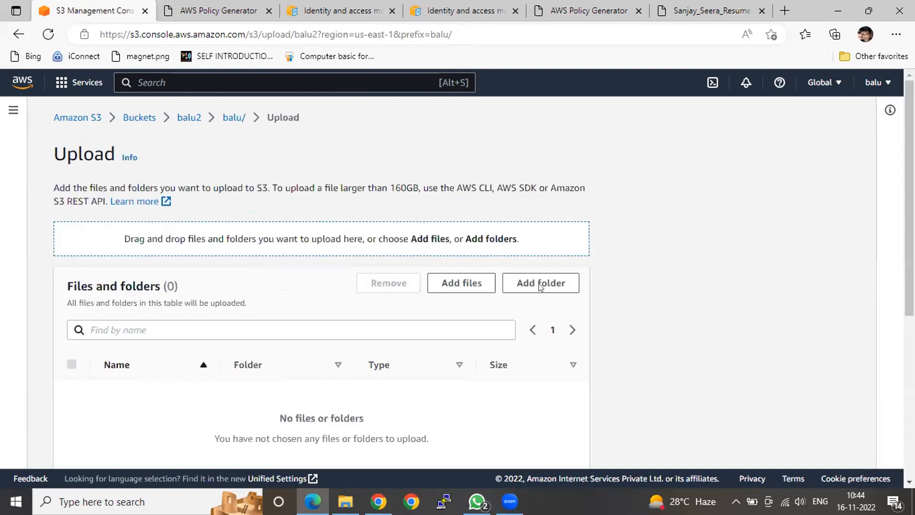
Browse the Desktop's balu folder for a file to add to the upload
click(471, 284)
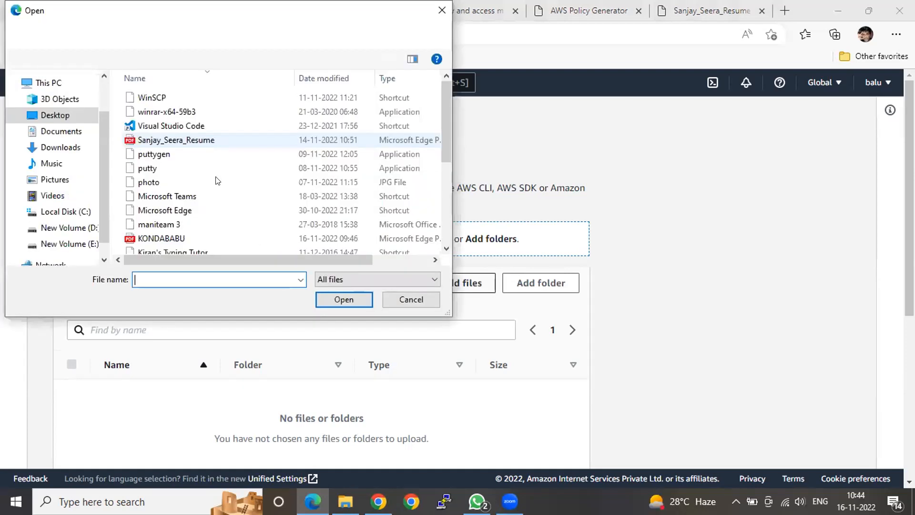
scroll(215, 177, down, 3)
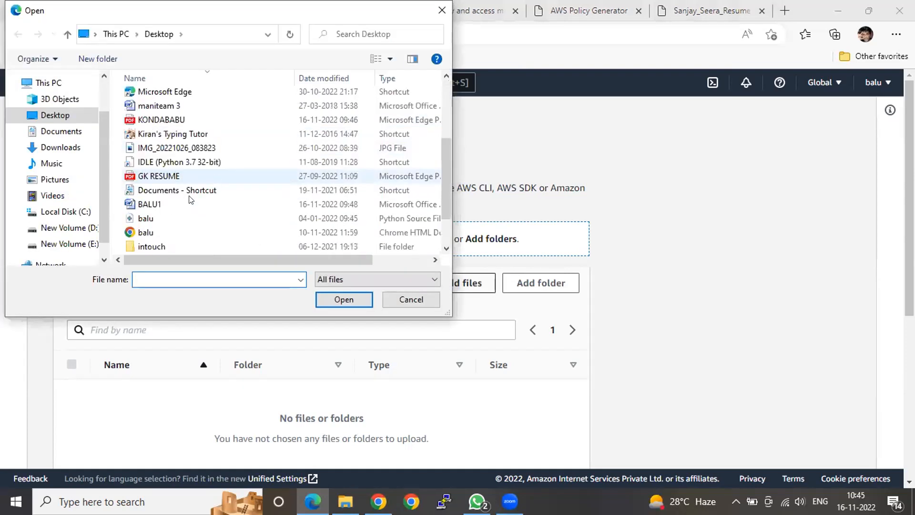
scroll(192, 200, down, 1)
scroll(195, 200, down, 1)
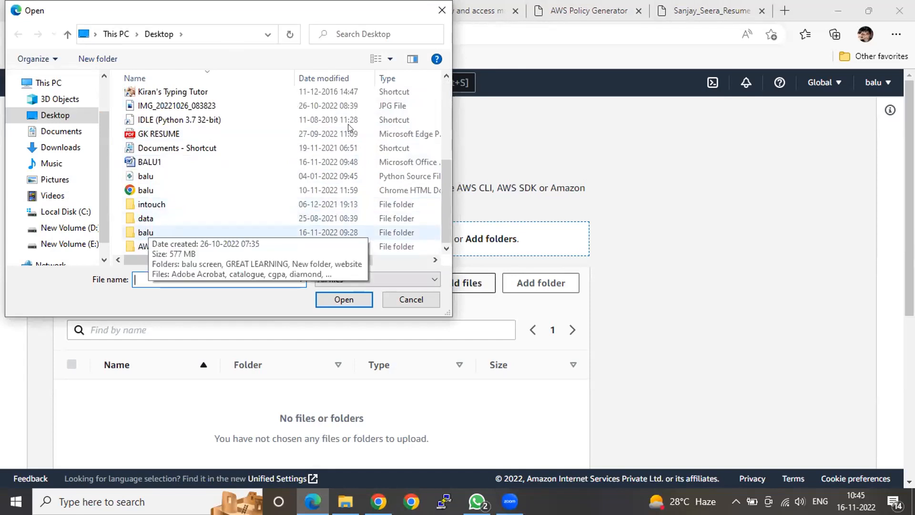
double_click(144, 232)
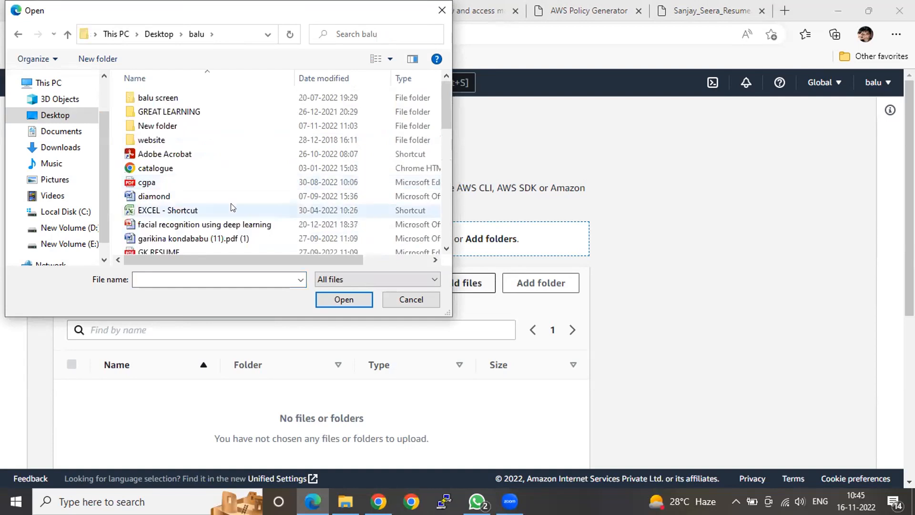
scroll(267, 179, down, 2)
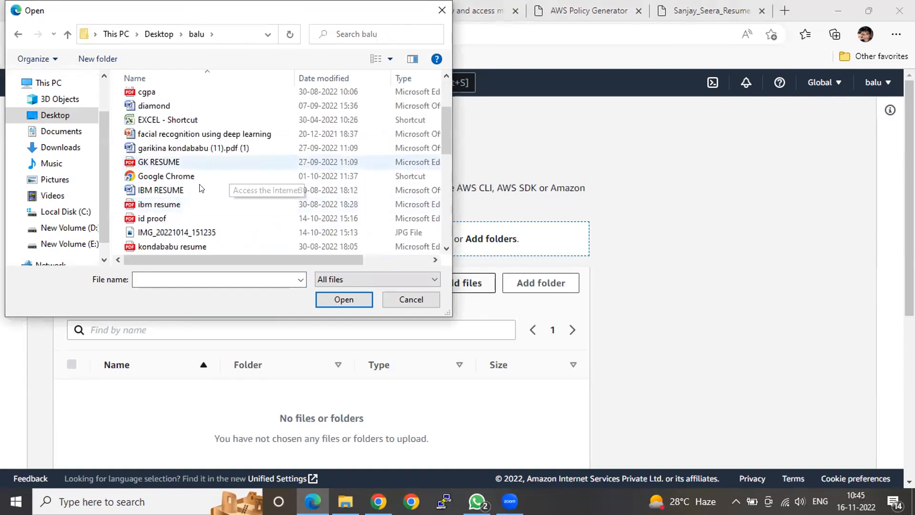
scroll(200, 189, down, 3)
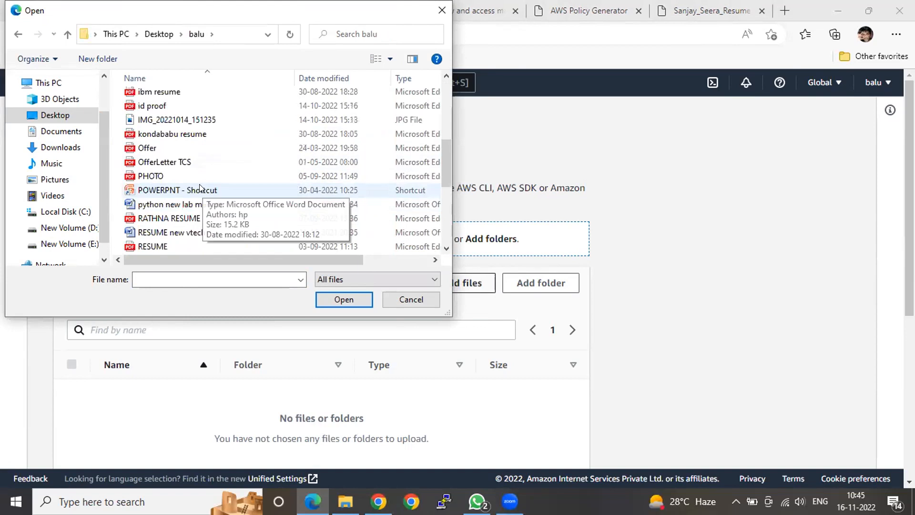
scroll(200, 189, down, 2)
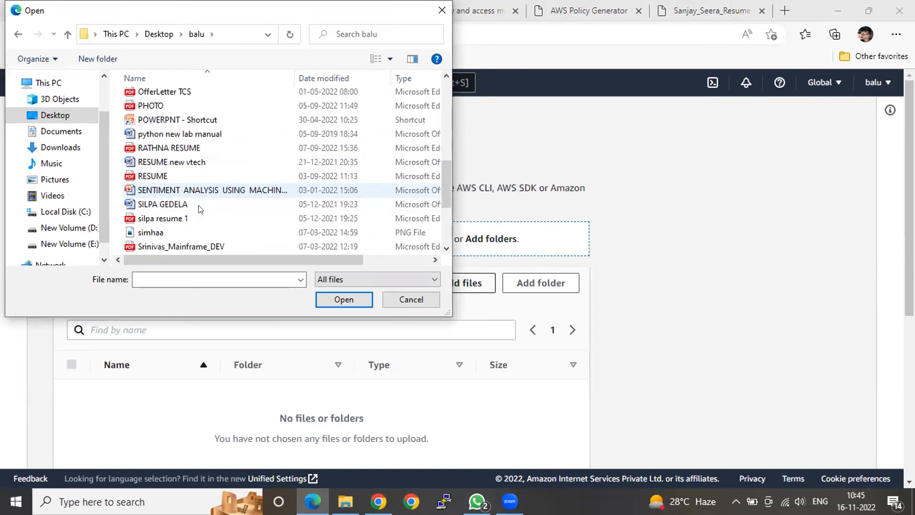
click(249, 189)
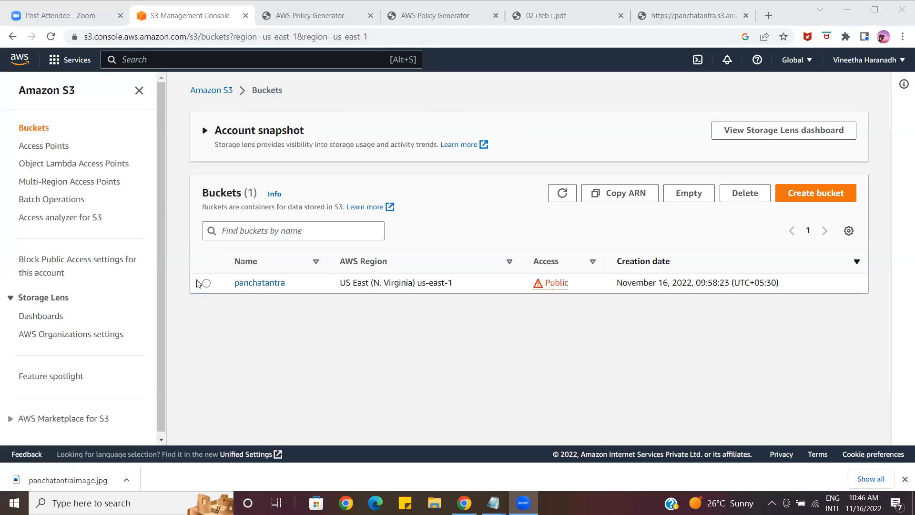
Open the panchatantra bucket, view the contents of its vishnusharma/ folder and return to the bucket's object list
click(253, 284)
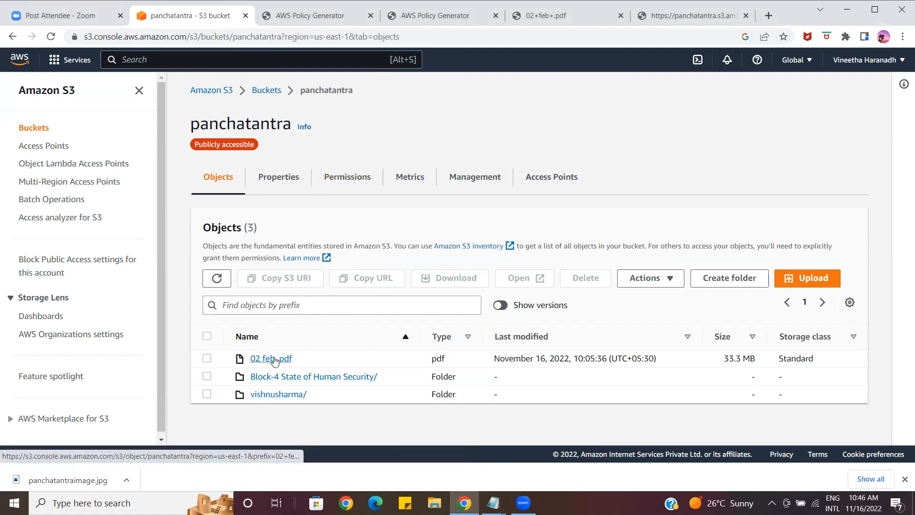
click(280, 395)
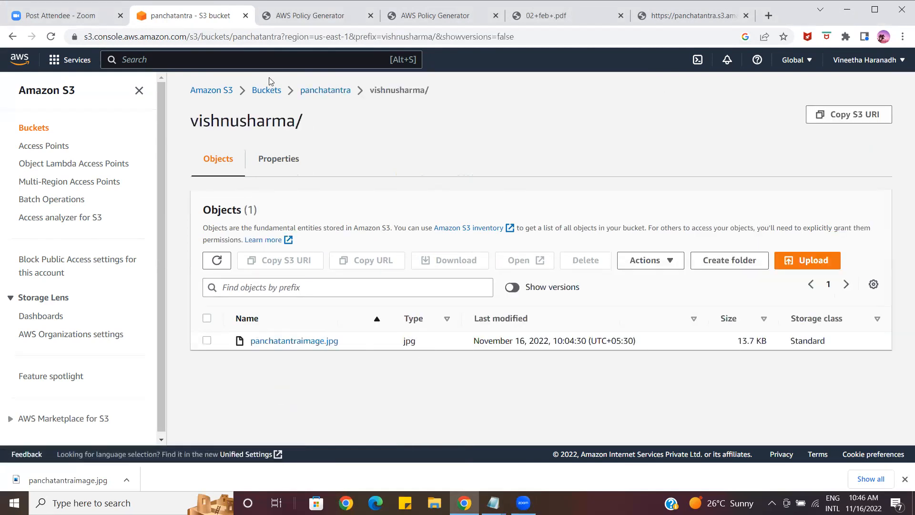
click(329, 93)
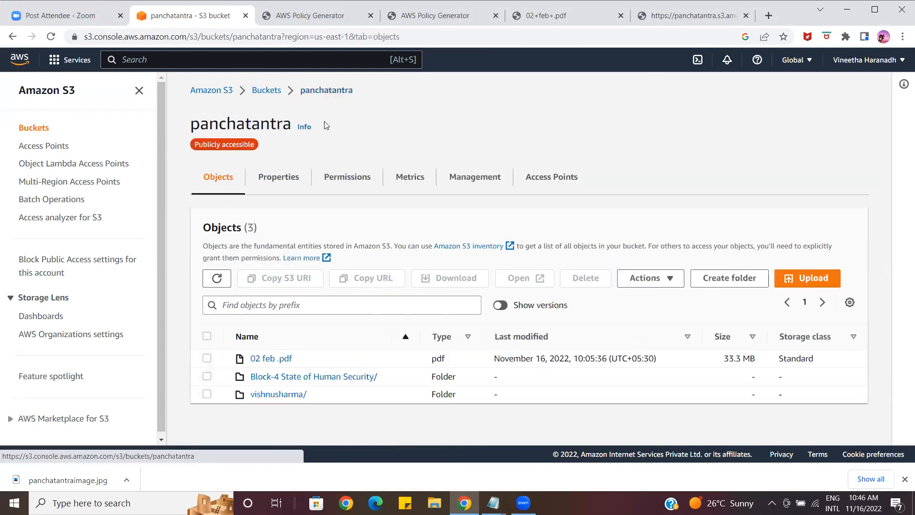
View the panchatantra bucket's permissions and examine the statements and resources in its bucket policy
click(328, 178)
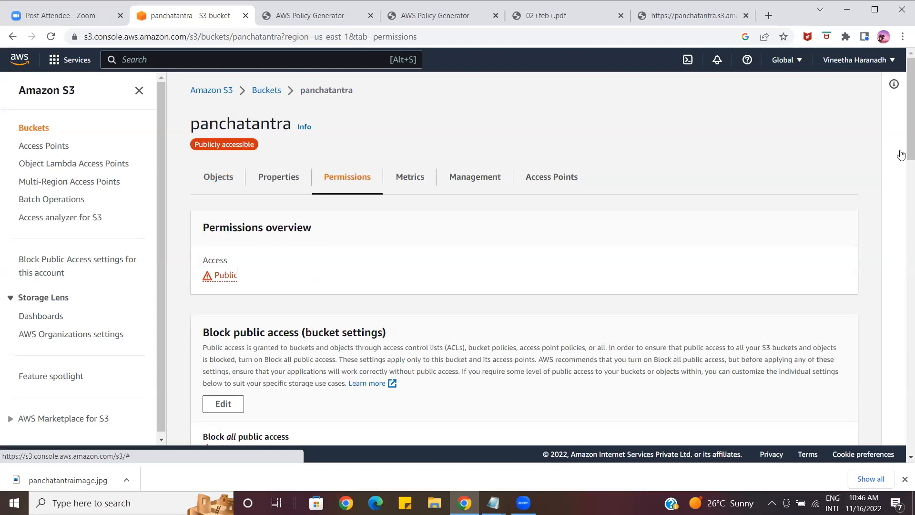
scroll(902, 158, down, 2)
scroll(901, 157, down, 3)
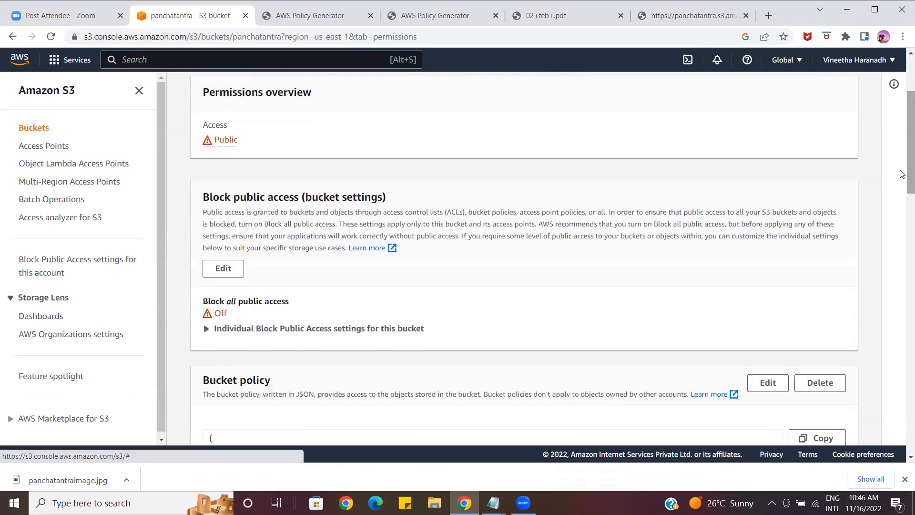
drag(901, 173, 901, 242)
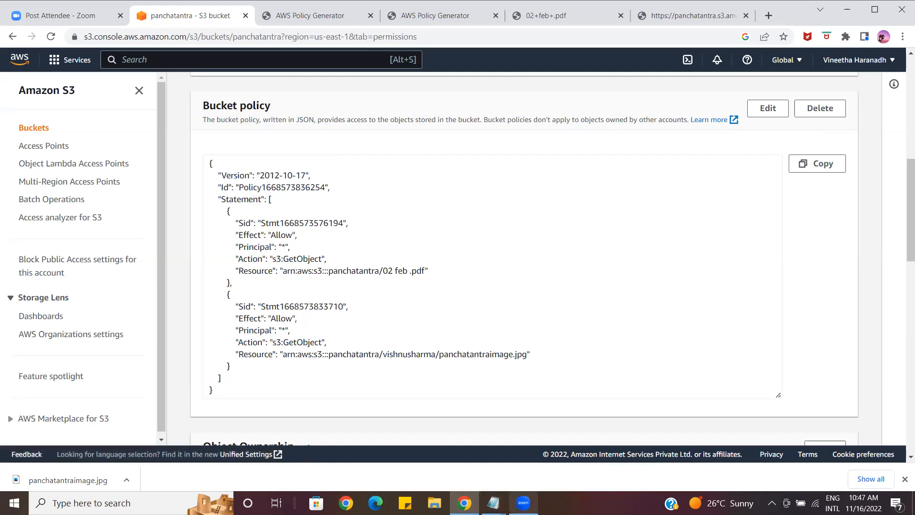
mouse_move(524, 502)
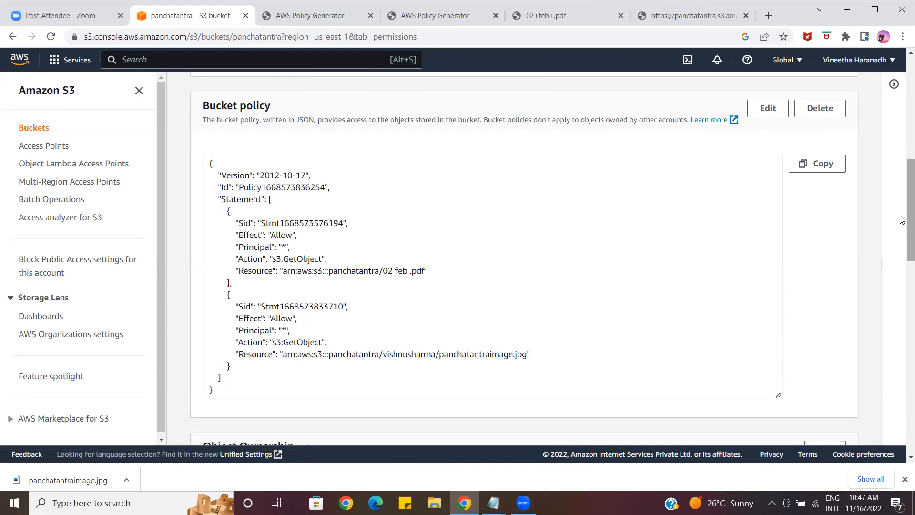
Edit the panchatantra bucket policy, setting the second statement's resource to arn:aws:s3:::panchatantra/vishnusharma/*
scroll(895, 200, up, 2)
click(765, 199)
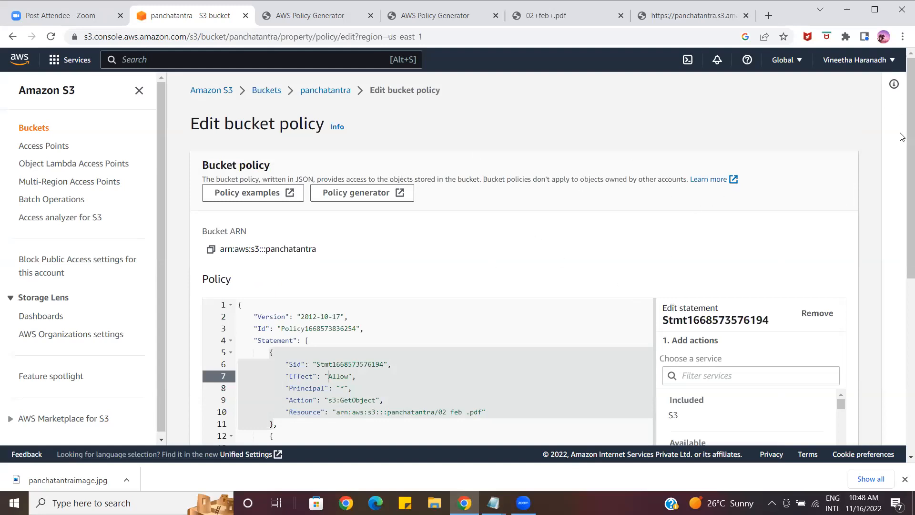
drag(902, 162, 902, 327)
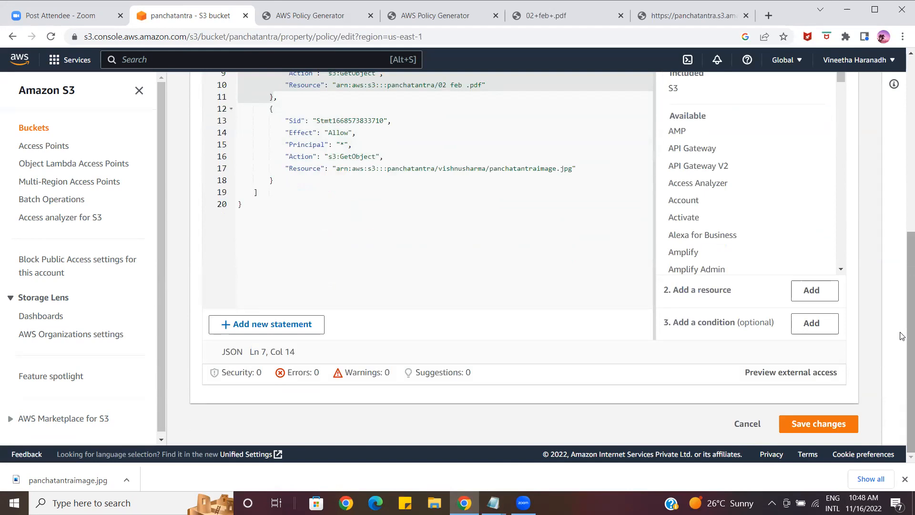
drag(902, 335, 902, 309)
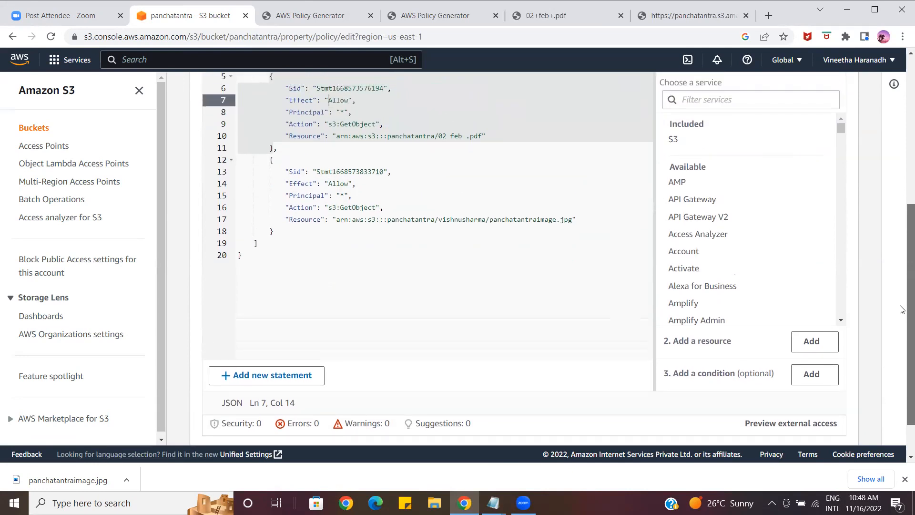
drag(902, 309, 902, 308)
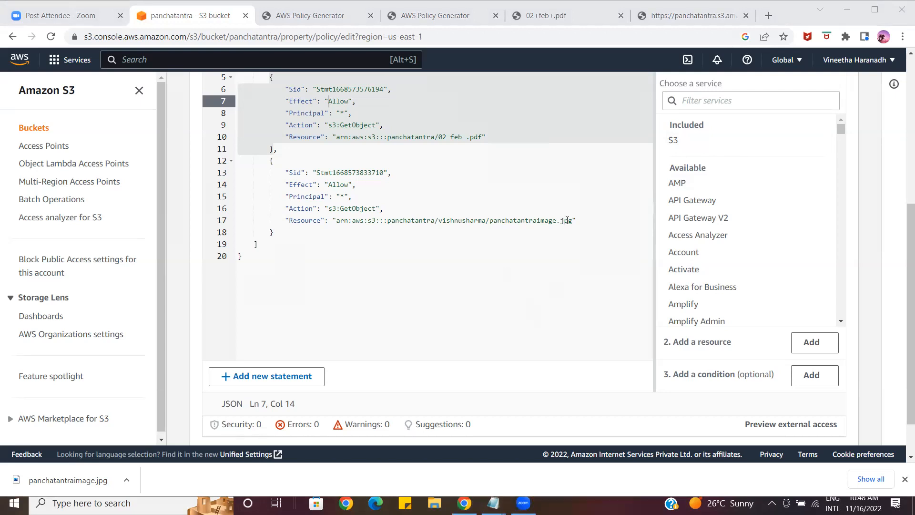
mouse_move(569, 219)
mouse_down()
mouse_move(487, 218)
mouse_move(497, 226)
mouse_up()
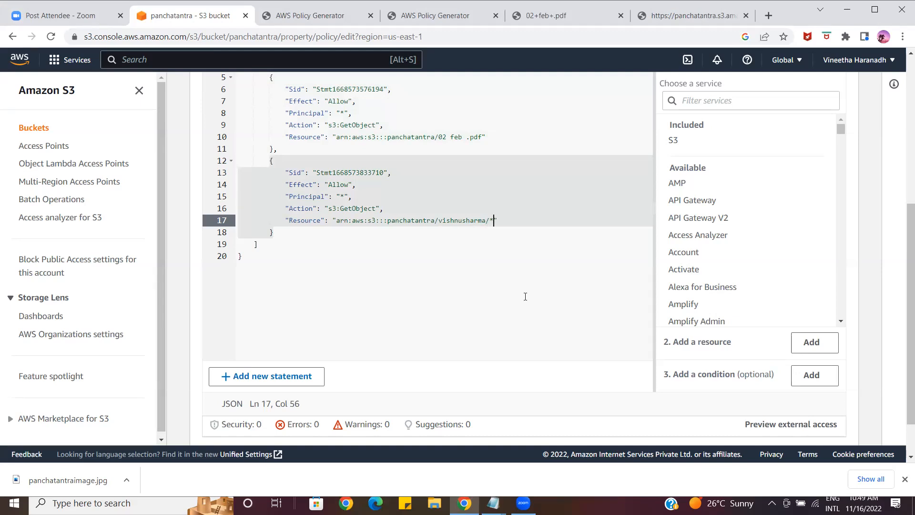
scroll(523, 298, up, 4)
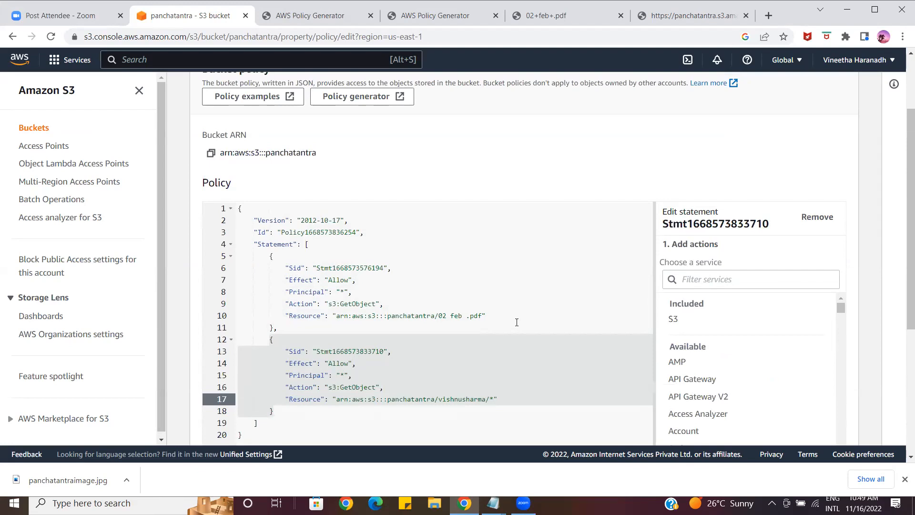
scroll(537, 296, down, 5)
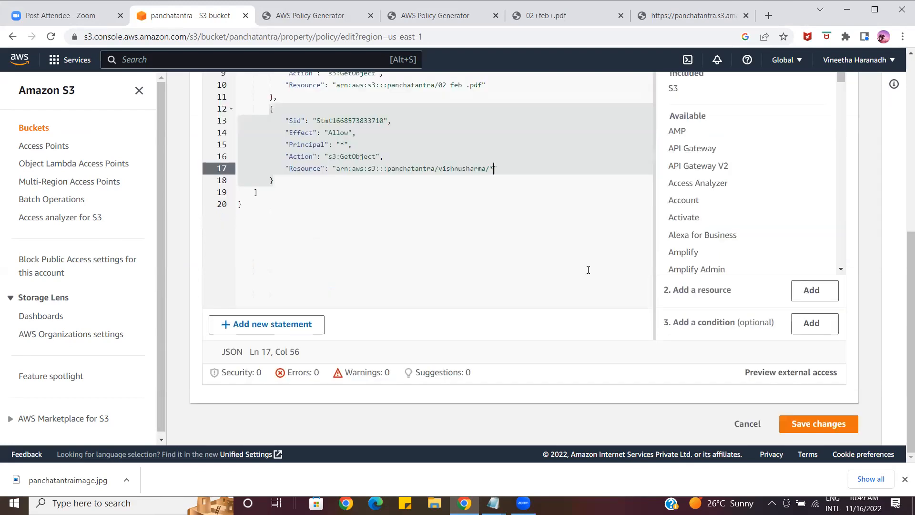
Save the edited panchatantra bucket policy and open the details of panchatantraimage.jpg in the vishnusharma/ folder
click(798, 428)
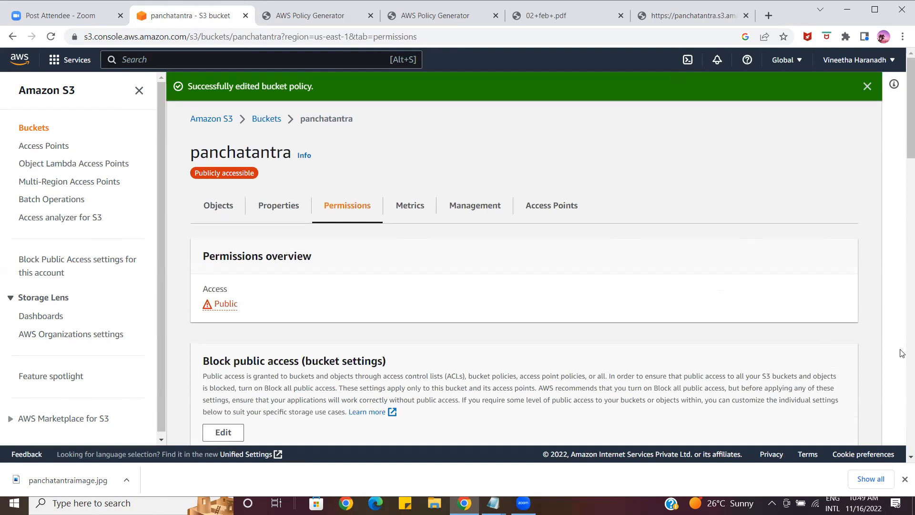
click(220, 205)
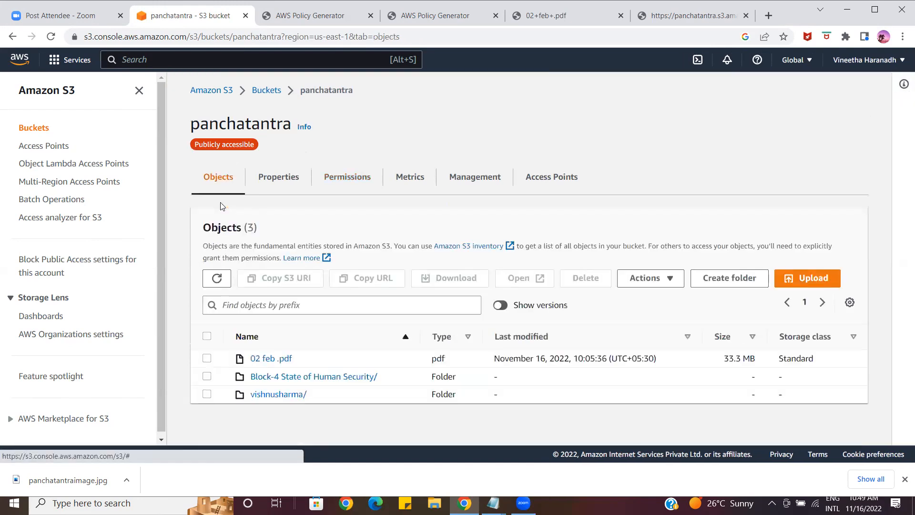
click(273, 395)
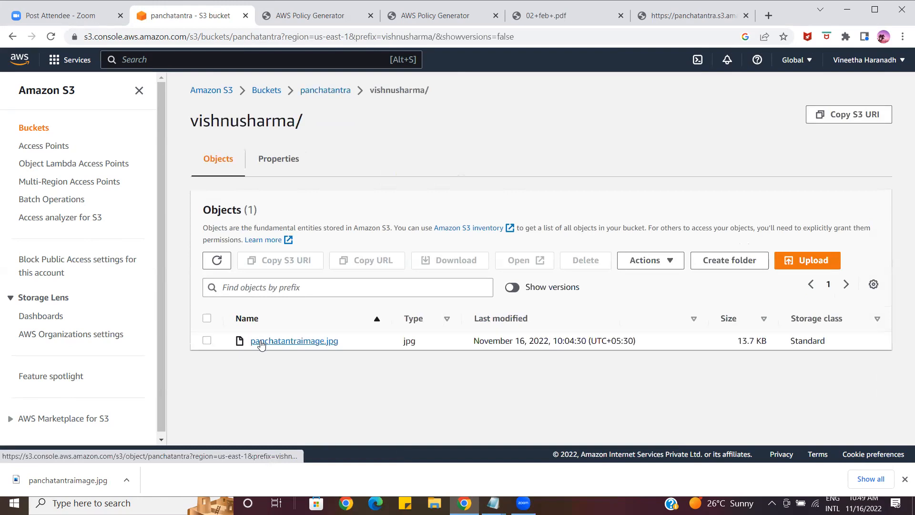
click(261, 343)
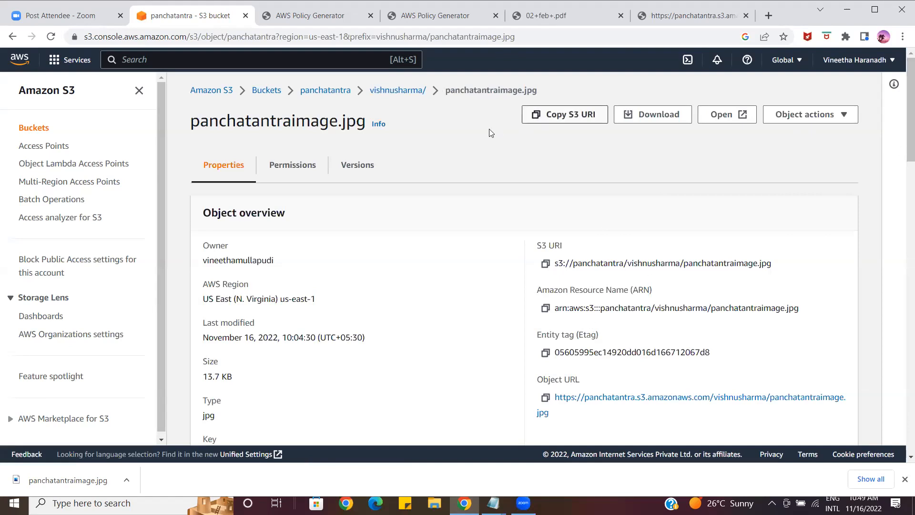
Start an upload into the vishnusharma/ folder and add 03 march-2021.pdf from the F: drive's current affairs 2021 folder
click(389, 91)
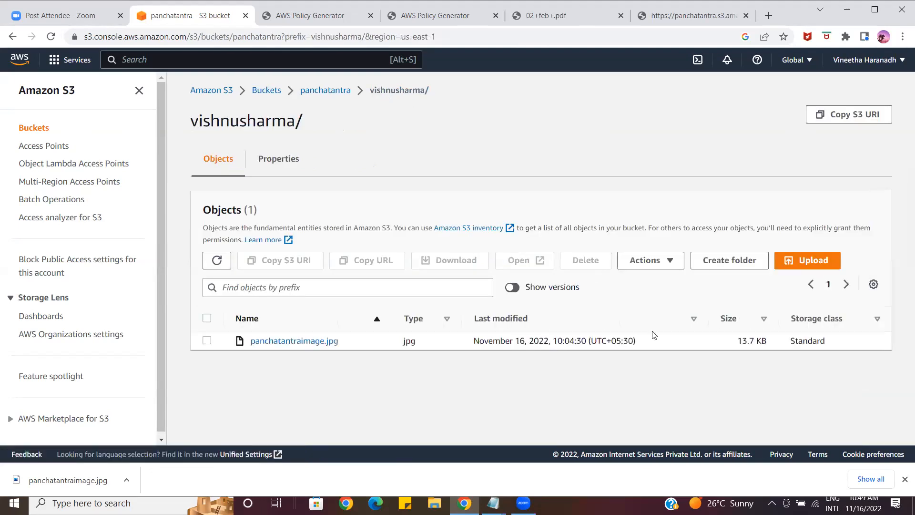
click(797, 261)
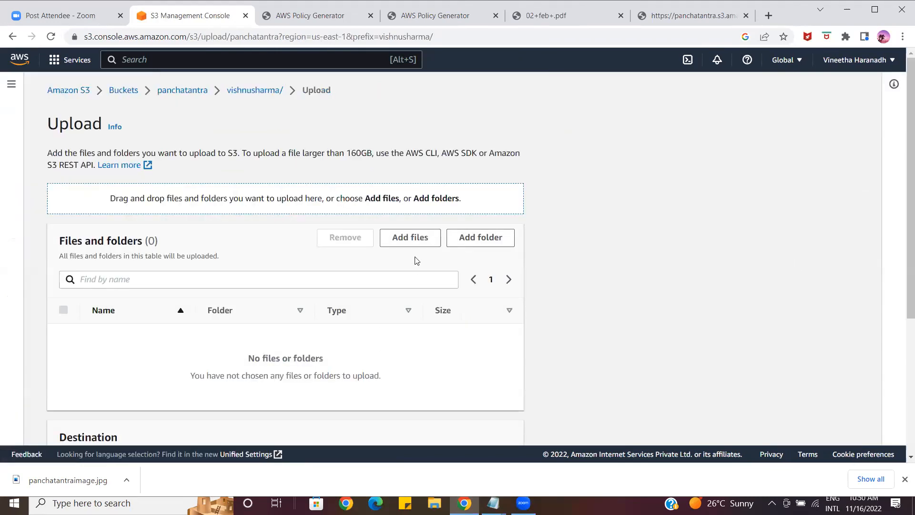
click(409, 238)
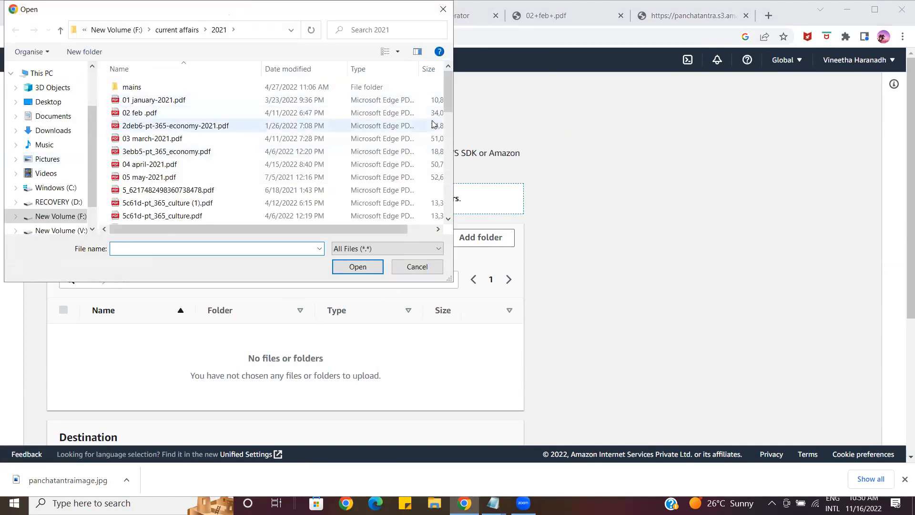
mouse_move(449, 97)
mouse_down()
mouse_move(449, 106)
mouse_move(446, 98)
mouse_up()
click(215, 126)
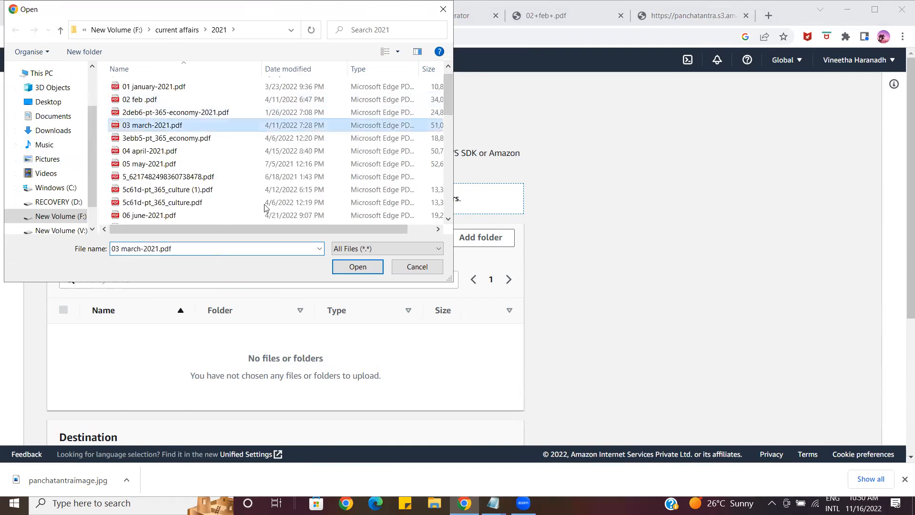
click(356, 267)
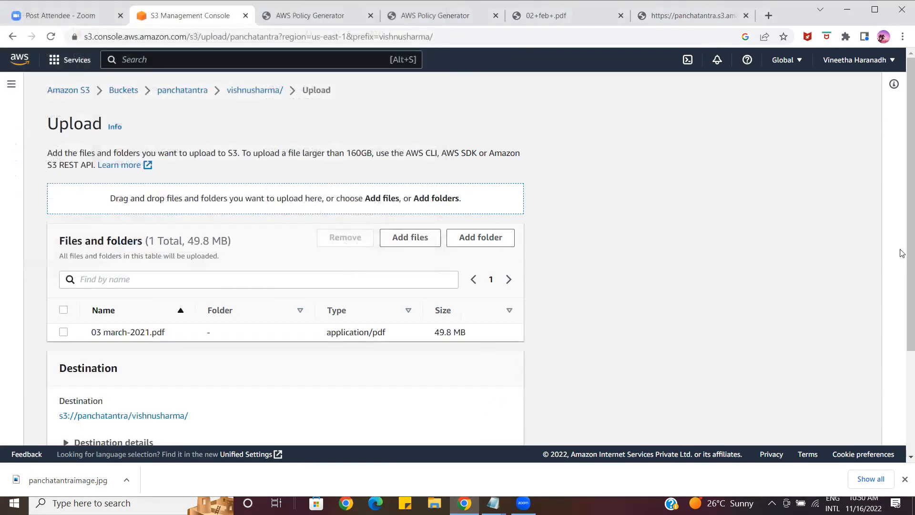
Upload the added 03 march-2021.pdf to s3://panchatantra/vishnusharma/ and close the upload status page
scroll(902, 254, down, 3)
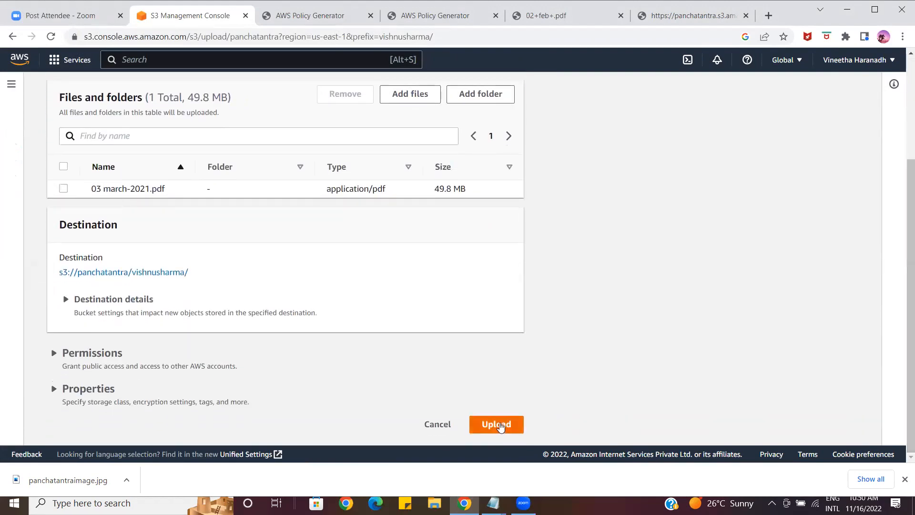
click(64, 190)
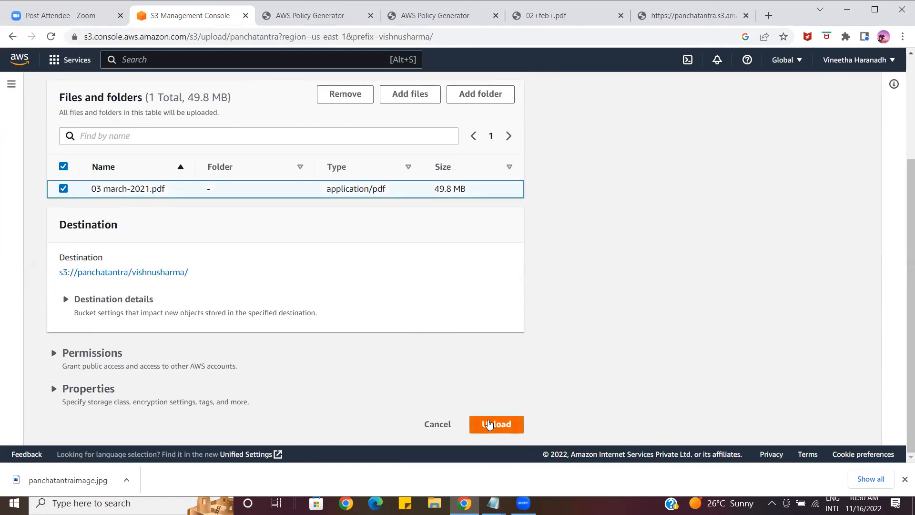
click(490, 426)
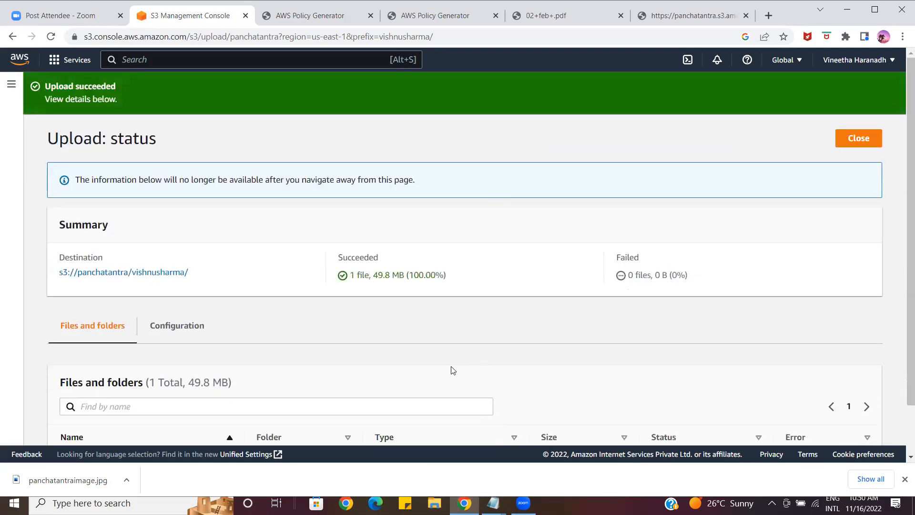
click(854, 142)
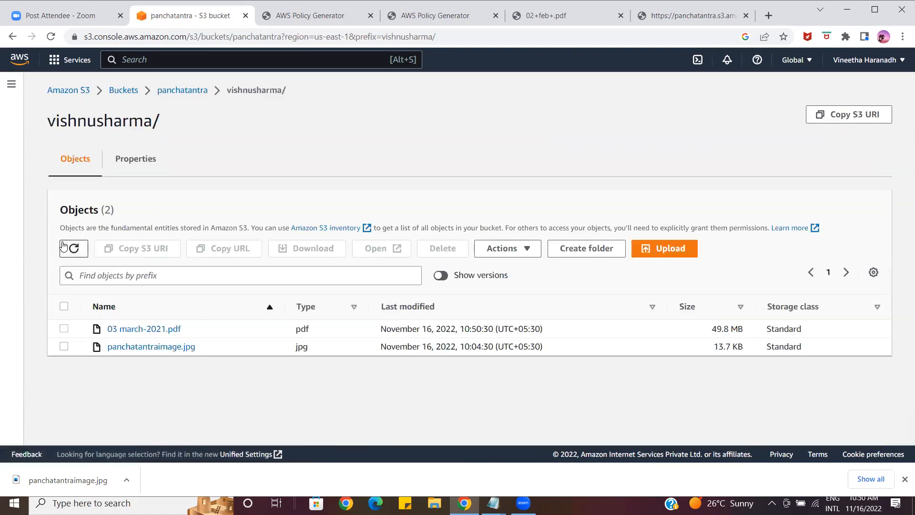
Refresh the vishnusharma/ object list, open 03 march-2021.pdf and follow its object URL
click(75, 252)
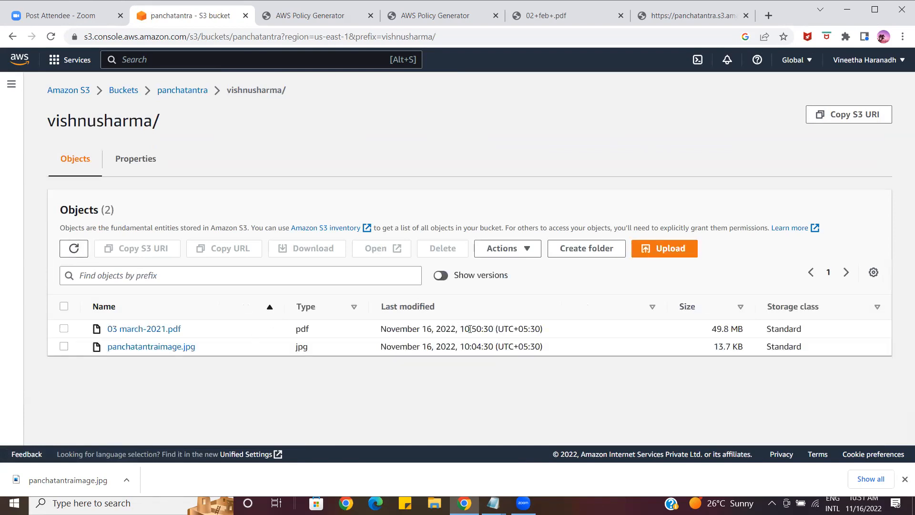
click(144, 329)
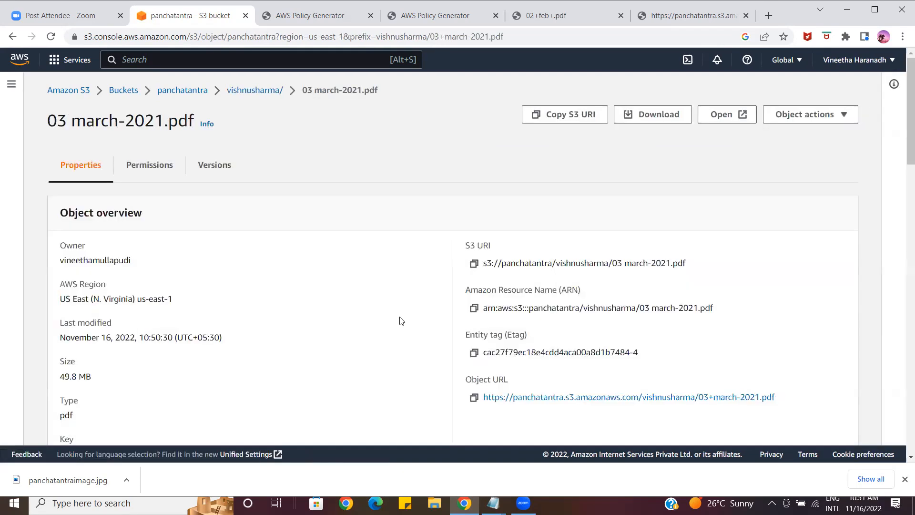
click(511, 401)
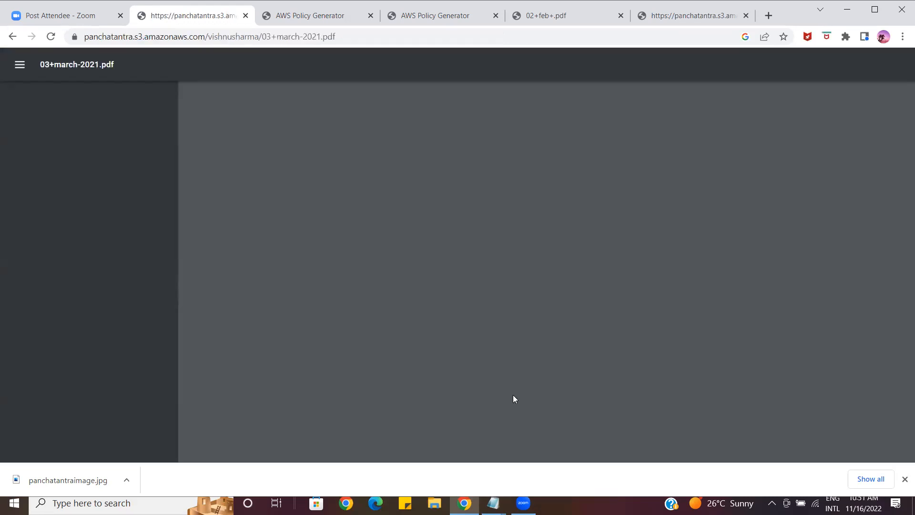
Try to load the object URL held on the clipboard in a new browser tab
click(767, 16)
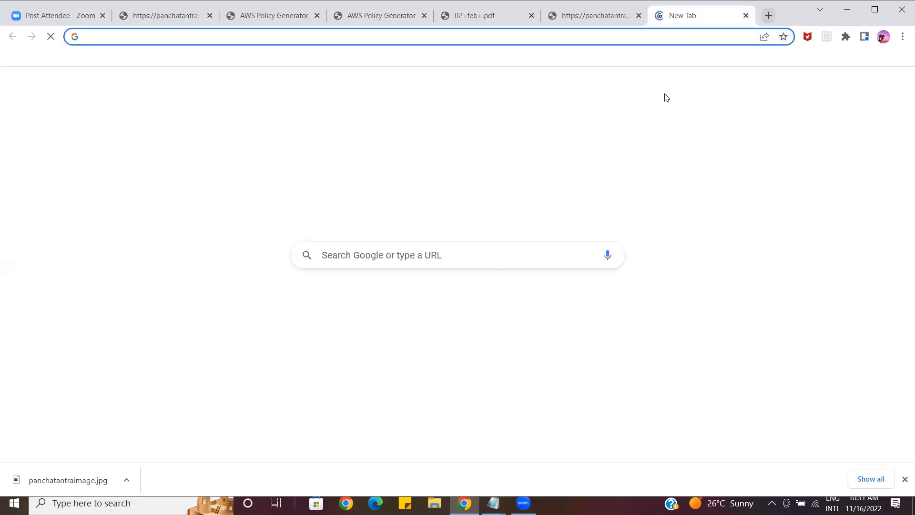
click(538, 252)
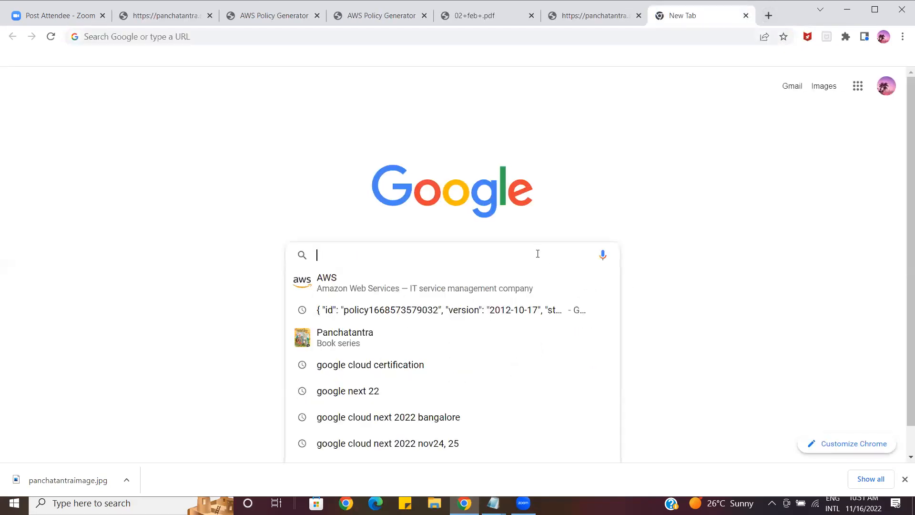
text(https://panchatantra.s3.amazonaws.com/Block-4+State+of+Human+Security/Block-4+State+of+Human+Security/Unit-13.pdf)
key(Return)
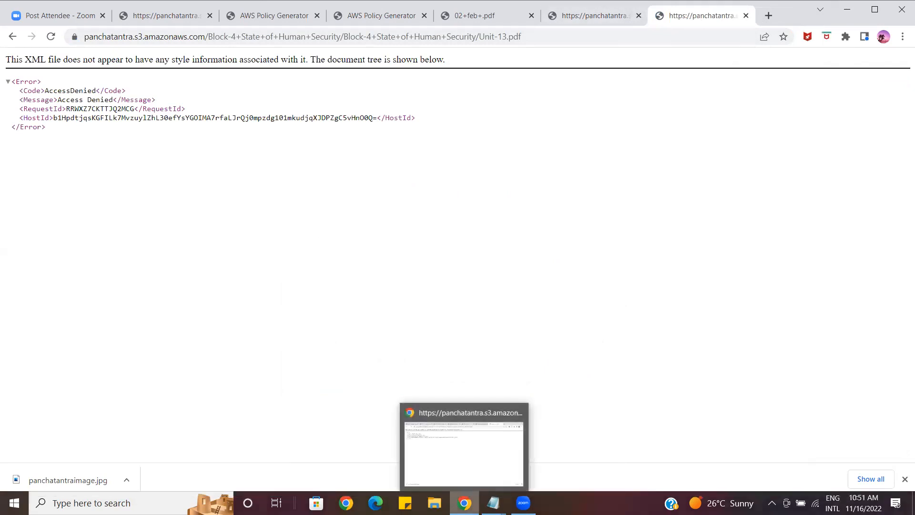
click(464, 501)
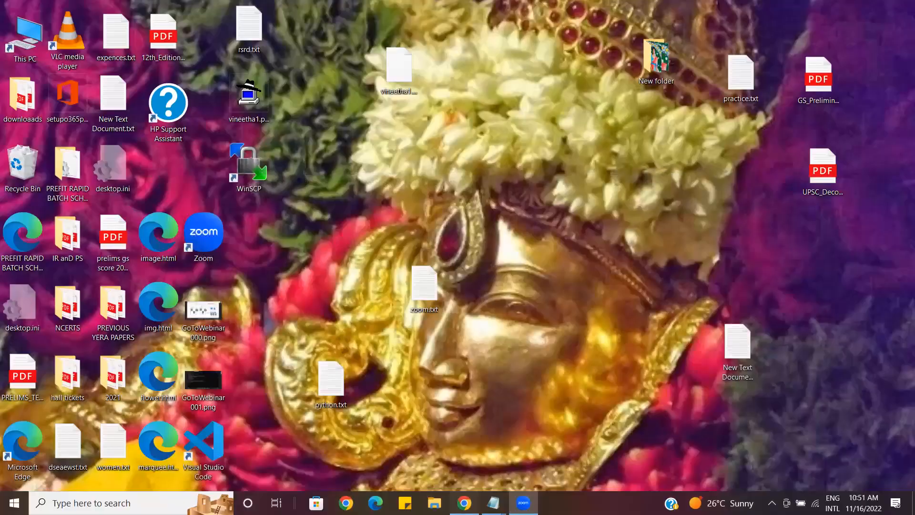
click(464, 500)
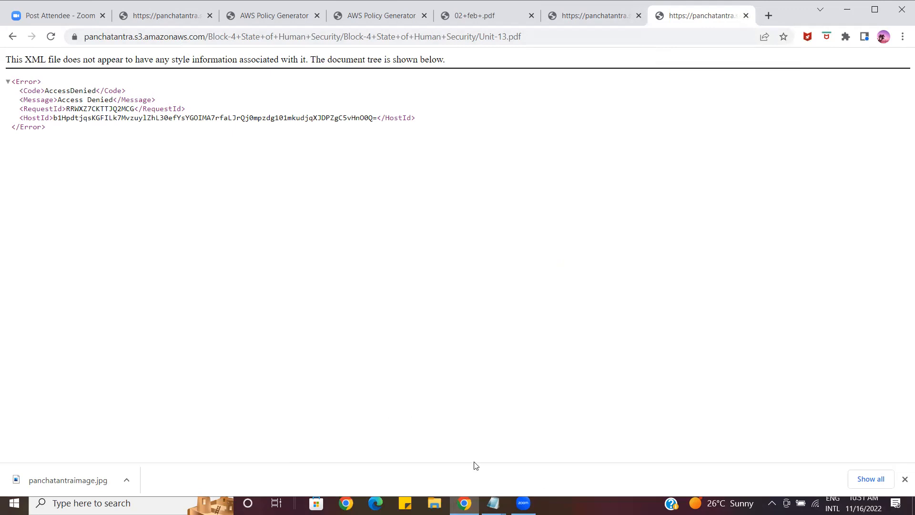
click(493, 503)
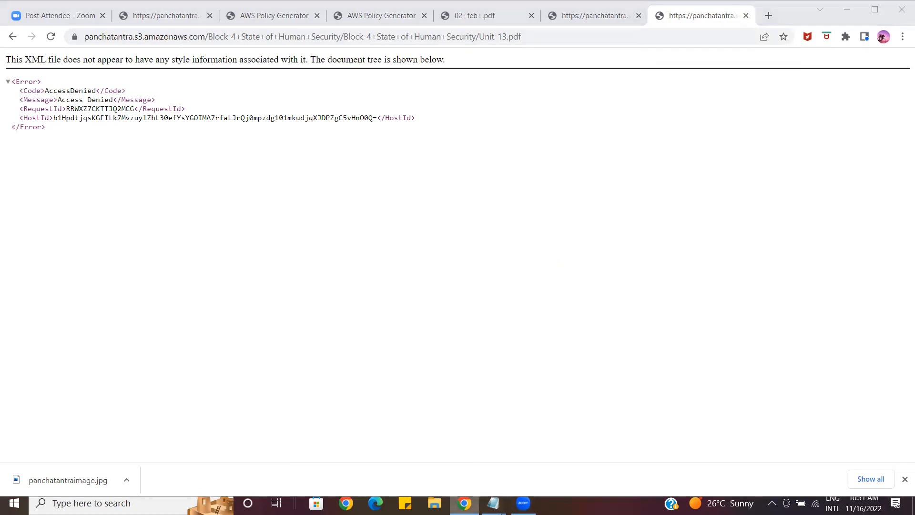
click(464, 503)
click(464, 503)
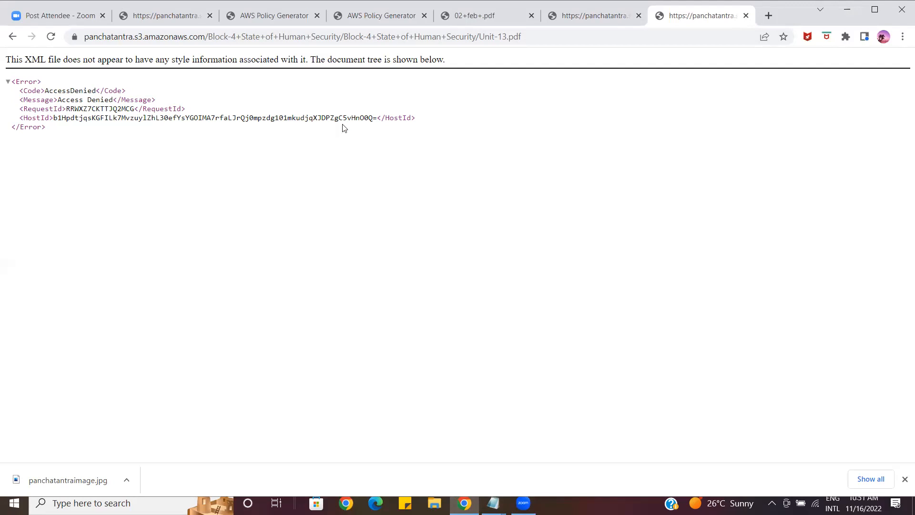
Return to the S3 properties of 03 march-2021.pdf and copy its object URL
click(262, 21)
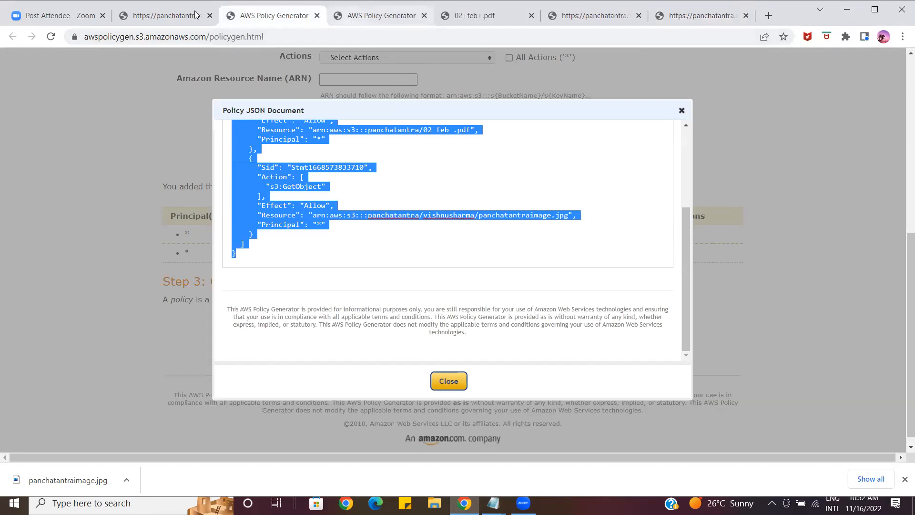
click(168, 14)
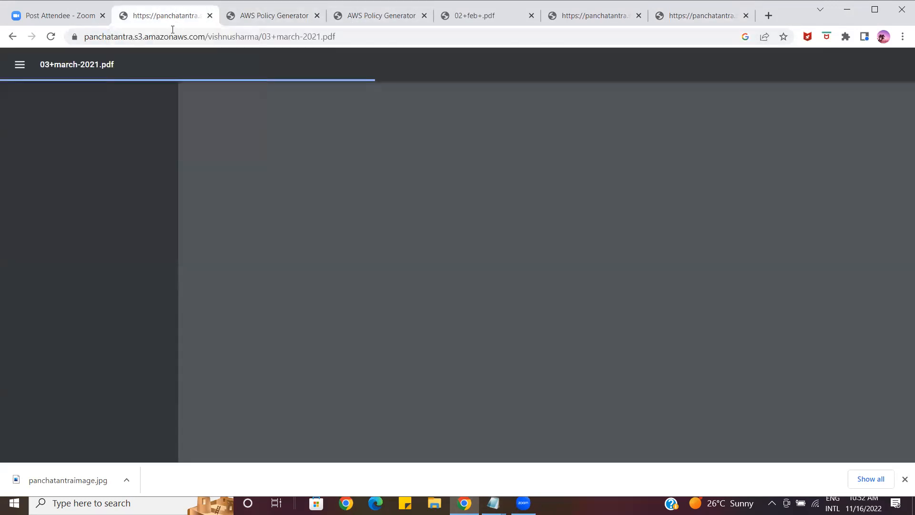
click(13, 37)
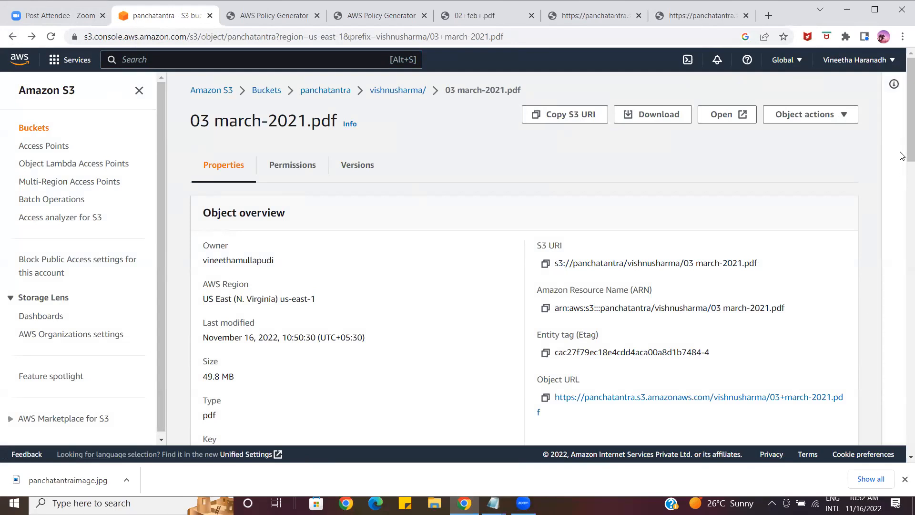
scroll(901, 169, down, 1)
scroll(902, 169, down, 4)
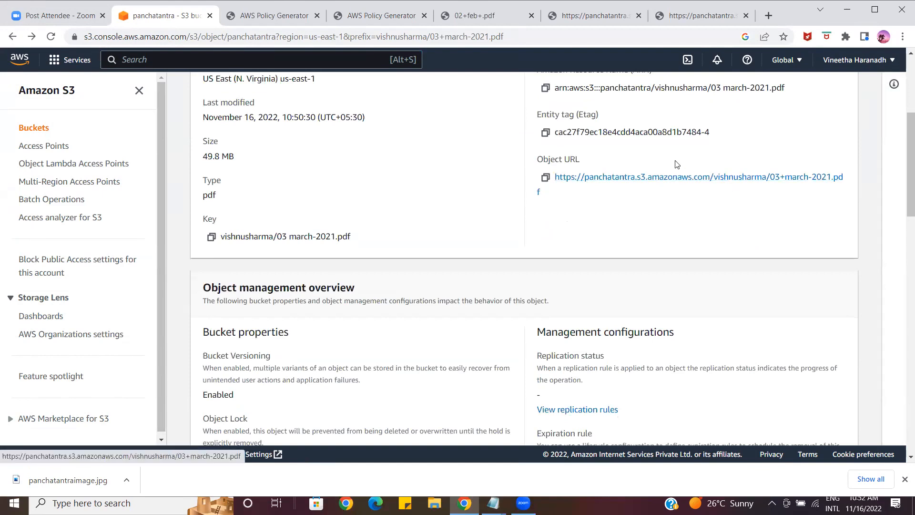
click(545, 180)
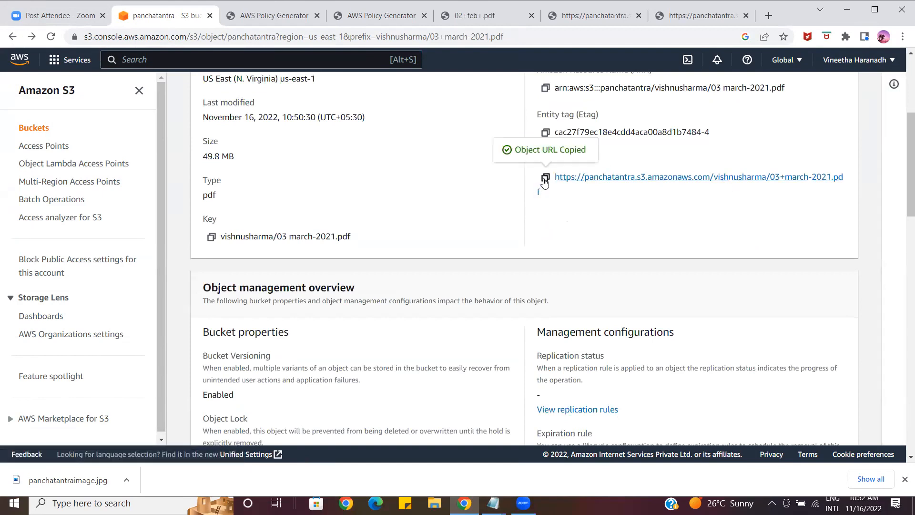
Load the copied object URL of 03 march-2021.pdf in a new browser tab and close the Unit-13.pdf tab
click(770, 15)
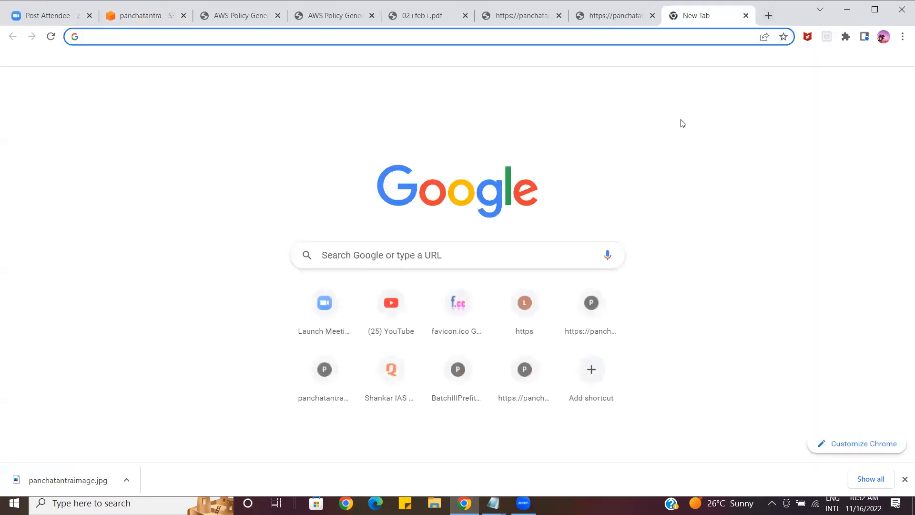
click(503, 255)
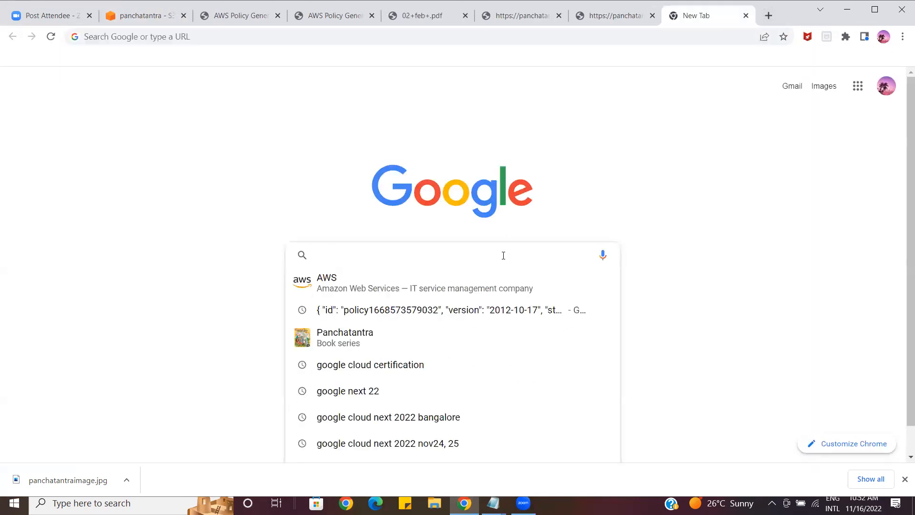
key(ctrl+v)
key(Return)
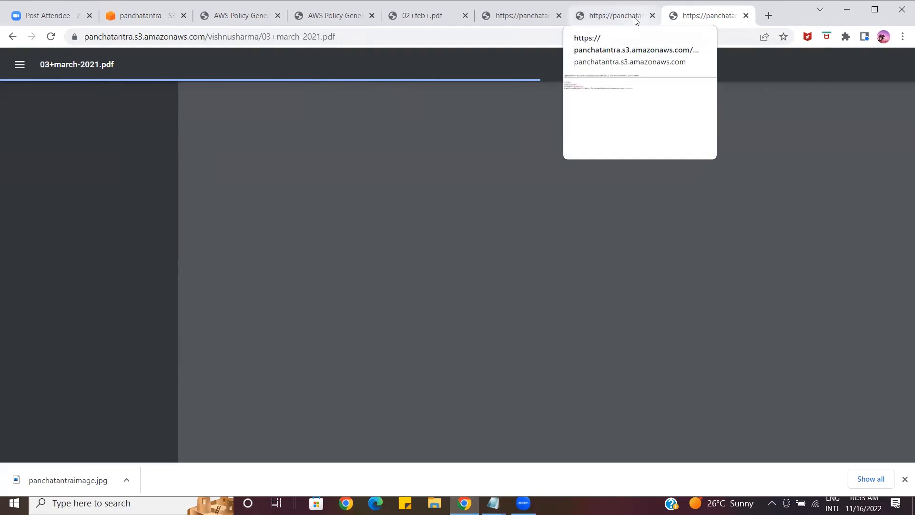
click(652, 16)
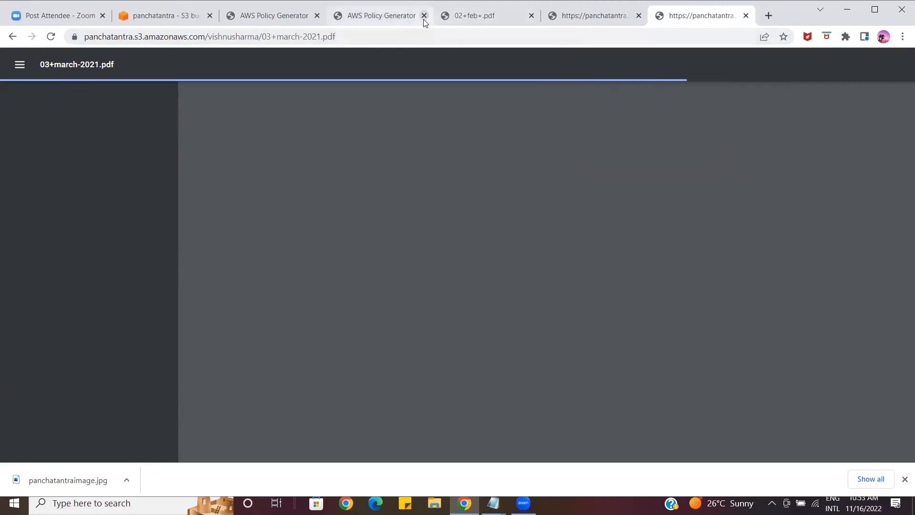
Return to the S3 properties of 03 march-2021.pdf and switch to Zoom
click(185, 18)
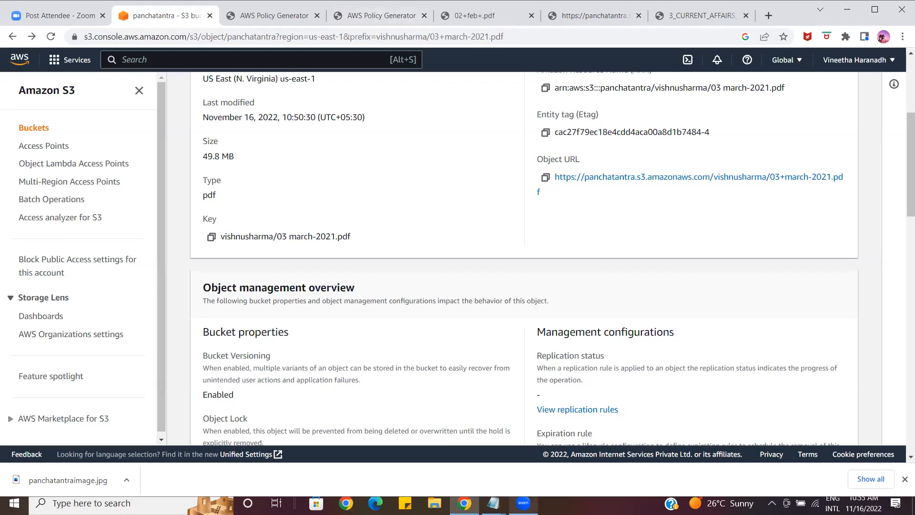
click(522, 503)
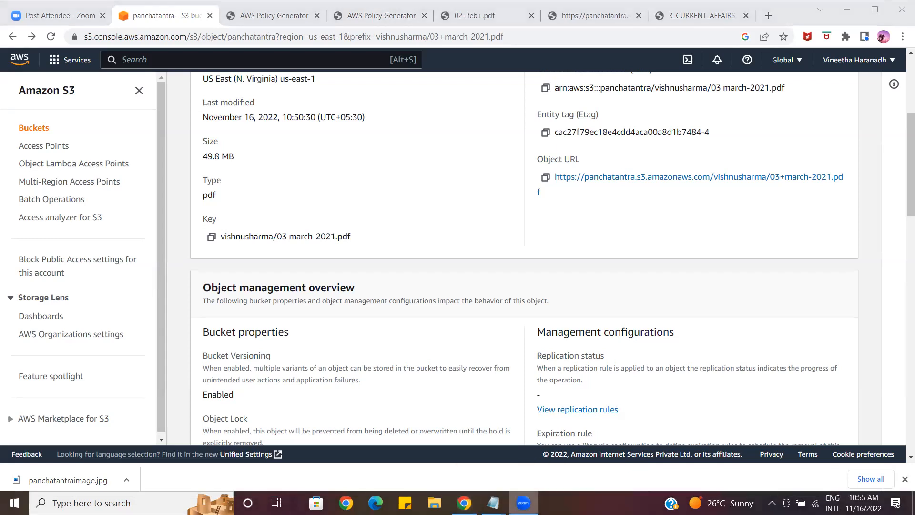